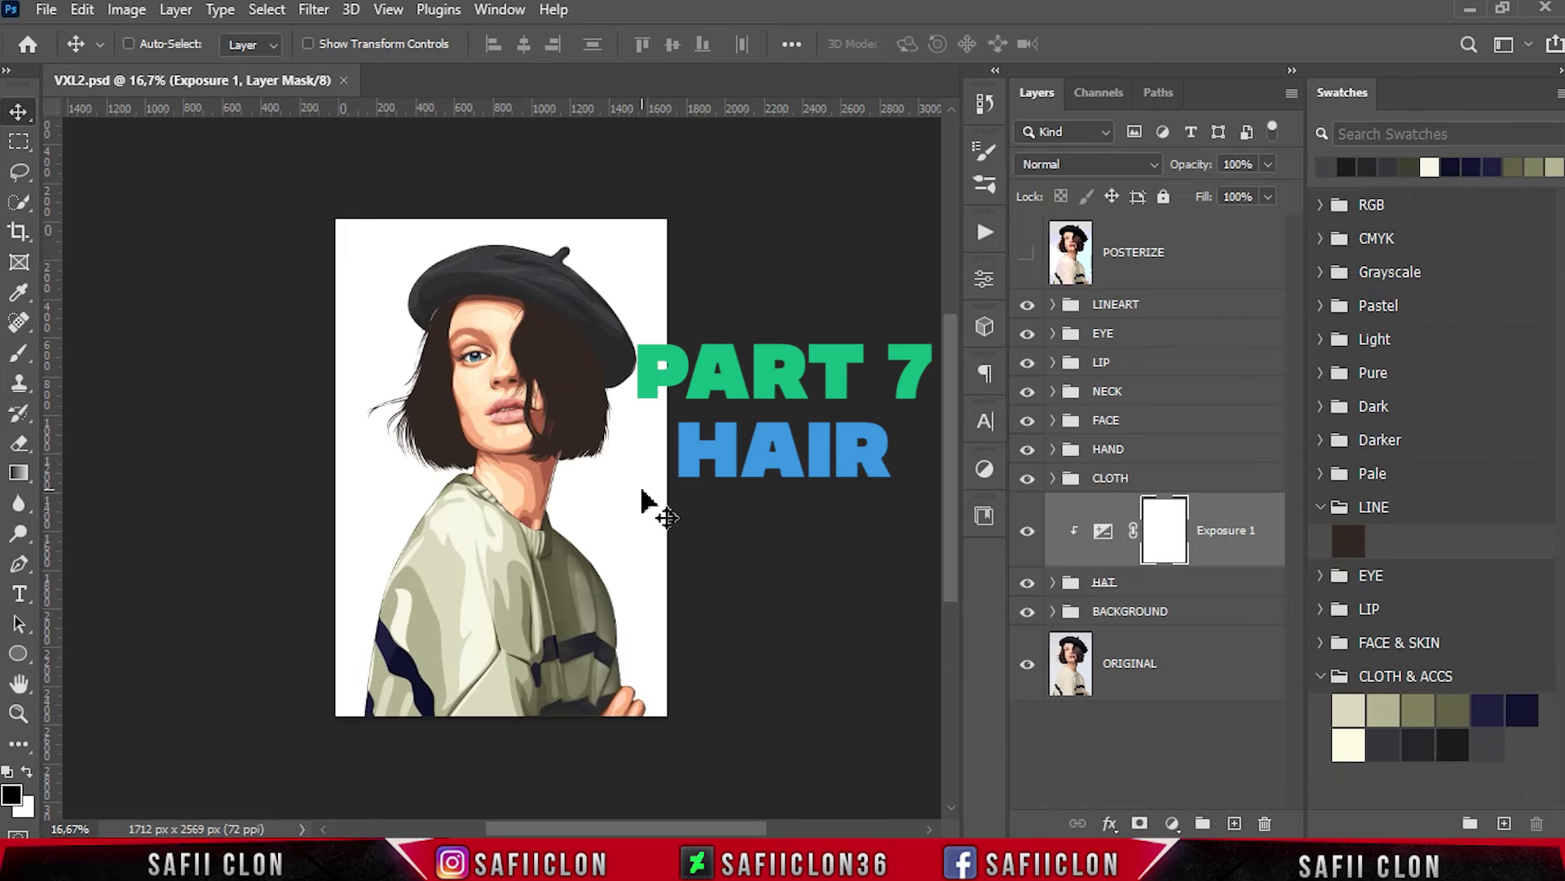
Zoom in and scroll to frame the woman's face, beret and bob hair.
key("ctrl+plus")
key("ctrl+plus")
key("ctrl+plus")
scroll(657, 547, "up", 1)
scroll(728, 636, "up", 1)
scroll(815, 702, "up", 1)
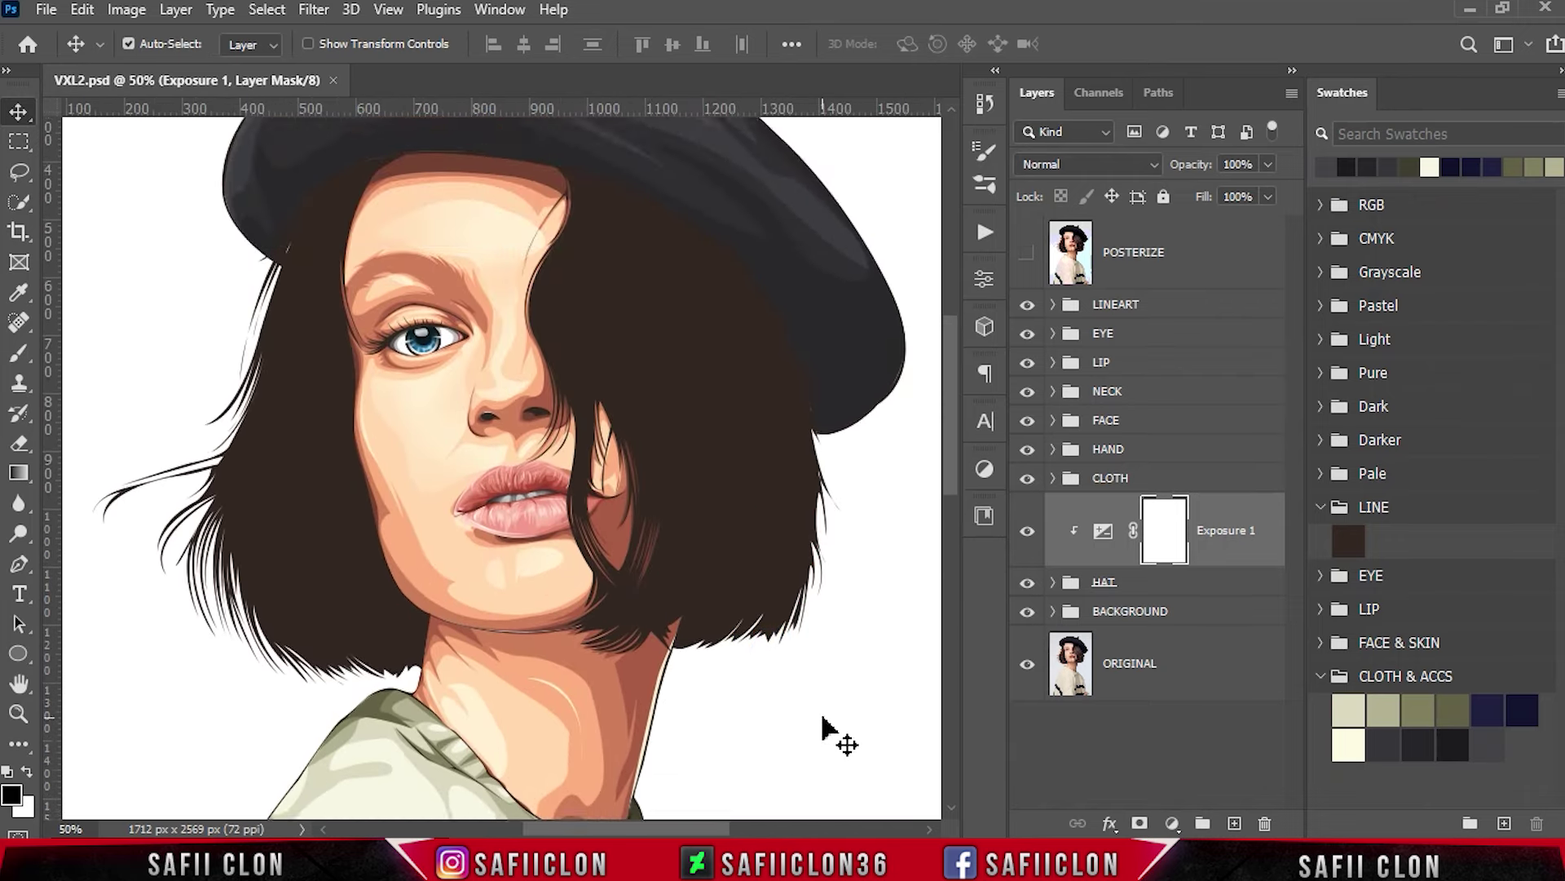
scroll(819, 693, "down", 1)
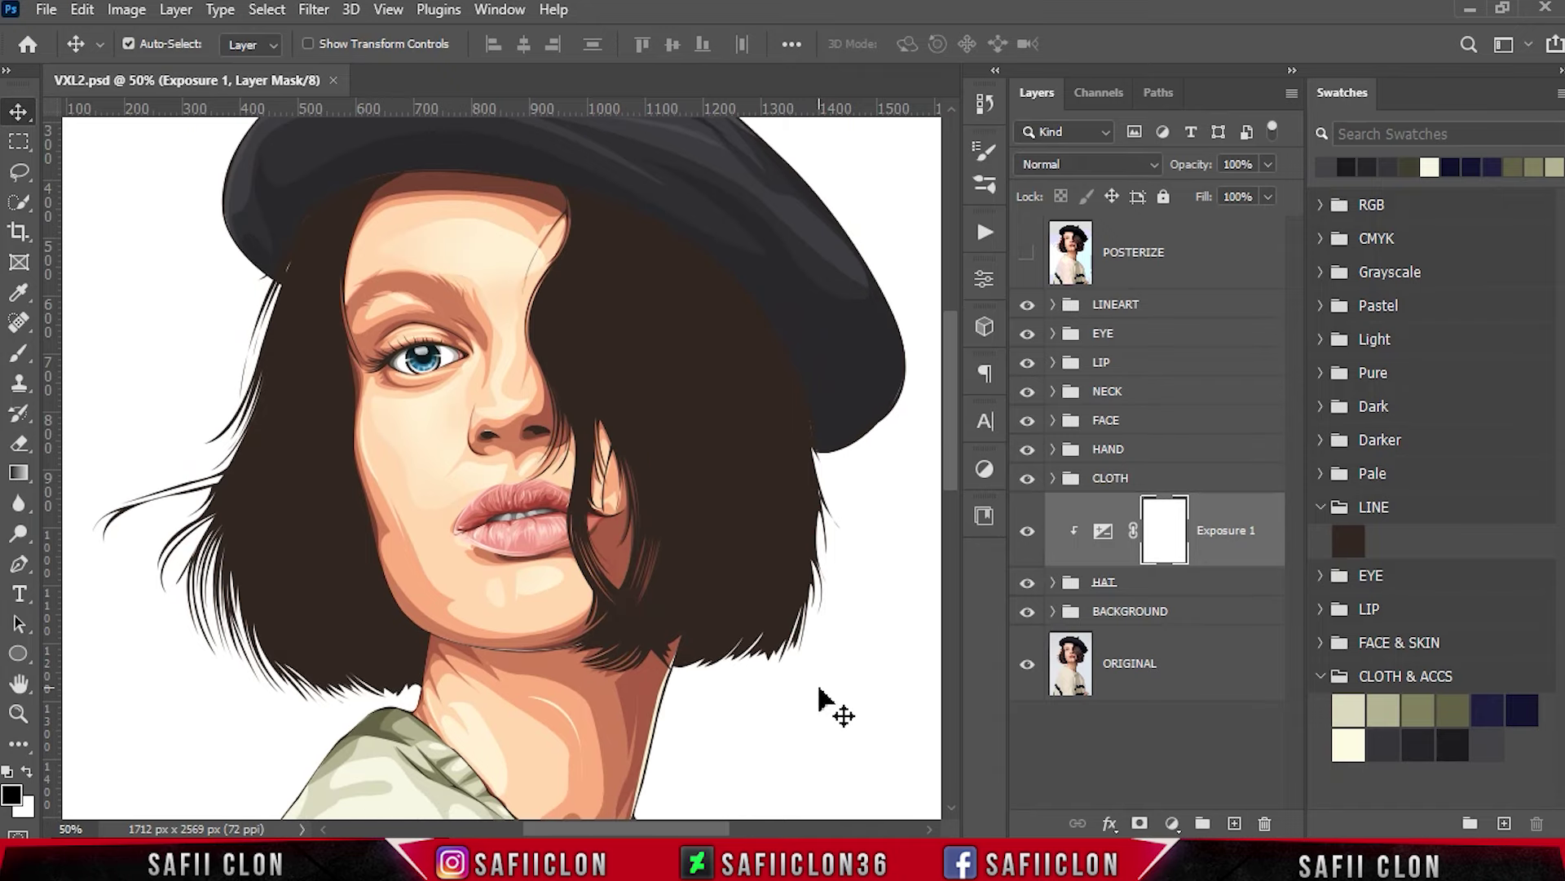
Expand the LINEART group and select its HAIR layer, briefly toggling its visibility.
left_click(1130, 308)
left_click(1053, 305)
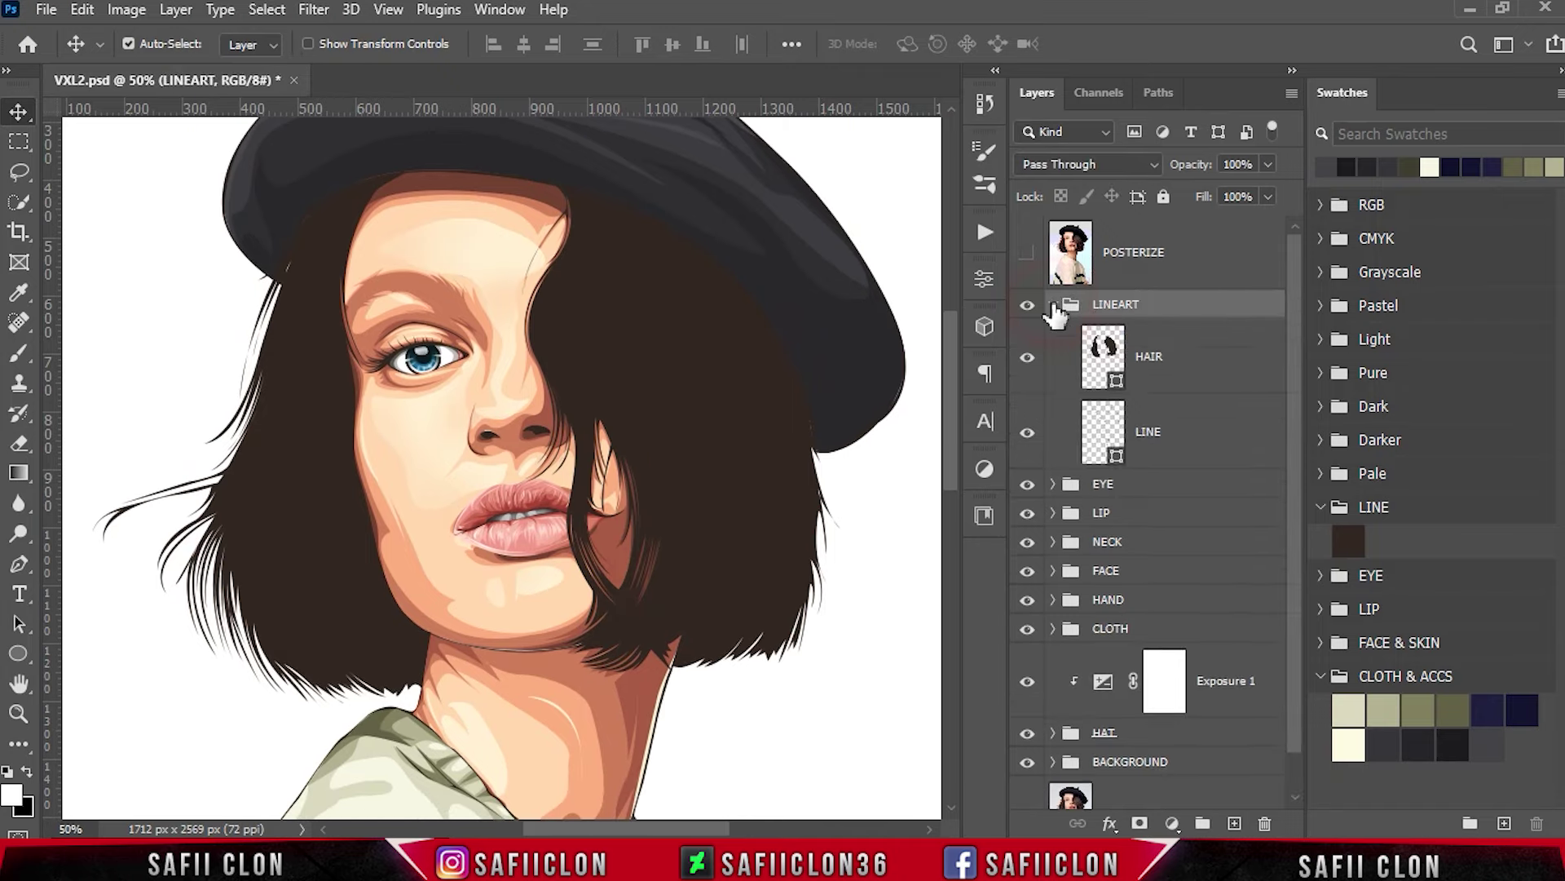
left_click(1198, 369)
left_click(1027, 359)
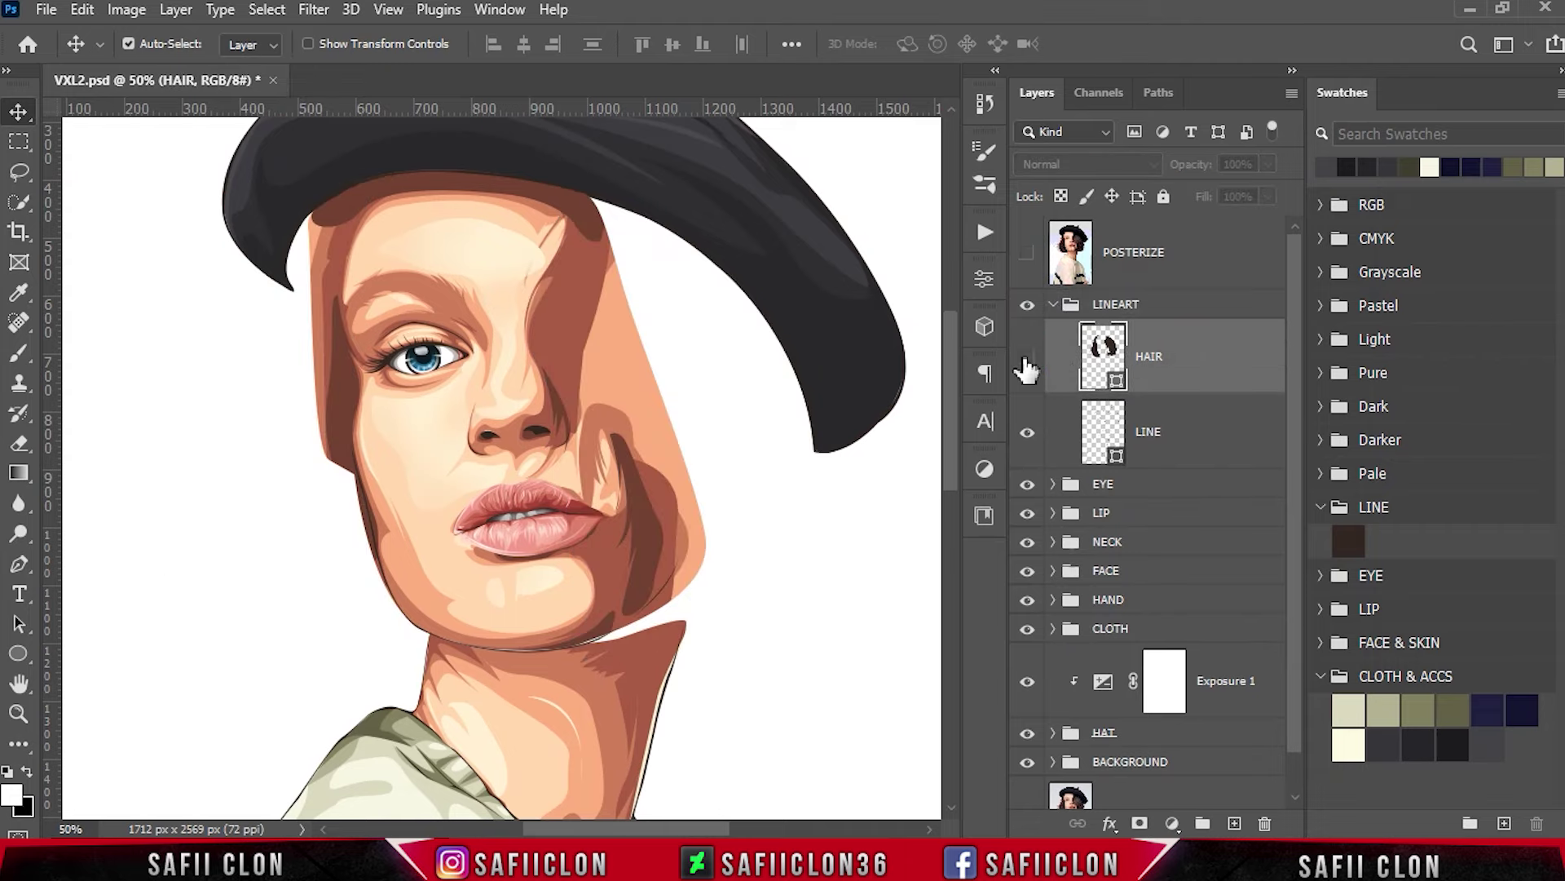
left_click(1027, 359)
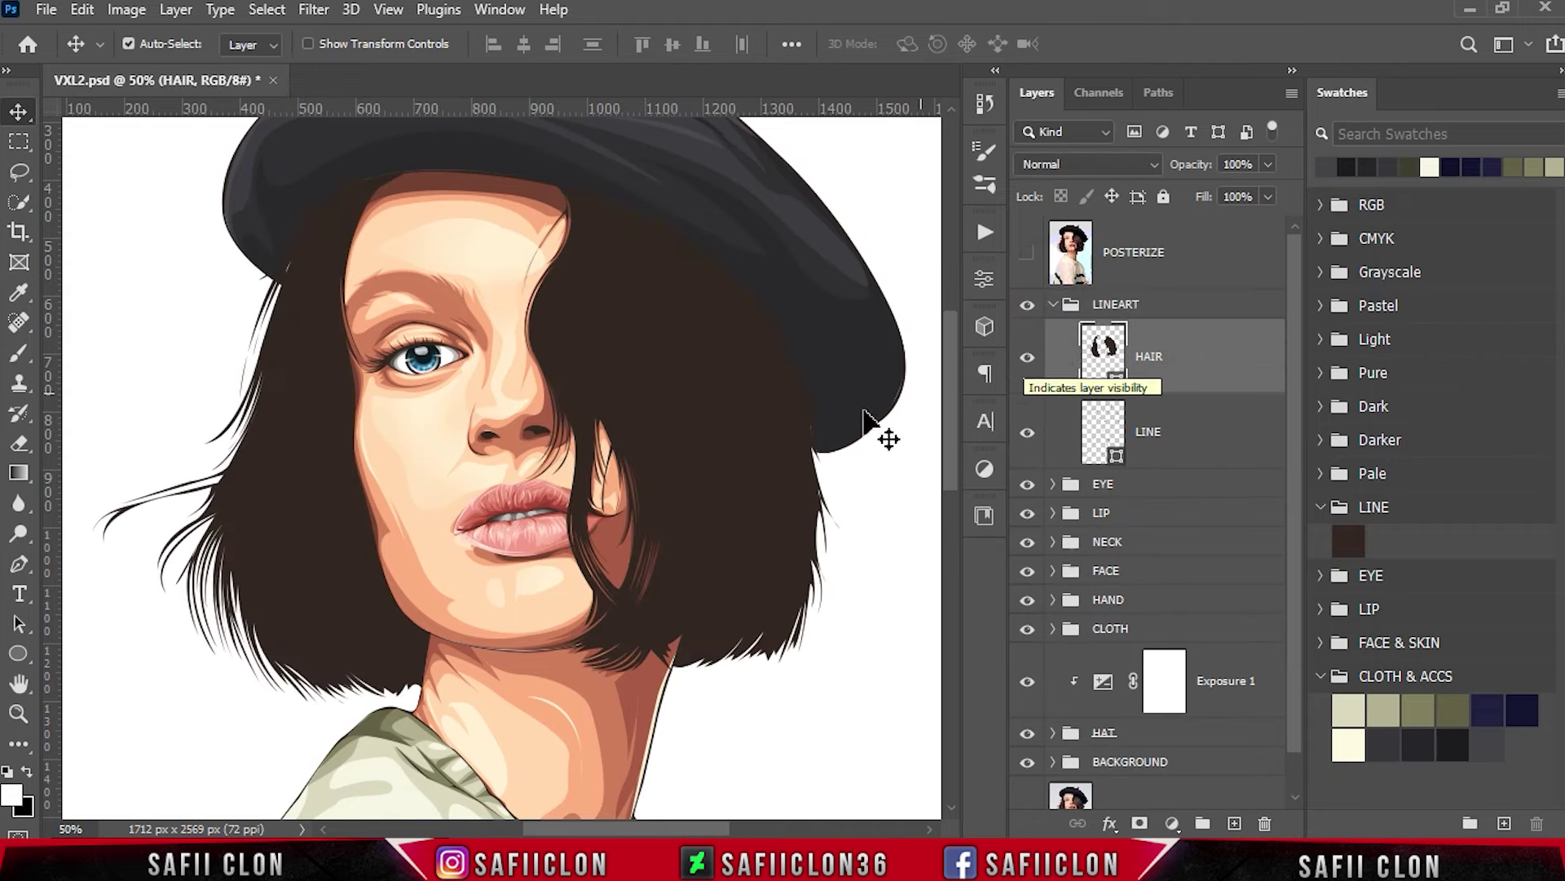
Switch to the Pen Tool in Shape mode, leaving path operations unchanged.
left_click(18, 565)
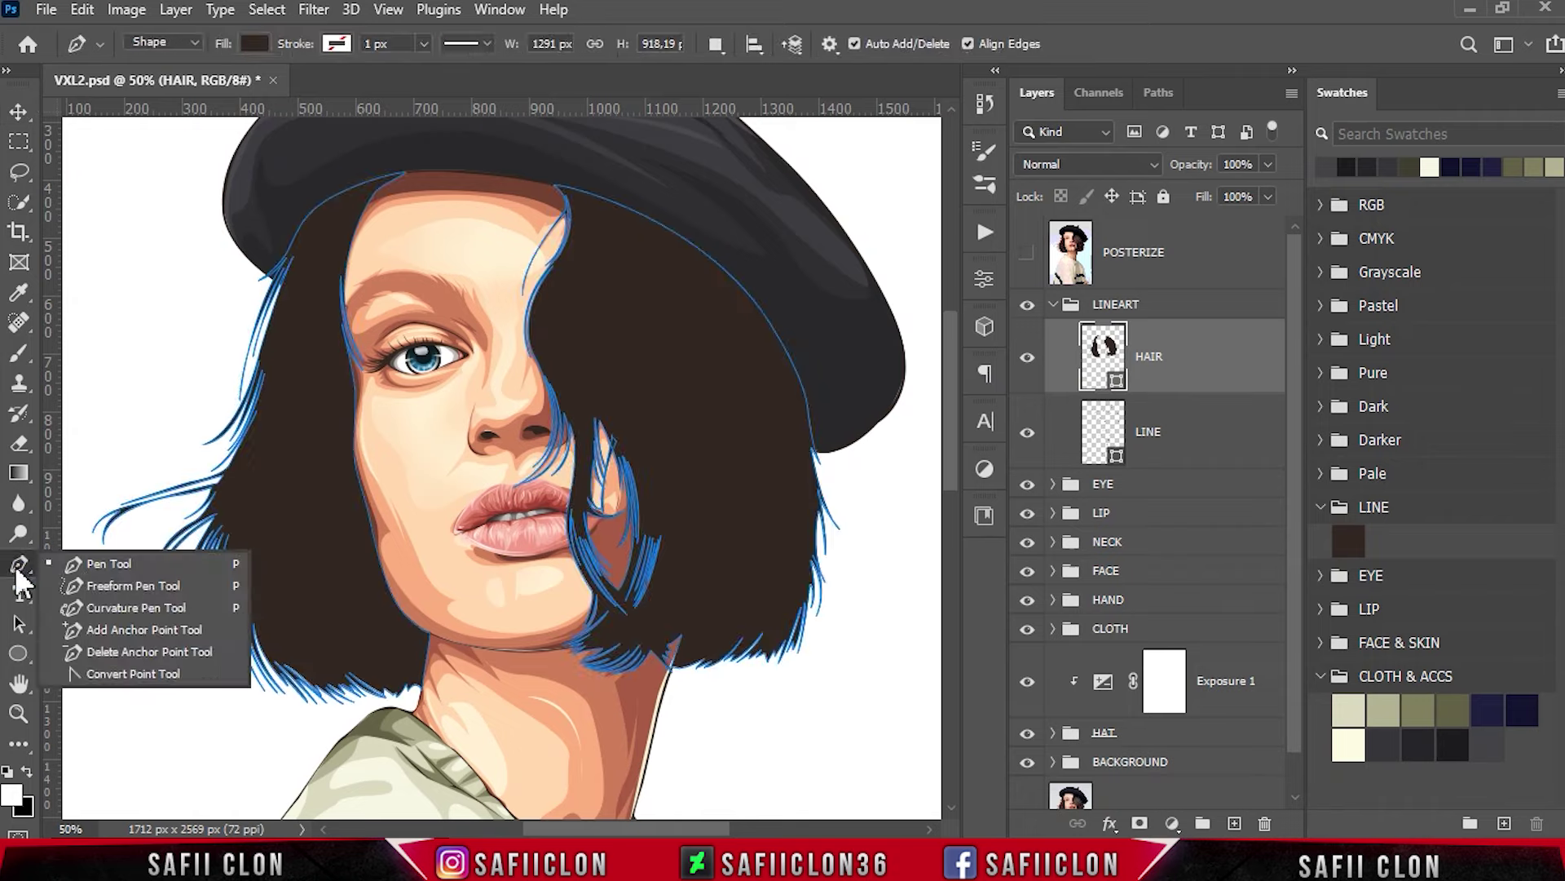
left_click(75, 564)
left_click(163, 50)
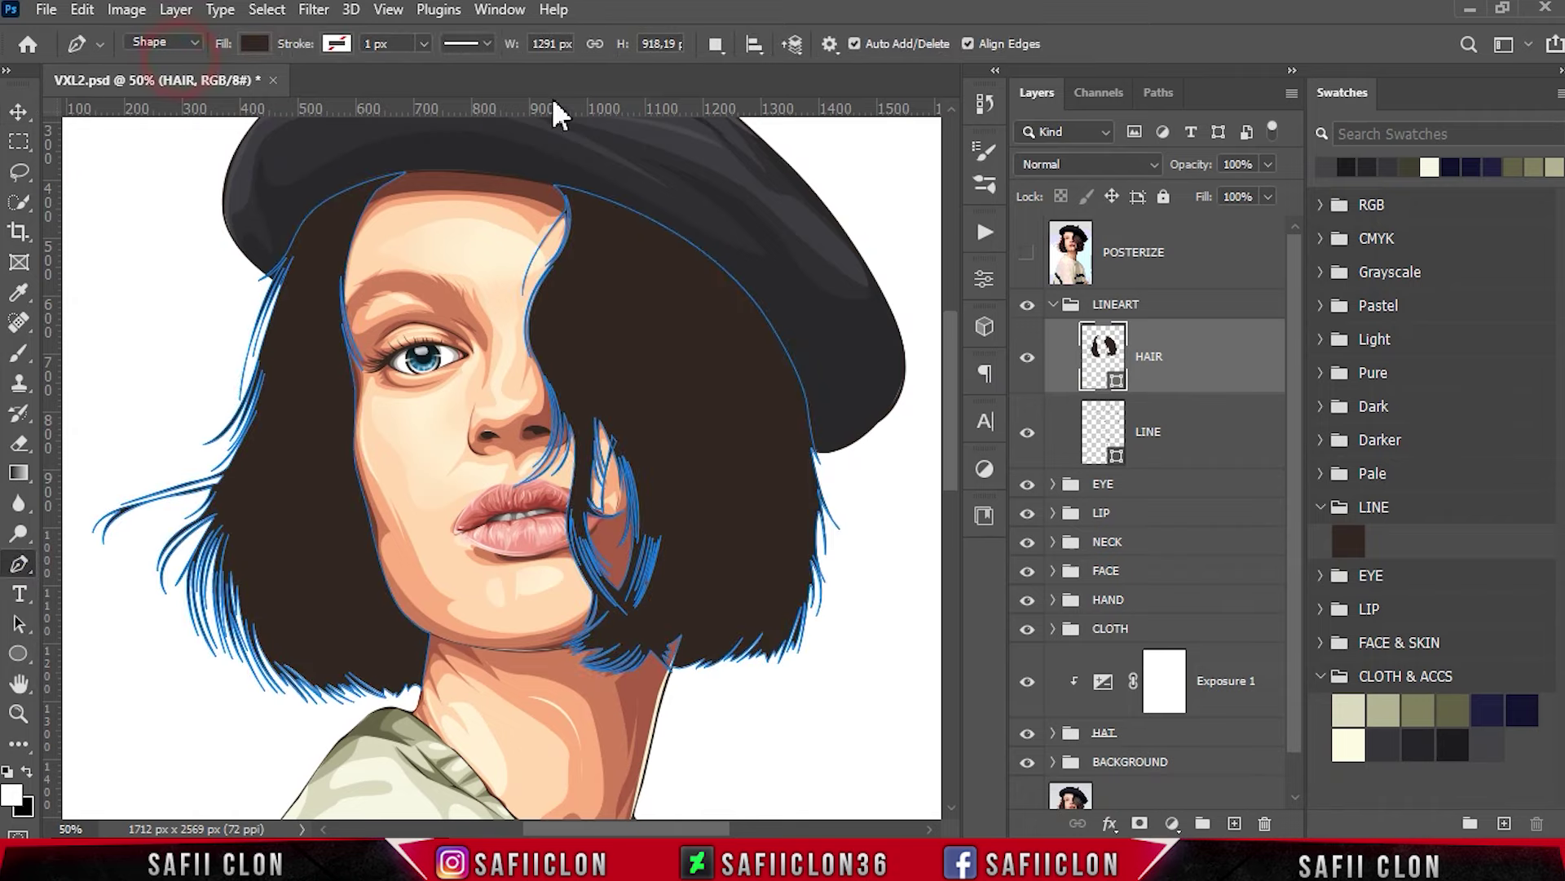
left_click(713, 47)
left_click(748, 98)
Compare the POSTERIZE reference photo against the artwork and leave it visible.
left_click(1028, 254)
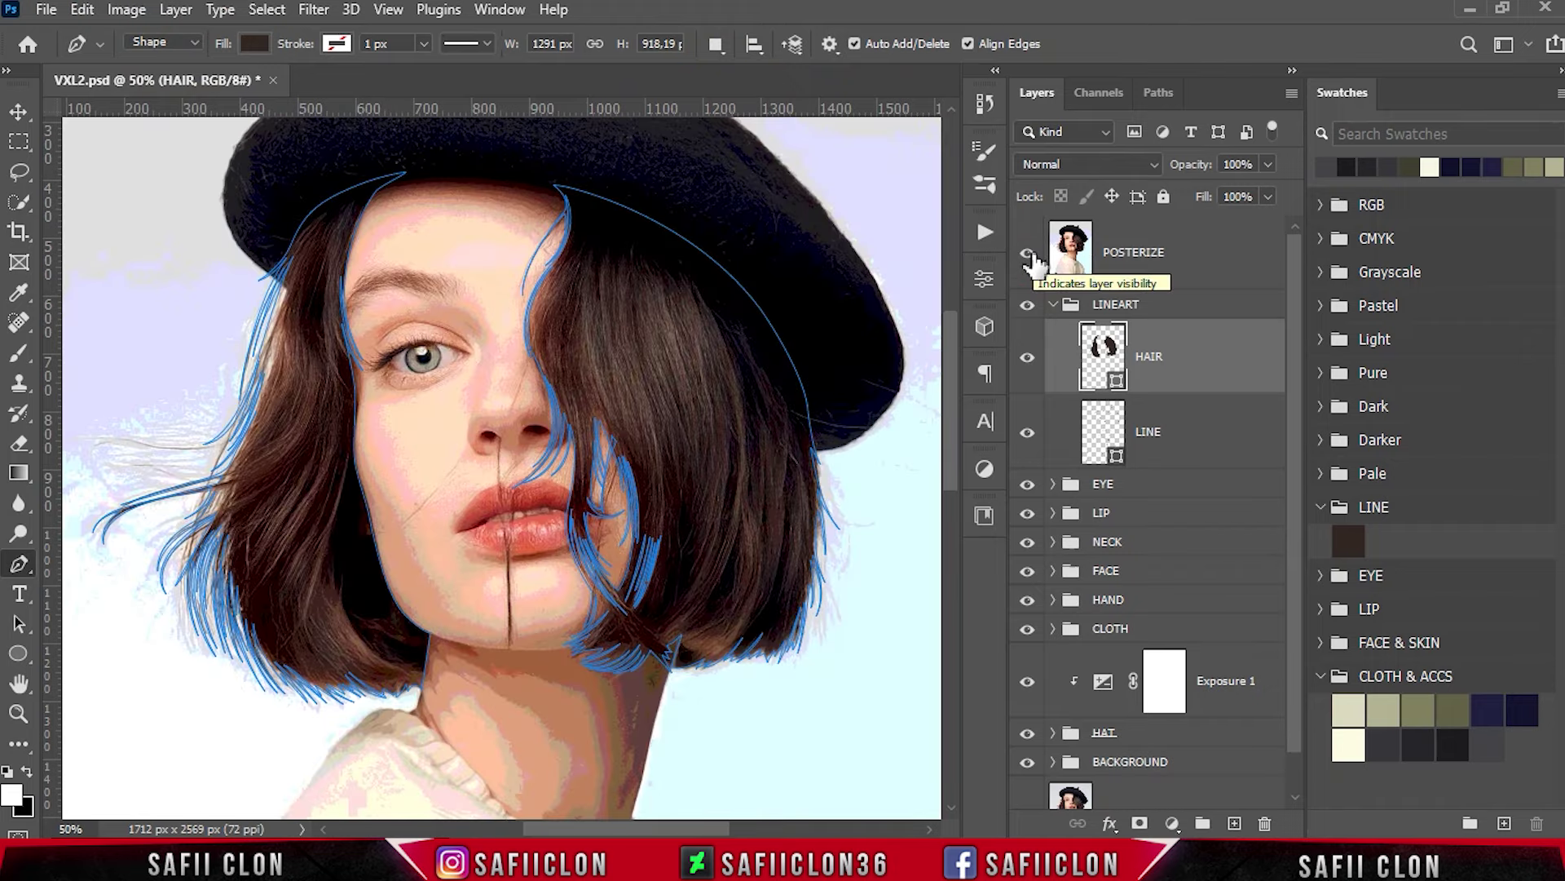
left_click(1030, 255)
left_click(1029, 255)
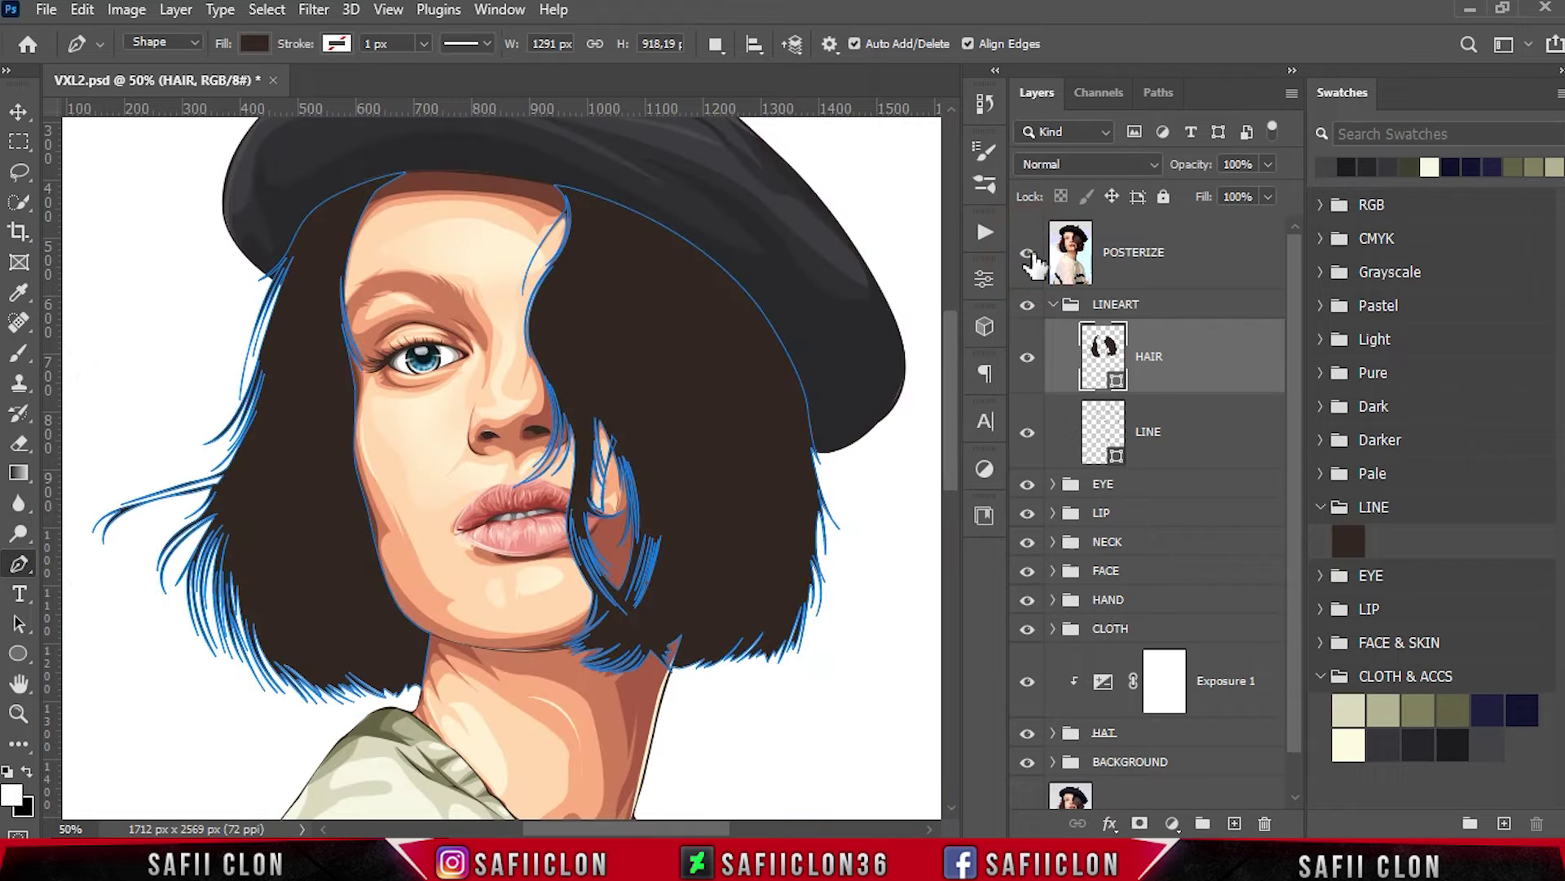
left_click(1029, 255)
Zoom to 100% on the hair and start the first curved strand under the hat.
key("ctrl+plus")
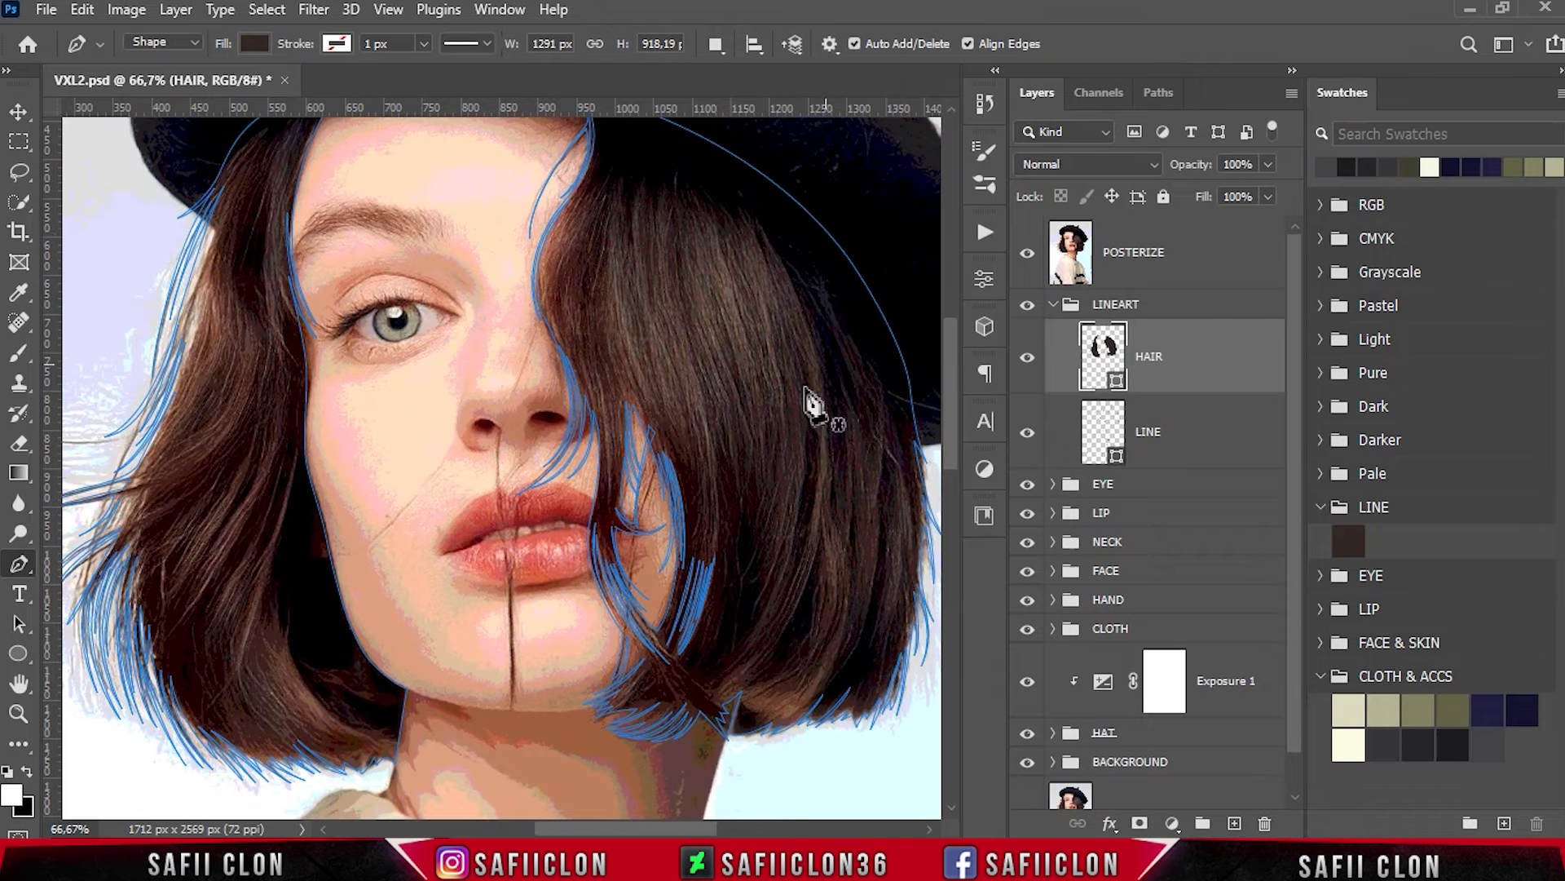
scroll(811, 509, "up", 3)
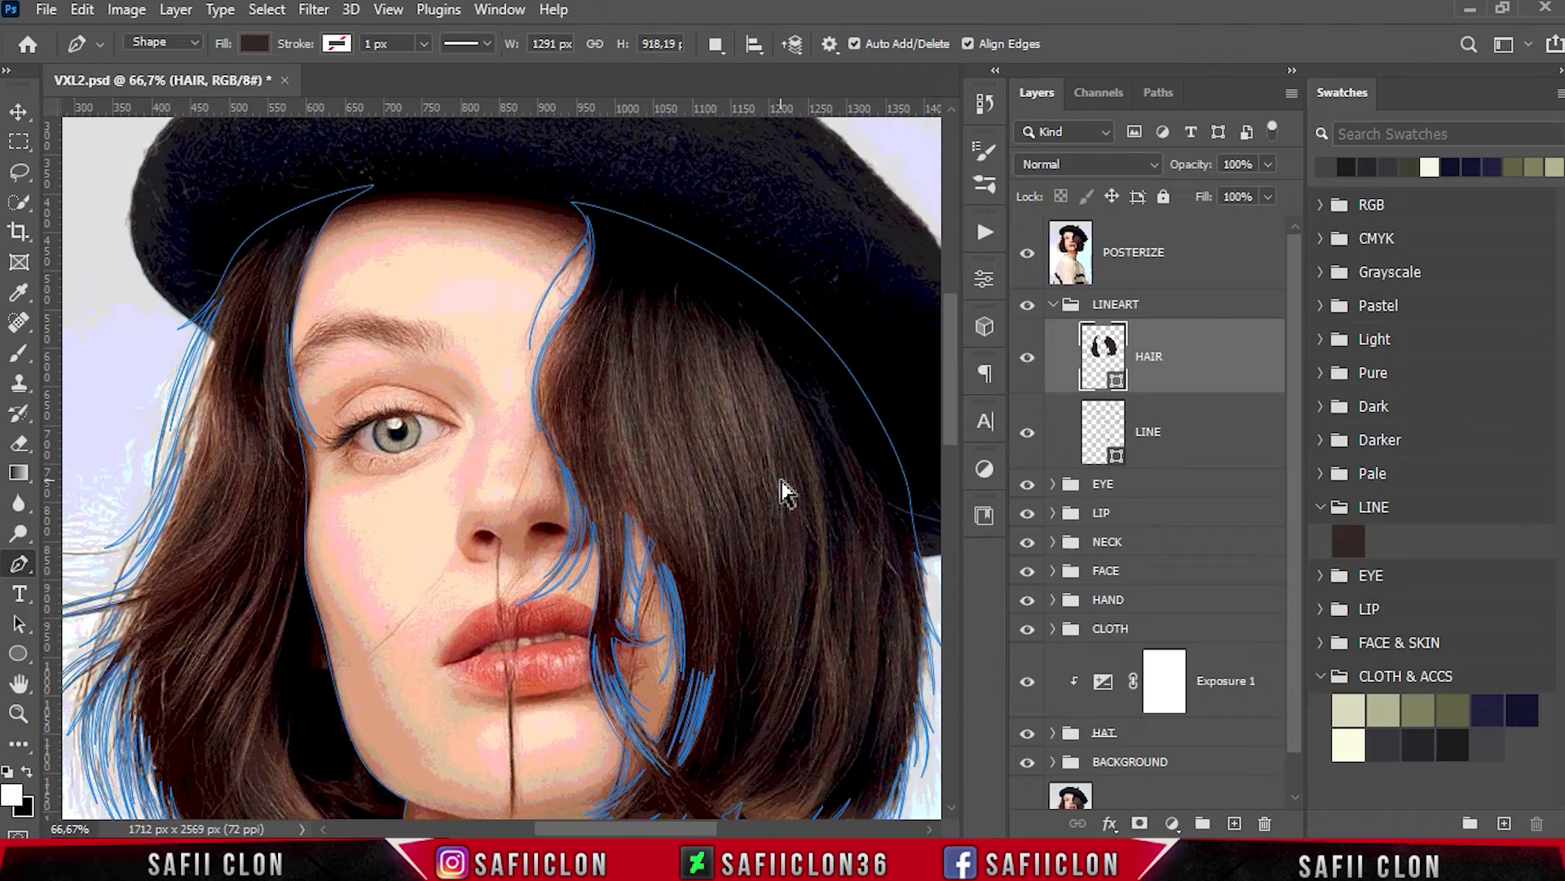
key("ctrl+plus")
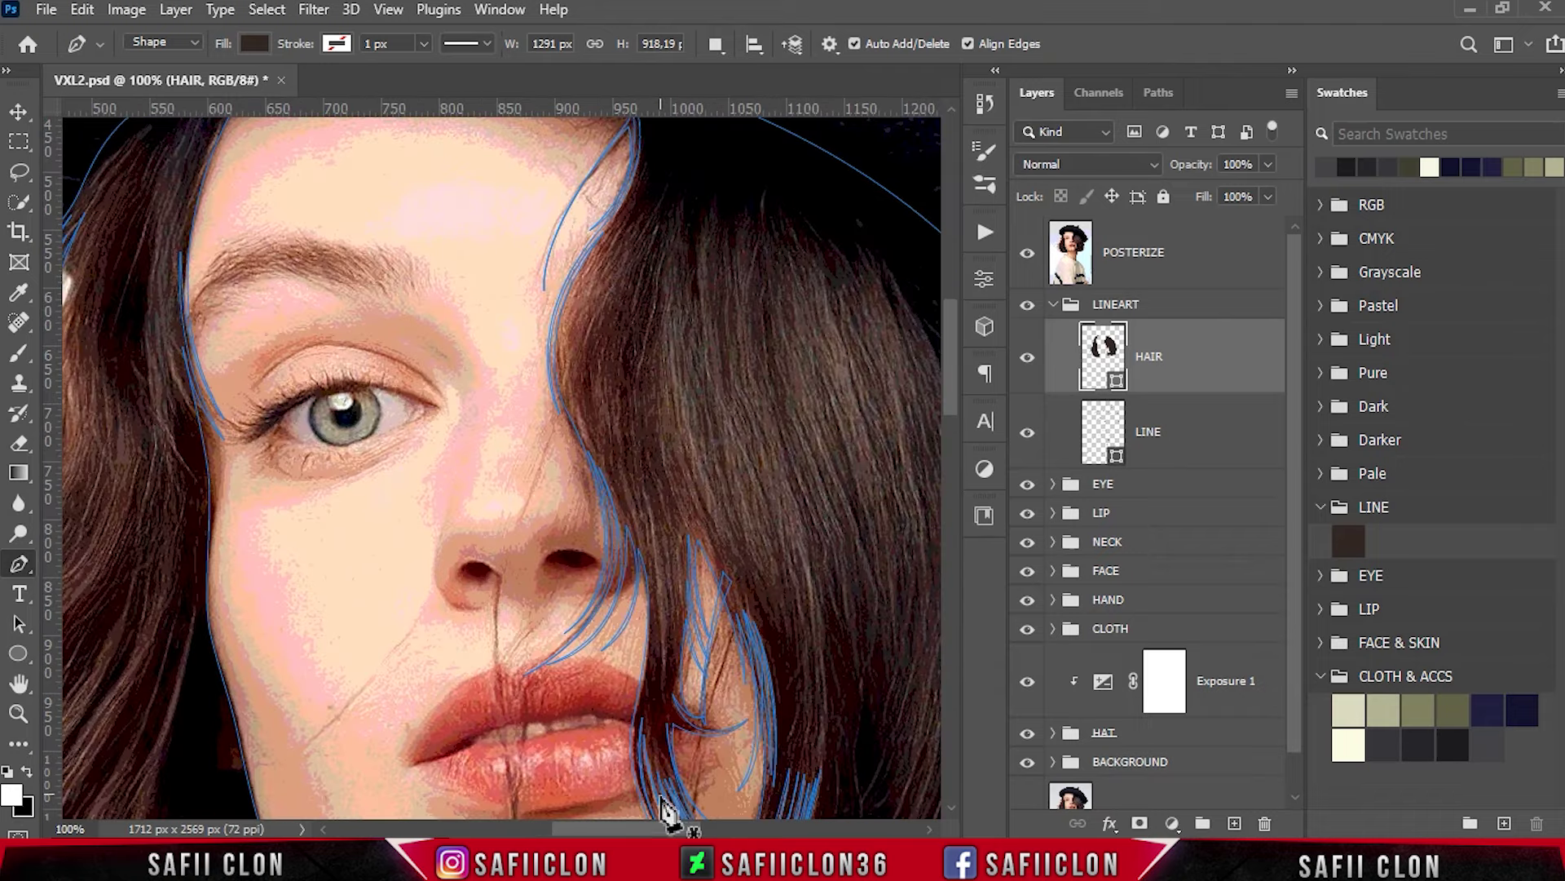
left_click_drag(667, 831, 708, 832)
scroll(762, 577, "down", 2)
scroll(786, 566, "down", 2)
scroll(781, 575, "down", 1)
scroll(776, 563, "up", 4)
scroll(771, 557, "up", 1)
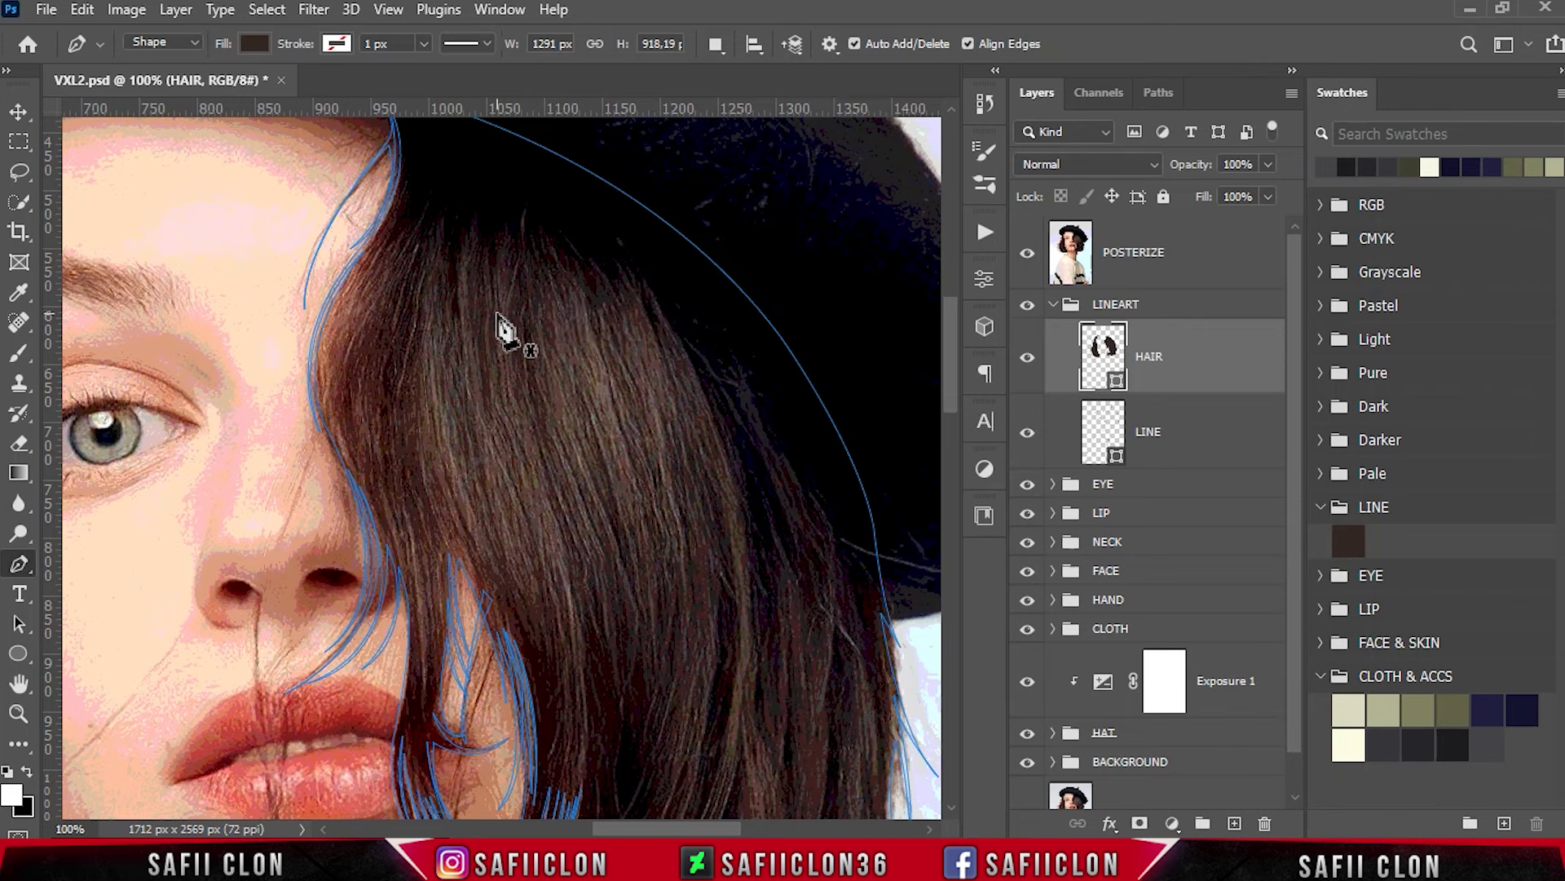
left_click(440, 220)
left_click_drag(427, 441, 454, 544)
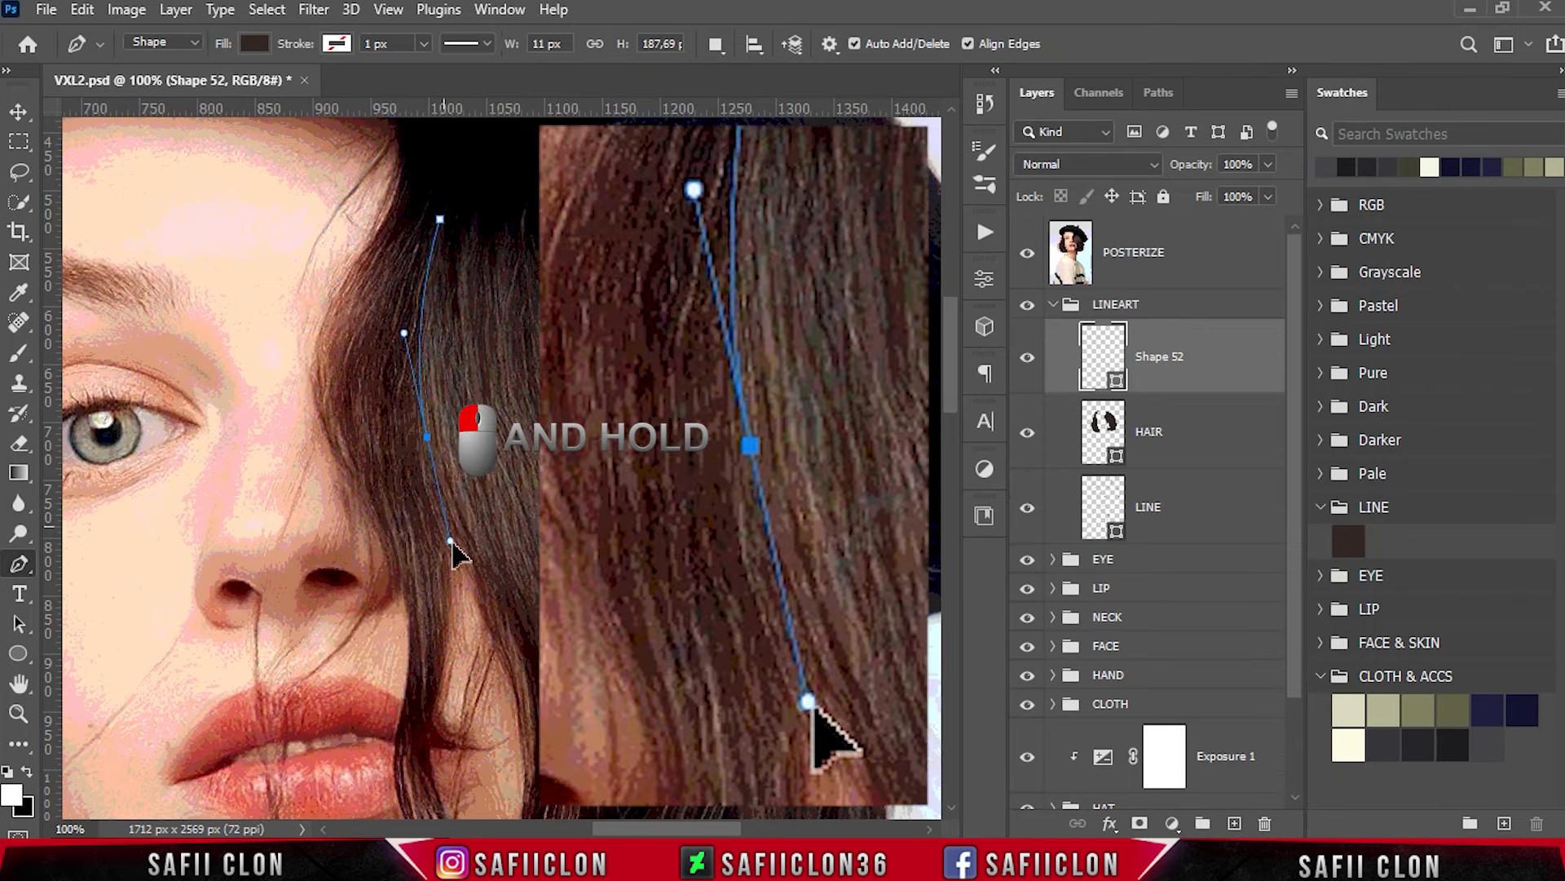
Add anchors down the strand past the nose, bending it and starting a parallel second edge.
left_click(427, 440, "alt")
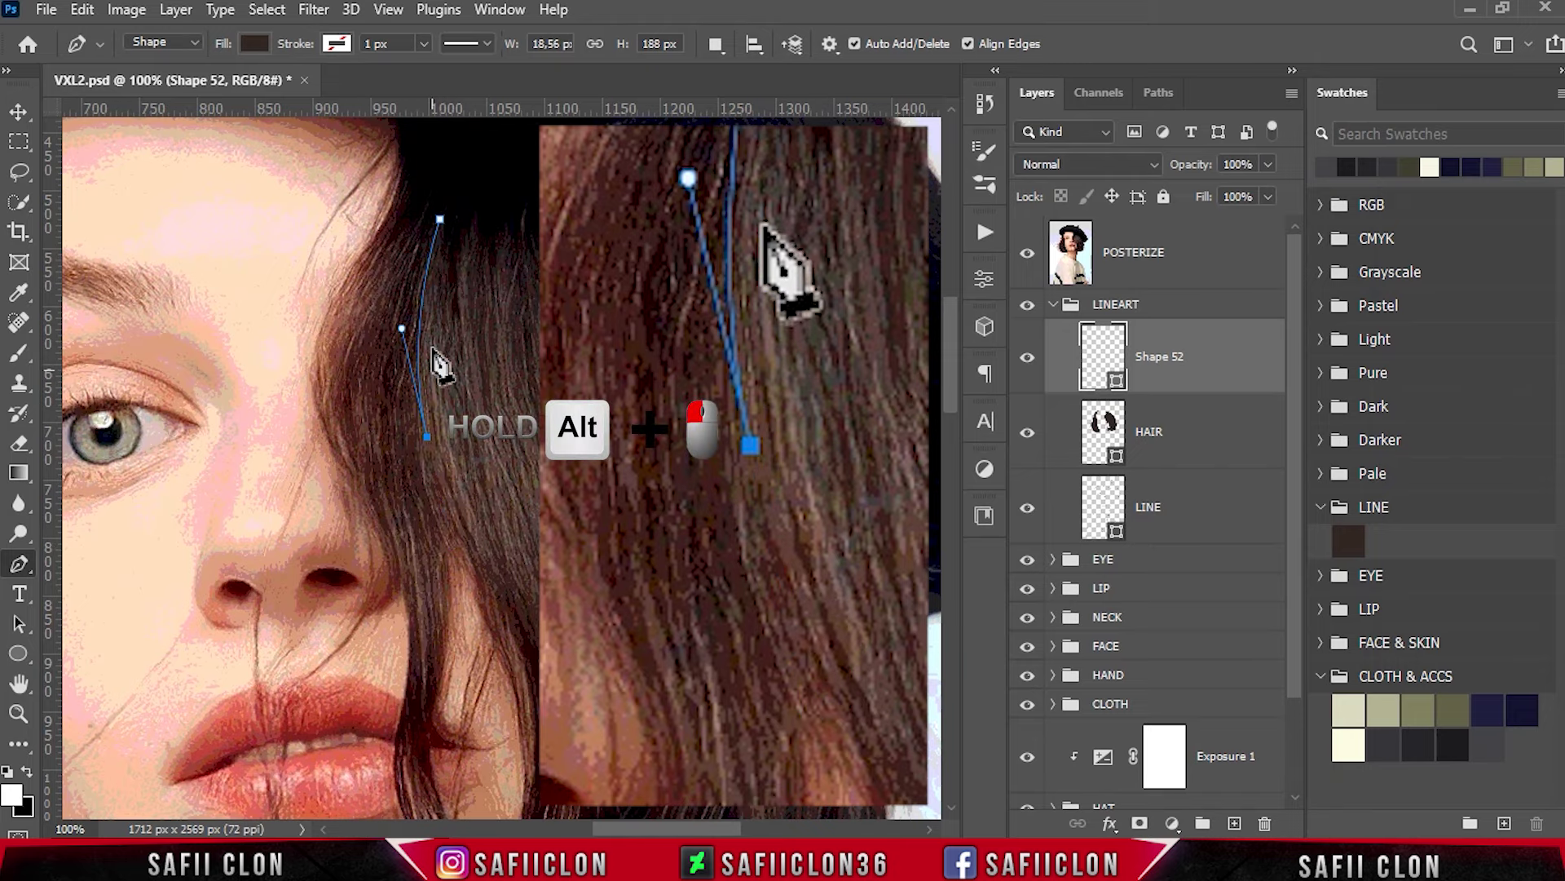
left_click_drag(426, 323, 441, 270)
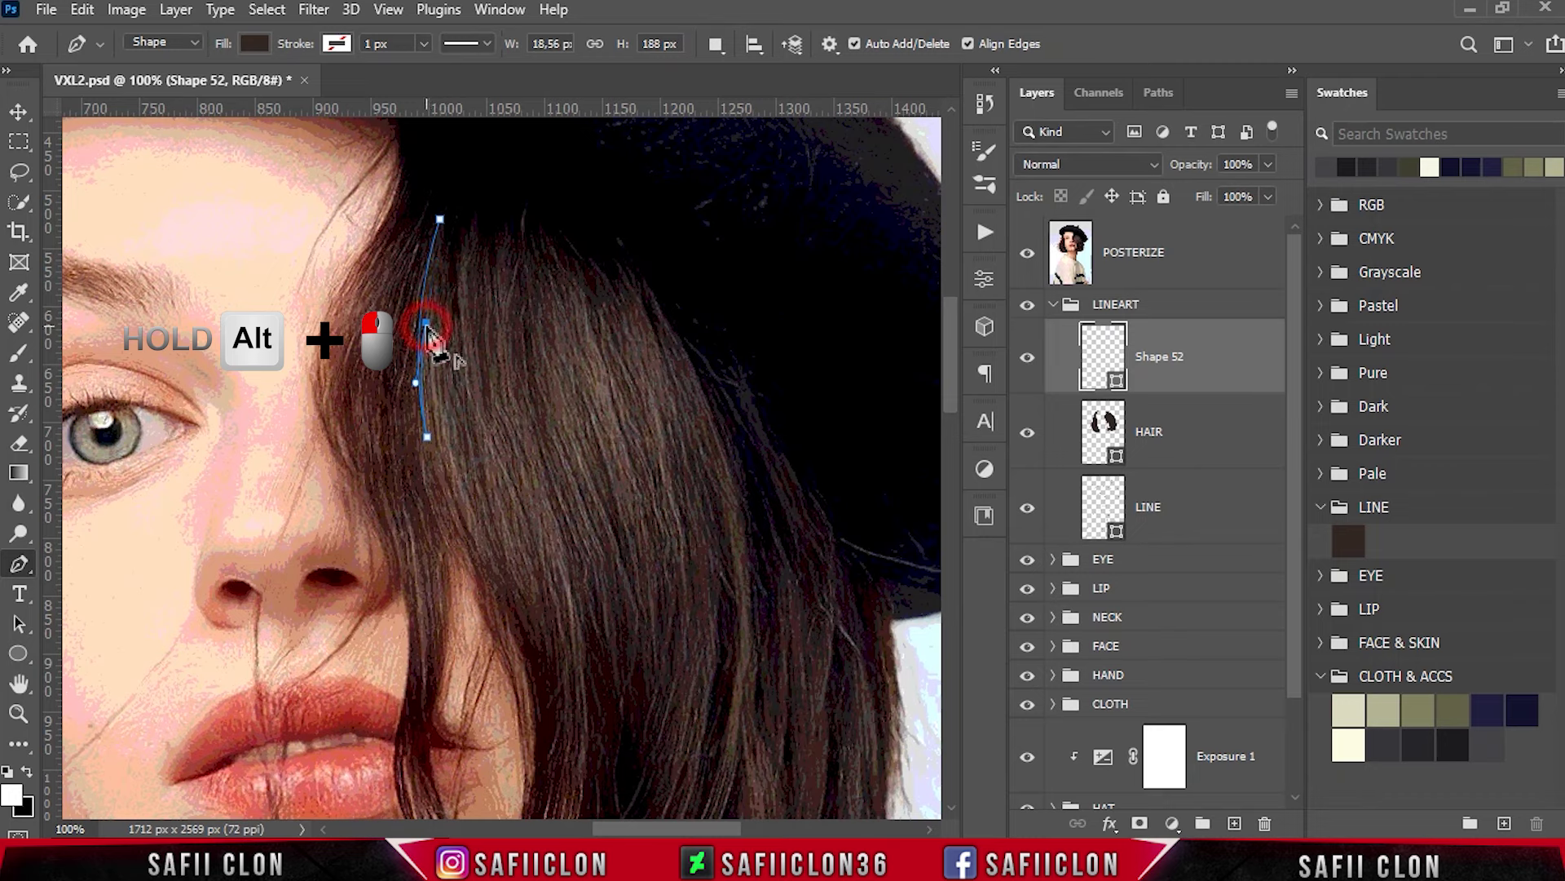
left_click(426, 324, "alt")
scroll(481, 438, "down", 1)
left_click_drag(463, 516, 512, 635)
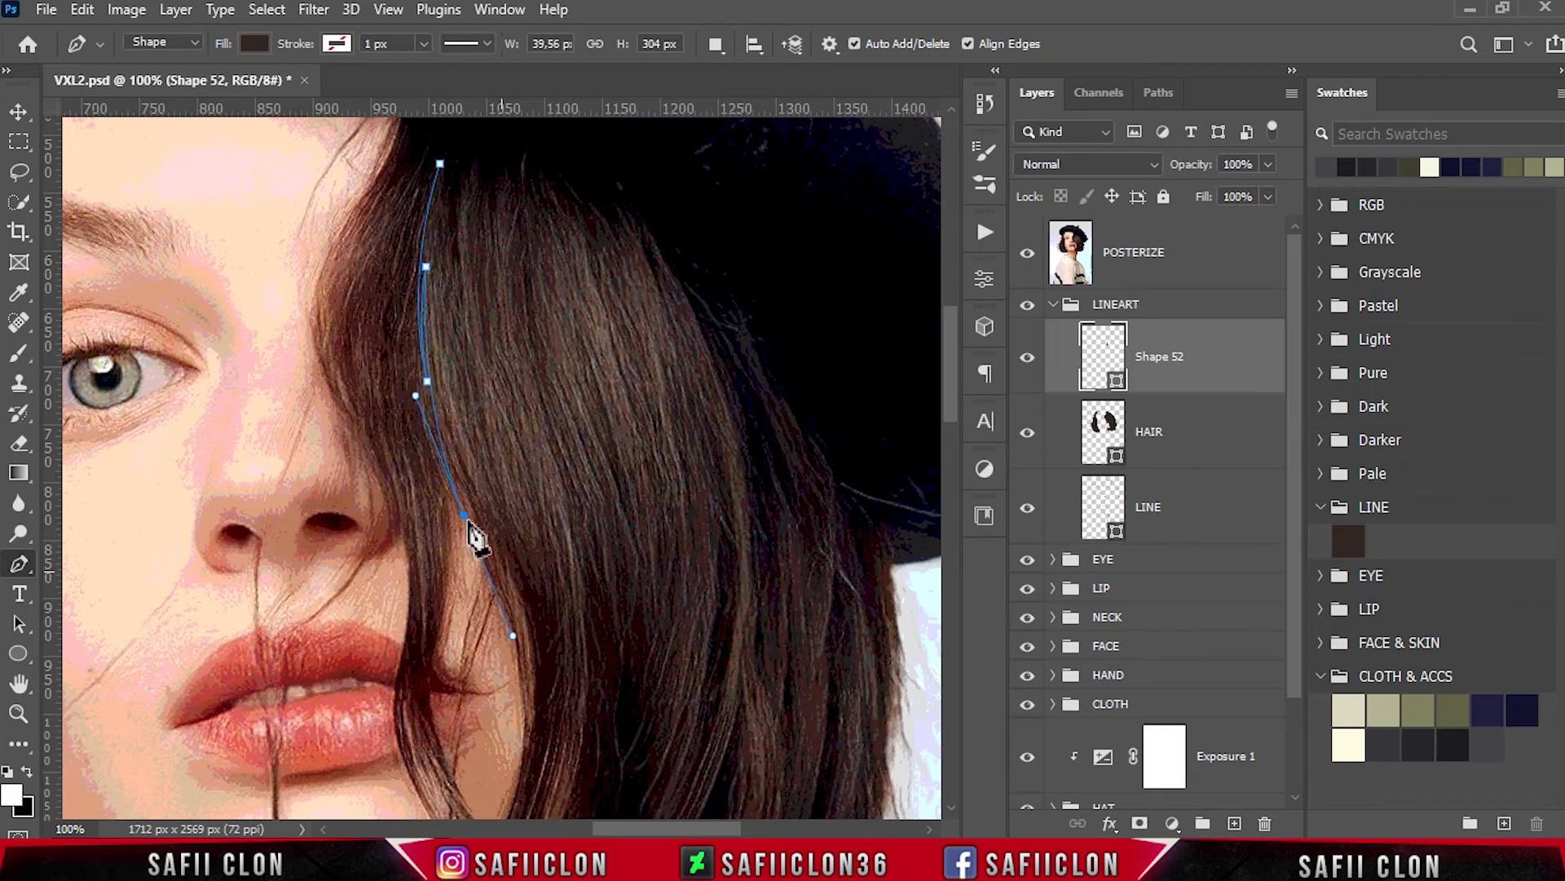
left_click_drag(509, 608, 530, 662)
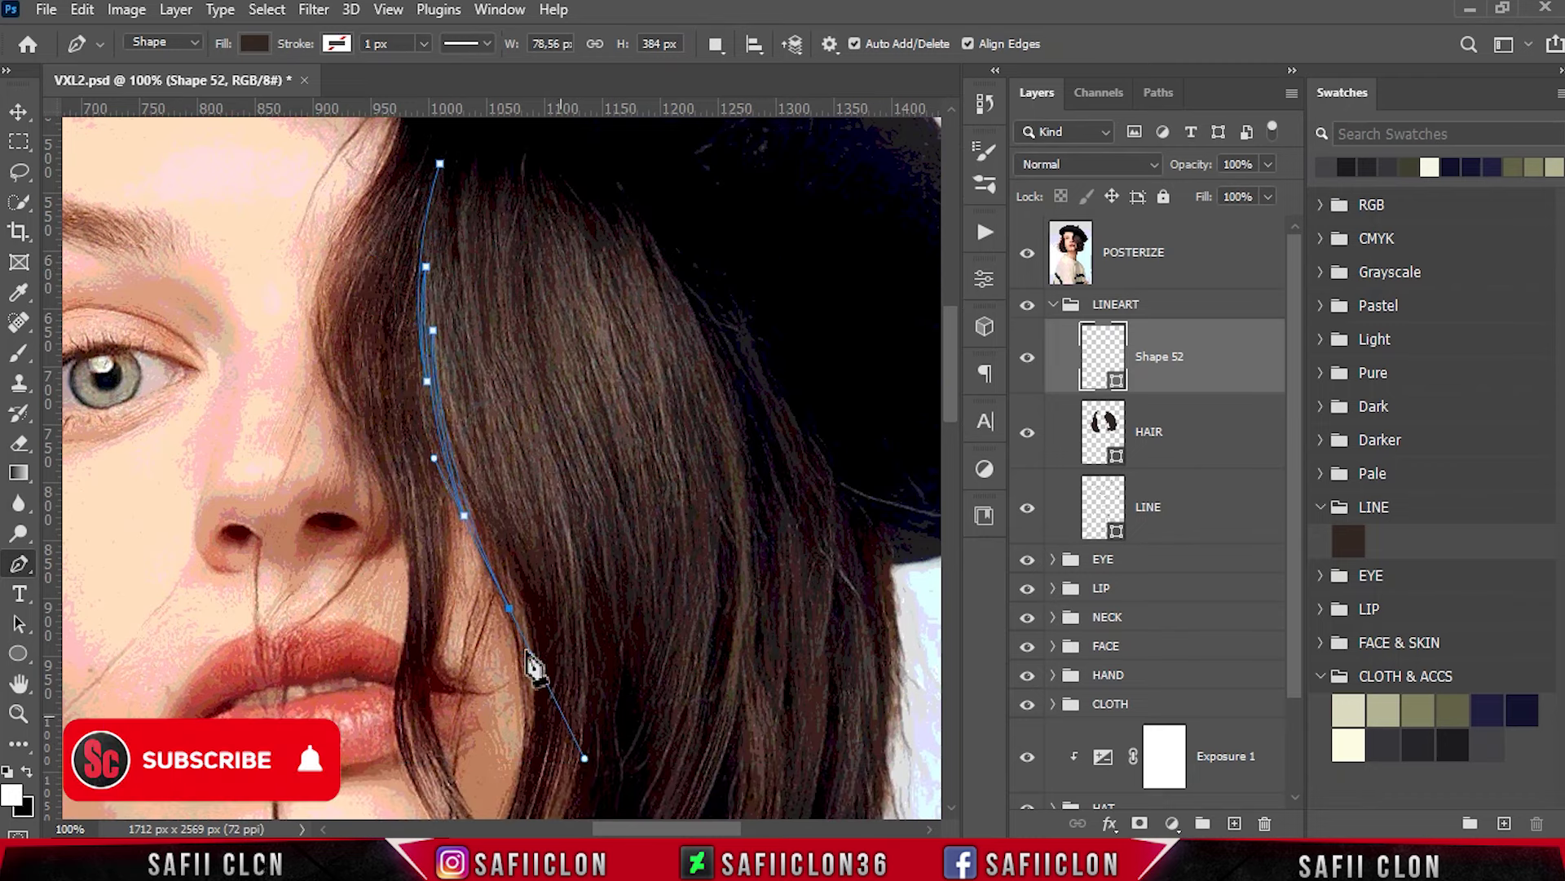
left_click_drag(446, 385, 455, 367)
left_click_drag(526, 585, 528, 595)
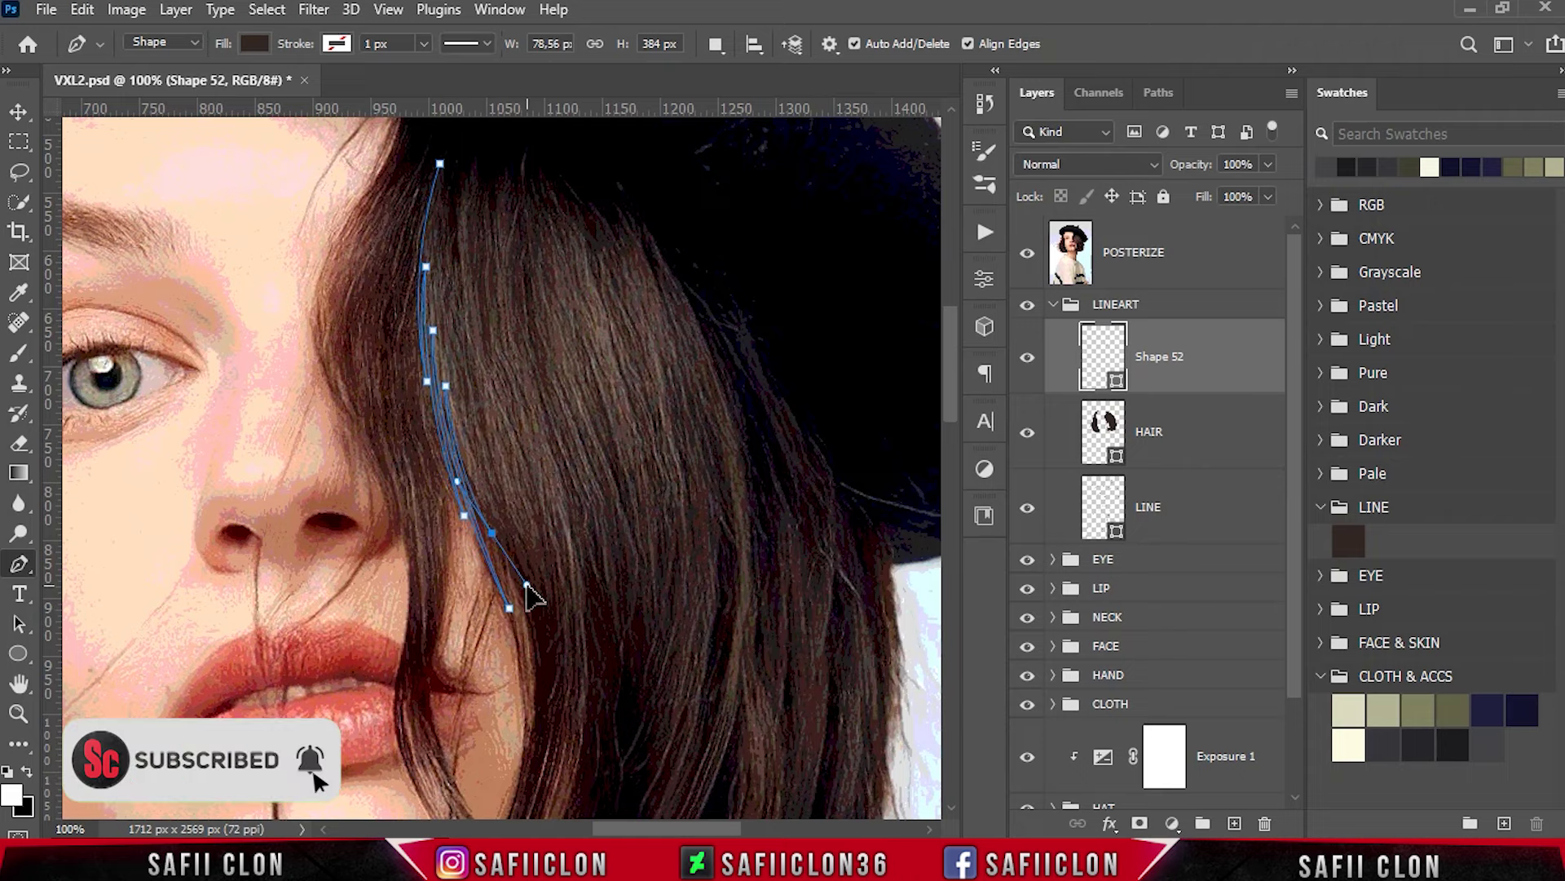
left_click_drag(454, 355, 452, 233)
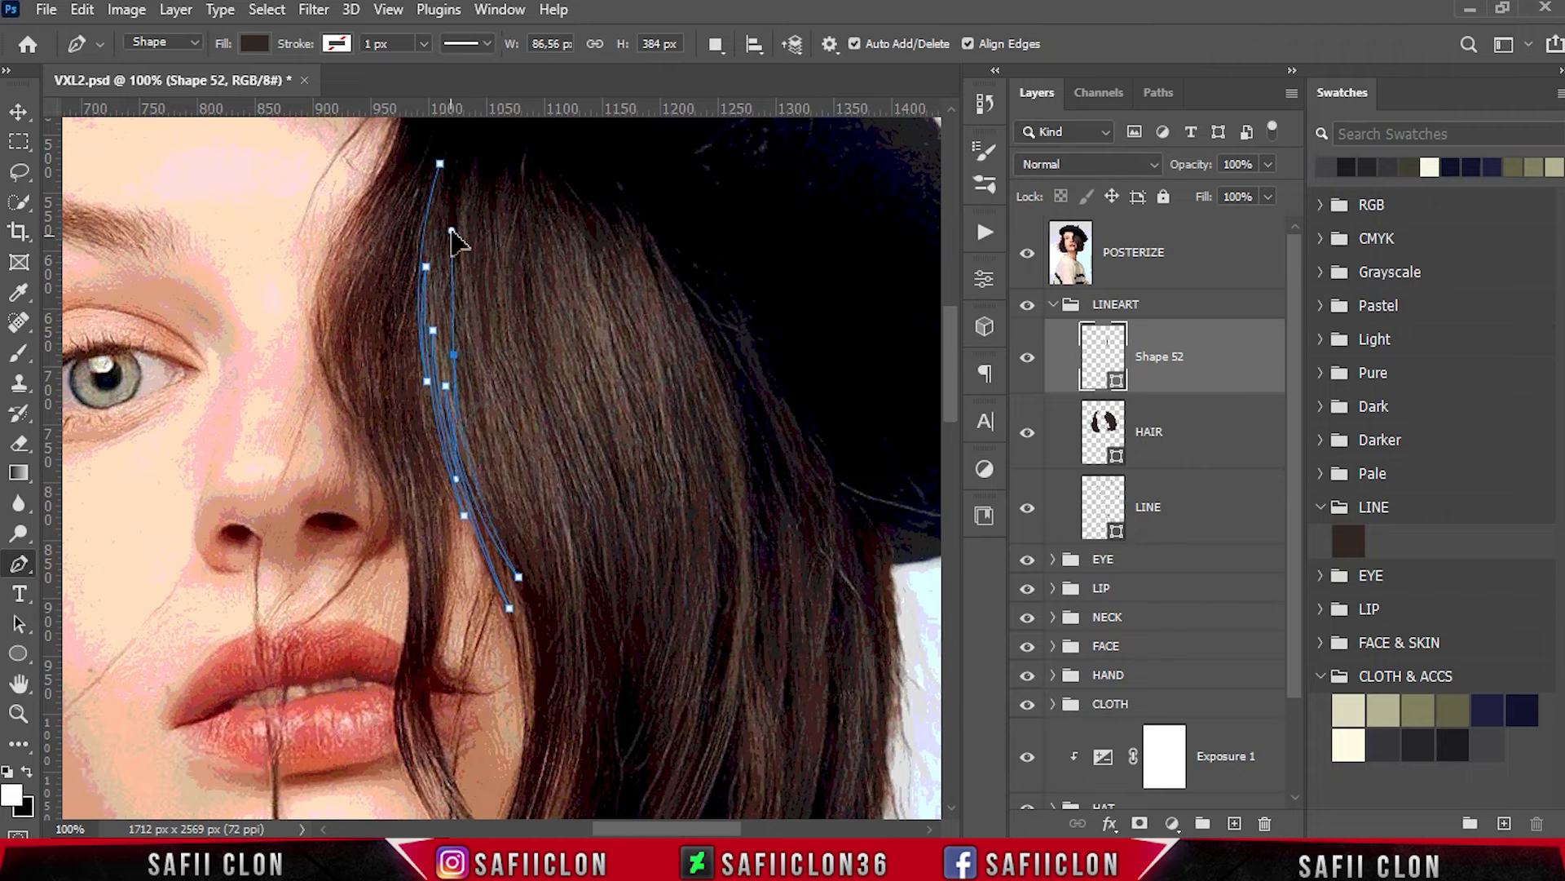
left_click_drag(514, 552, 532, 587)
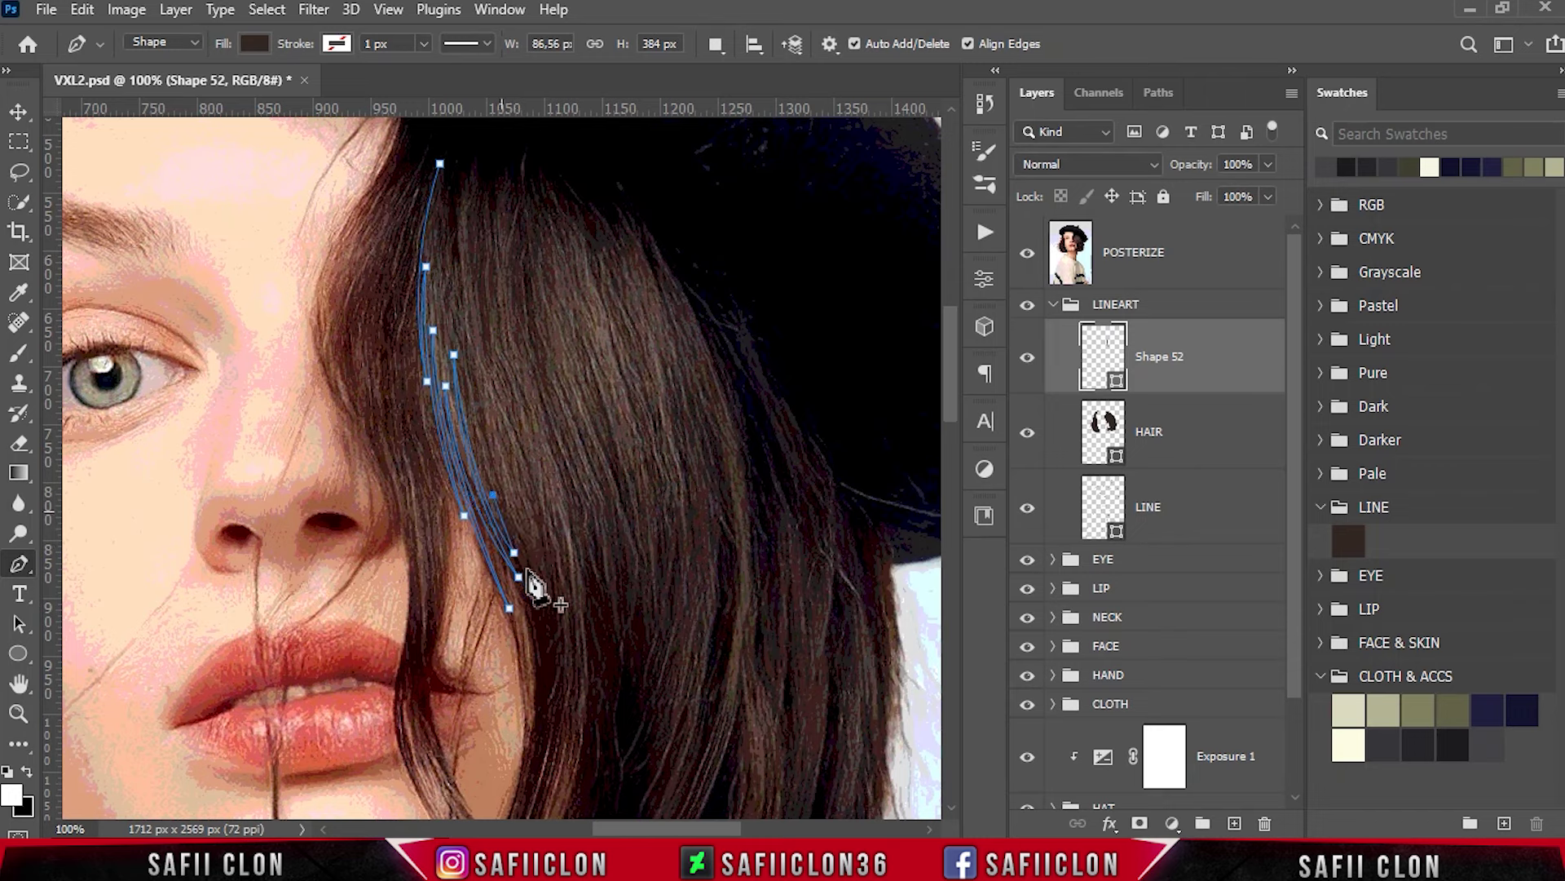
scroll(492, 454, "down", 1)
left_click(541, 629)
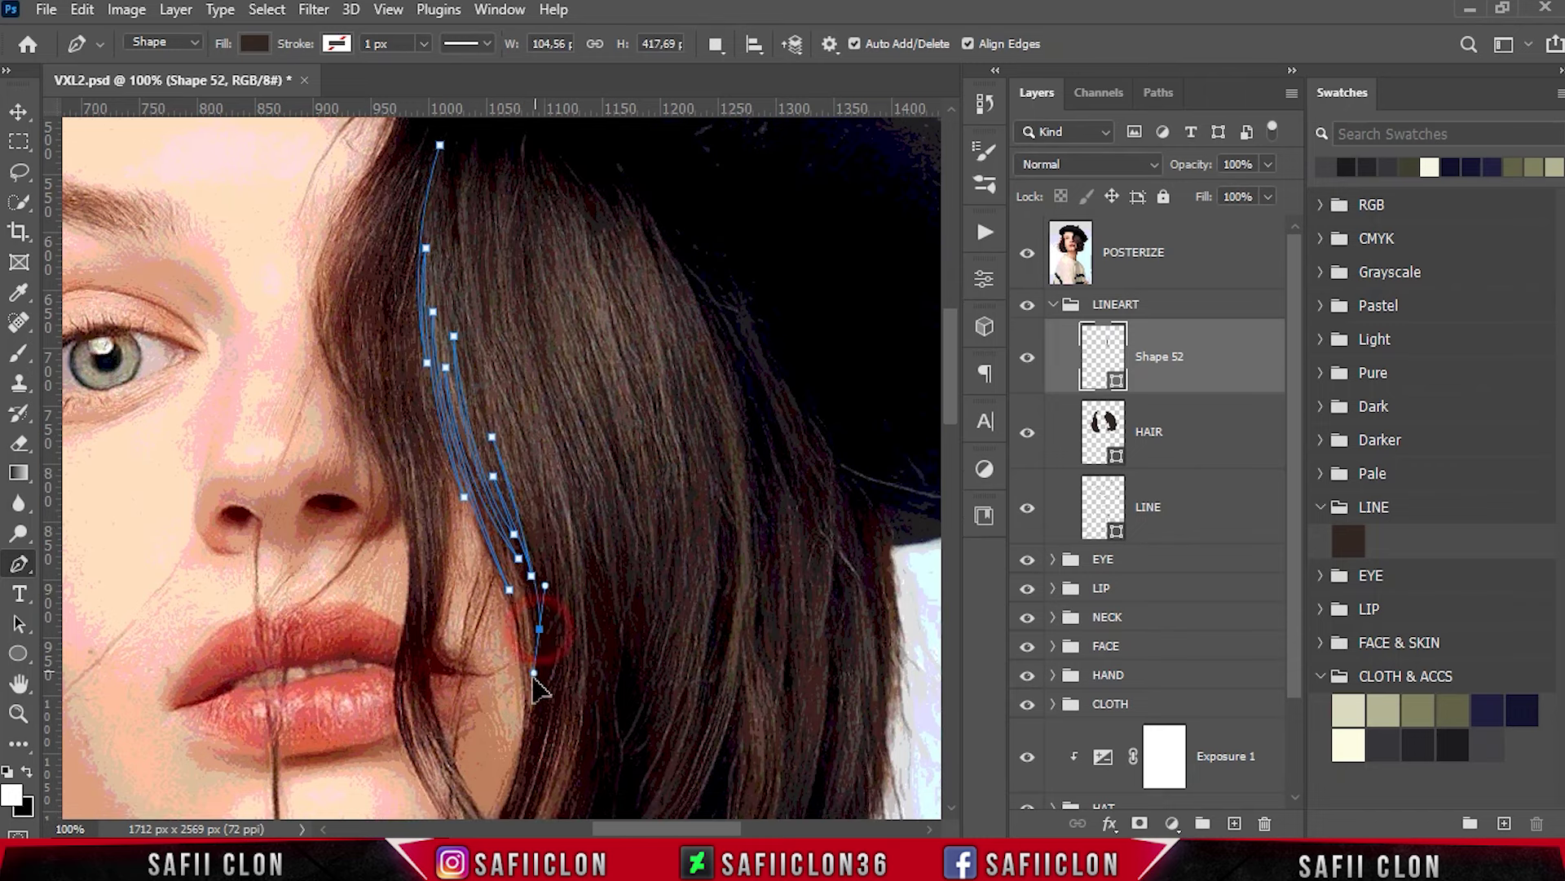
Extend the strand outline to its lower tip and curve it back toward the chin.
left_click_drag(496, 407, 436, 266)
scroll(954, 399, "down", 5)
scroll(954, 399, "down", 6)
left_click(545, 455)
scroll(954, 424, "up", 3)
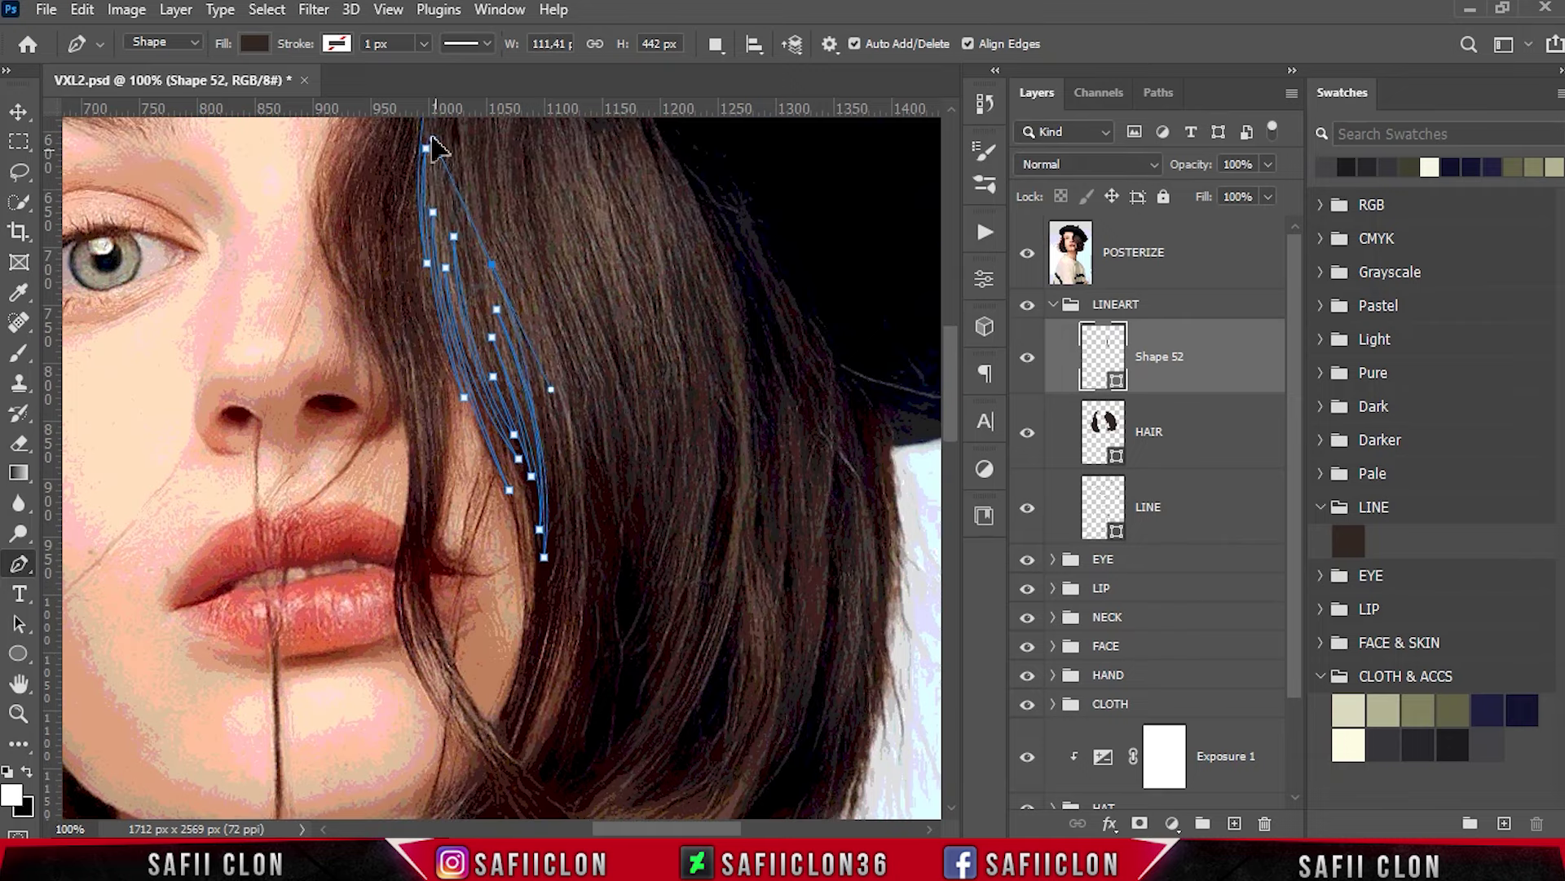
scroll(413, 147, "up", 6)
left_click_drag(535, 671, 518, 692)
left_click(584, 596)
left_click(548, 468)
scroll(517, 644, "down", 9)
scroll(448, 693, "down", 9)
left_click_drag(455, 510, 287, 774)
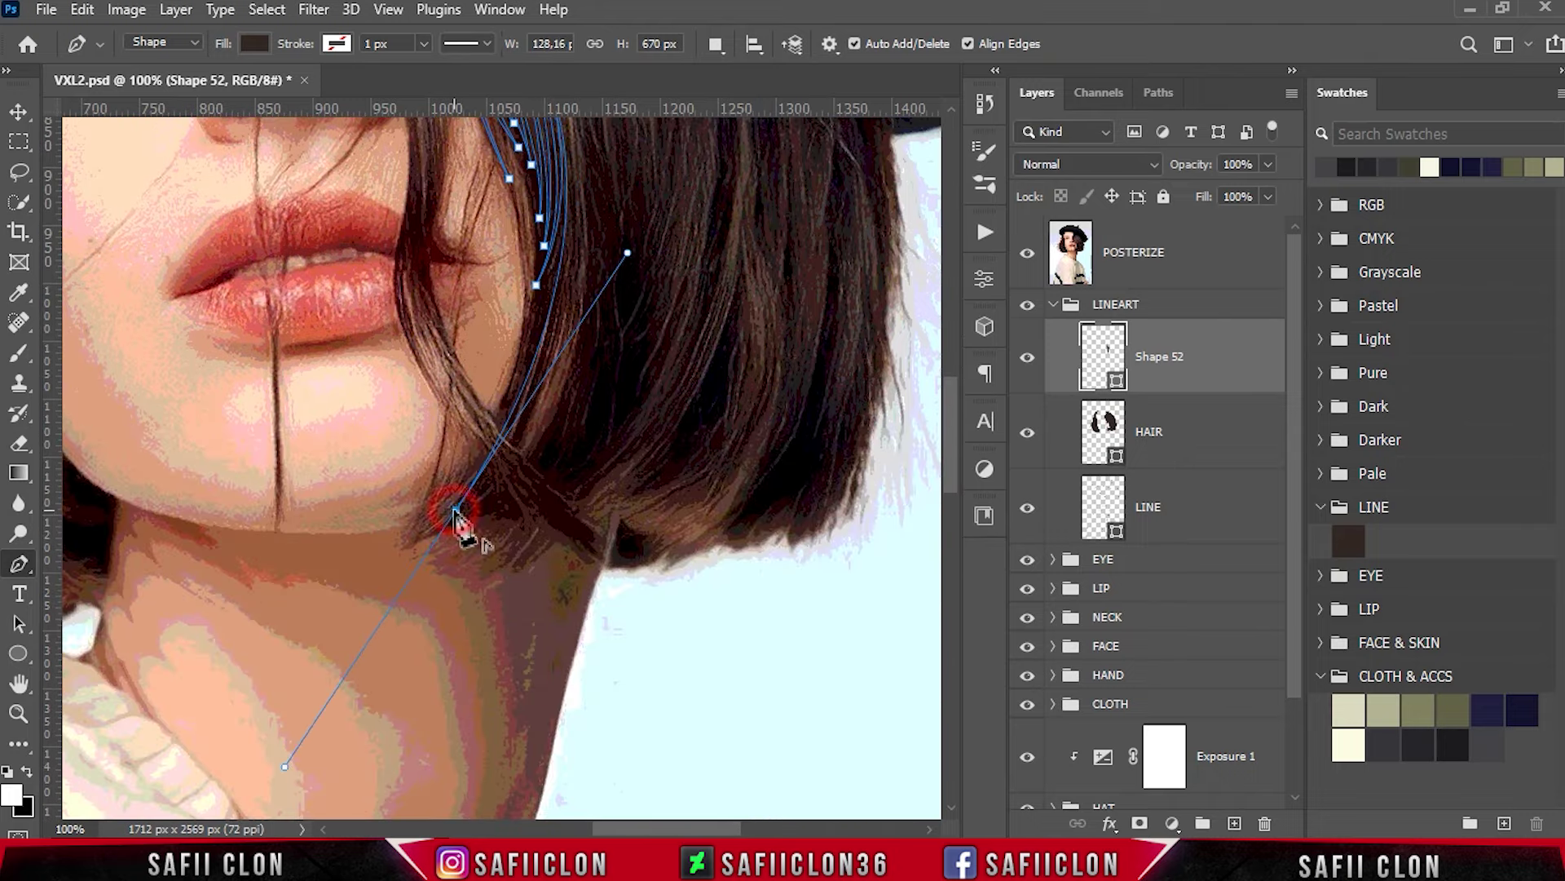
Close the strand shape and add smooth curved points from eye level toward the chin.
scroll(489, 489, "up", 6)
scroll(530, 244, "up", 6)
left_click_drag(569, 376, 534, 133)
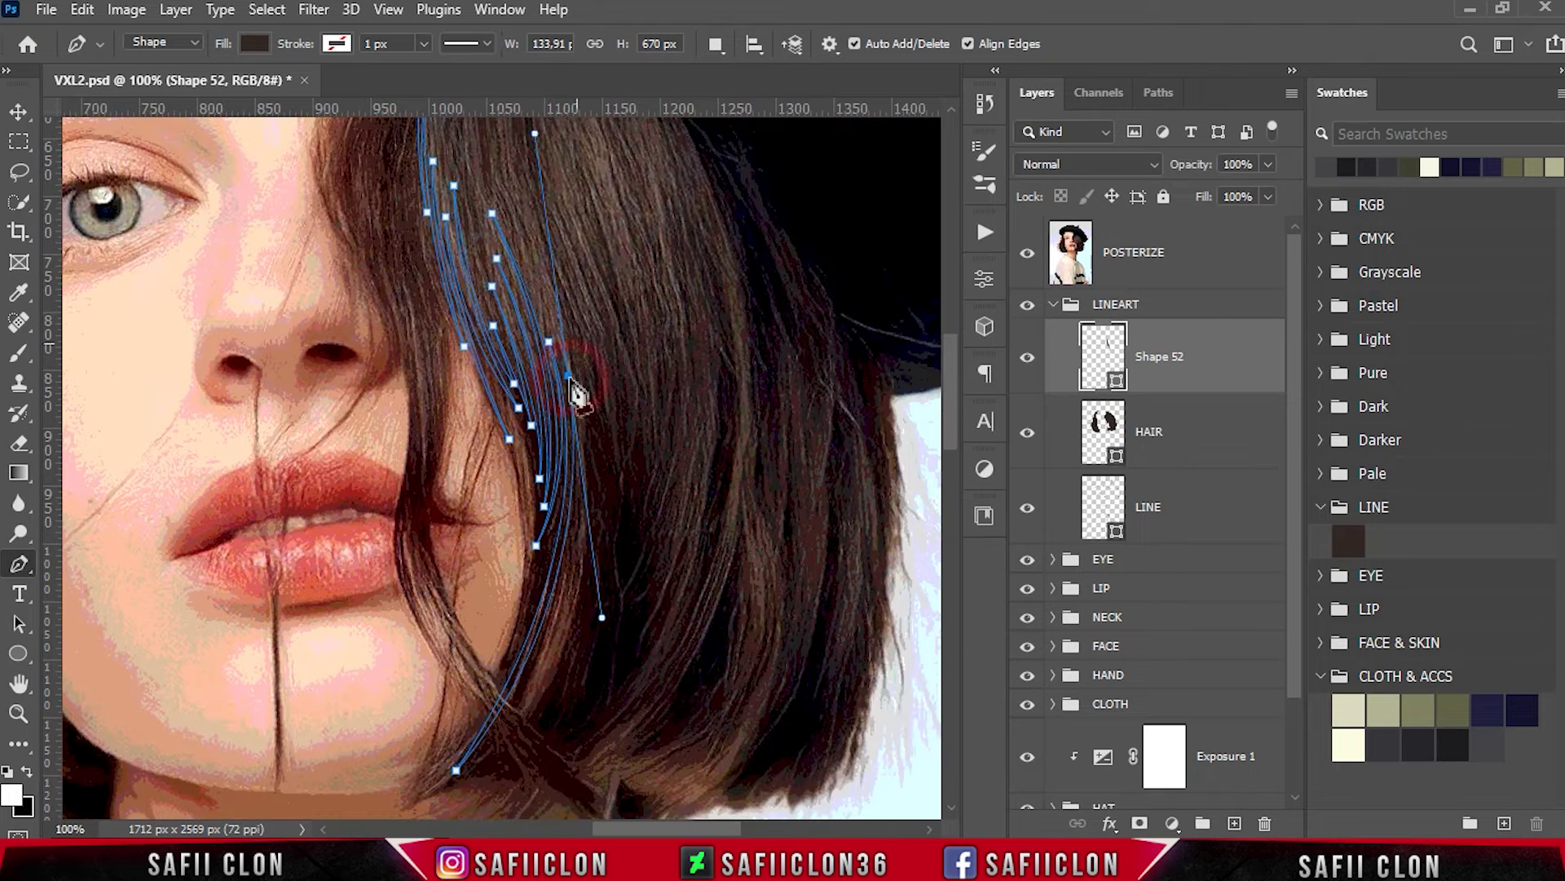
scroll(472, 778, "down", 7)
left_click_drag(455, 614, 518, 575)
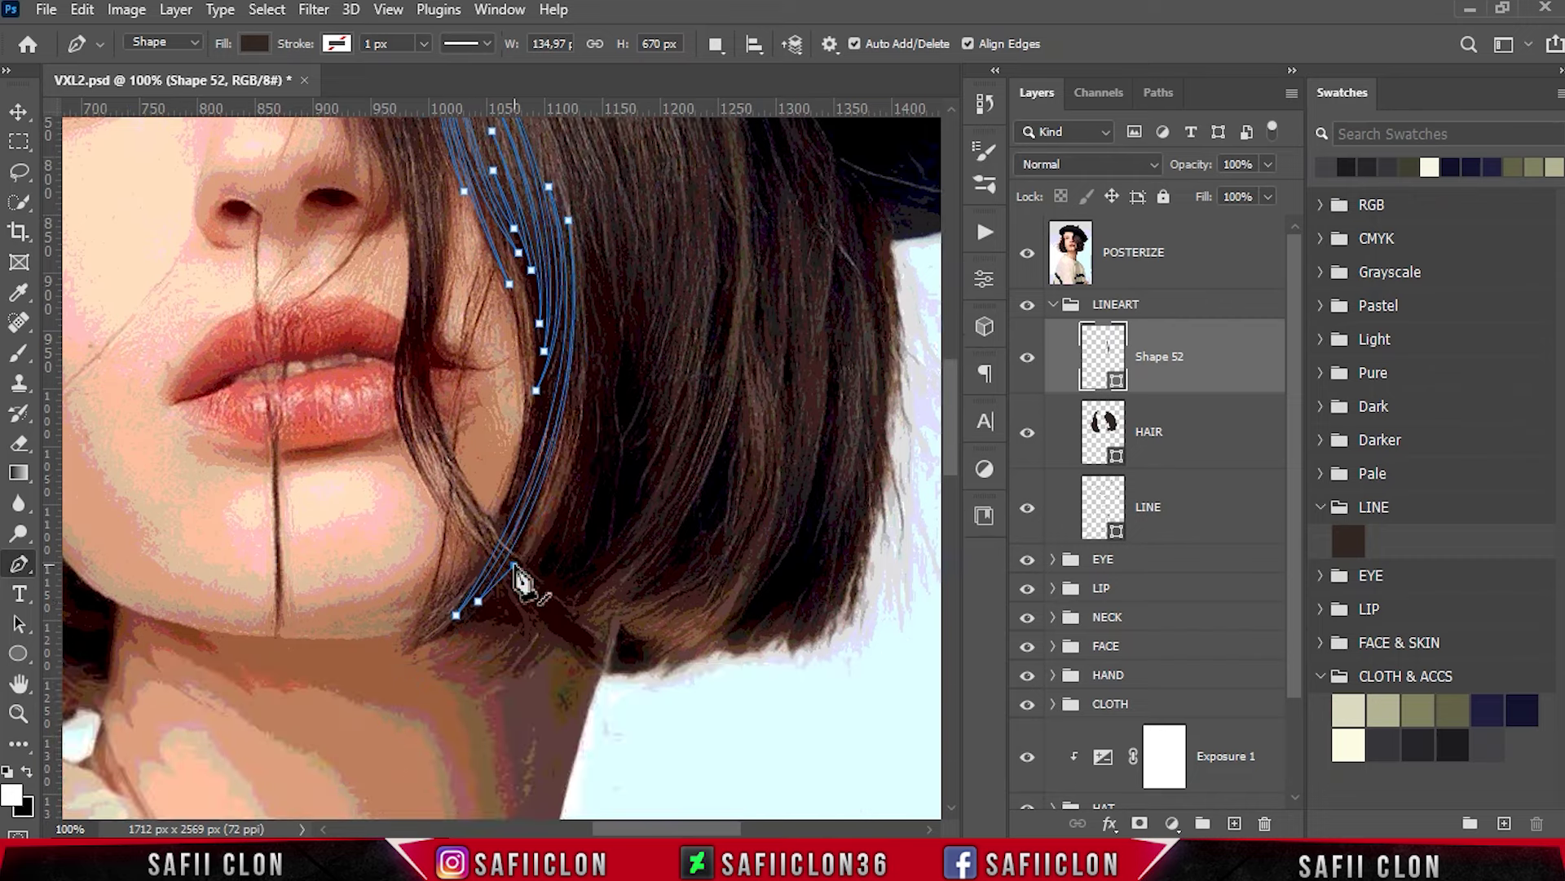
scroll(562, 636, "up", 5)
left_click_drag(559, 315, 479, 139)
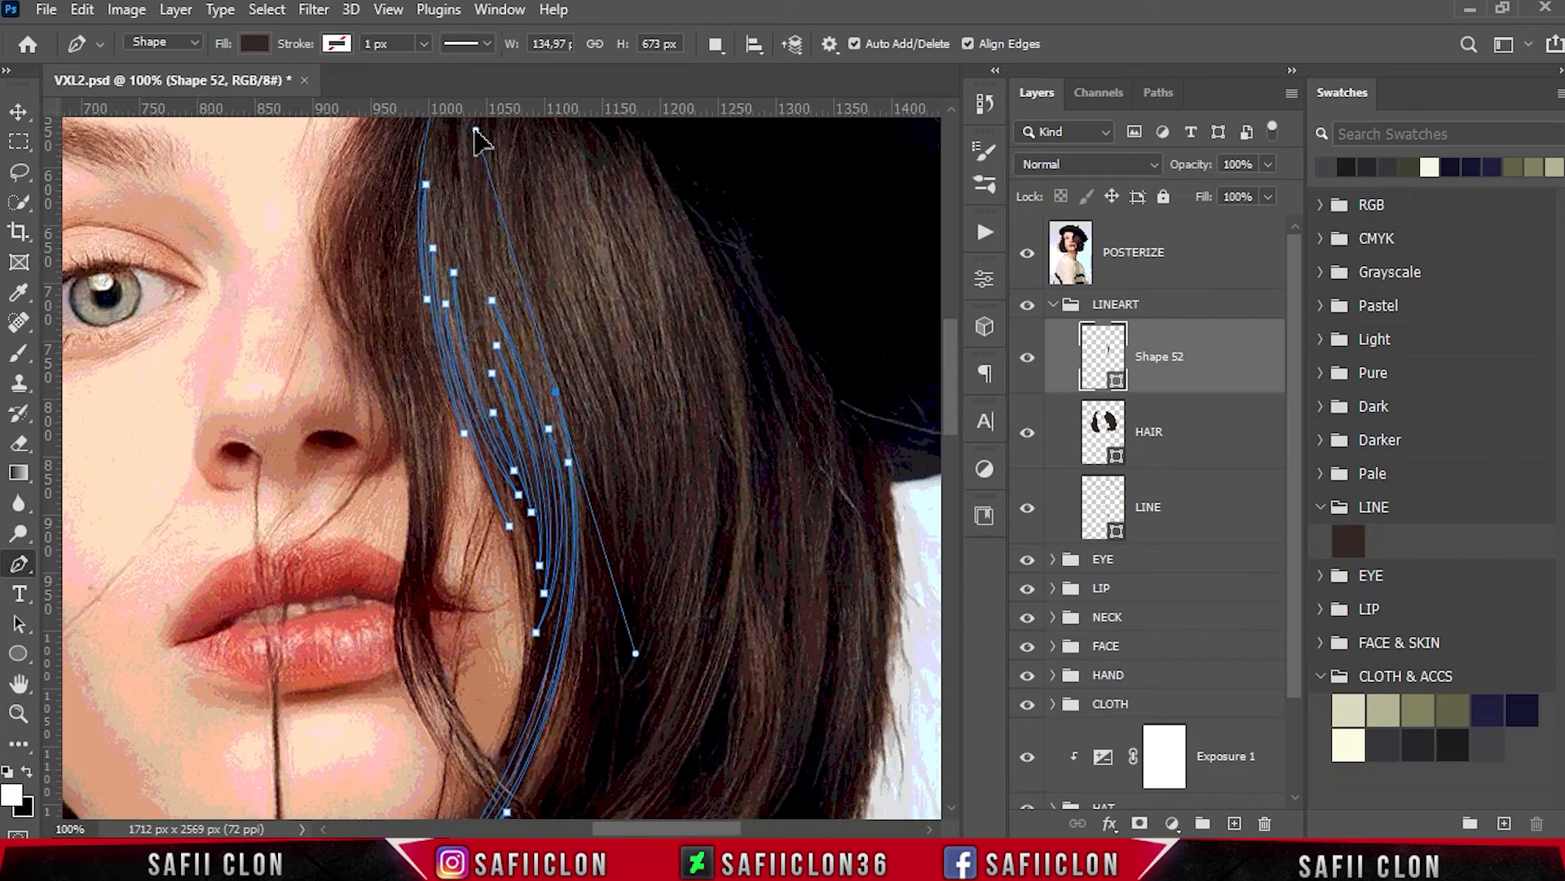
scroll(562, 465, "down", 1)
scroll(600, 531, "down", 3)
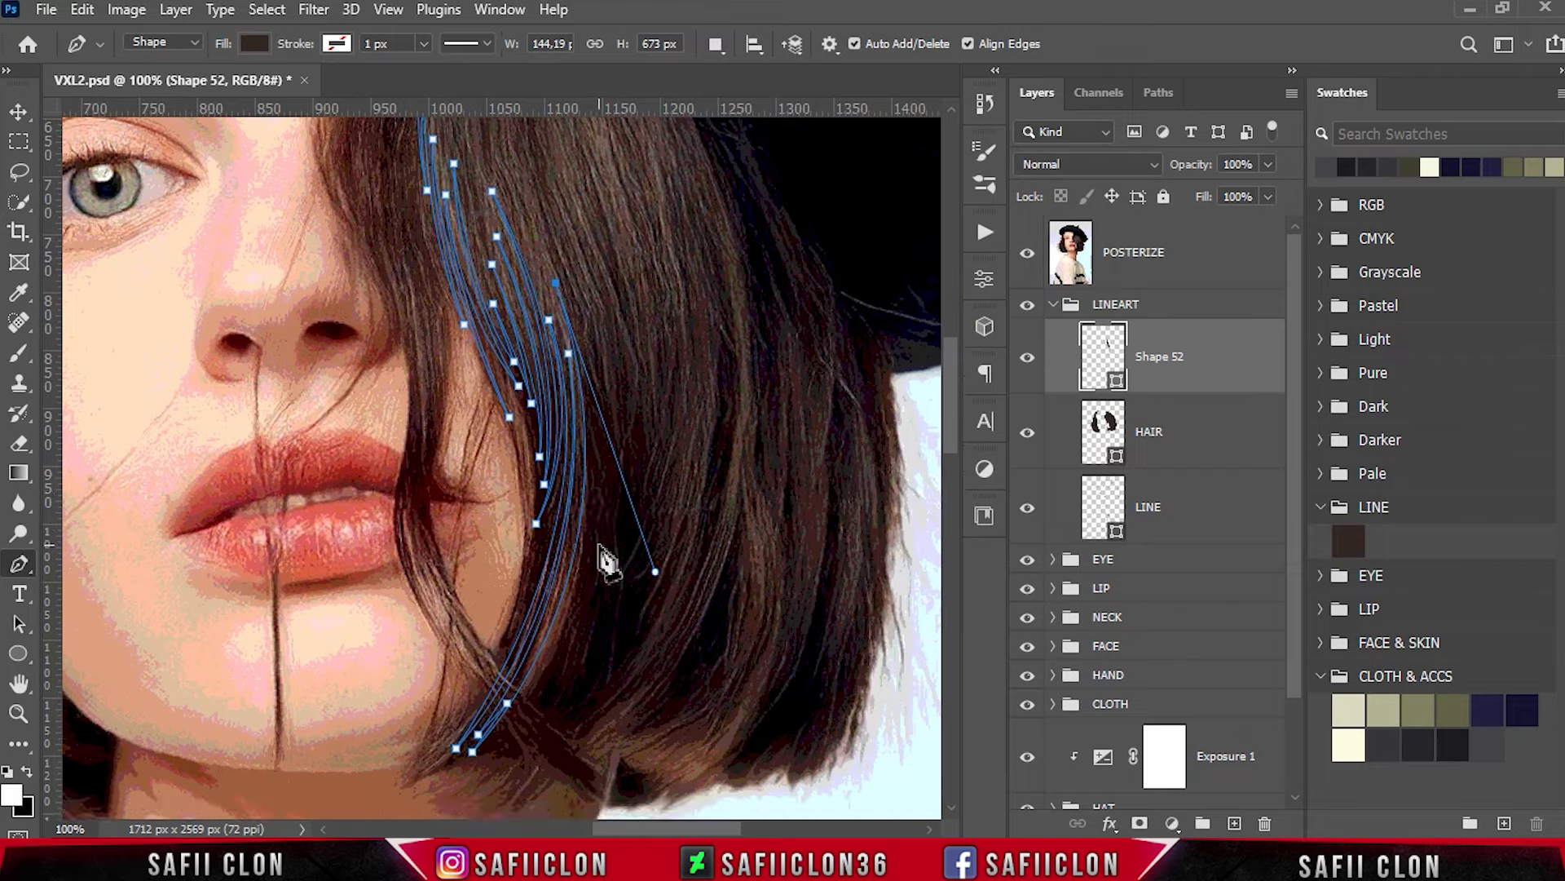
left_click_drag(504, 607, 395, 761)
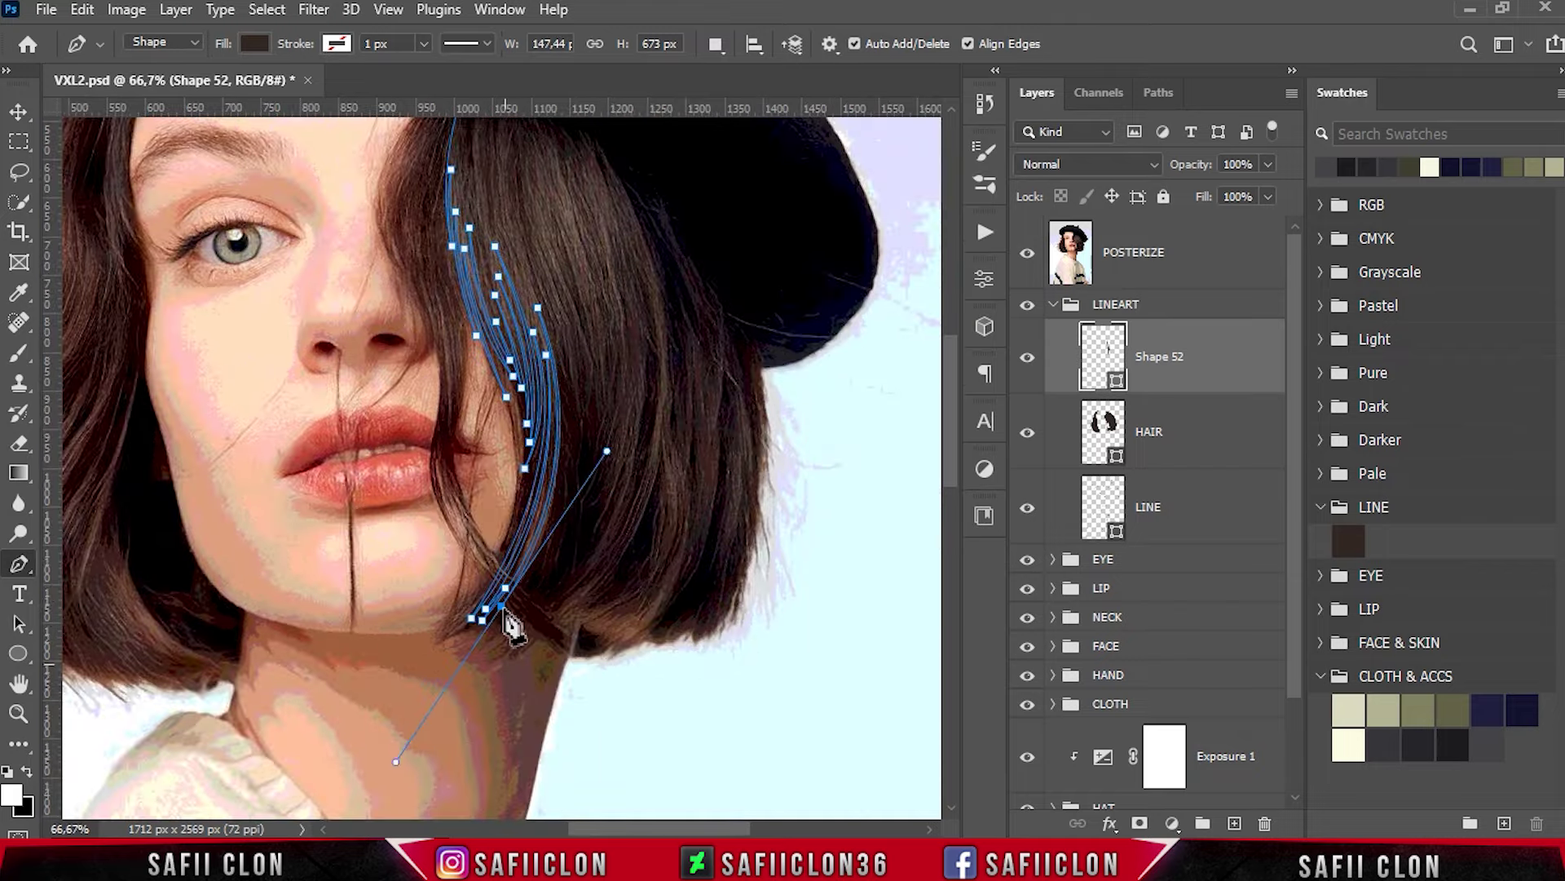
scroll(586, 443, "up", 1)
scroll(489, 131, "up", 4)
Trace another strand near the top of the hair, undoing one misplaced point.
left_click(441, 157)
left_click_drag(591, 575, 604, 676)
scroll(575, 562, "up", 3)
left_click_drag(541, 520, 499, 446)
left_click(522, 296)
left_click_drag(510, 323, 509, 335)
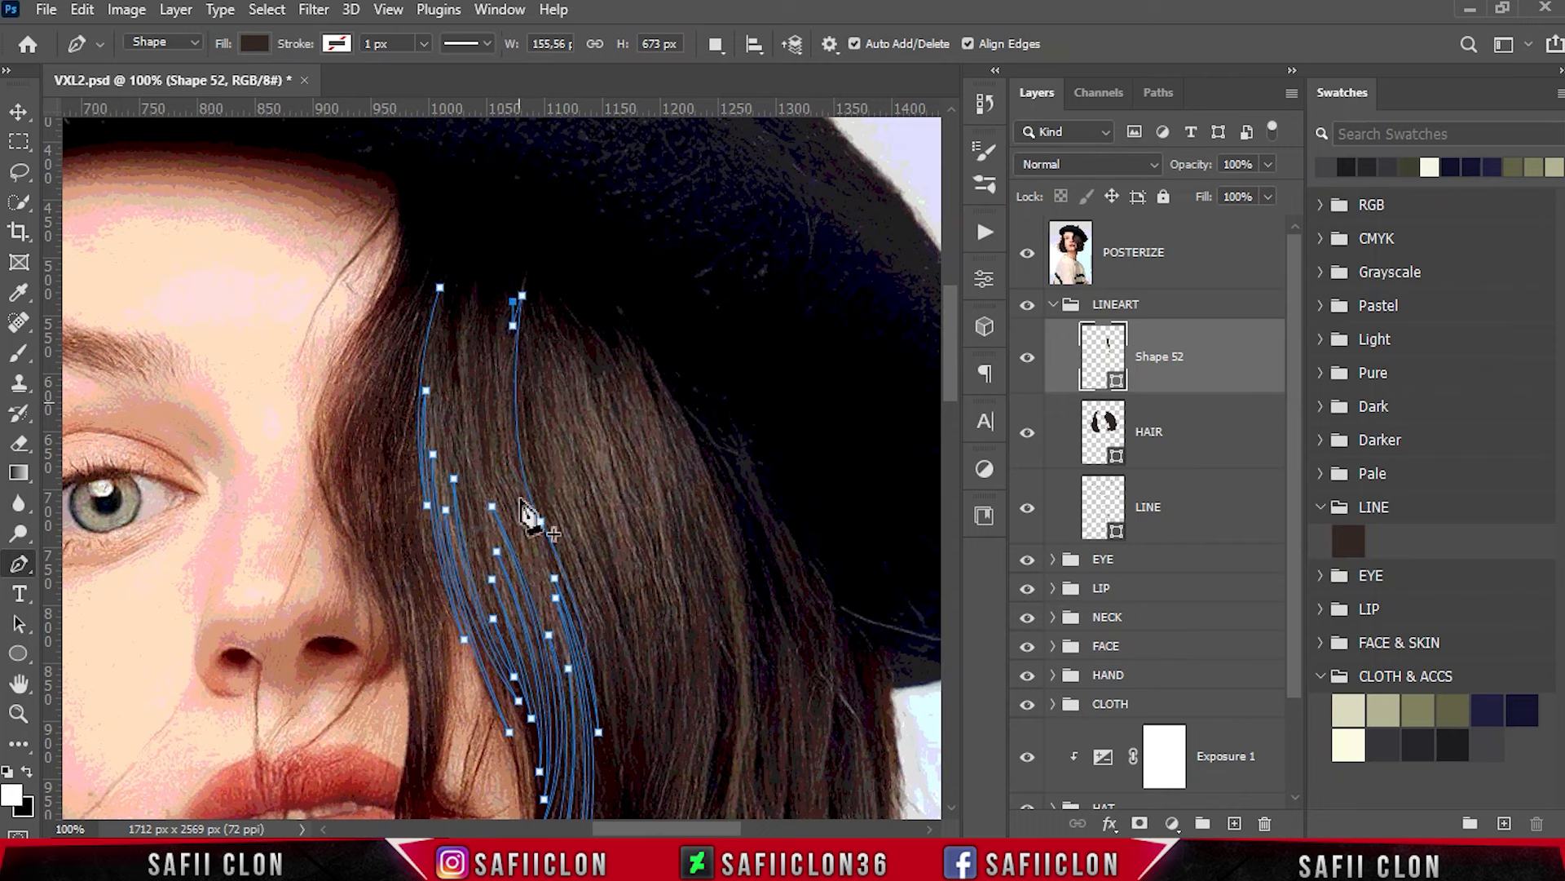
left_click_drag(507, 285, 532, 147)
left_click(507, 285, "alt")
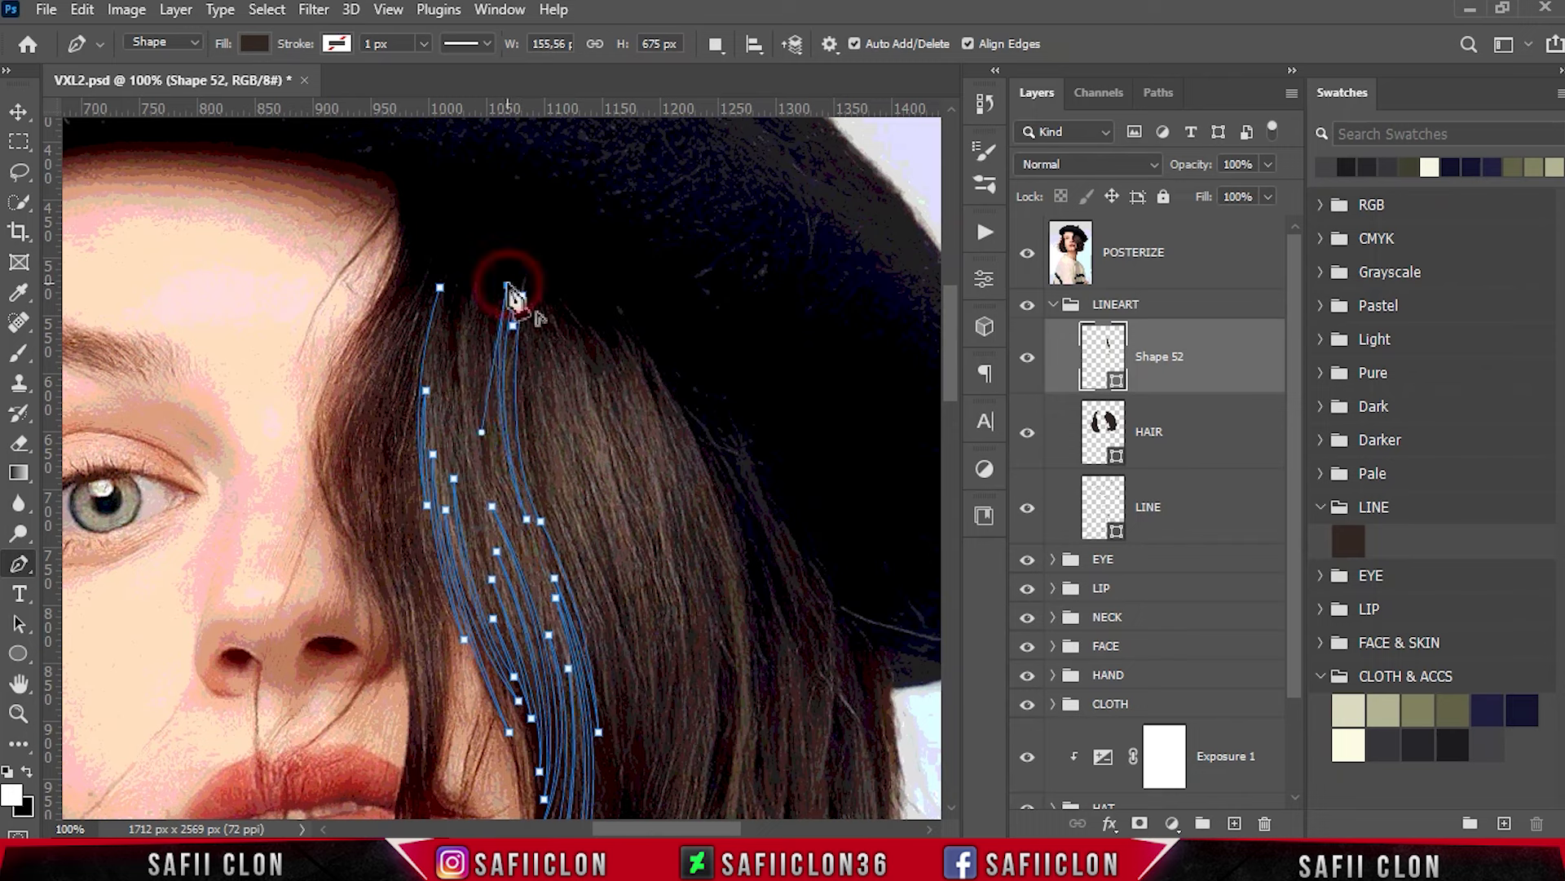
left_click(504, 175)
key("ctrl+z")
left_click_drag(485, 292, 476, 307)
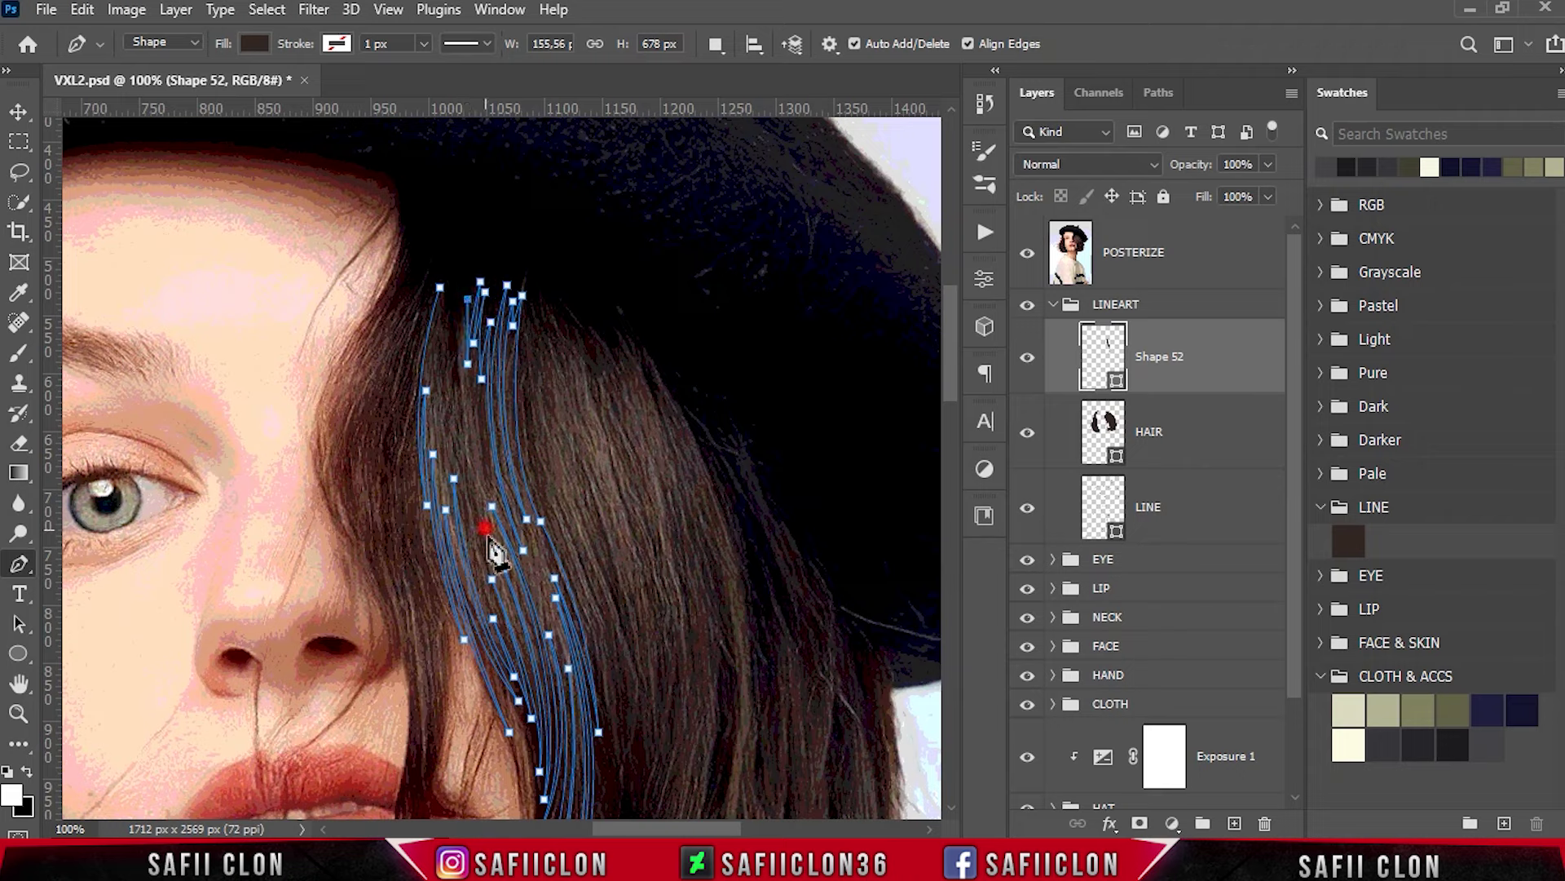
Draw a closed strand on the front lock and adjust its top curve.
left_click(452, 414)
left_click_drag(453, 361, 455, 310)
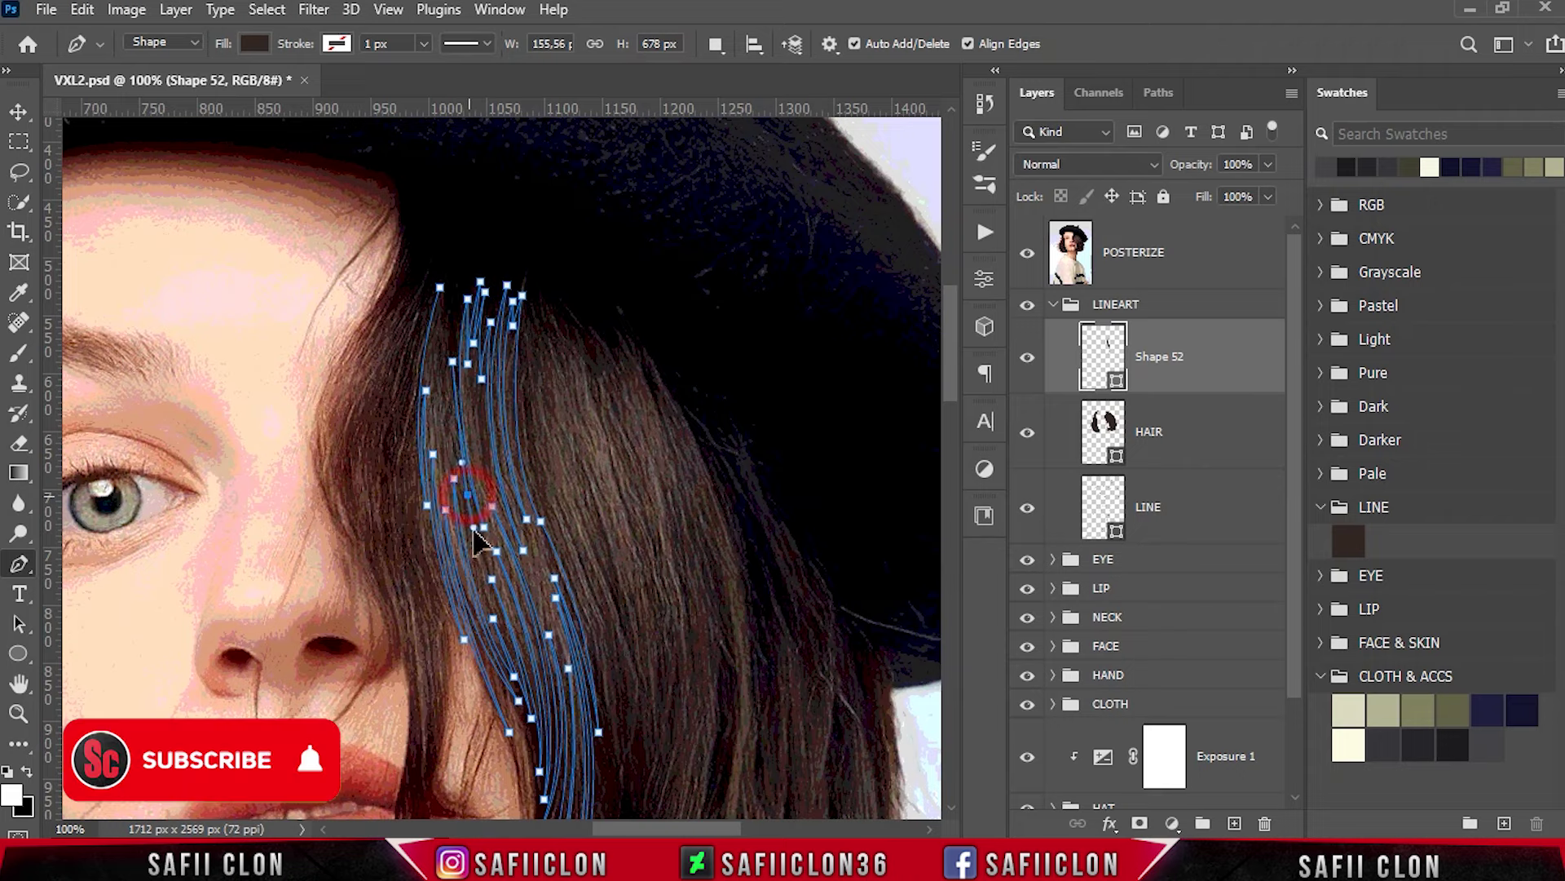
left_click(450, 334)
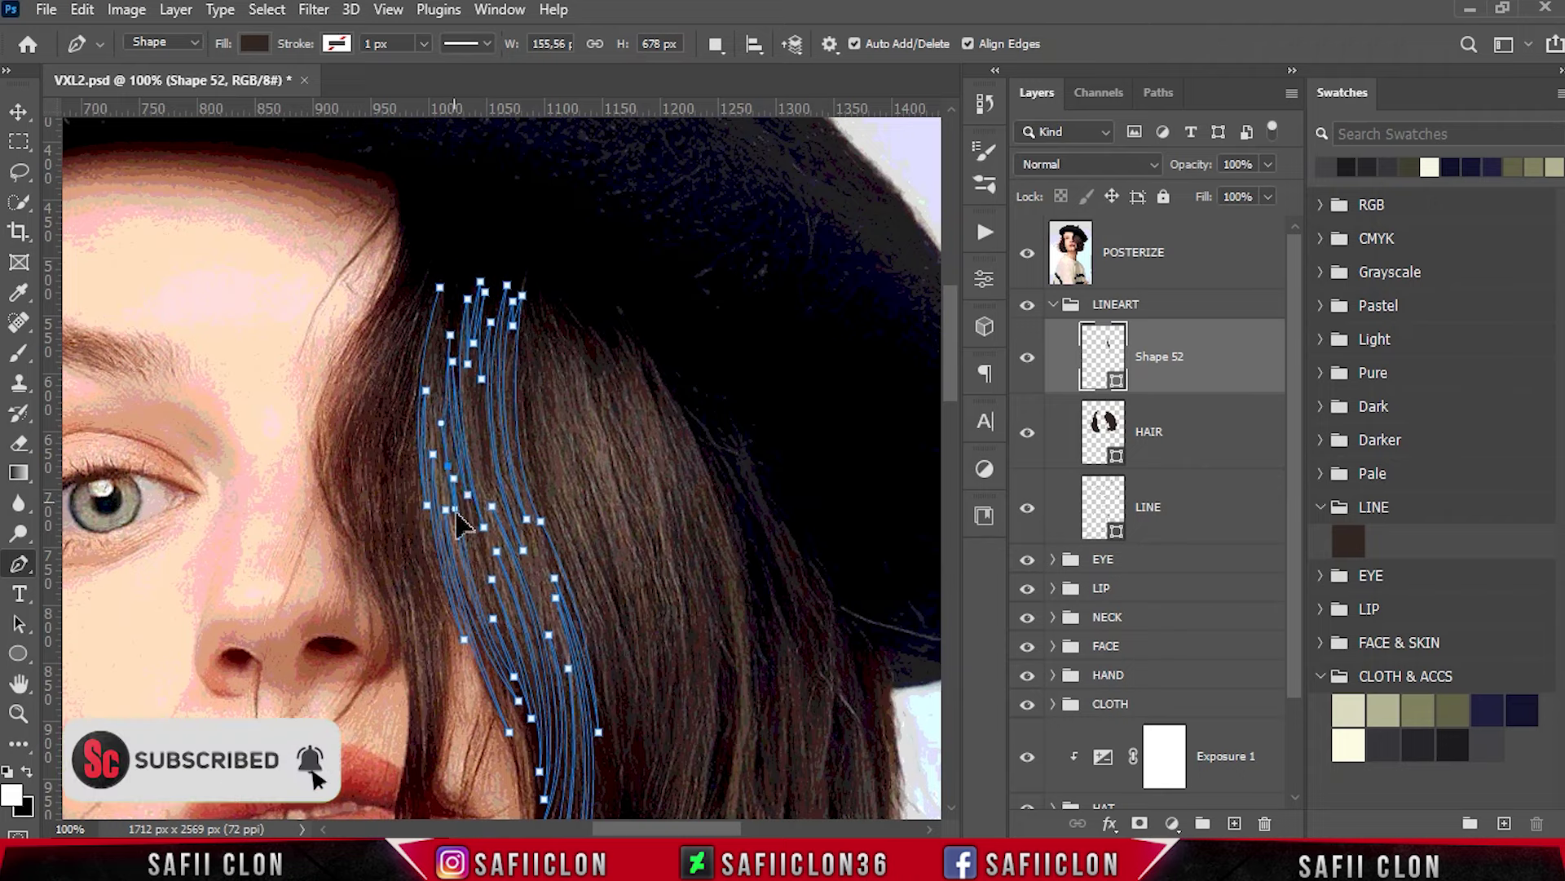
left_click(448, 311)
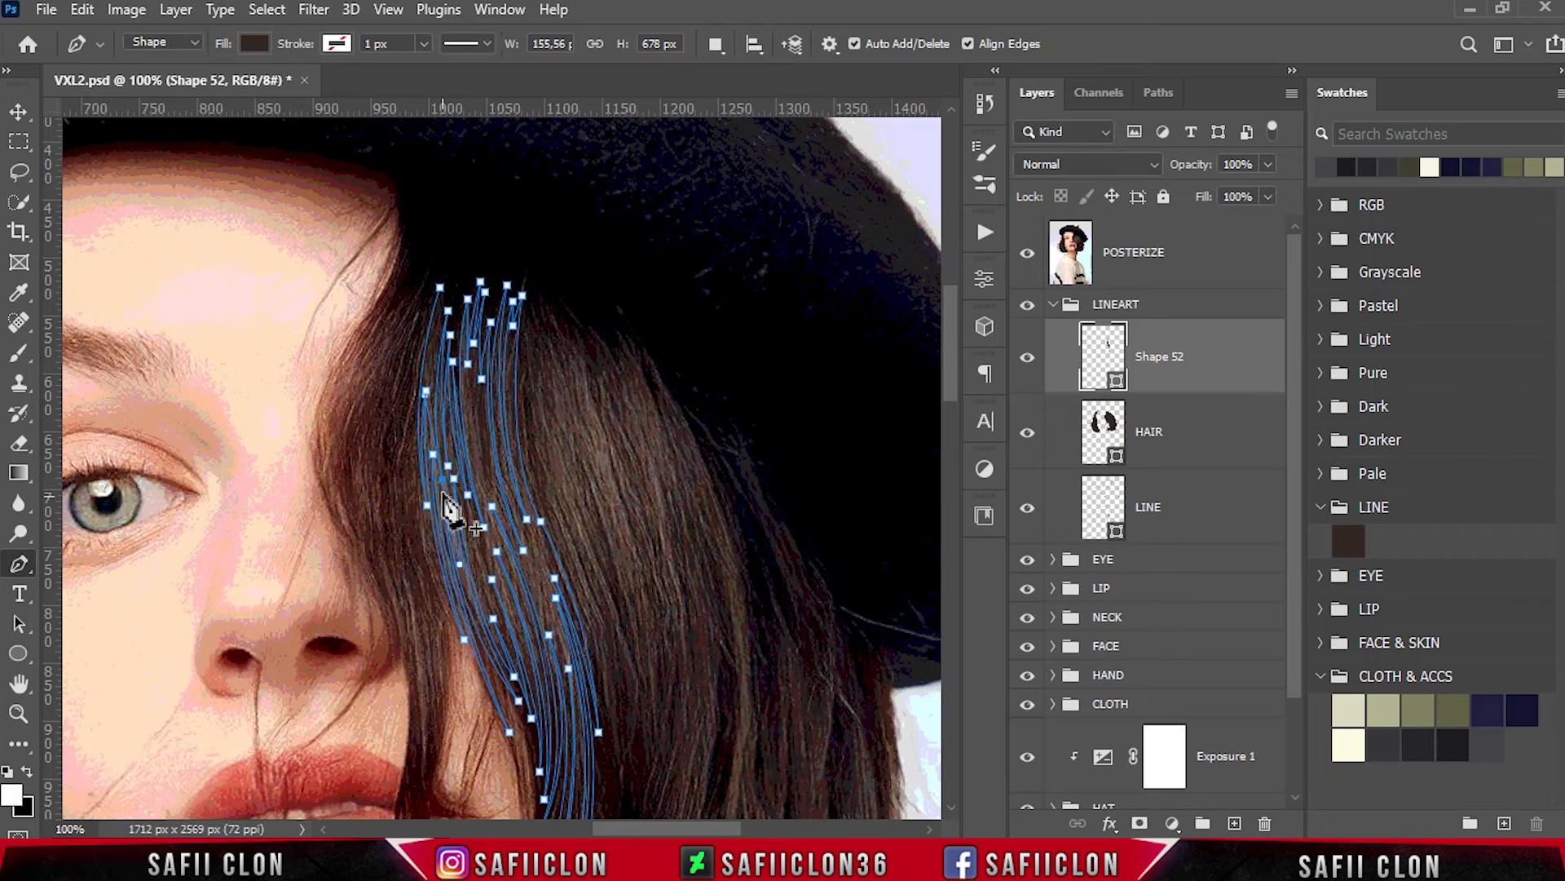
left_click(439, 288)
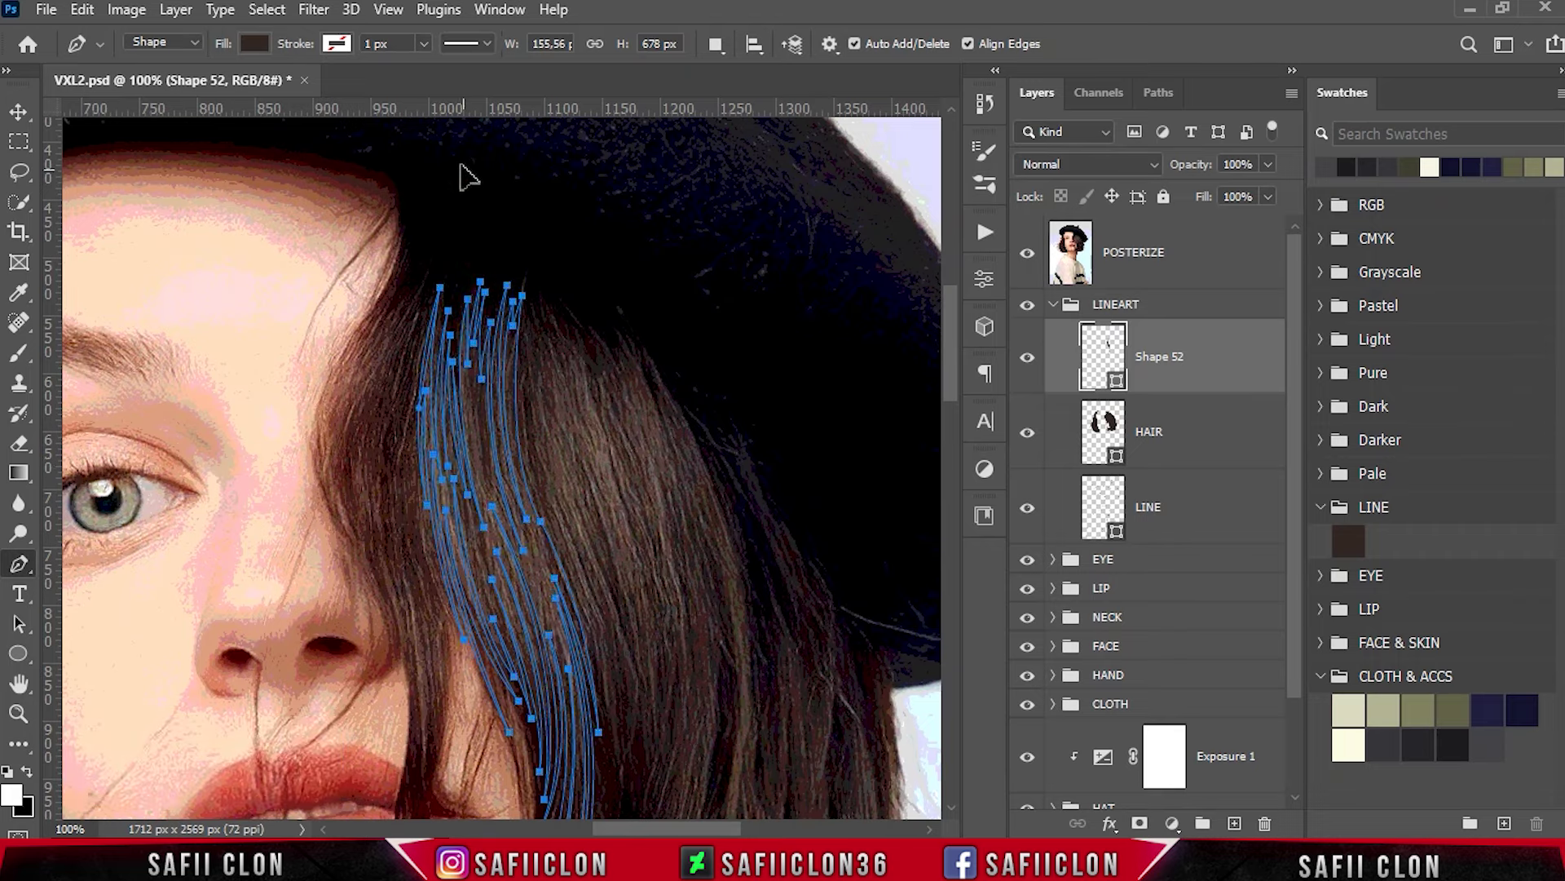
left_click(454, 304, "ctrl")
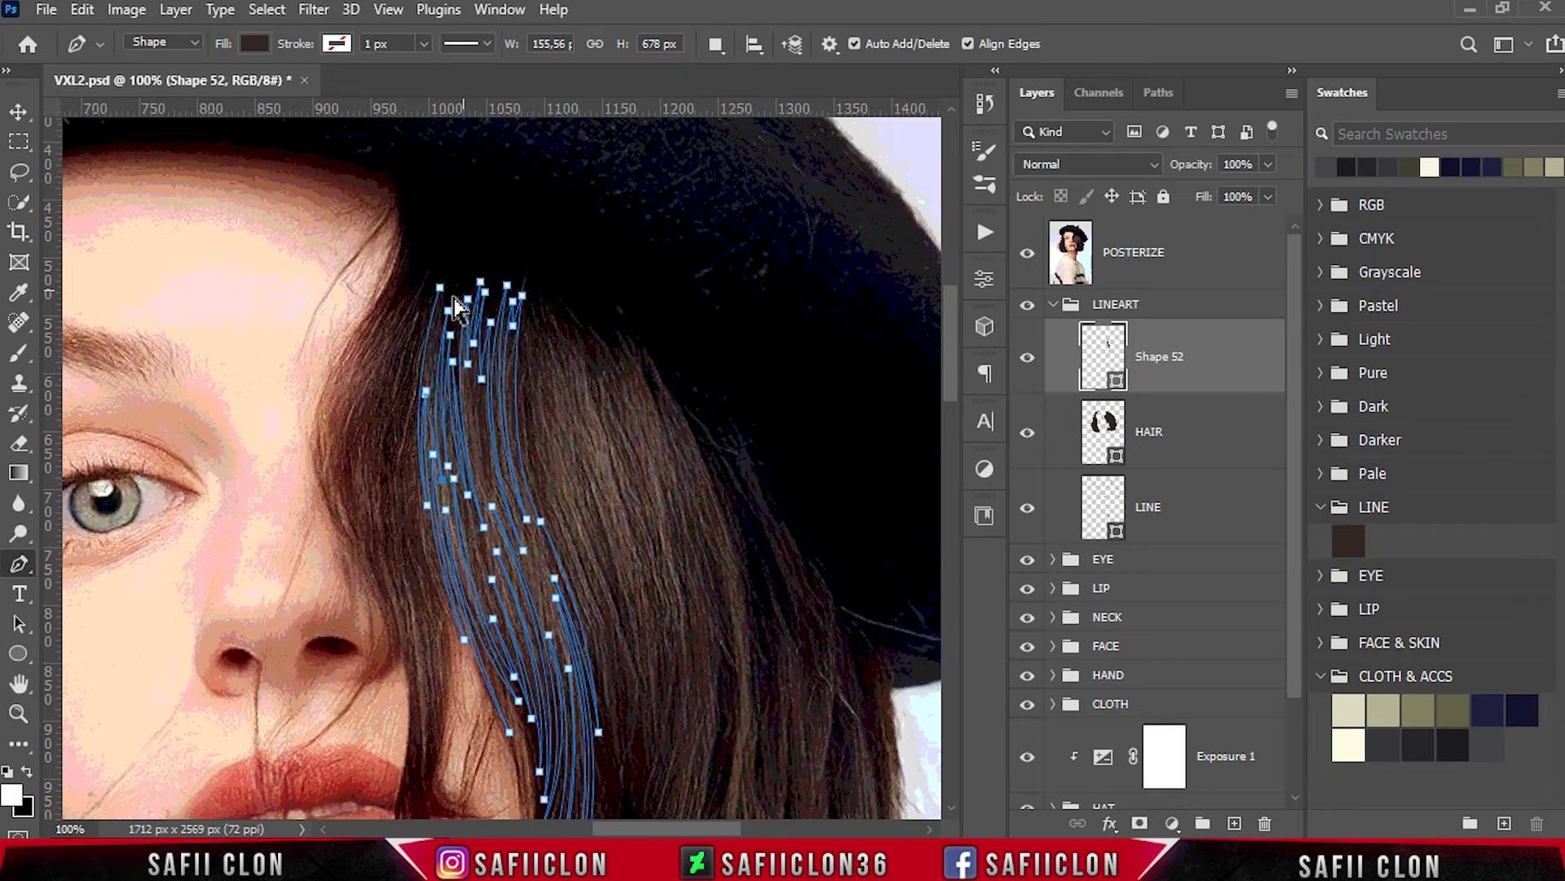
left_click_drag(467, 259, 492, 220)
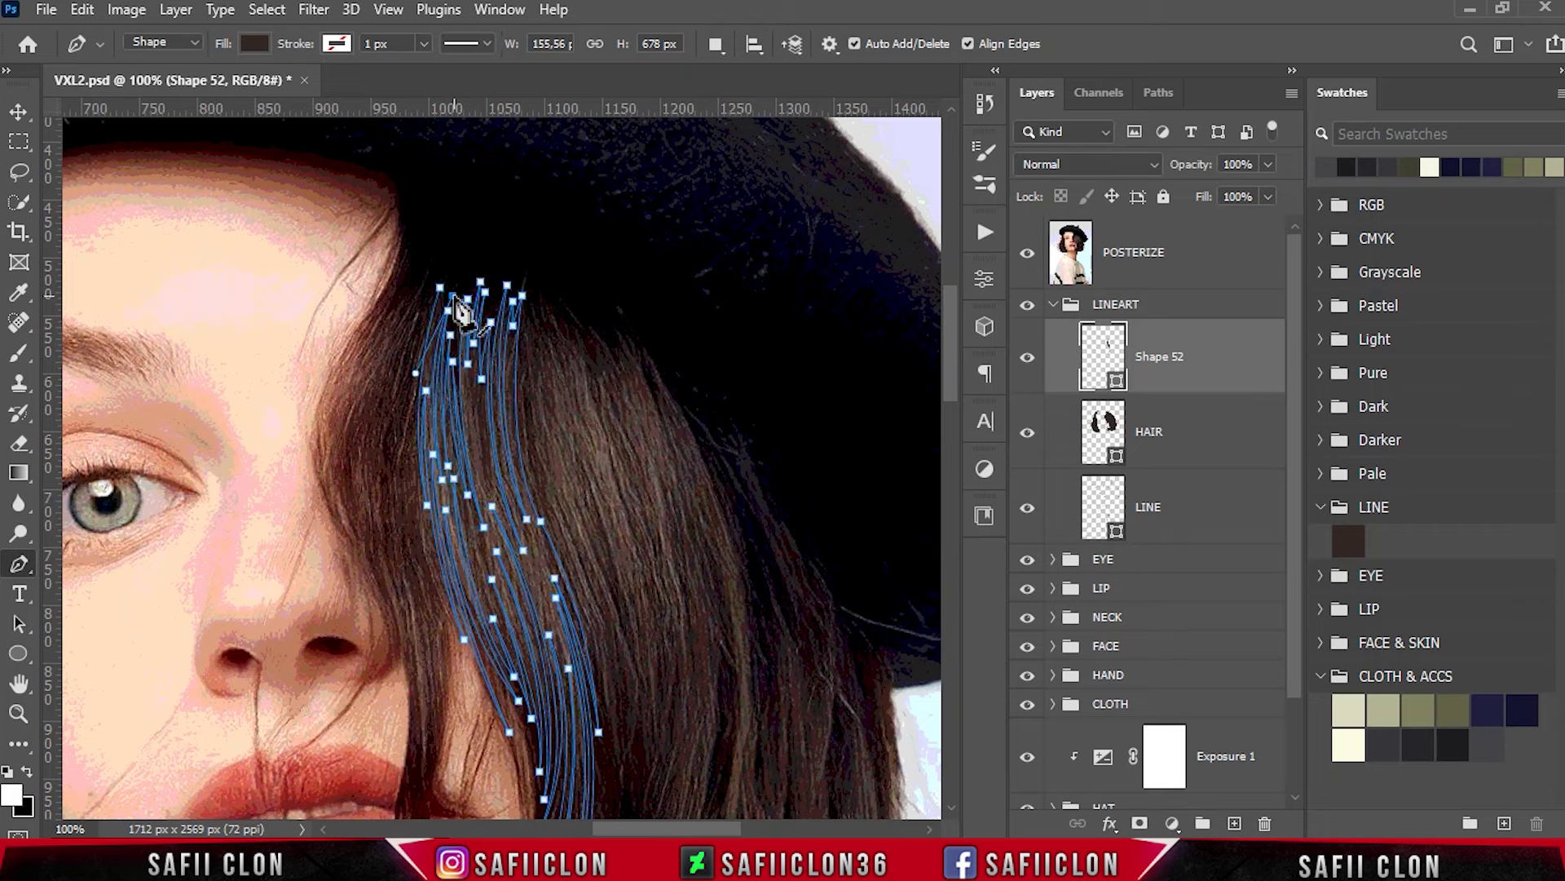
scroll(459, 310, "up", 1)
scroll(365, 351, "up", 3)
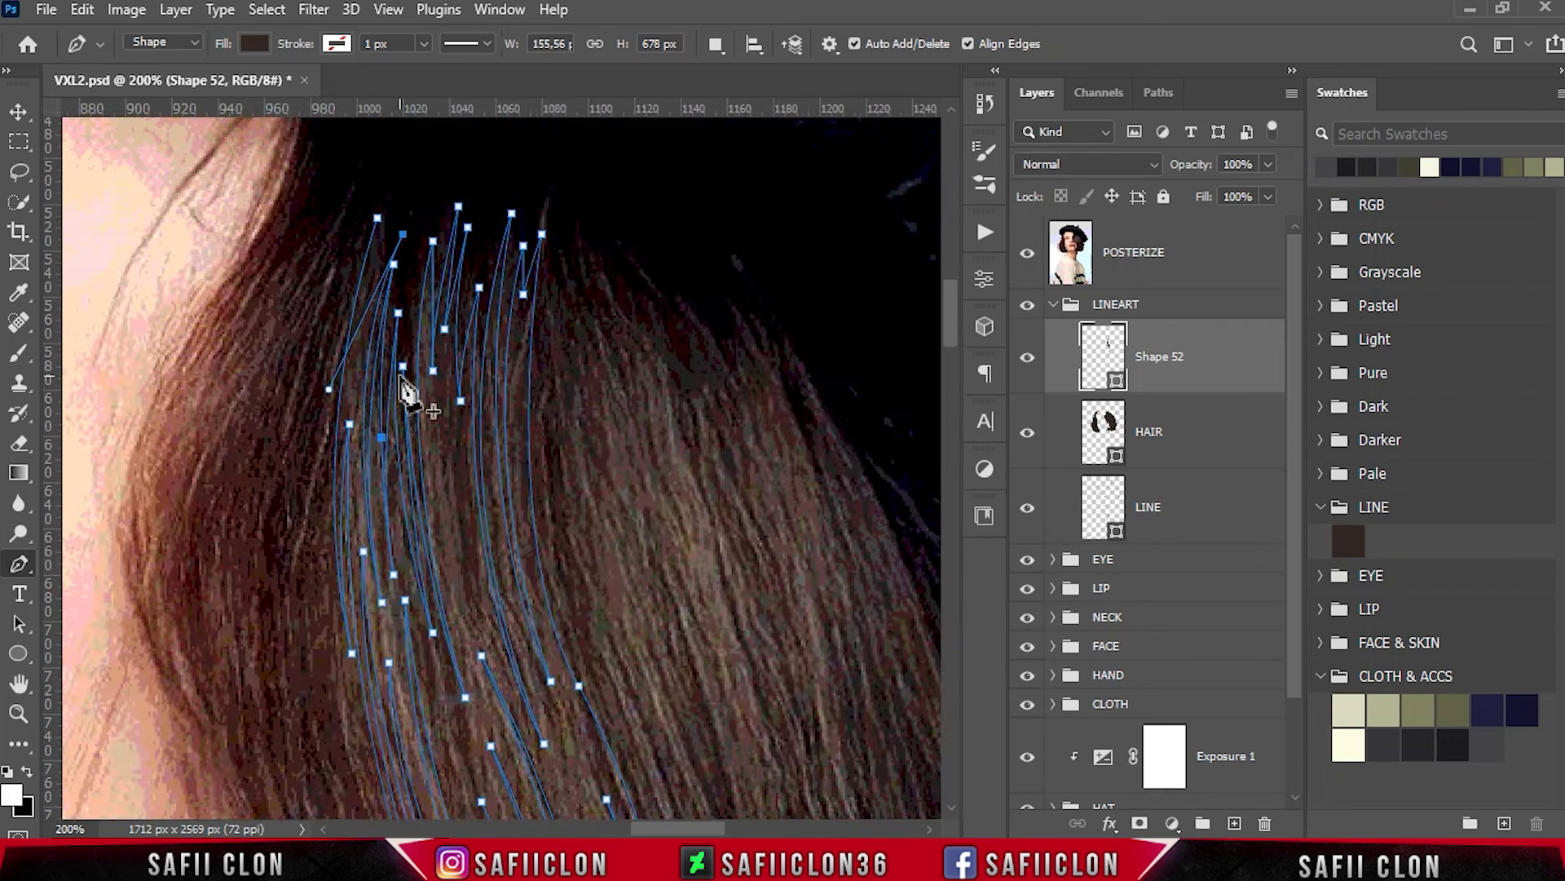
Draw one more closed strand higher up the hair, then zoom out.
left_click(351, 410)
left_click(338, 515)
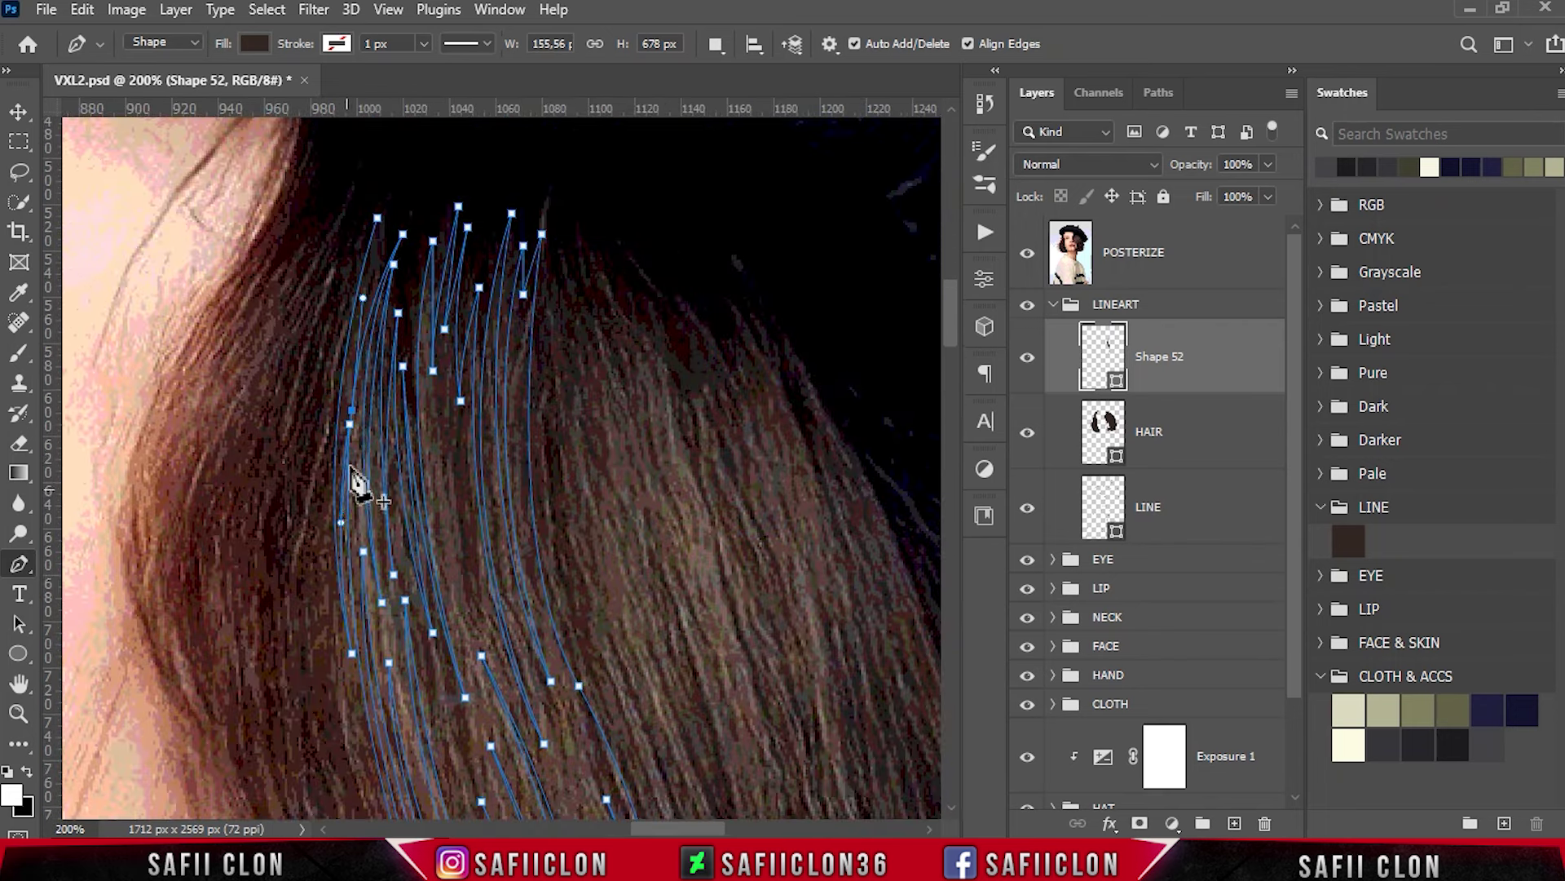
left_click_drag(378, 218, 401, 159)
left_click(395, 228)
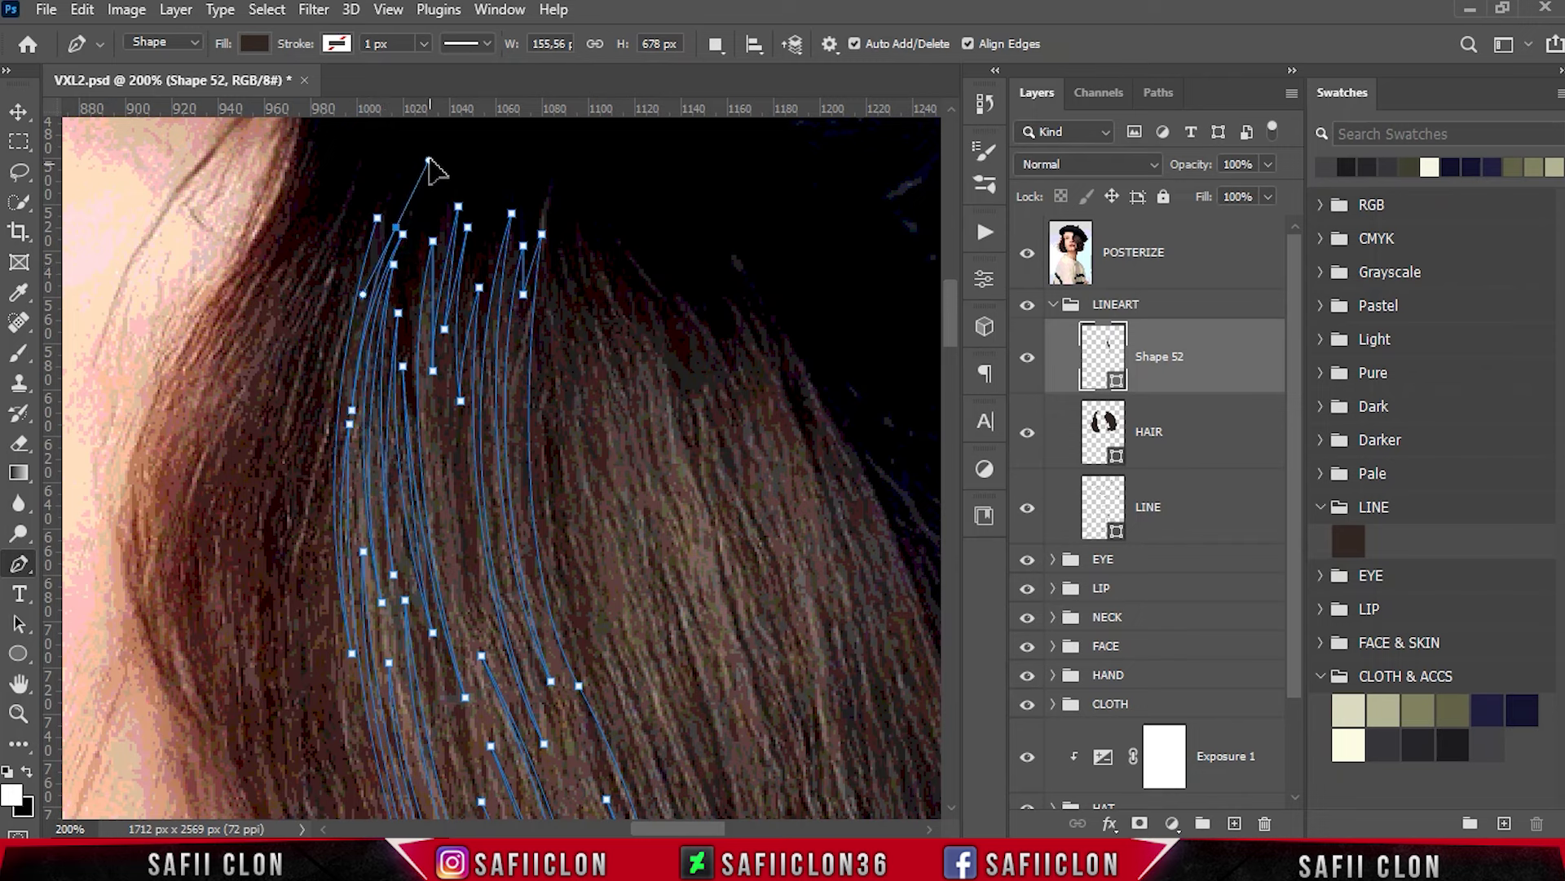
left_click(397, 229)
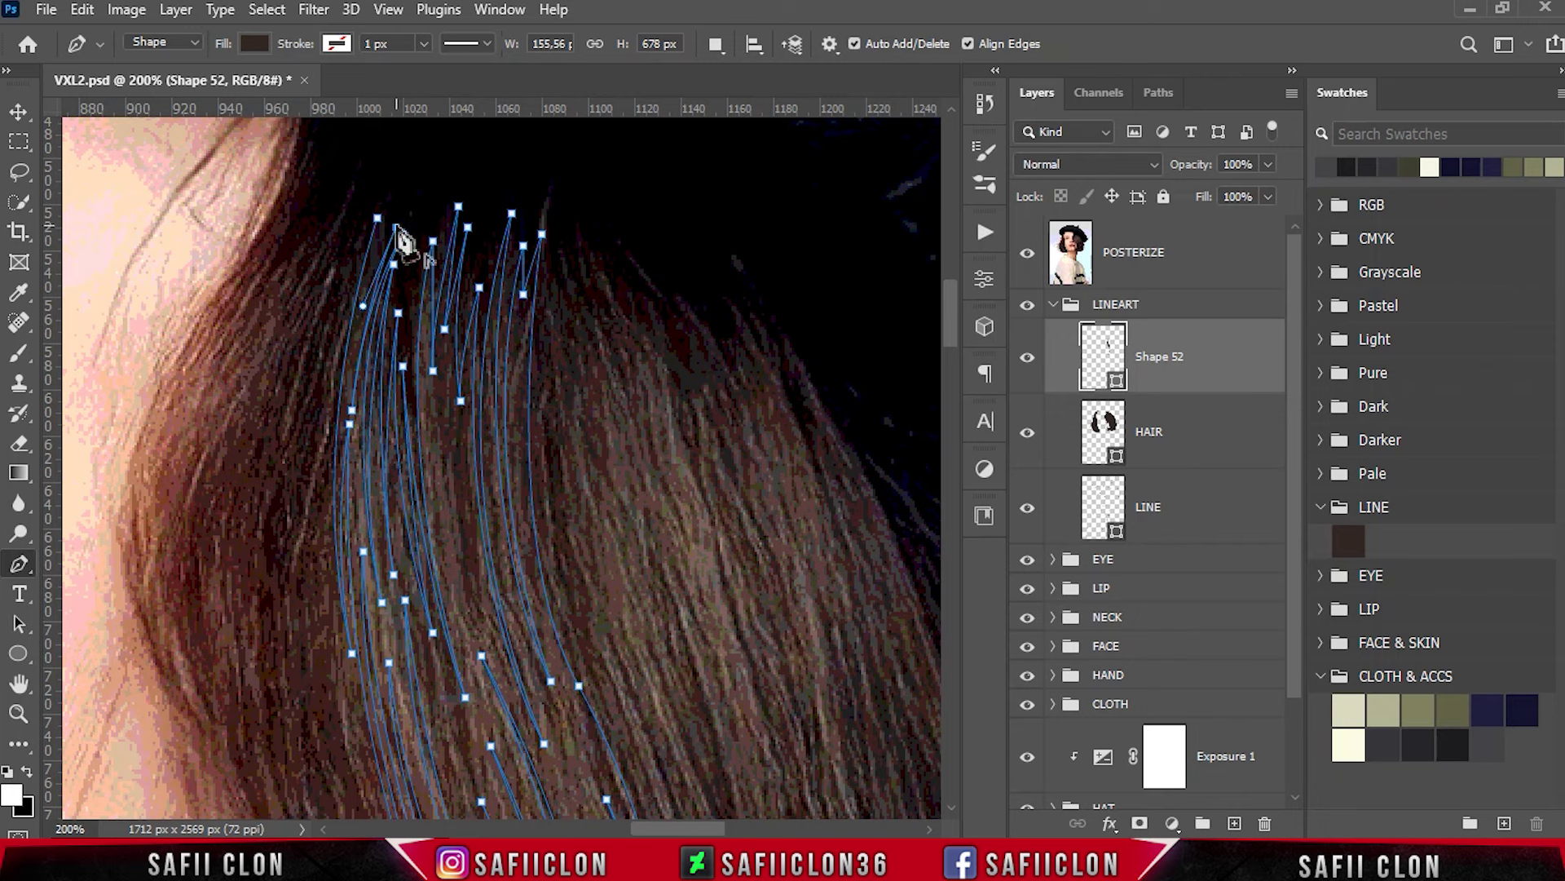
left_click_drag(356, 346, 349, 383)
left_click(355, 346)
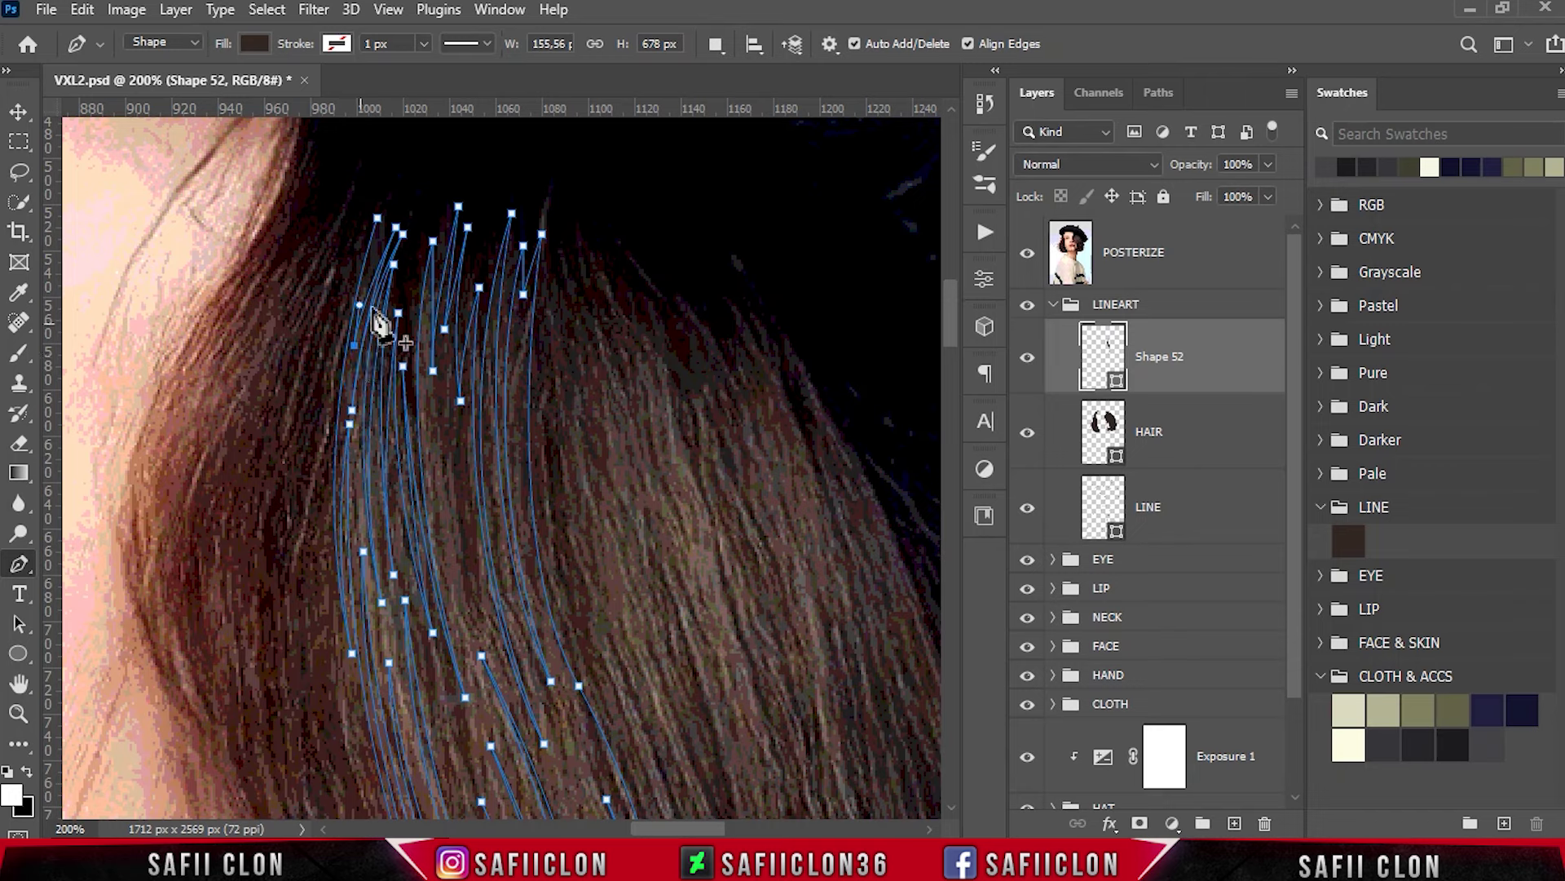
left_click(379, 218)
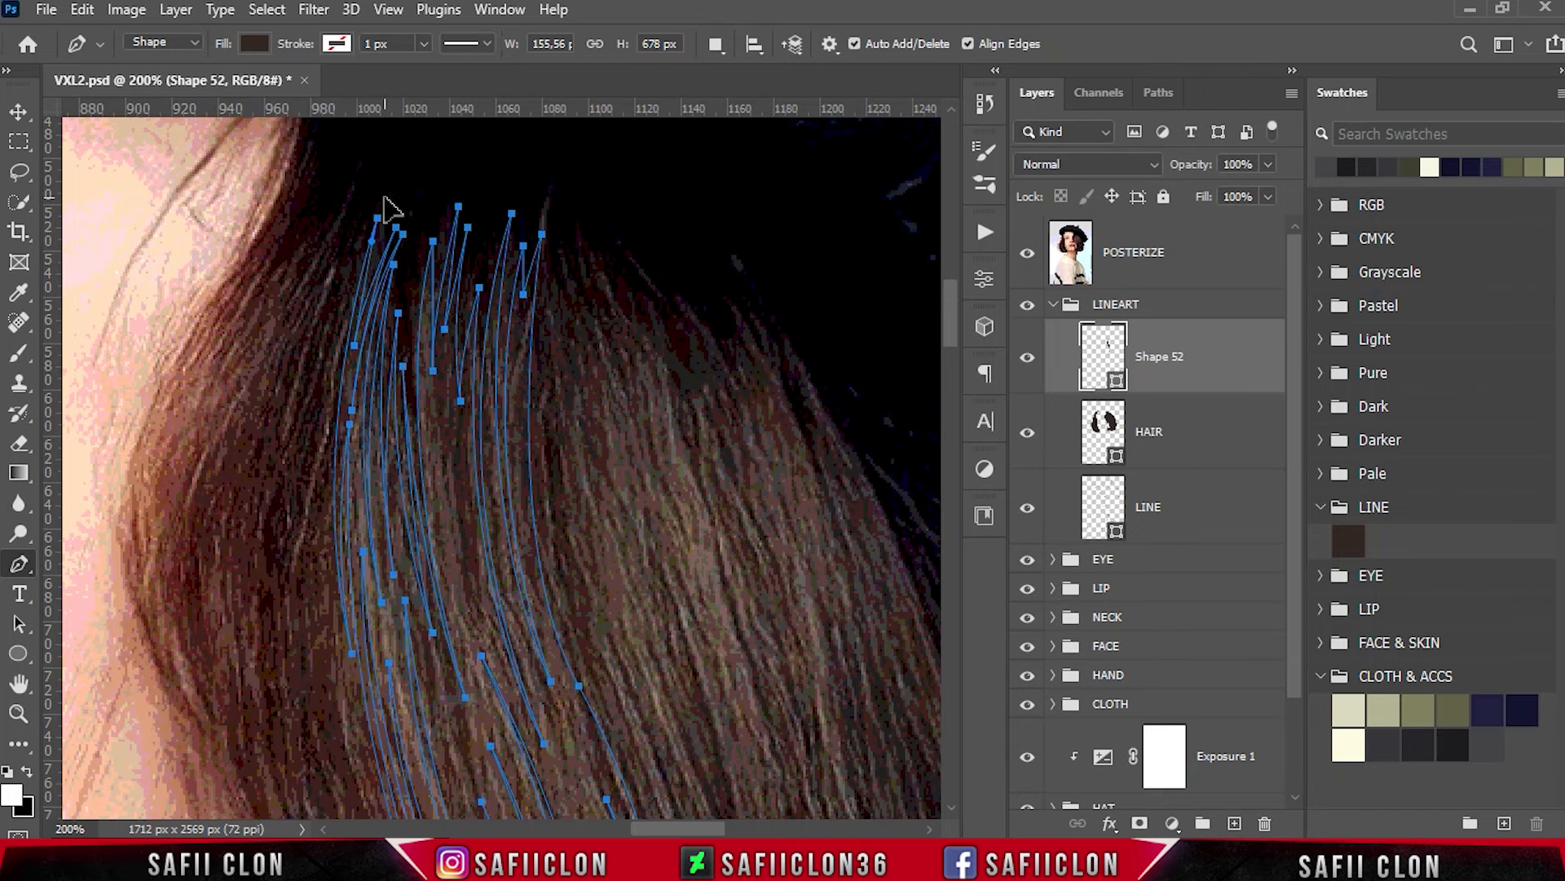
key("ctrl+minus")
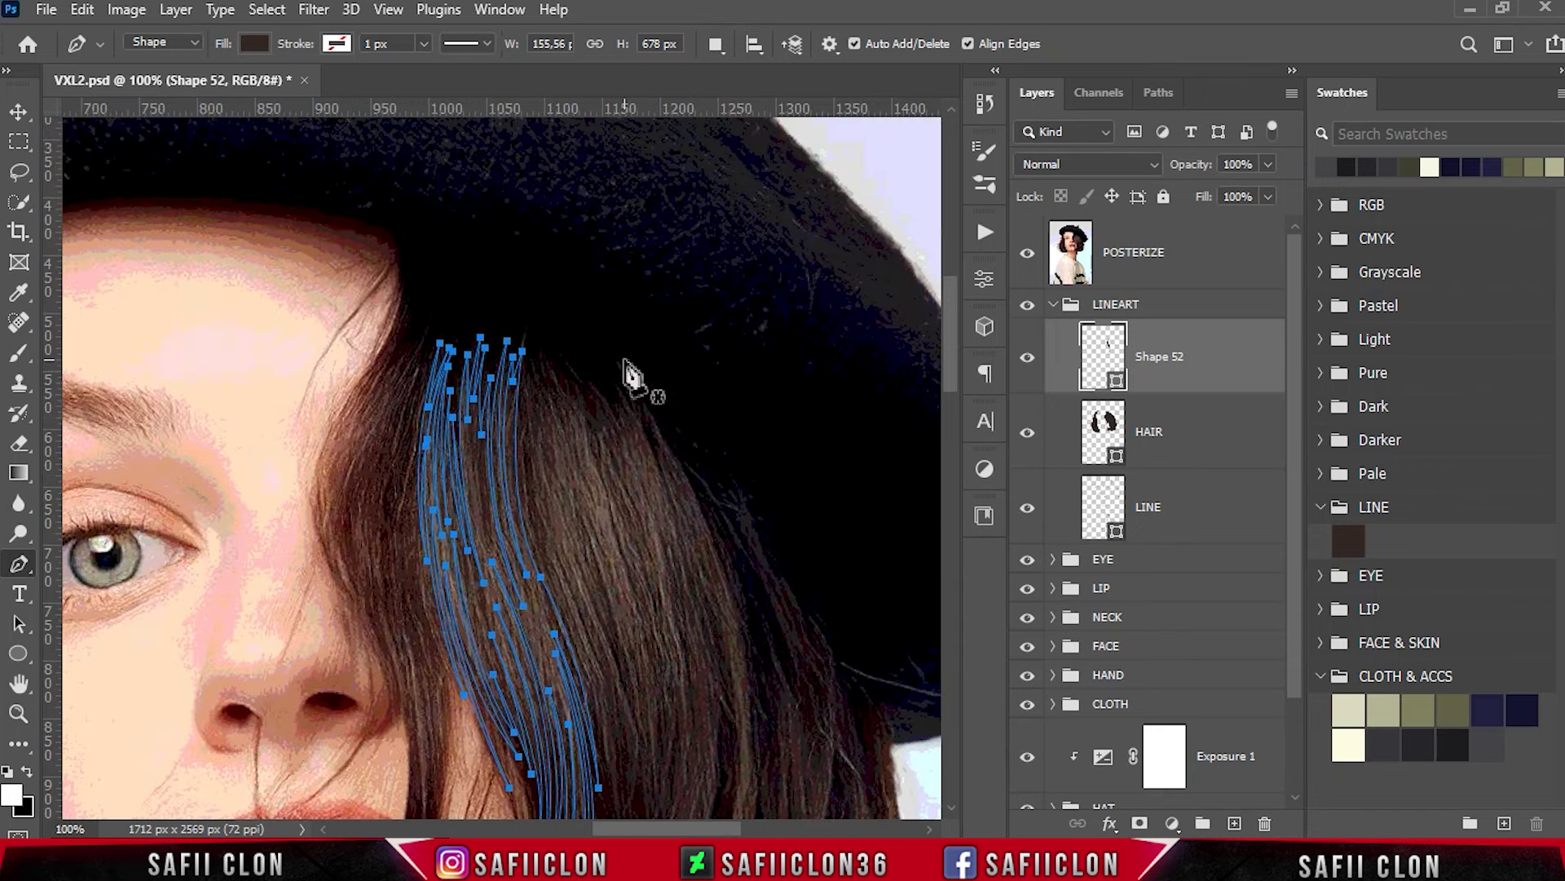
scroll(619, 375, "down", 2)
scroll(615, 377, "down", 3)
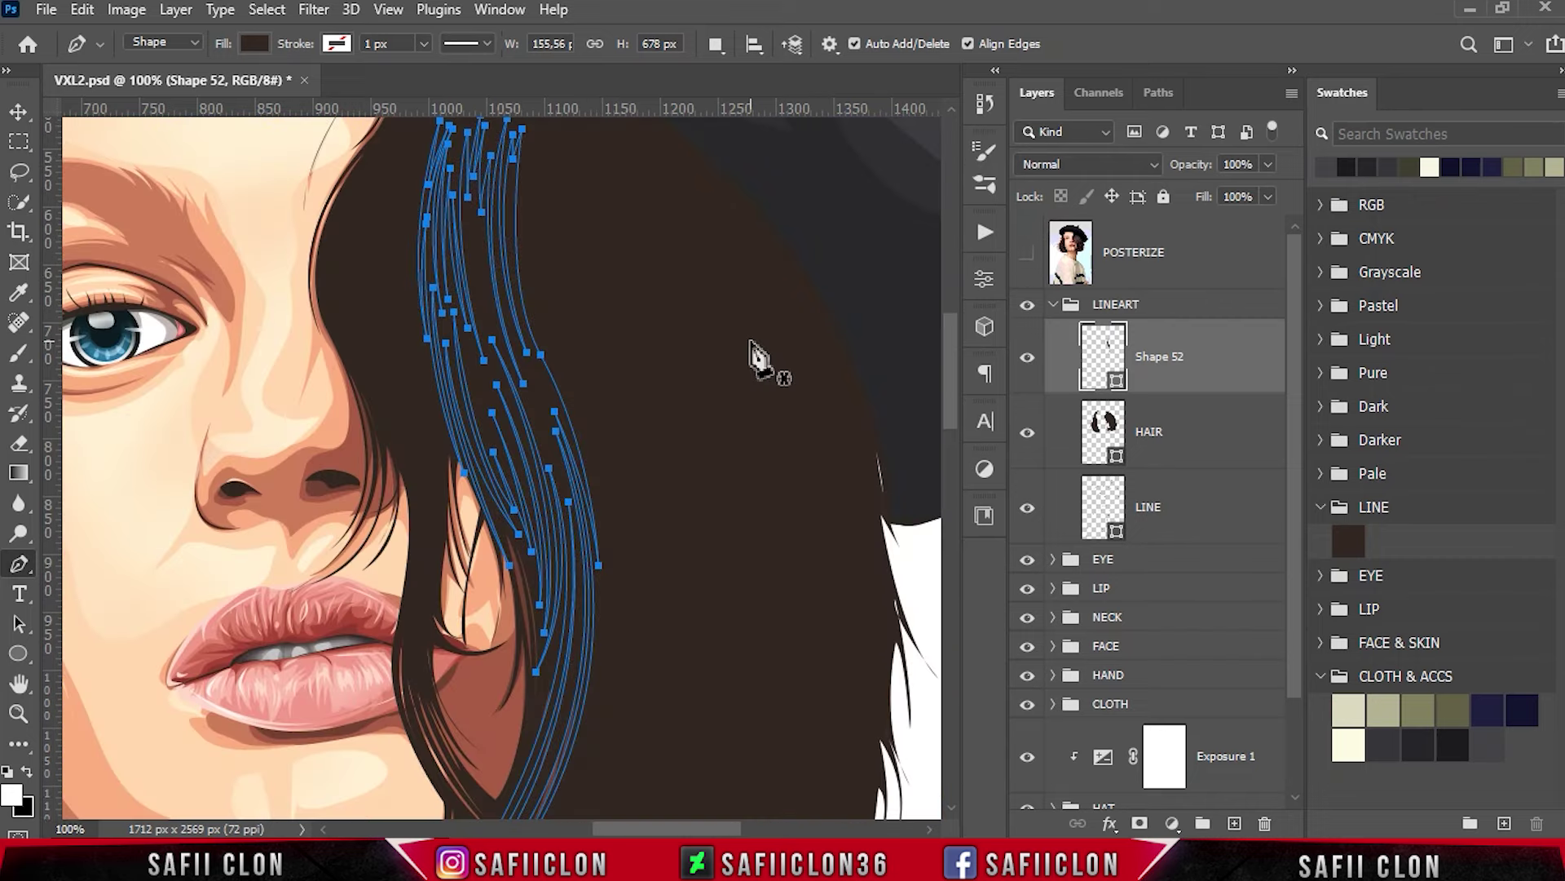
Import HAIR.aco into Swatches, collapsing CLOTH & ACCS and expanding the HAIR group.
left_click(1558, 93)
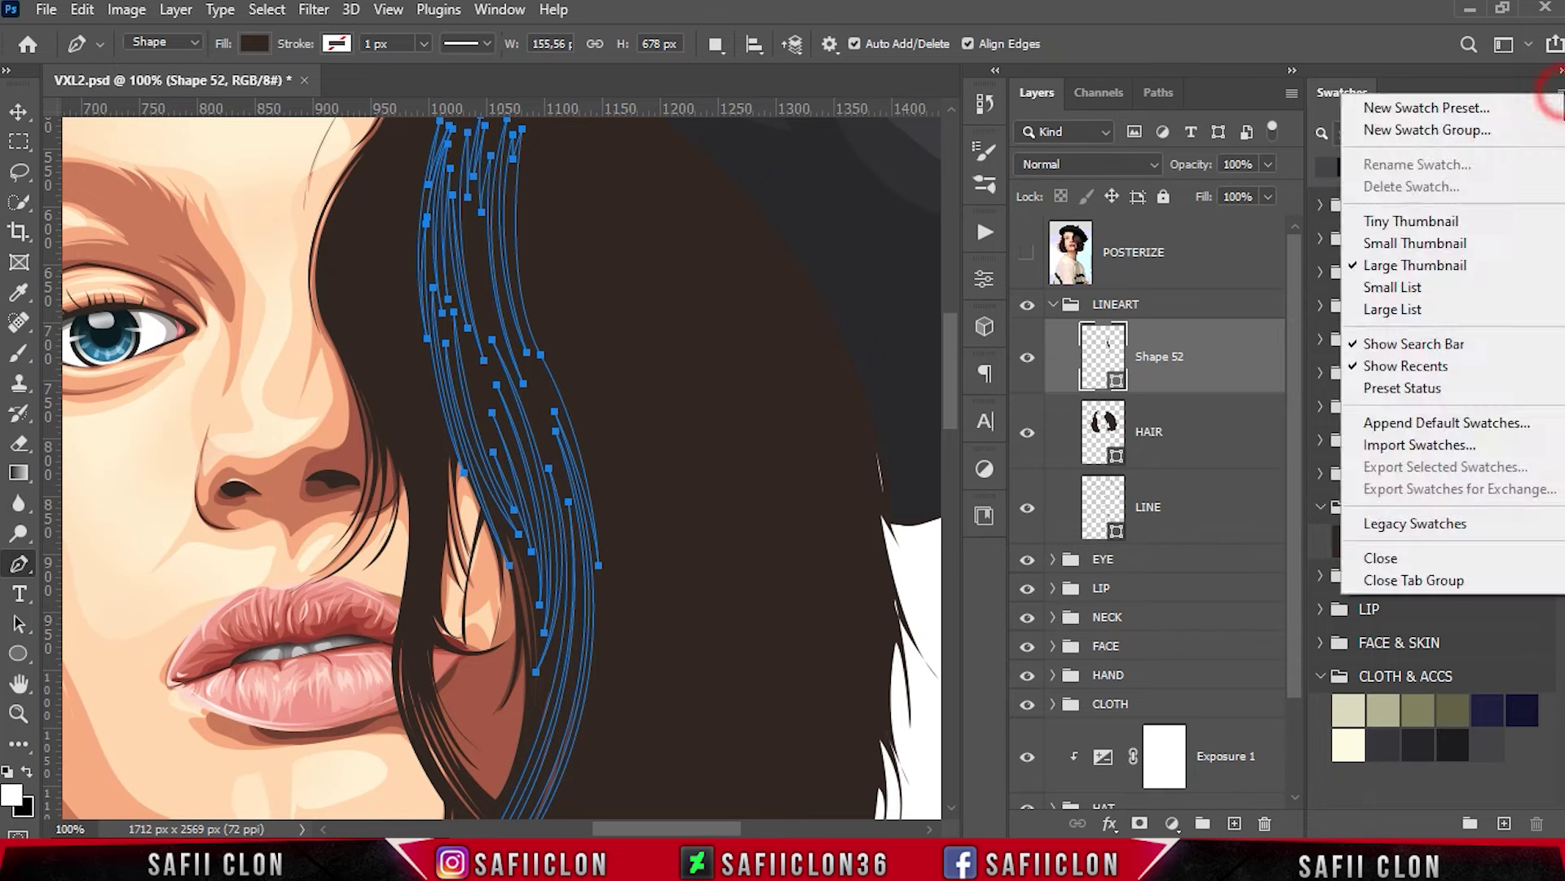
left_click(1419, 445)
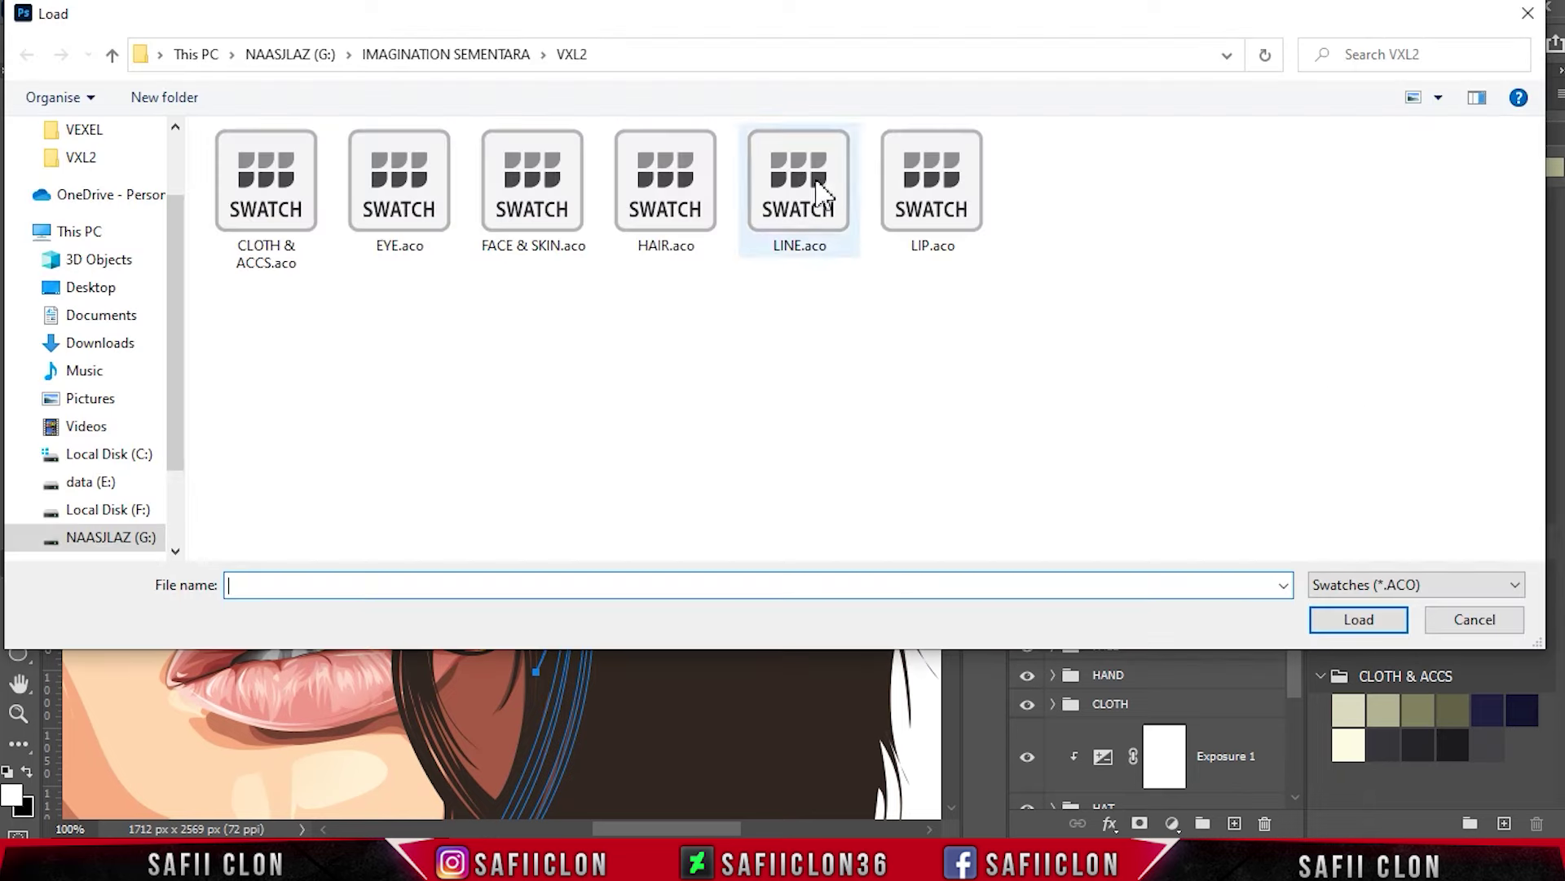
left_click(663, 195)
left_click(1334, 626)
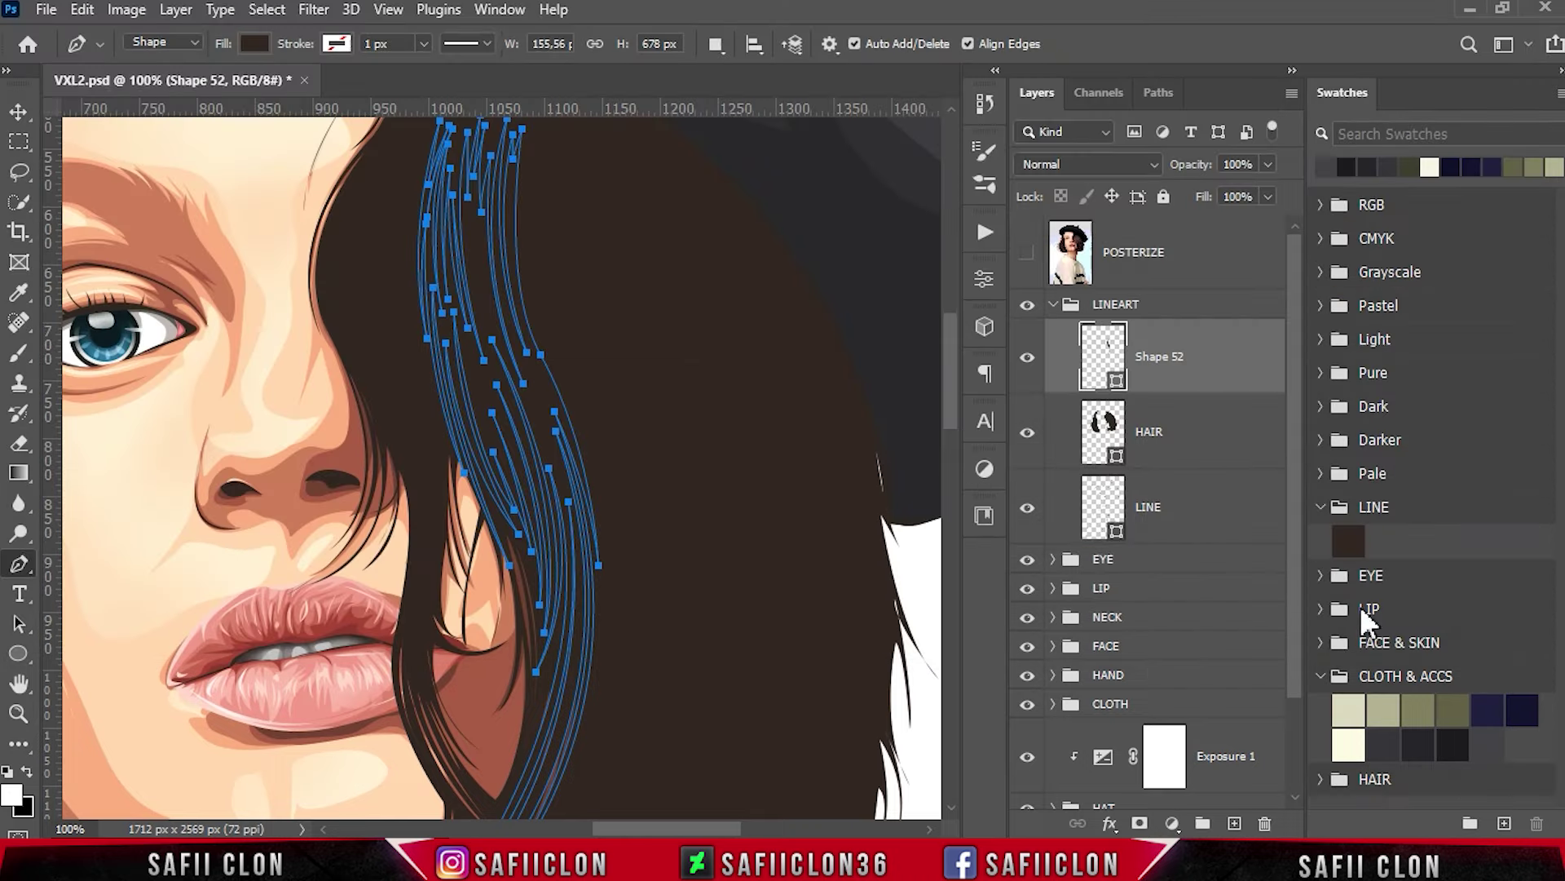
left_click(1320, 676)
left_click(1320, 709)
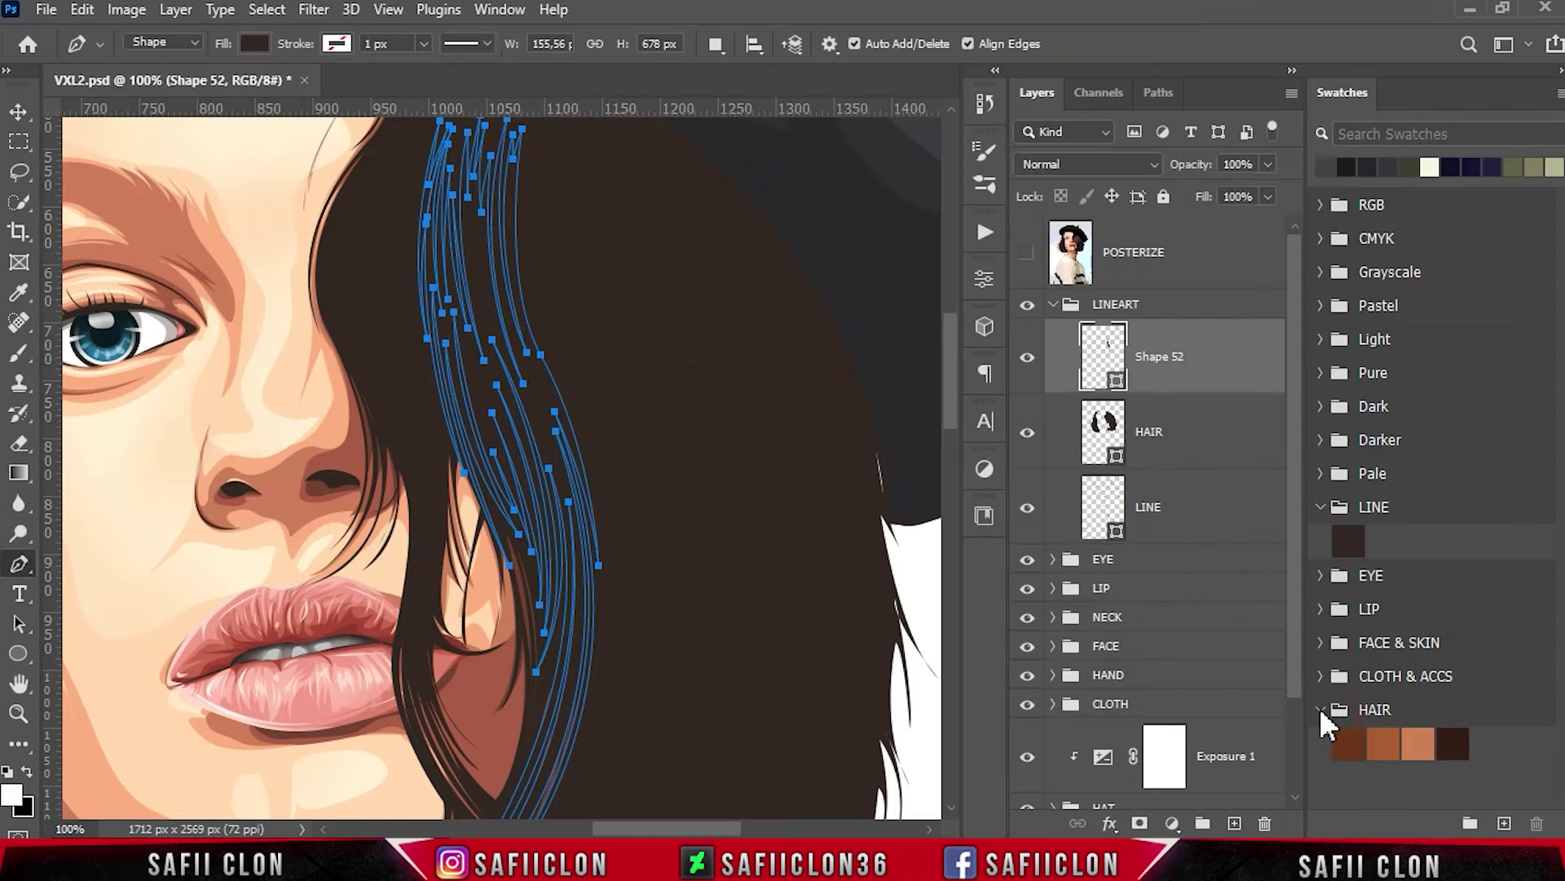
Zoom out to the whole portrait and select the HAIR layer.
key("ctrl+minus")
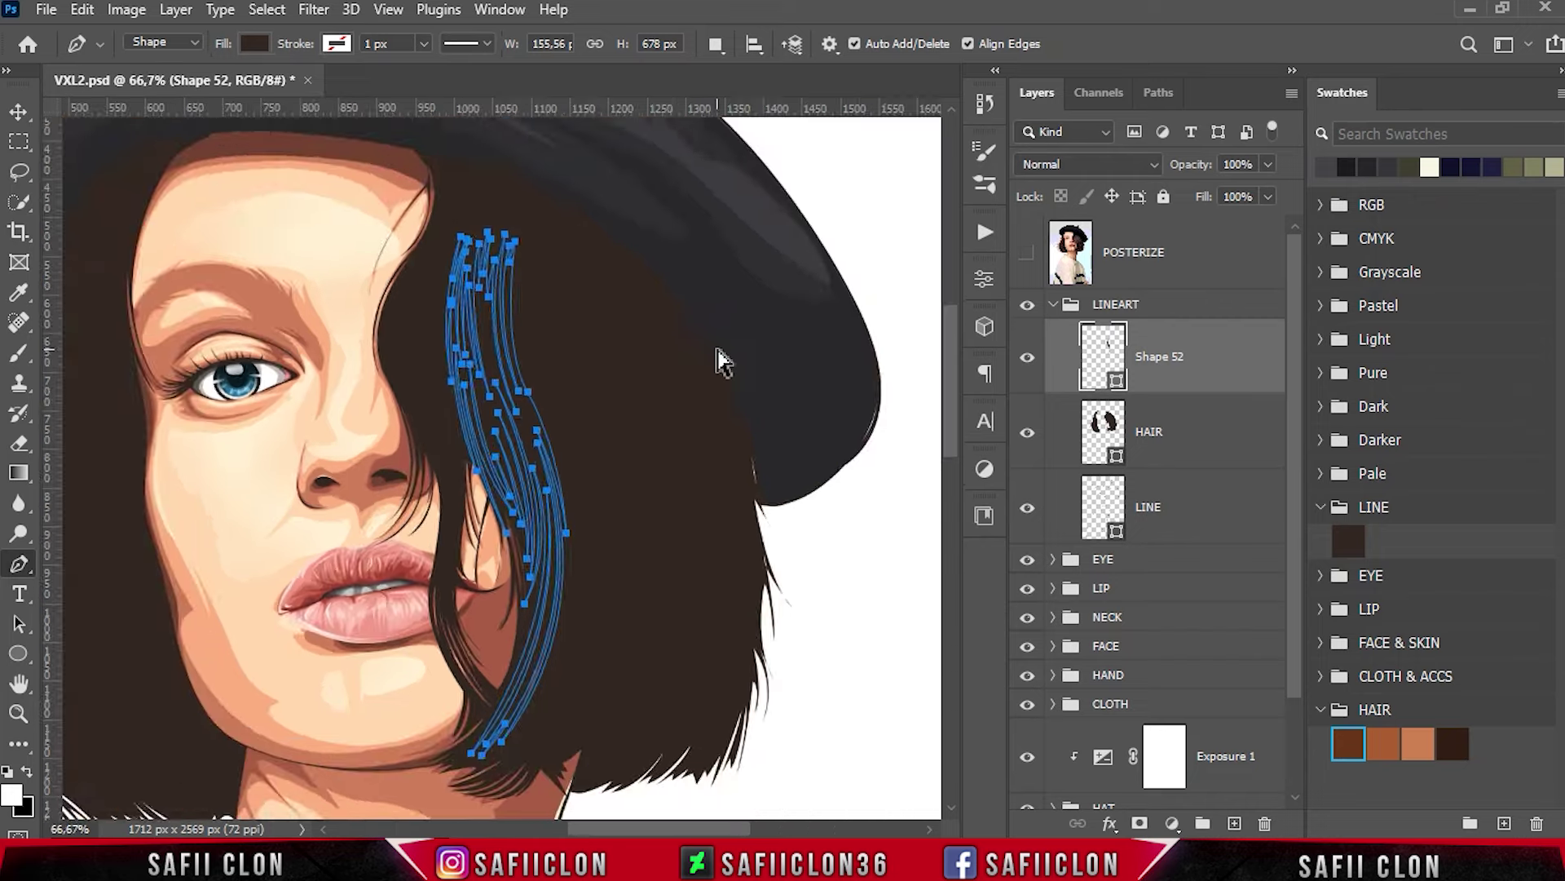
key("ctrl+minus")
left_click(1213, 431)
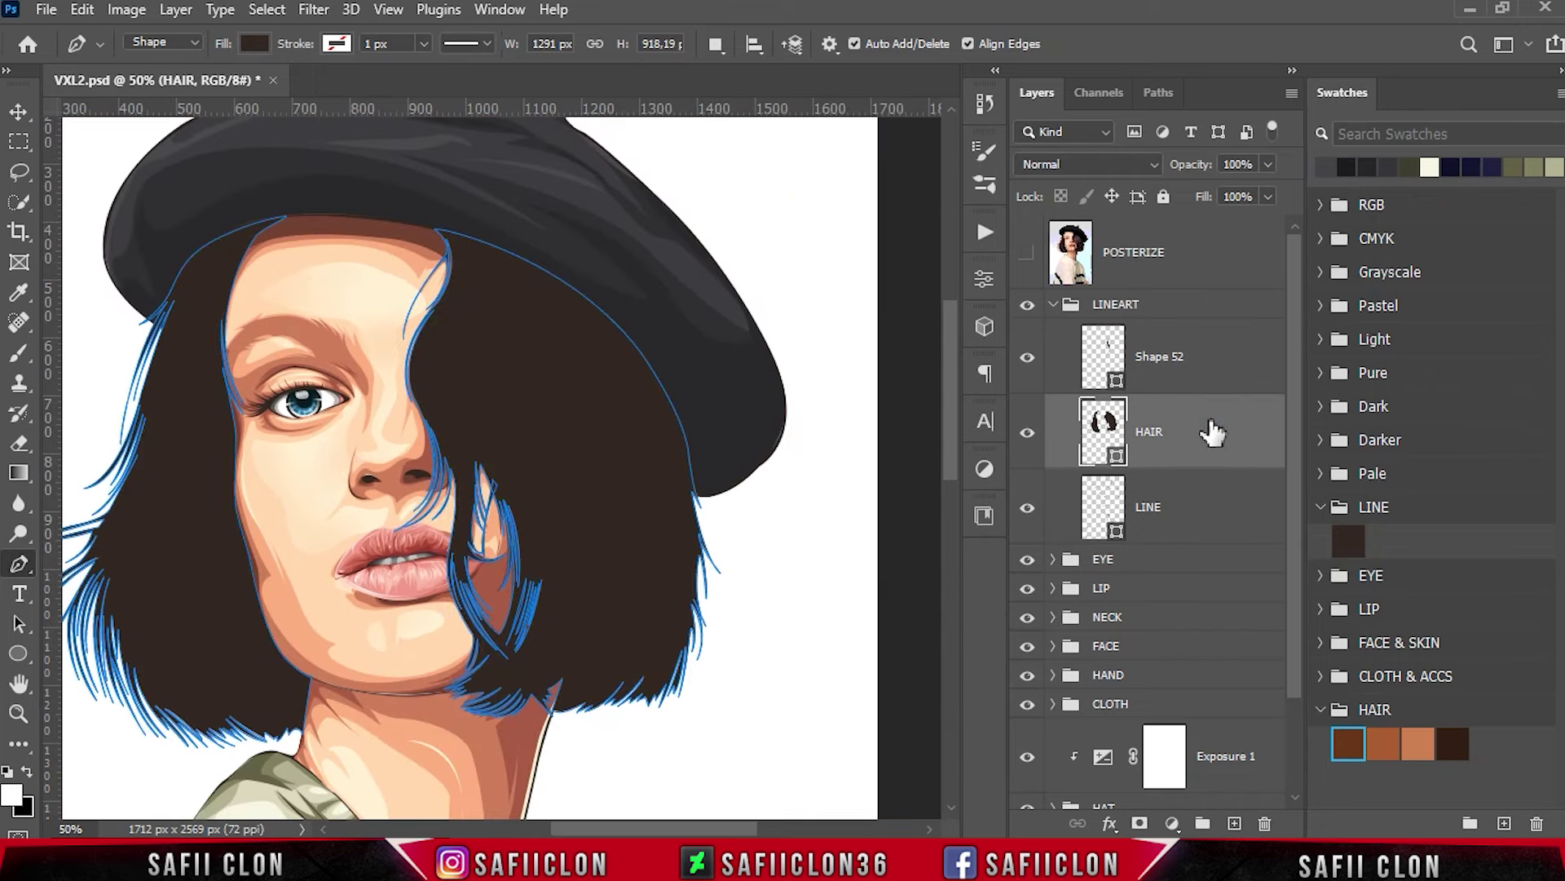
Fill the HAIR layer with a warm brown from the HAIR swatches.
double_click(1117, 460)
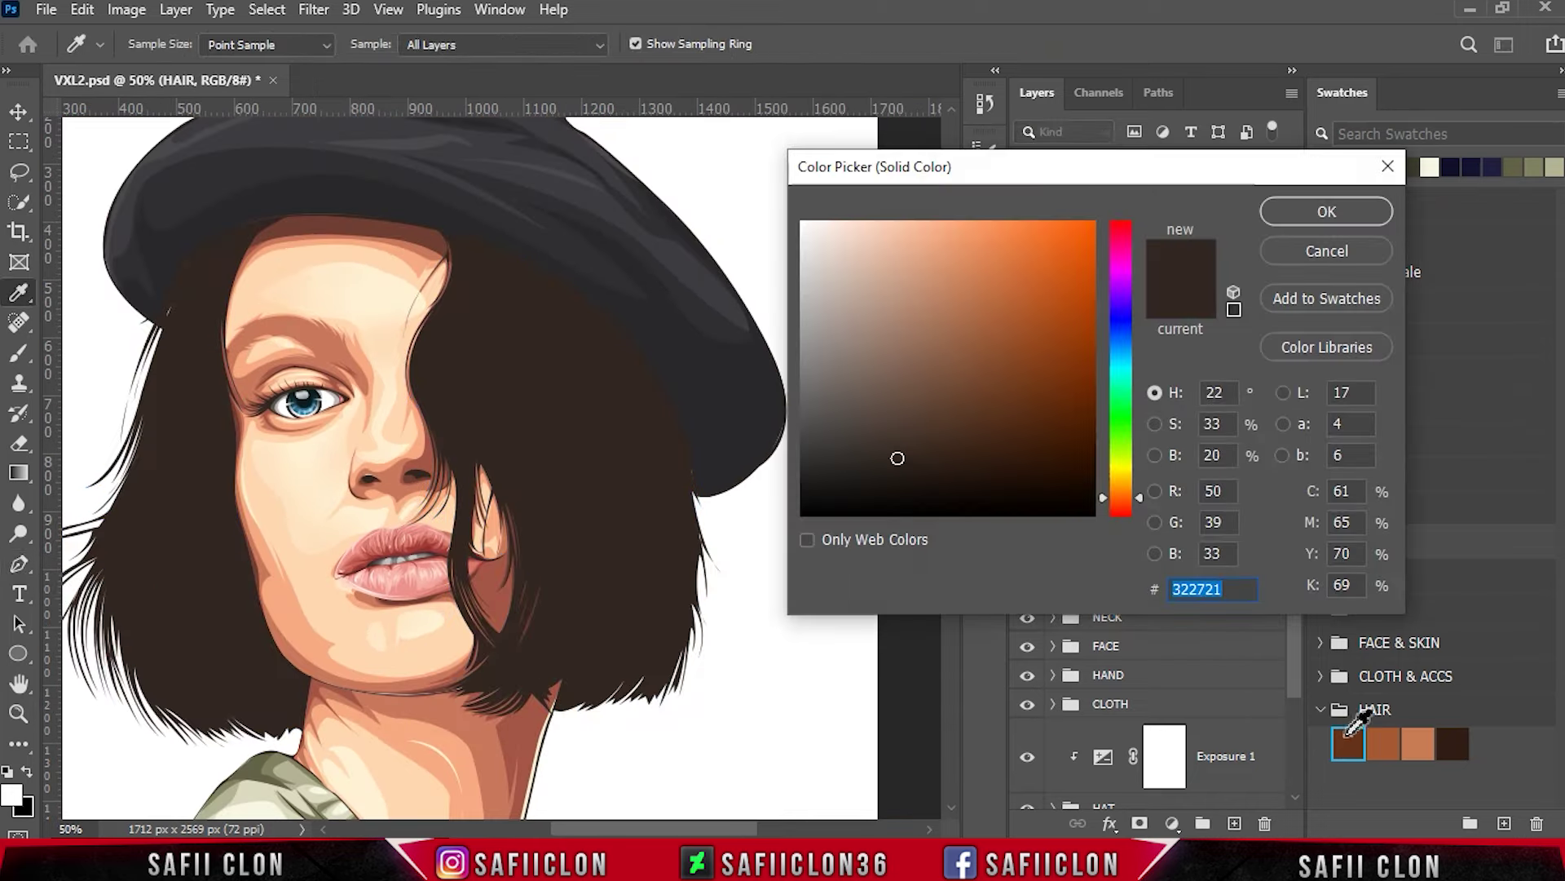
left_click(1347, 743)
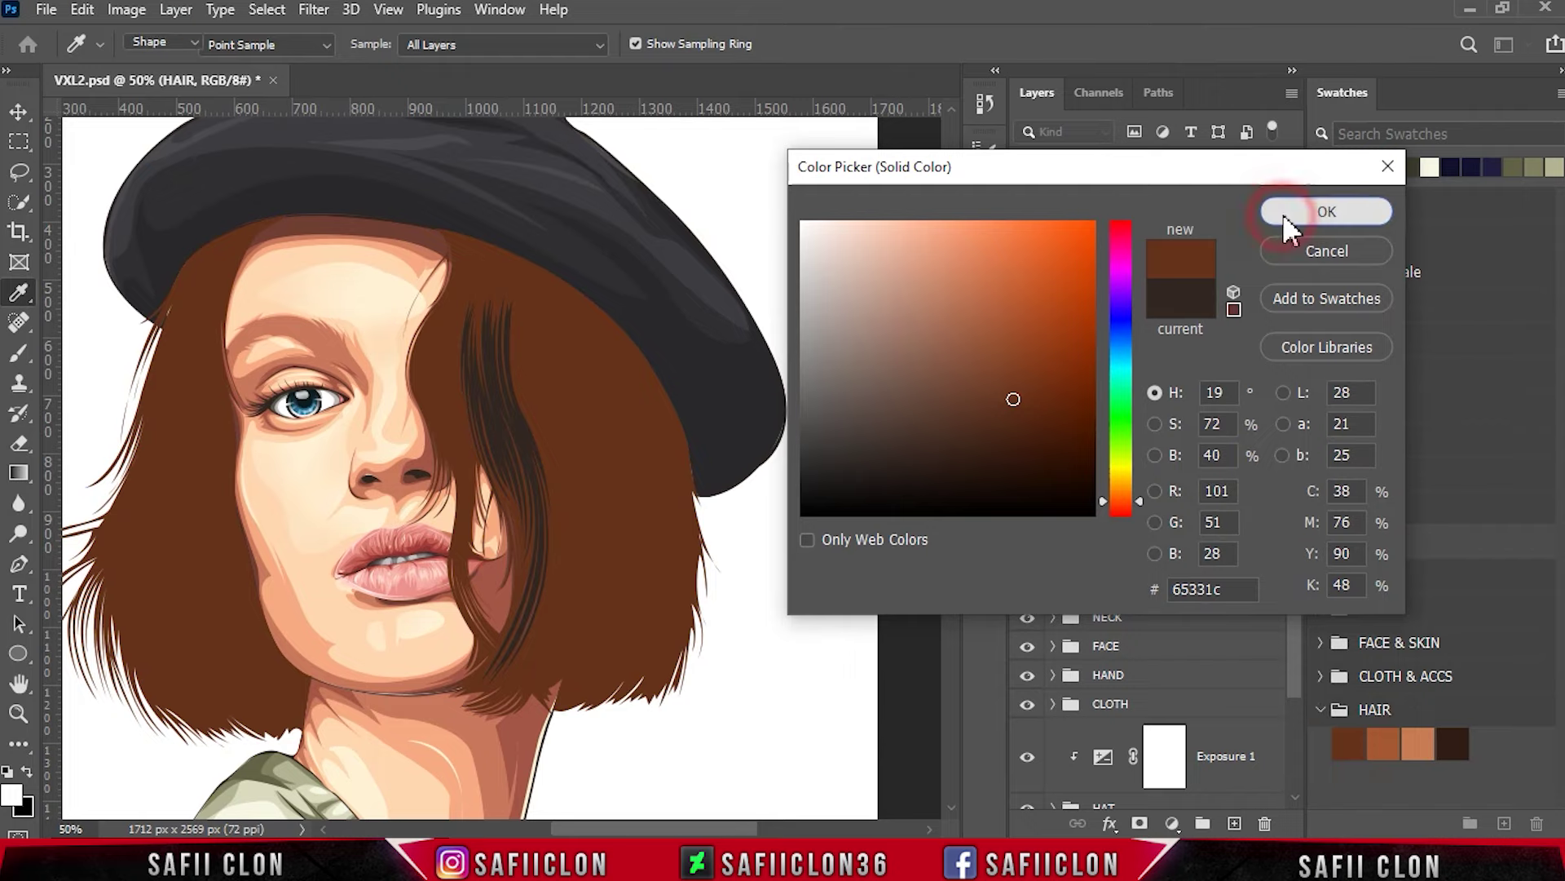
left_click(1284, 212)
Fill Shape 52 with the lighter brown HAIR swatch.
left_click(1213, 368)
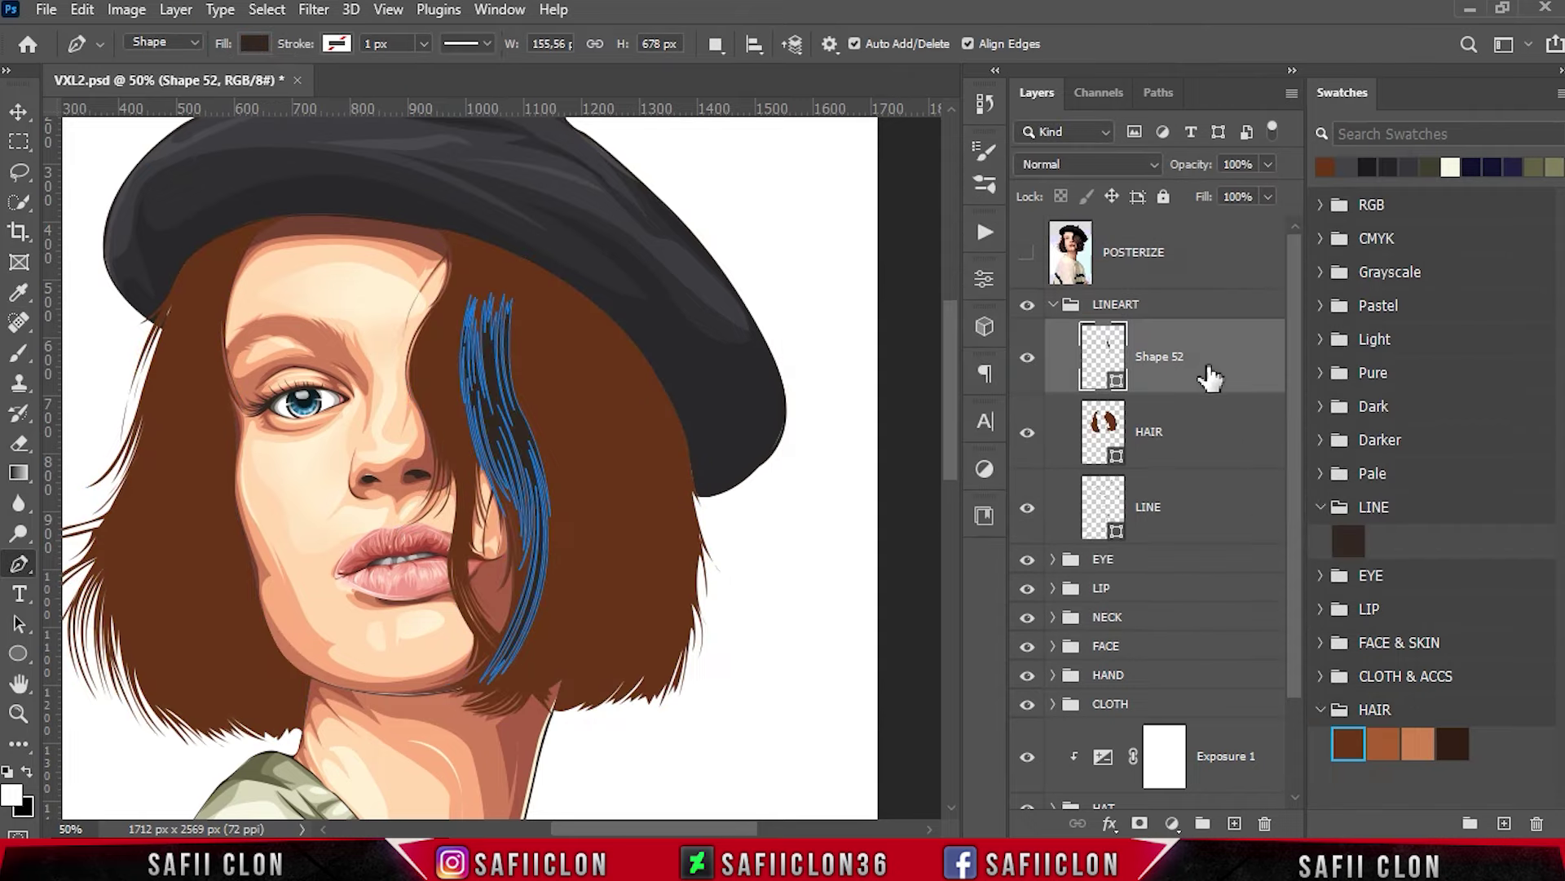
double_click(1115, 379)
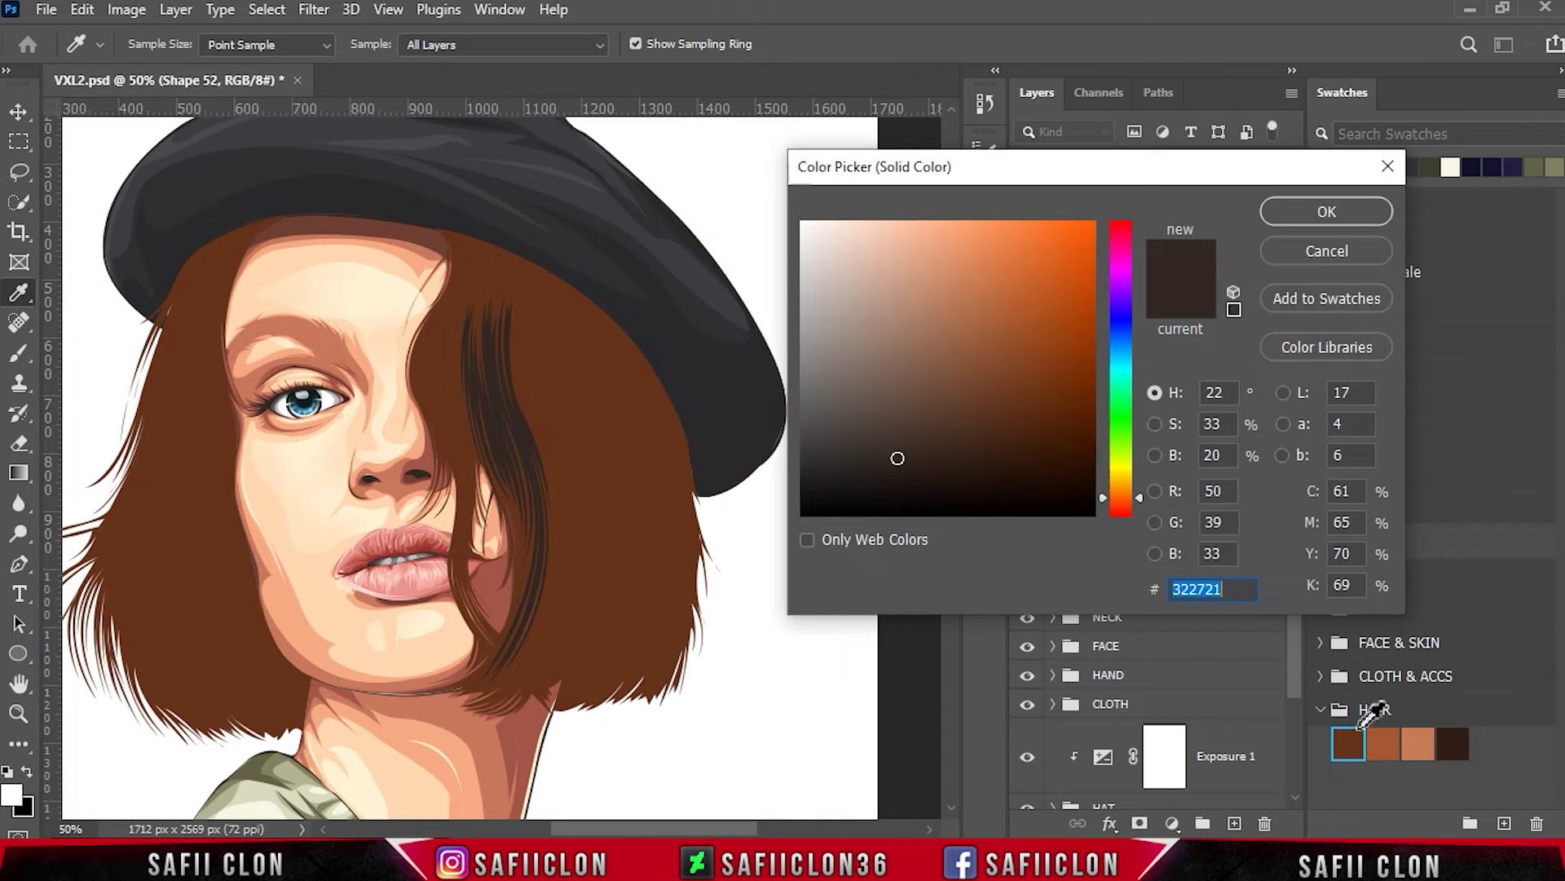
left_click(1384, 740)
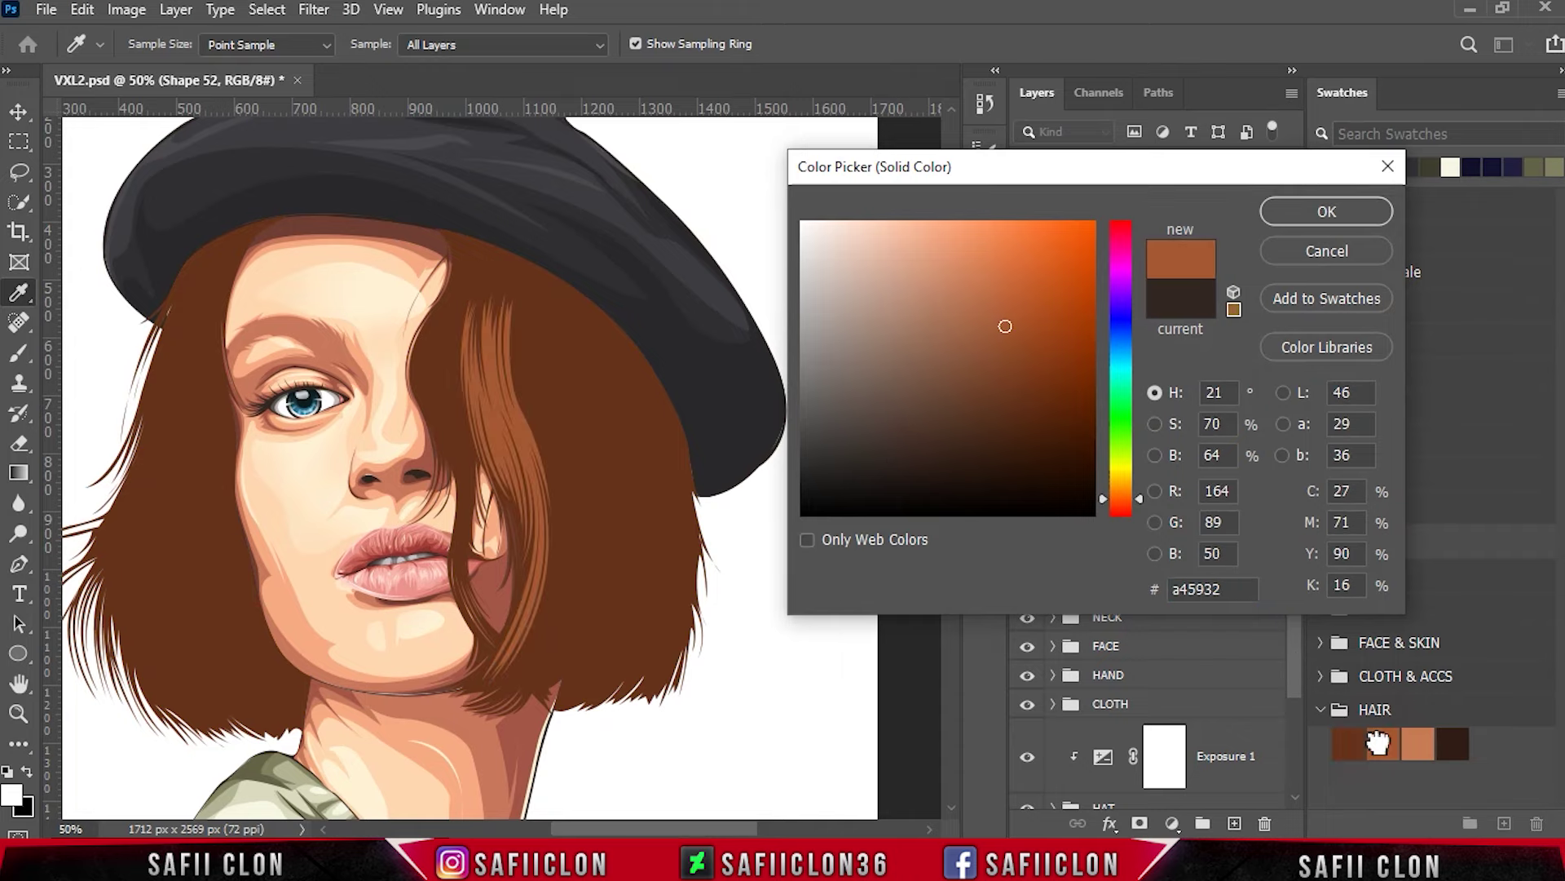
left_click(1300, 210)
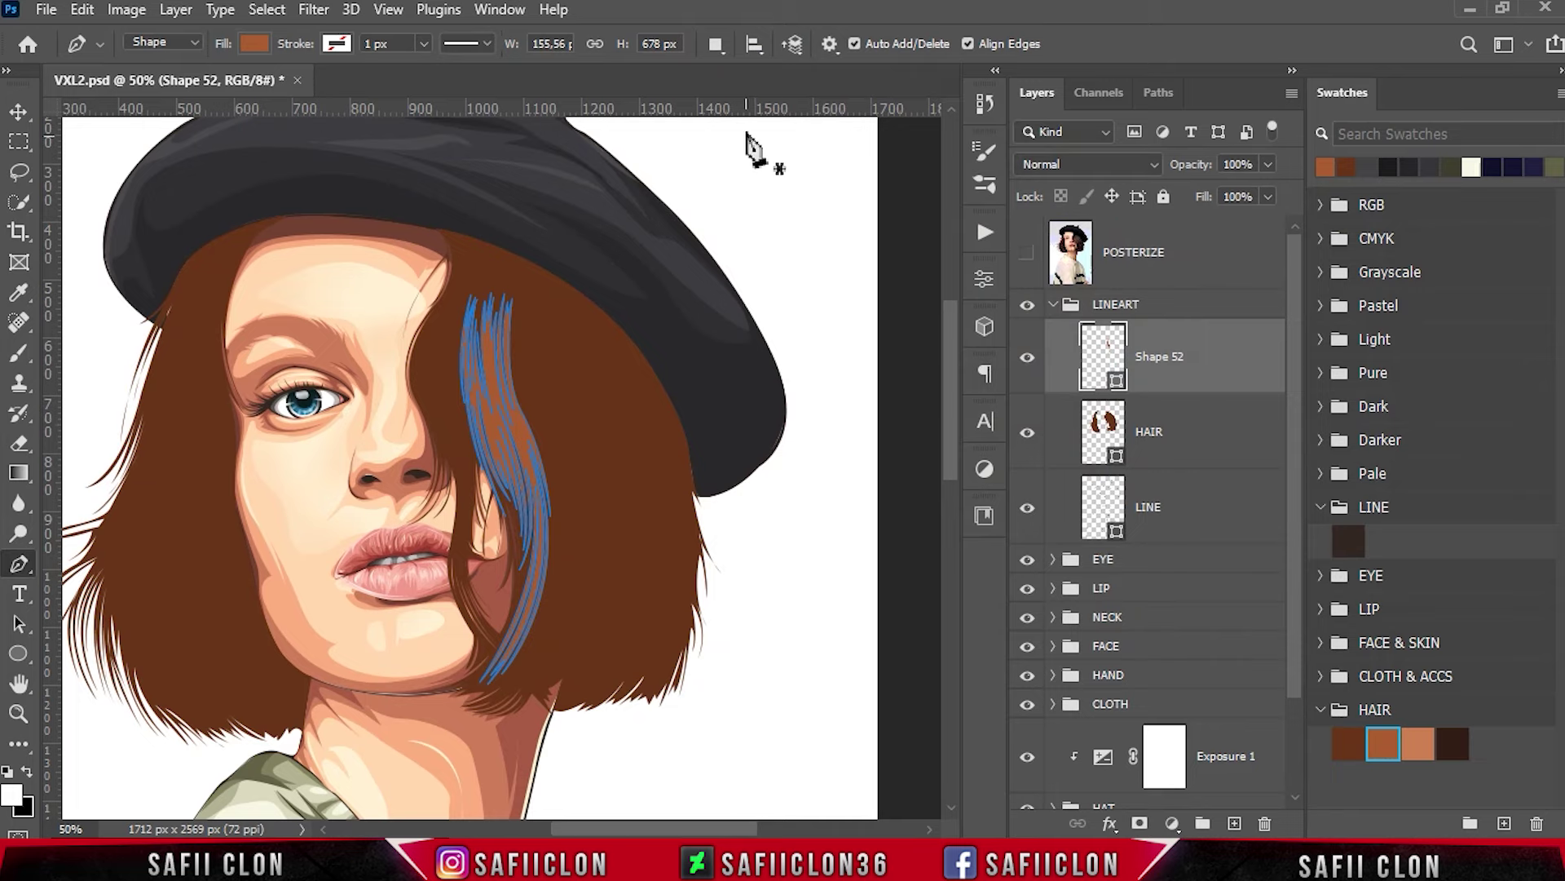
Set Path Operations to Combine Shapes and show the POSTERIZE reference again.
left_click(716, 43)
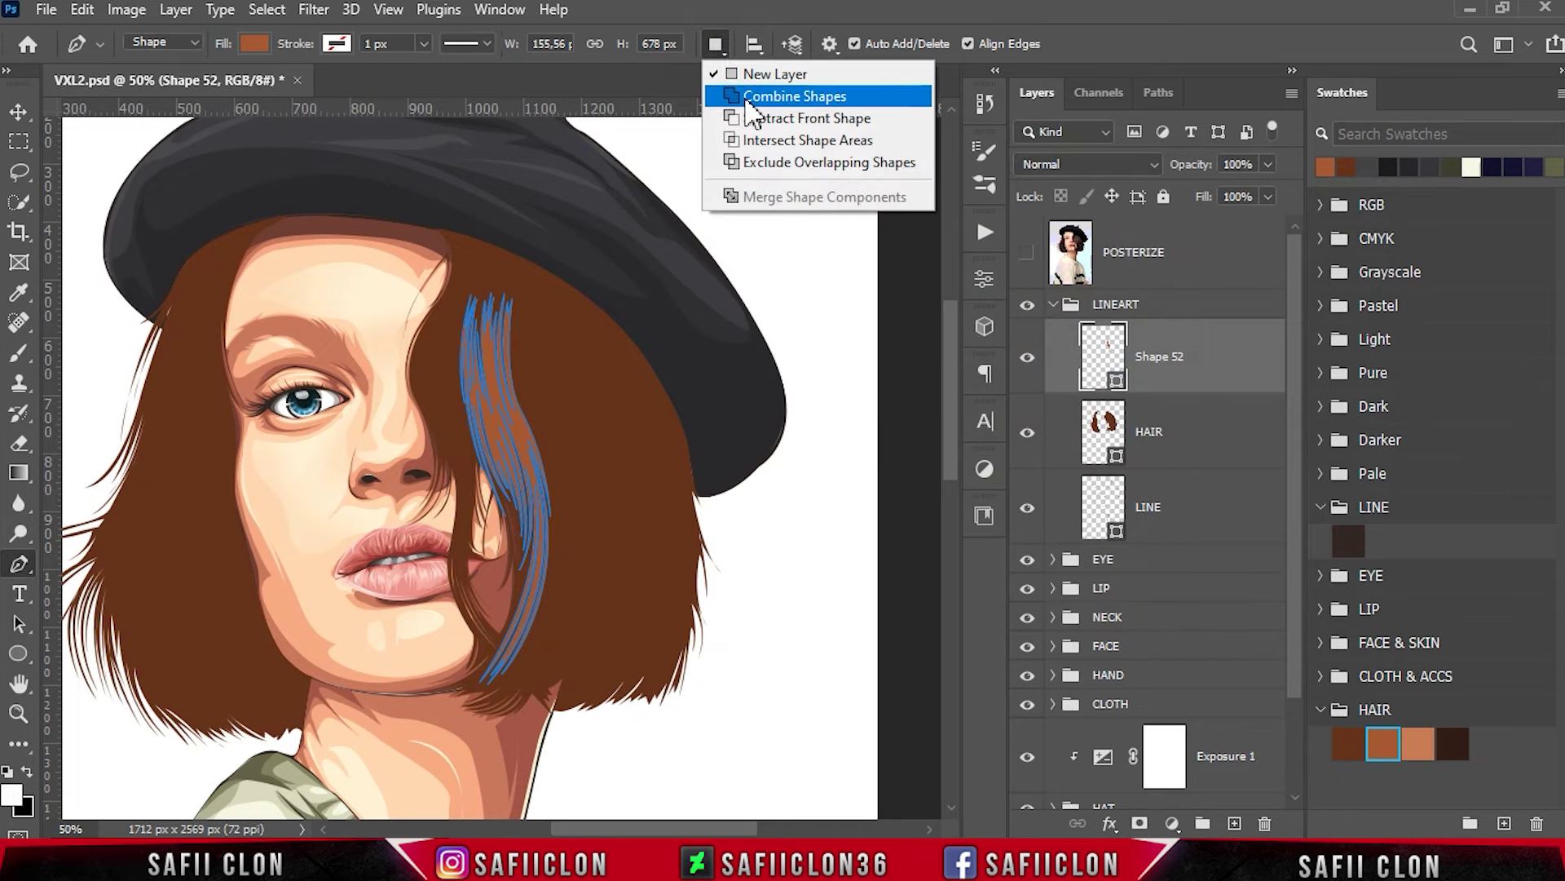
left_click(749, 98)
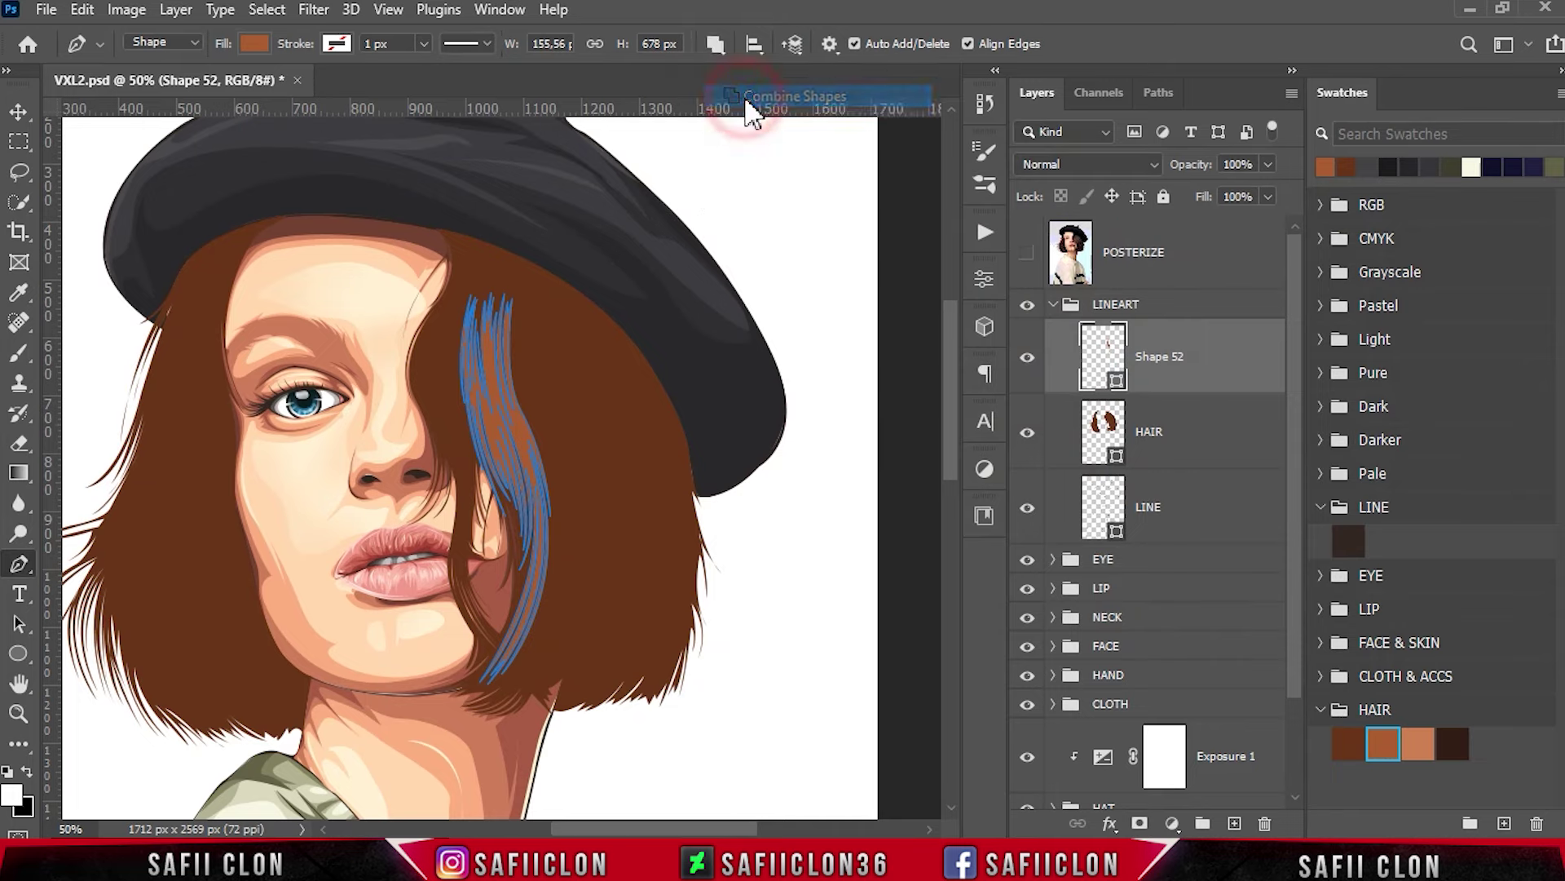
left_click(1029, 256)
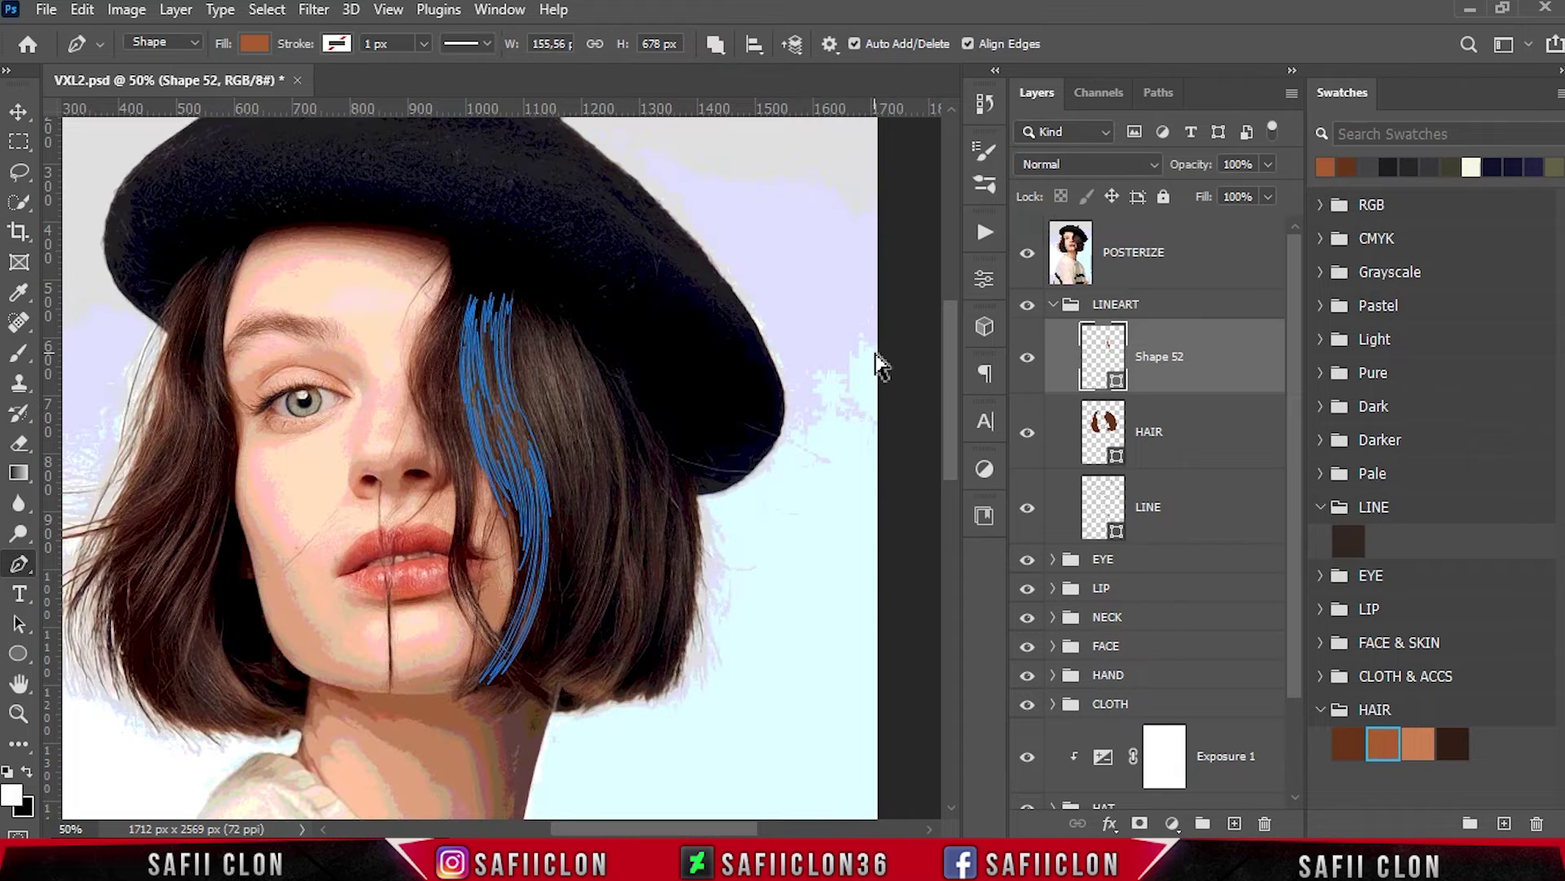
Trace a lighter-brown Shape 52 strand outline down the right side of the bob.
key("ctrl+minus")
key("ctrl+plus")
key("ctrl+plus")
key("ctrl+plus")
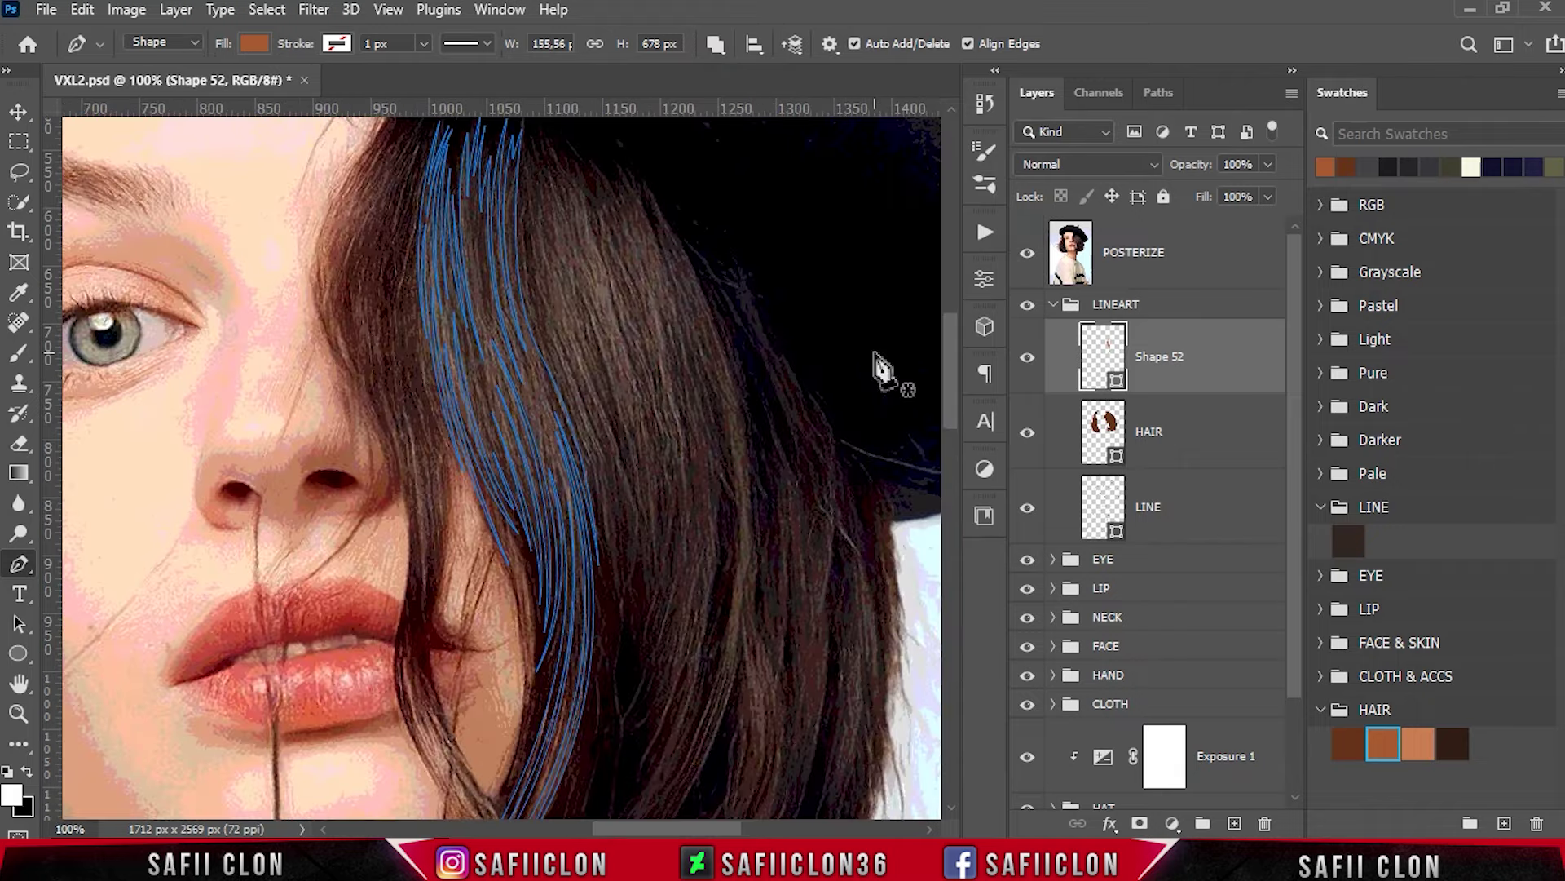
scroll(878, 370, "up", 1)
scroll(716, 413, "up", 2)
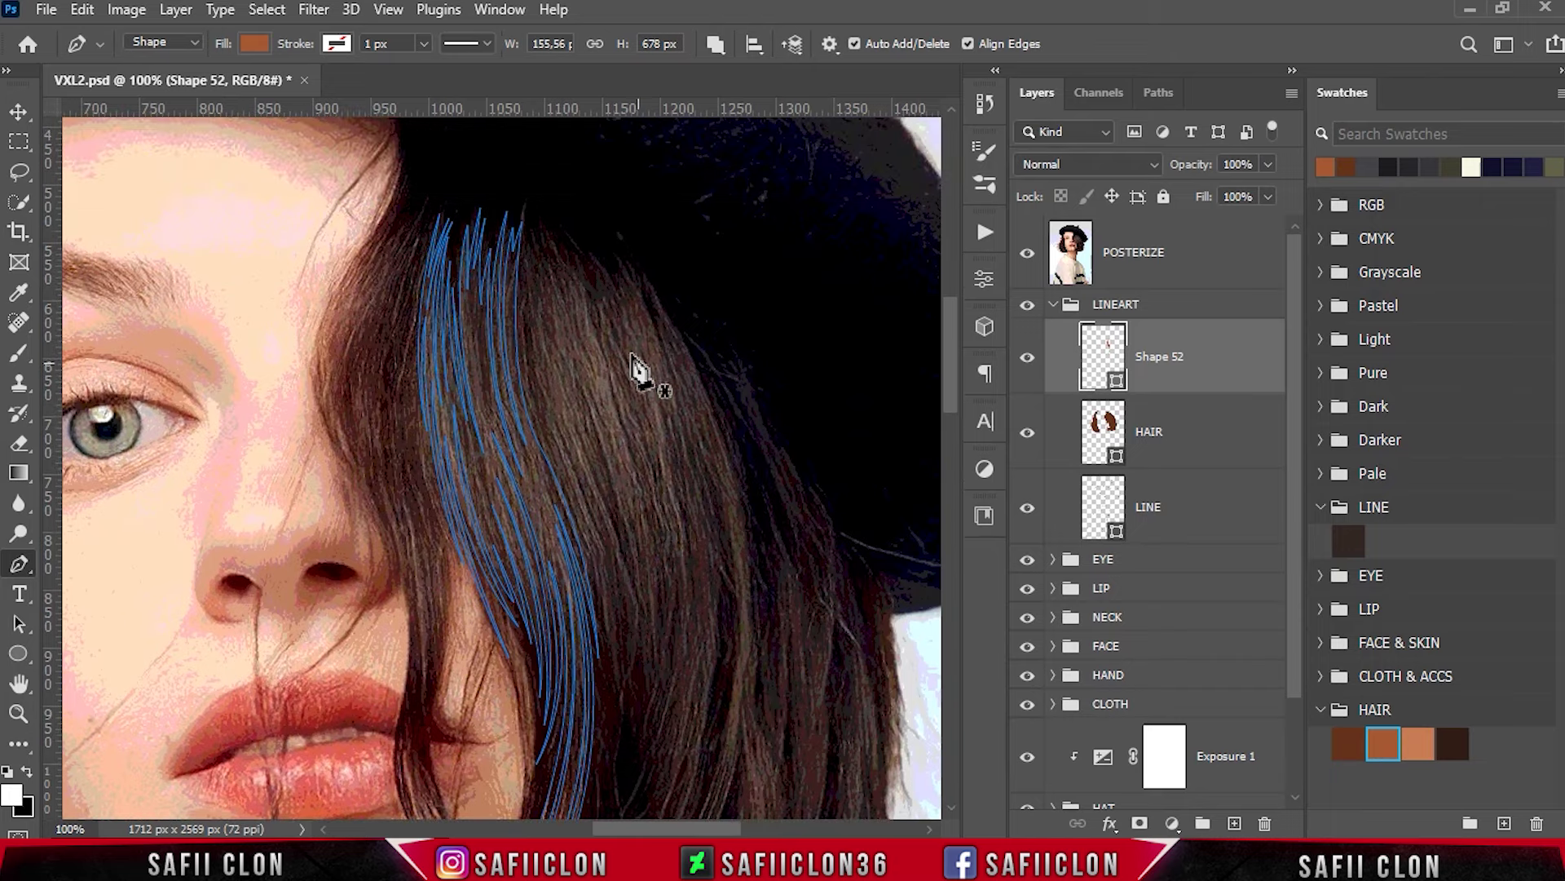
left_click(526, 241)
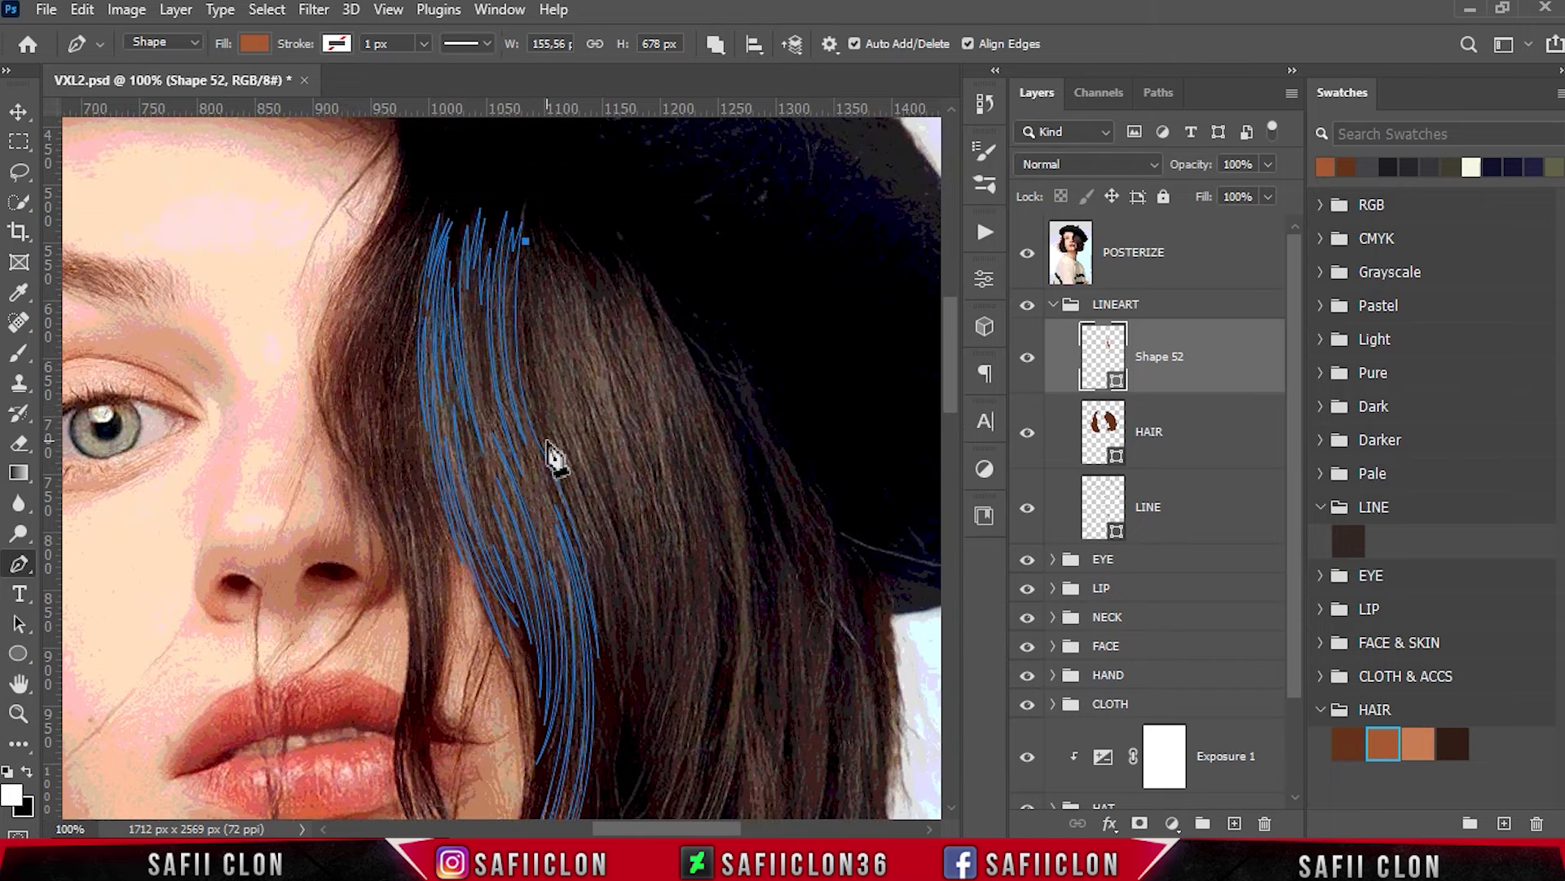
scroll(592, 545, "down", 5)
left_click(620, 521)
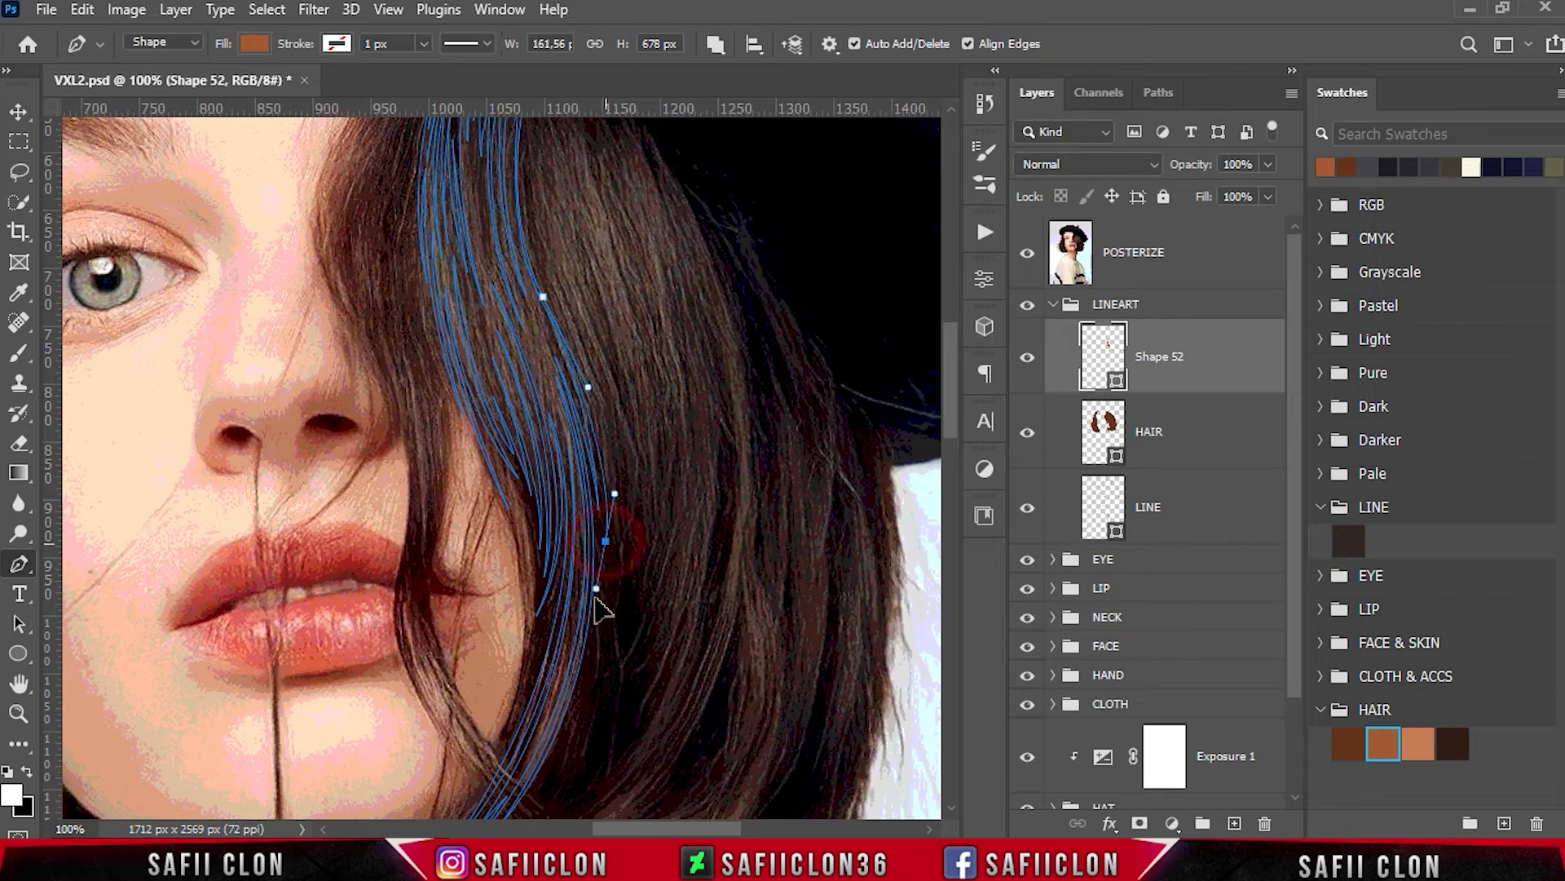
left_click(587, 367)
scroll(587, 367, "down", 3)
left_click(583, 624)
scroll(647, 517, "up", 1)
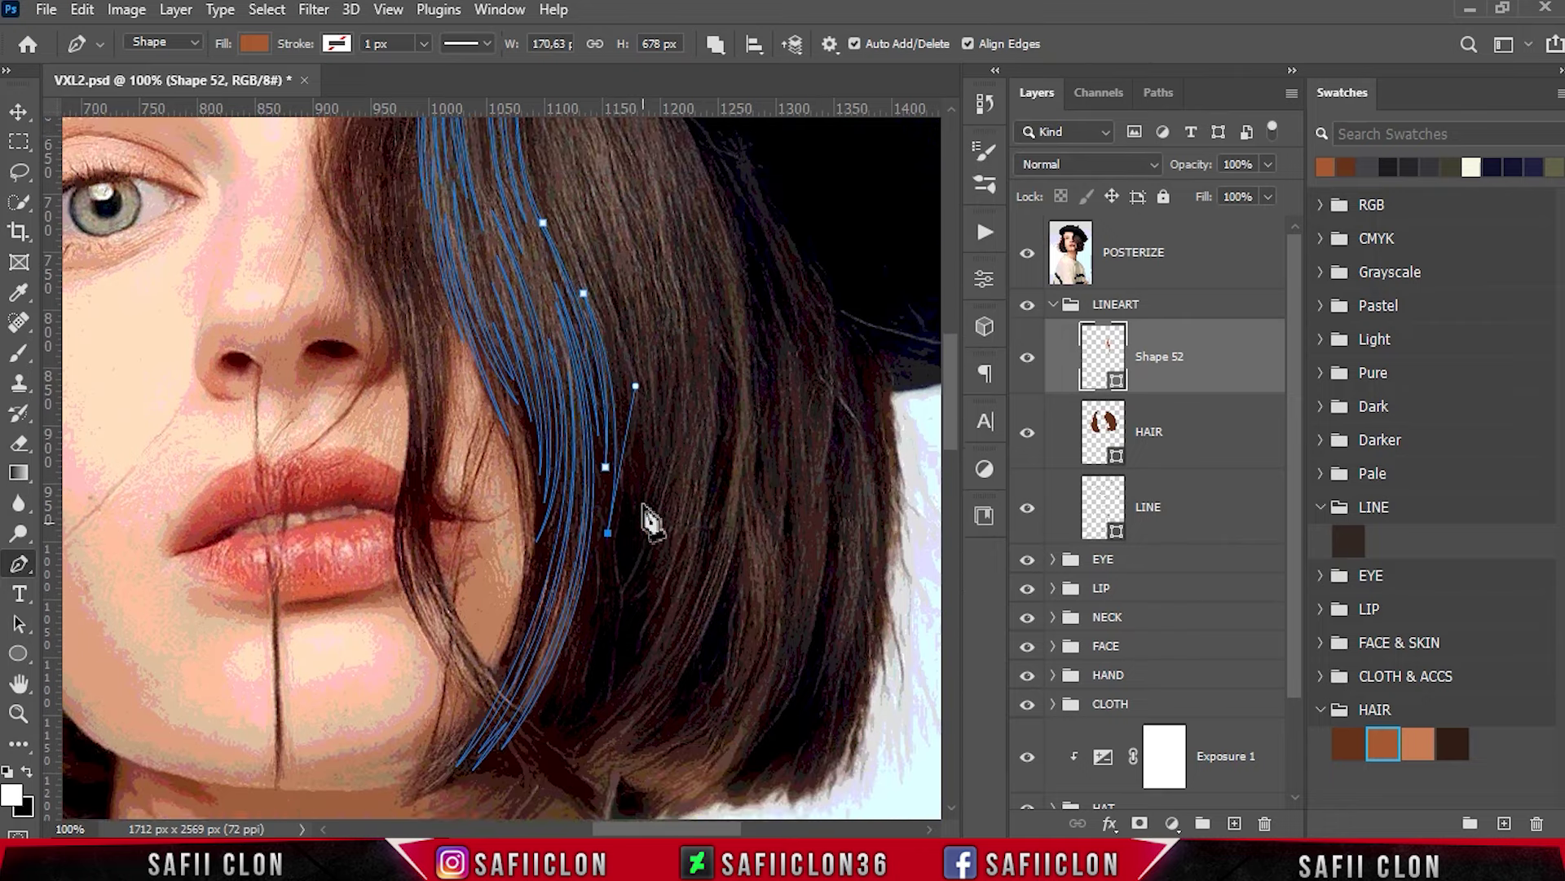
left_click_drag(559, 262, 481, 120)
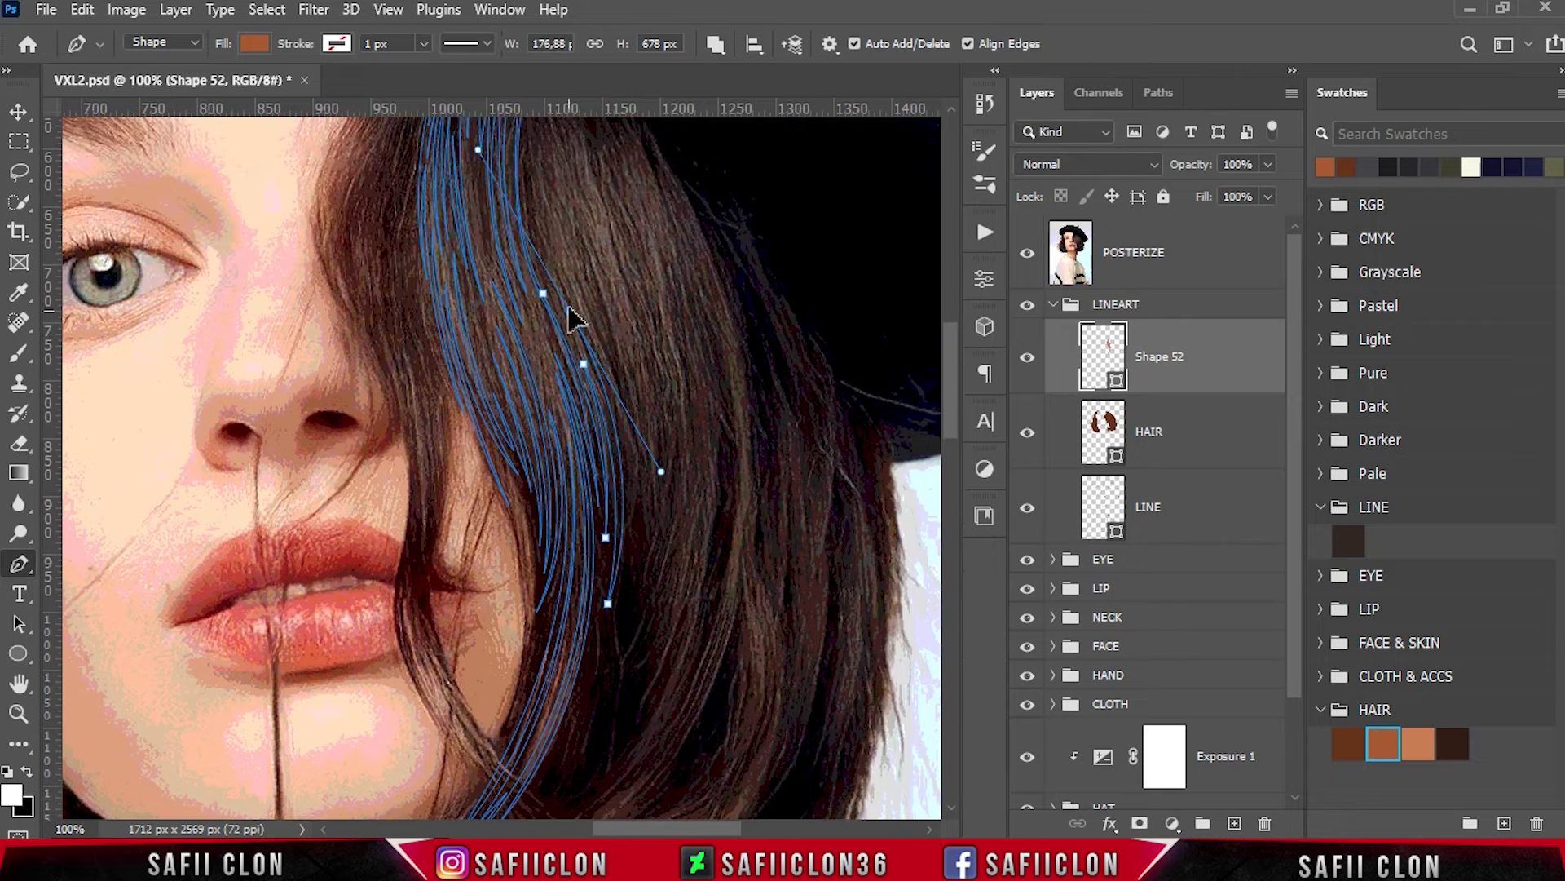
Continue the strand with curved points sweeping down the hair lock.
scroll(636, 522, "down", 1)
left_click(627, 513)
left_click_drag(636, 560, 647, 576)
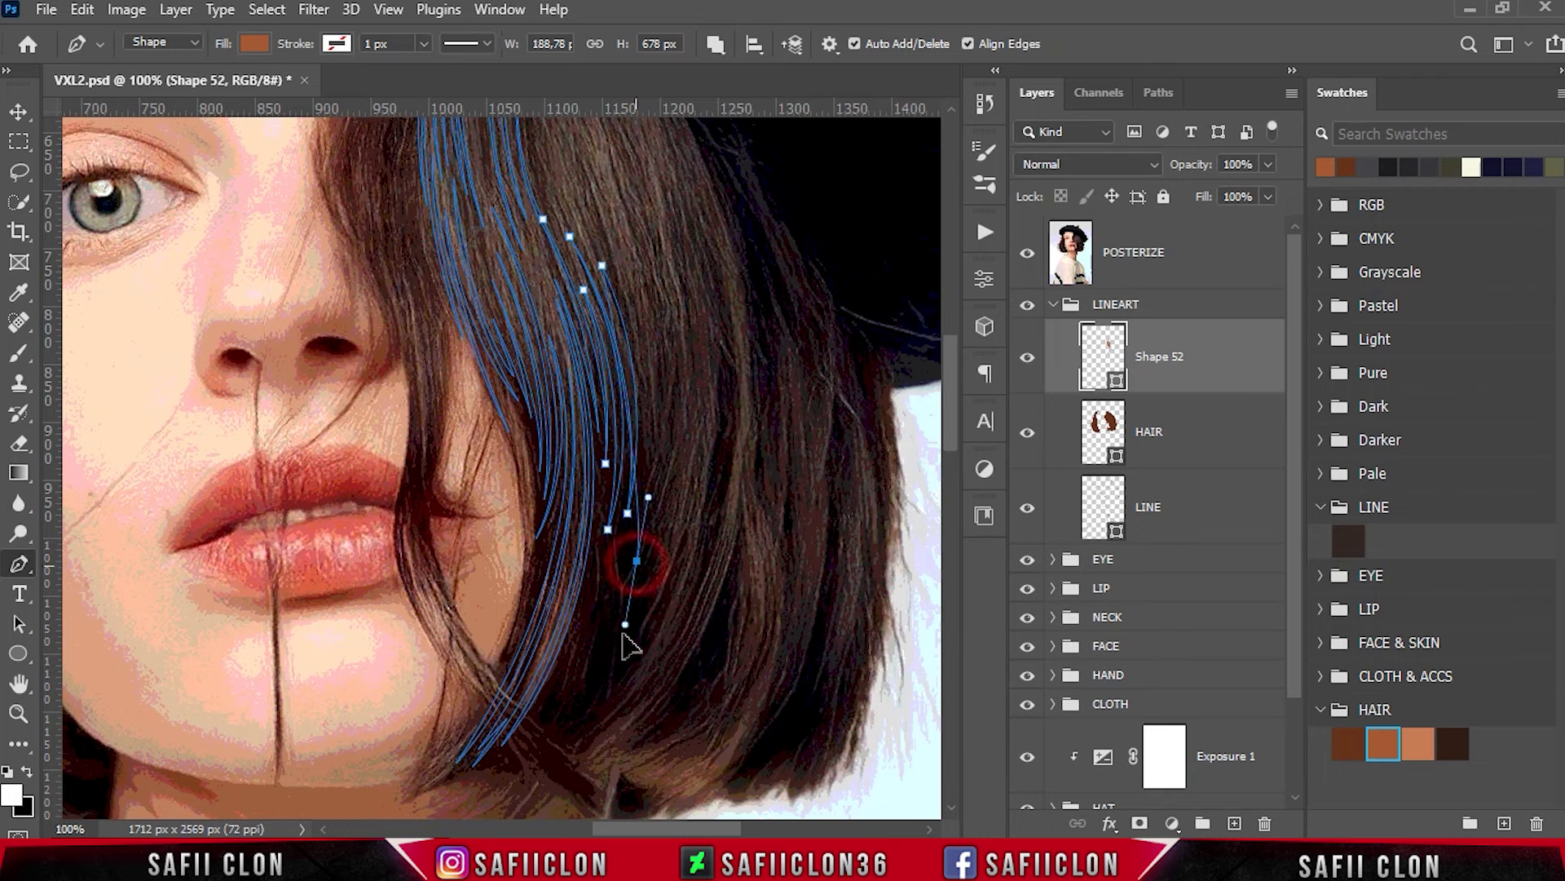
left_click(605, 231)
scroll(605, 237, "up", 1)
scroll(611, 326, "down", 1)
left_click_drag(597, 635, 469, 738)
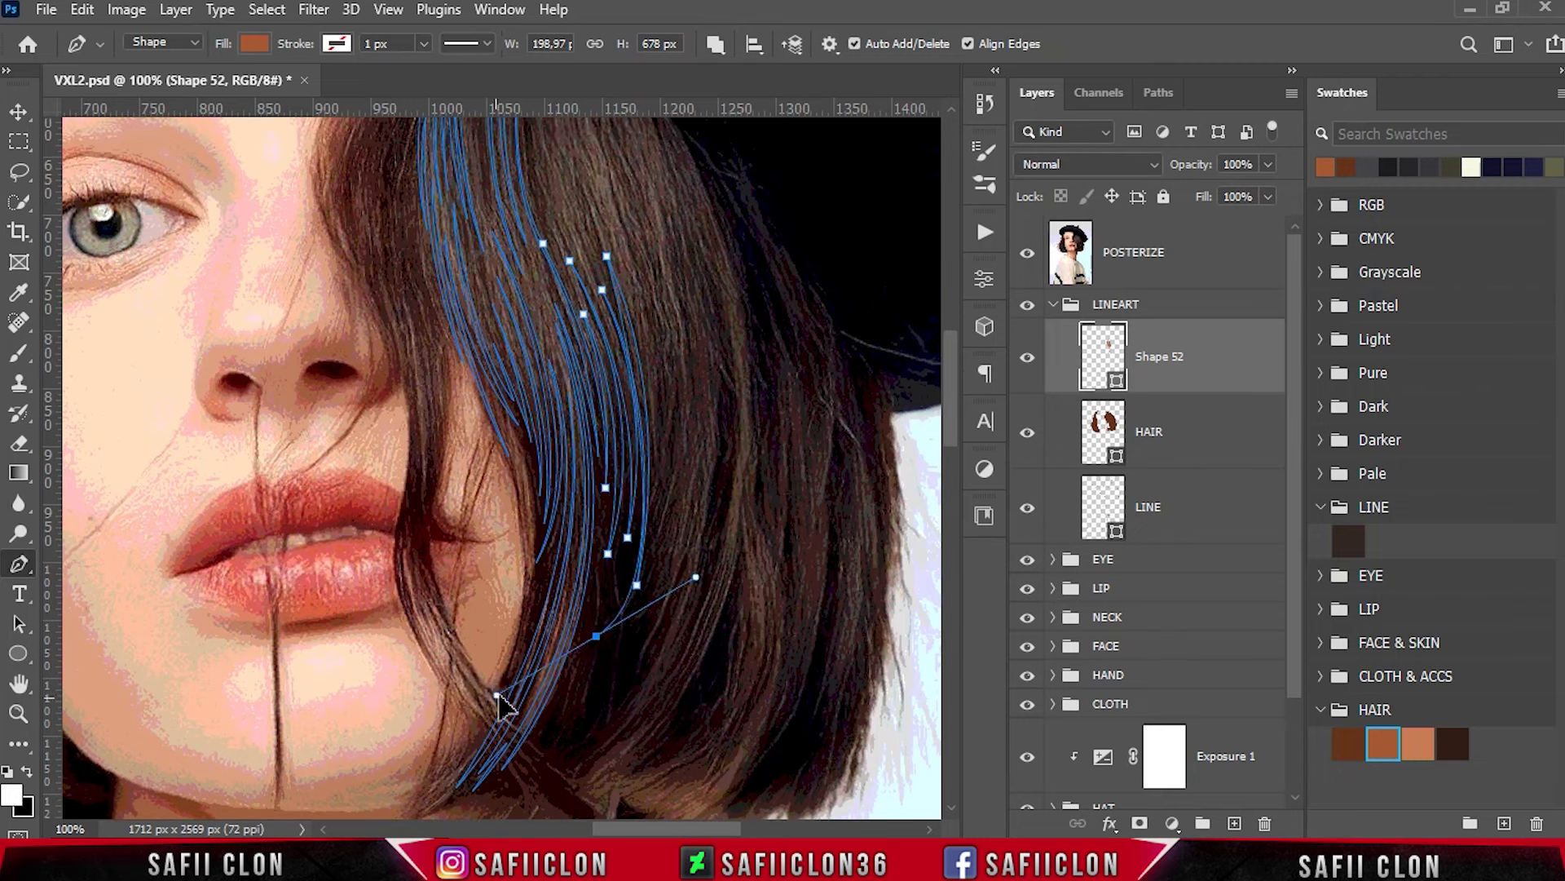
left_click_drag(663, 518, 641, 603)
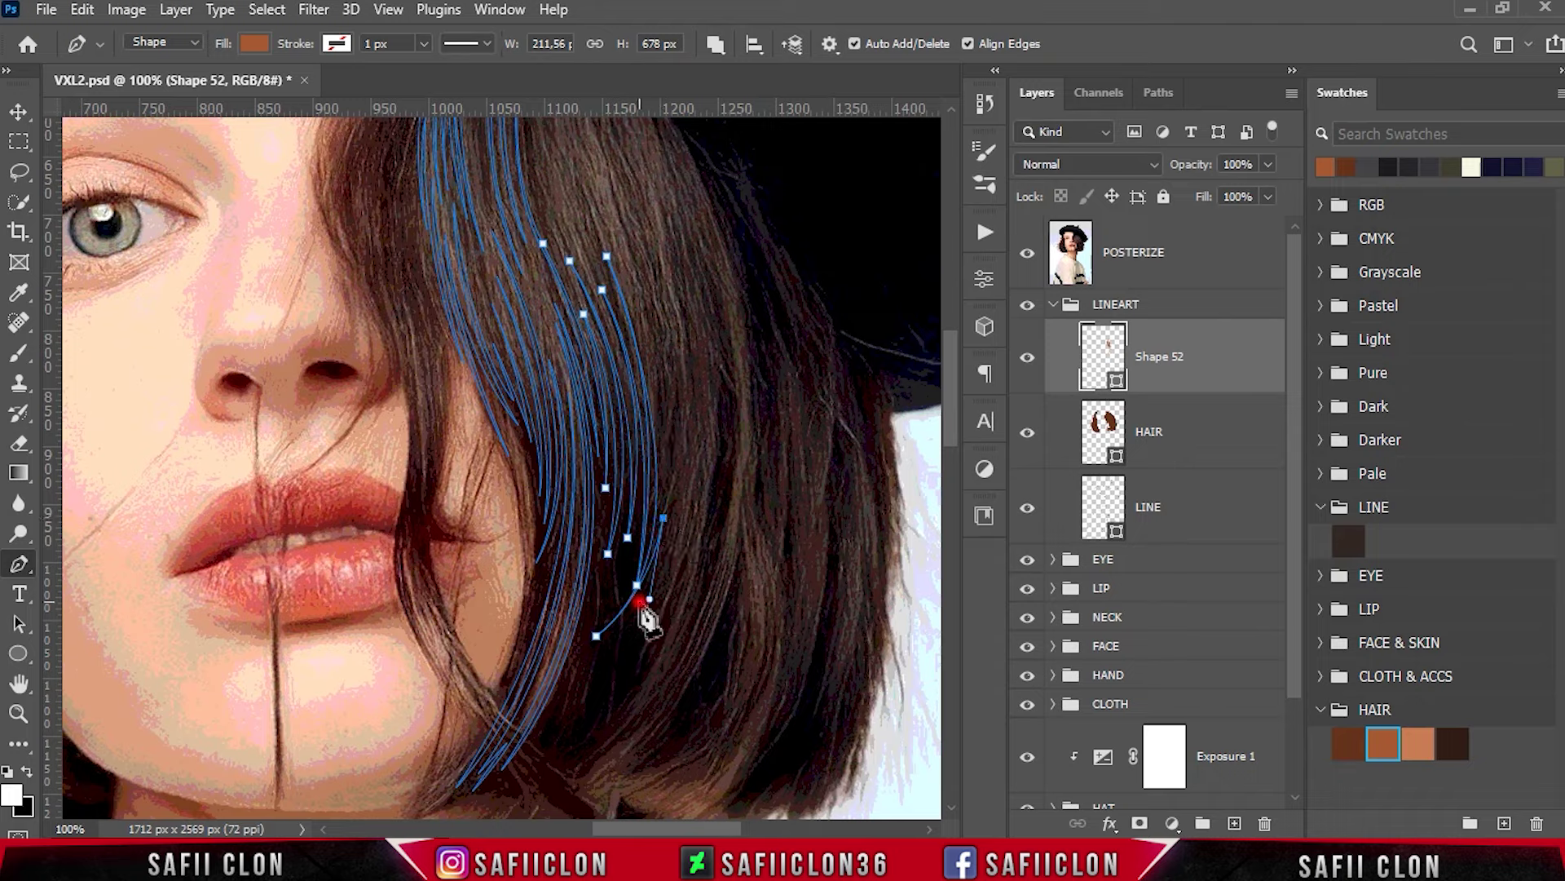
left_click(687, 346)
scroll(664, 133, "up", 1)
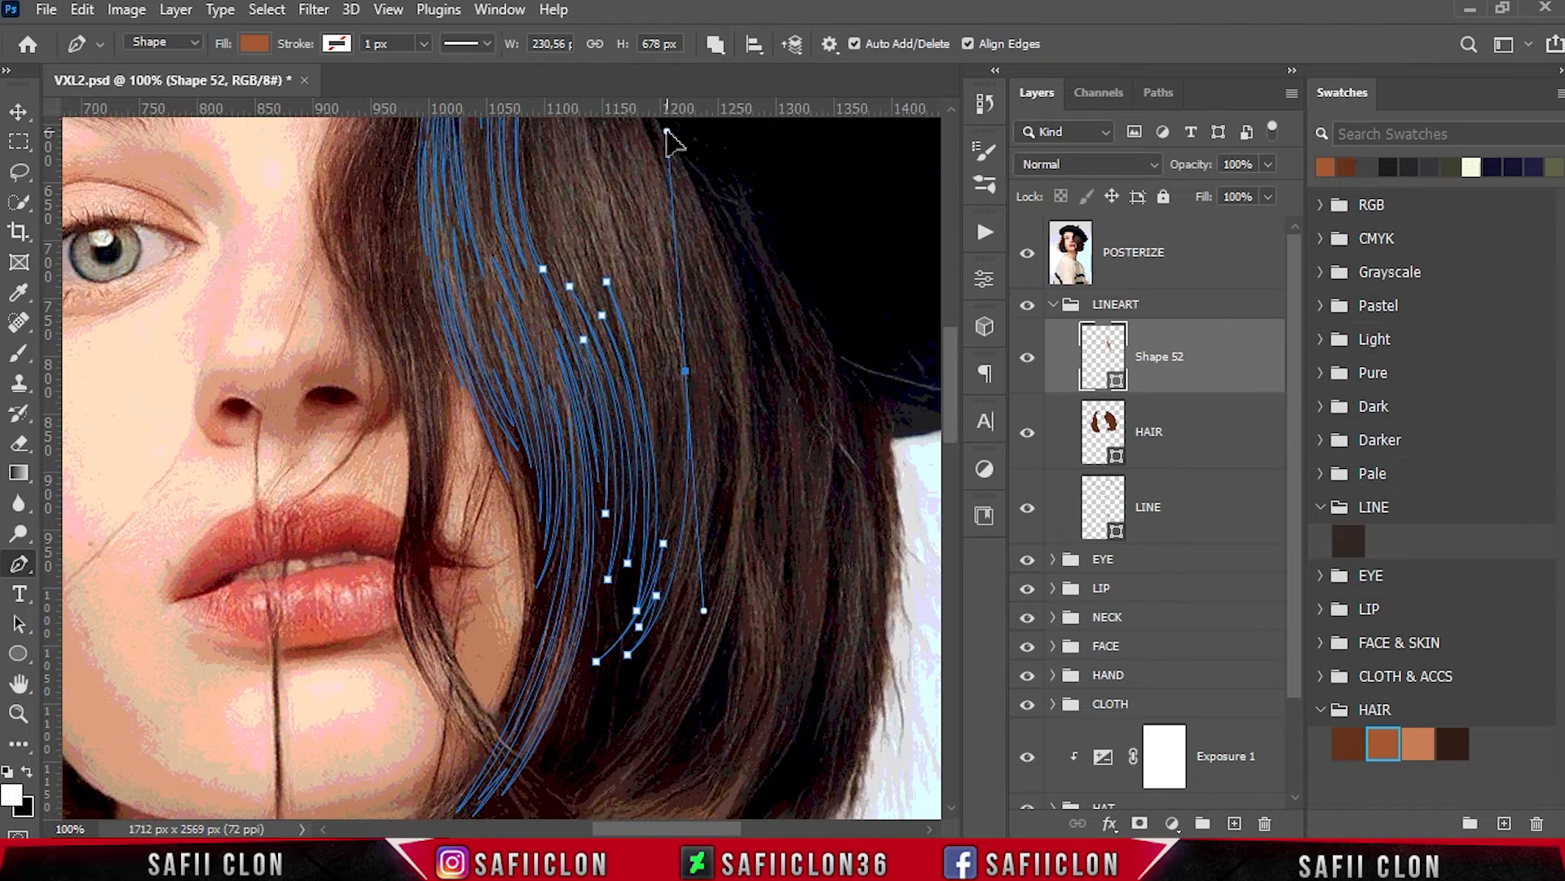
scroll(601, 740, "down", 2)
left_click_drag(597, 611, 474, 719)
Draw a new curved strand beside the others, with a sharp turn at its lower end.
key("ctrl+minus")
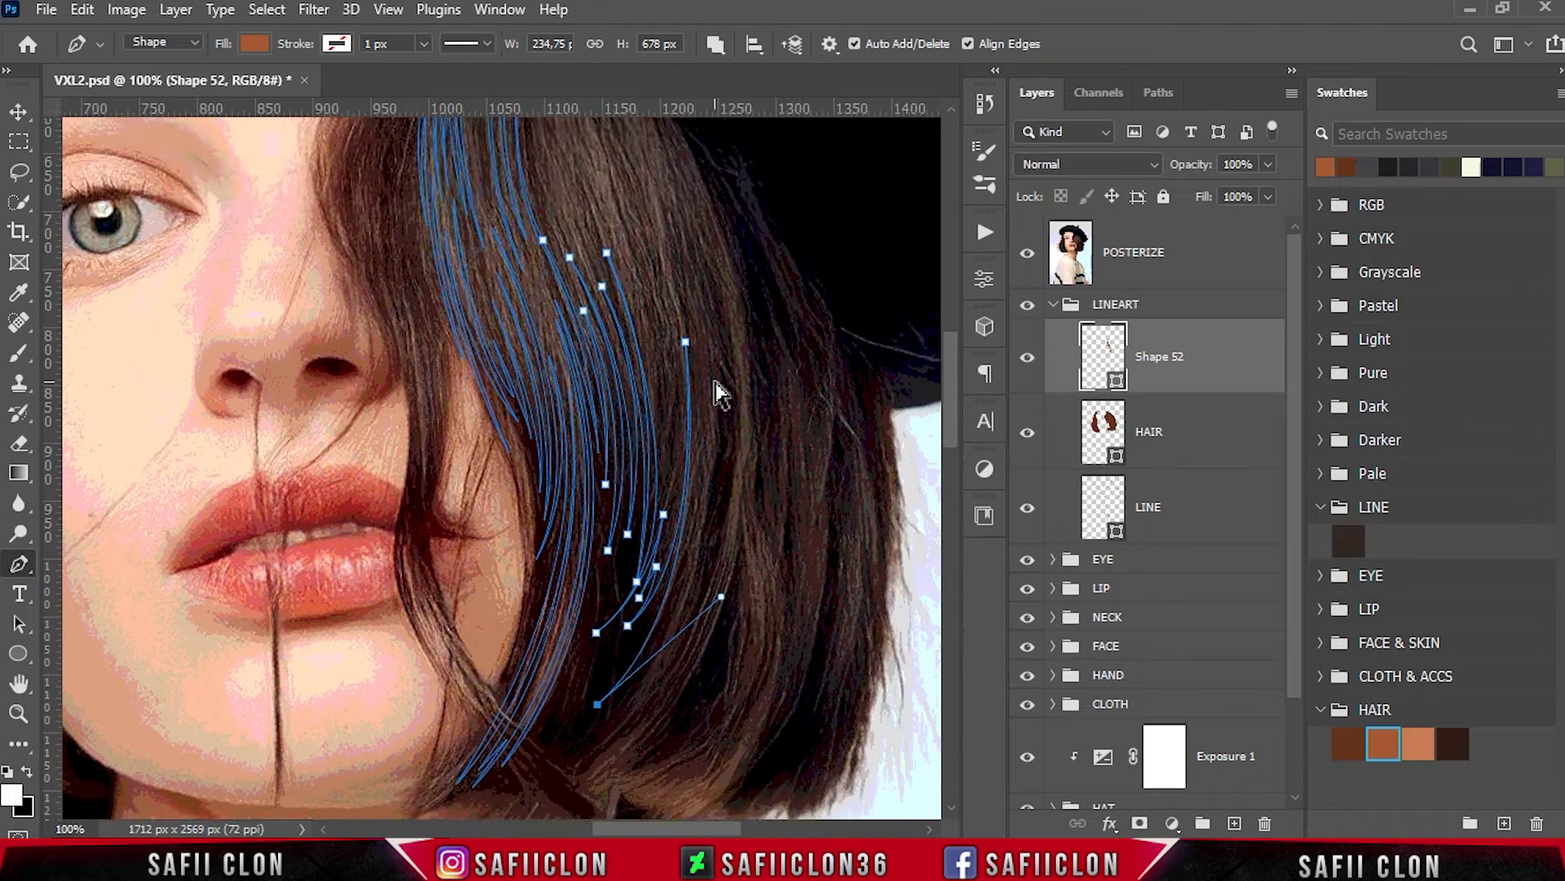
left_click_drag(635, 494, 642, 481)
left_click_drag(540, 654, 458, 698)
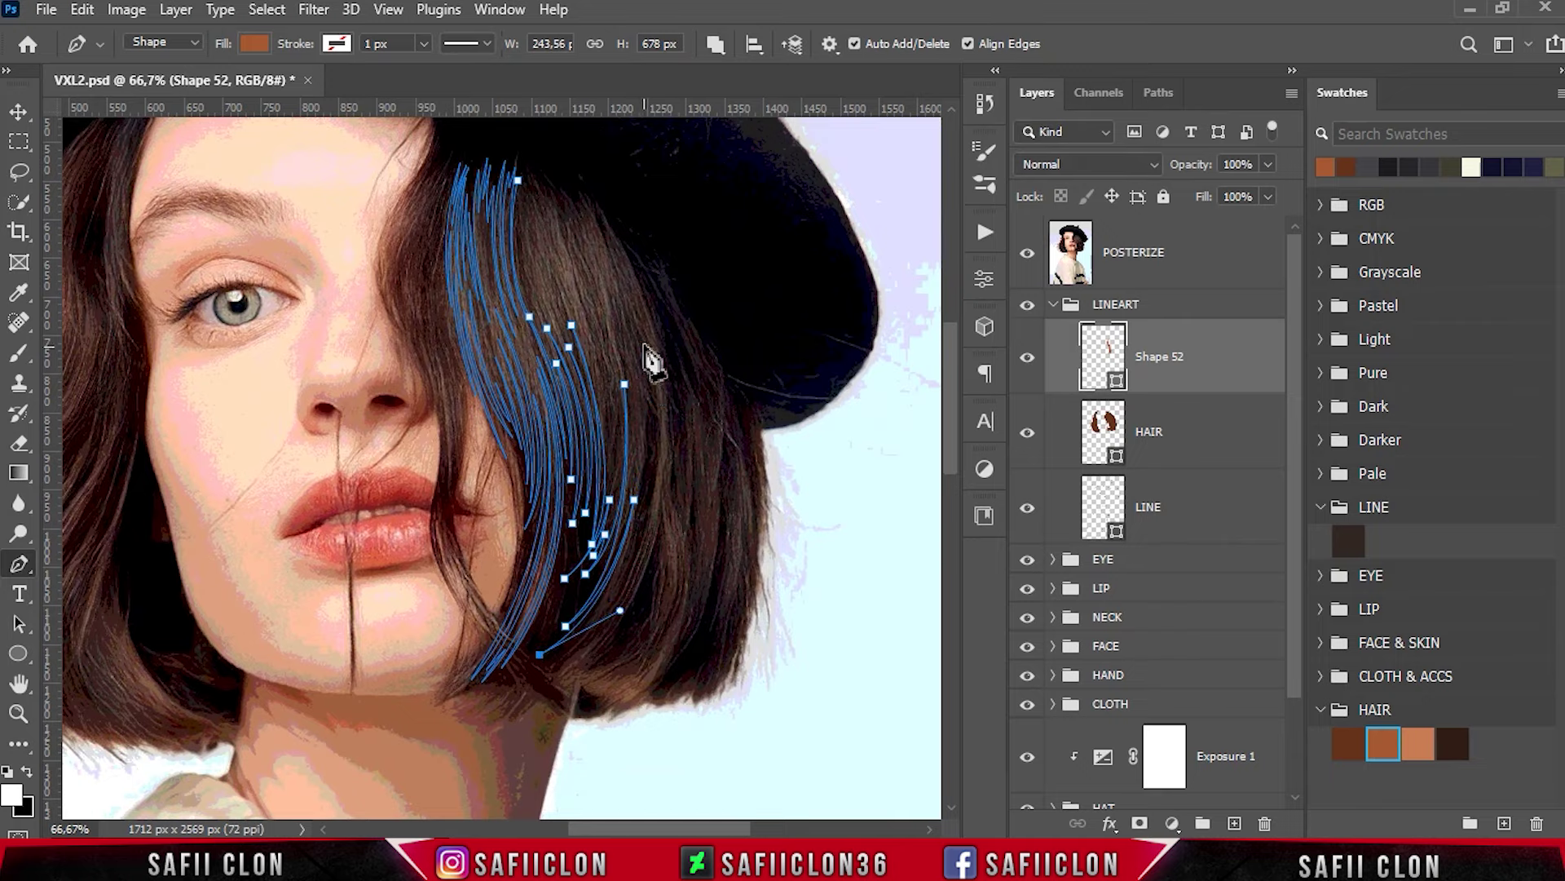
scroll(584, 157, "up", 2)
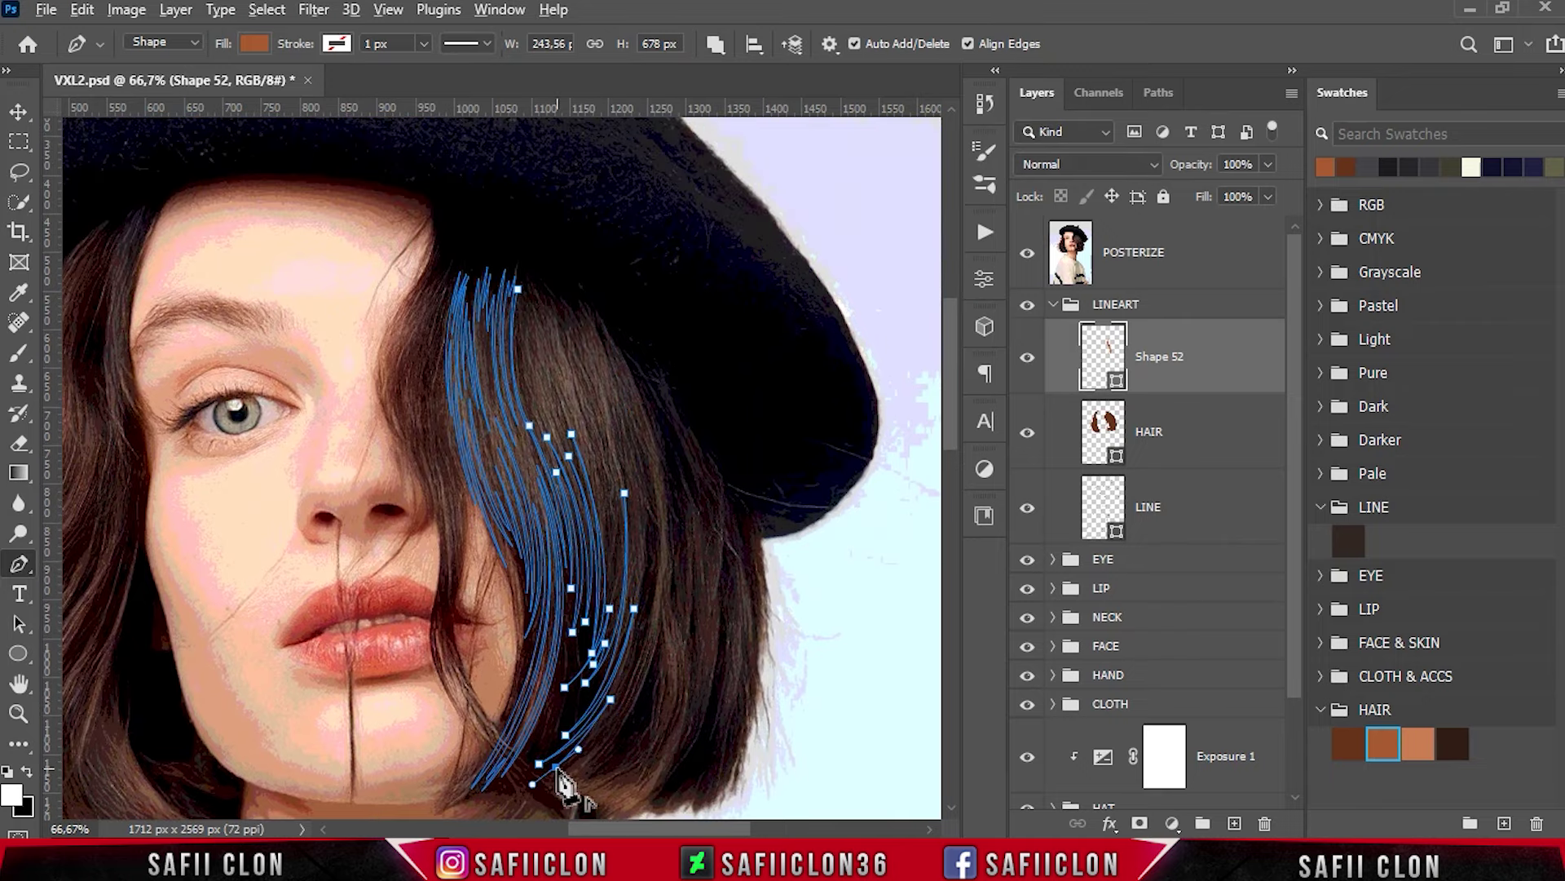
left_click_drag(630, 425, 559, 168)
left_click_drag(646, 561, 653, 607)
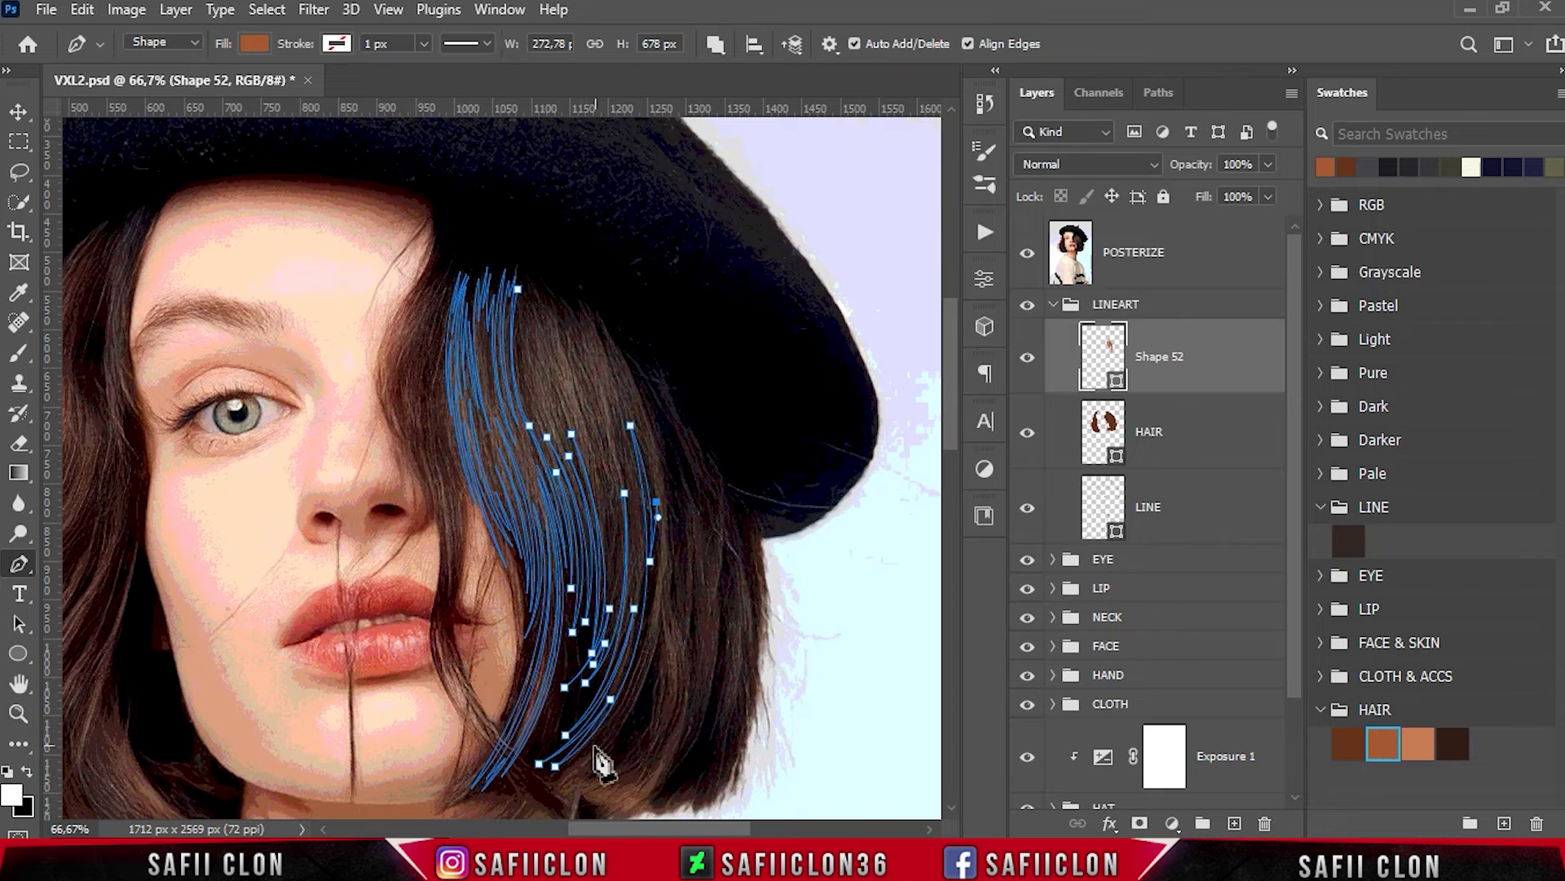
scroll(644, 691, "down", 1)
mouse_move(521, 744)
left_mouse_down()
mouse_move(412, 795)
mouse_move(396, 781)
left_mouse_up()
left_click(520, 743, "alt")
left_click(661, 570)
left_click_drag(514, 754, 393, 787)
At 100% zoom, bend a strand upward toward the hat with a curved tip.
key("ctrl+plus")
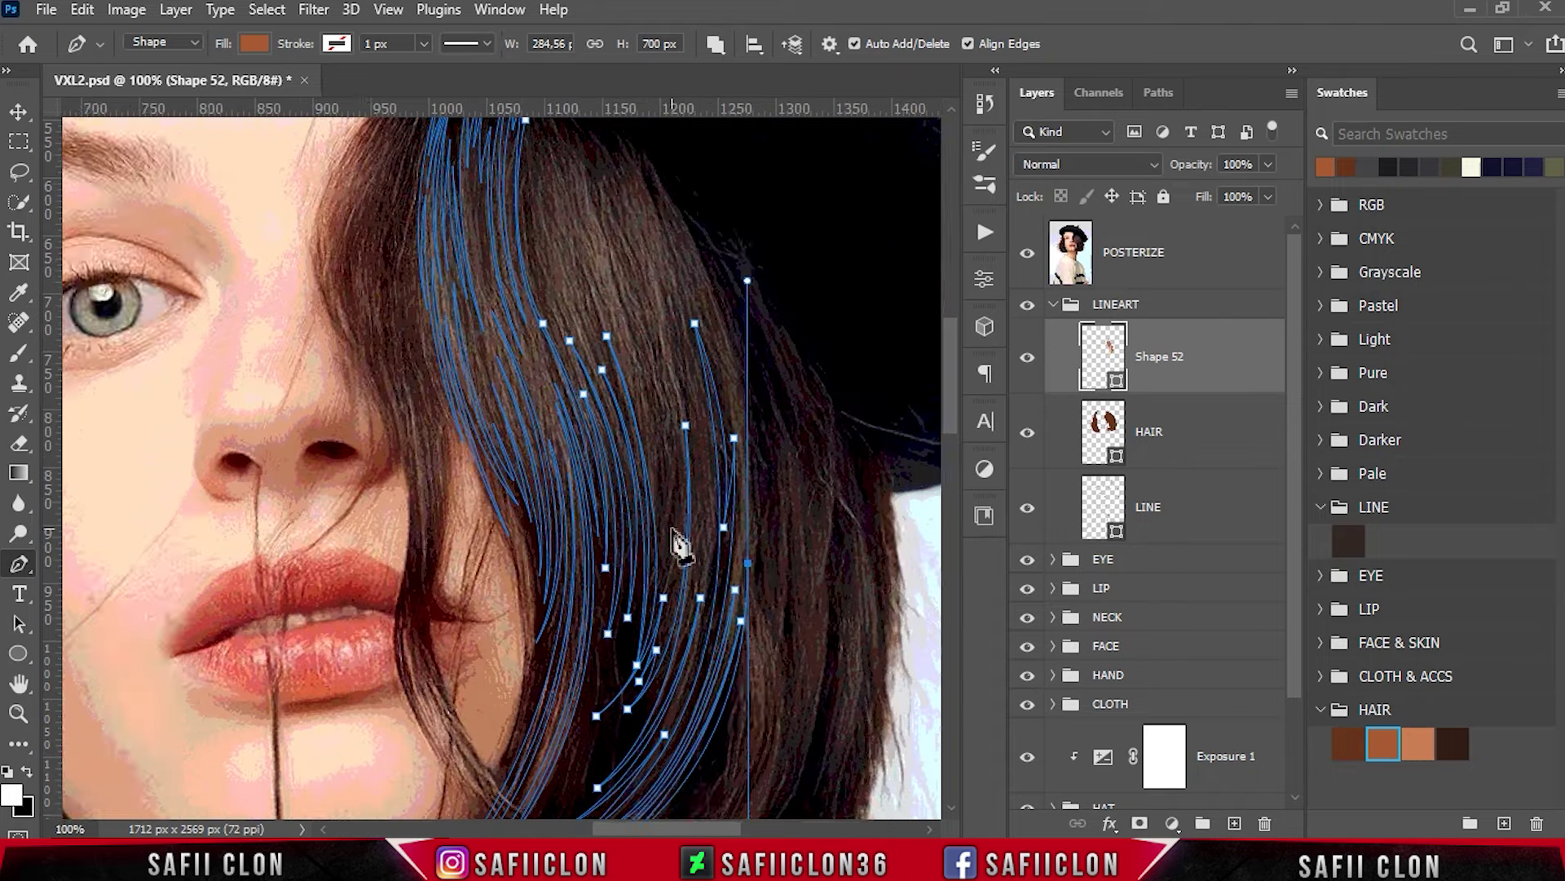
scroll(693, 555, "down", 2)
scroll(693, 563, "up", 2)
left_click_drag(622, 563, 622, 281)
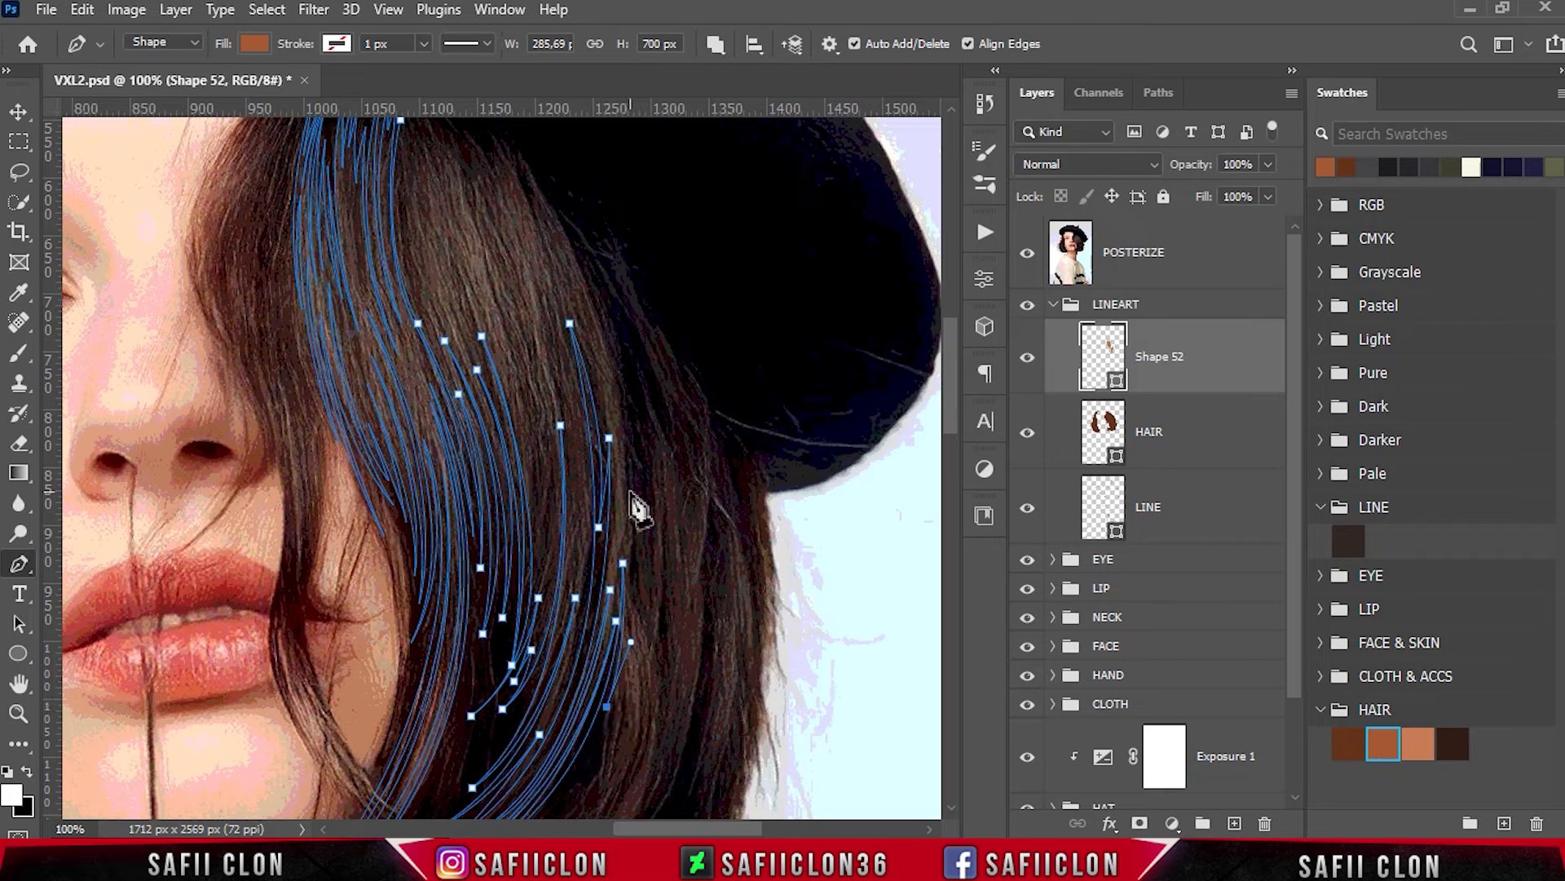
scroll(636, 507, "up", 3)
left_click_drag(635, 554, 555, 286)
left_click_drag(508, 237, 403, 120)
Outline another narrow strand with a pointed, curved top end.
left_click(612, 475)
left_click(513, 259)
left_click(567, 343)
left_click(581, 401)
left_click(478, 223)
left_click(551, 361)
left_click(490, 254)
left_click(553, 482)
left_click(526, 330)
left_click_drag(449, 225, 476, 269)
Add one more strand down the hair and close it near the top.
left_click(471, 290)
left_click(542, 419)
left_click(545, 568)
left_click(506, 472)
left_click_drag(425, 240, 395, 193)
scroll(417, 245, "down", 1)
left_click(475, 420)
left_click(441, 259)
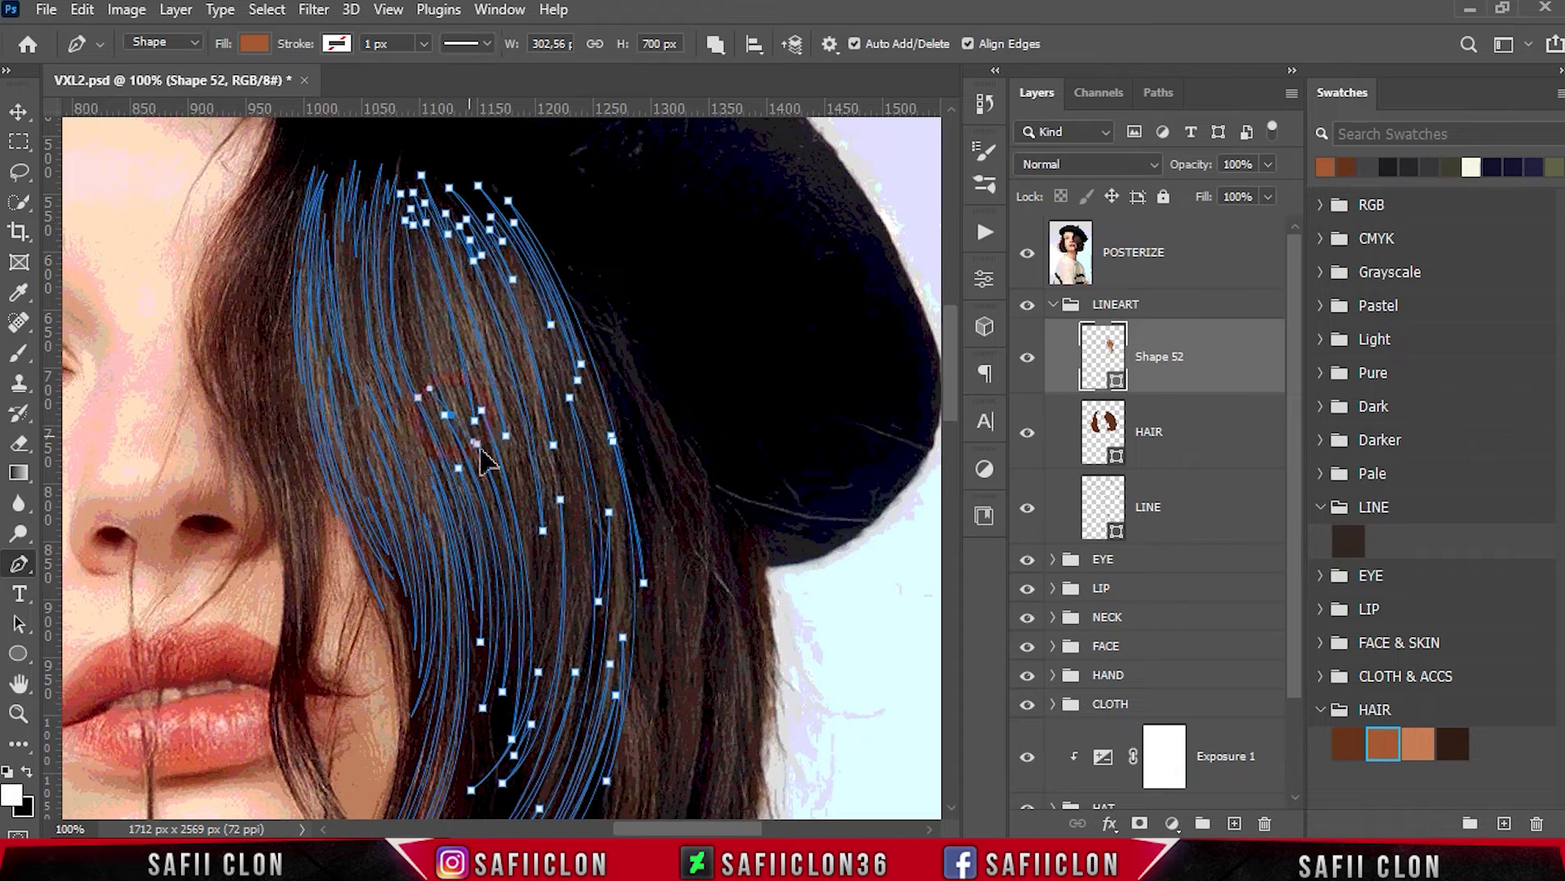
scroll(412, 139, "up", 2)
Hide the POSTERIZE photo to check the artwork, then show it again at 100%.
left_click(1027, 252)
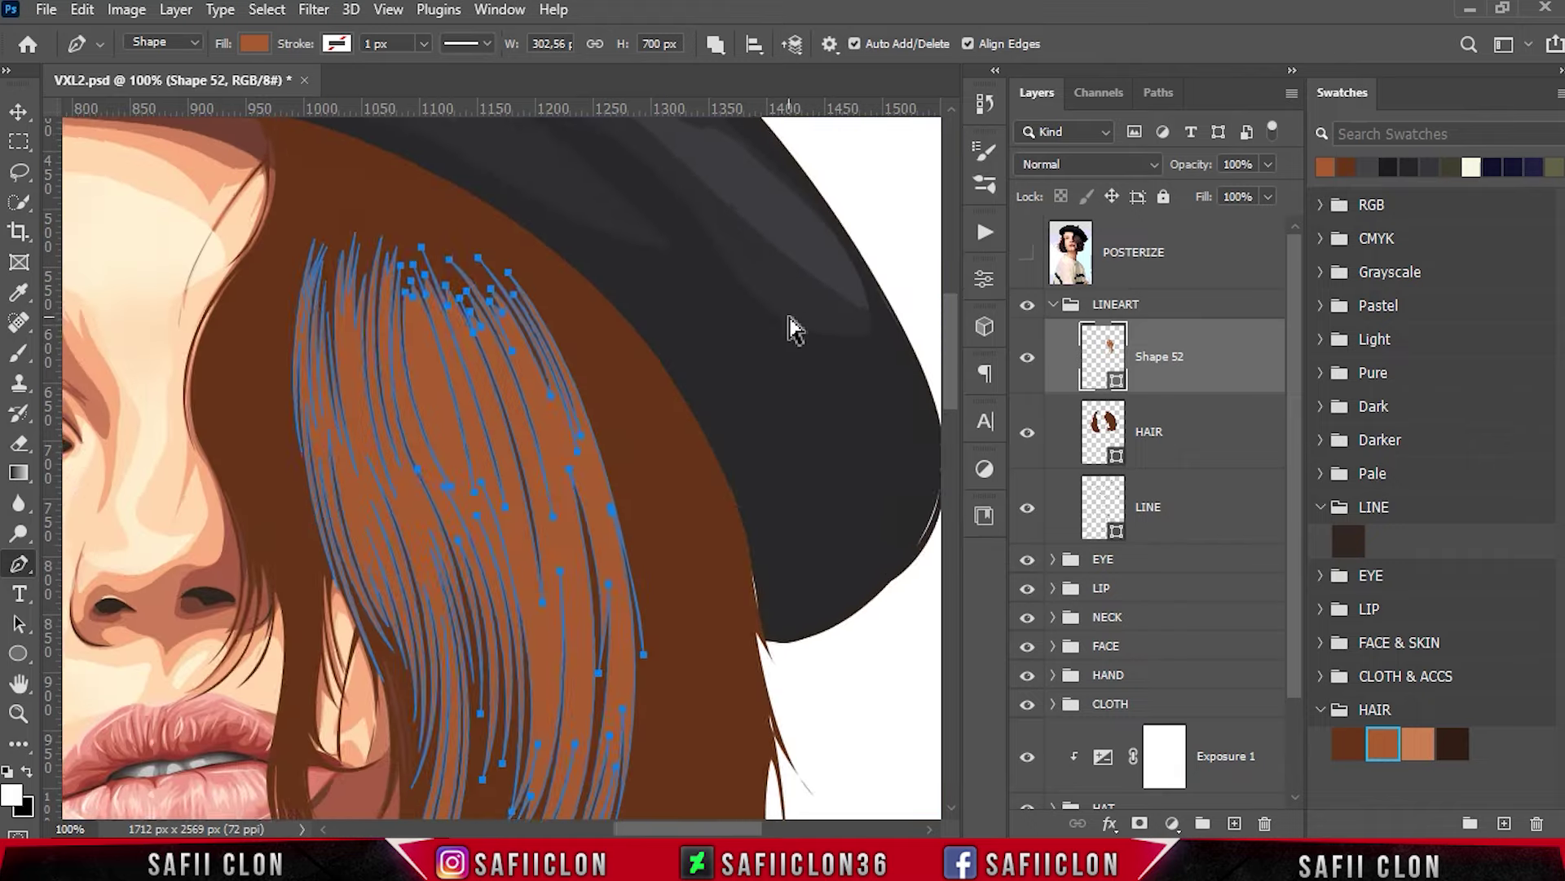
key("ctrl+minus")
key("ctrl+minus")
key("ctrl+plus")
left_click(1027, 251)
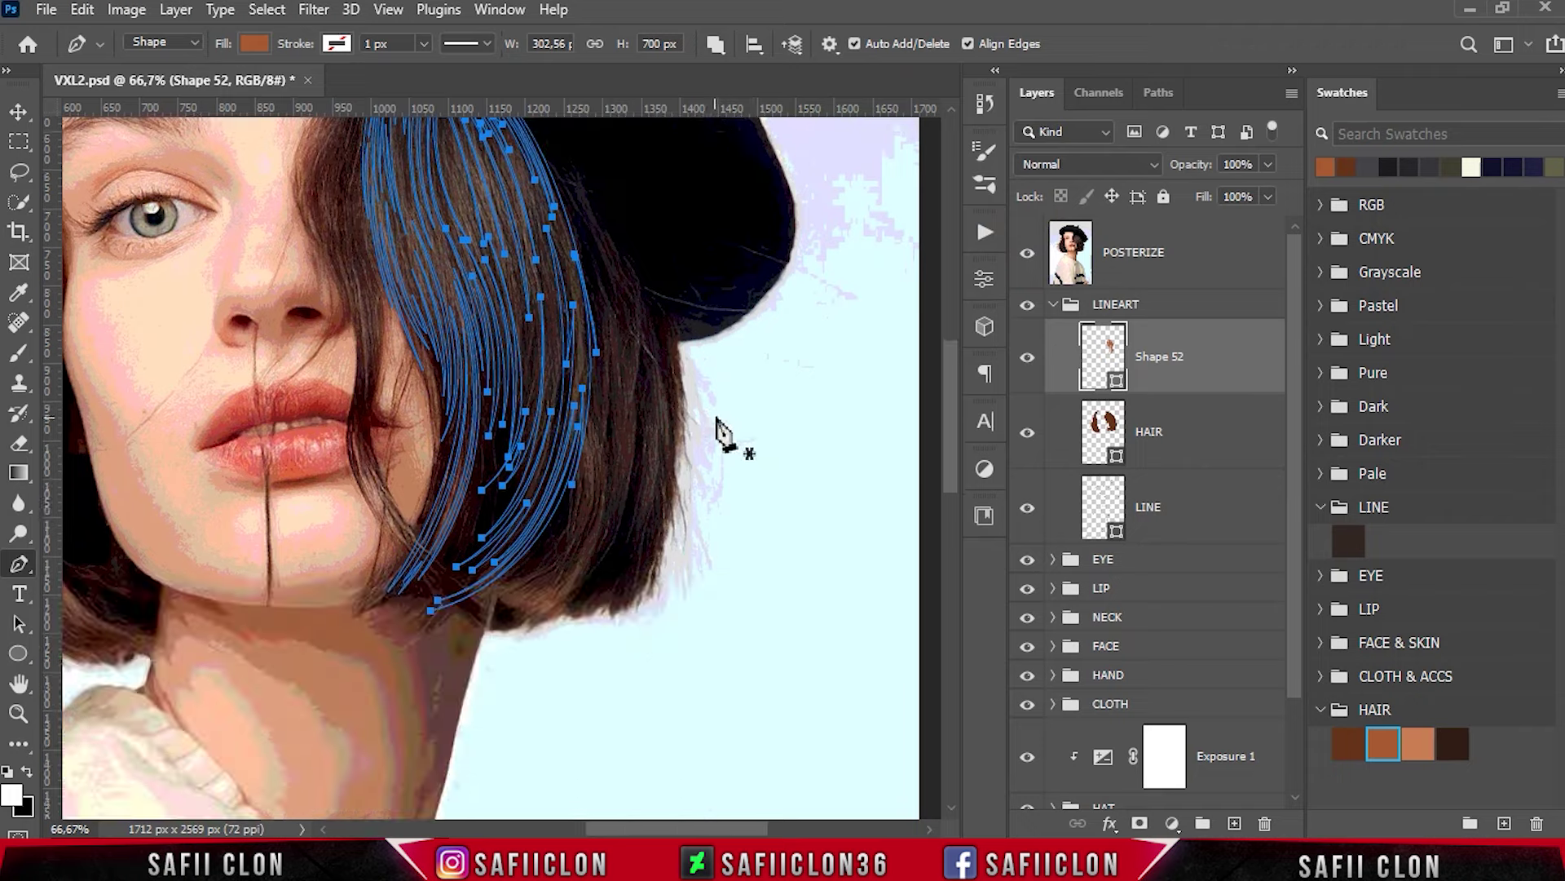
key("ctrl+plus")
Draw a new strand shape curving down the bob toward the chin.
left_click(628, 401)
mouse_move(562, 582)
left_mouse_down()
mouse_move(523, 617)
mouse_move(353, 688)
left_mouse_up()
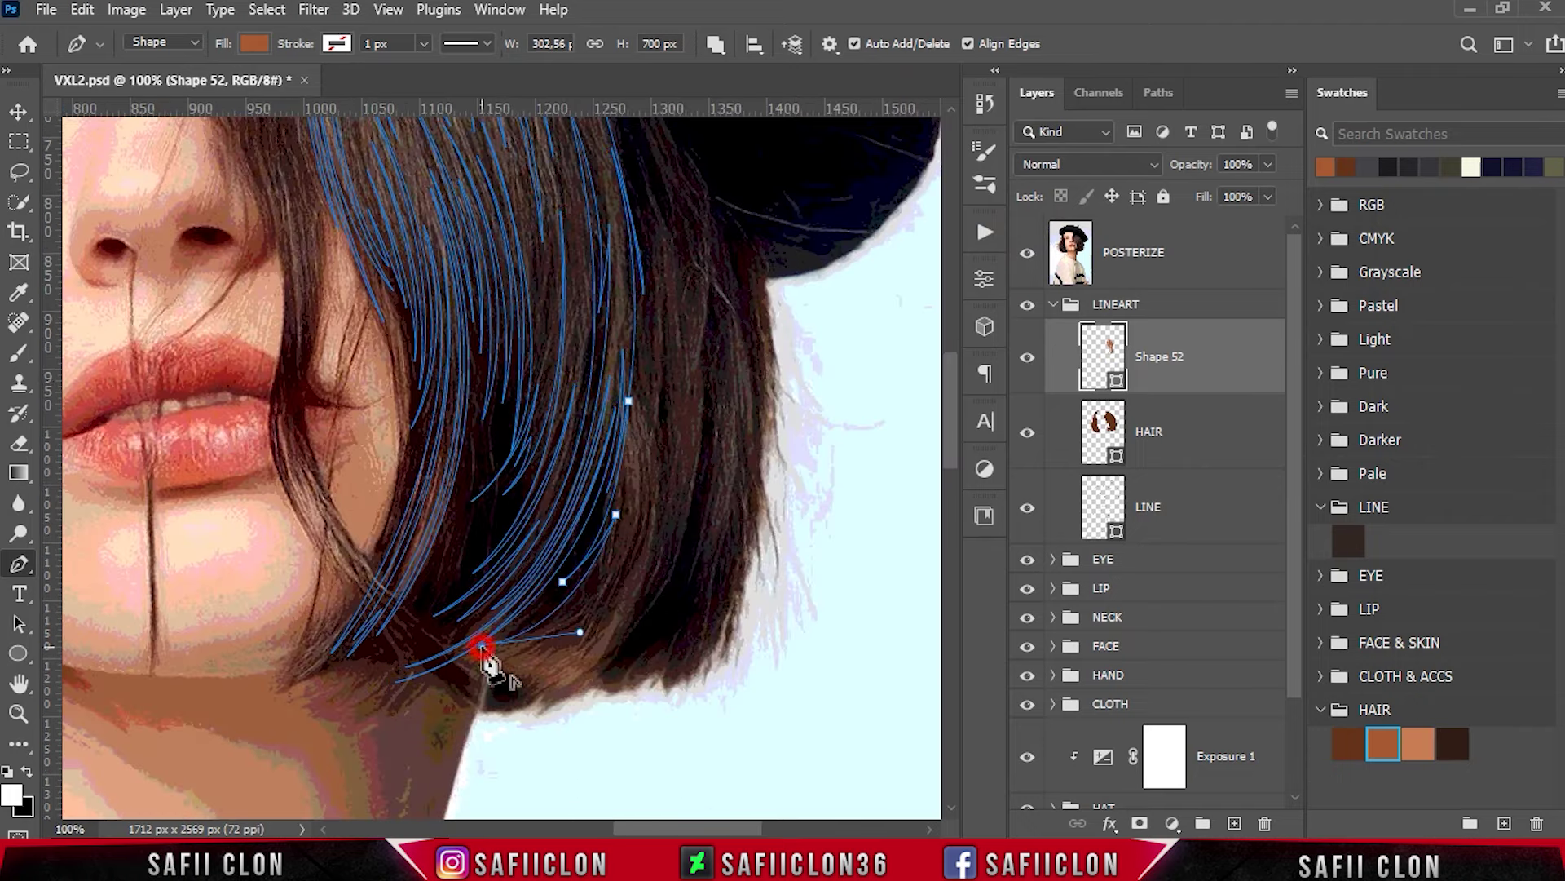
left_click_drag(534, 648, 576, 632)
left_click(607, 587)
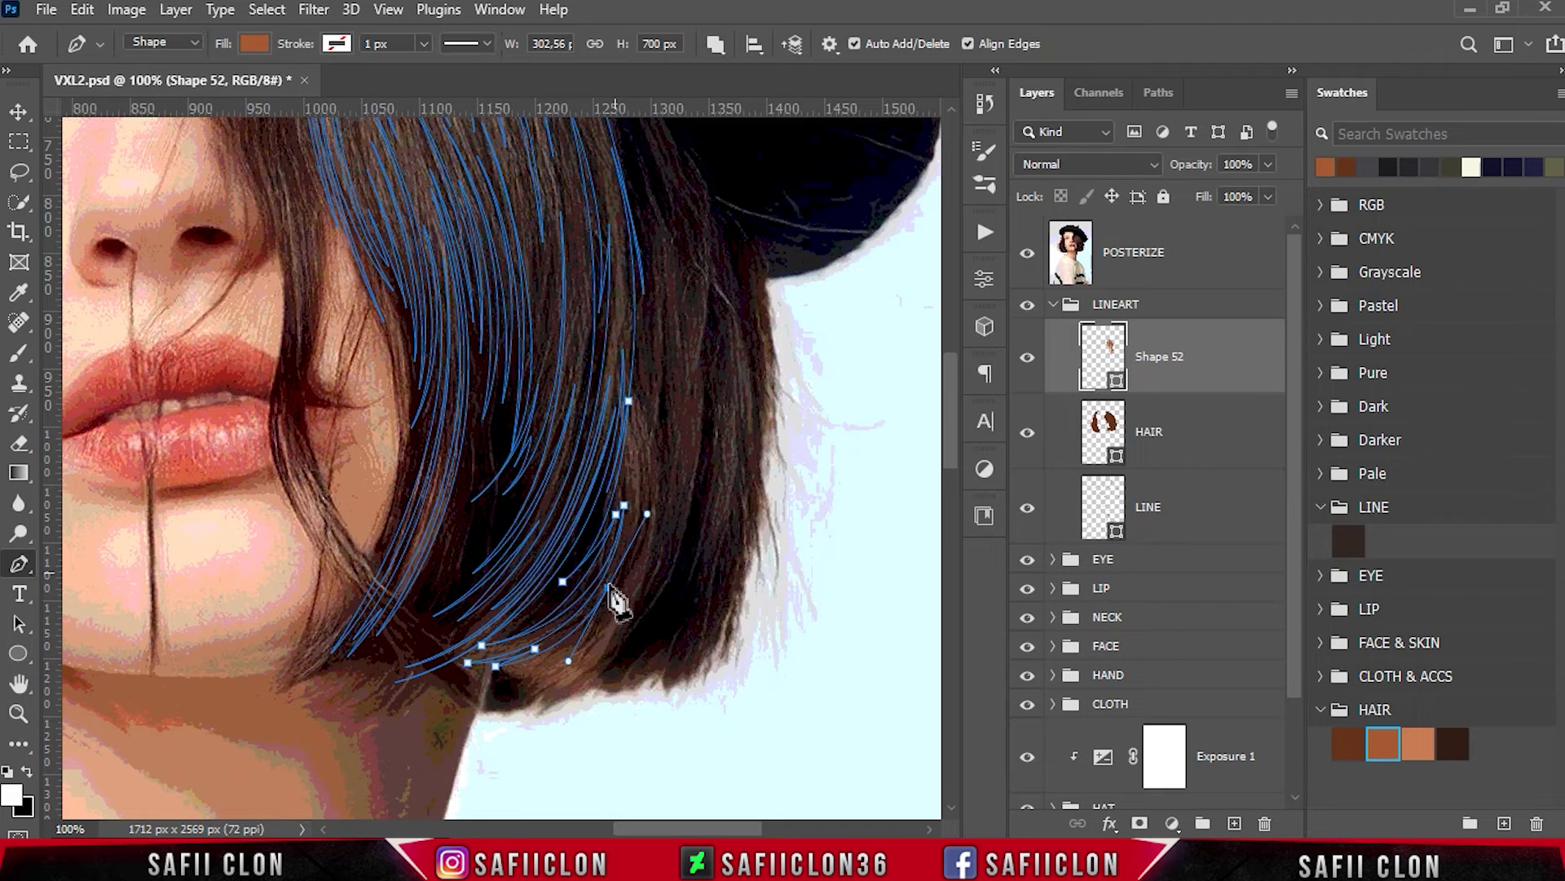
left_click_drag(647, 487, 658, 326)
left_click(647, 488, "alt")
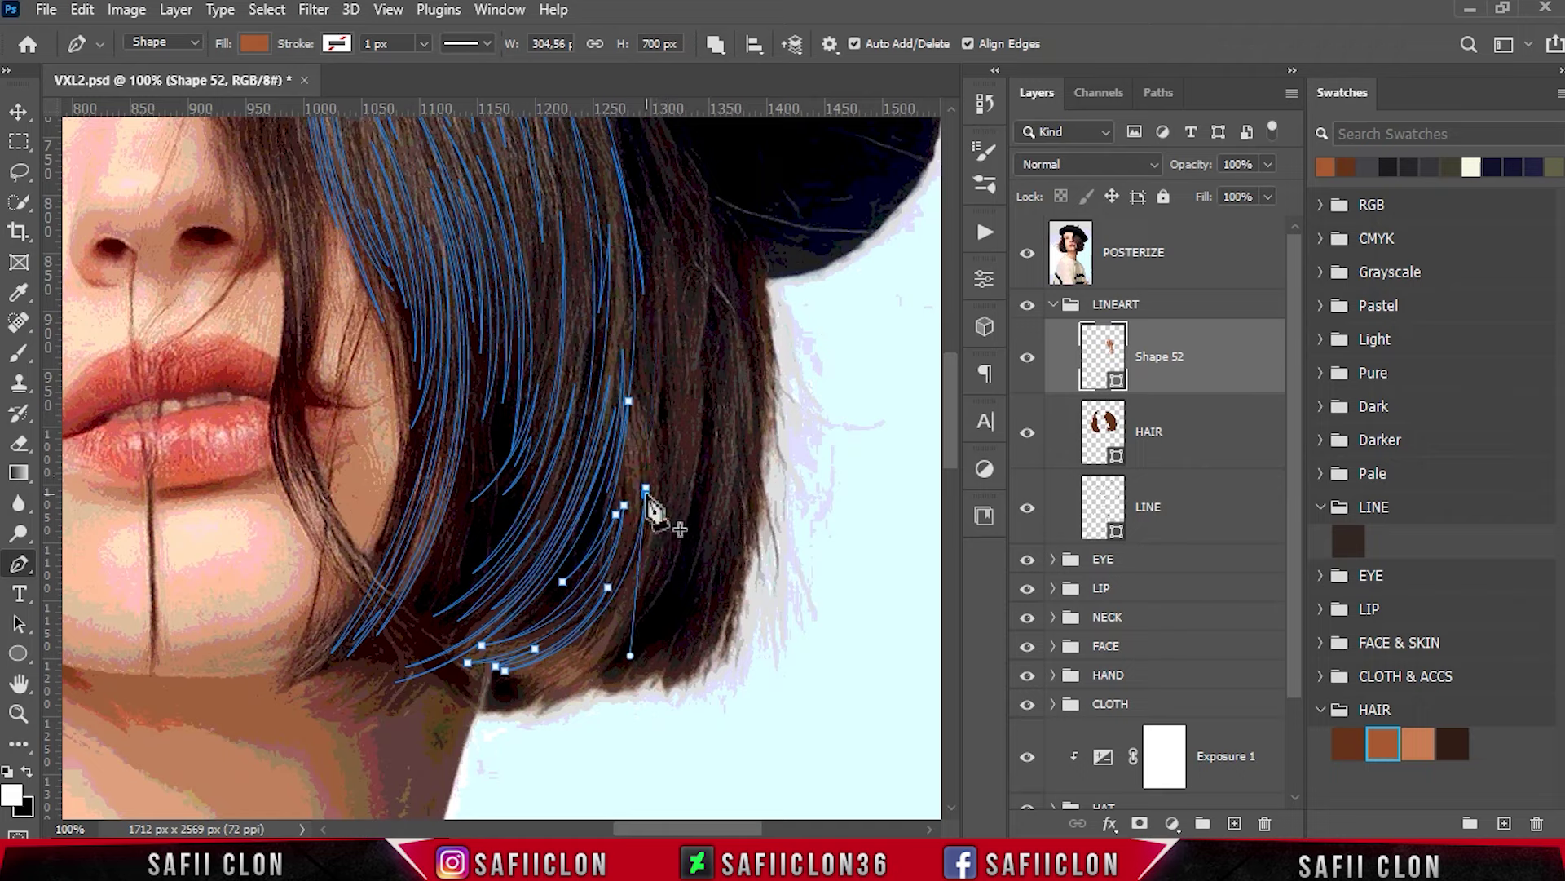
left_click_drag(510, 676, 646, 655)
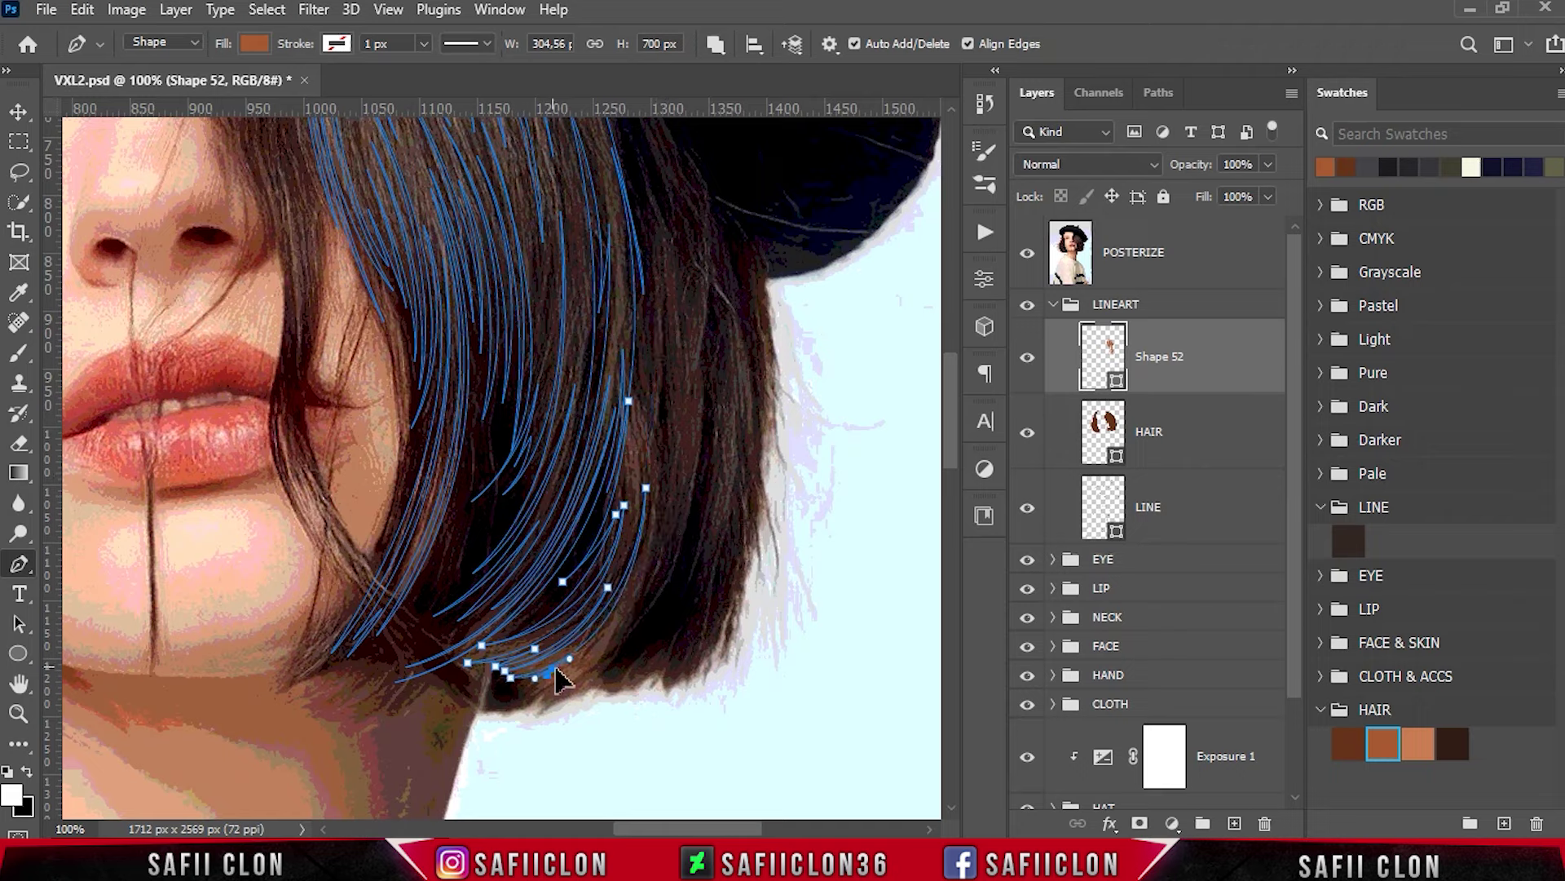
left_click(659, 466)
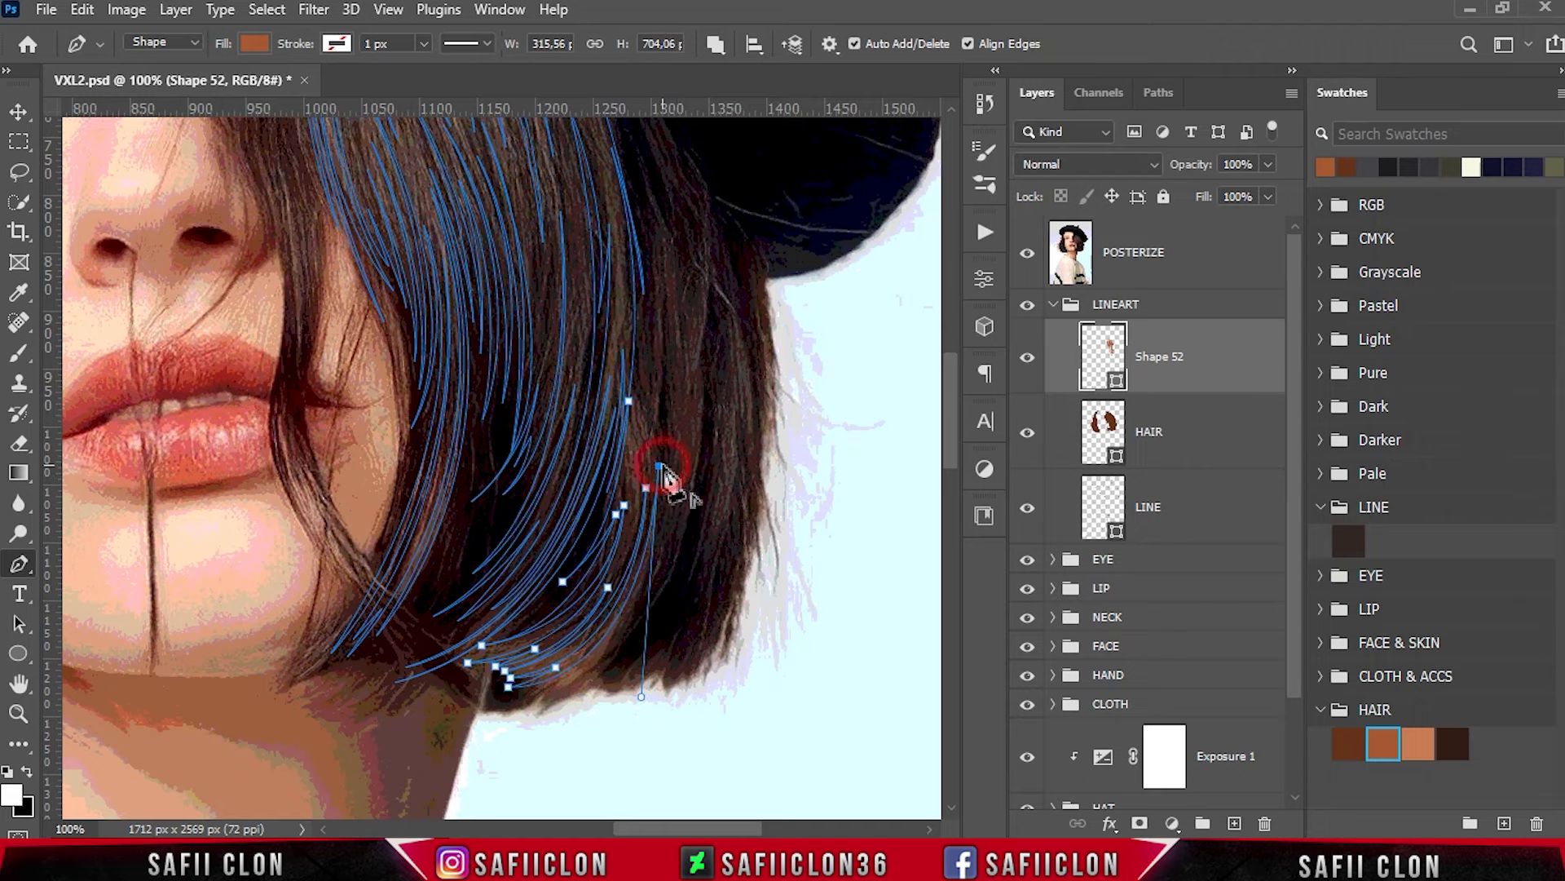
left_click_drag(528, 695, 389, 747)
Start two more strands along the hair edge, undoing a stray straight point.
left_click(666, 362)
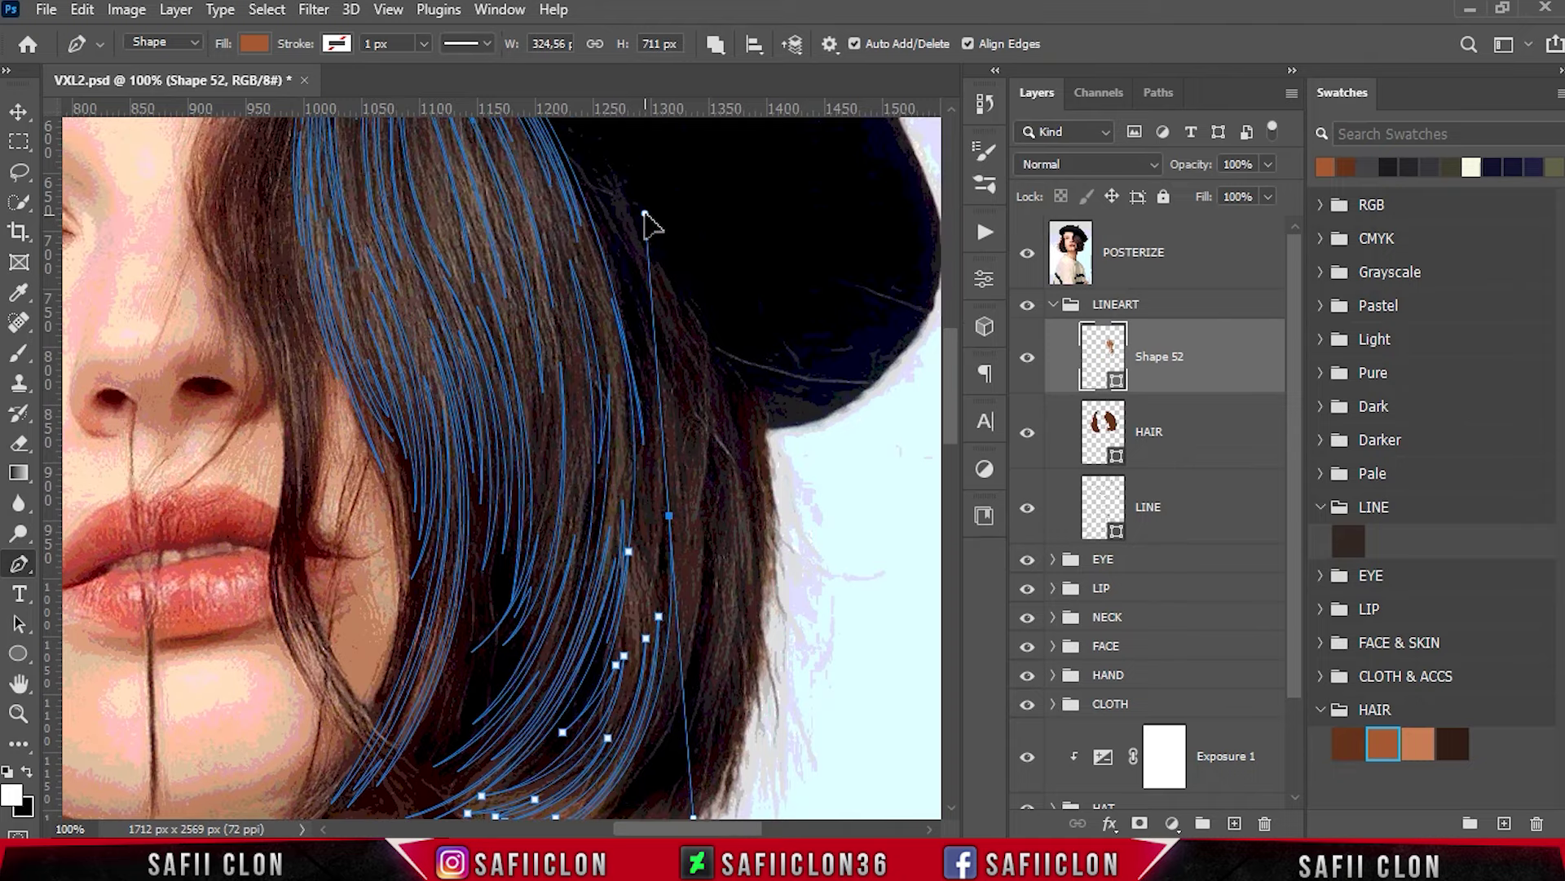
left_click(693, 652)
key("ctrl+z")
left_click_drag(535, 685, 353, 758)
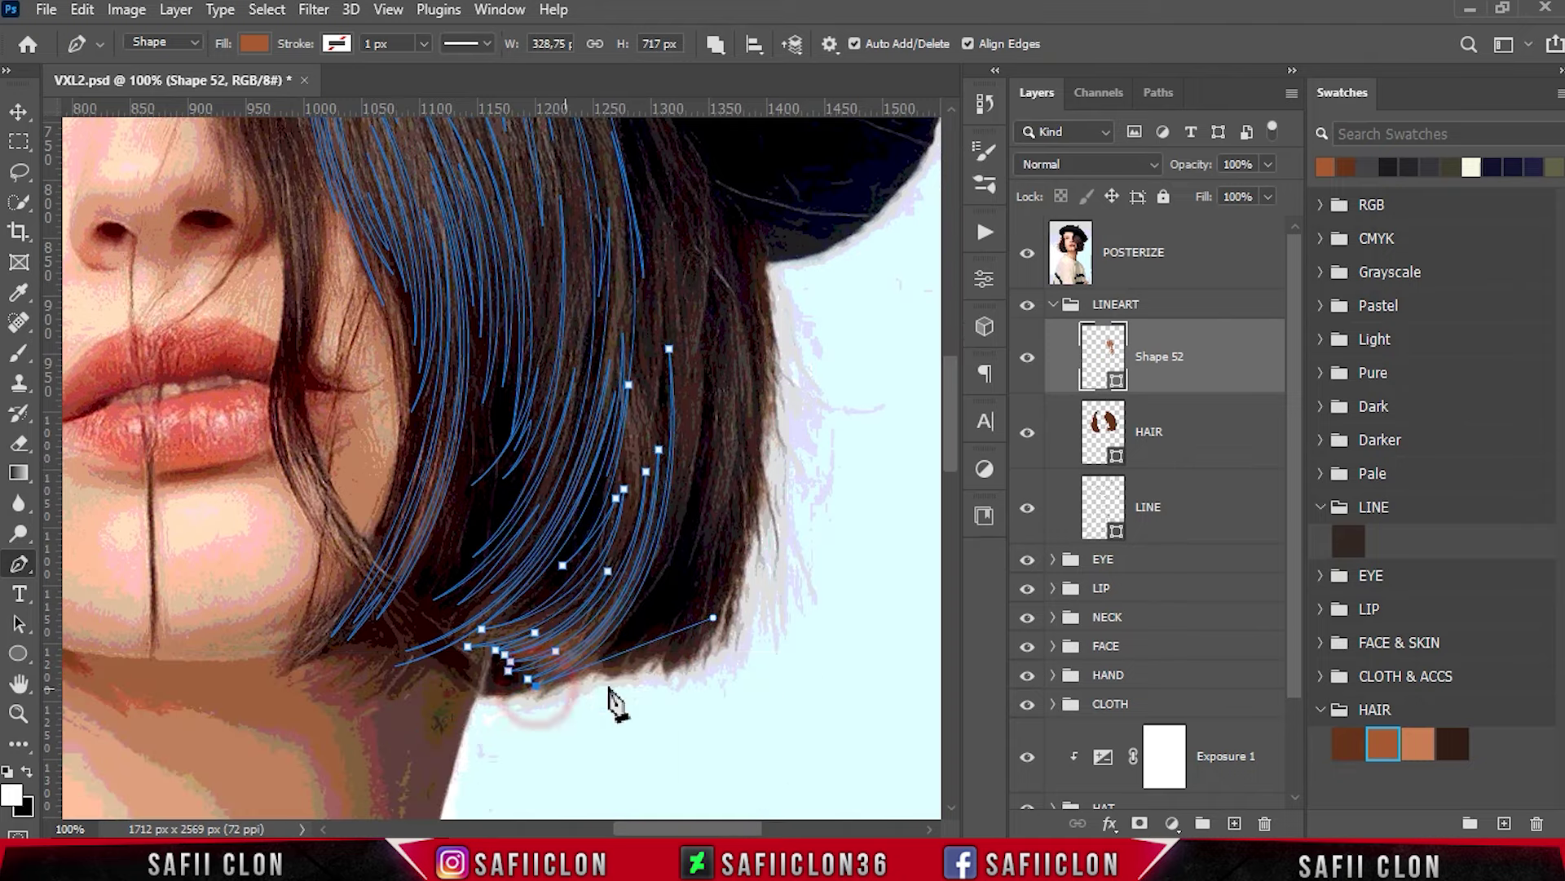
left_click(683, 415)
left_click_drag(630, 624, 569, 695)
scroll(699, 548, "up", 2)
left_click_drag(703, 418, 707, 634)
scroll(700, 540, "up", 2)
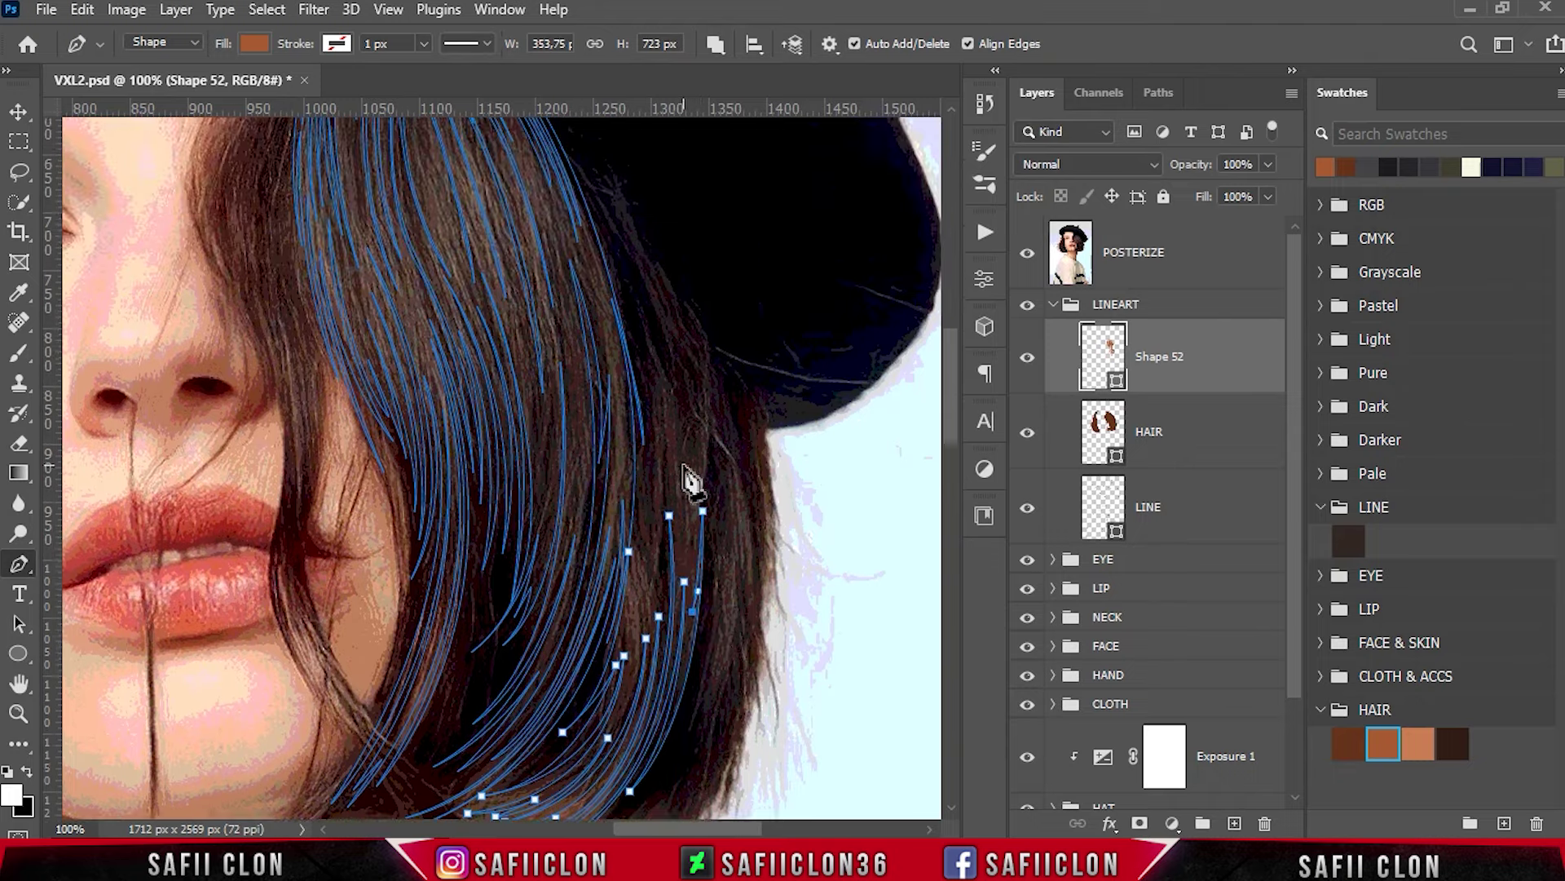
Curve a strand along the outer hair up toward the hat.
left_click_drag(680, 398, 639, 261)
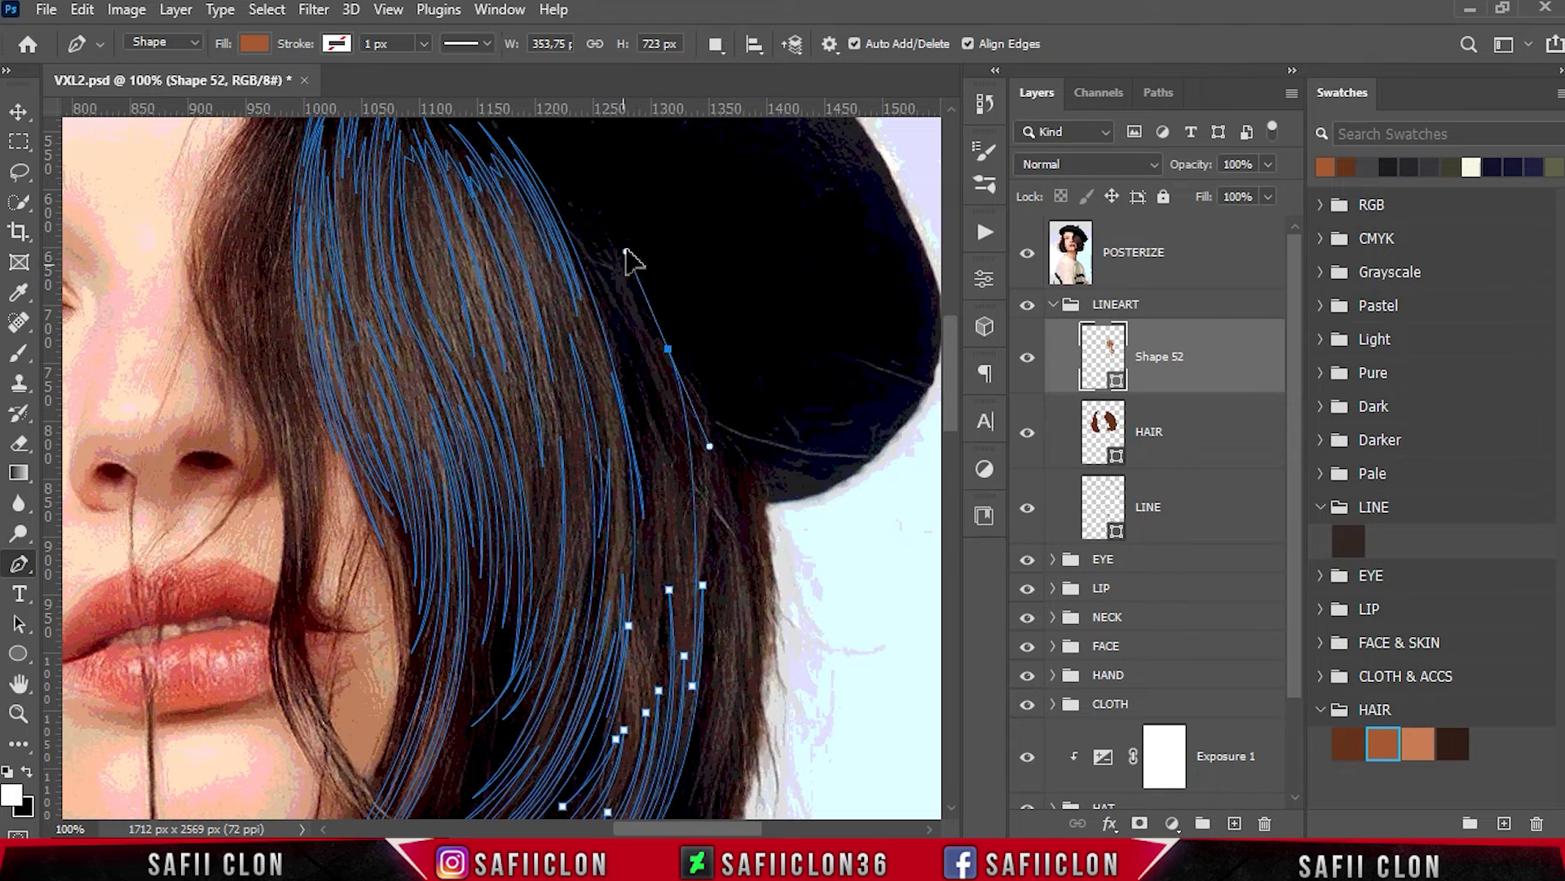
left_click_drag(692, 565, 674, 621)
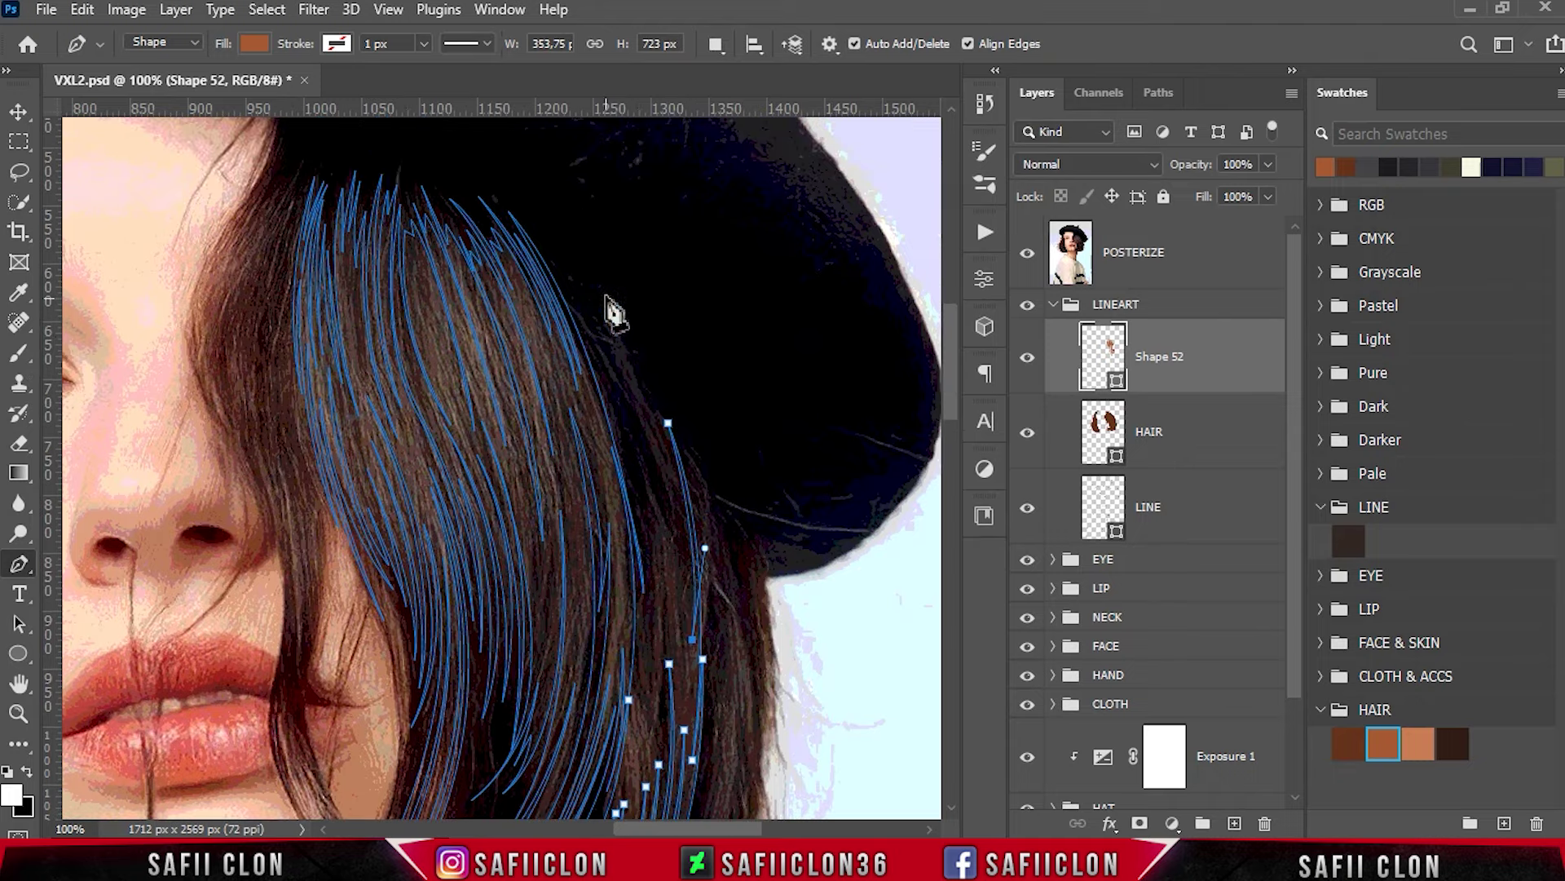
scroll(619, 309, "up", 2)
left_click_drag(599, 381, 495, 169)
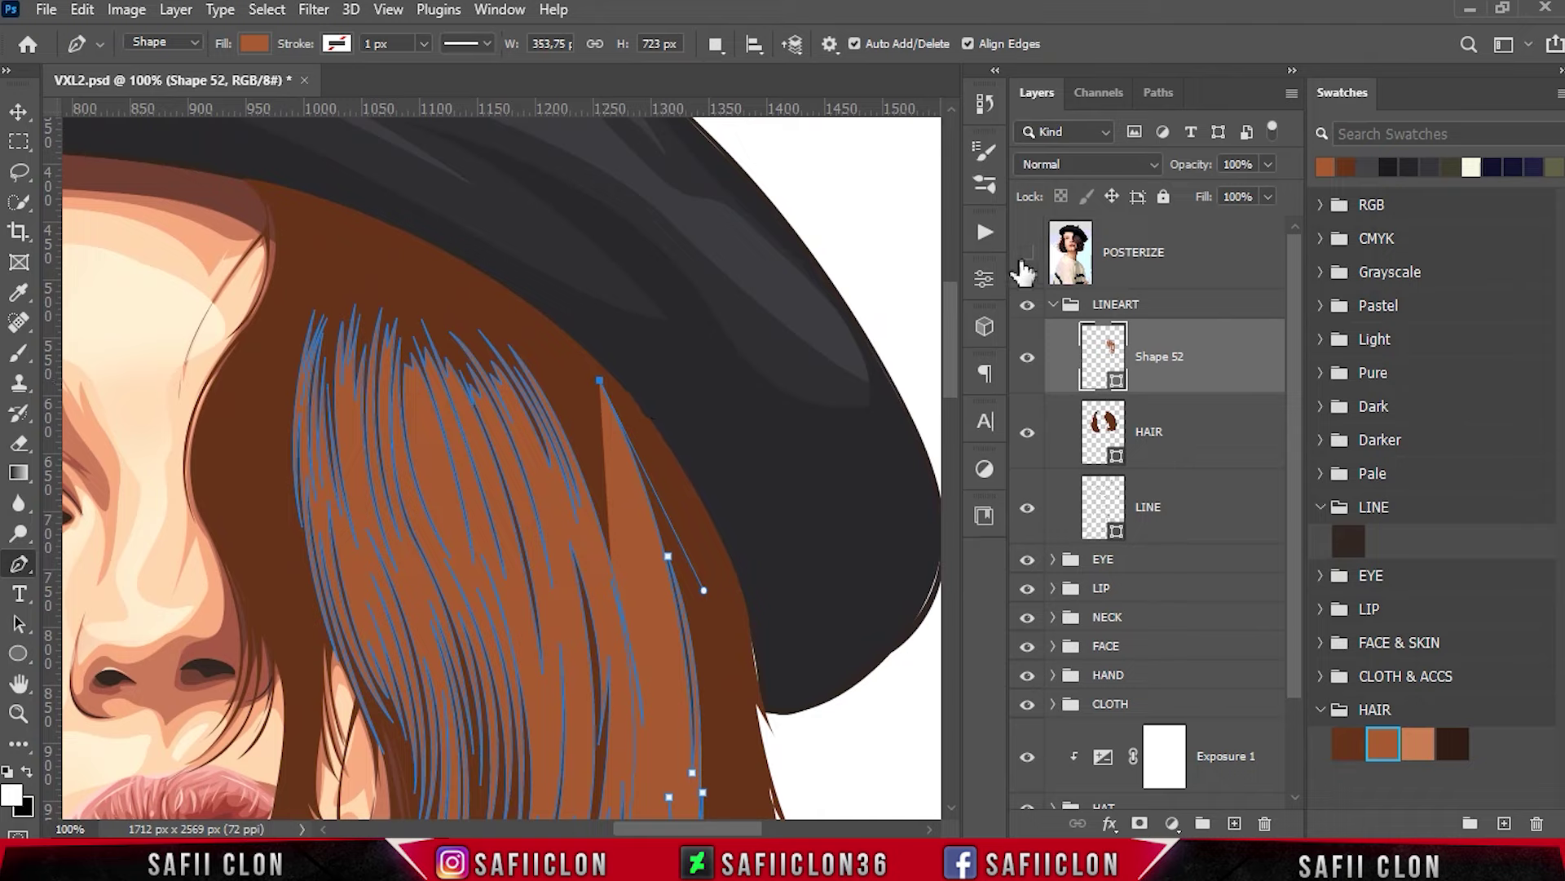
With POSTERIZE showing, trace another strand from a curved top down to its lower curve.
left_click(1028, 252)
scroll(652, 408, "down", 3)
left_click_drag(668, 314, 668, 302)
left_click(671, 388)
scroll(661, 425, "up", 1)
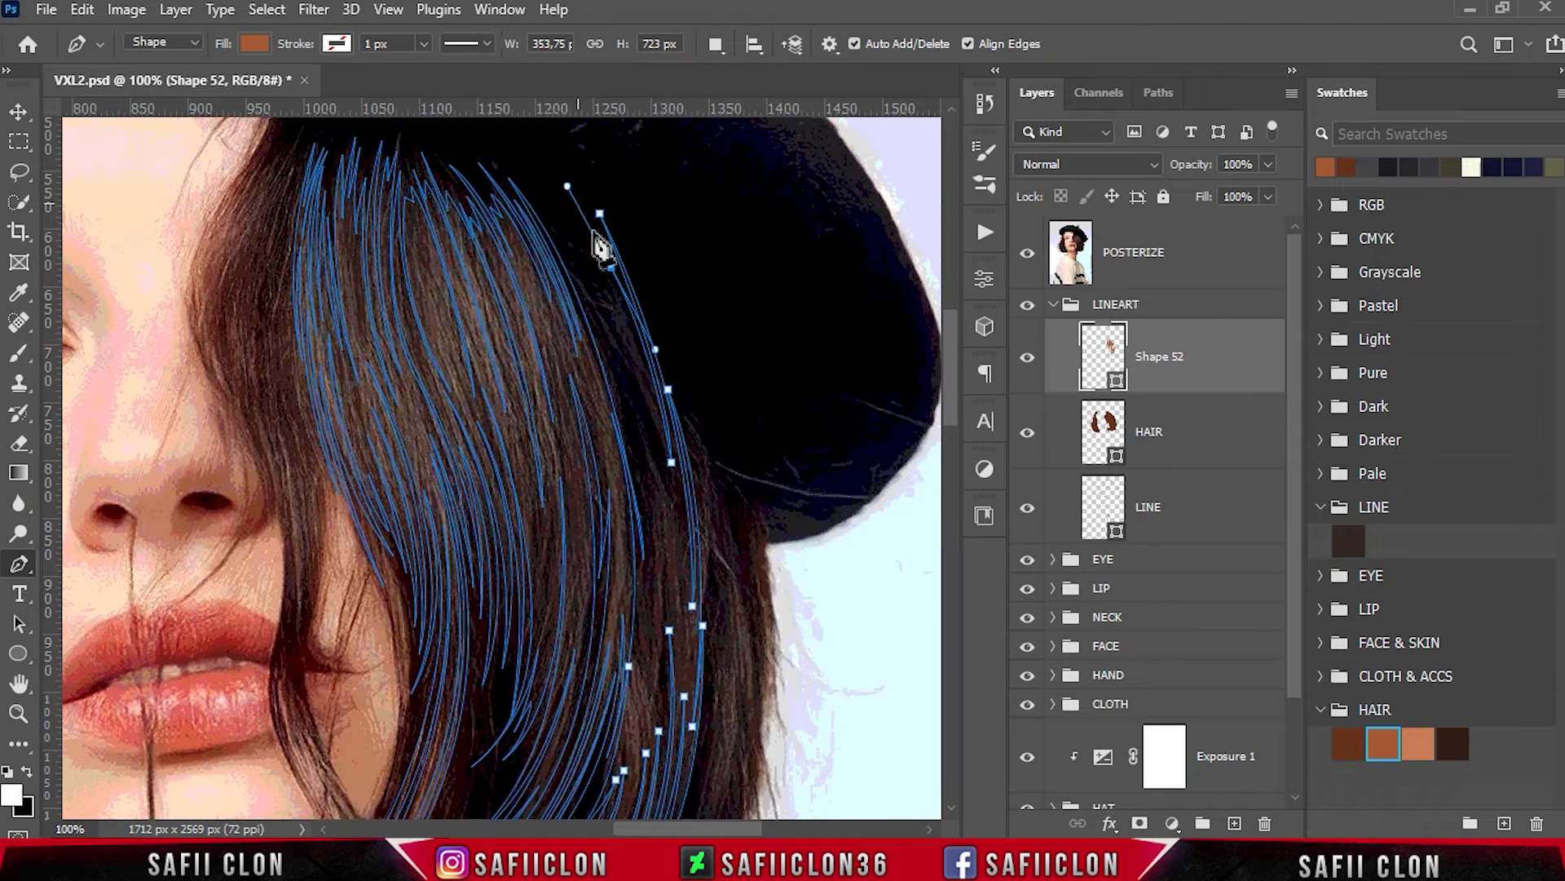
left_click_drag(576, 236, 534, 194)
left_click(611, 295)
scroll(619, 367, "down", 1)
left_click(648, 593)
scroll(571, 375, "up", 2)
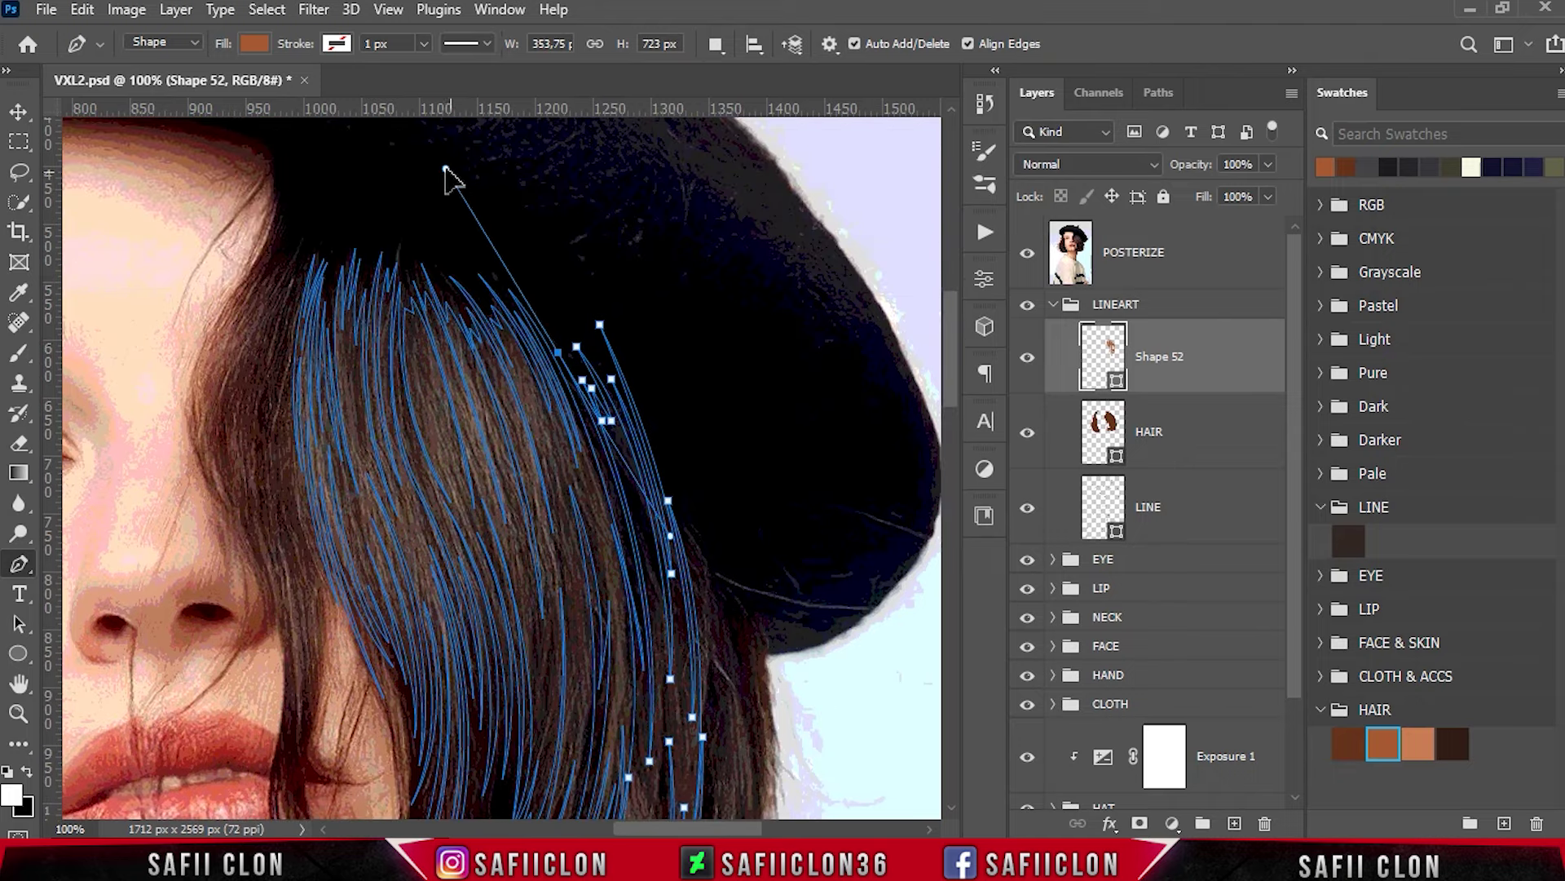
scroll(632, 407, "down", 3)
mouse_move(646, 520)
left_mouse_down()
mouse_move(640, 431)
mouse_move(632, 604)
left_mouse_up()
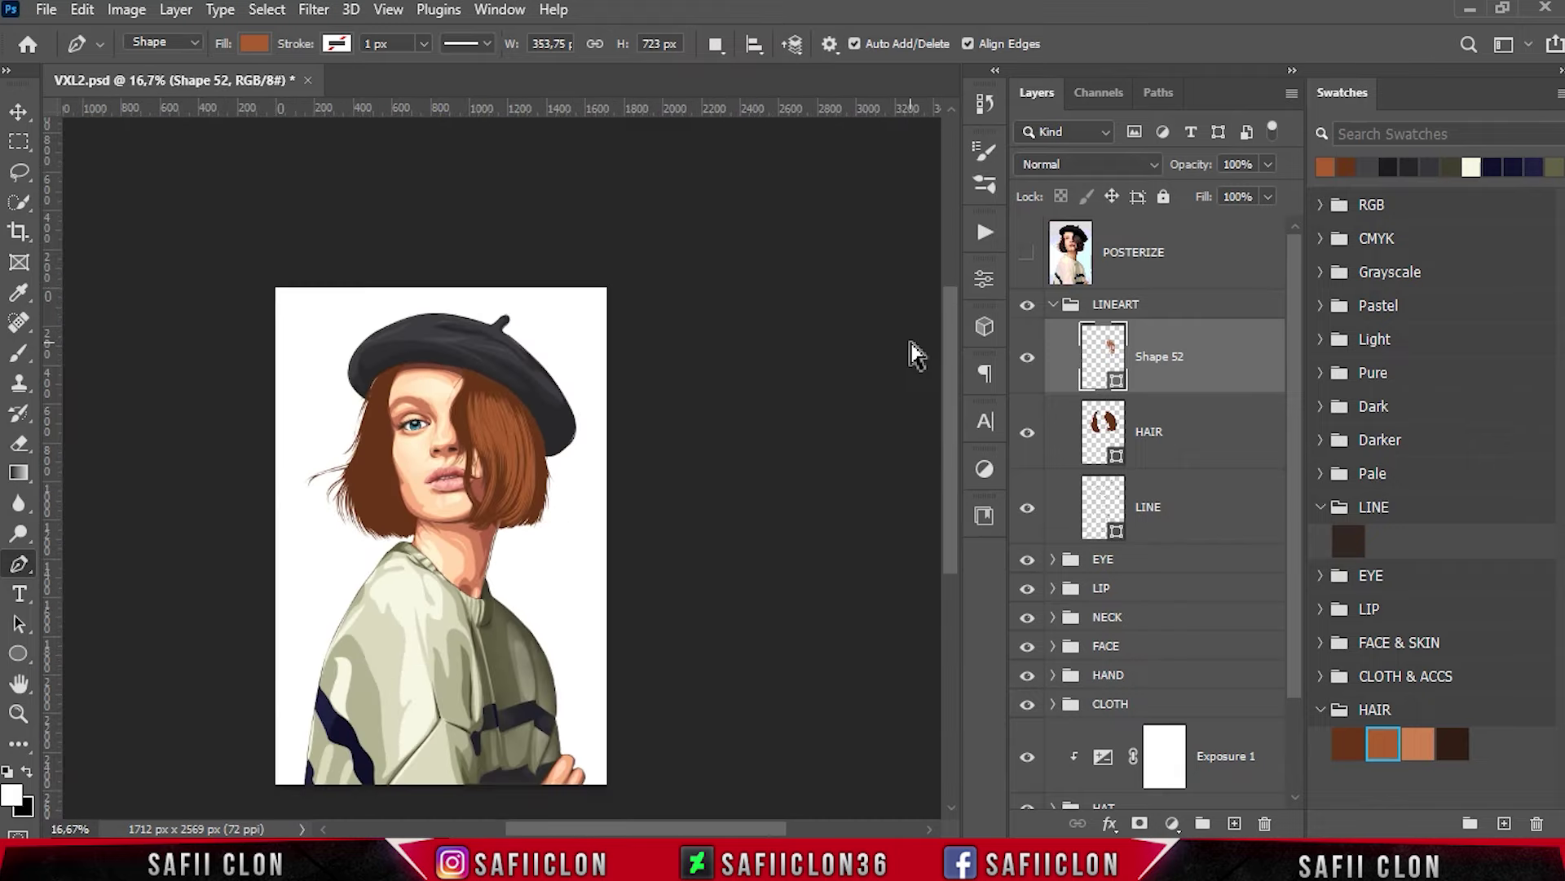
Show POSTERIZE and the strand outlines, zoom to 100% on the right hair, and deselect the path.
key("ctrl+plus")
key("ctrl+plus")
key("ctrl+plus")
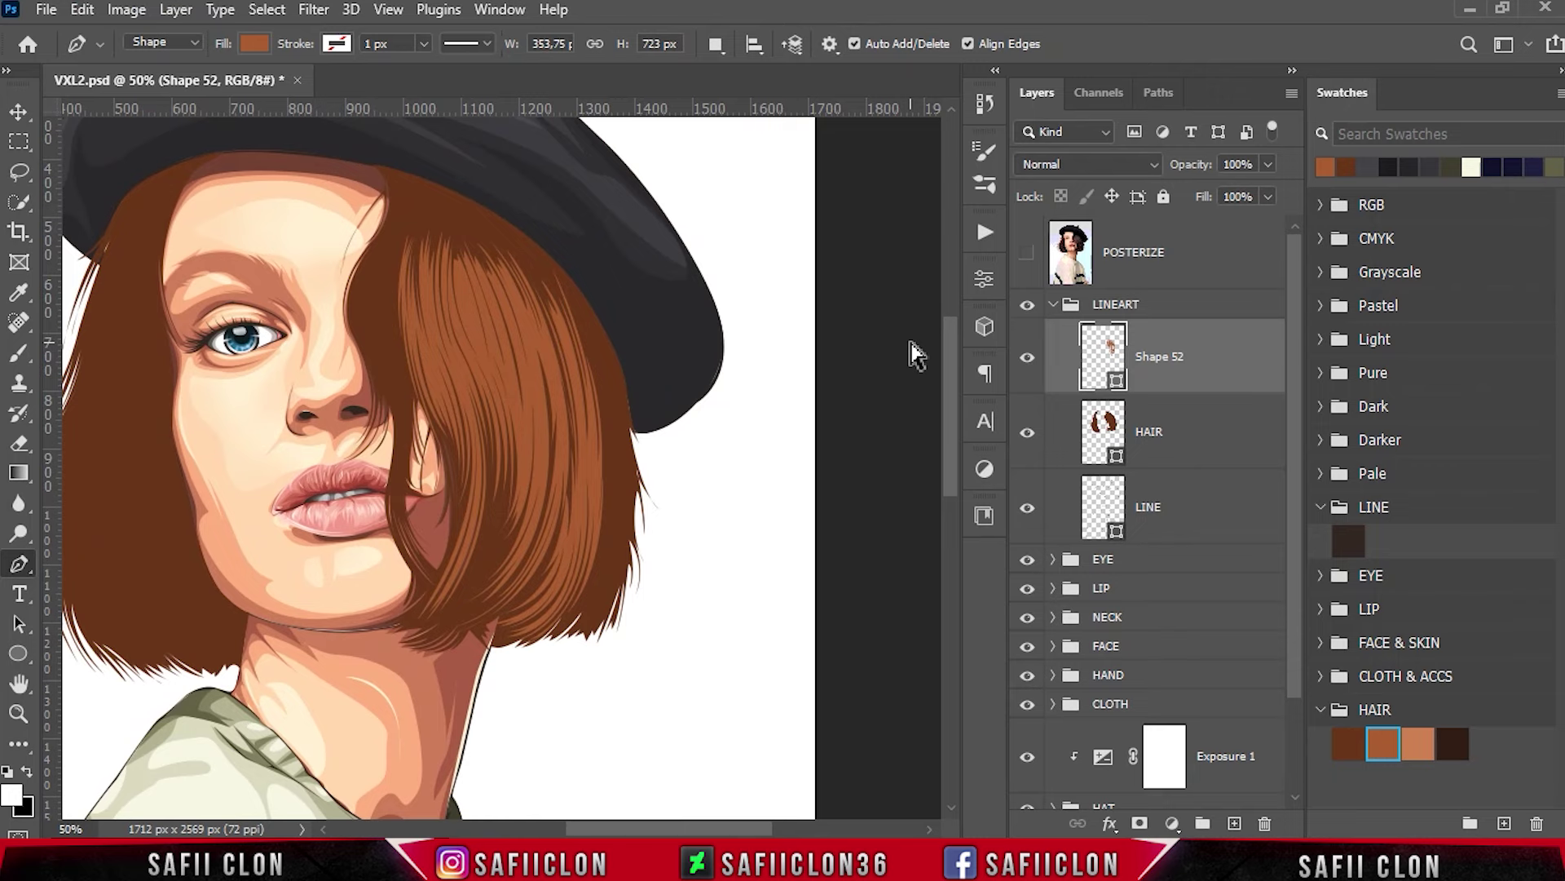
key("ctrl+h")
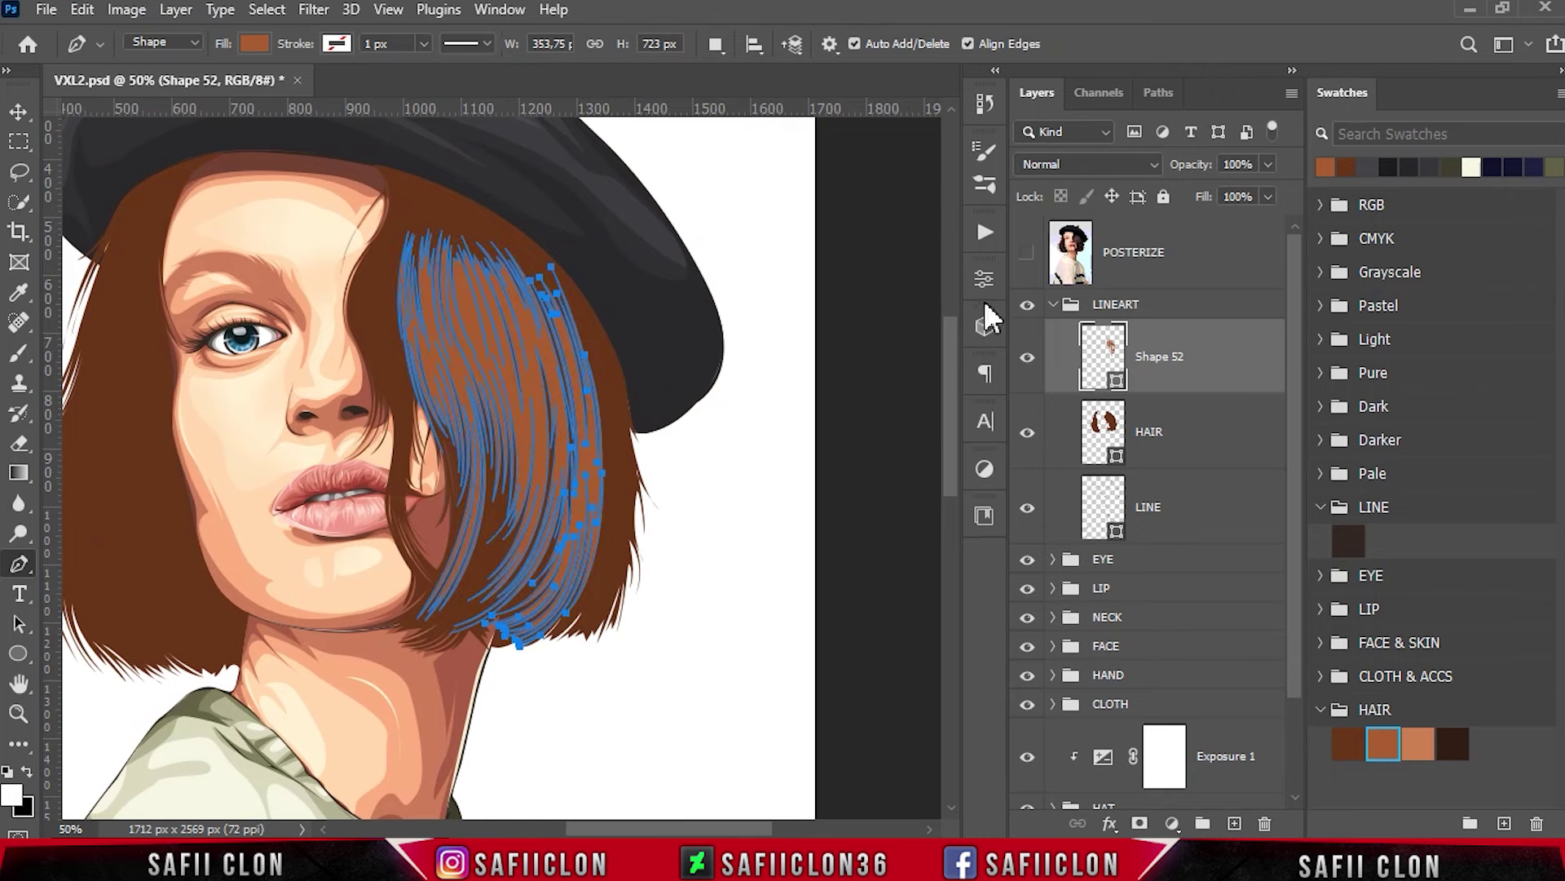
left_click(1027, 255)
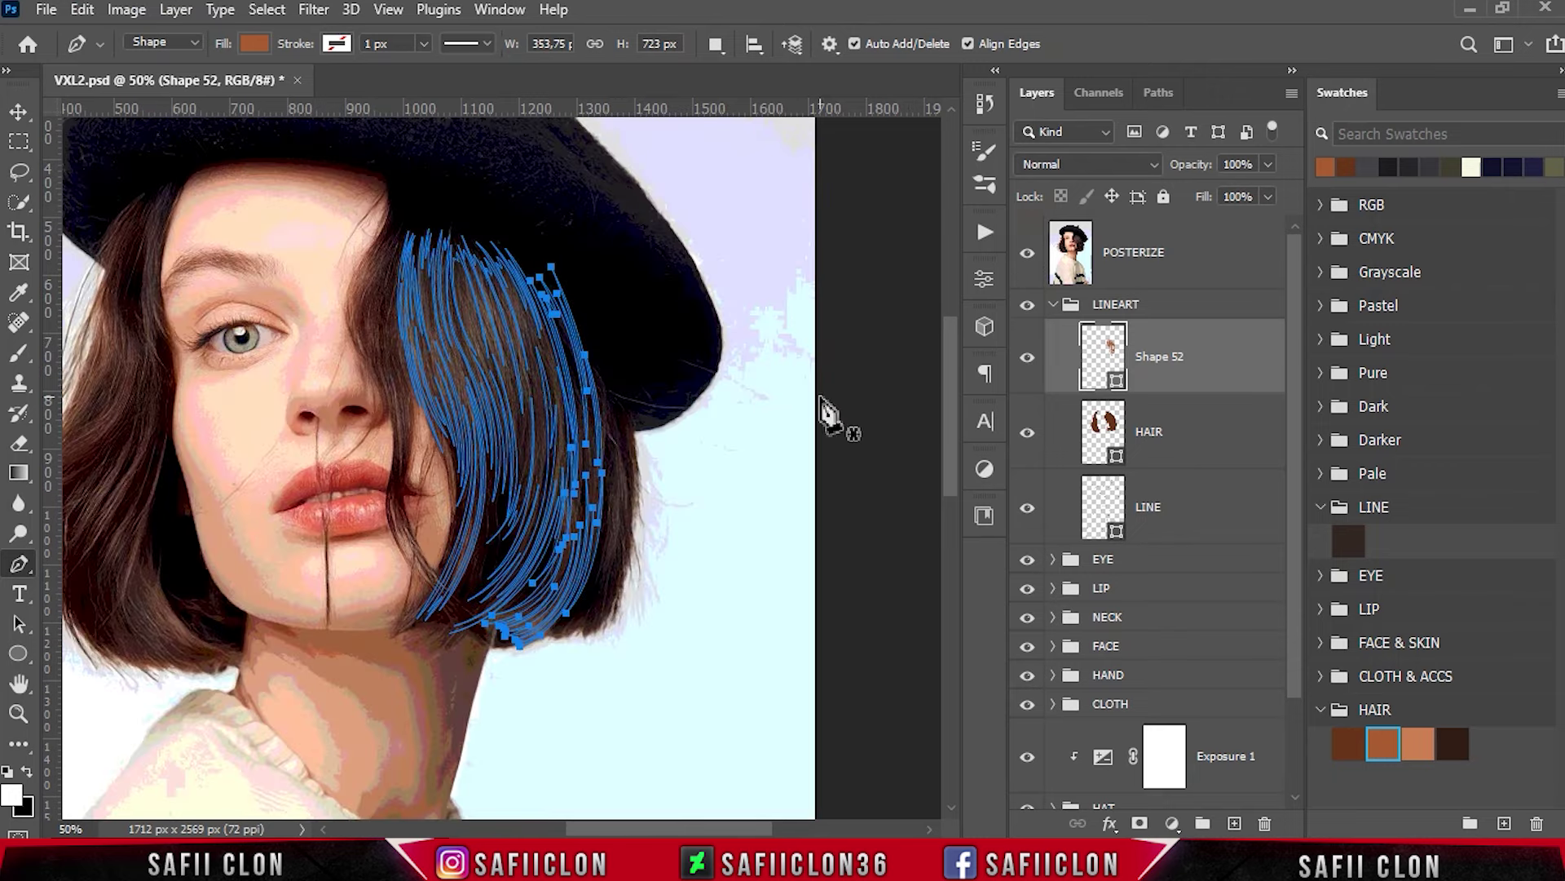
key("ctrl+plus")
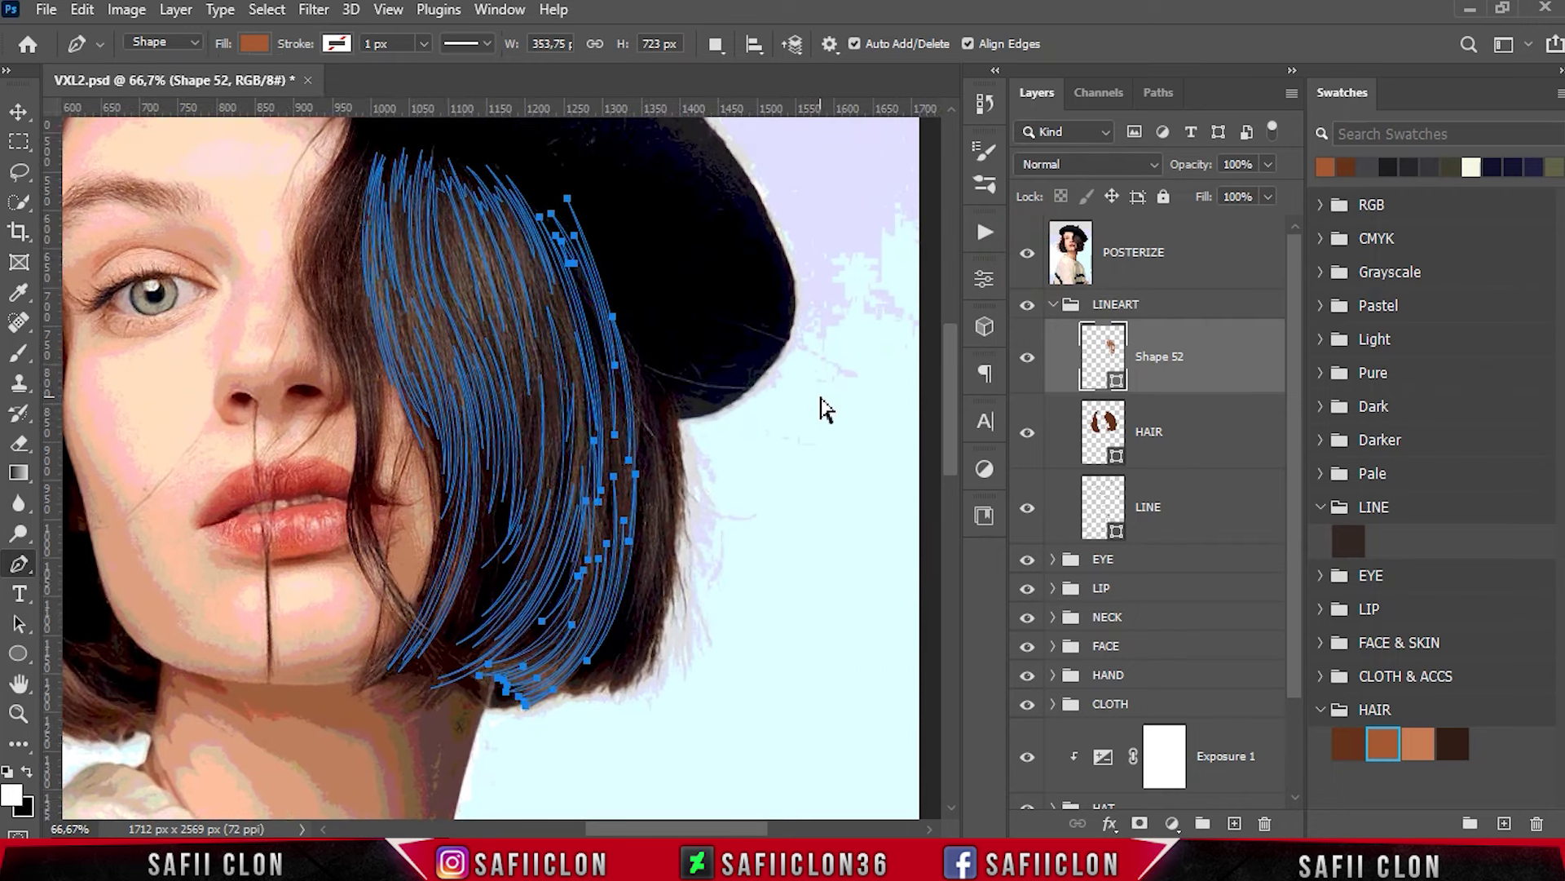
key("ctrl+plus")
key("Escape")
scroll(754, 437, "down", 1)
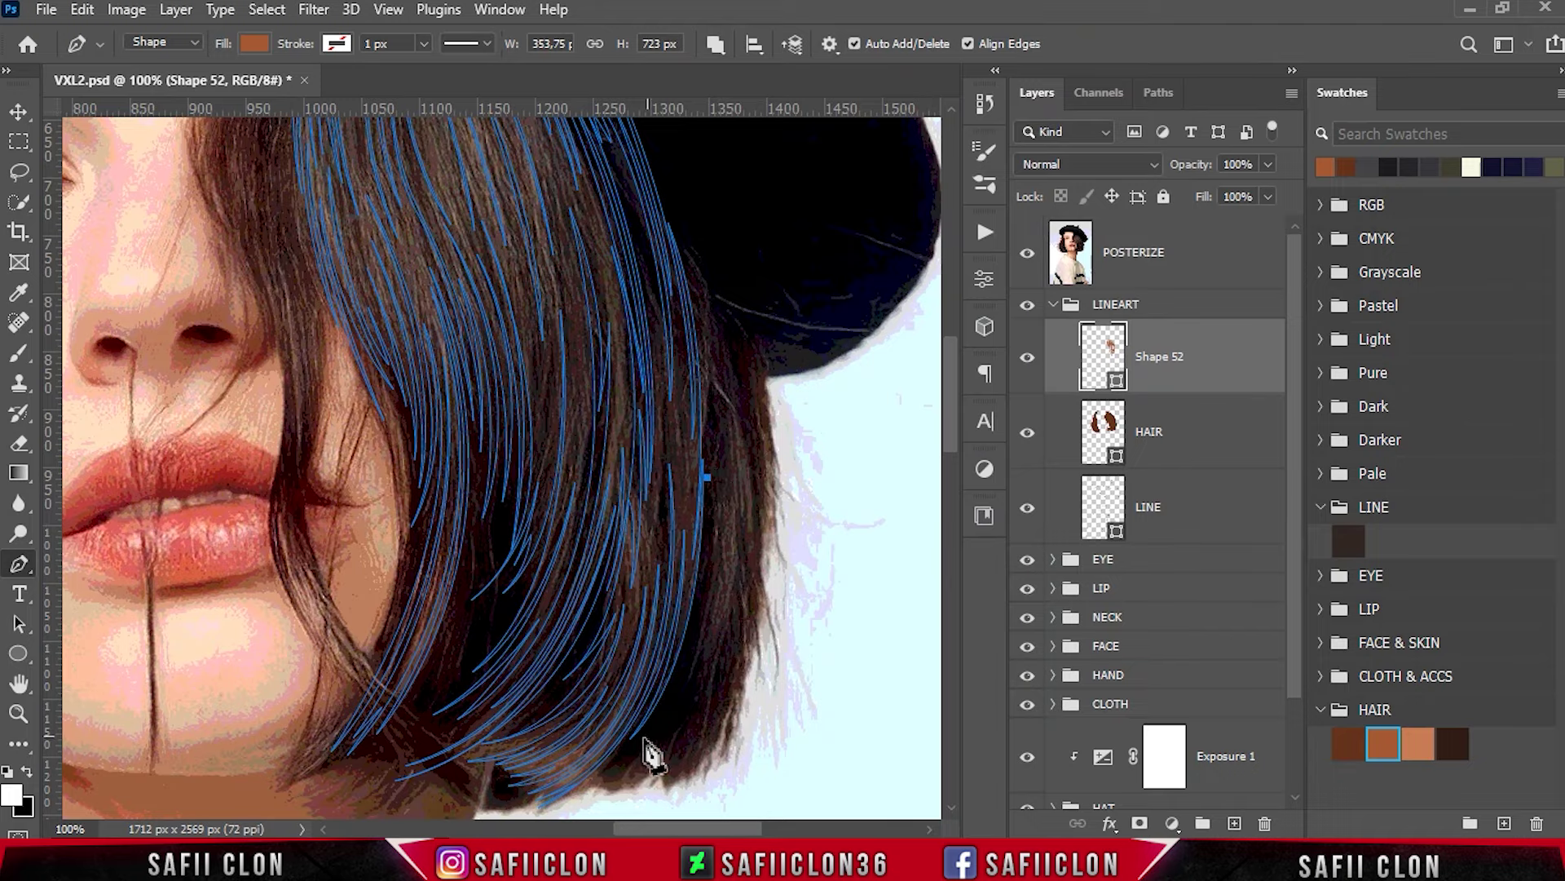
Draw a strand down the bob's right edge with curved anchors toward the tips.
mouse_move(616, 771)
left_mouse_down()
mouse_move(520, 748)
mouse_move(515, 764)
left_mouse_up()
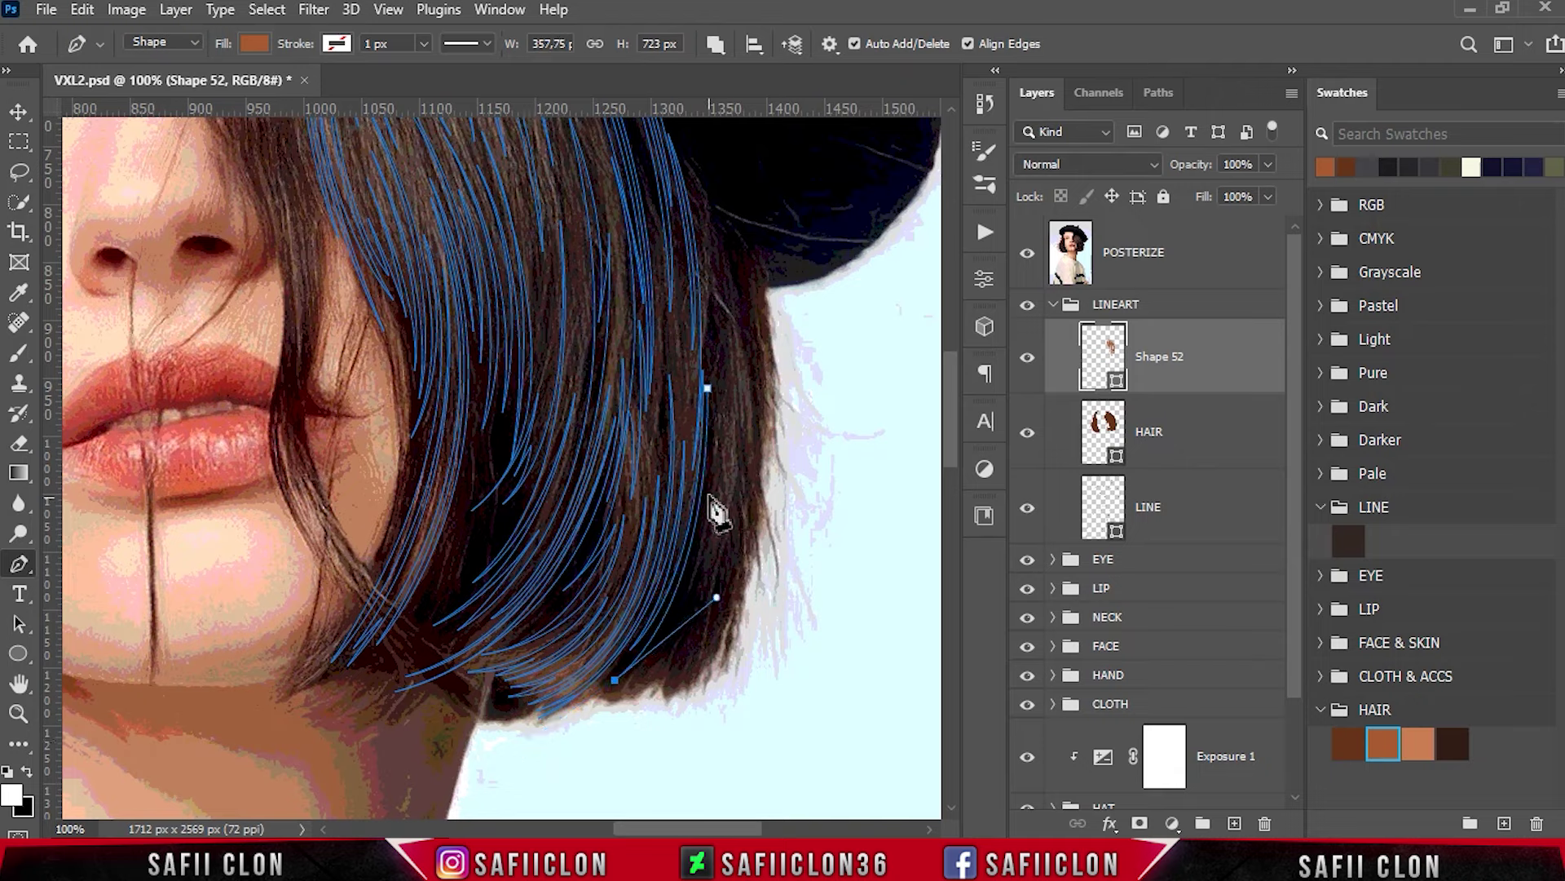
left_click(711, 471)
left_click_drag(601, 702, 517, 772)
left_click(602, 701, "alt")
left_click(715, 500)
left_click_drag(612, 703, 586, 730)
left_click(713, 551)
left_click_drag(656, 702, 657, 730)
left_click(678, 682)
left_click(702, 691)
Extend the right-edge strand upward to the hat brim with smooth curves.
left_click_drag(722, 394, 739, 573)
left_click(715, 662)
left_click_drag(719, 673, 728, 671)
mouse_move(741, 558)
left_mouse_down()
mouse_move(741, 534)
mouse_move(750, 604)
left_mouse_up()
left_click(746, 388)
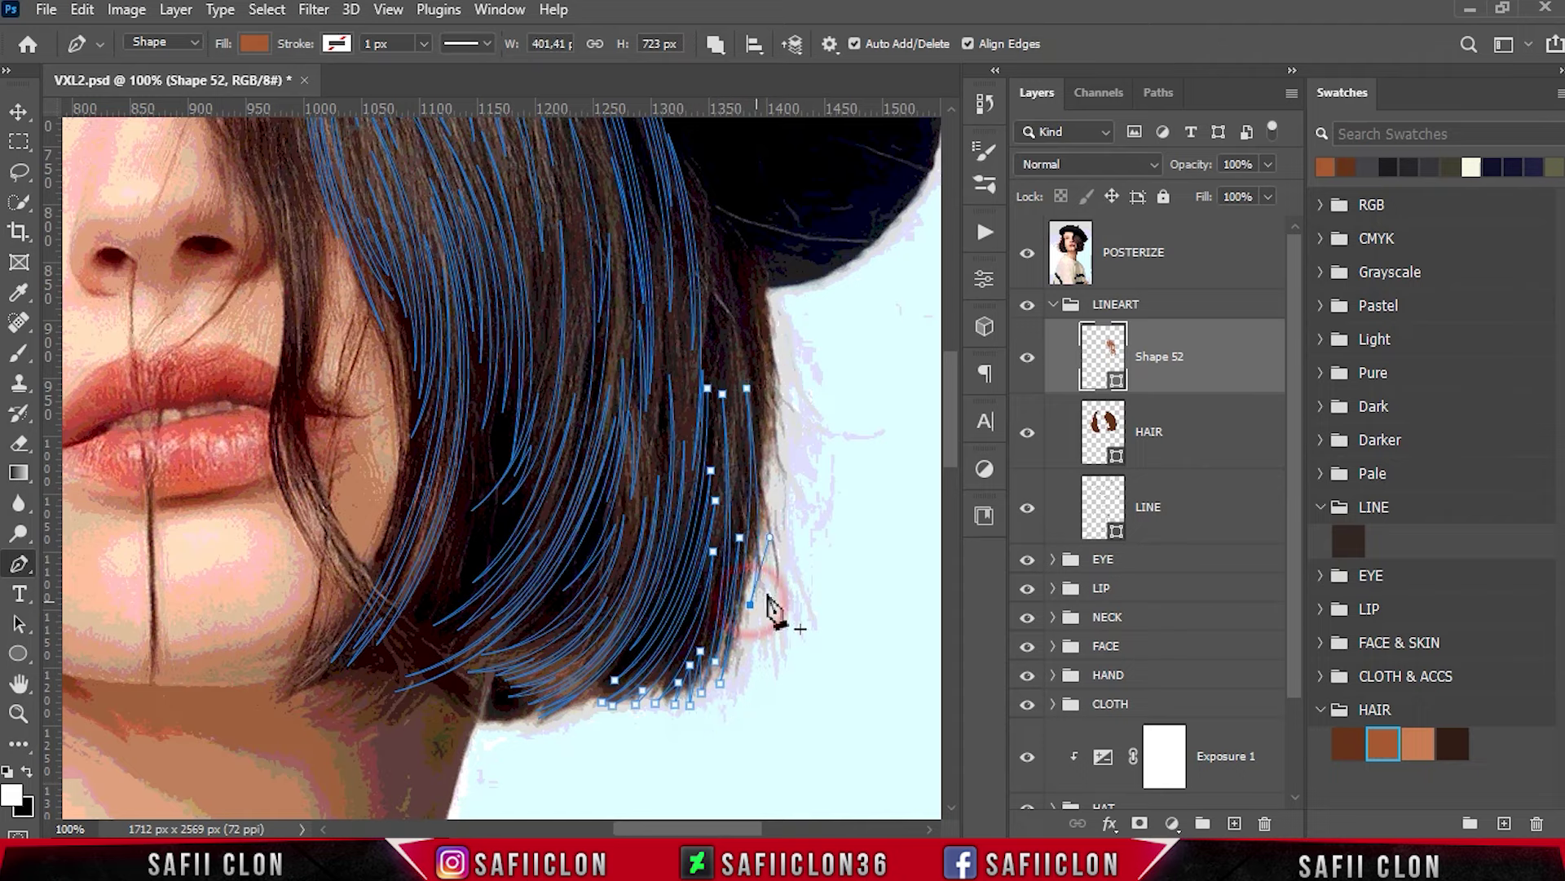
left_click_drag(752, 364, 752, 326)
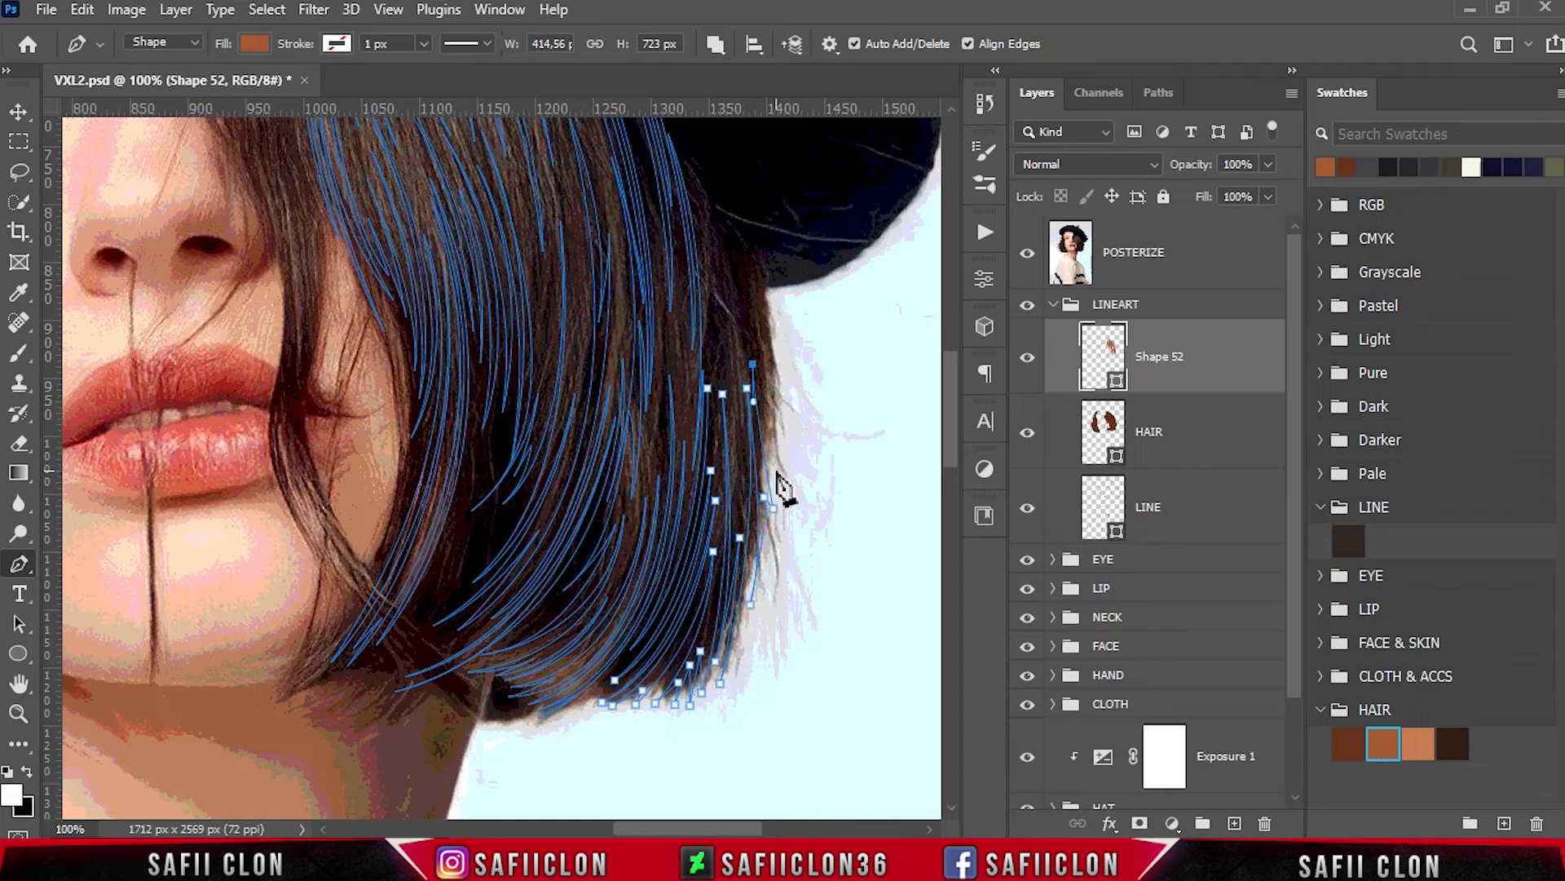
left_click(773, 473)
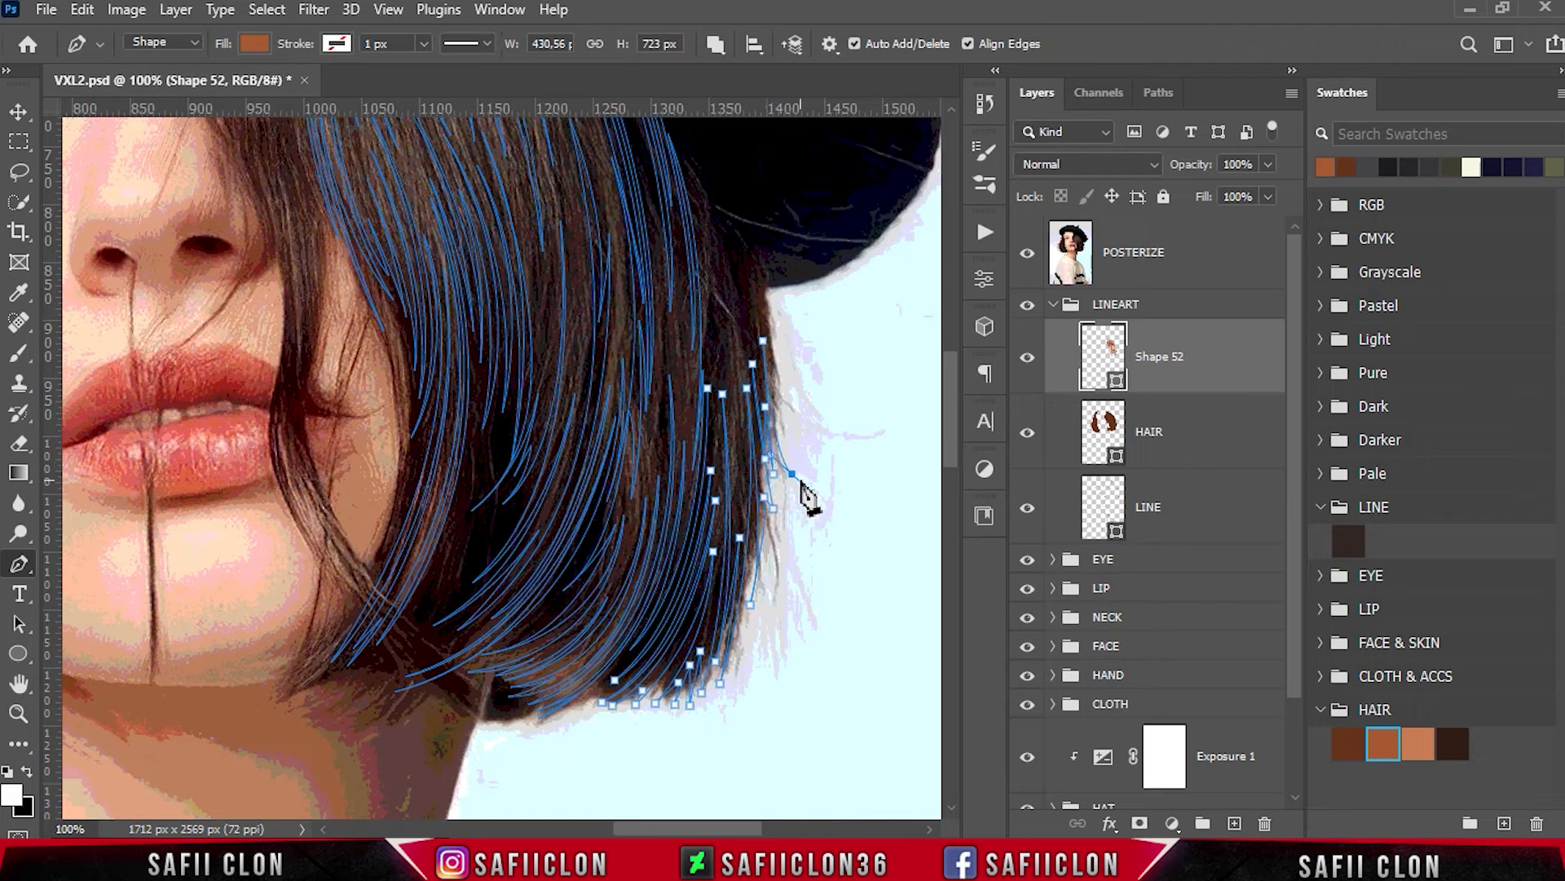
left_click_drag(757, 300, 743, 256)
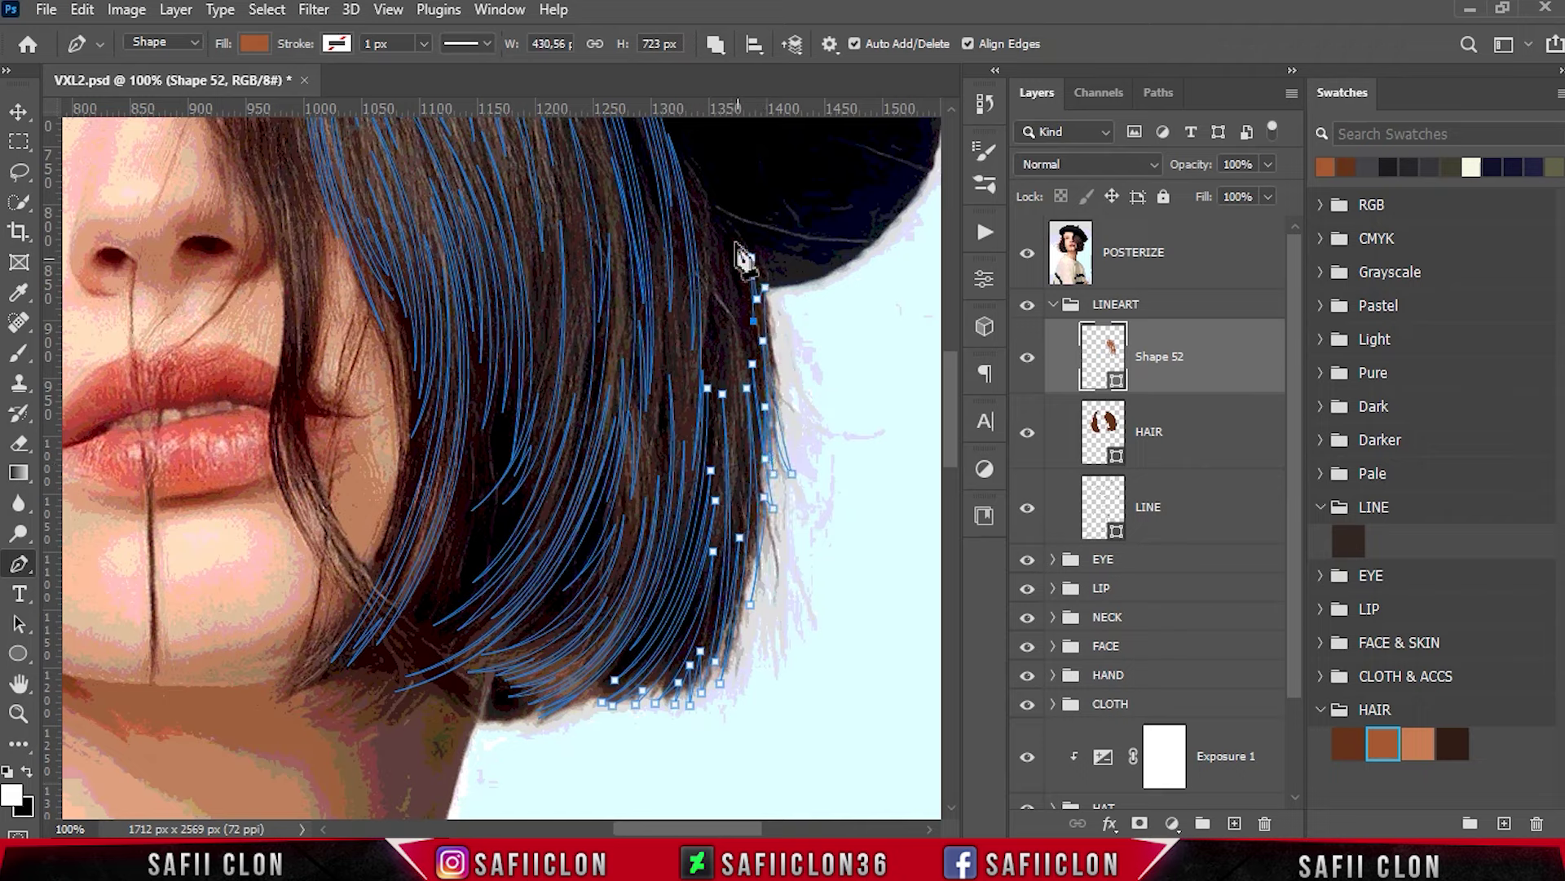
Draw a short strand near the hat brim and close it at its top.
left_click(711, 232)
left_click(699, 195)
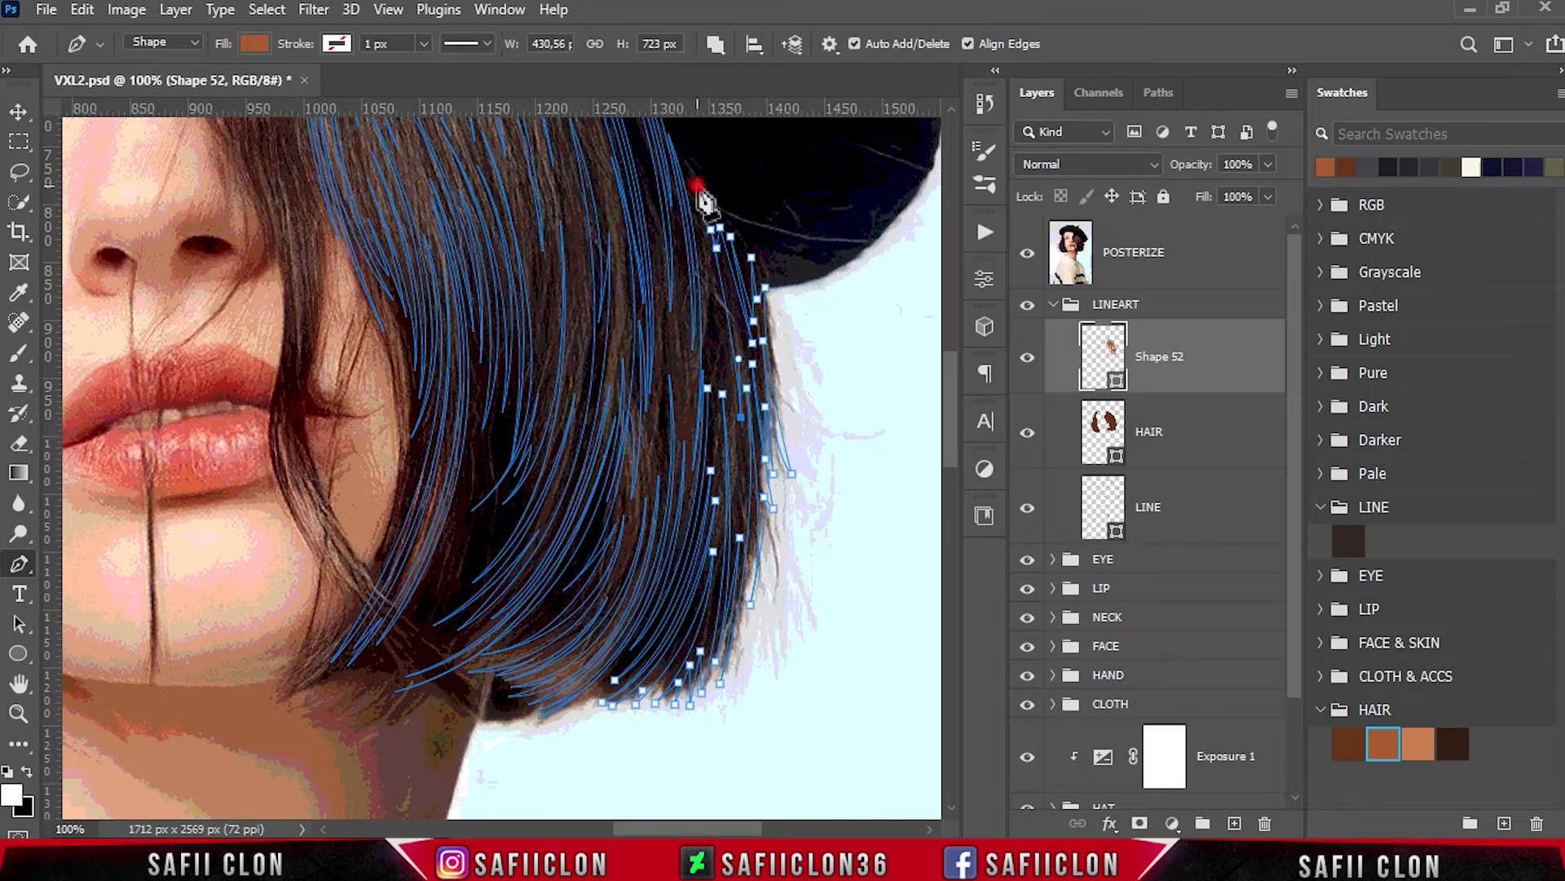
left_click(721, 363)
left_click(687, 169)
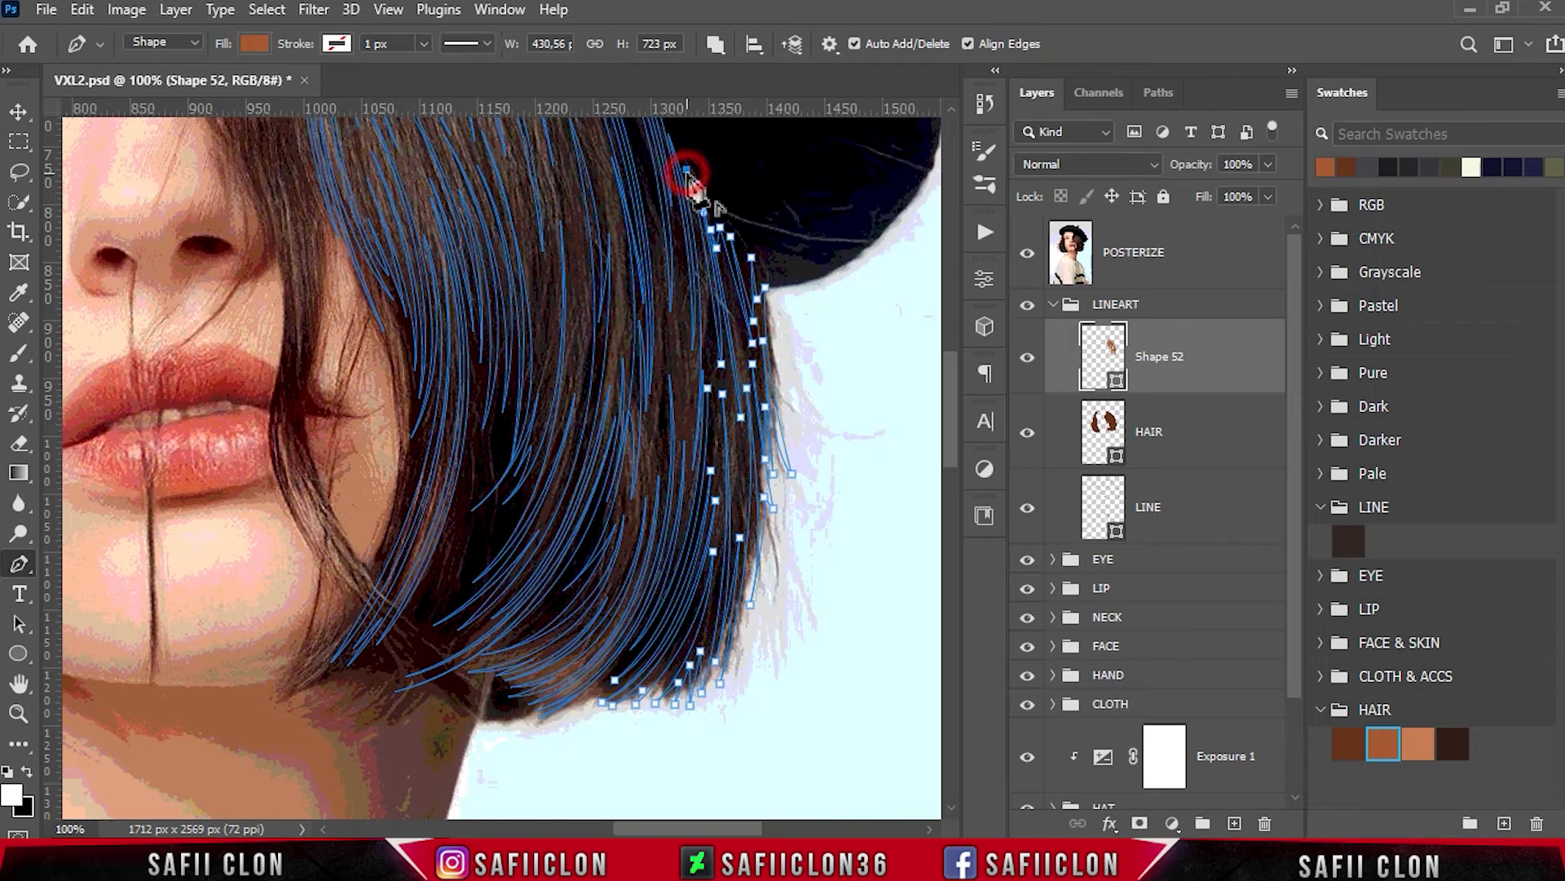
left_click(718, 380)
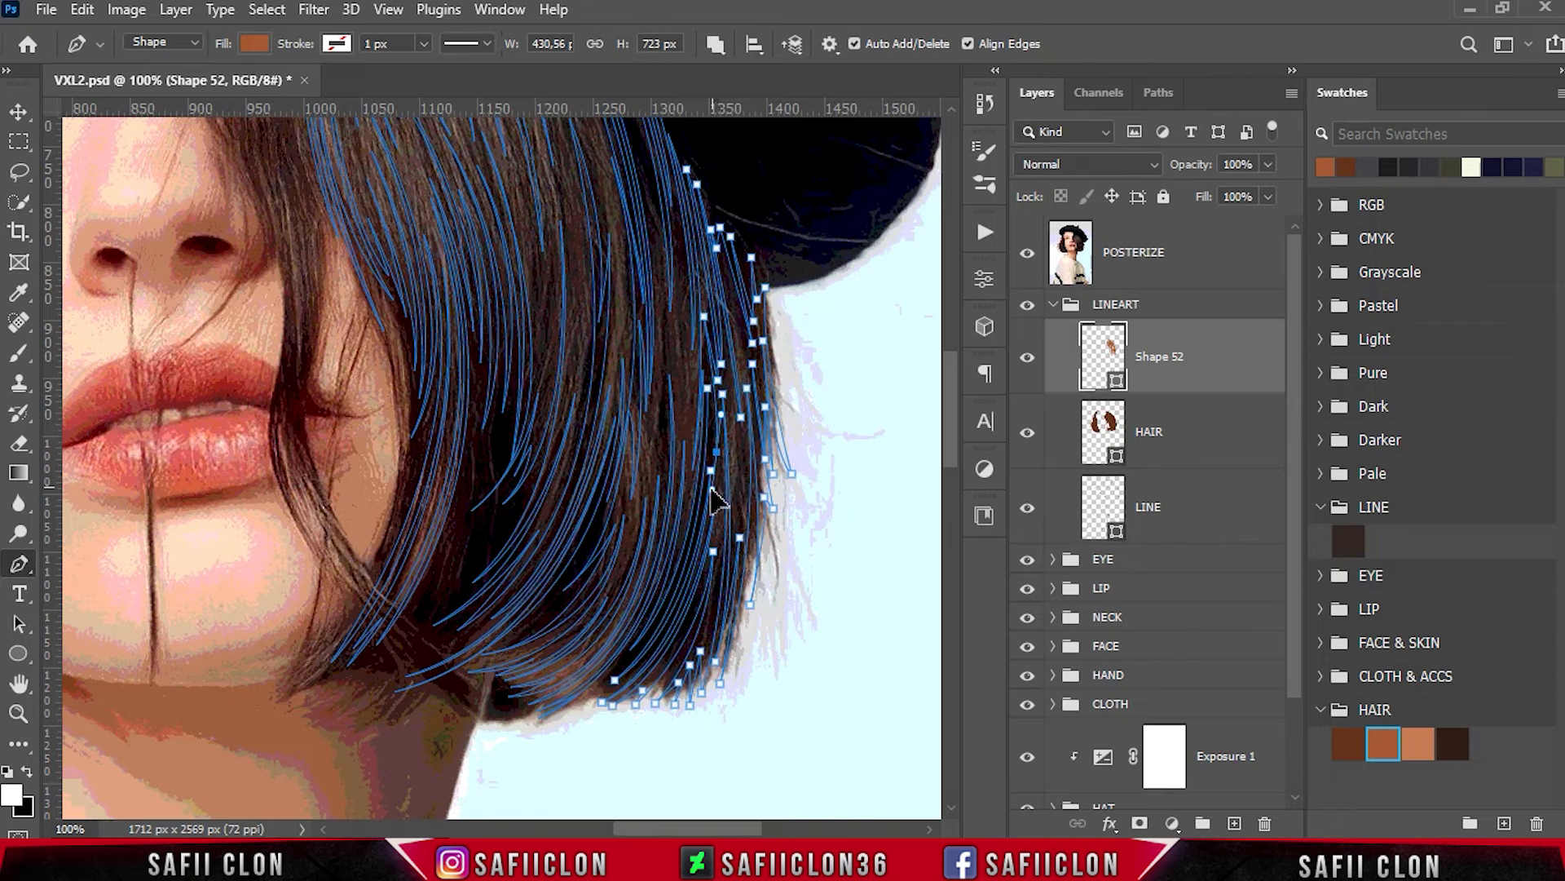
Hide the POSTERIZE reference and fit the whole portrait on screen.
scroll(715, 399, "up", 2)
left_click(1027, 254)
key("ctrl+0")
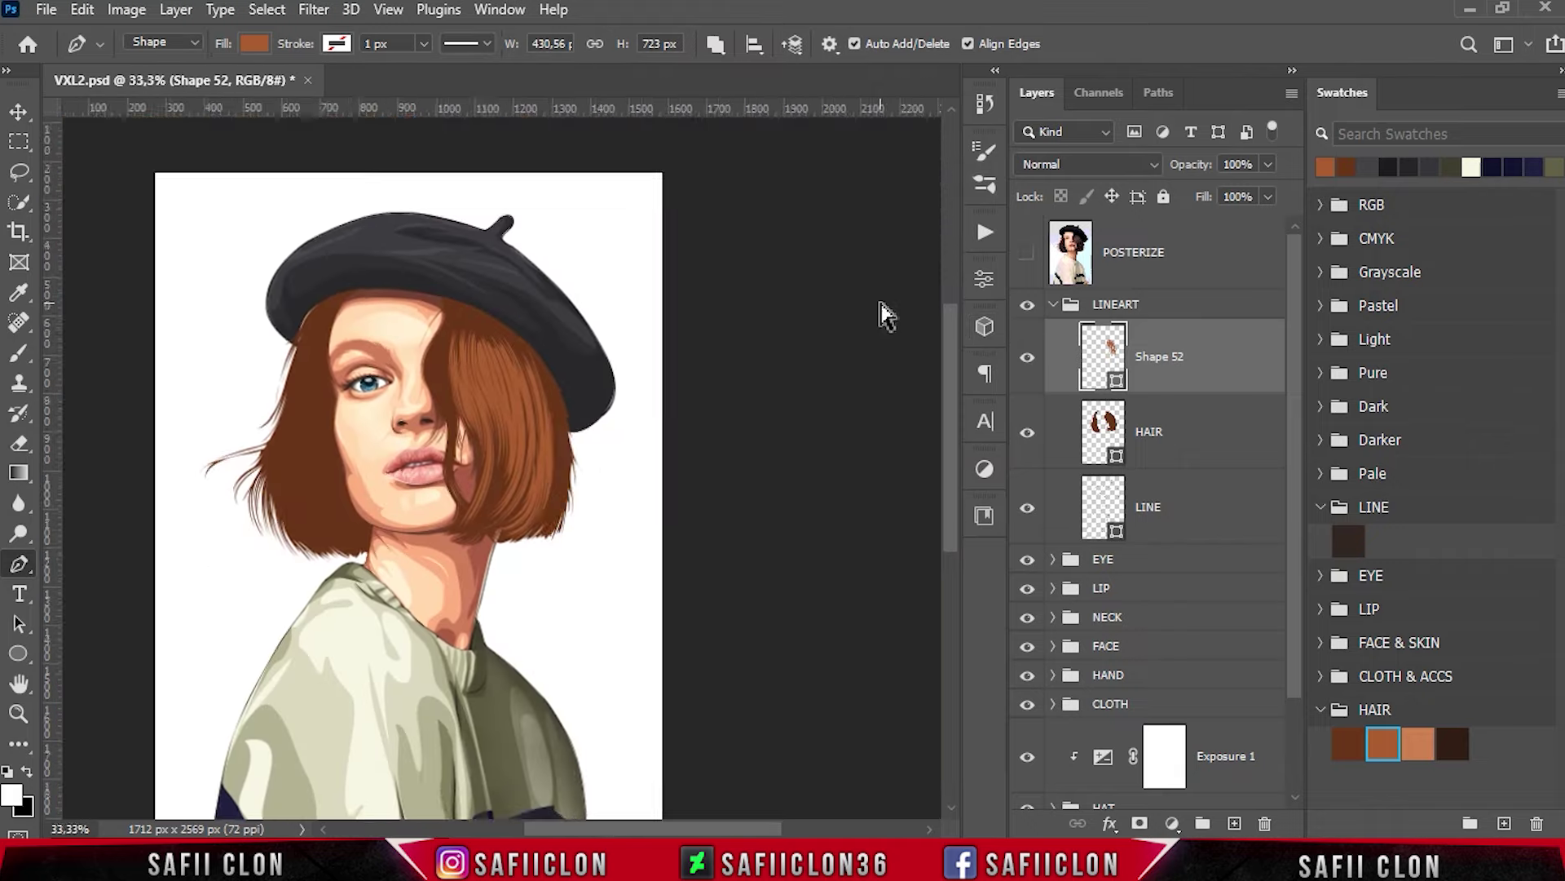
Bring back POSTERIZE and path outlines, then start a strand at the parting above the eye.
key("ctrl+plus")
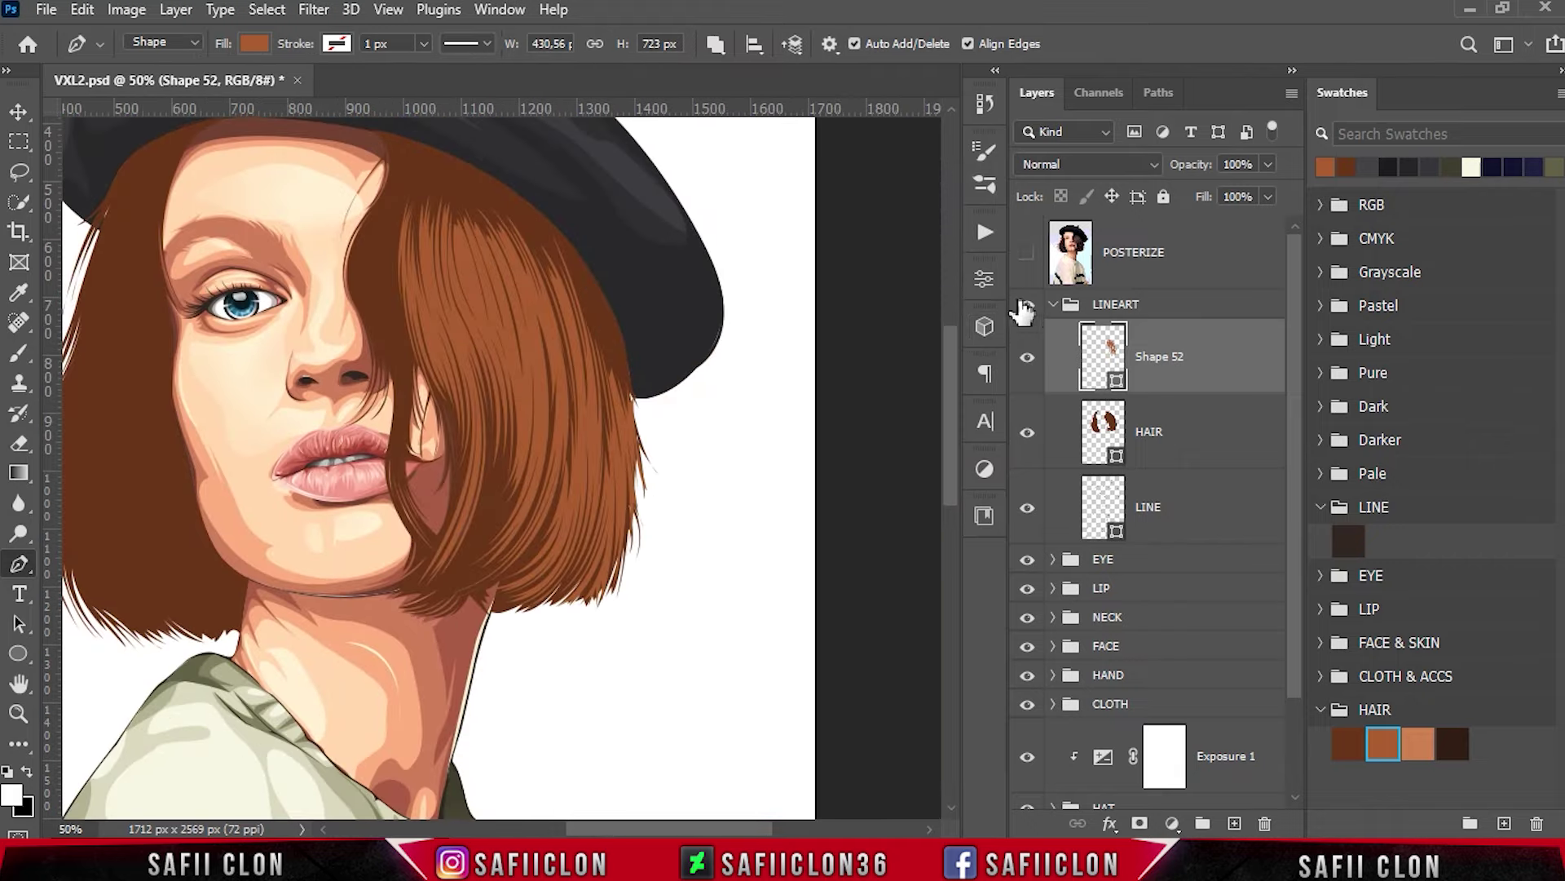
left_click(1028, 254)
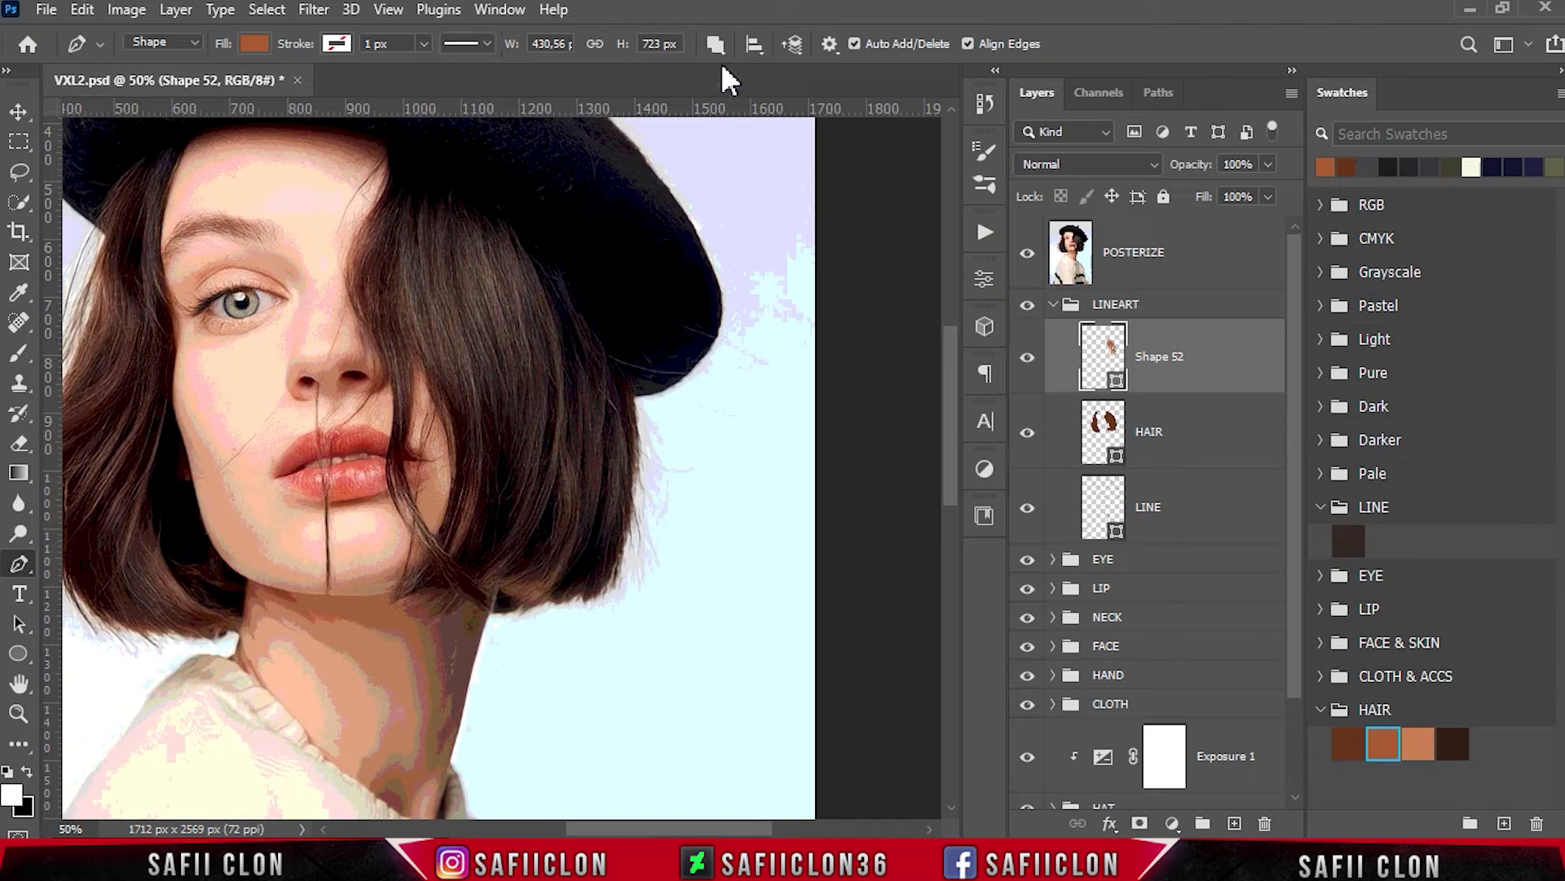
key("ctrl+h")
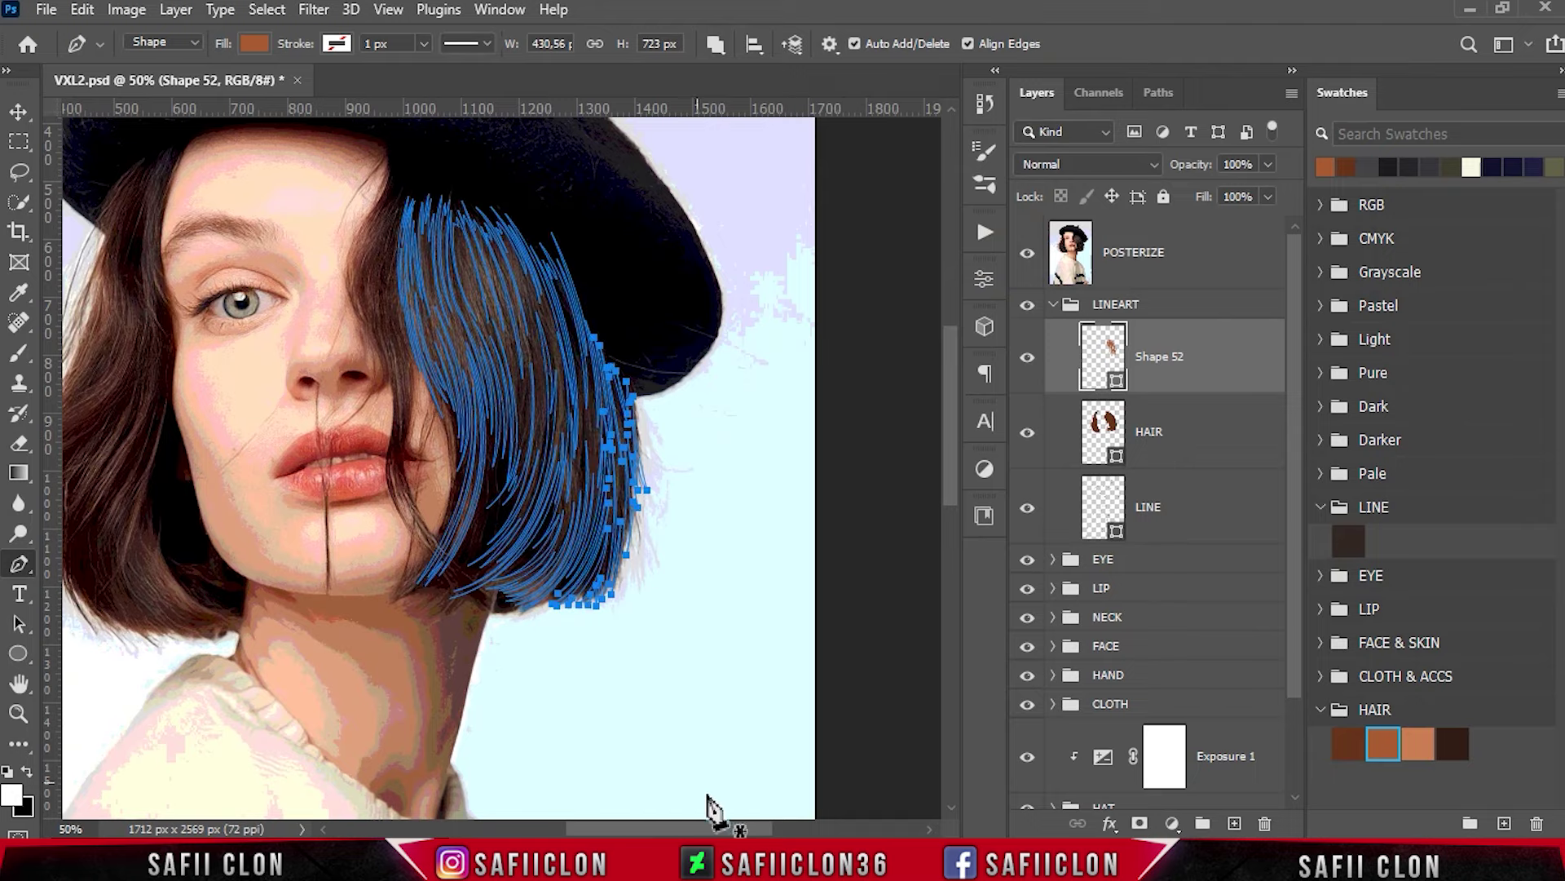
left_click_drag(732, 829, 666, 828)
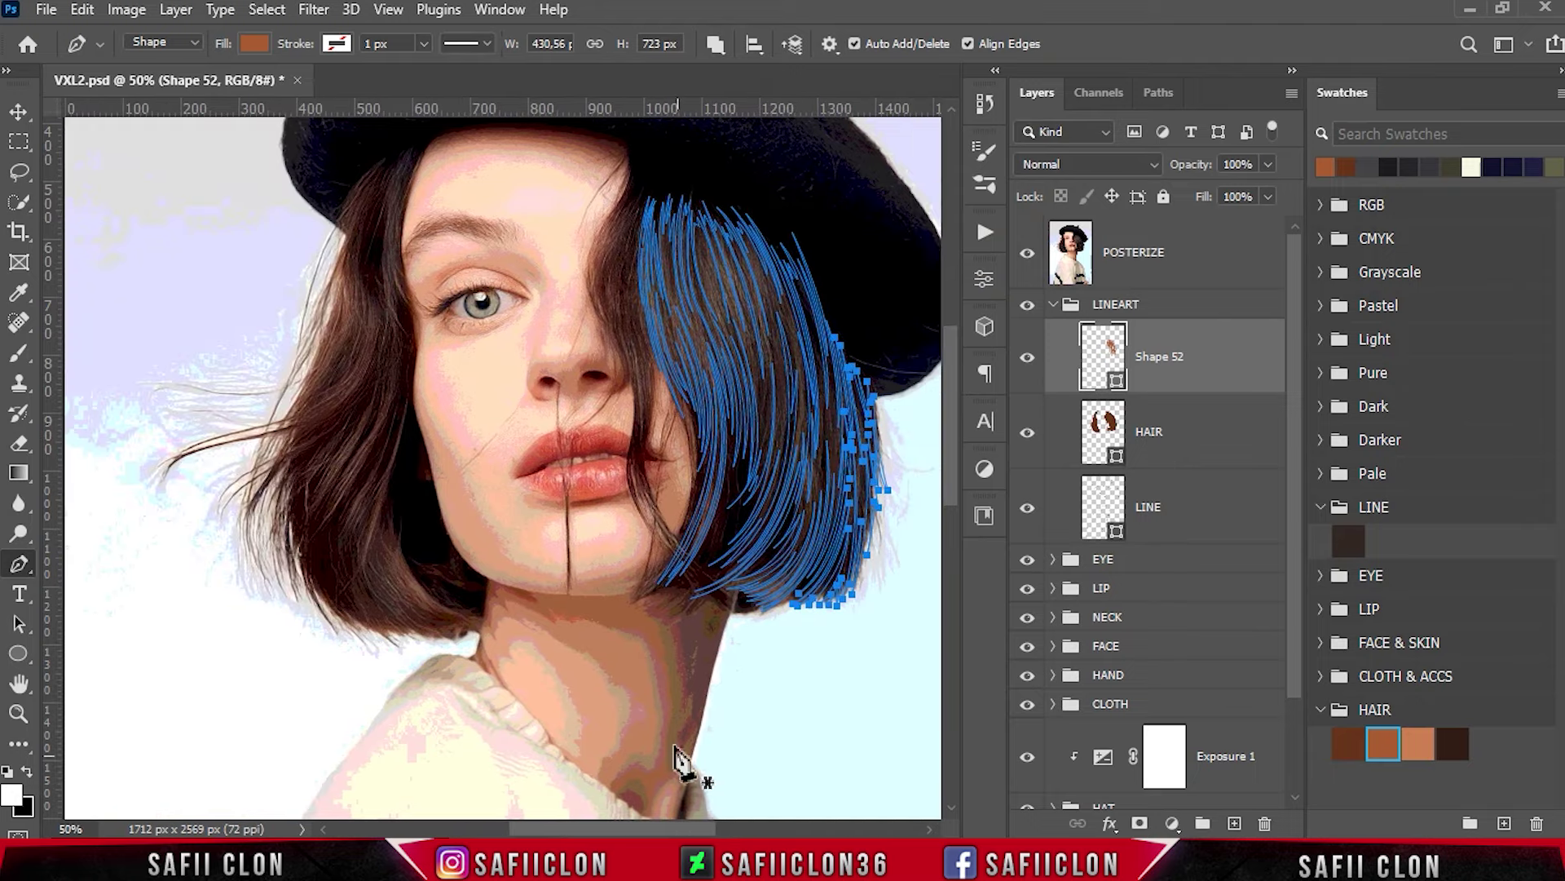
scroll(661, 707, "up", 2)
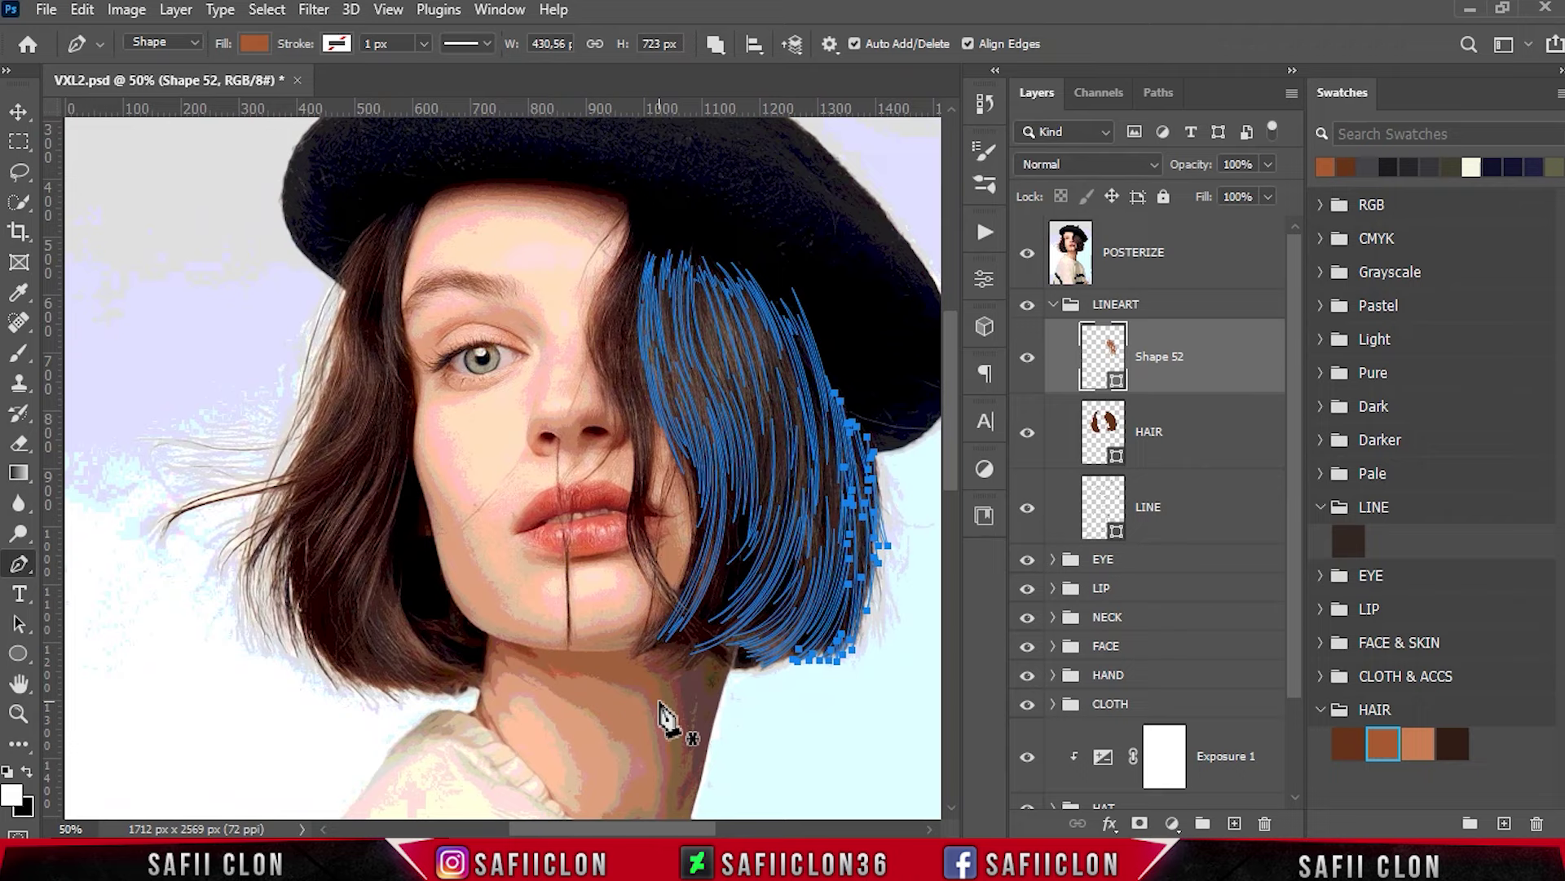
left_click(634, 235)
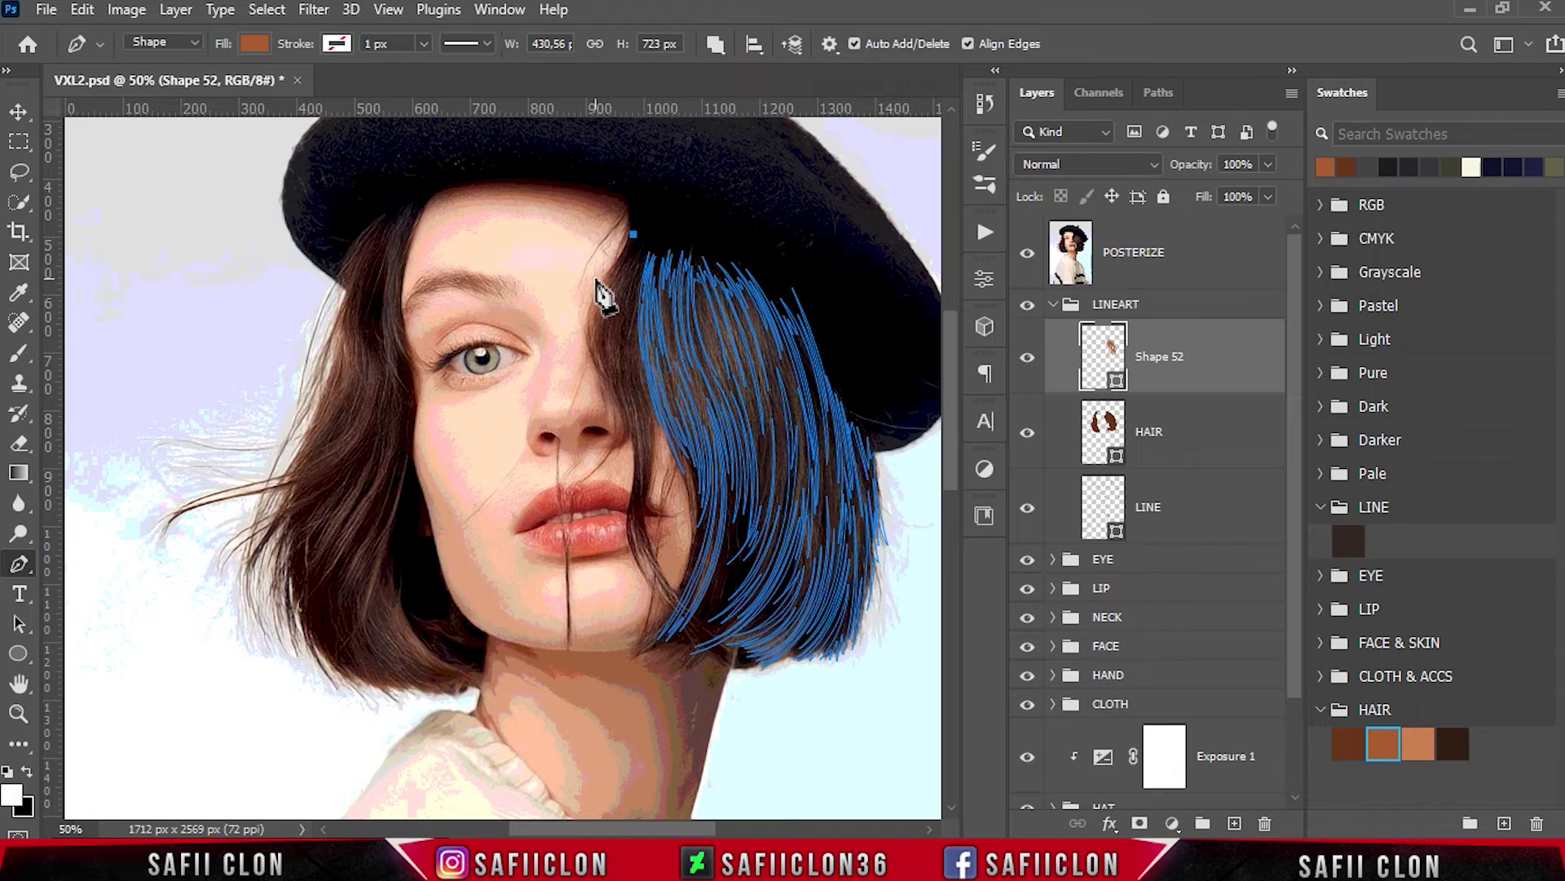
left_click_drag(579, 341, 576, 381)
Curve the new strand from a corner point down past the lips toward the hair tips.
key("ctrl+plus")
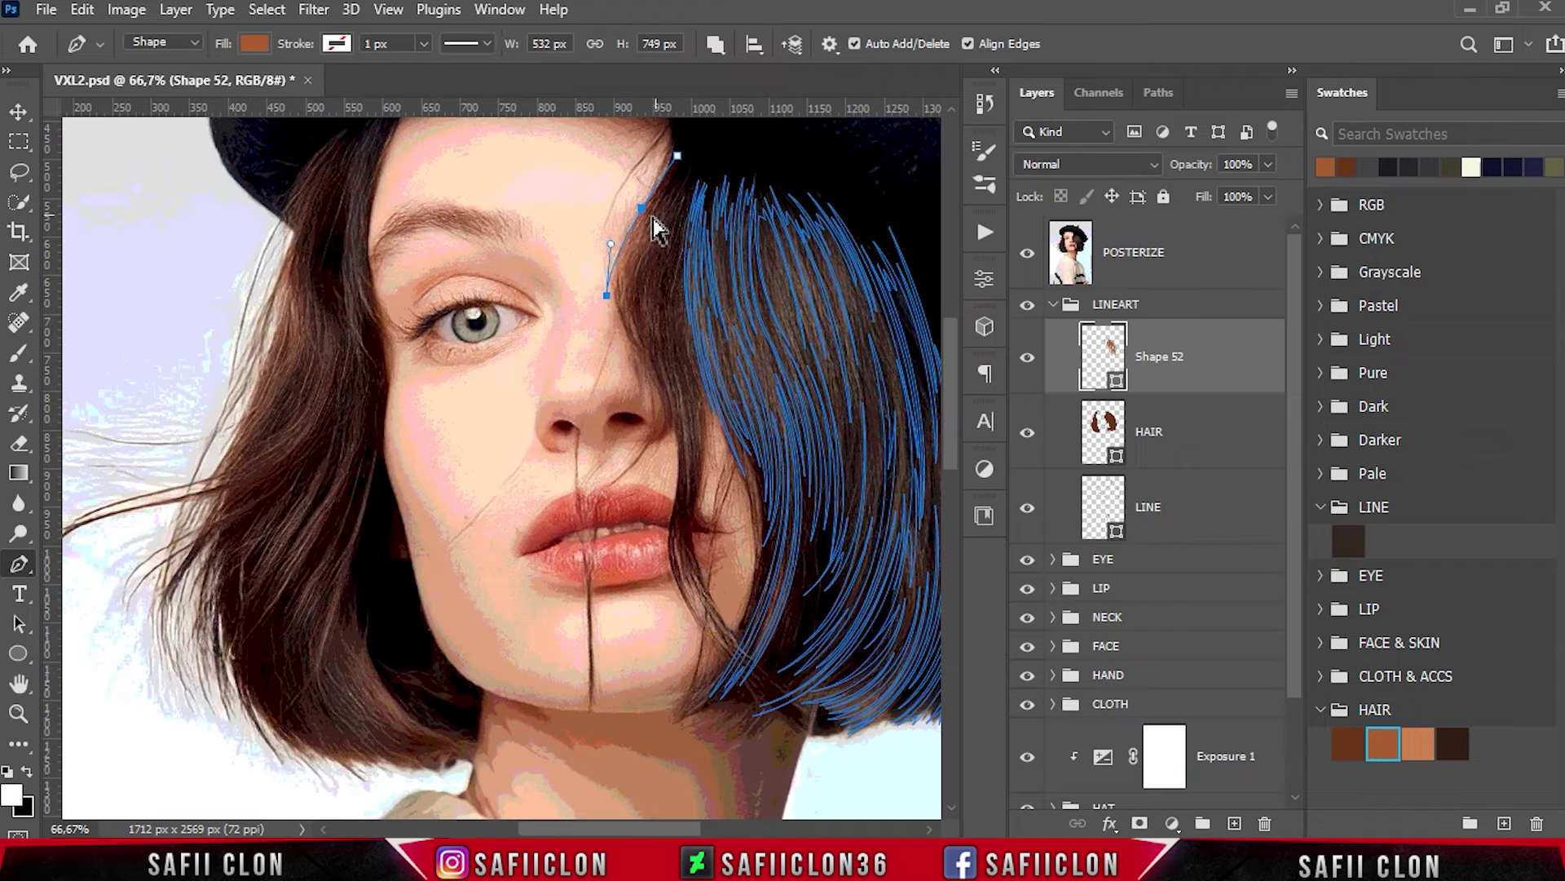
left_click(645, 358, "alt")
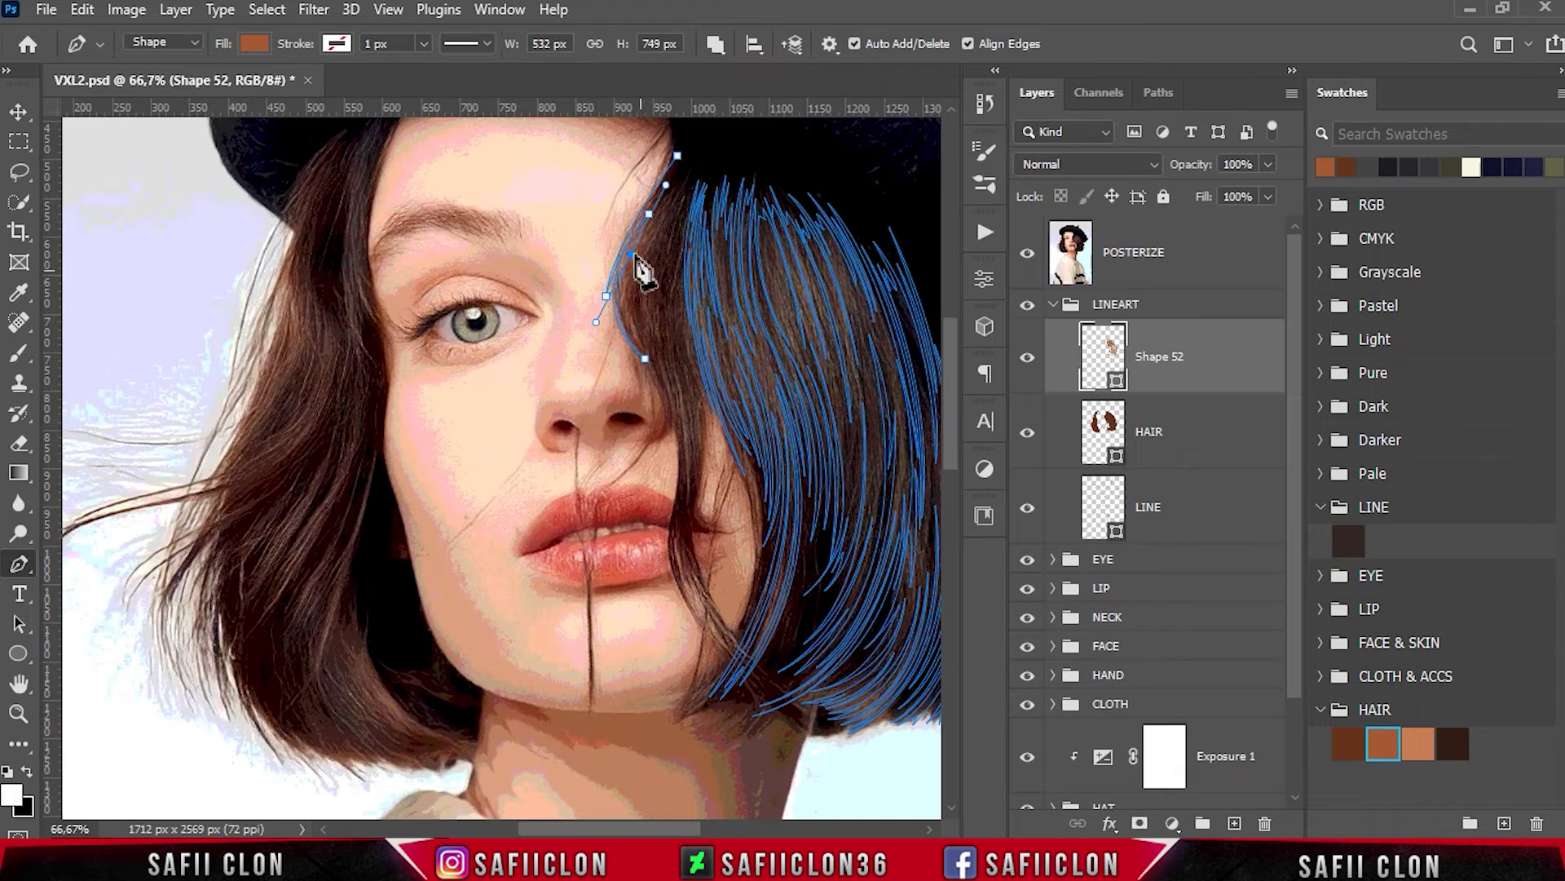
left_click_drag(669, 557, 680, 587)
left_click_drag(865, 759, 864, 757)
mouse_move(680, 546)
left_mouse_down()
mouse_move(675, 634)
mouse_move(667, 620)
mouse_move(682, 645)
left_mouse_up()
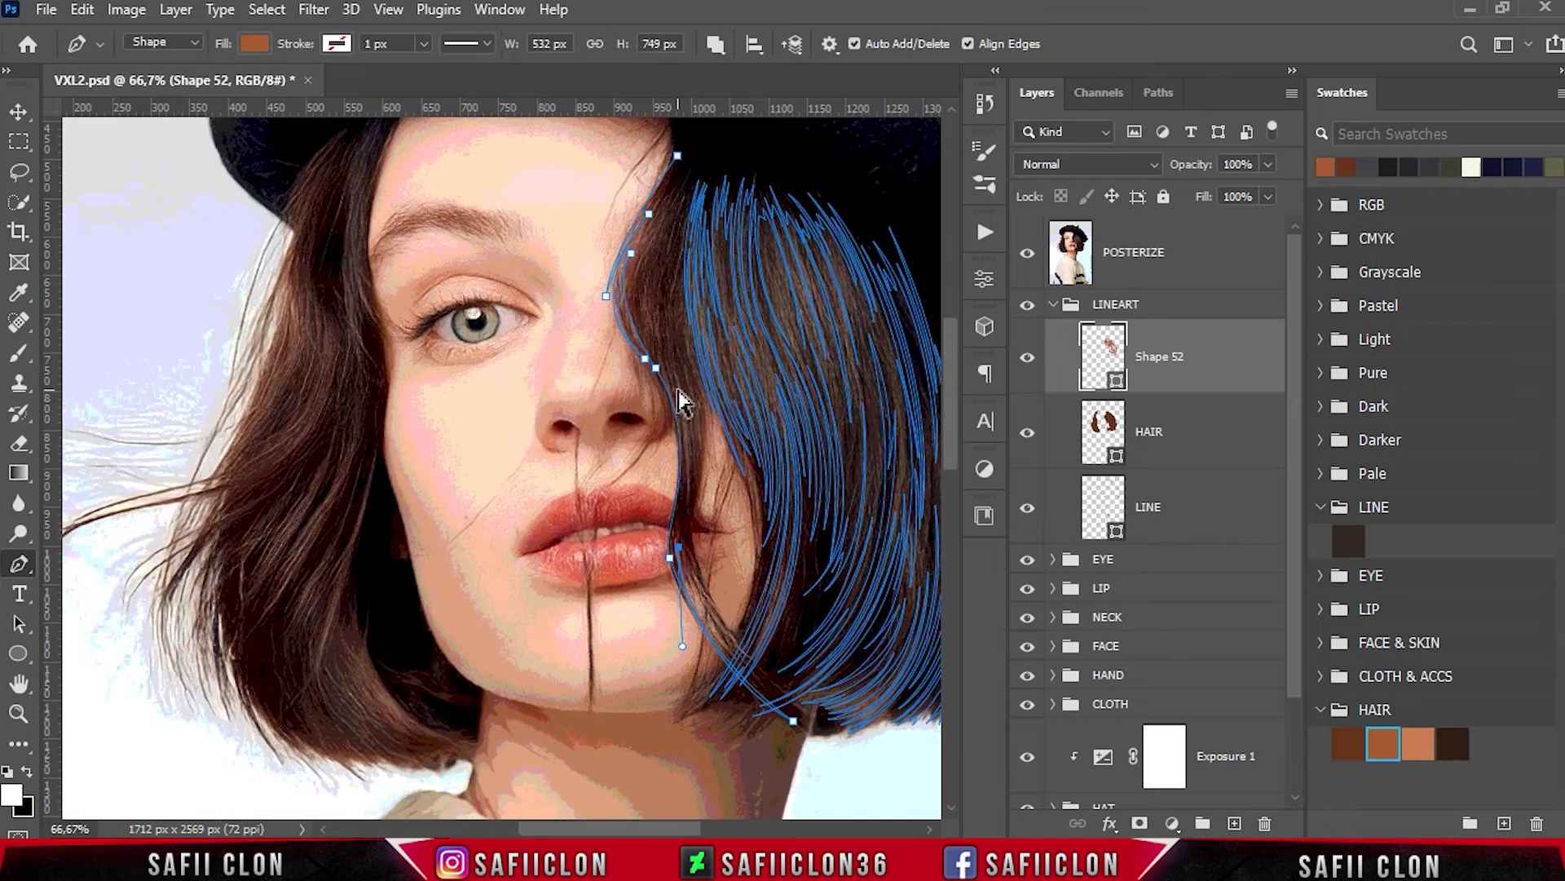
Reshape the strand's curve and handles around the anchor beside the lip.
key("ctrl+plus")
left_click_drag(554, 605, 561, 479)
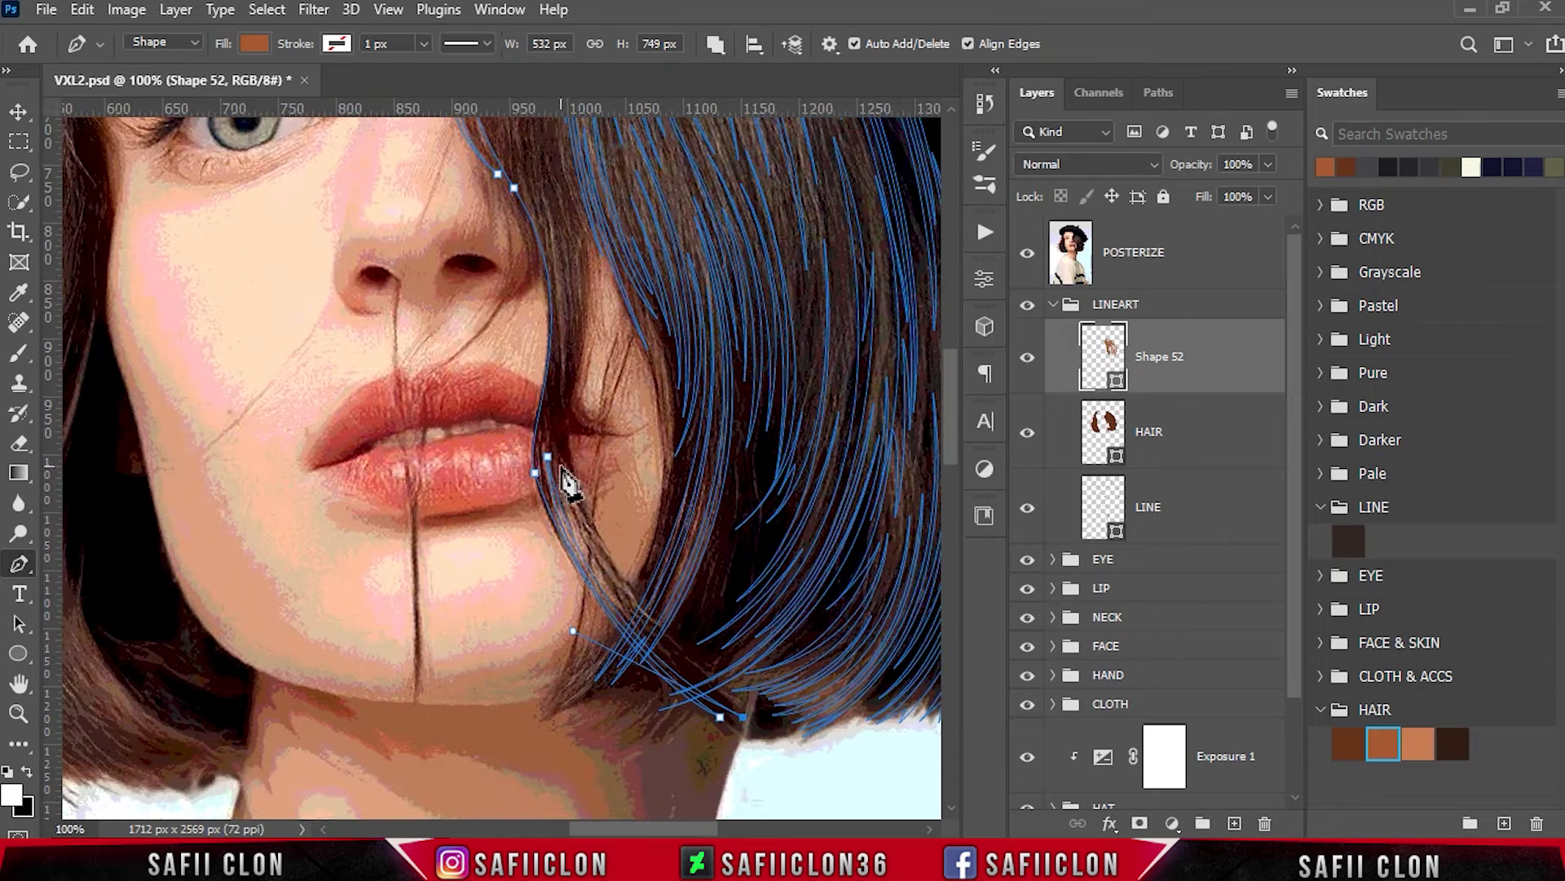
left_click_drag(560, 450, 557, 421)
left_click(706, 671)
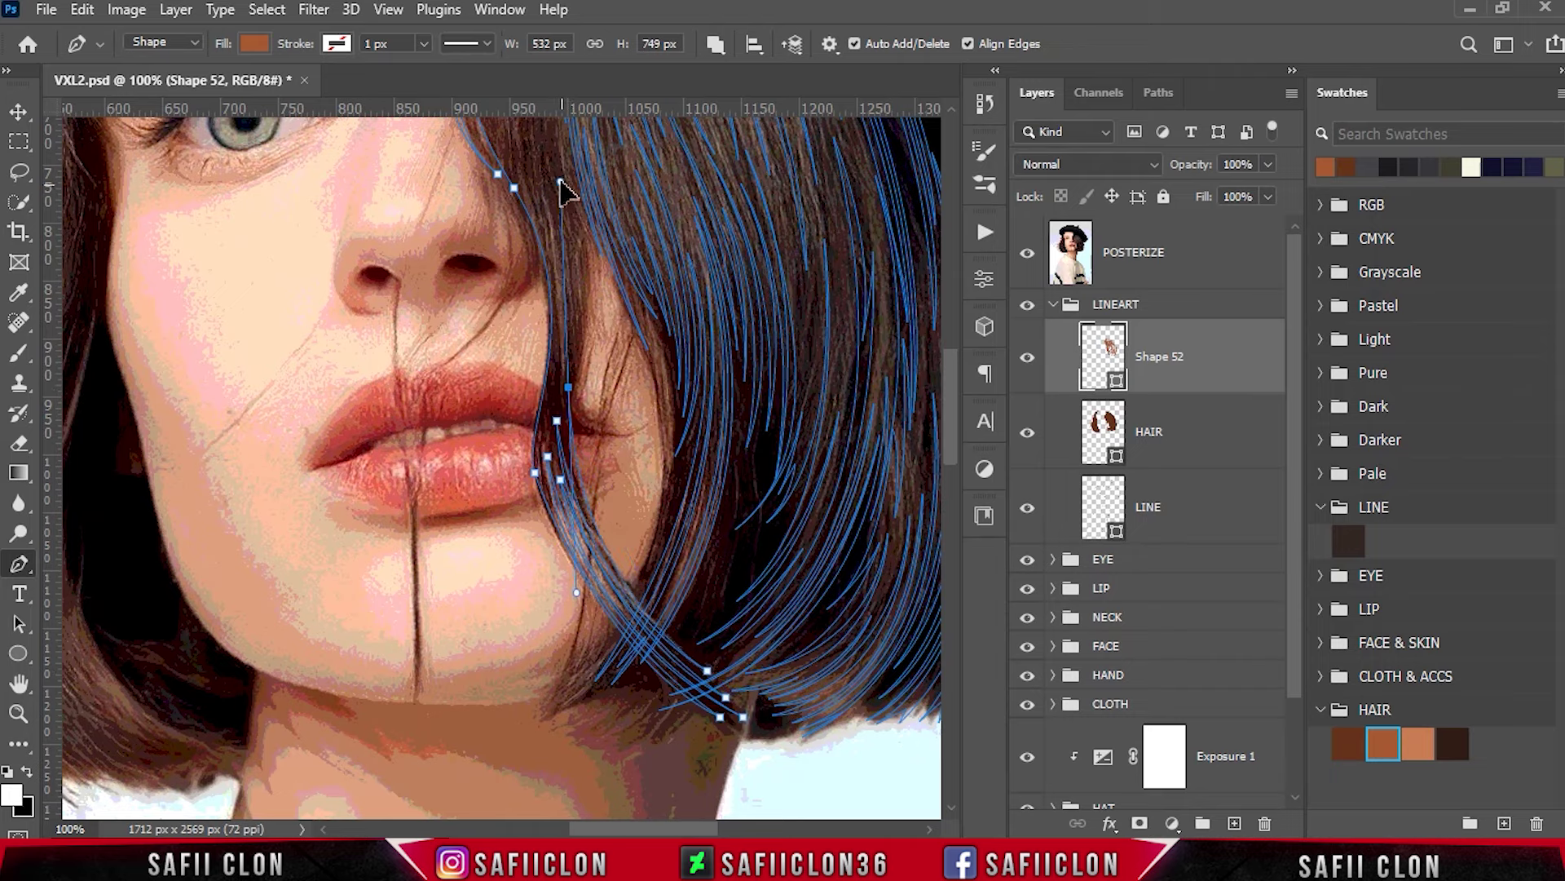
left_click_drag(574, 469, 650, 425)
scroll(653, 518, "up", 3)
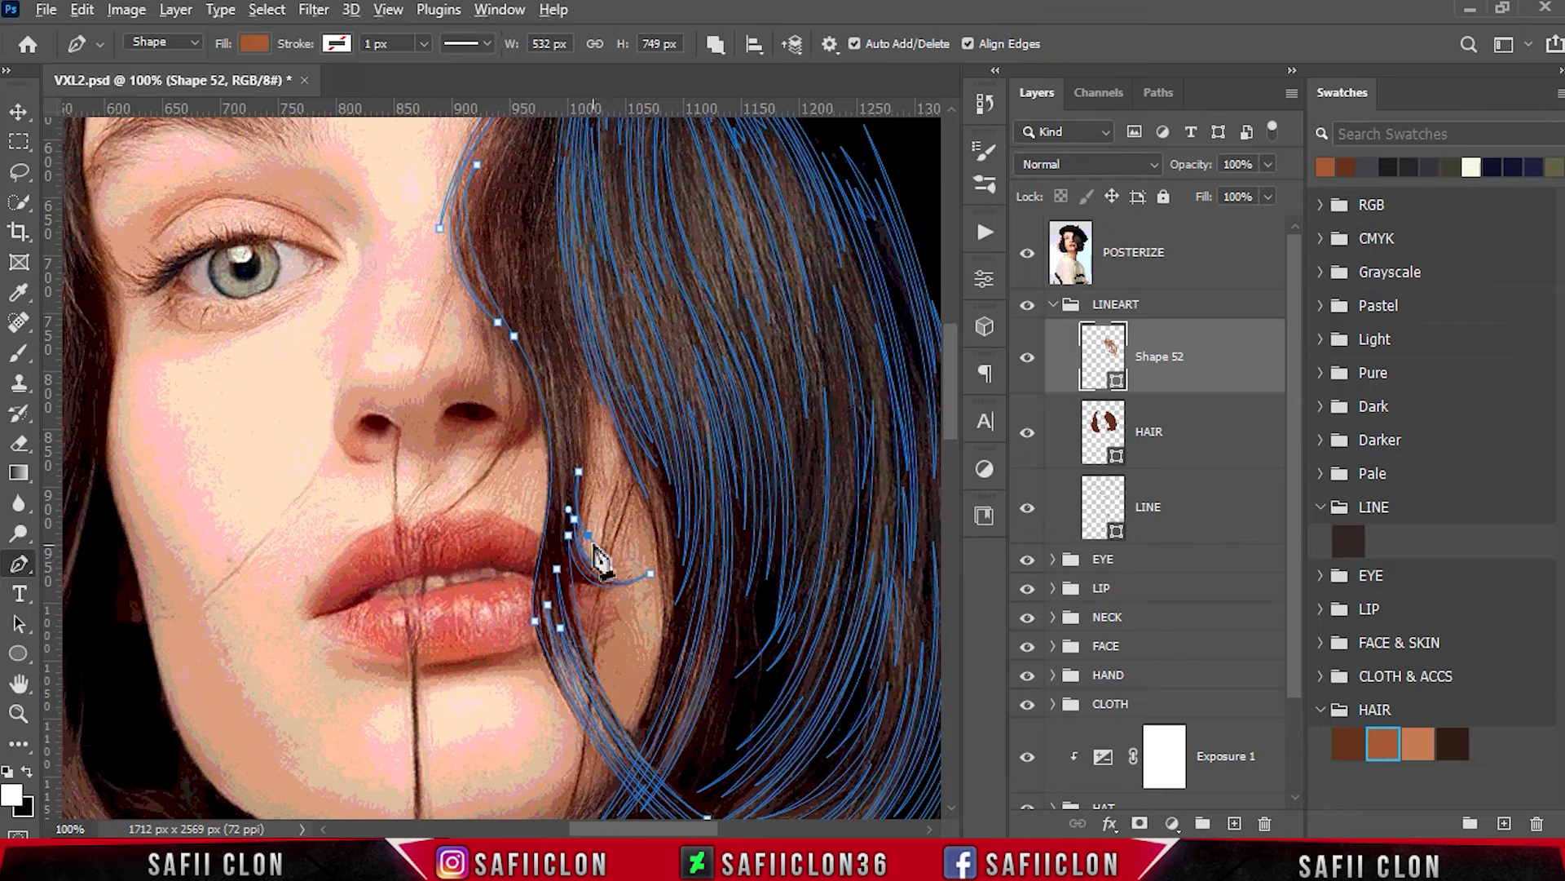
scroll(593, 475, "up", 5)
left_click_drag(556, 464, 527, 385)
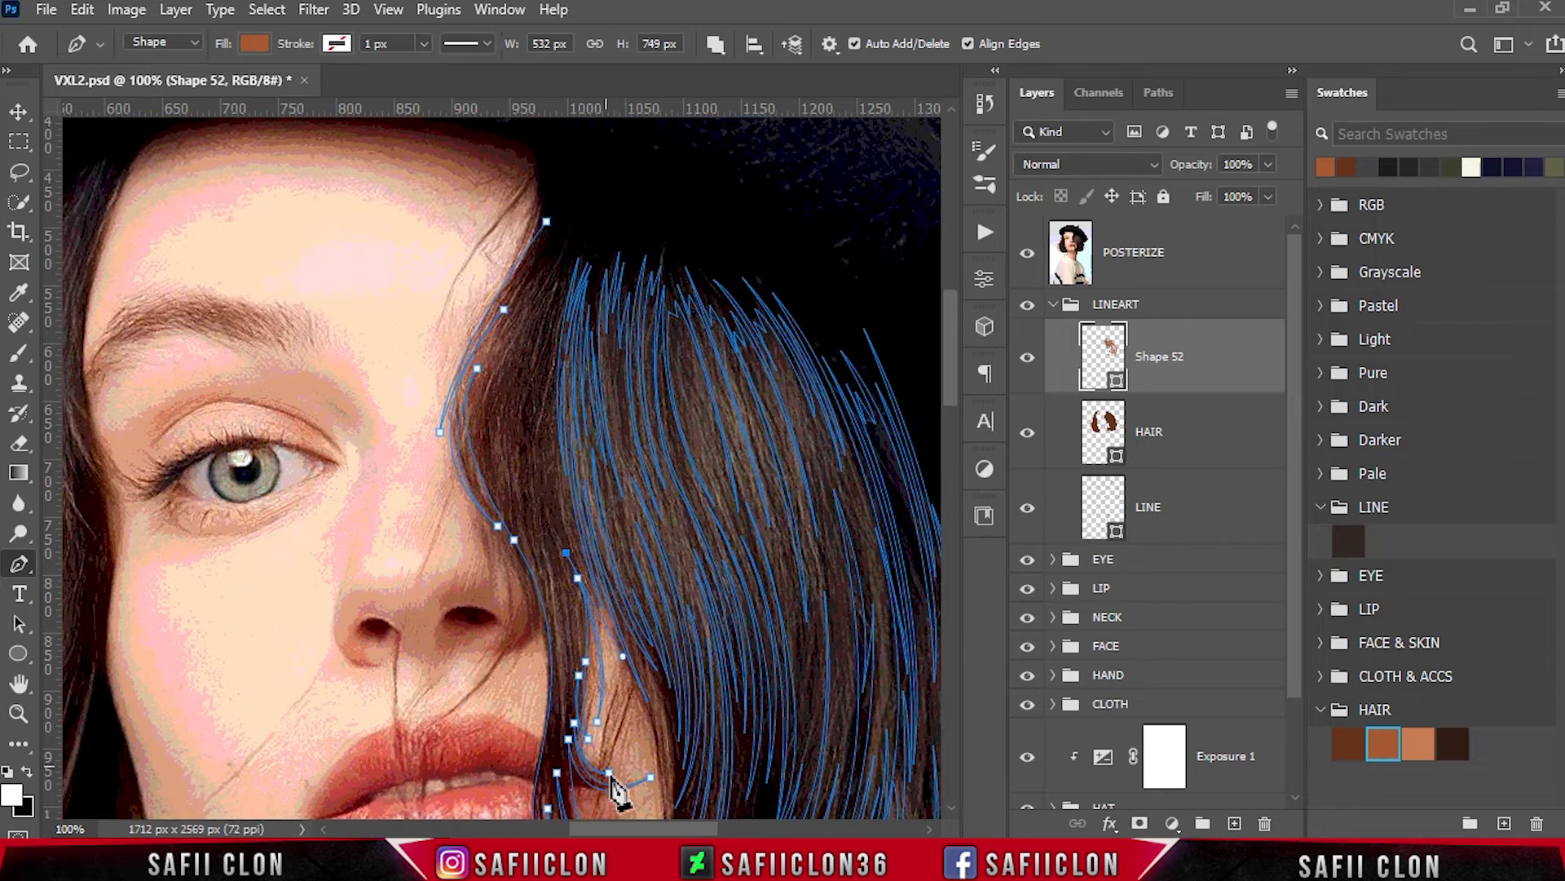
scroll(614, 787, "down", 3)
scroll(554, 540, "up", 2)
Extend the strand up toward the hat and finish the path.
left_click(550, 482)
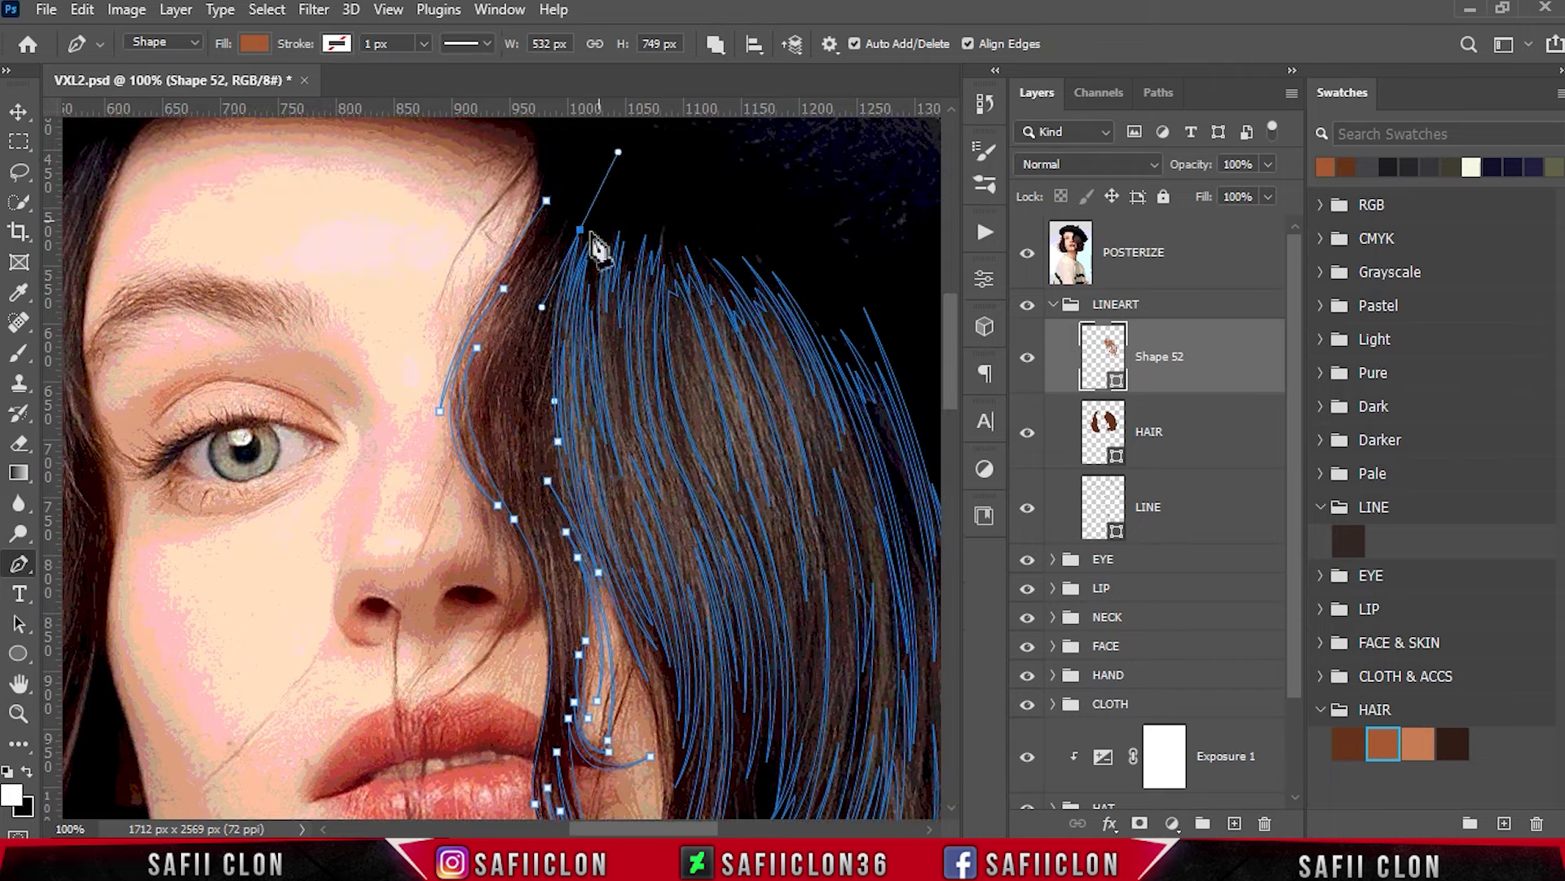
left_click_drag(561, 247, 580, 230)
left_click(542, 436)
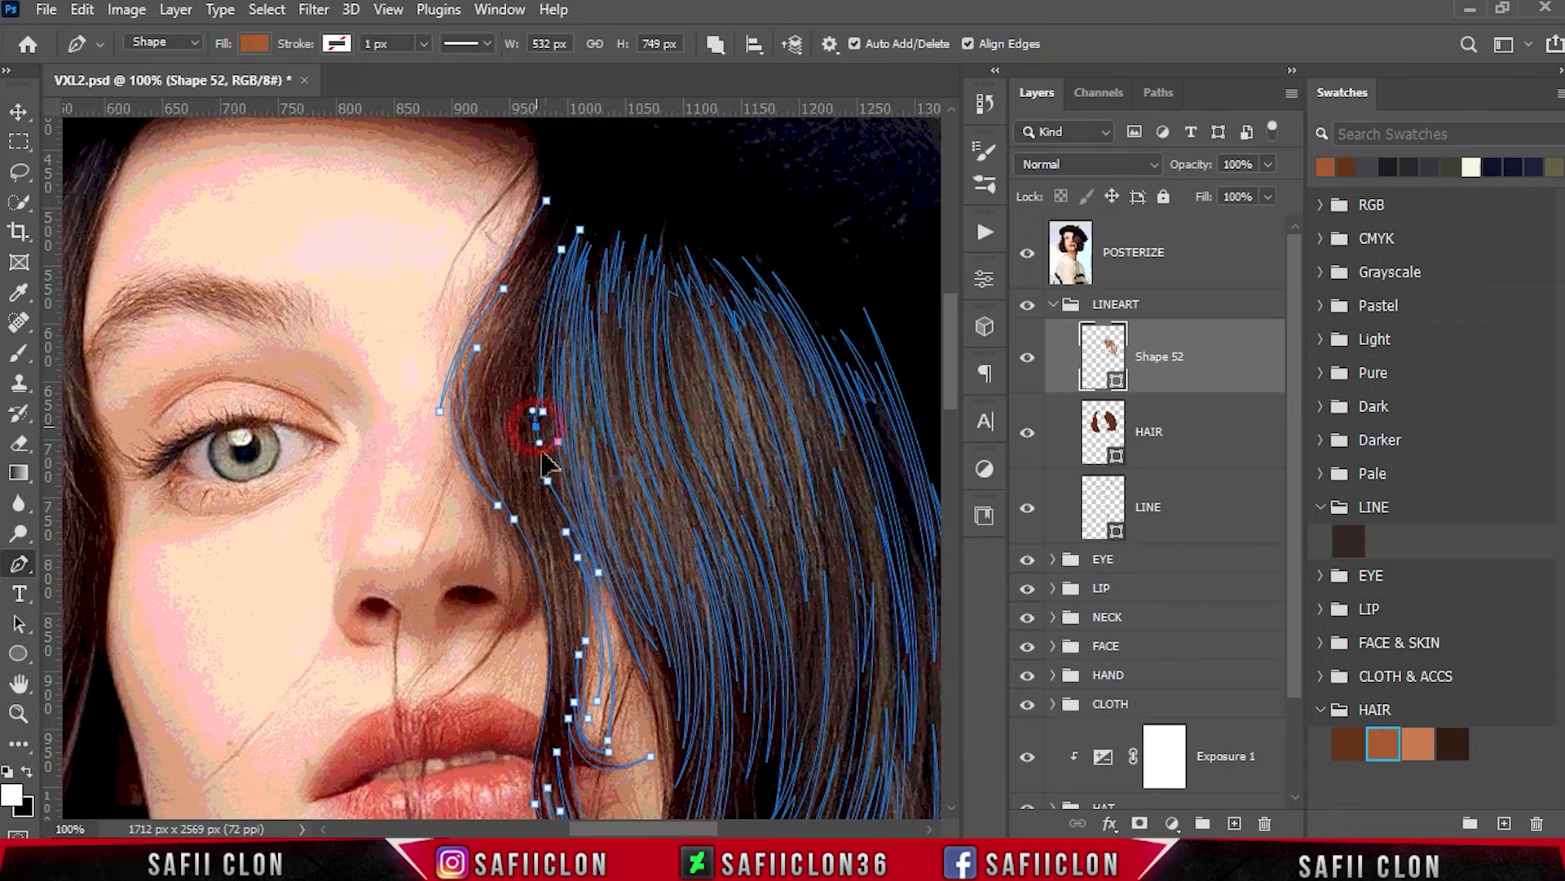
left_click(569, 624)
left_click(565, 230)
scroll(645, 139, "up", 2)
Adjust top anchors on neighbouring strands near the parting, then hide the POSTERIZE reference photo.
left_click(542, 391, "ctrl")
left_click(542, 349, "ctrl")
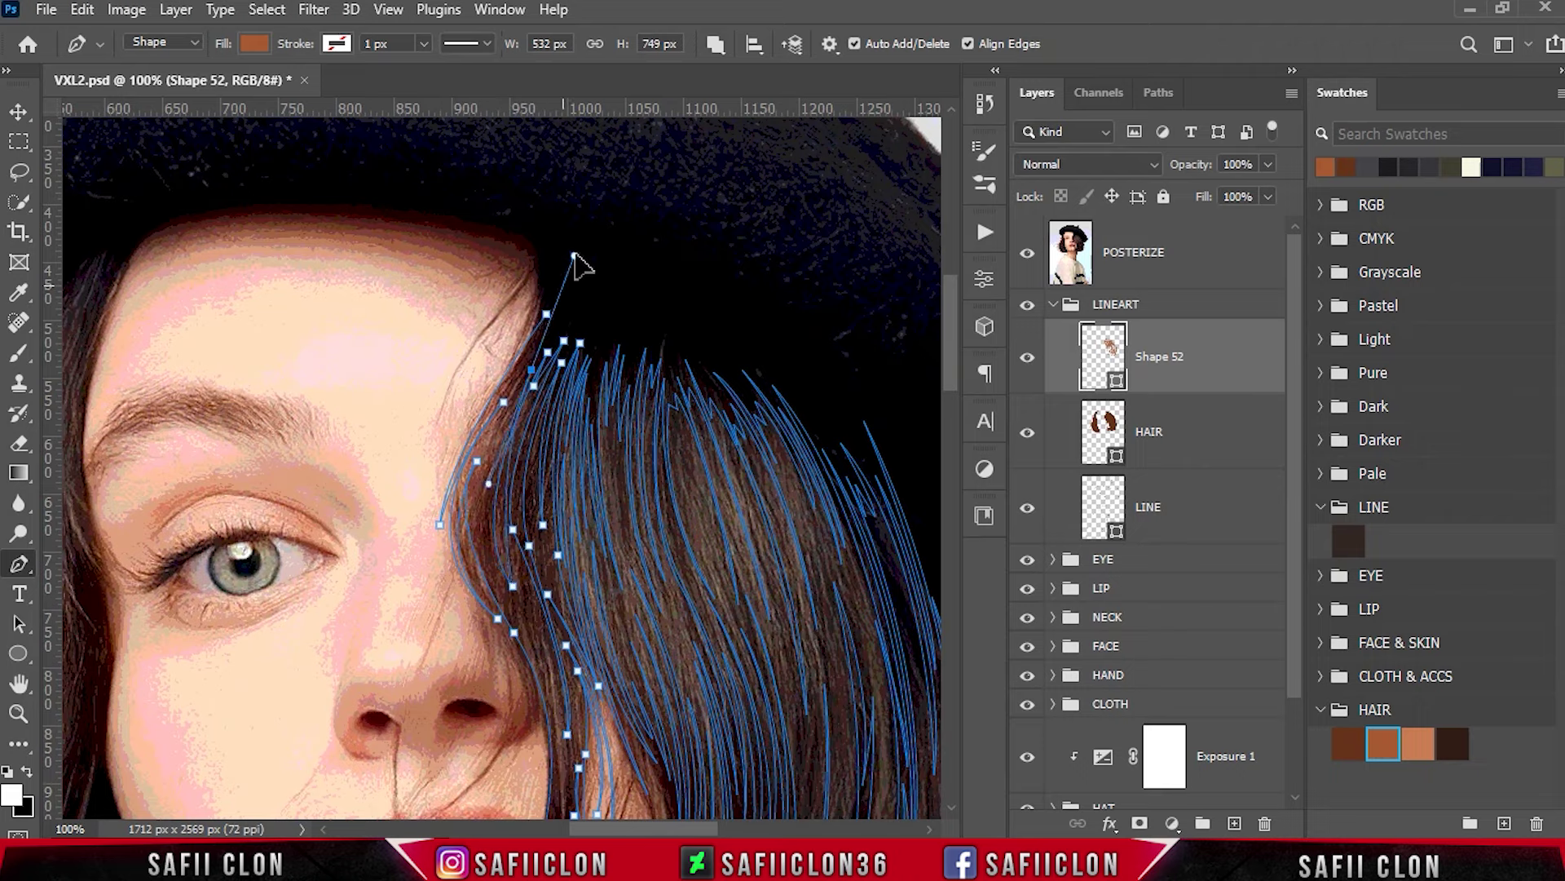
left_click(549, 351)
left_click(473, 542, "ctrl")
left_click(548, 327)
left_click(501, 416, "ctrl")
left_click(548, 325, "ctrl")
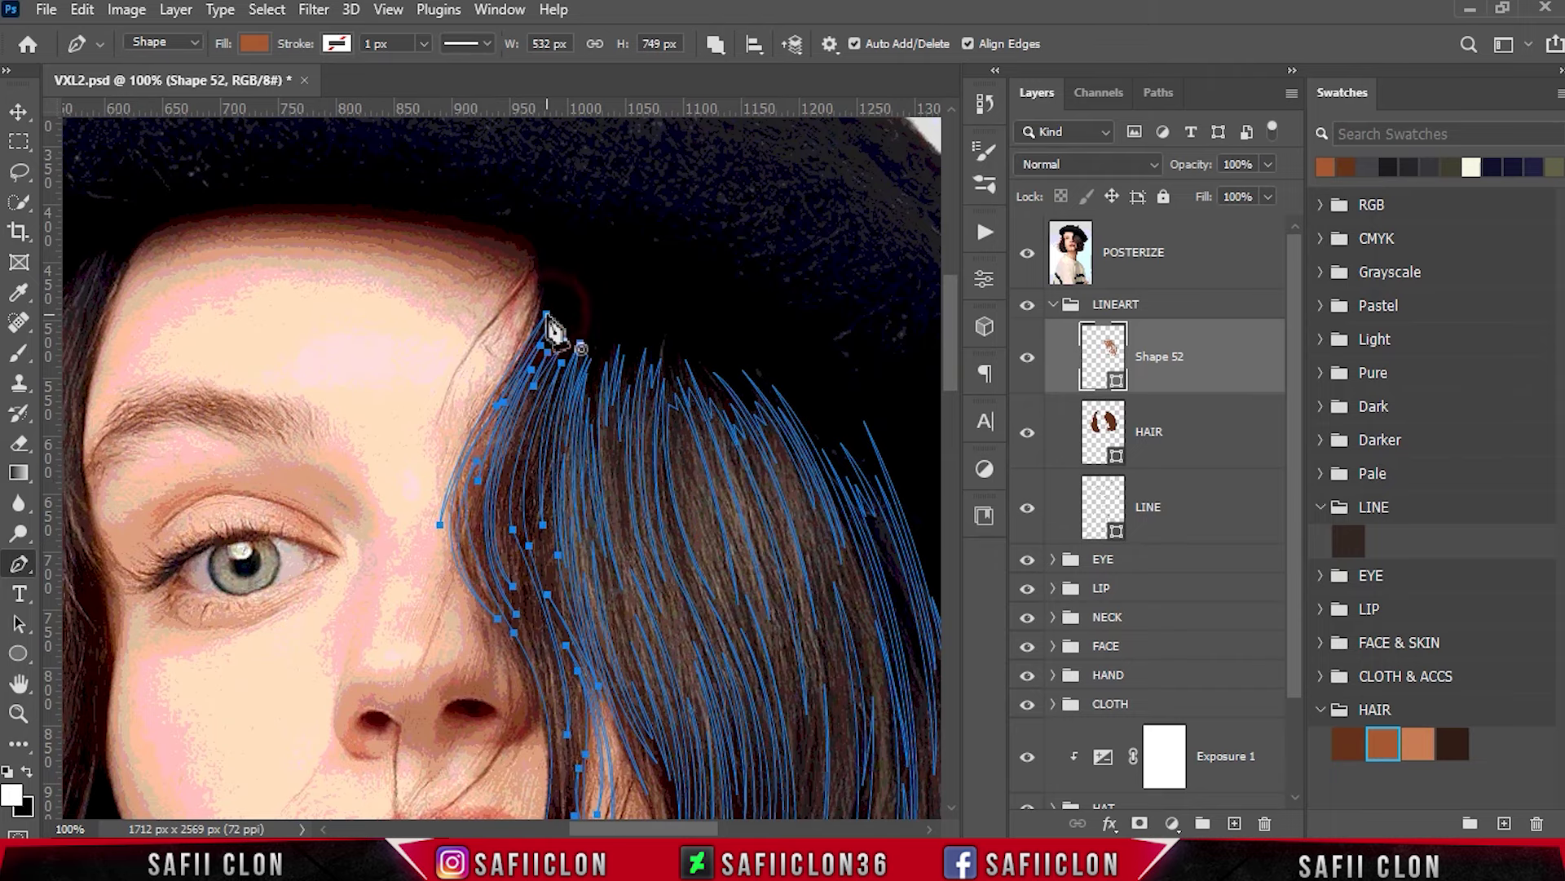
left_click(1028, 254)
key("Escape")
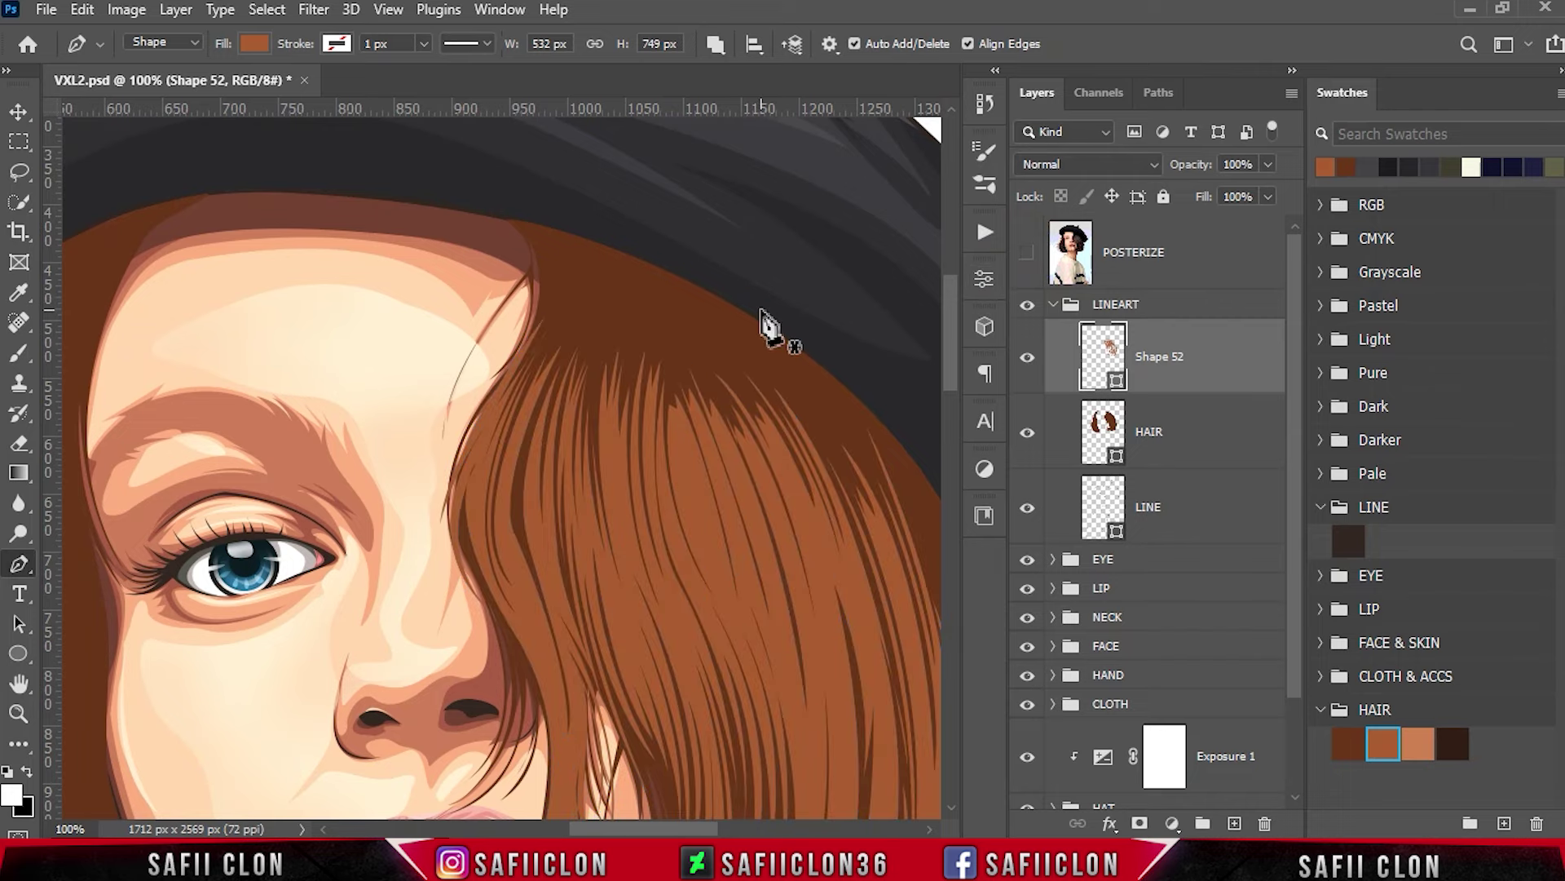
Zoom back in on the bob and display Shape 52's strand outlines over the front lock.
key("ctrl+minus")
key("ctrl+minus")
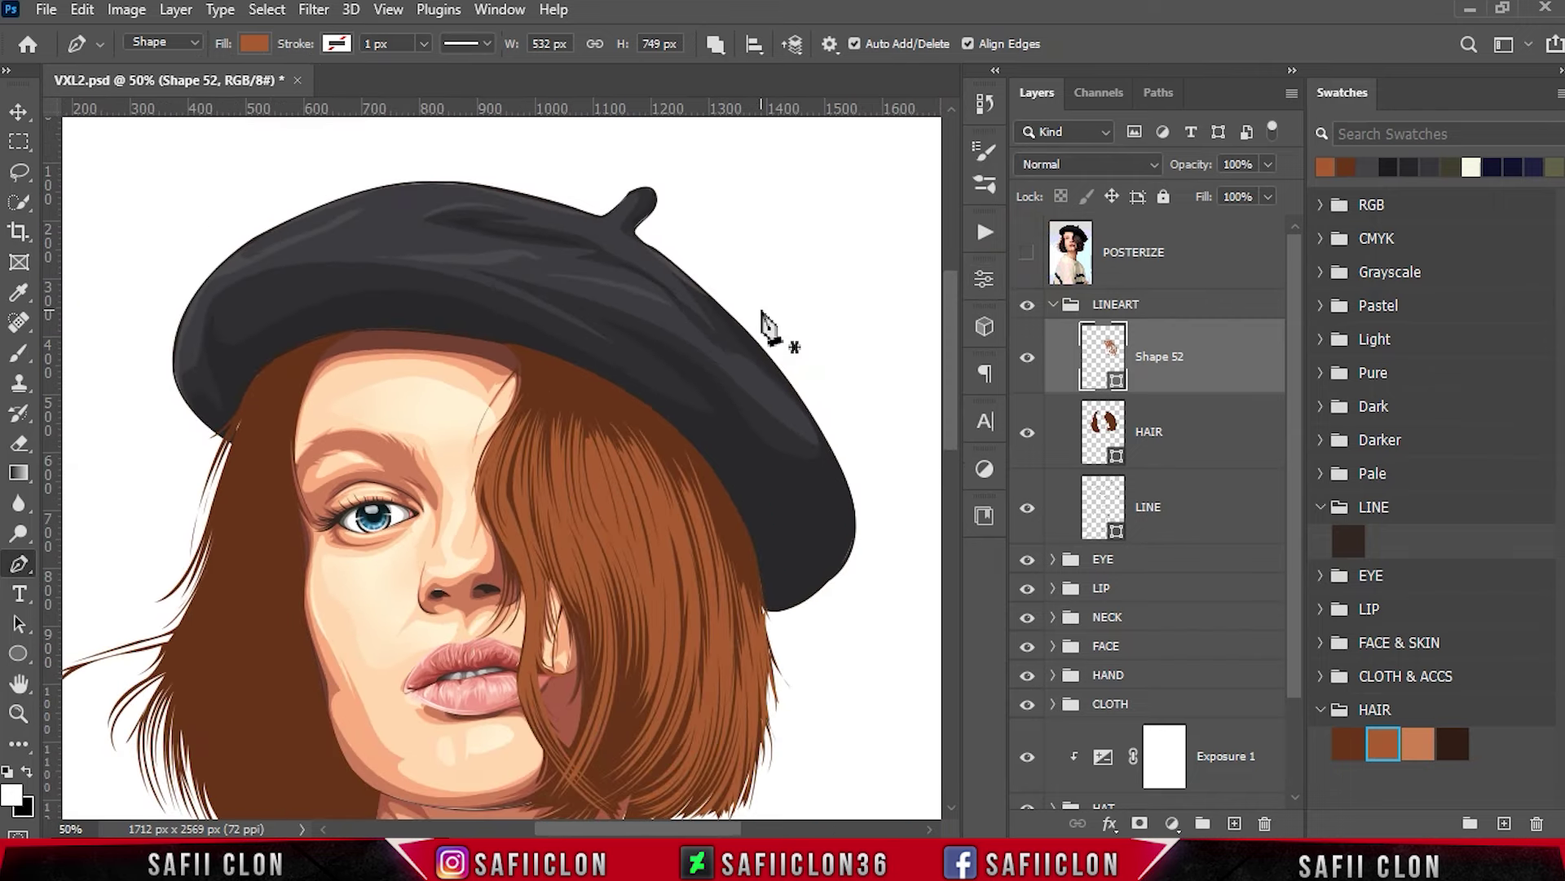
key("ctrl+minus")
key("ctrl+minus")
key("ctrl+minus")
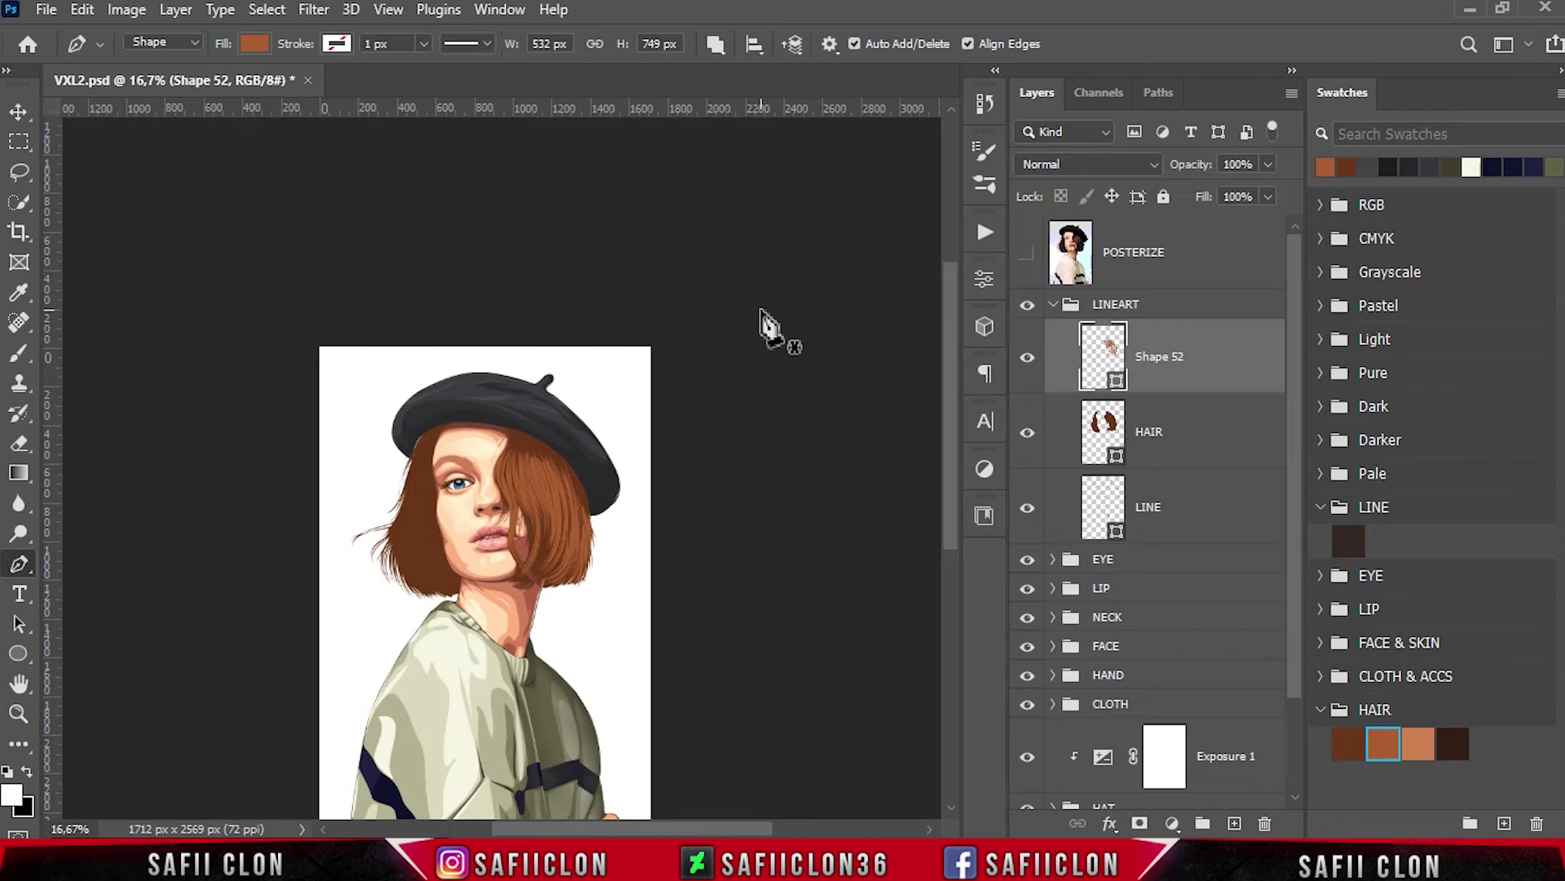
key("ctrl+plus")
key("ctrl+plus")
key("ctrl+plus")
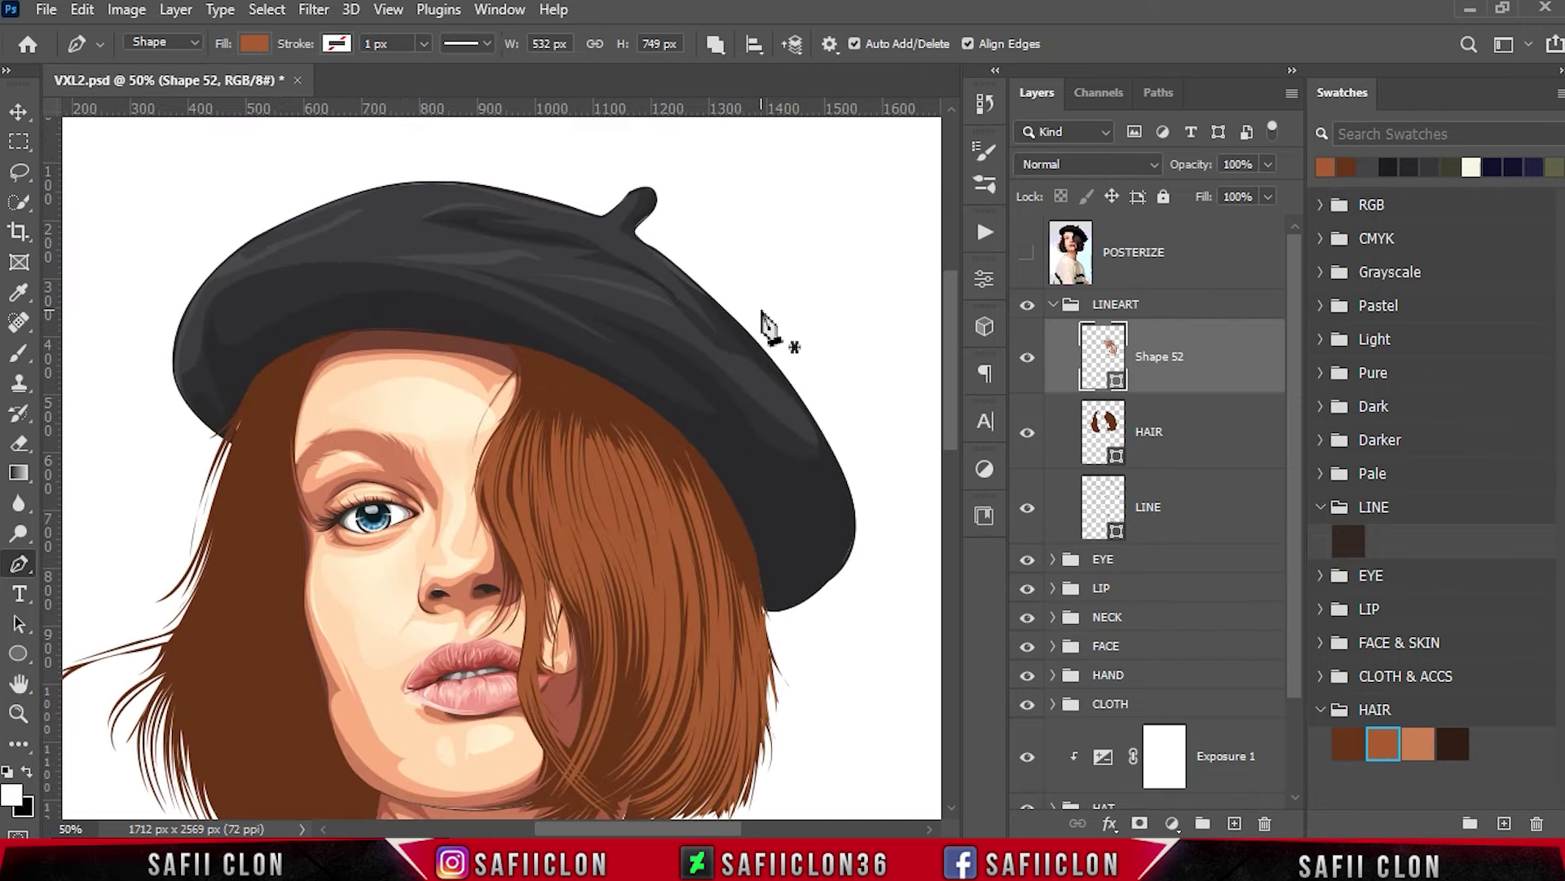
key("ctrl")
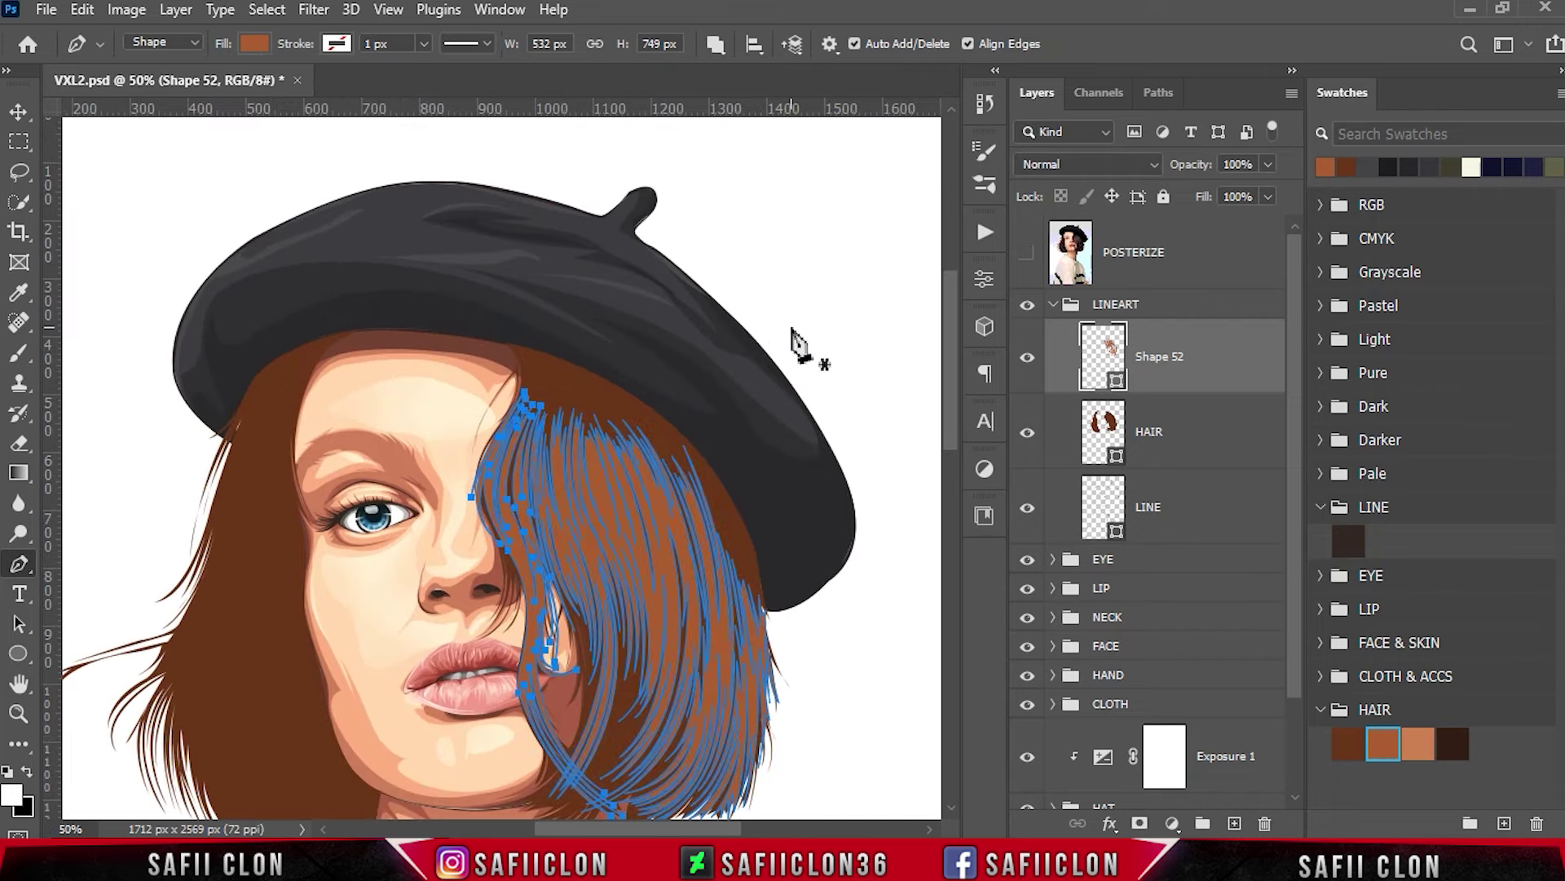
scroll(803, 354, "down", 1)
scroll(807, 359, "down", 1)
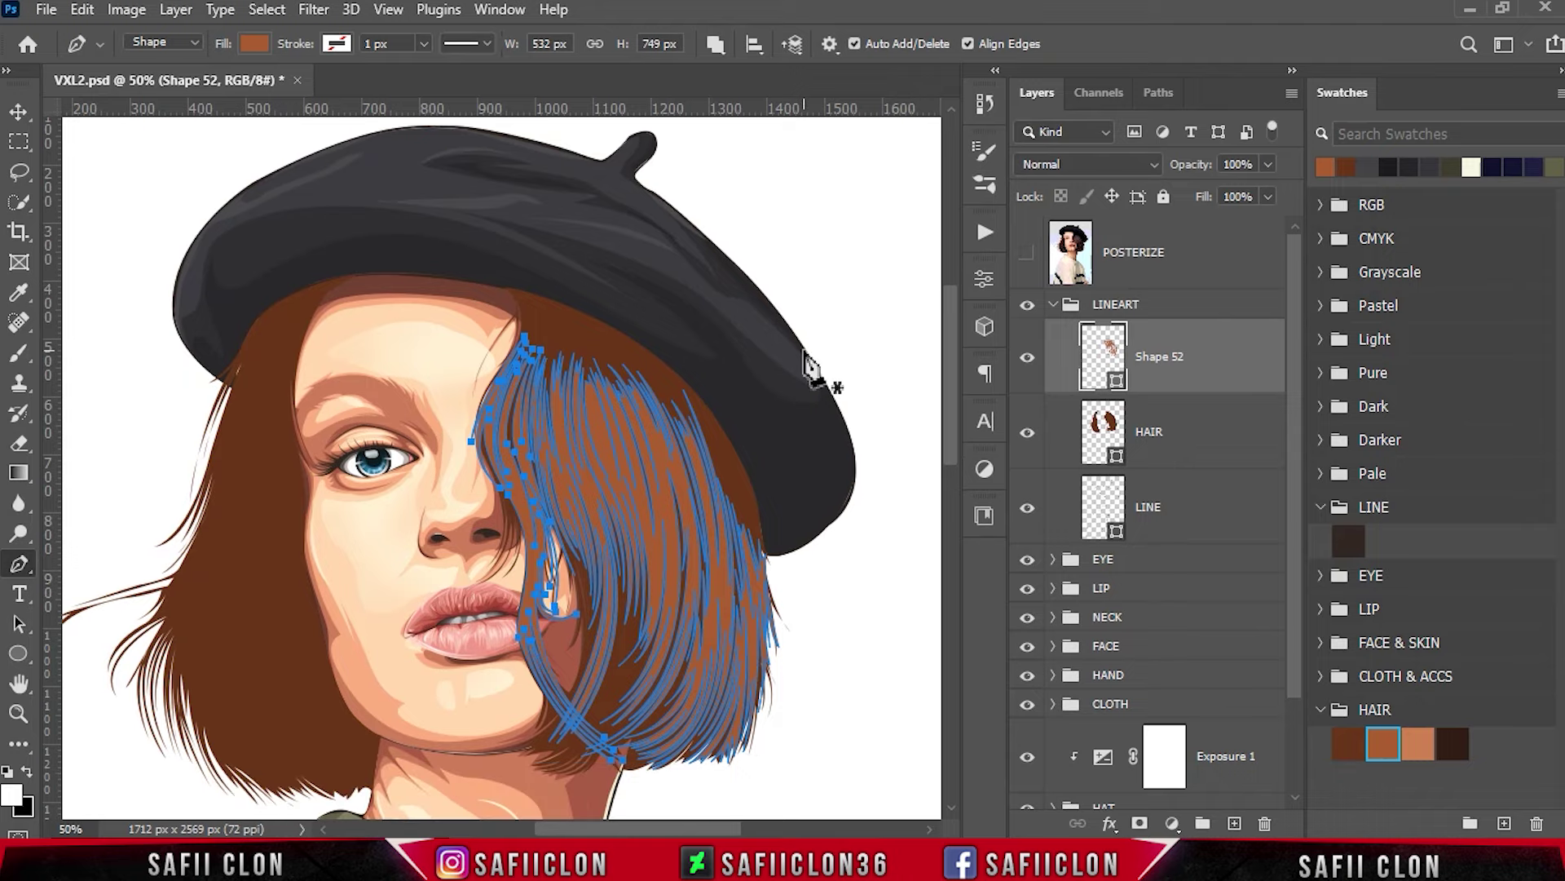
scroll(807, 363, "up", 1)
scroll(811, 391, "up", 1)
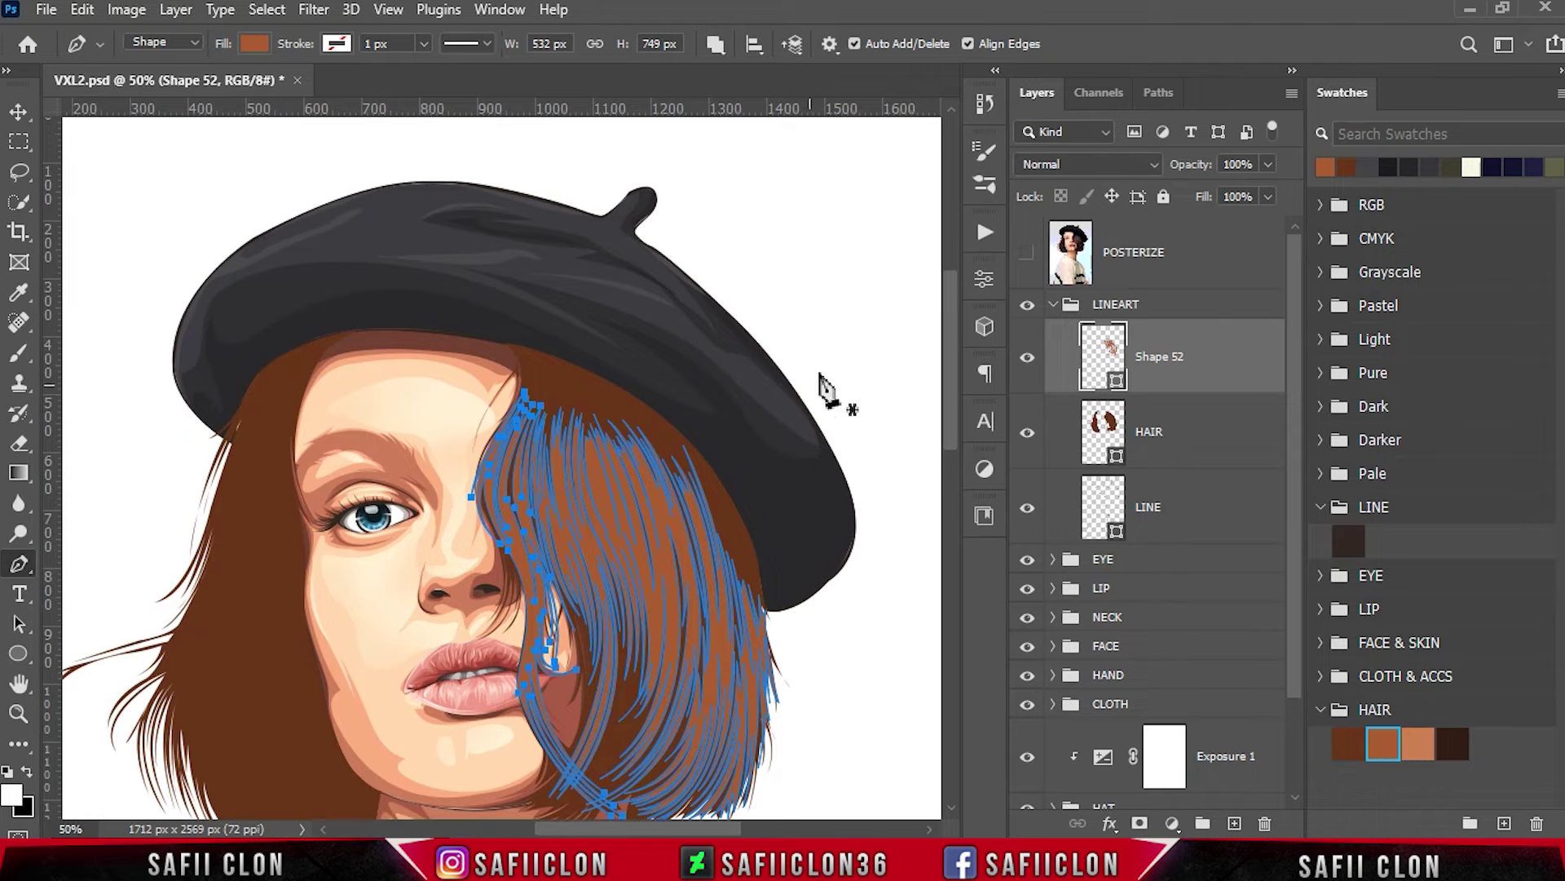
Show the POSTERIZE reference photo and zoom in on the bob's lower left tip.
left_click(1029, 258)
scroll(391, 538, "down", 3)
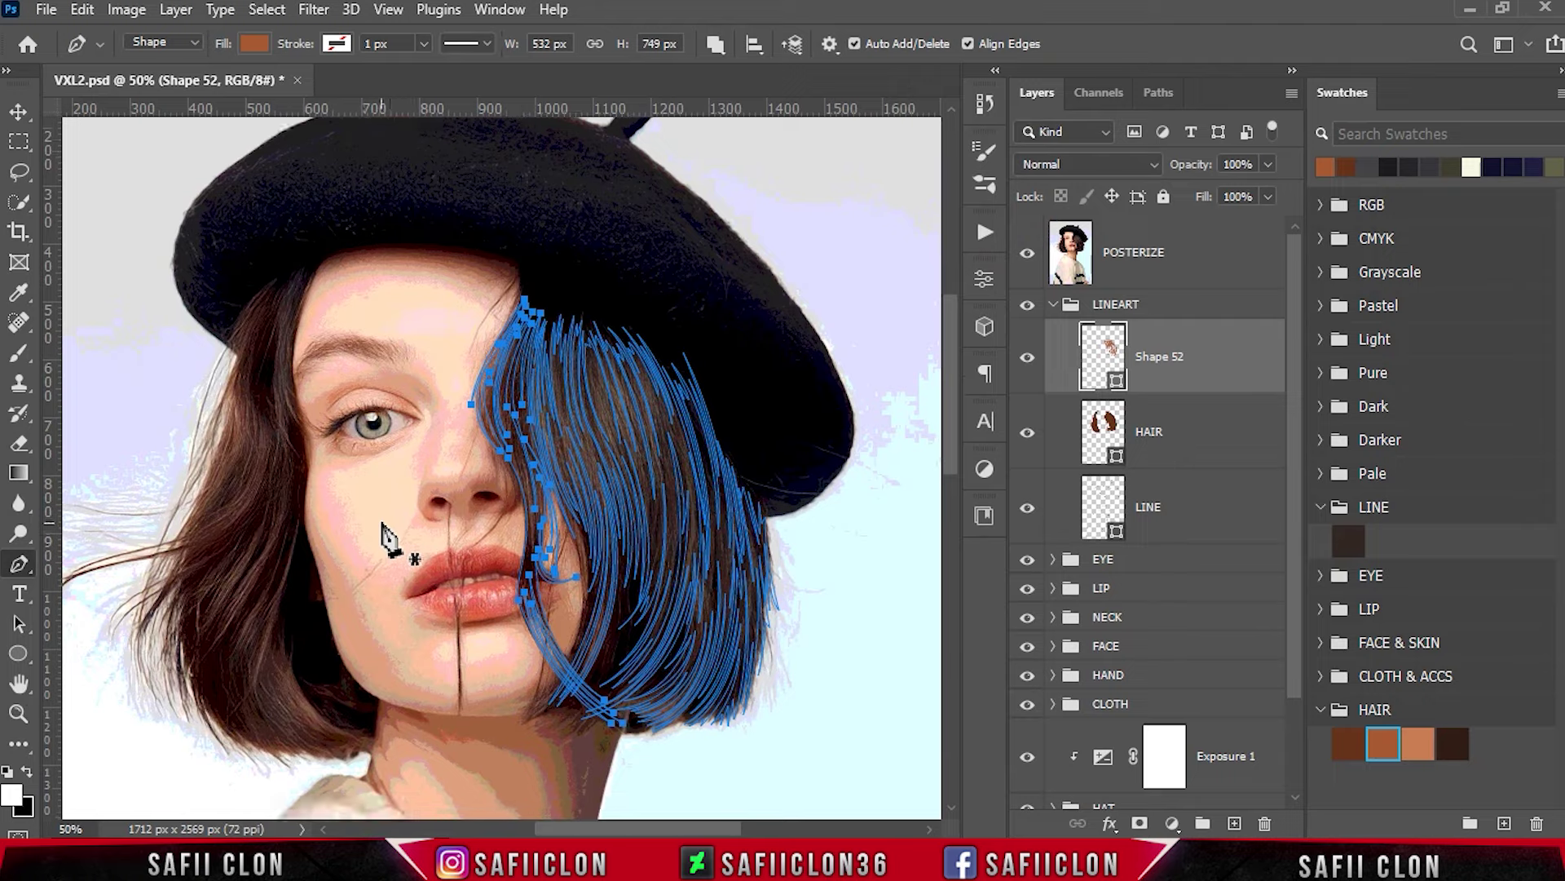
scroll(400, 514, "down", 4)
key("ctrl+plus")
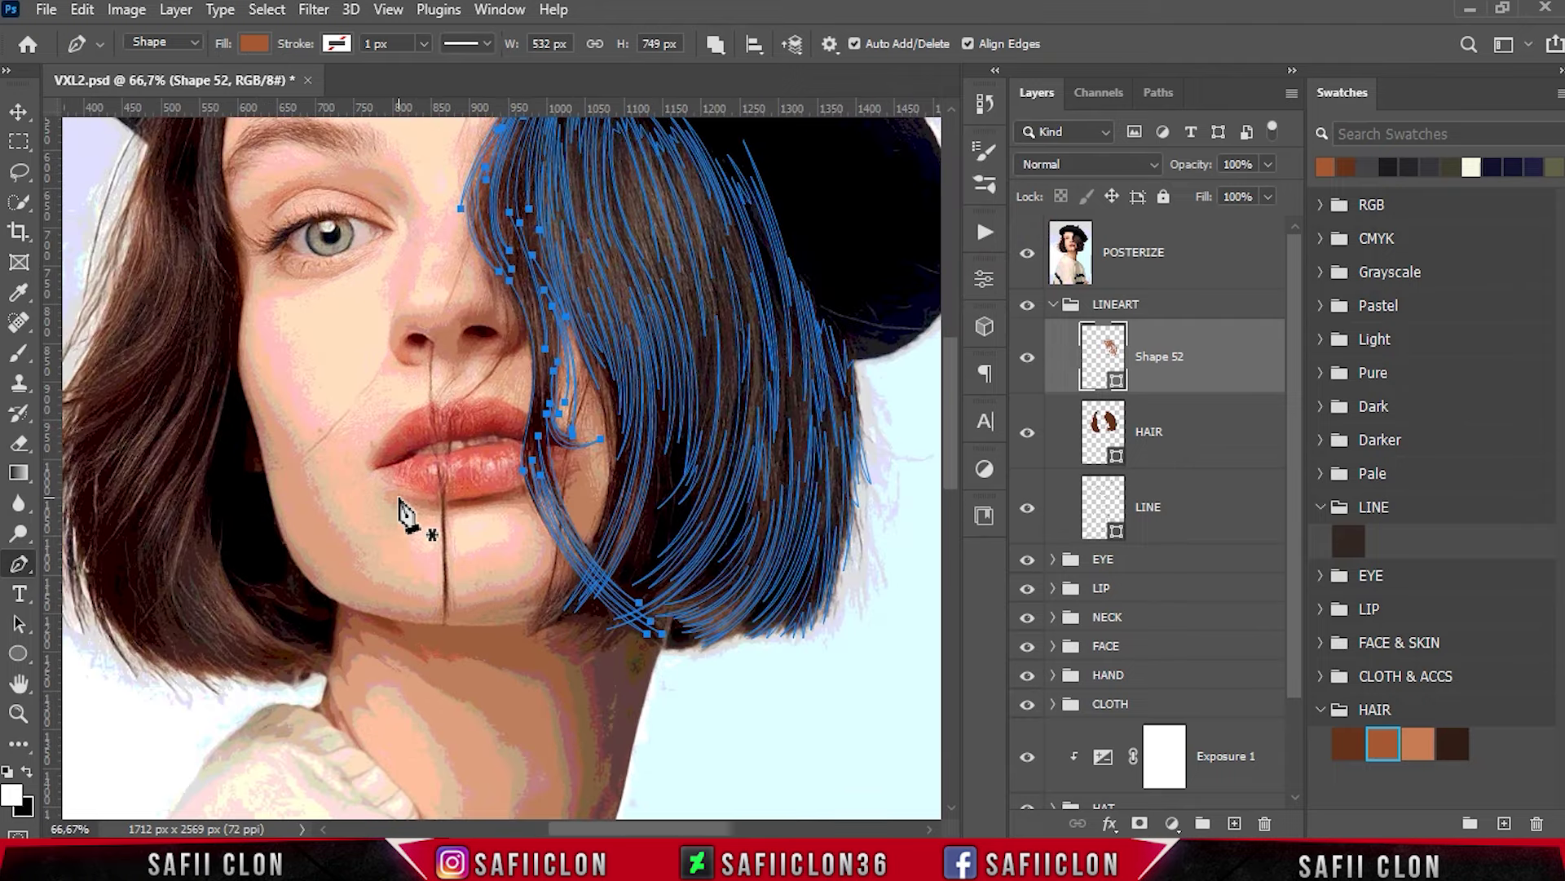
left_click_drag(644, 828, 591, 828)
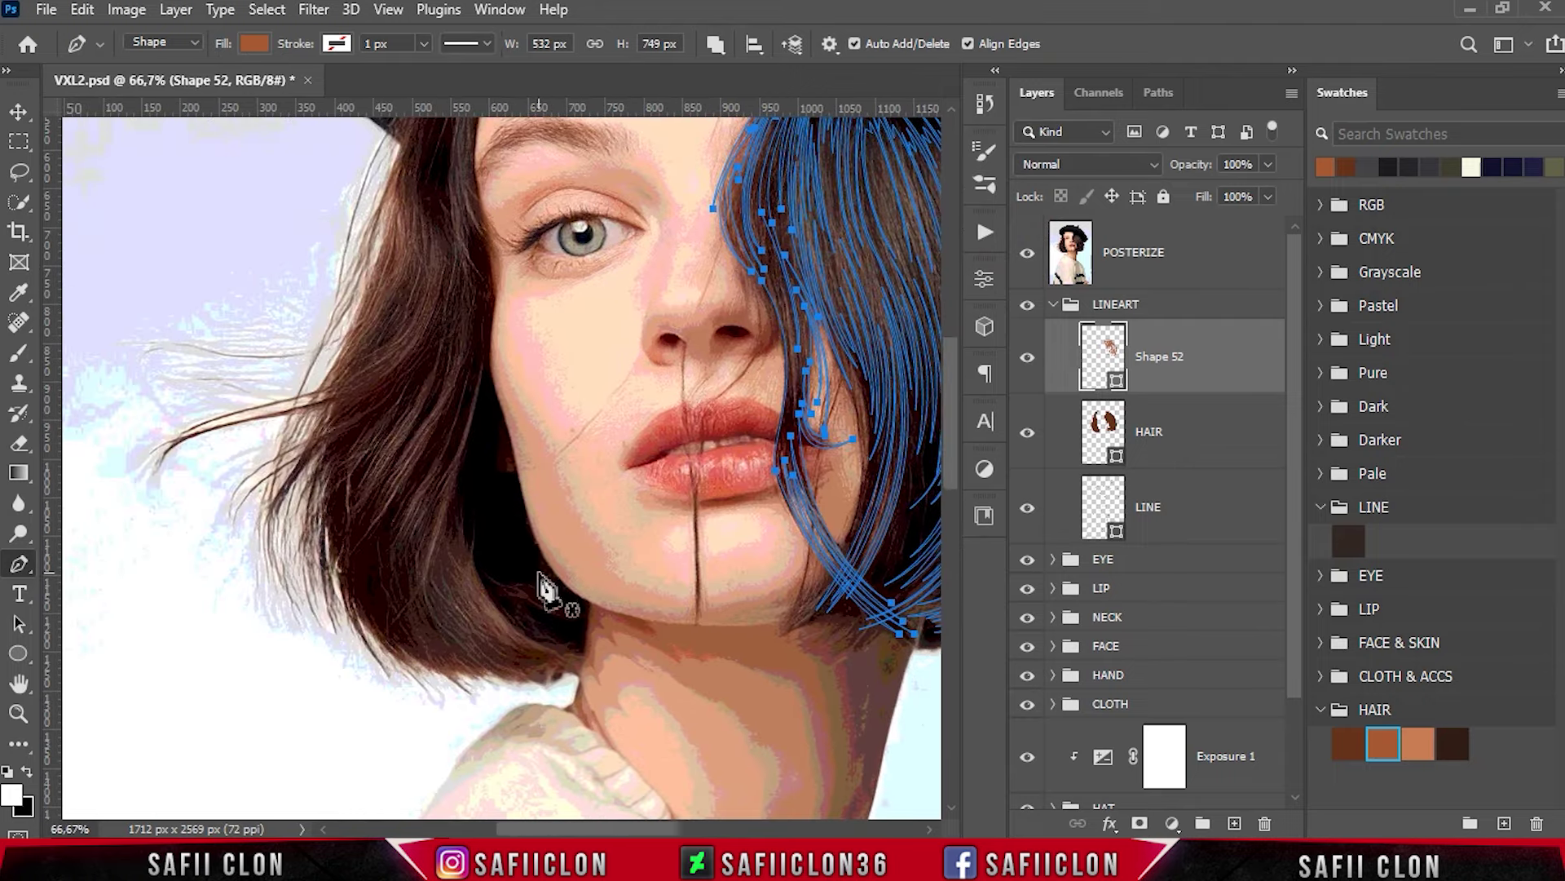
scroll(545, 587, "down", 3)
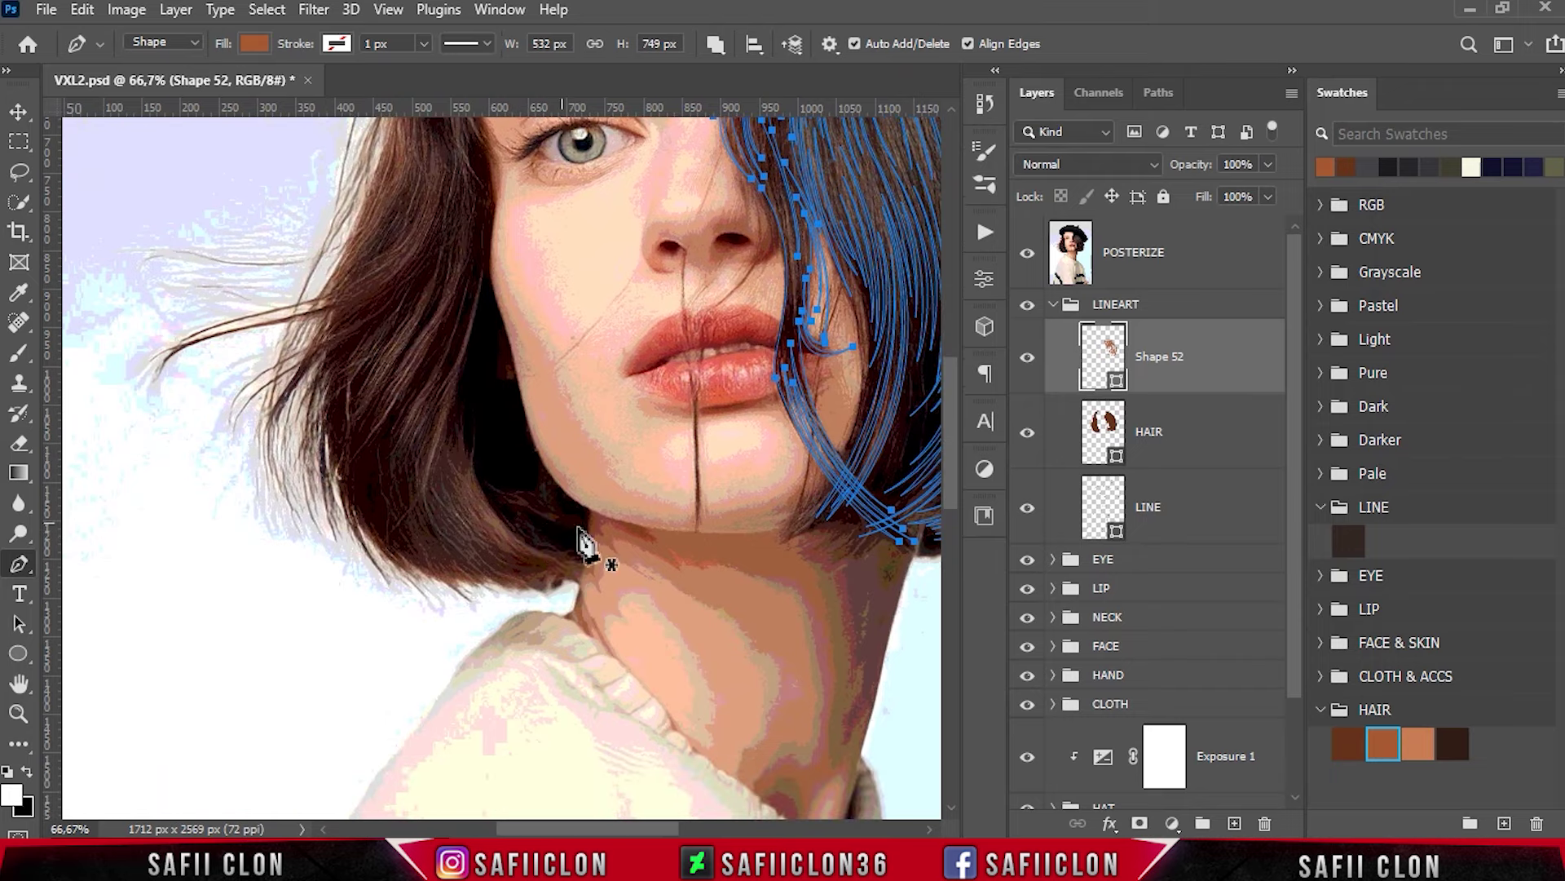
Draw and close a curved strand shape along the lower hair with a sharp tip.
left_click(478, 424)
left_click_drag(576, 553, 682, 559)
left_click_drag(579, 559, 620, 586)
left_click(588, 568, "alt")
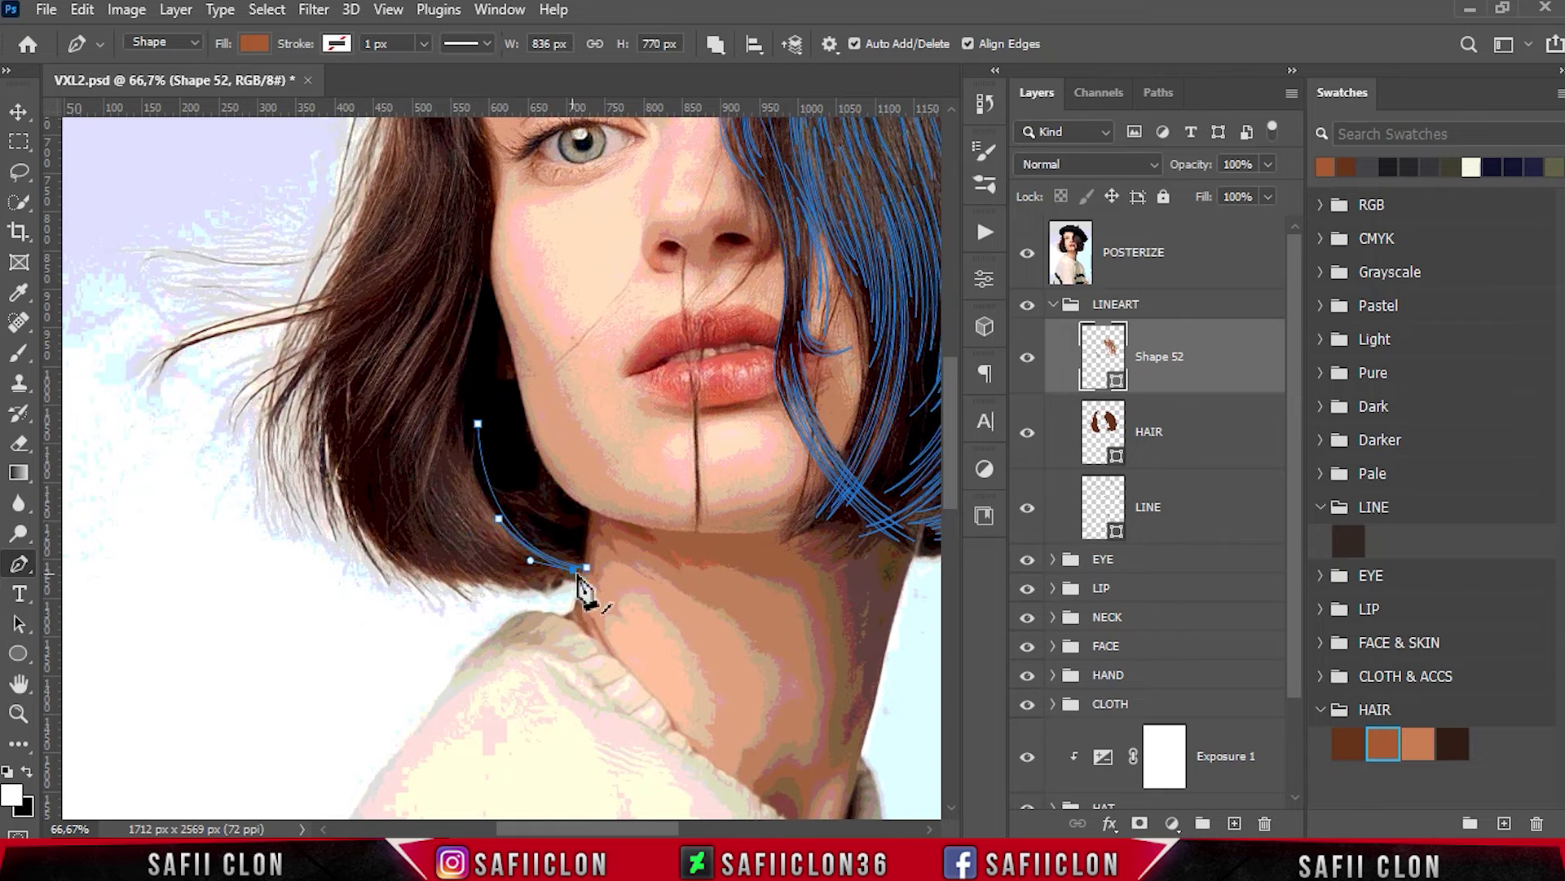
key("ctrl+plus")
left_click_drag(595, 517, 641, 536)
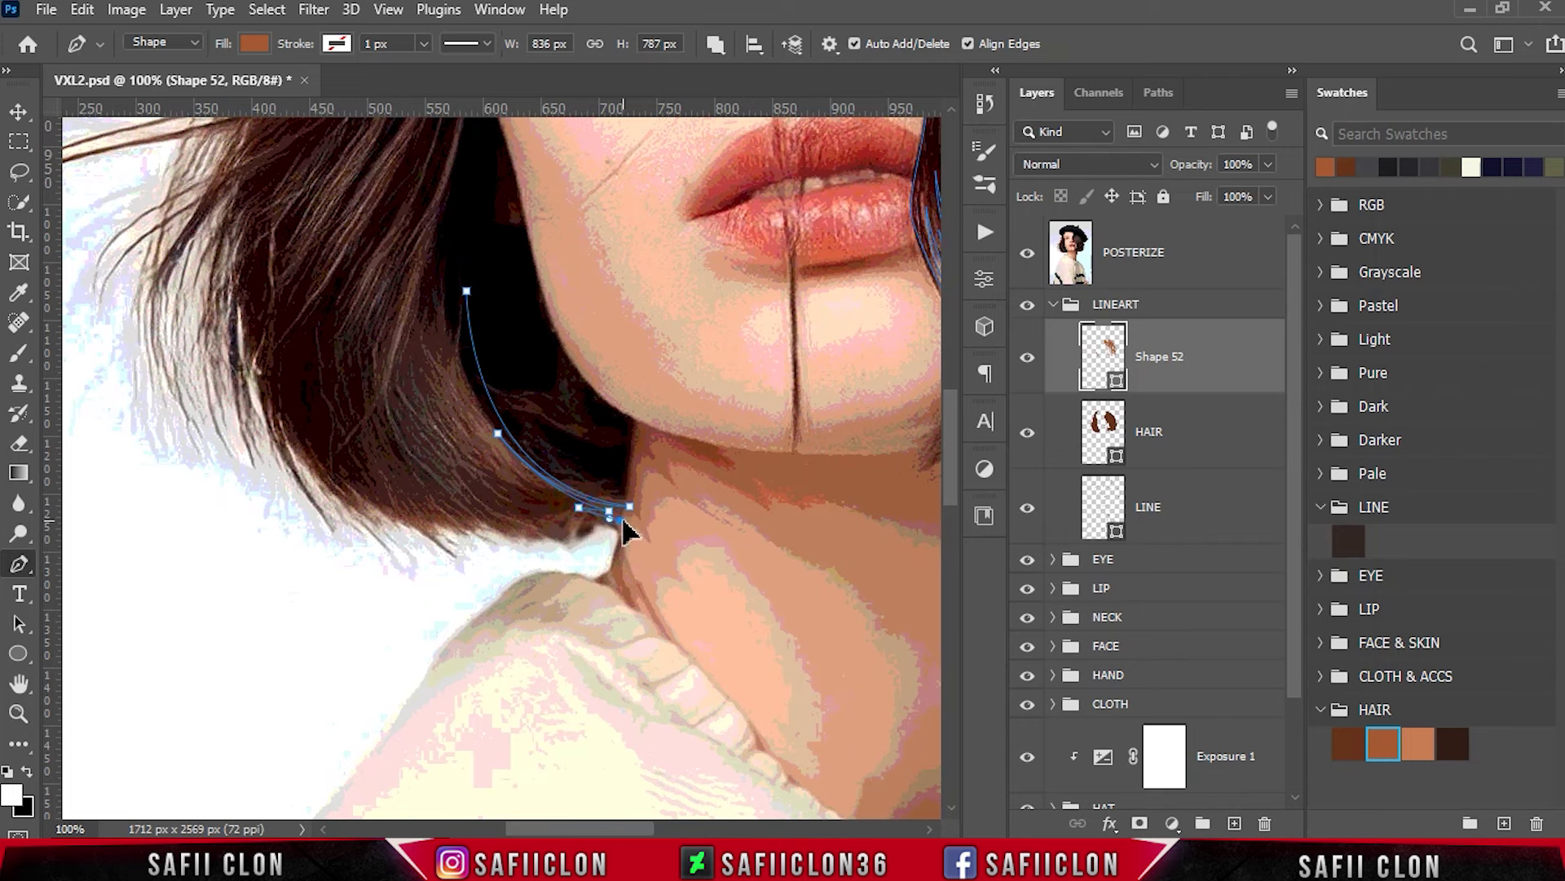
left_click_drag(431, 359, 353, 182)
left_click(587, 531)
Draw another strand curving up from the hair tip.
left_click(571, 545)
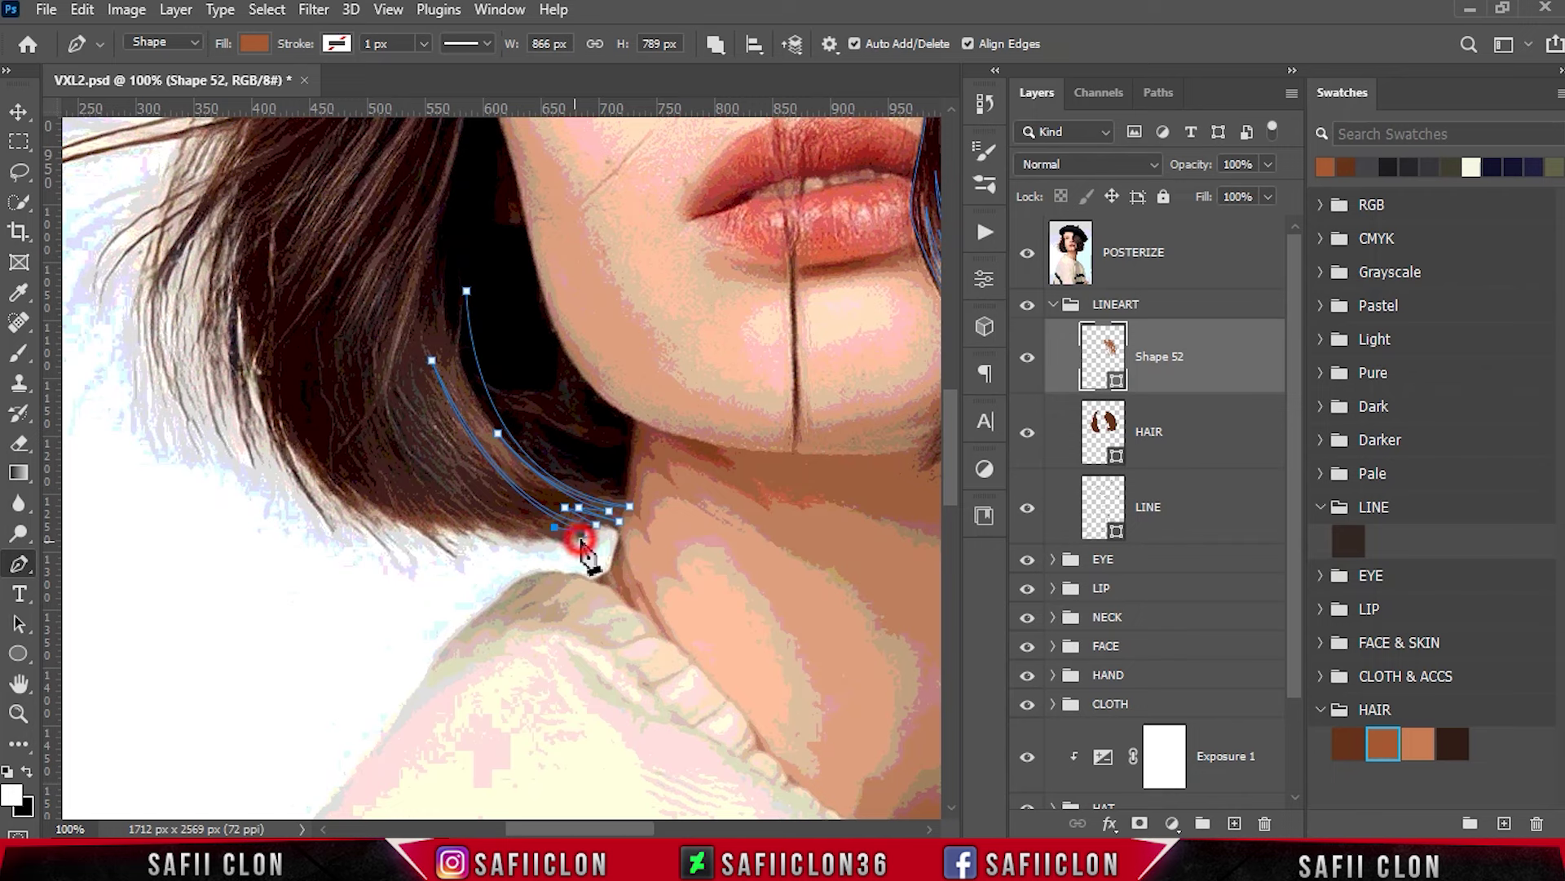
left_click_drag(448, 437, 407, 343)
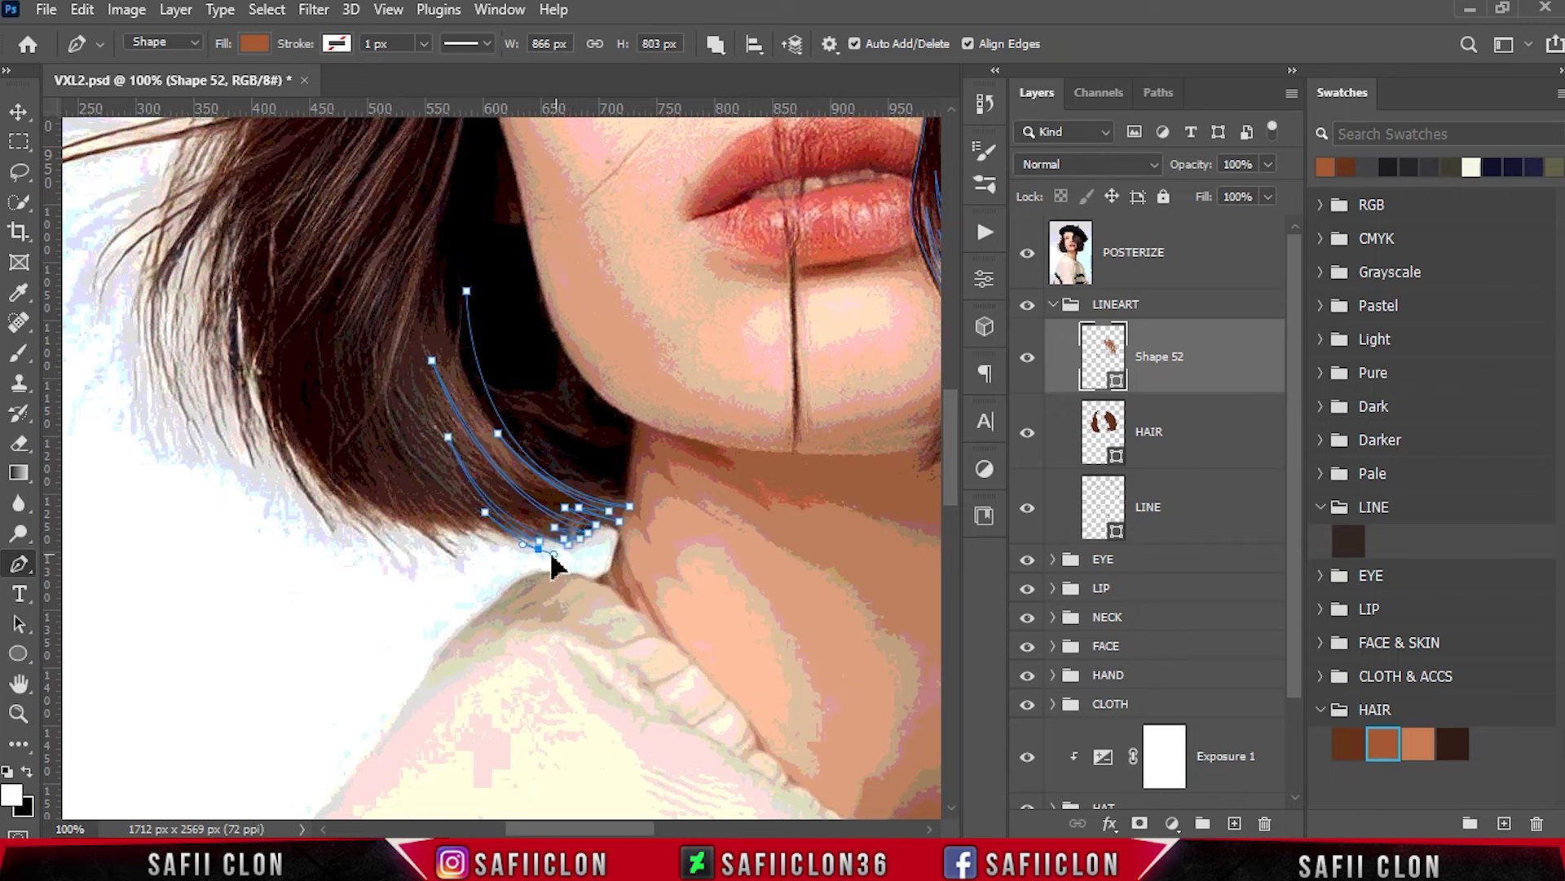
left_click_drag(426, 426, 388, 316)
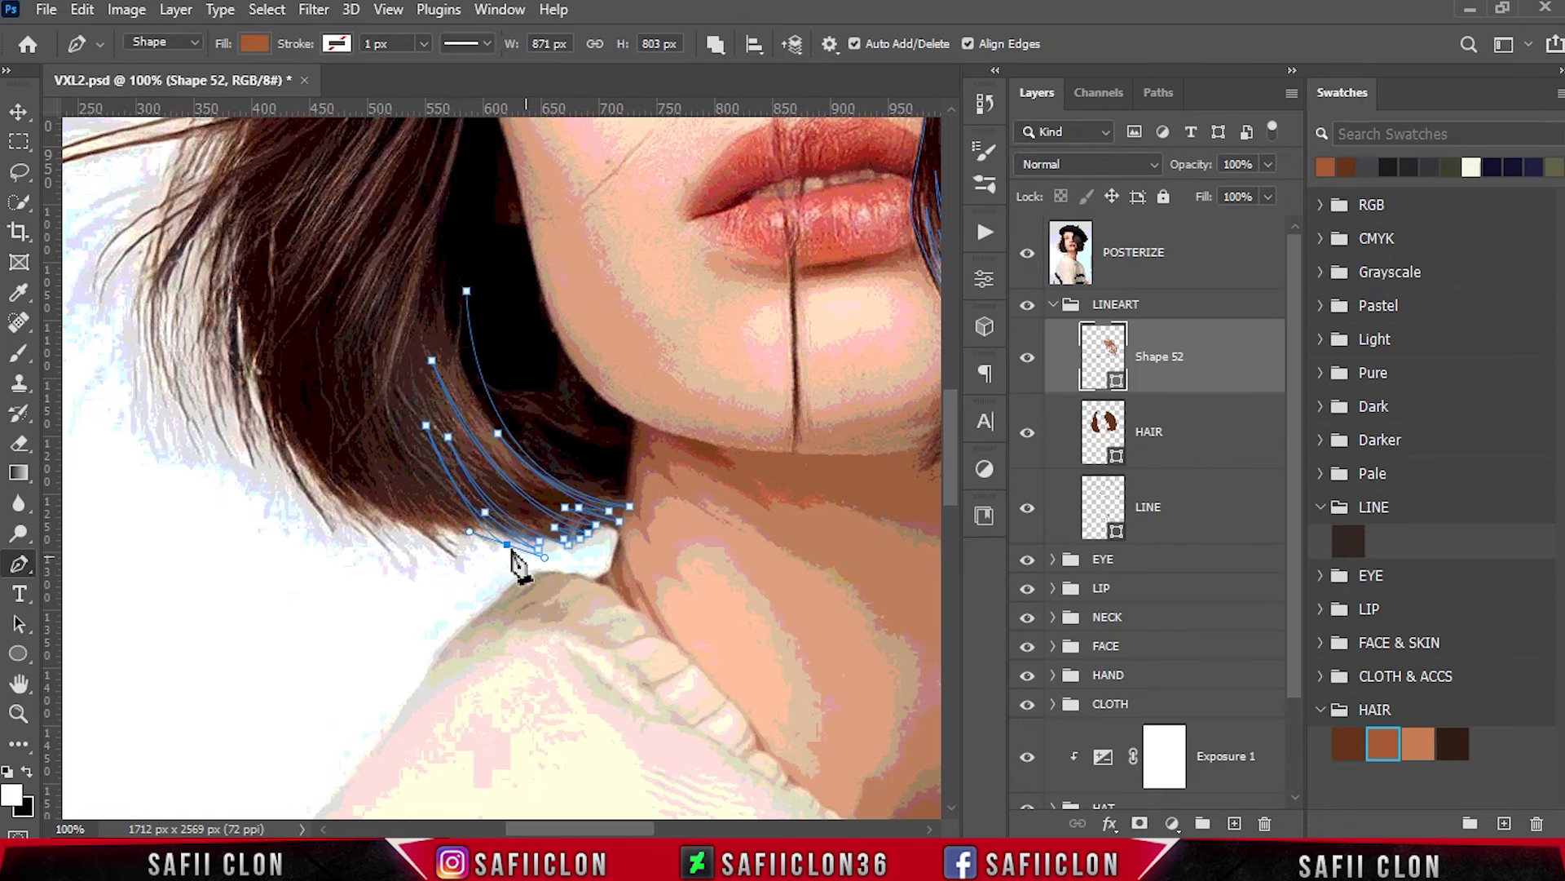
scroll(412, 436, "up", 1)
left_click(415, 342)
left_click_drag(421, 516, 466, 603)
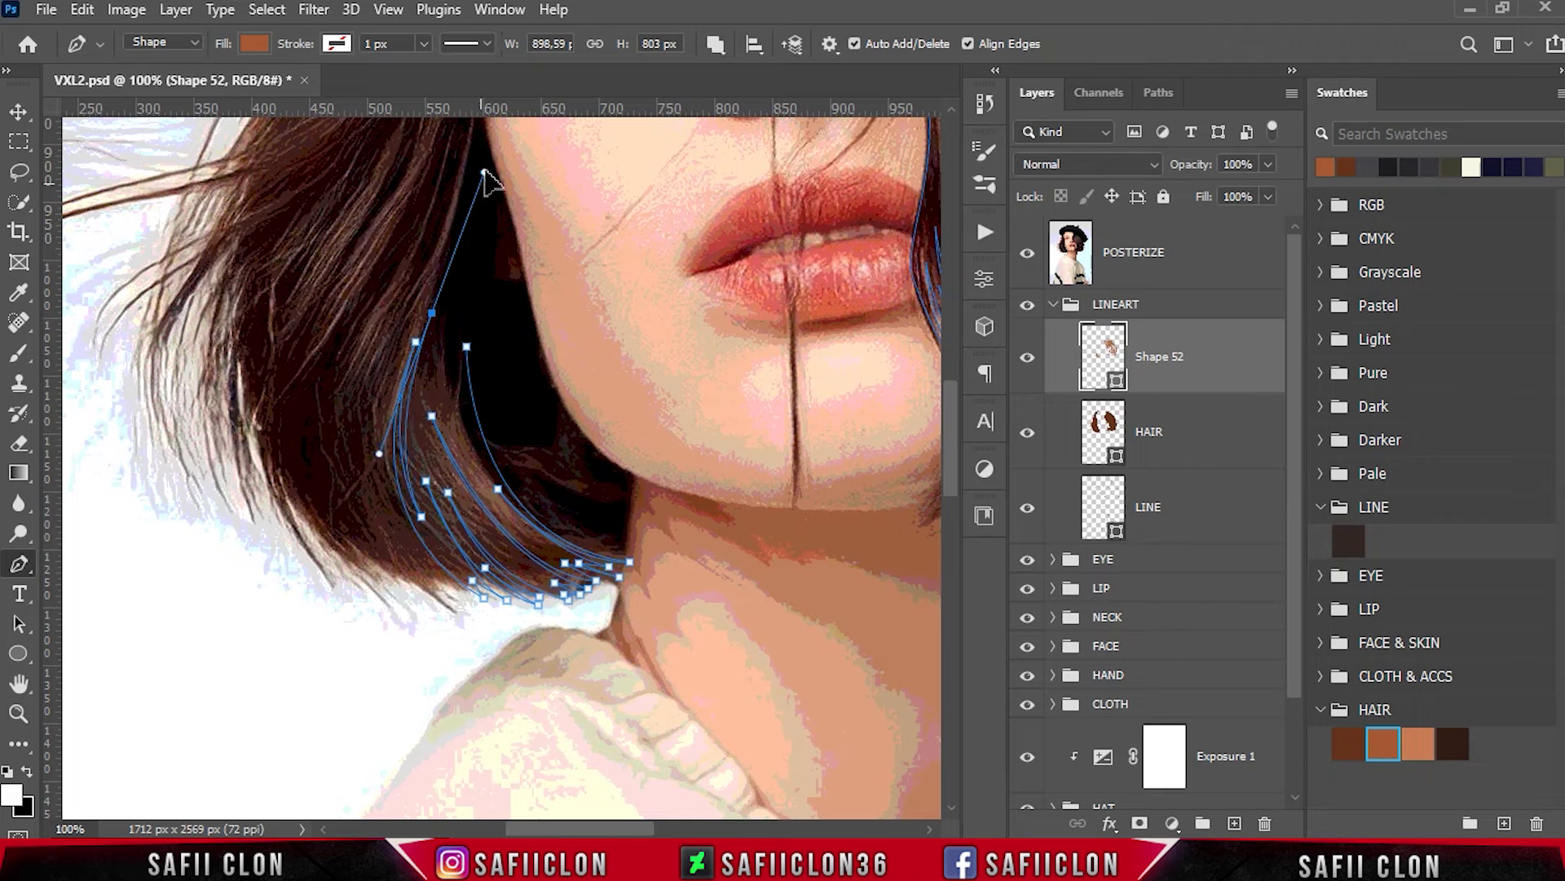
Draw a strand higher up the hair, running down to the tip and closed at its top.
left_click(431, 313)
left_click_drag(415, 432, 479, 525)
mouse_move(430, 349)
left_mouse_down()
mouse_move(454, 282)
mouse_move(448, 210)
left_mouse_up()
left_click(438, 323, "alt")
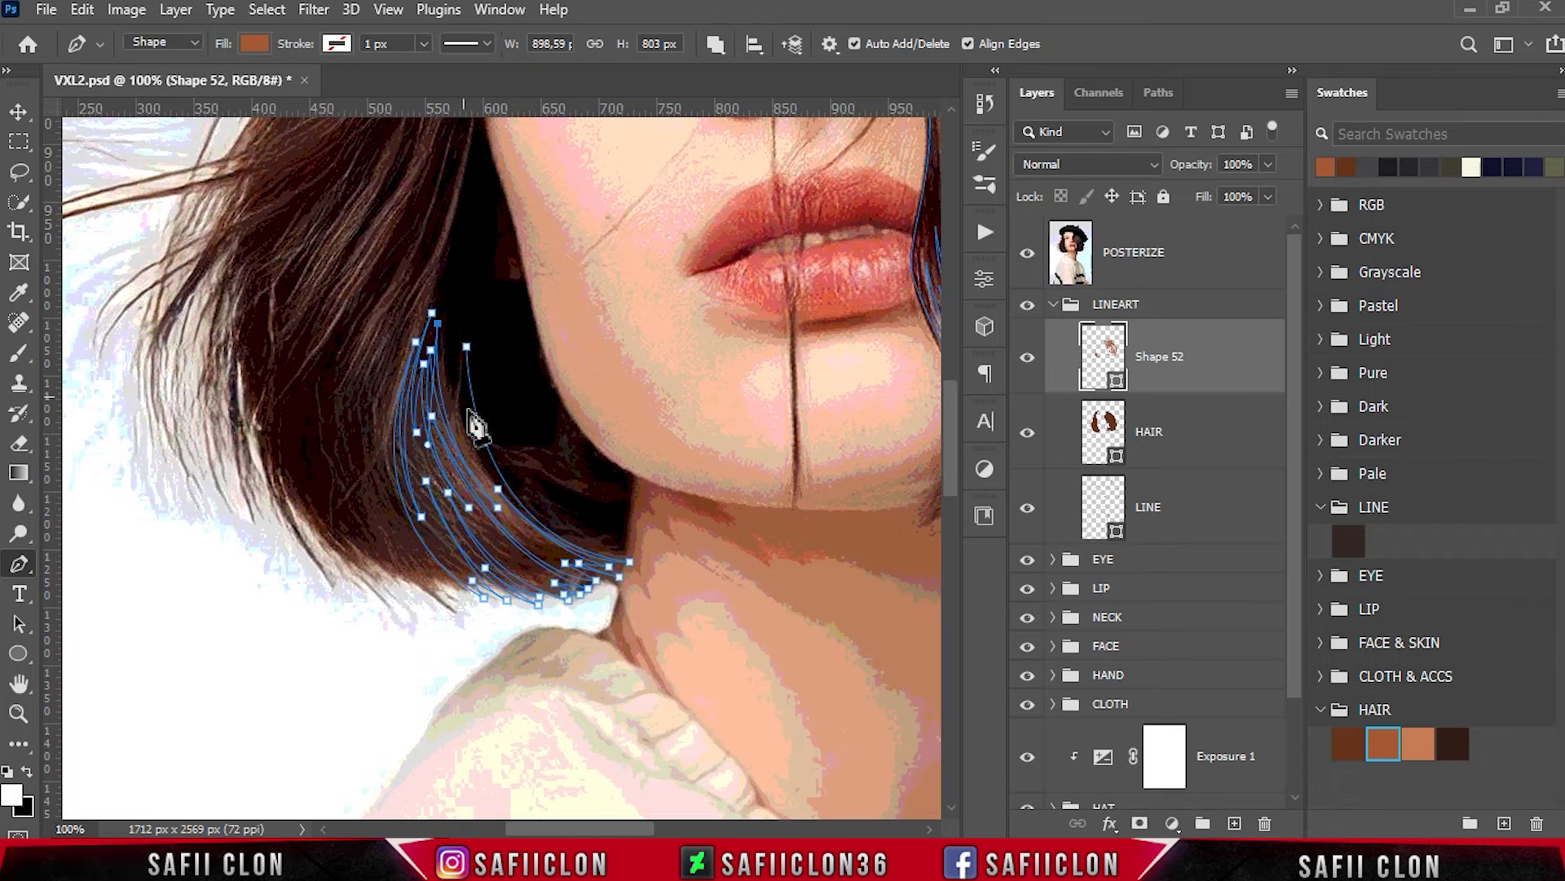
left_click(520, 526)
left_click(445, 344)
left_click_drag(489, 470, 505, 522)
left_click(465, 344)
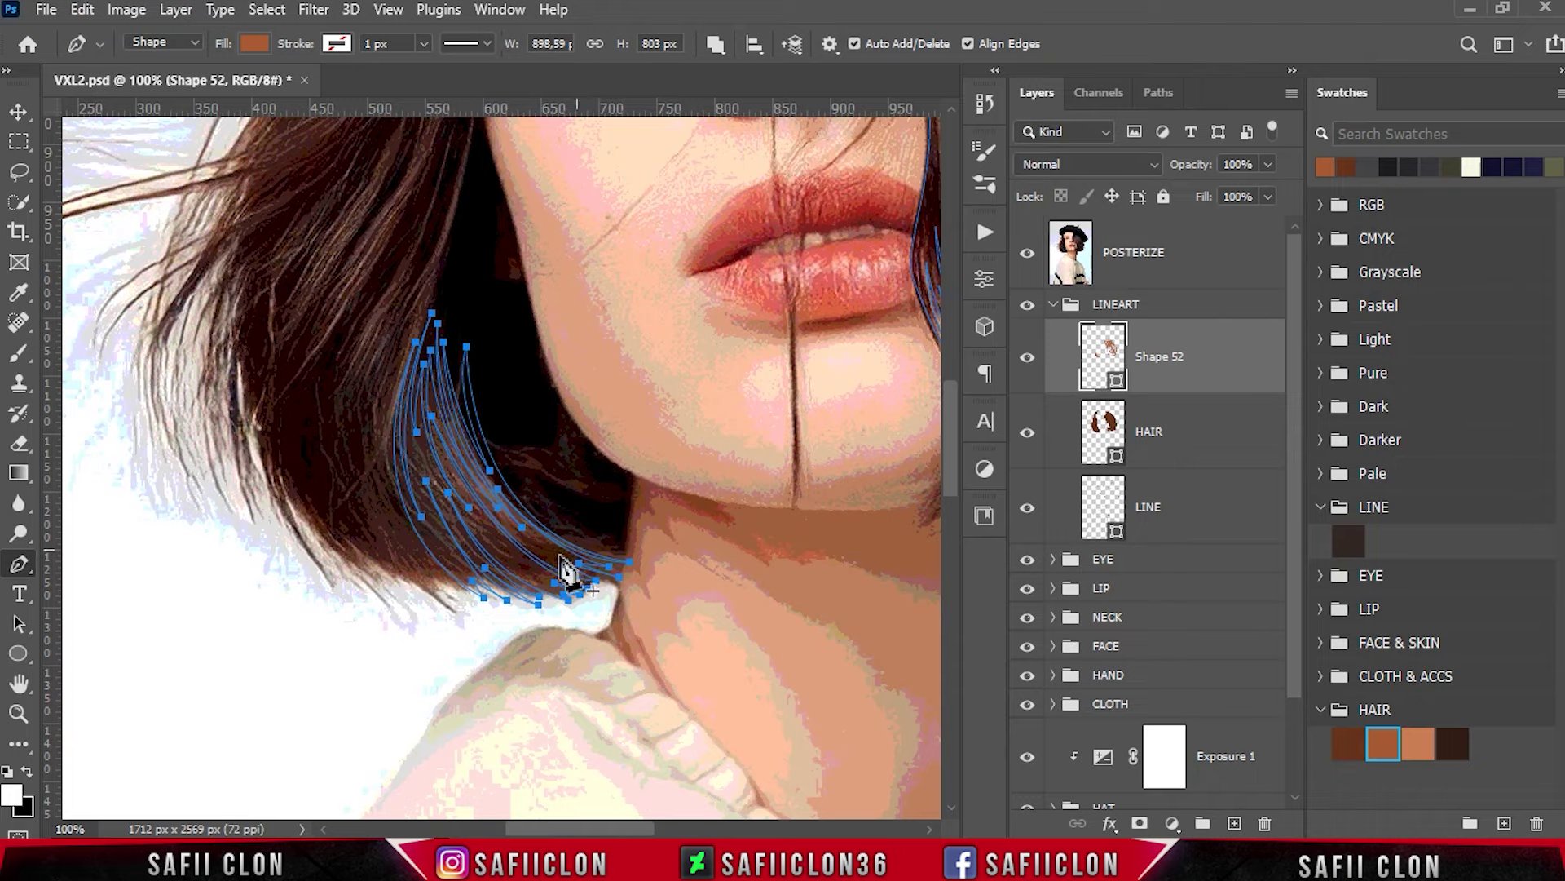
Start a new strand beside the cheek.
scroll(555, 489, "up", 3)
scroll(489, 363, "up", 2)
left_click(480, 329)
scroll(490, 342, "down", 1)
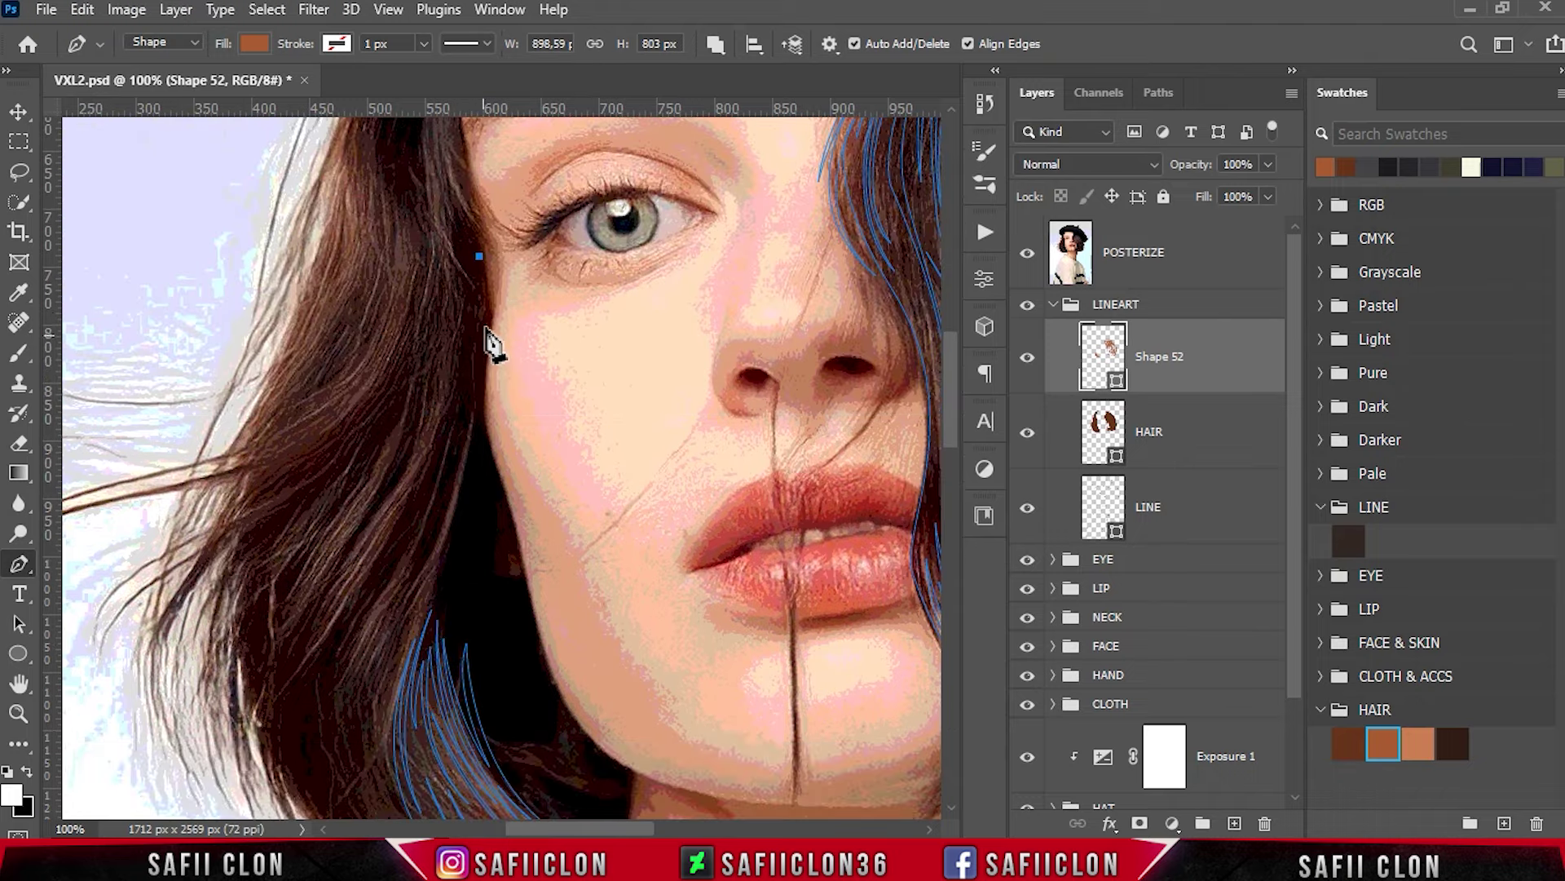
Draw a long strand down beside the cheek to a corner at the hair tip.
left_click(471, 459)
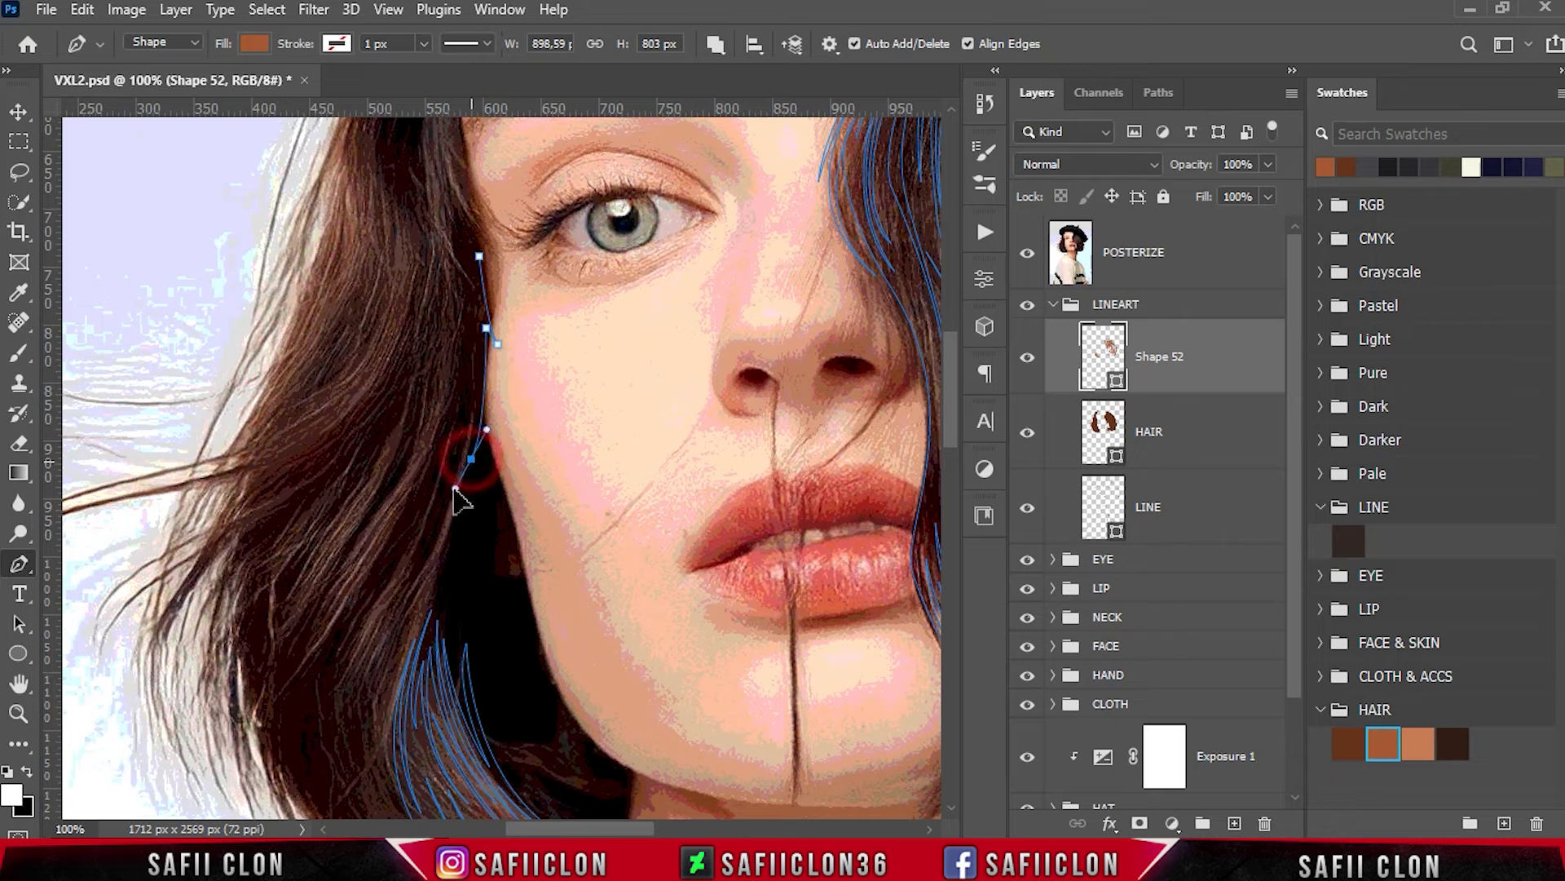
scroll(456, 399, "down", 3)
left_click_drag(408, 441, 363, 511)
left_click_drag(485, 678, 579, 713)
left_click(485, 678, "alt")
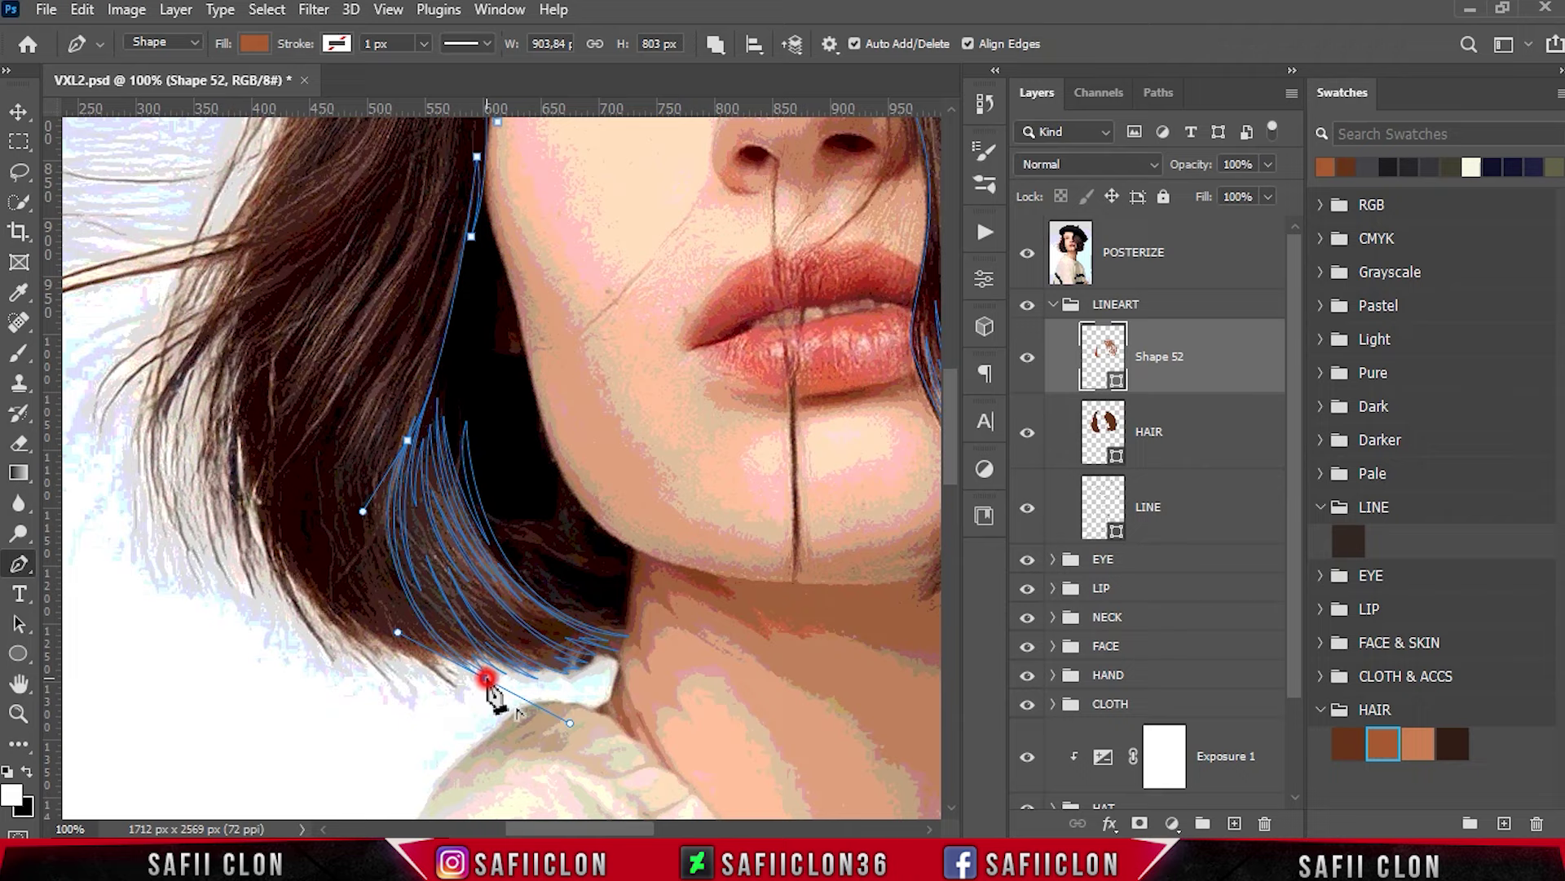
left_click_drag(363, 511, 380, 518)
left_click(457, 670)
left_click_drag(388, 429, 444, 263)
Curve the strand's returning edge back up along the hair, ending in a corner.
left_click_drag(459, 687, 597, 804)
left_click_drag(380, 601, 374, 566)
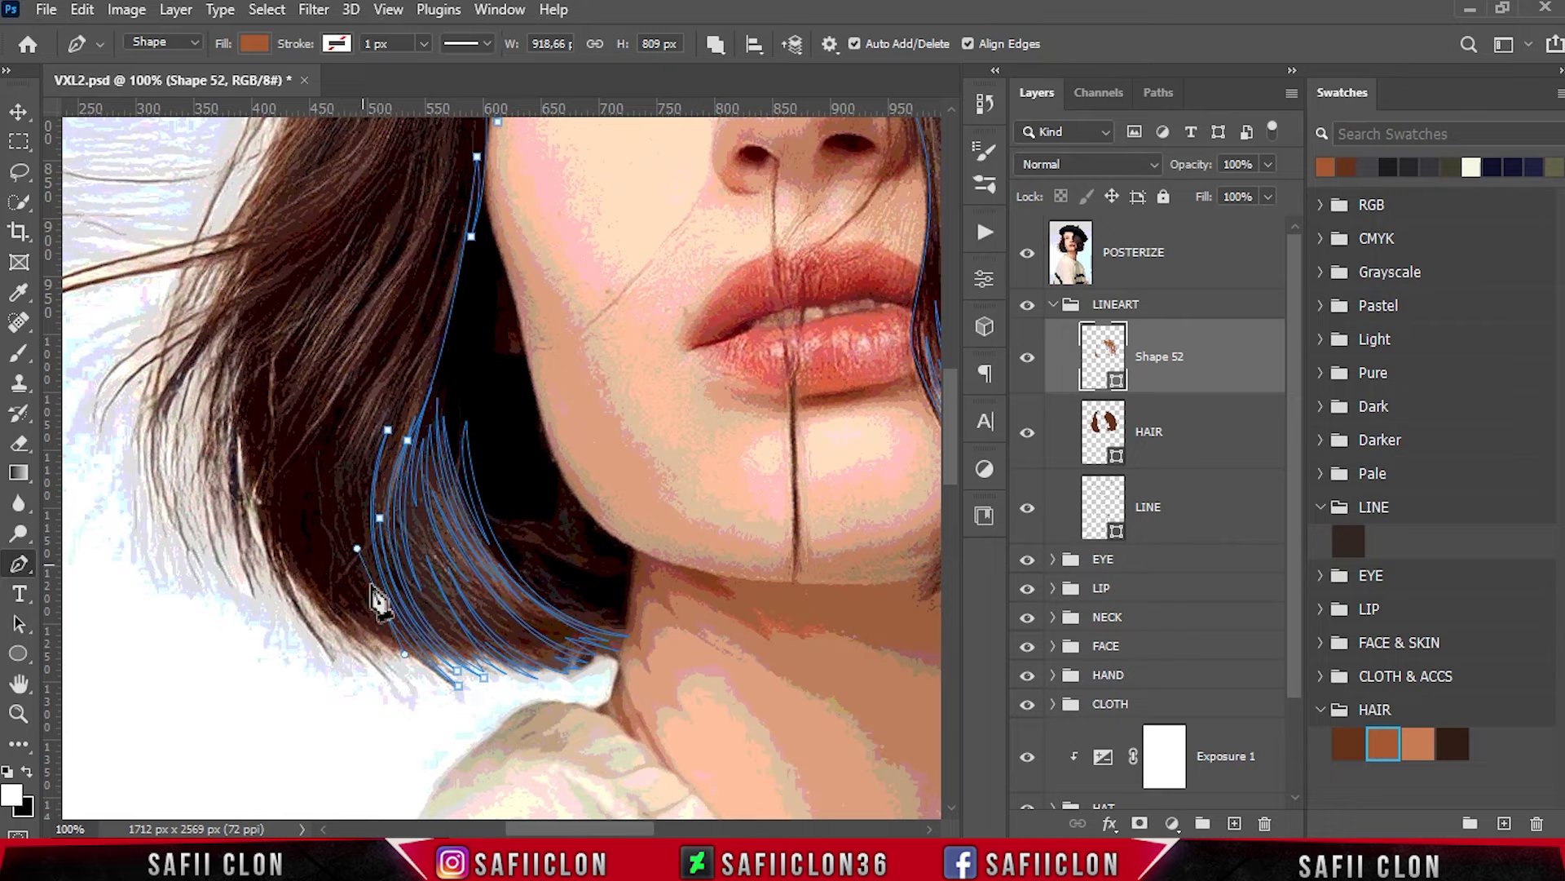
scroll(368, 571, "up", 3)
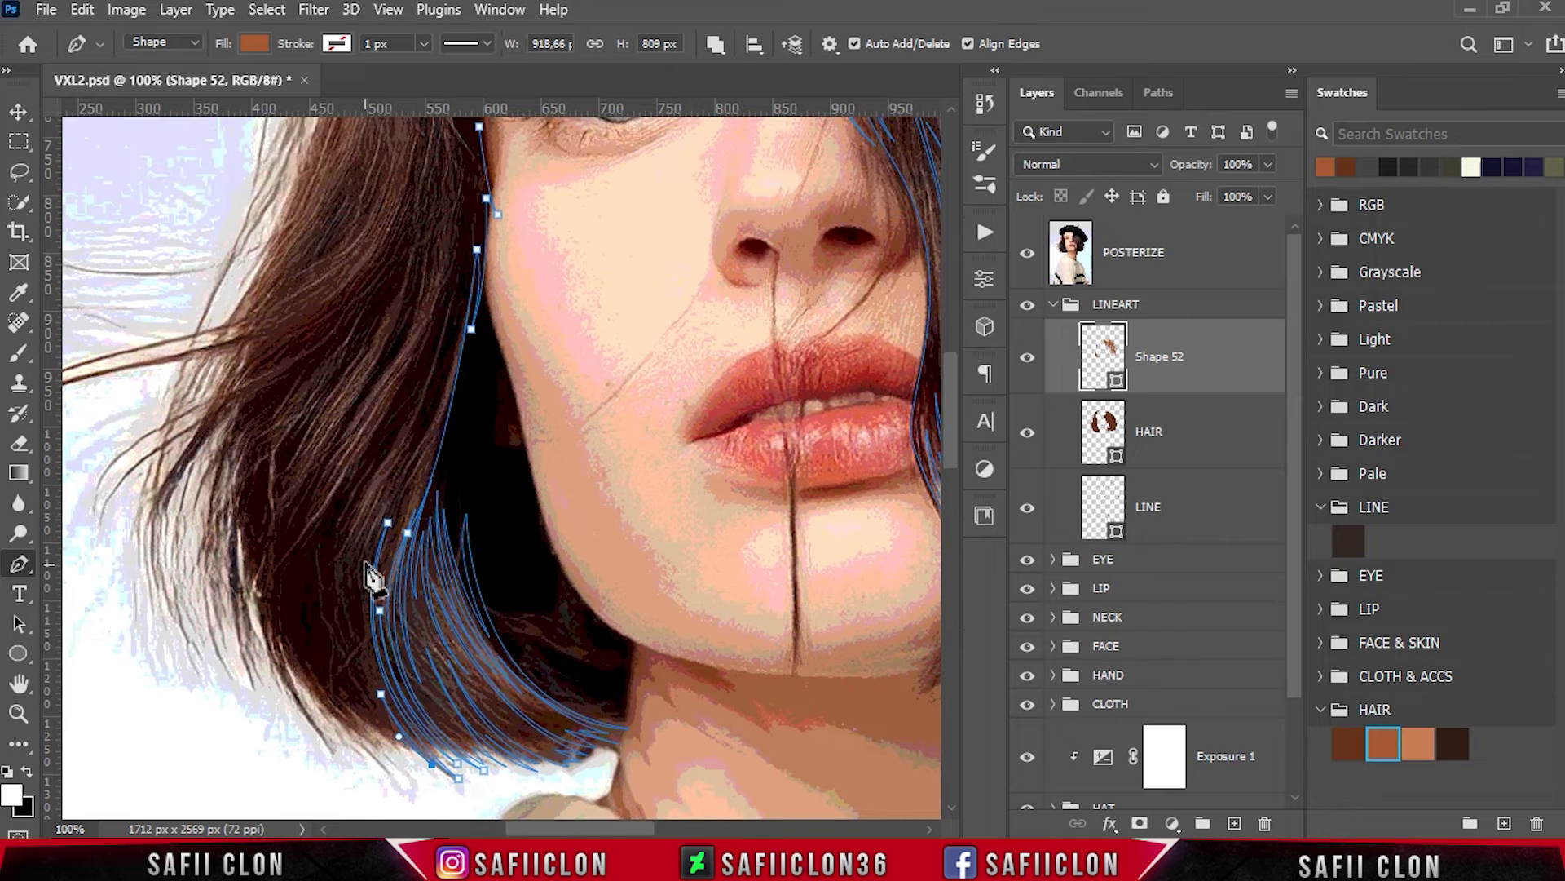
left_click_drag(399, 466, 511, 243)
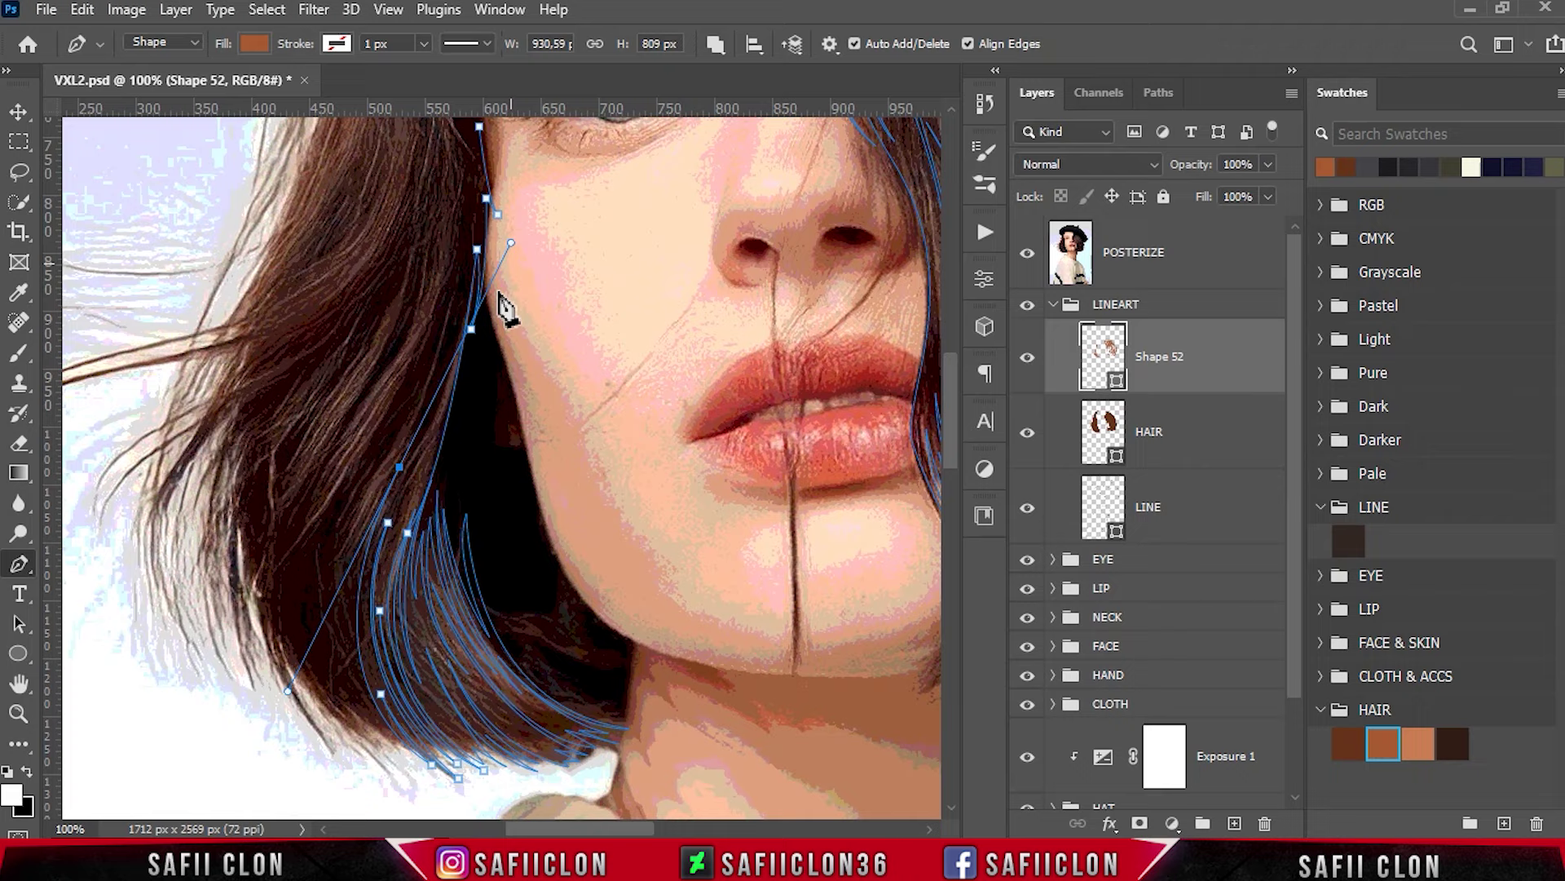
left_click_drag(395, 449, 445, 344)
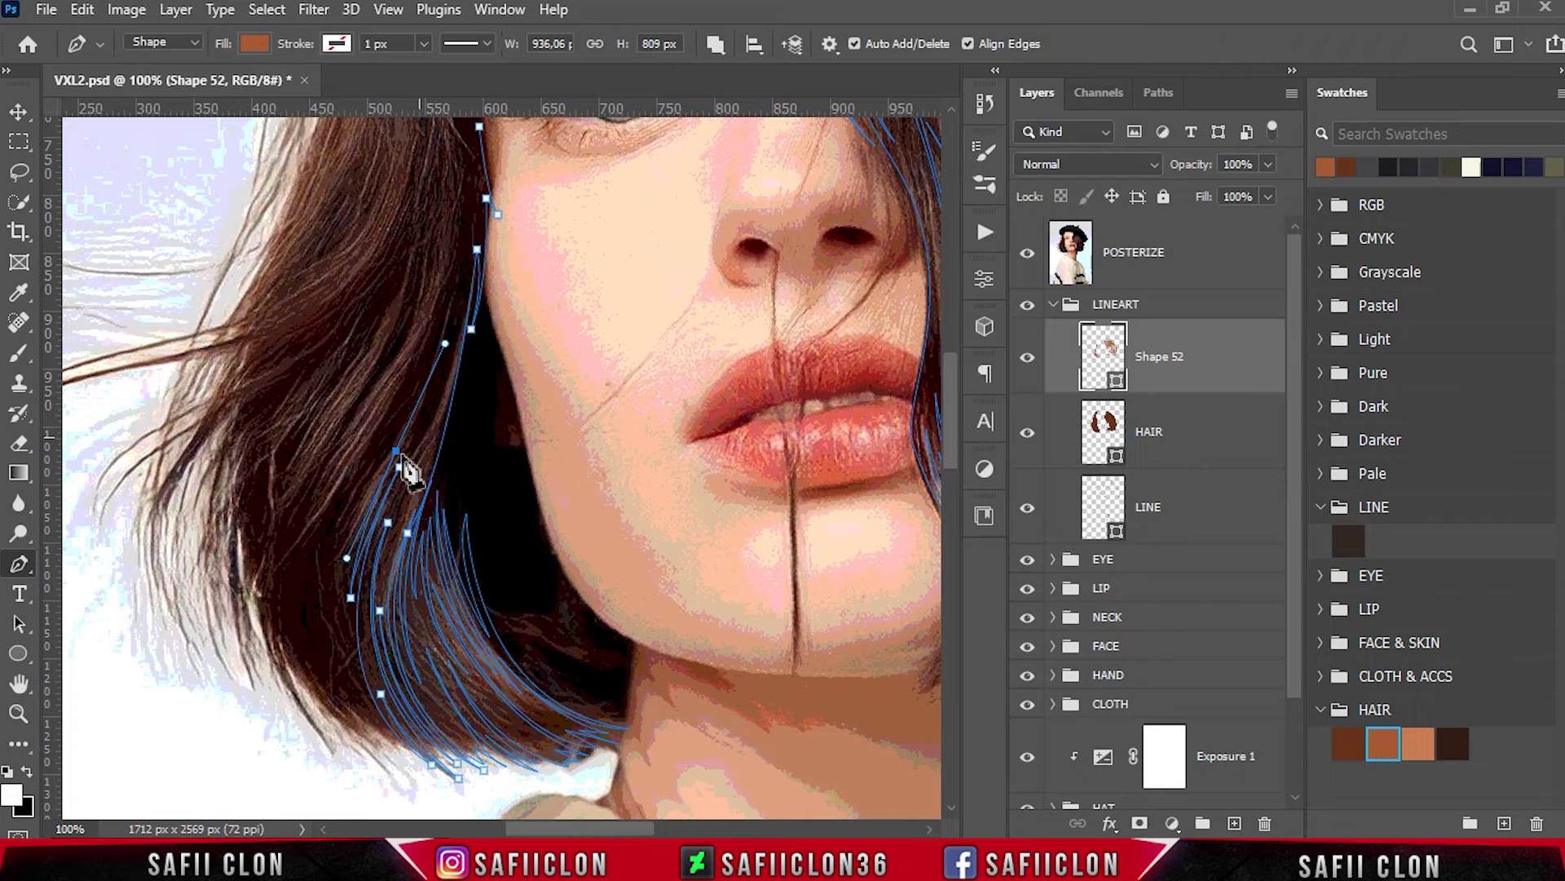
mouse_move(409, 413)
left_mouse_down()
mouse_move(524, 279)
mouse_move(513, 236)
left_mouse_up()
left_click(409, 414, "alt")
Draw the next strand down the left hair and back up.
left_click_drag(329, 605, 326, 675)
left_click(374, 448)
left_click_drag(328, 605, 308, 569)
left_click_drag(413, 376, 438, 326)
scroll(440, 420, "up", 2)
left_click_drag(334, 603, 312, 630)
left_click(383, 511)
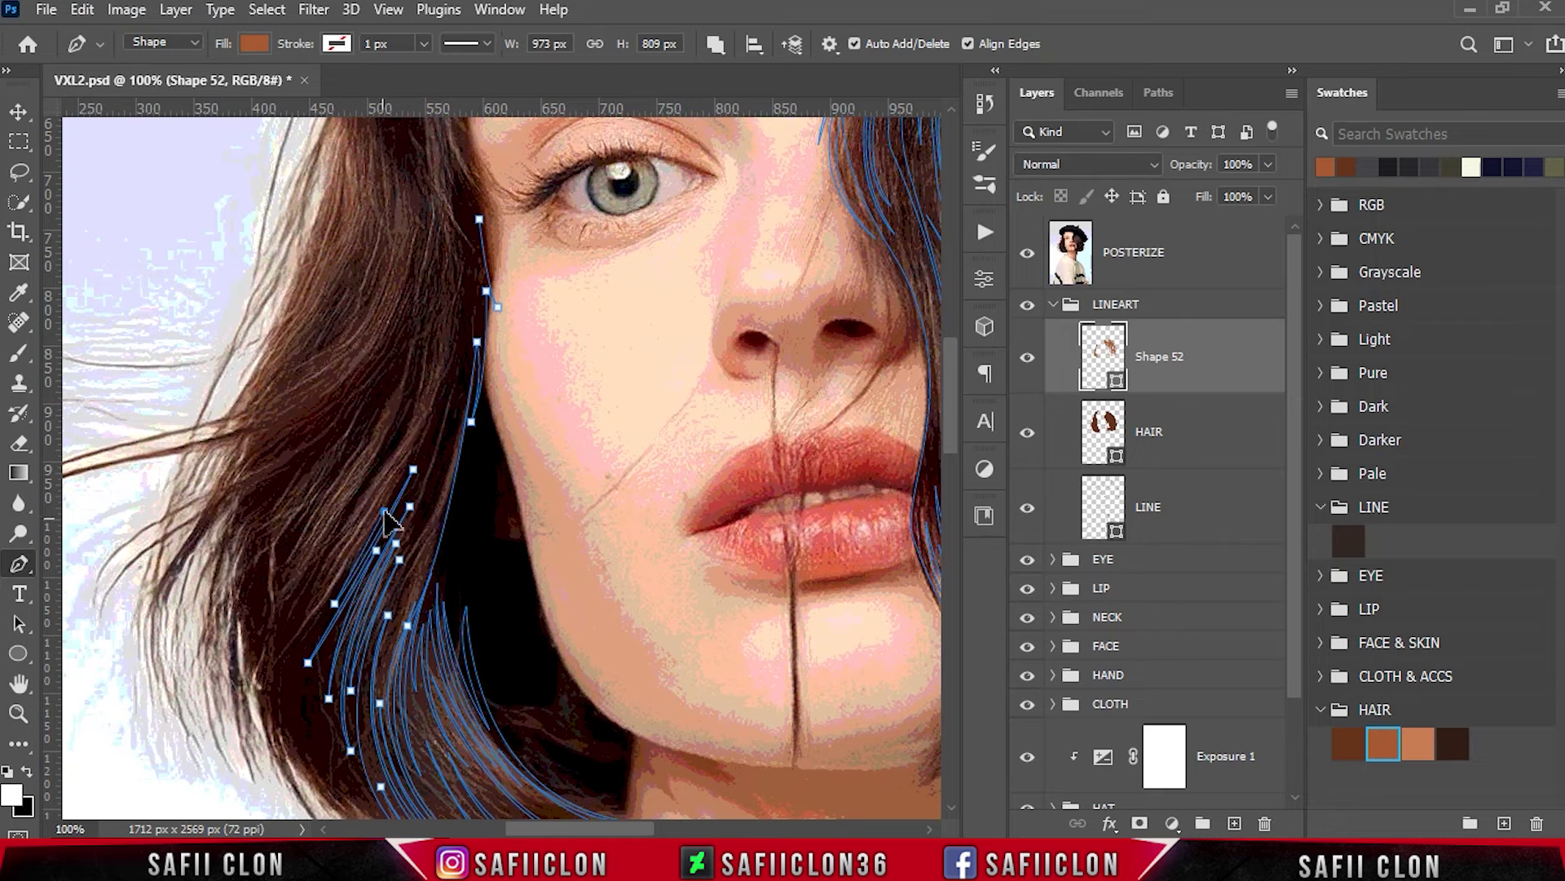
Place the strand's tip and top points, undoing the stray point by the eye.
scroll(294, 685, "down", 2)
left_click(343, 759)
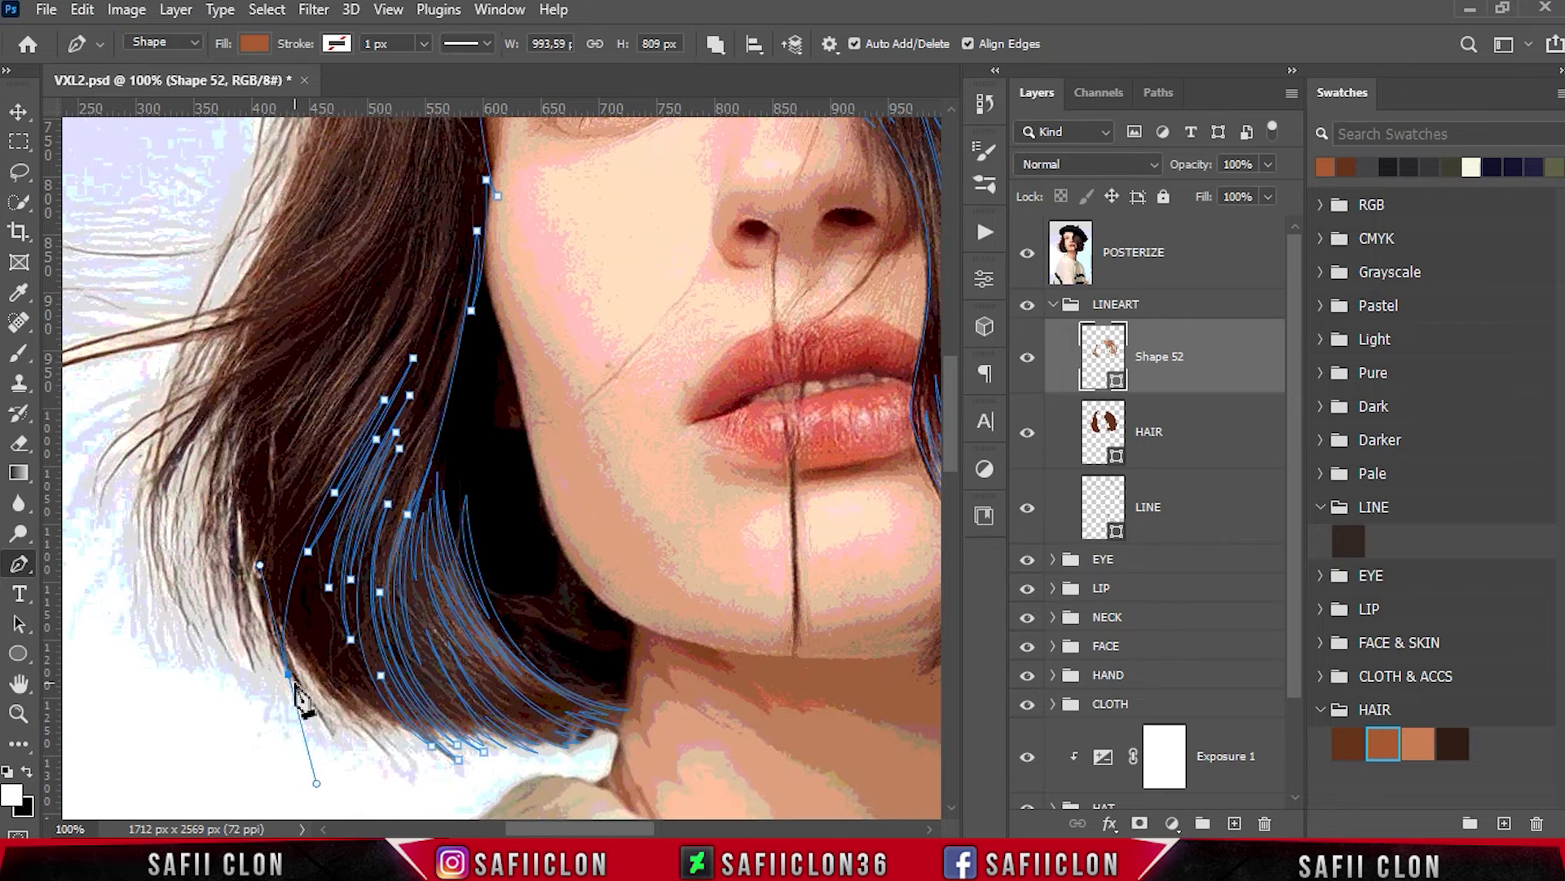
scroll(367, 775, "down", 2)
left_click_drag(459, 834, 503, 797)
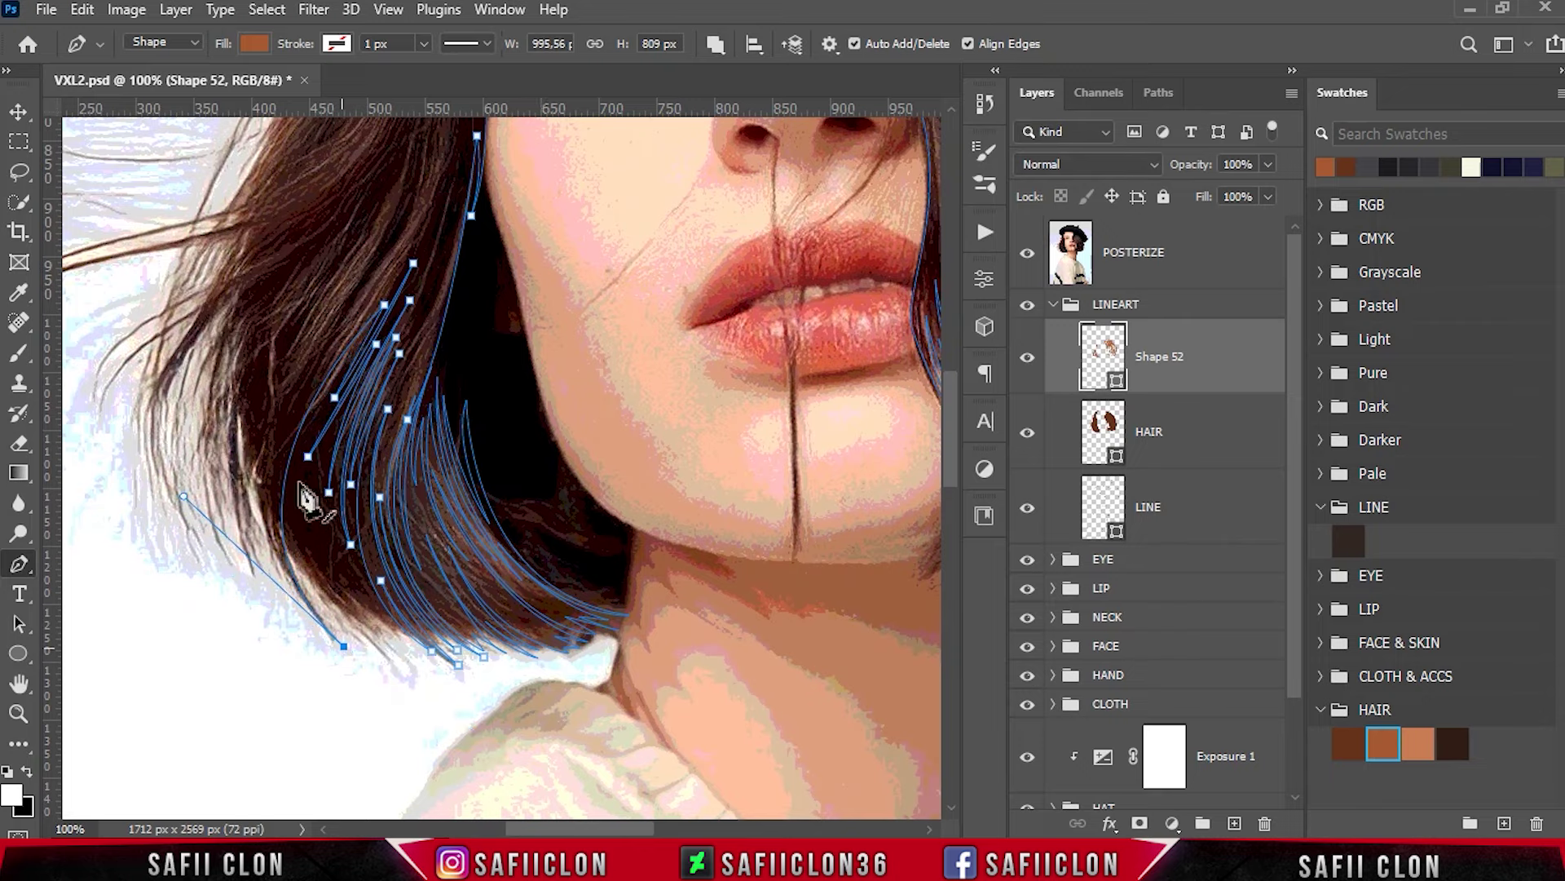
scroll(399, 281, "up", 2)
left_click(612, 175)
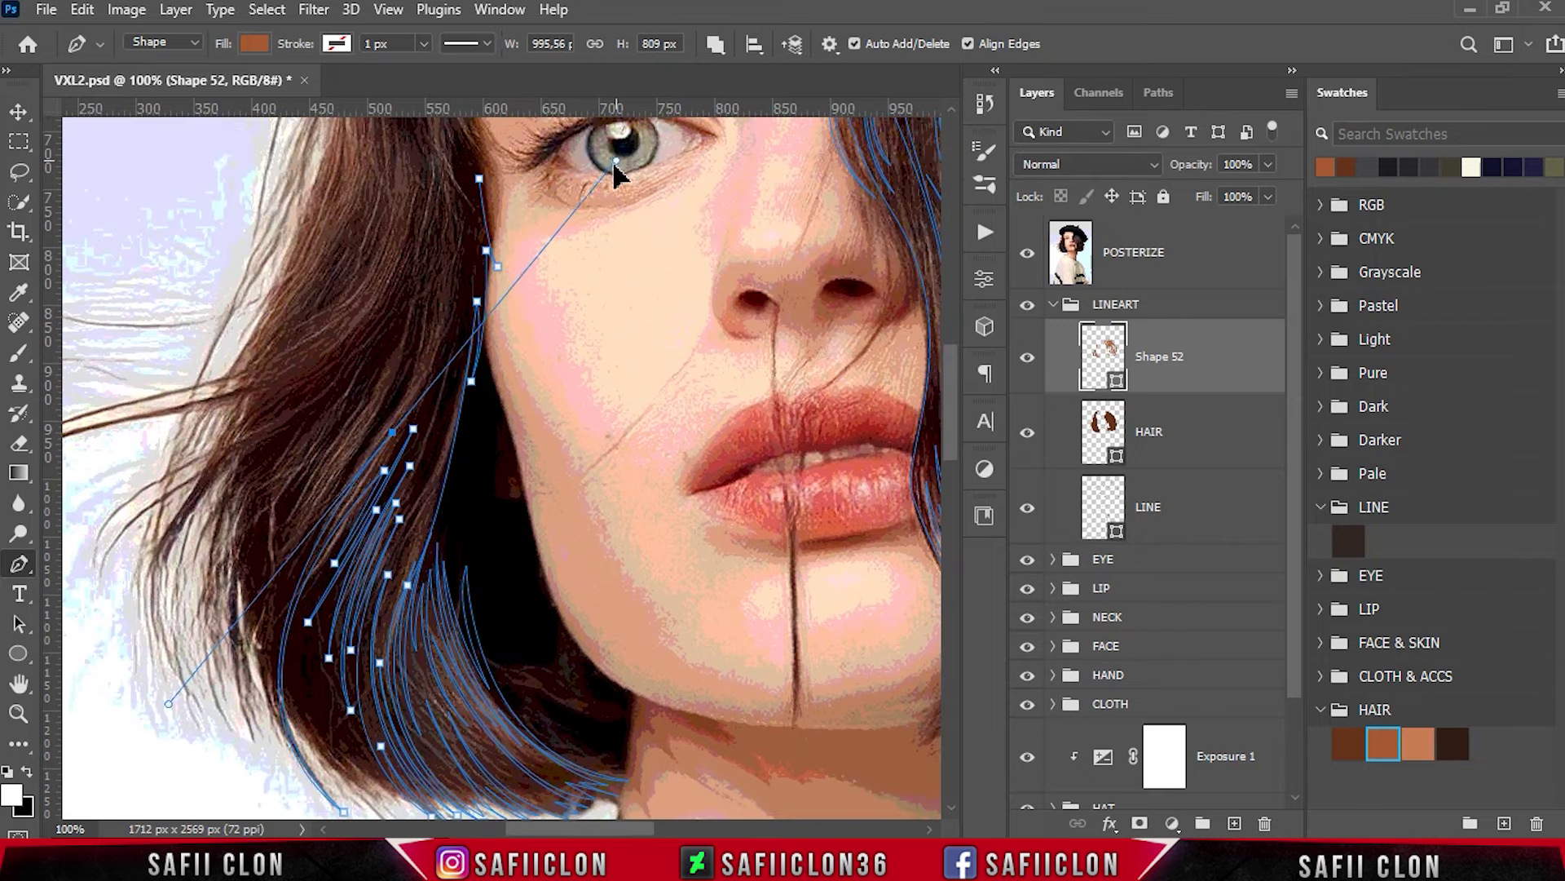
scroll(426, 652, "up", 3)
key("ctrl+z")
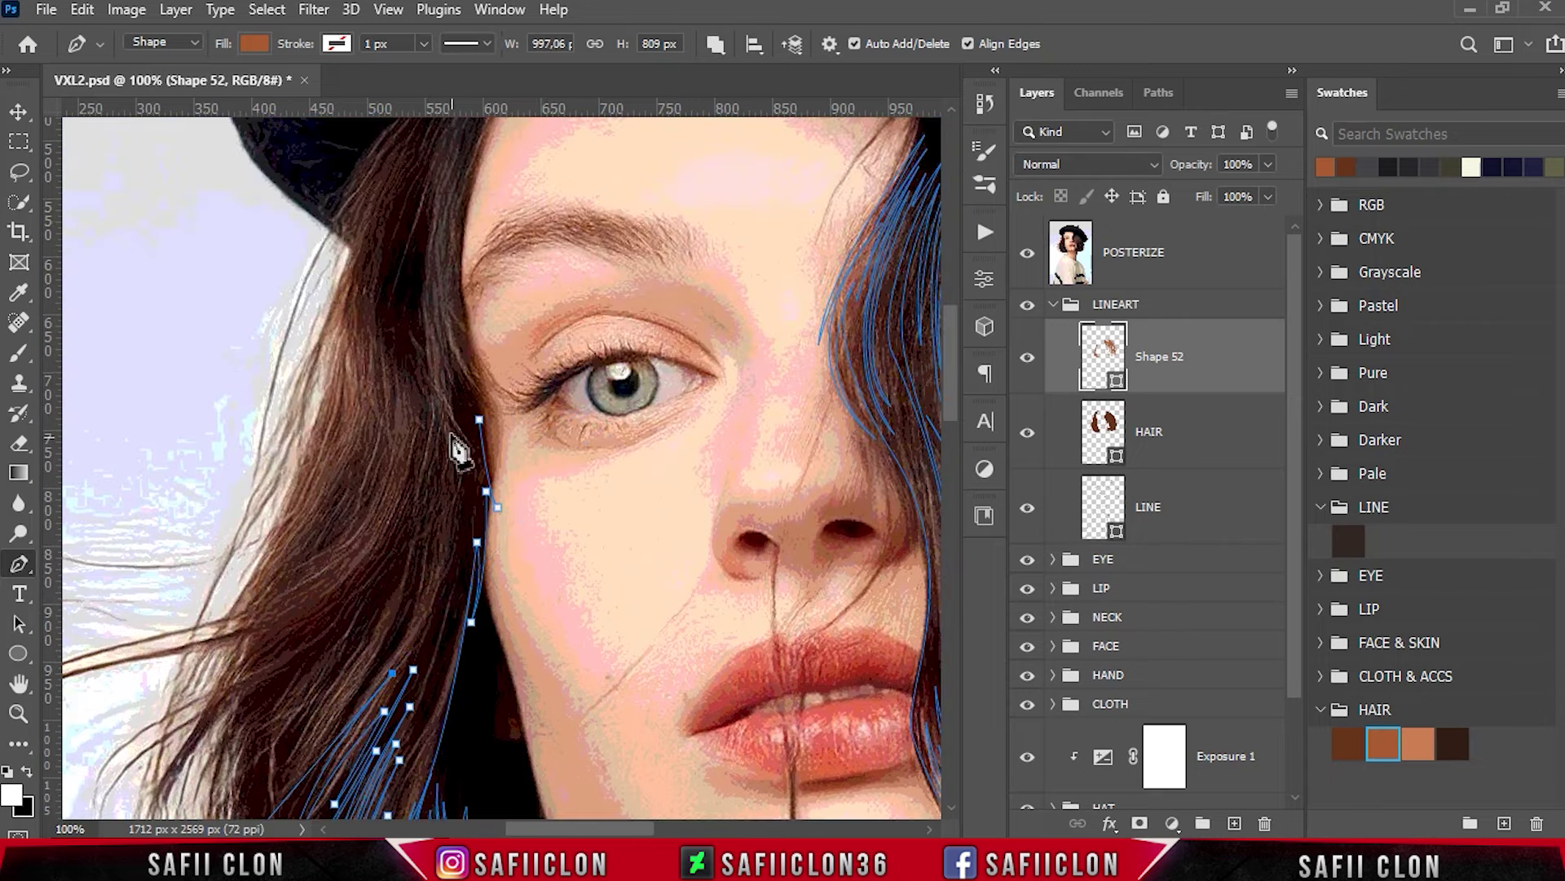
Curve a strand up along the temple hair and reshape its lower part.
left_click_drag(444, 417, 472, 427)
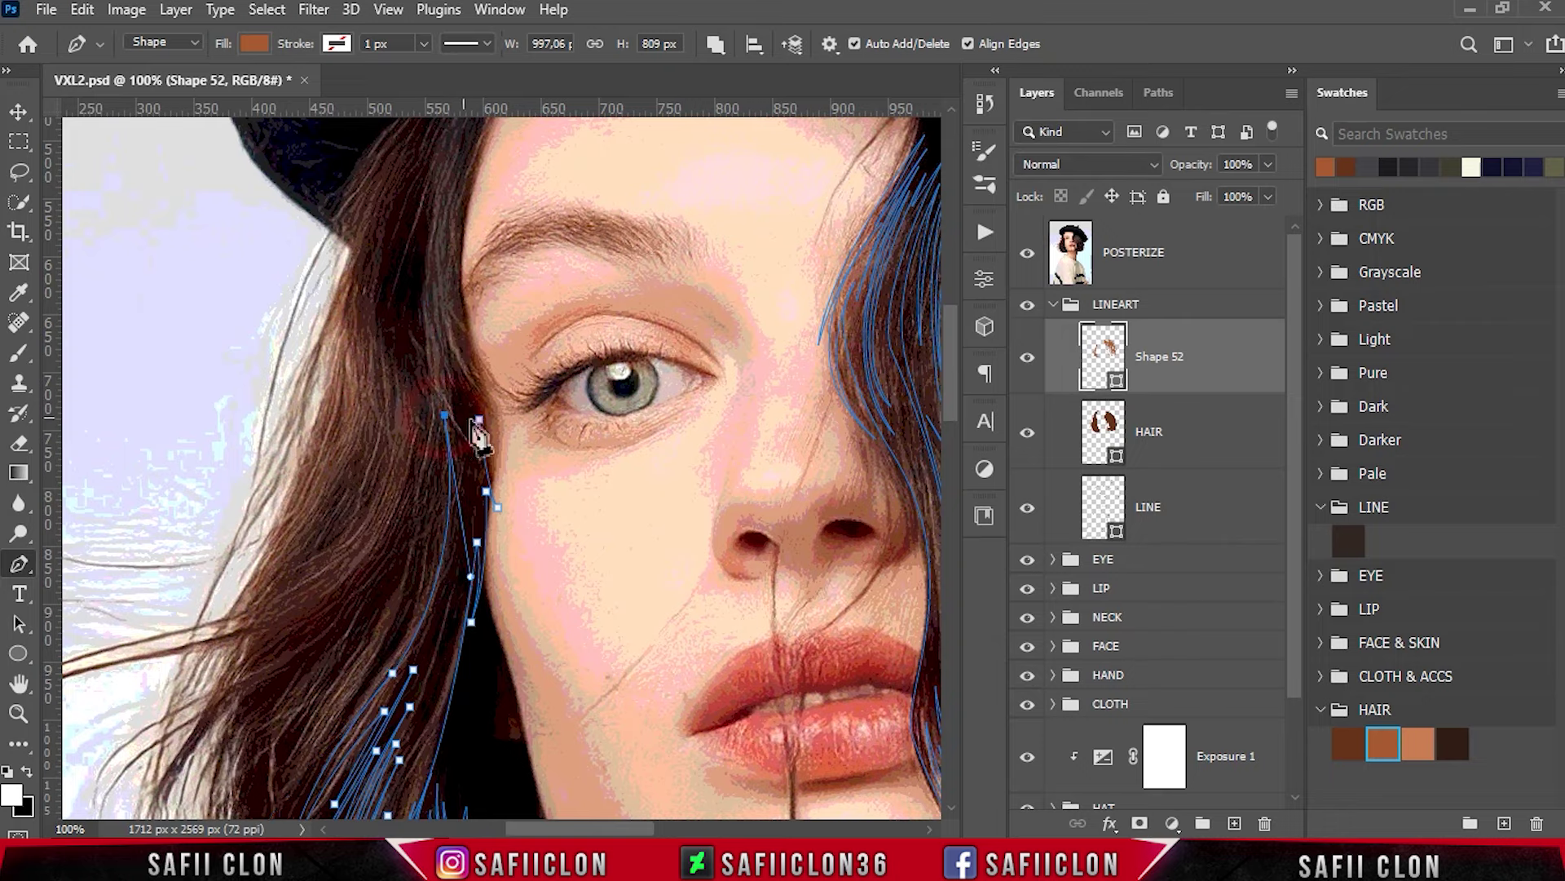
scroll(441, 407, "down", 3)
left_click_drag(450, 309, 456, 320)
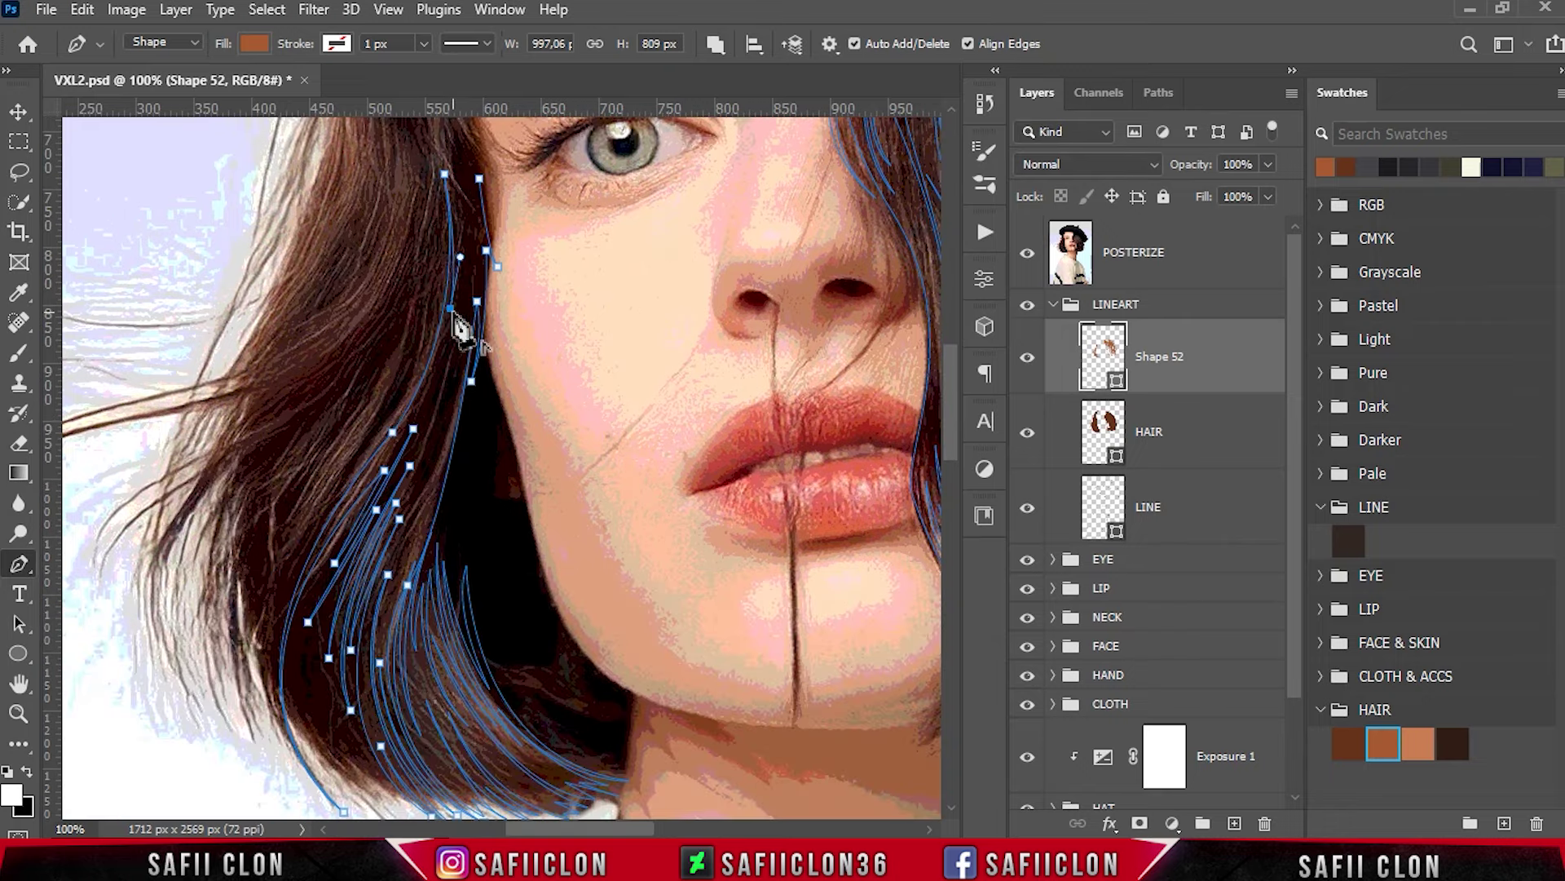
left_click_drag(465, 209, 461, 124)
scroll(461, 124, "up", 1)
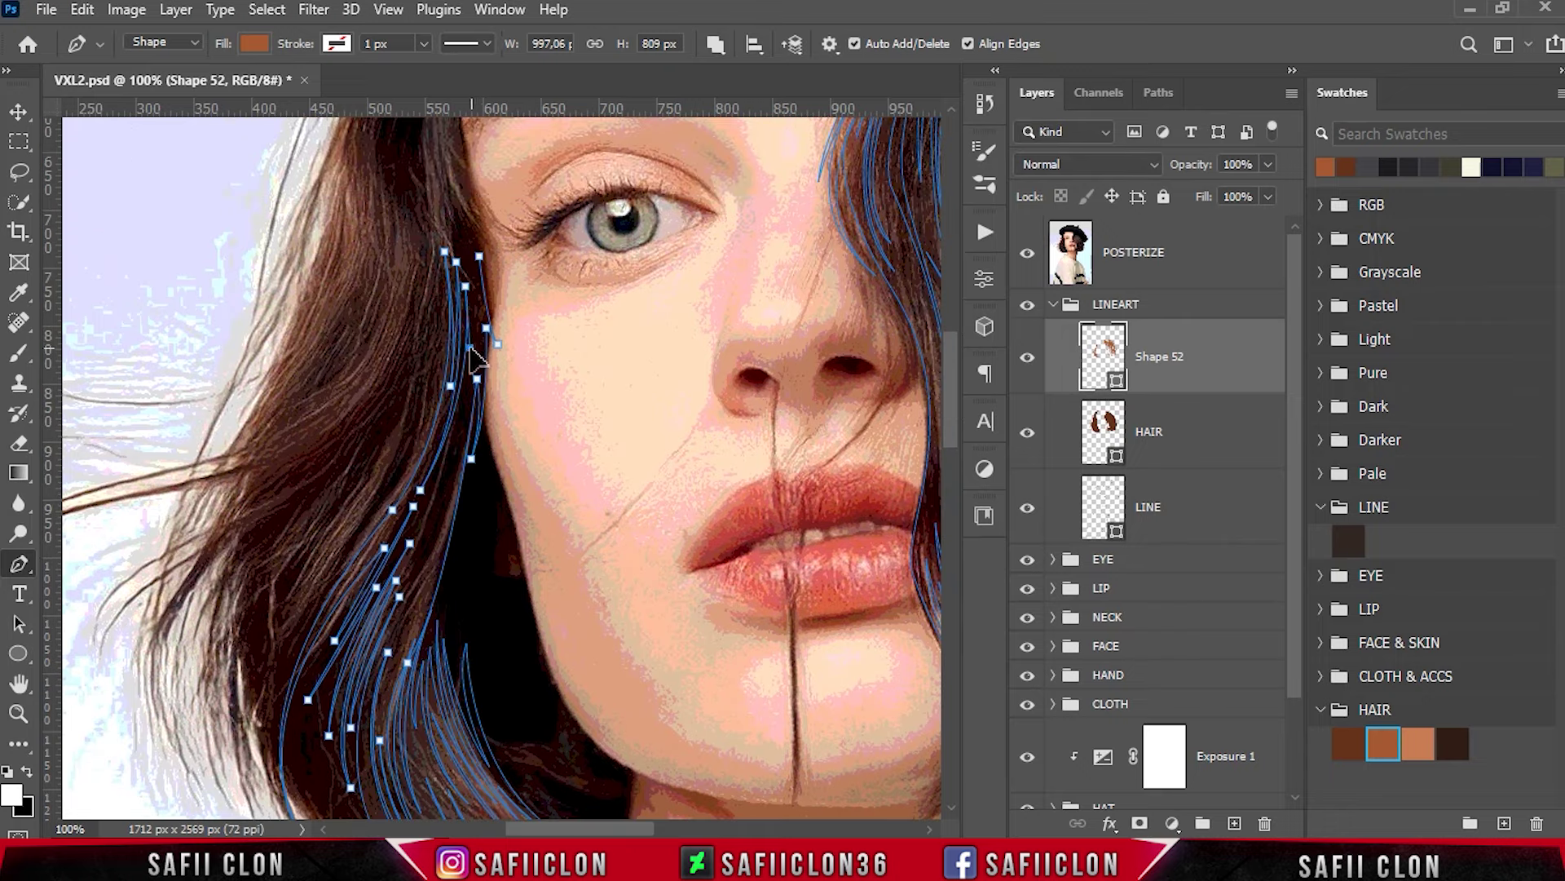
left_click(442, 512)
left_click_drag(387, 685, 401, 653)
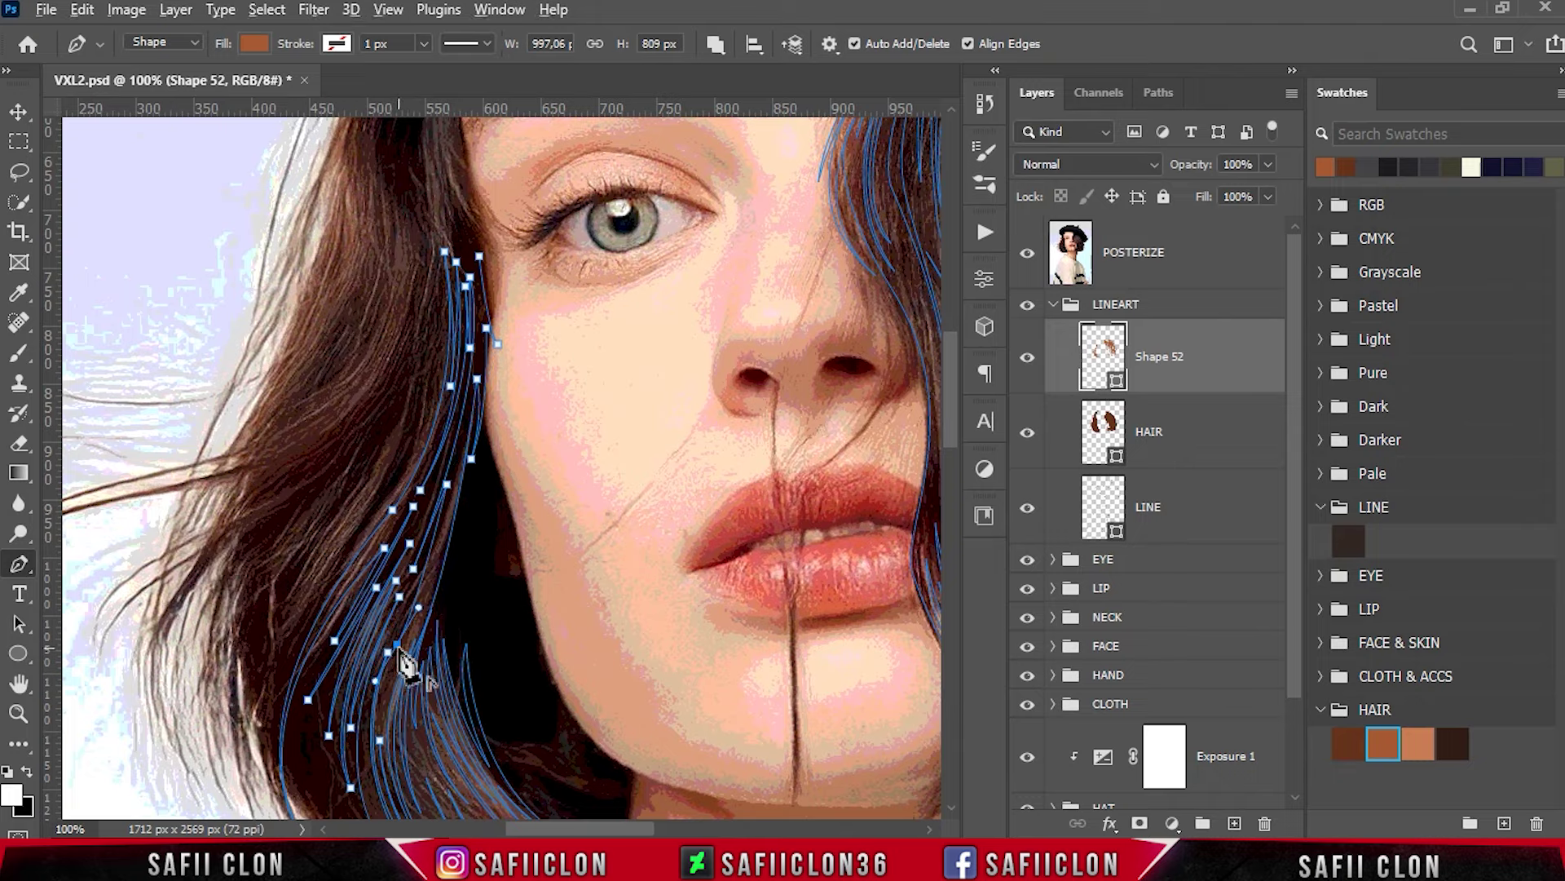
scroll(481, 150, "up", 2)
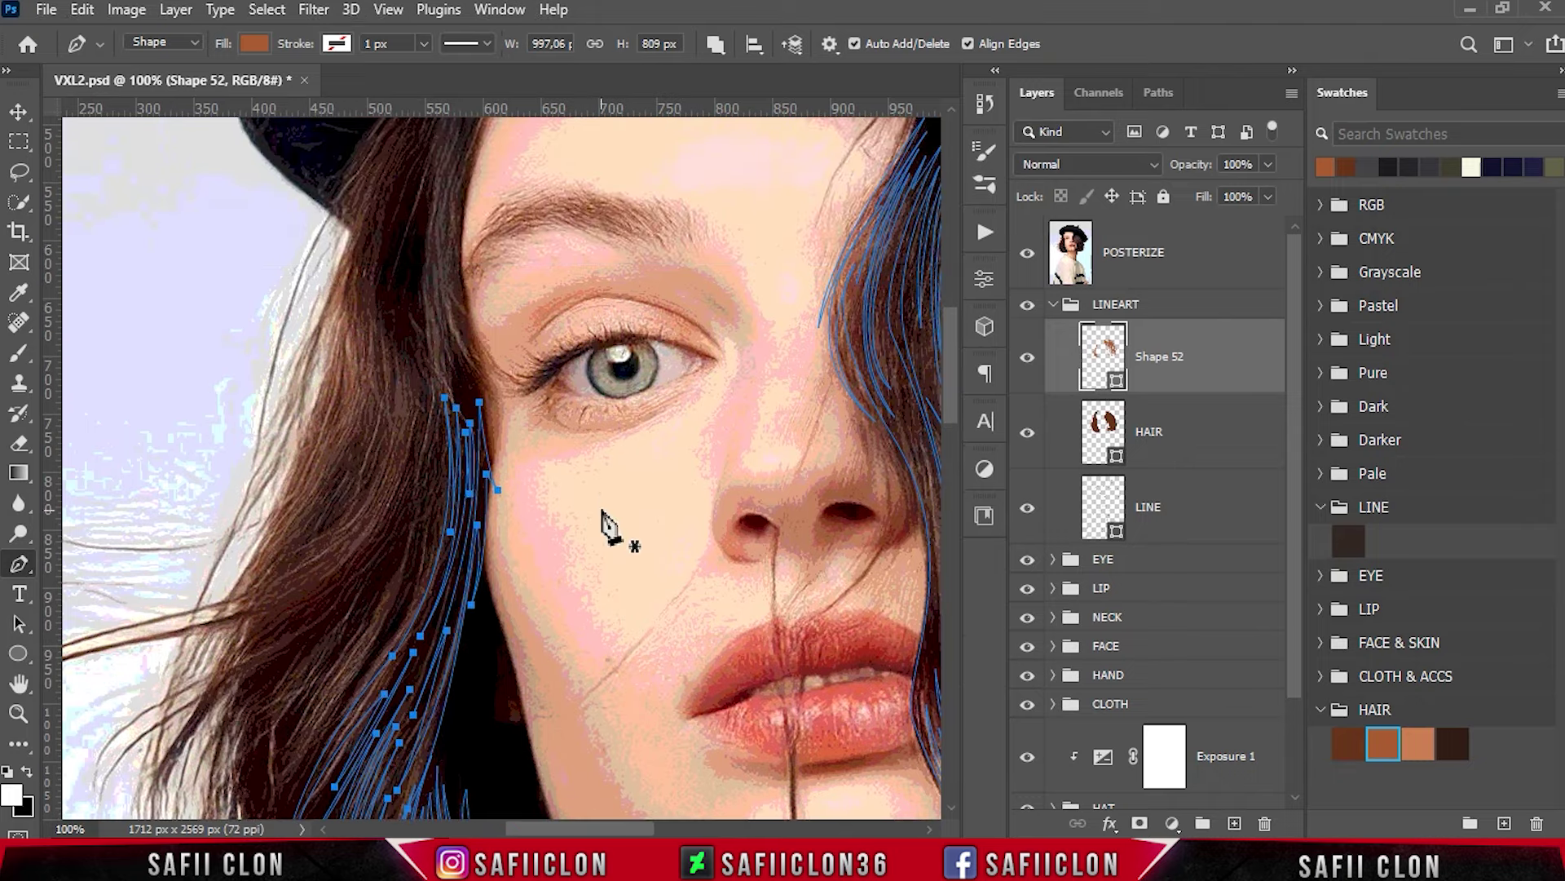
scroll(604, 526, "down", 4)
Hide the reference photo to check the whole vector portrait, then show it again.
left_click(1027, 253)
key("ctrl+minus")
key("ctrl+minus")
key("ctrl+minus")
scroll(640, 461, "up", 1)
scroll(640, 460, "up", 1)
left_click(1027, 253)
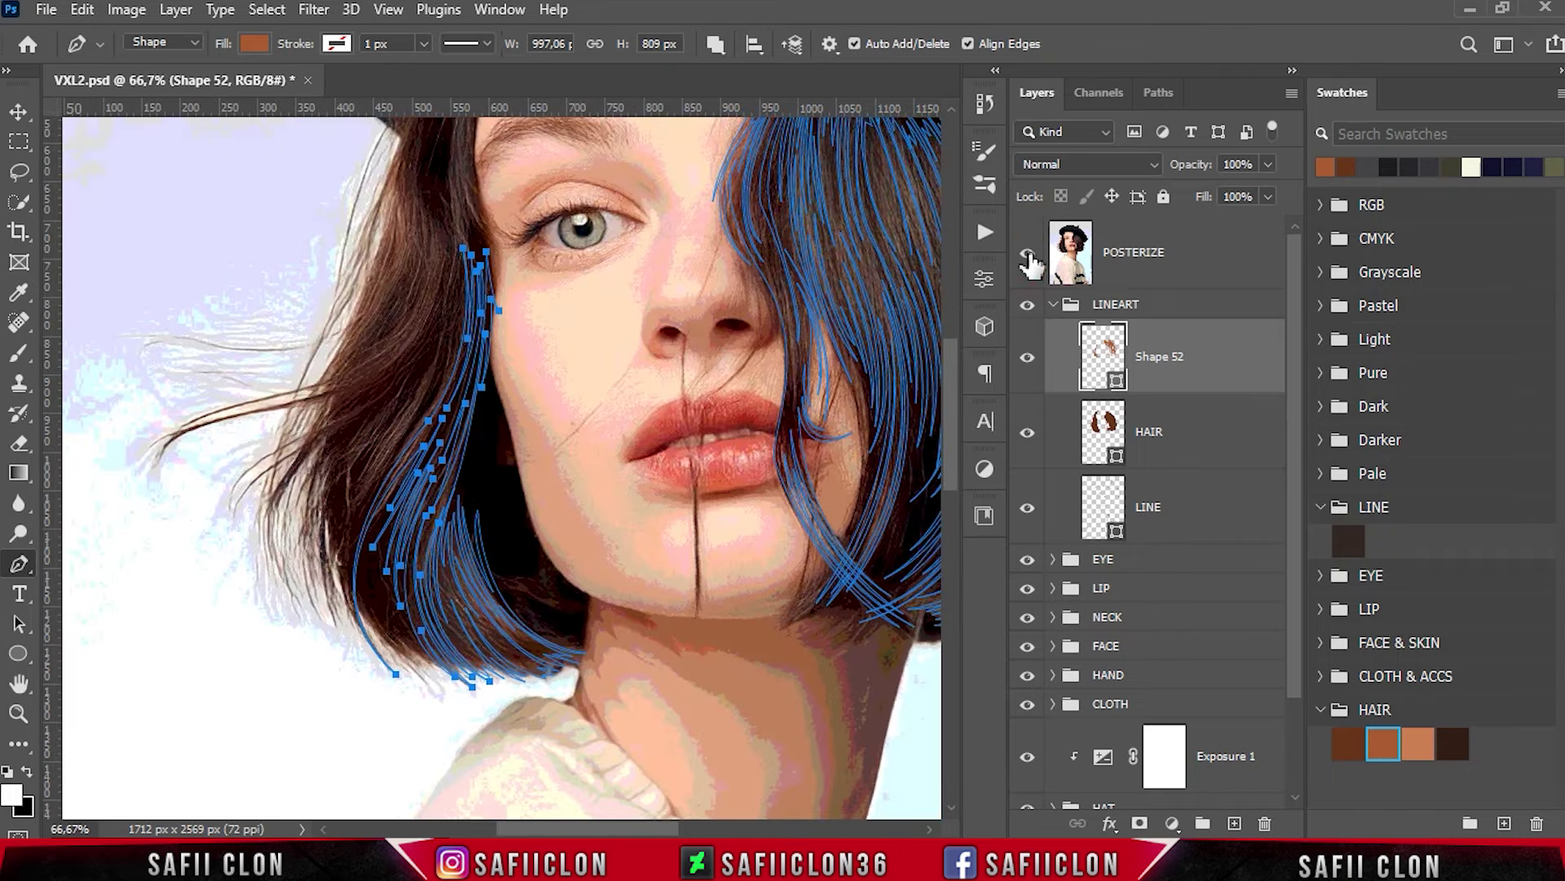
scroll(516, 542, "up", 2)
scroll(517, 272, "up", 2)
scroll(506, 262, "up", 1)
scroll(502, 432, "up", 1)
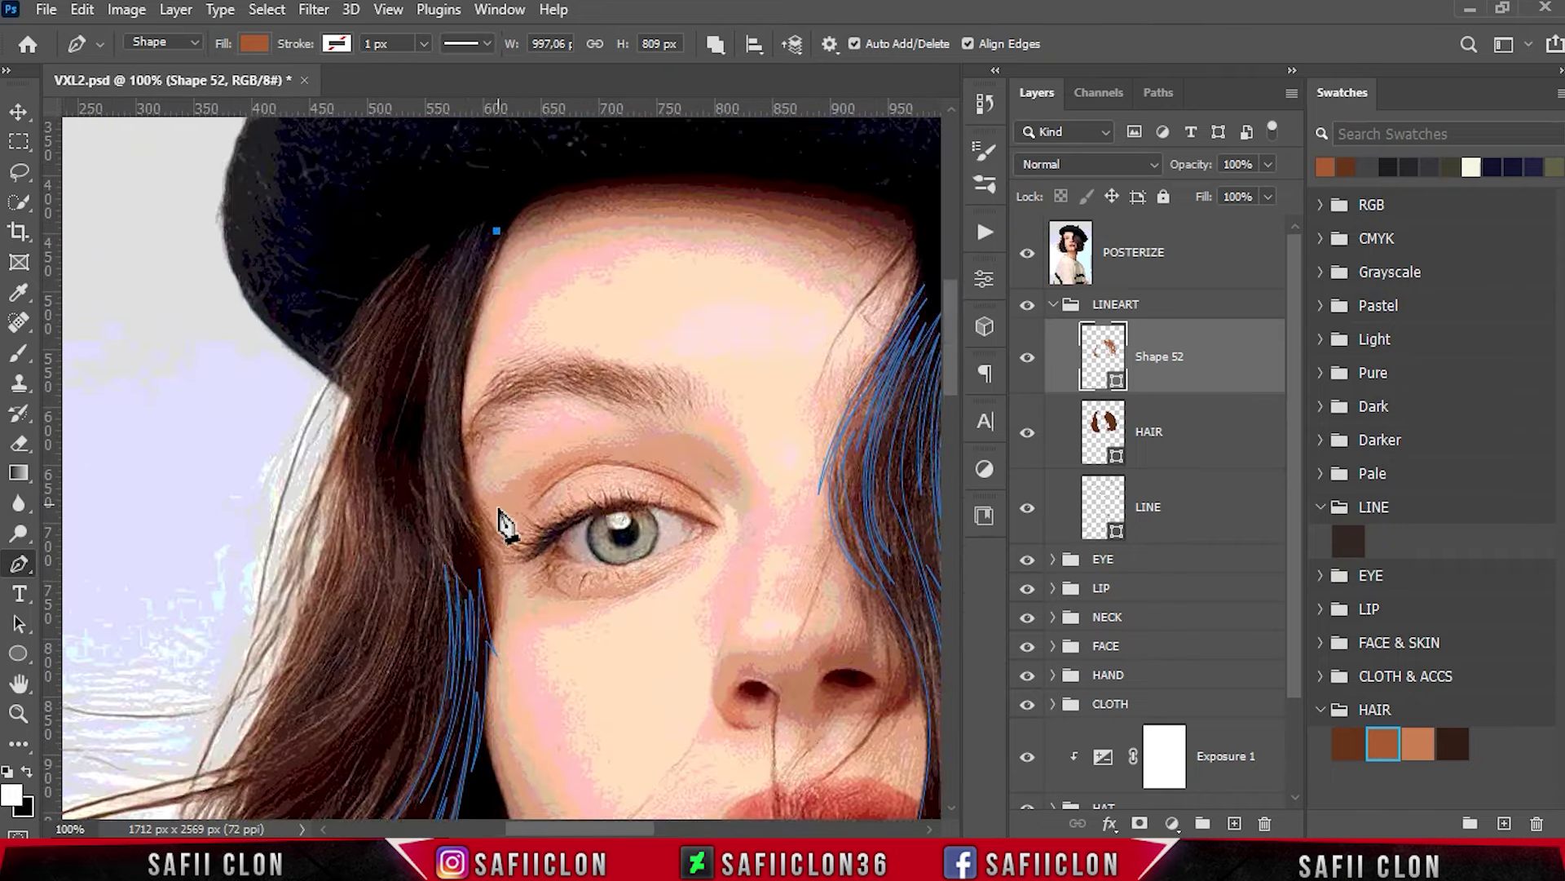
Draw a strand from under the beret down beside the eye and back up.
left_click_drag(569, 588, 569, 596)
left_click_drag(461, 407, 462, 298)
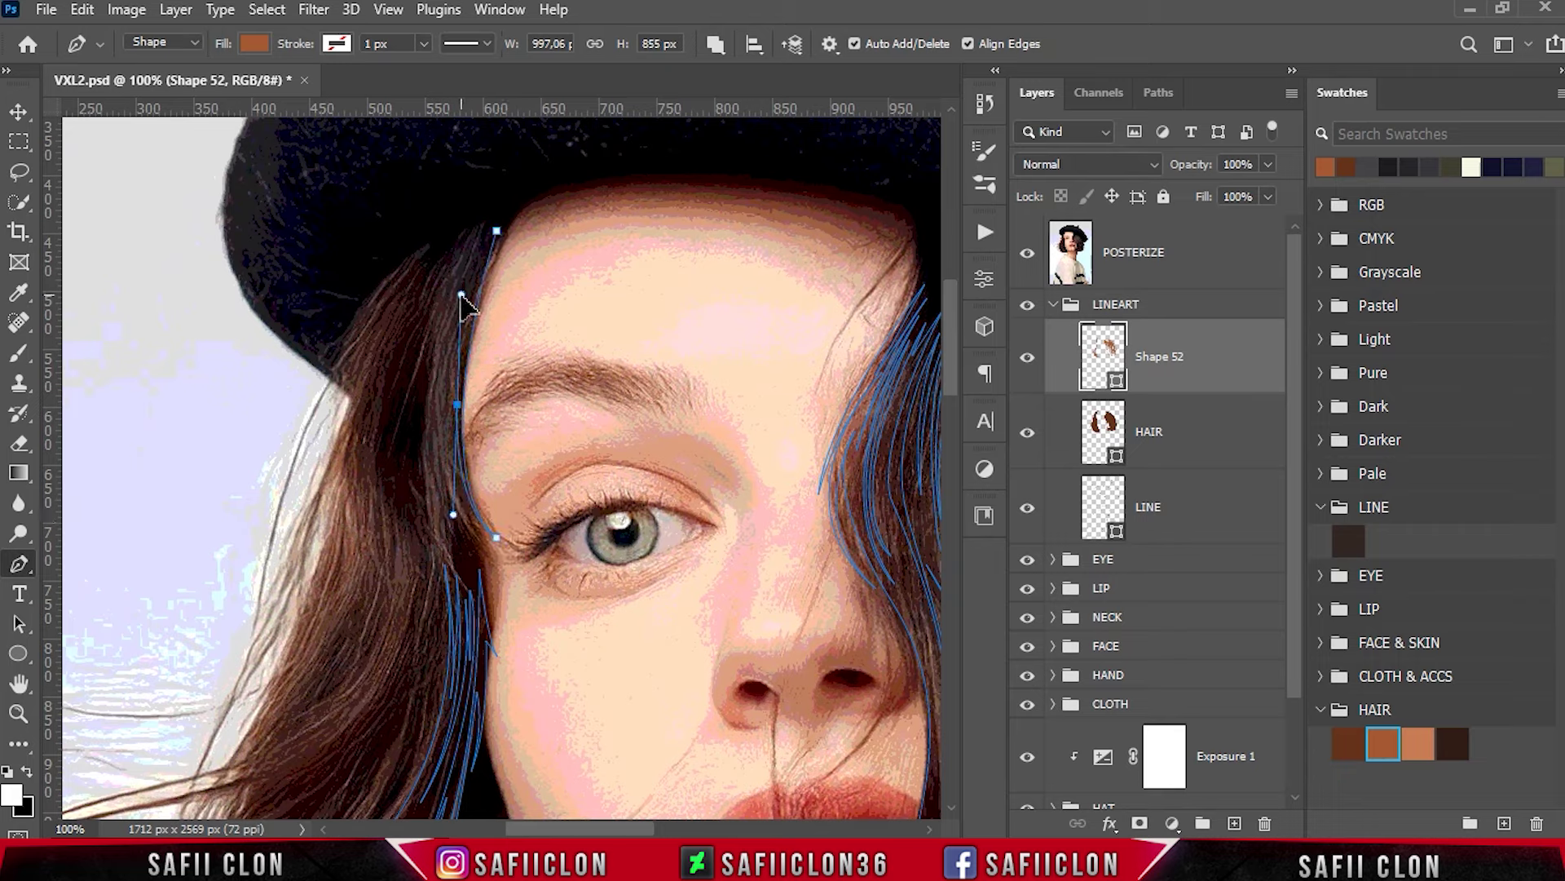
left_click(495, 555, "alt")
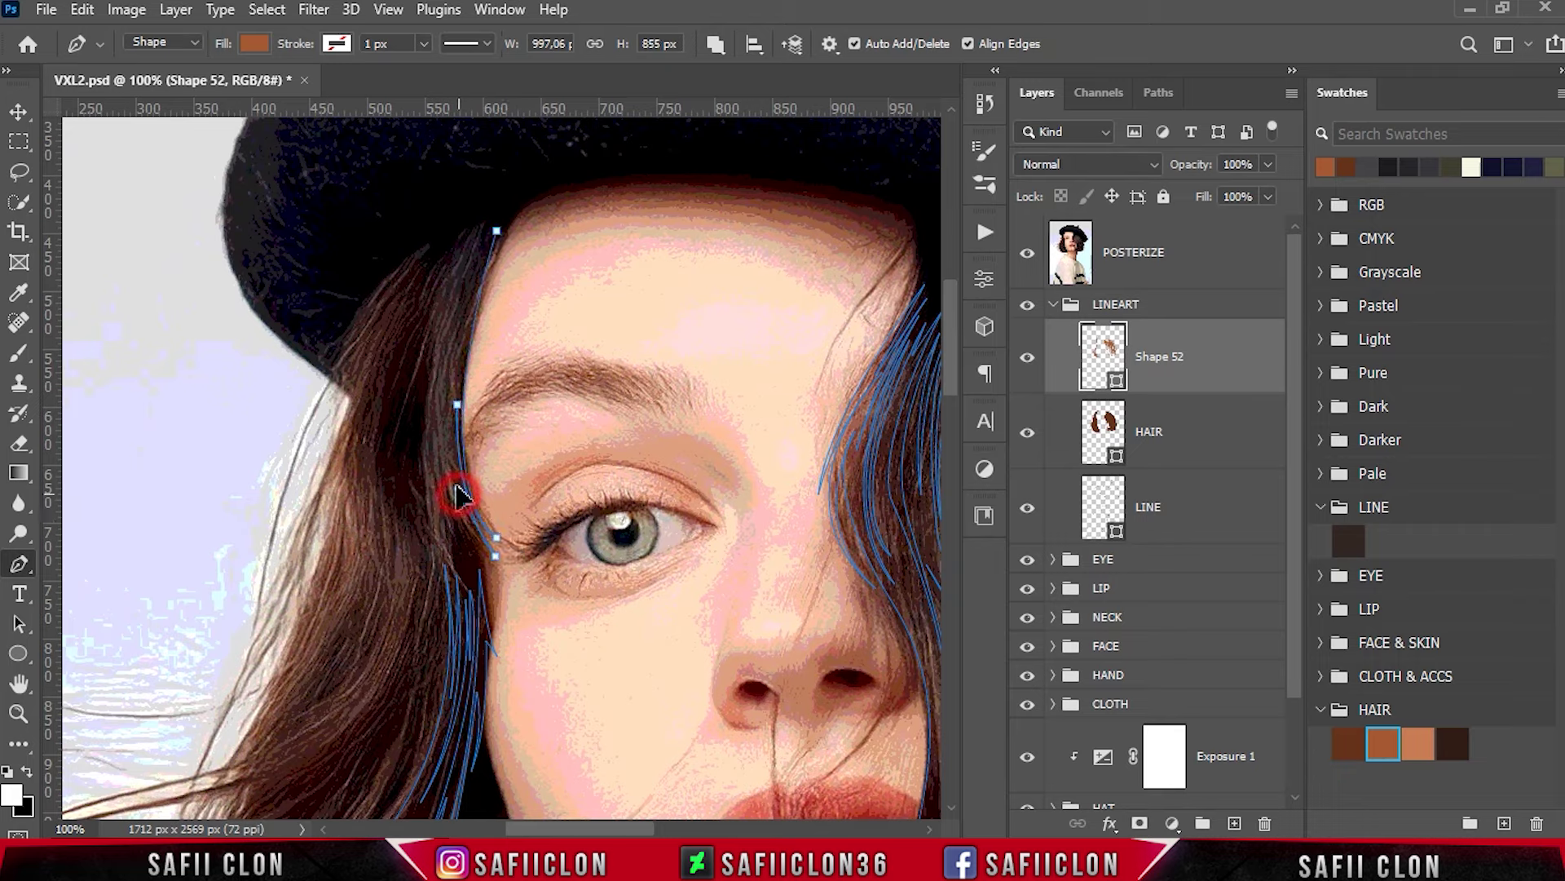
left_click_drag(445, 405, 454, 298)
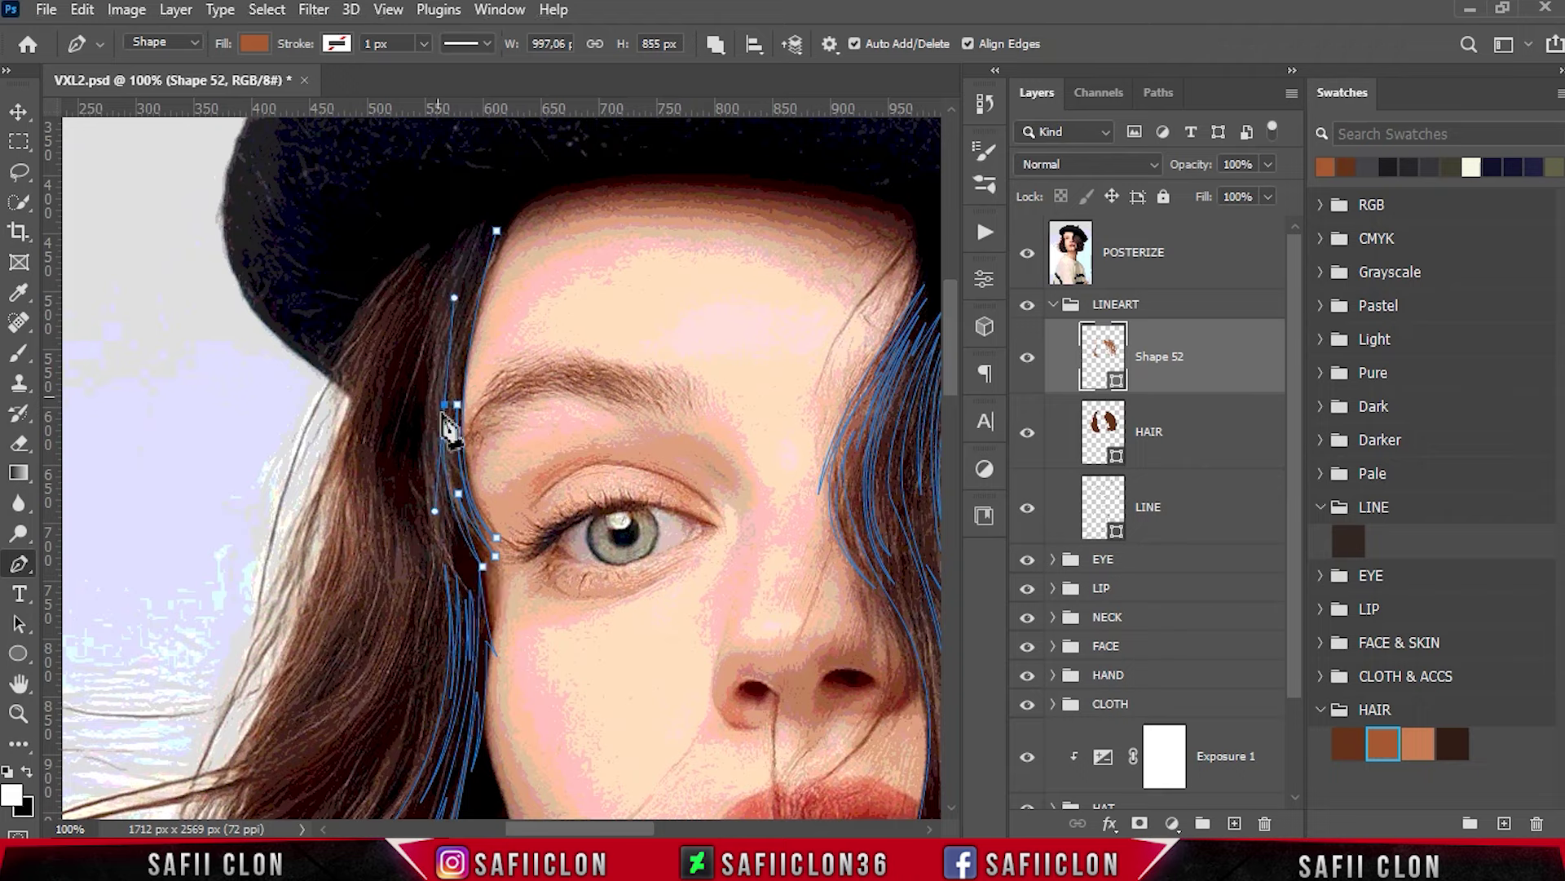
left_click_drag(445, 405, 447, 380)
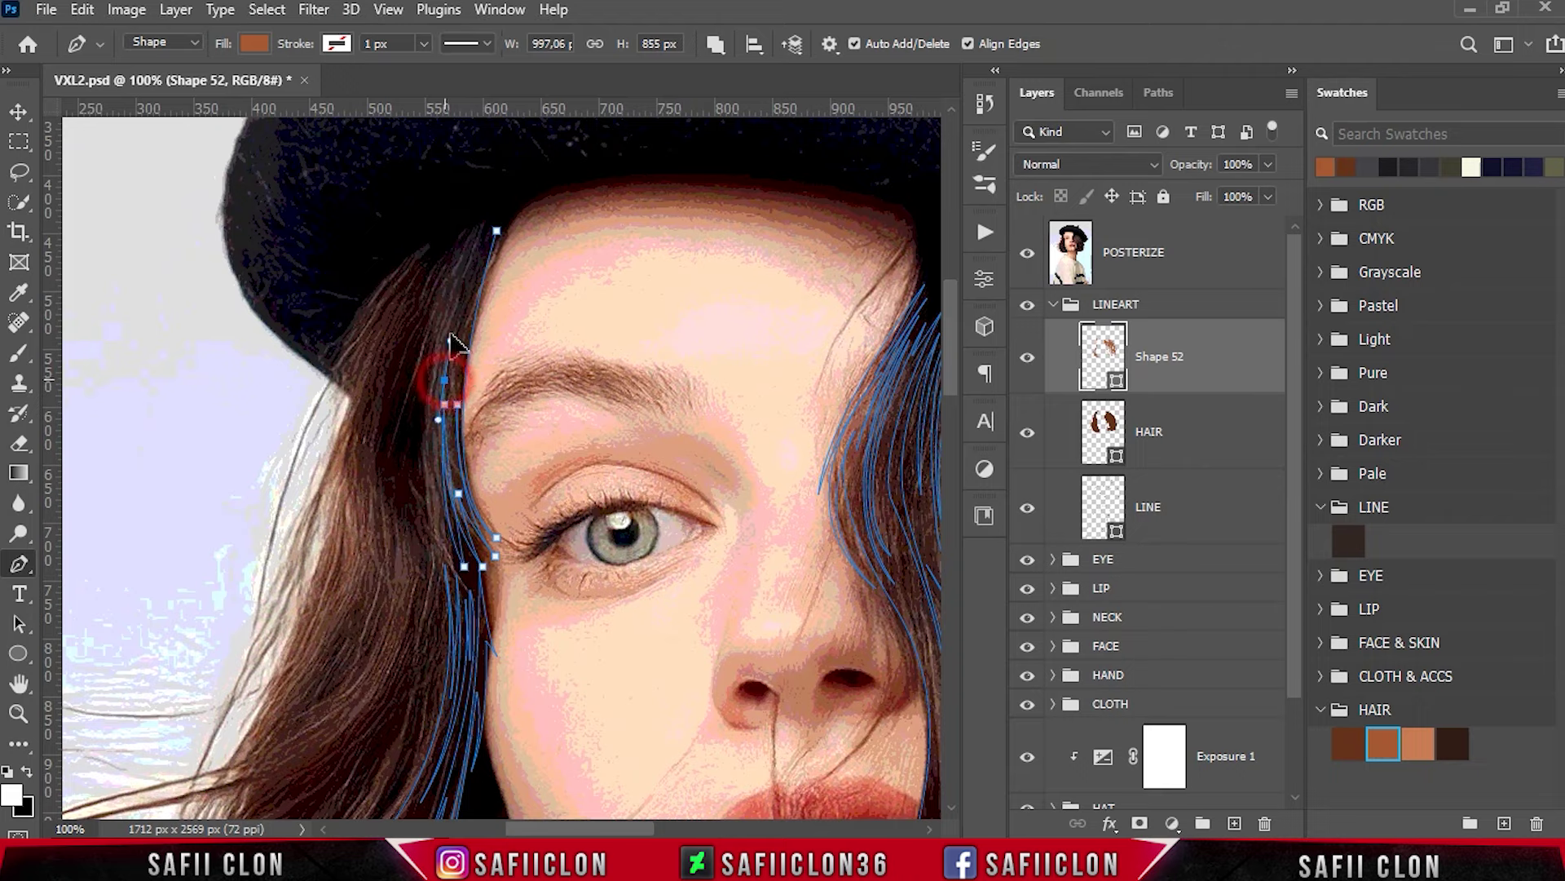
left_click_drag(465, 583, 516, 662)
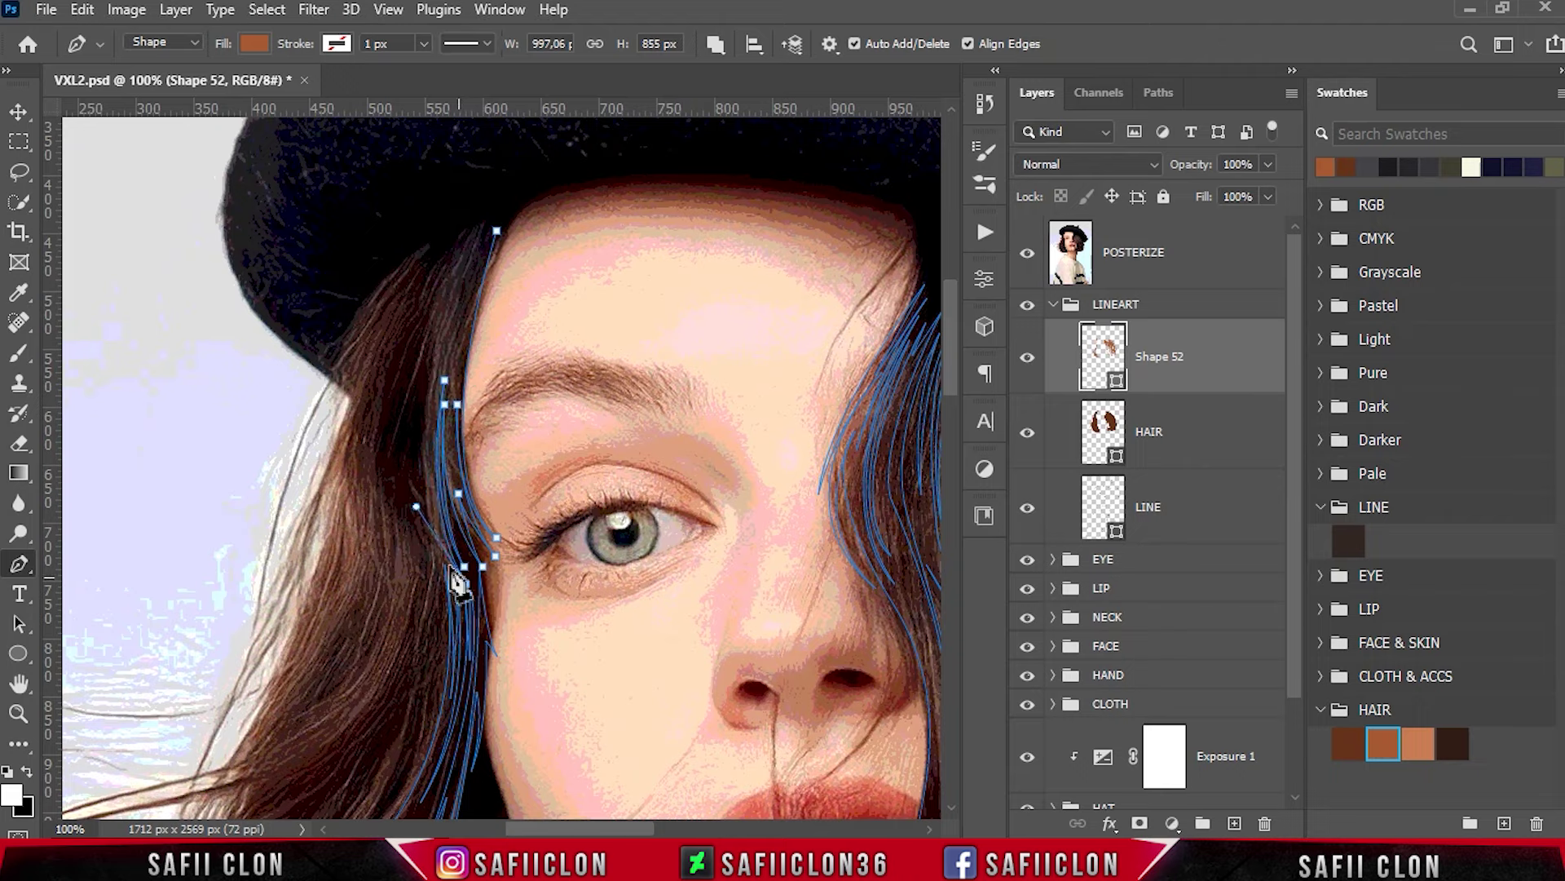
left_click_drag(431, 369, 411, 483)
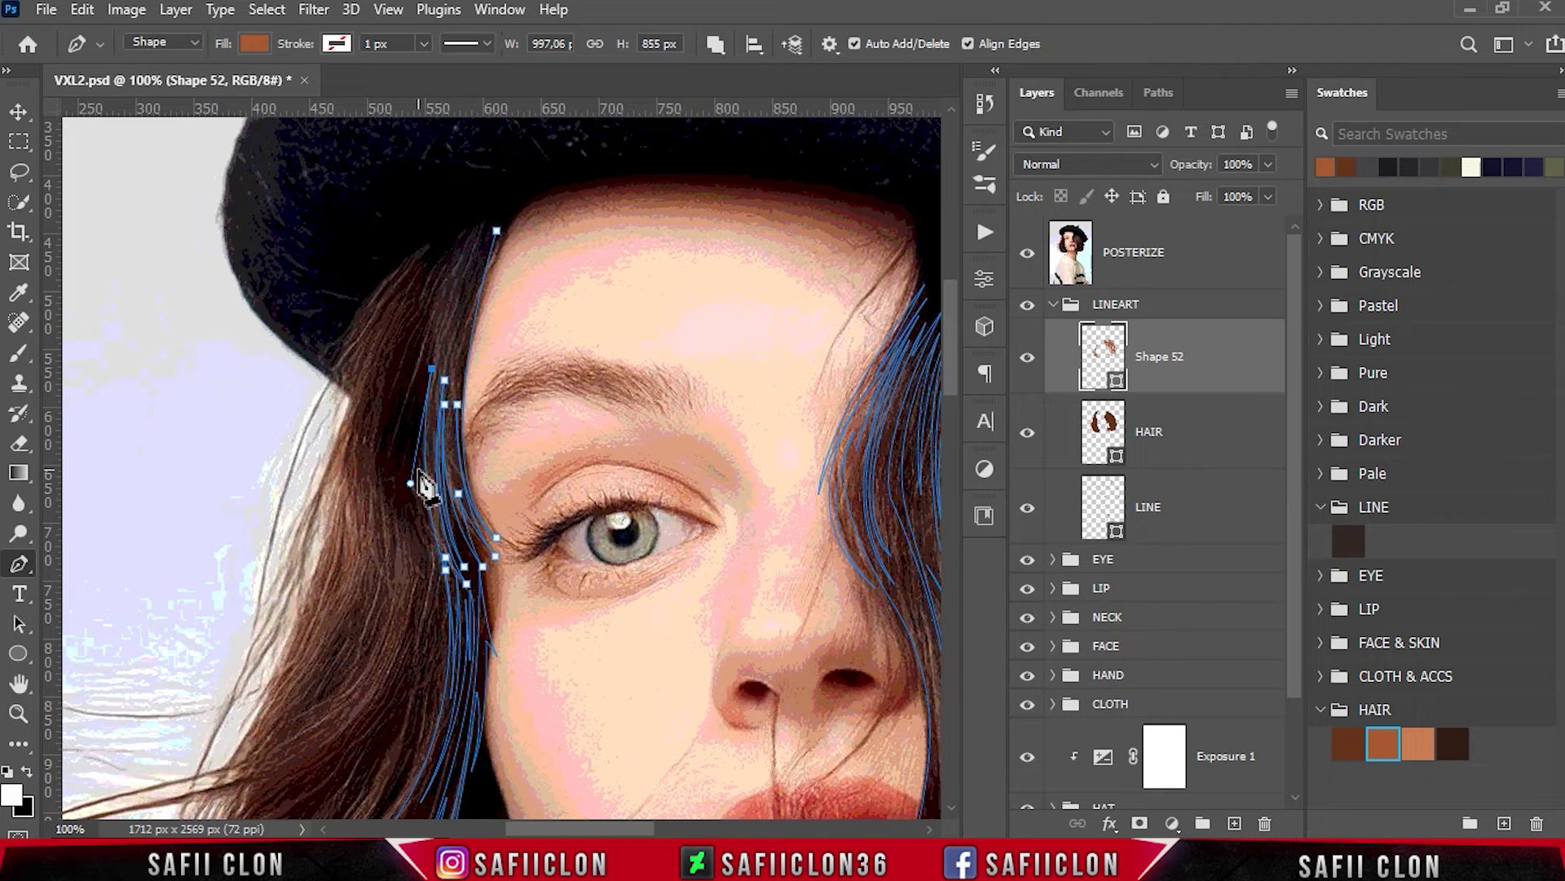
left_click_drag(448, 294, 394, 493)
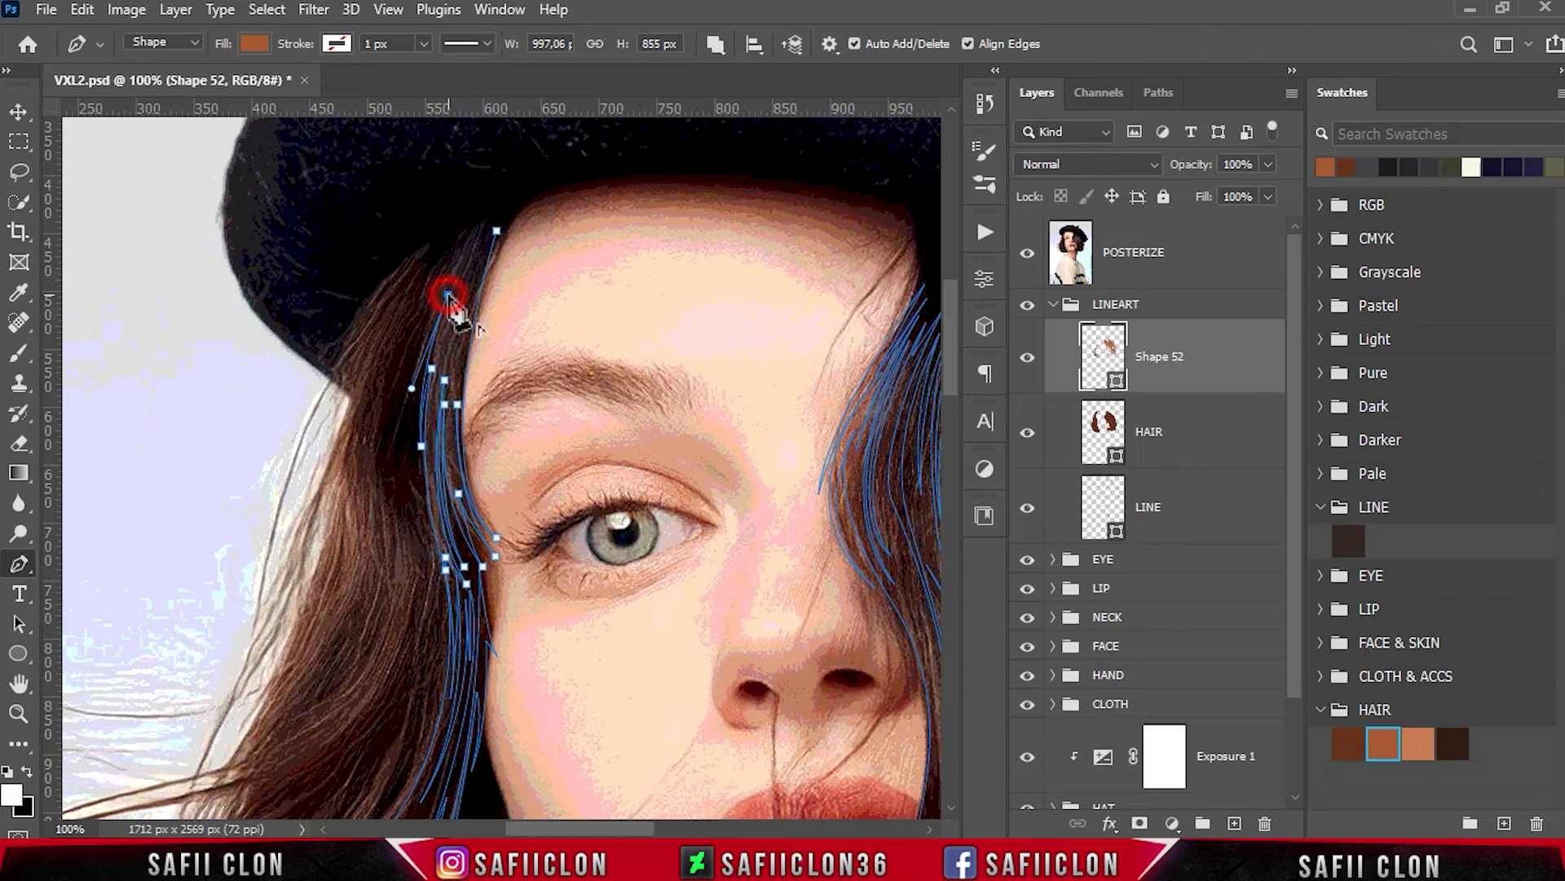
left_click(394, 493)
Taper the strand with corner points and add another strand up the temple to the beret.
left_click(446, 275)
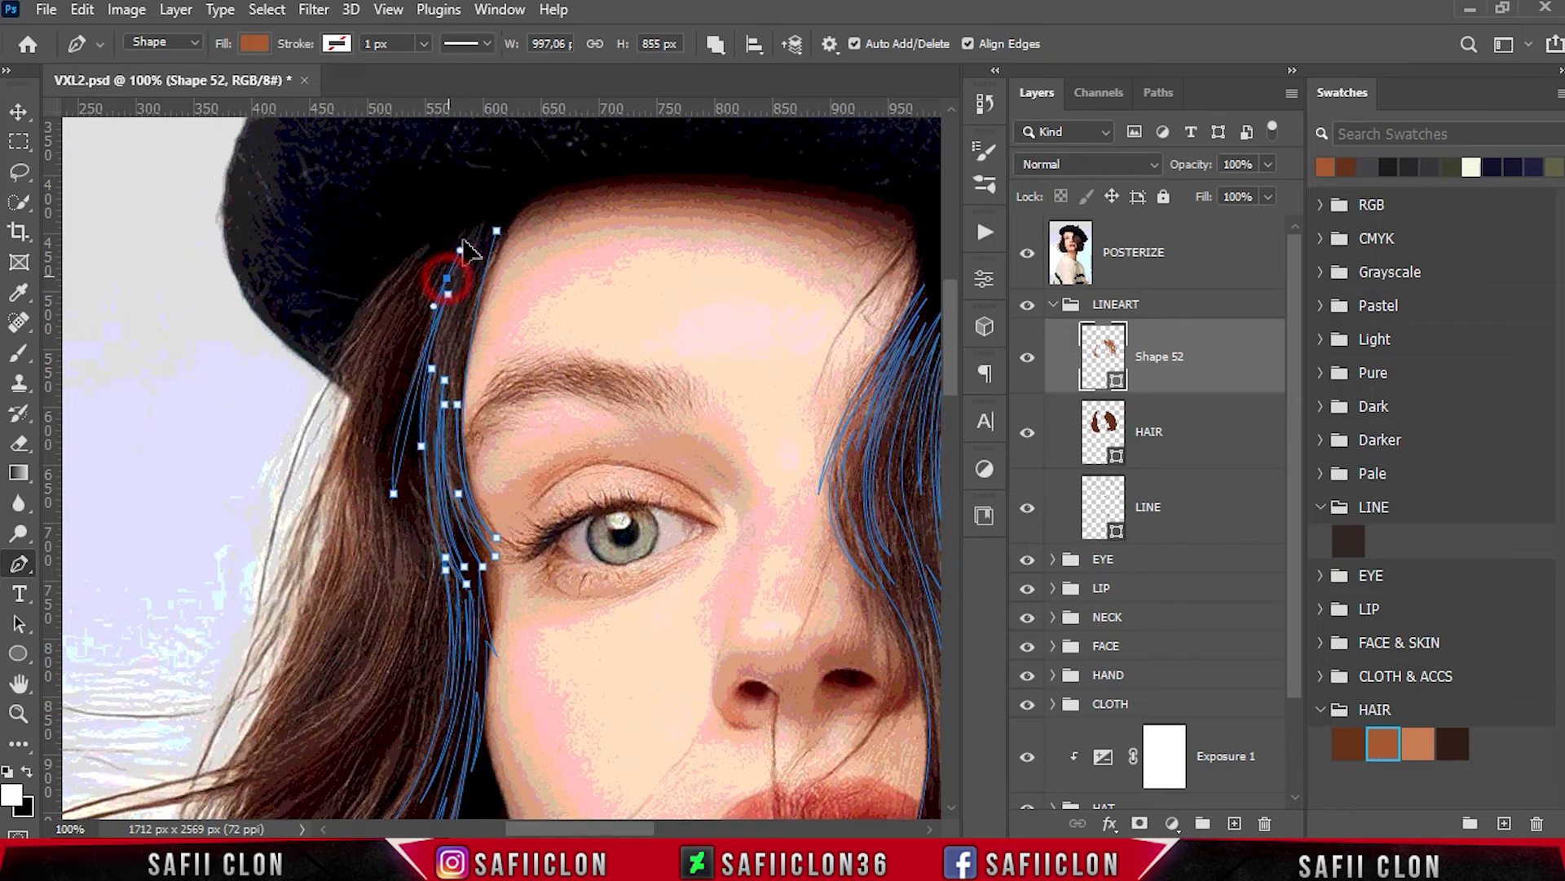
scroll(517, 140, "up", 1)
left_click(449, 295)
left_click_drag(449, 295, 424, 346)
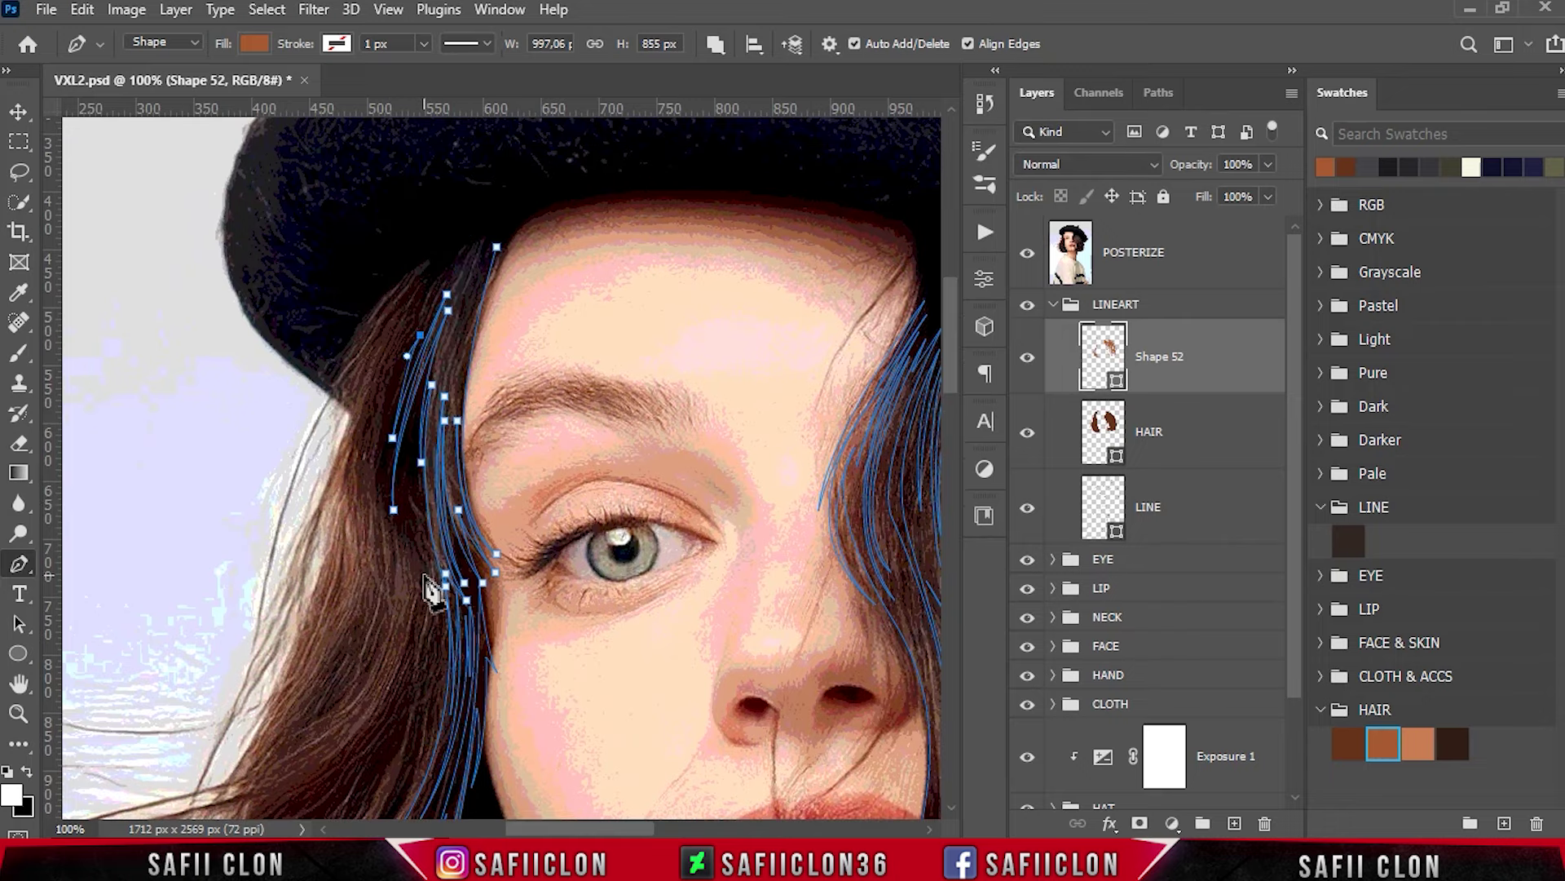
left_click_drag(383, 481, 389, 544)
left_click_drag(457, 246, 552, 161)
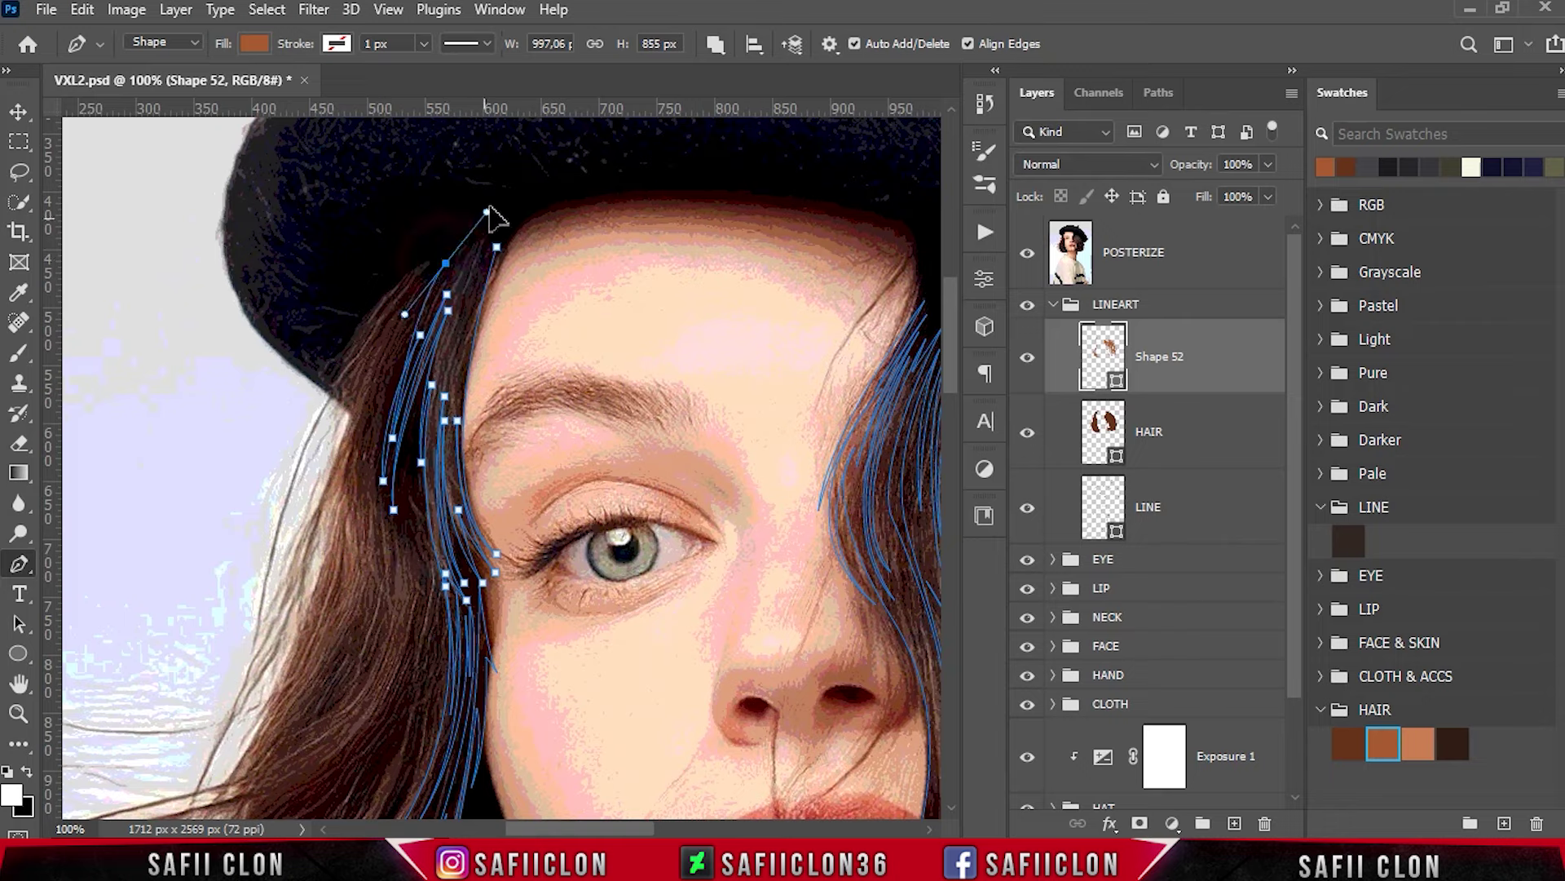
left_click(439, 349)
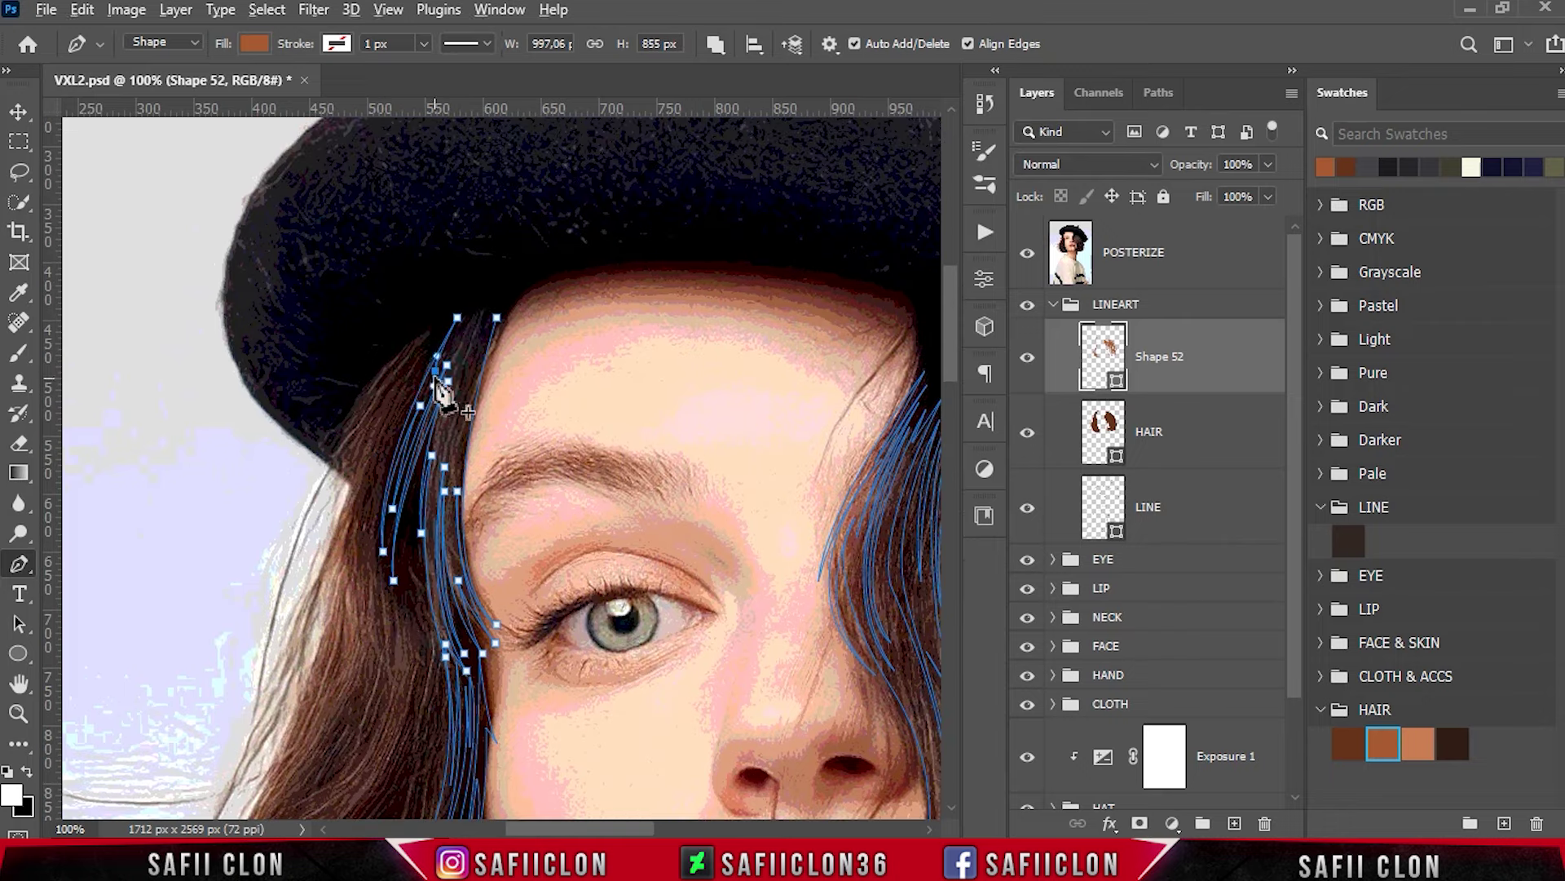
left_click_drag(475, 305, 518, 271)
left_click(494, 304, "alt")
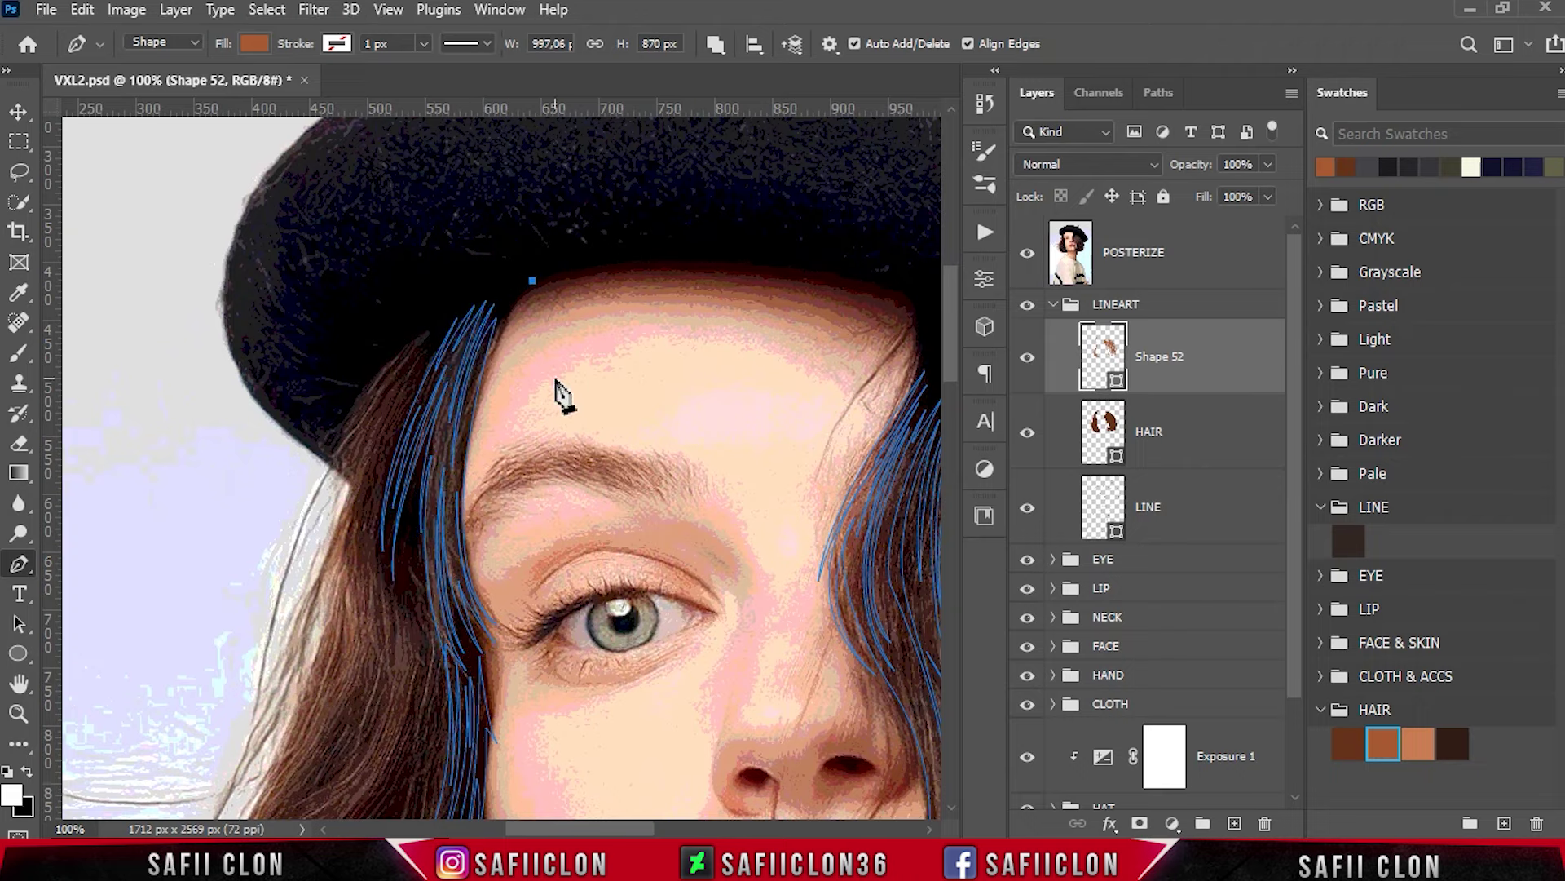
Start a new Shape 52 strand beside the cheek, curving it down along the hair.
scroll(526, 313, "down", 3)
scroll(422, 352, "down", 3)
scroll(425, 365, "down", 1)
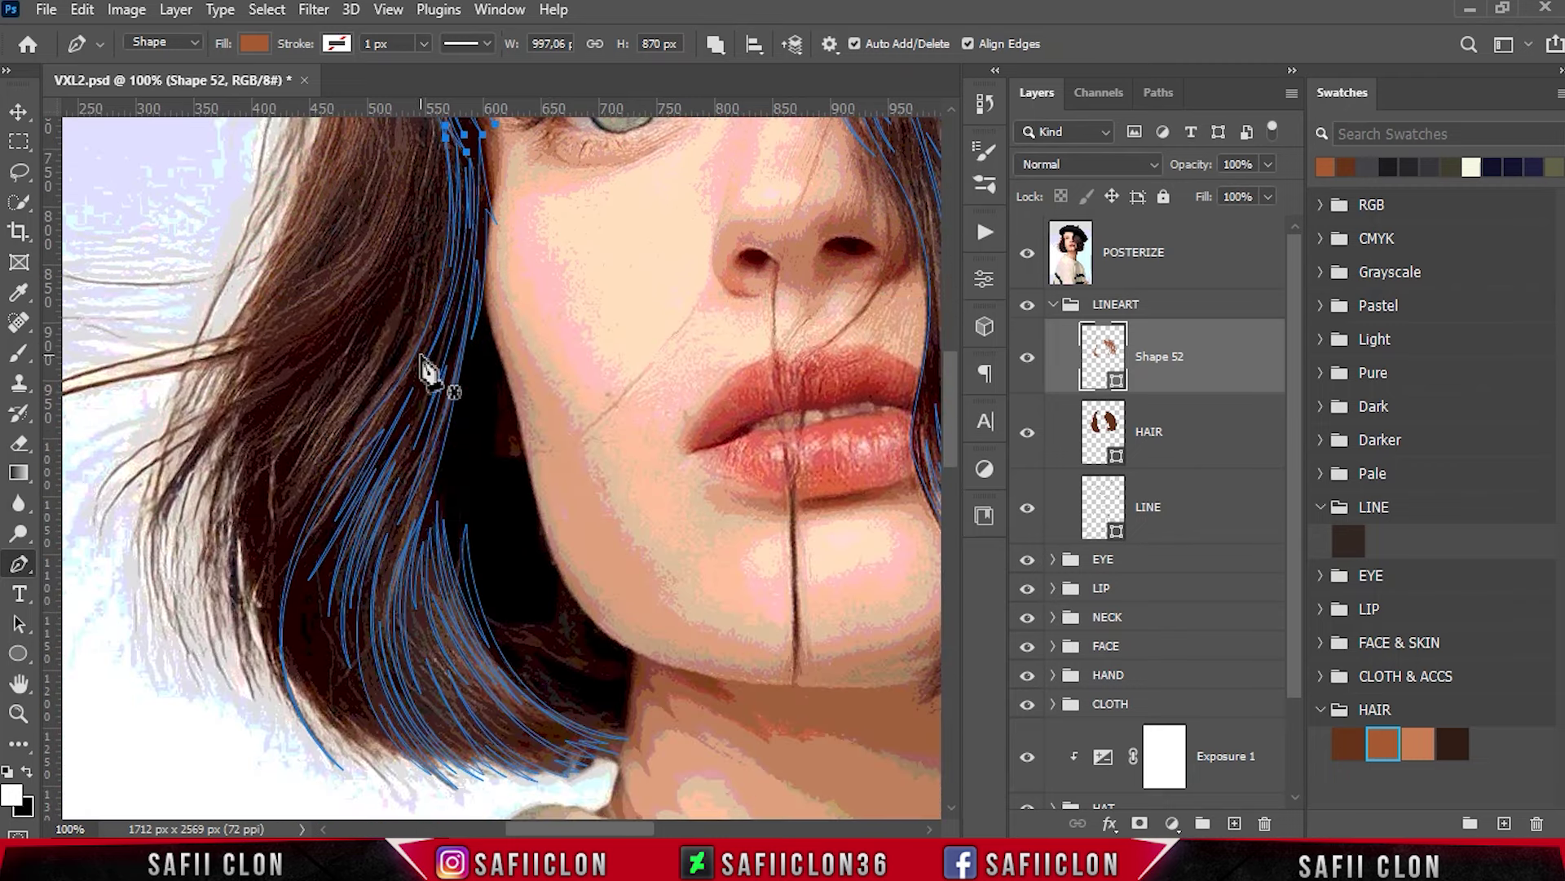
scroll(425, 365, "up", 3)
scroll(420, 326, "up", 1)
left_click(403, 242)
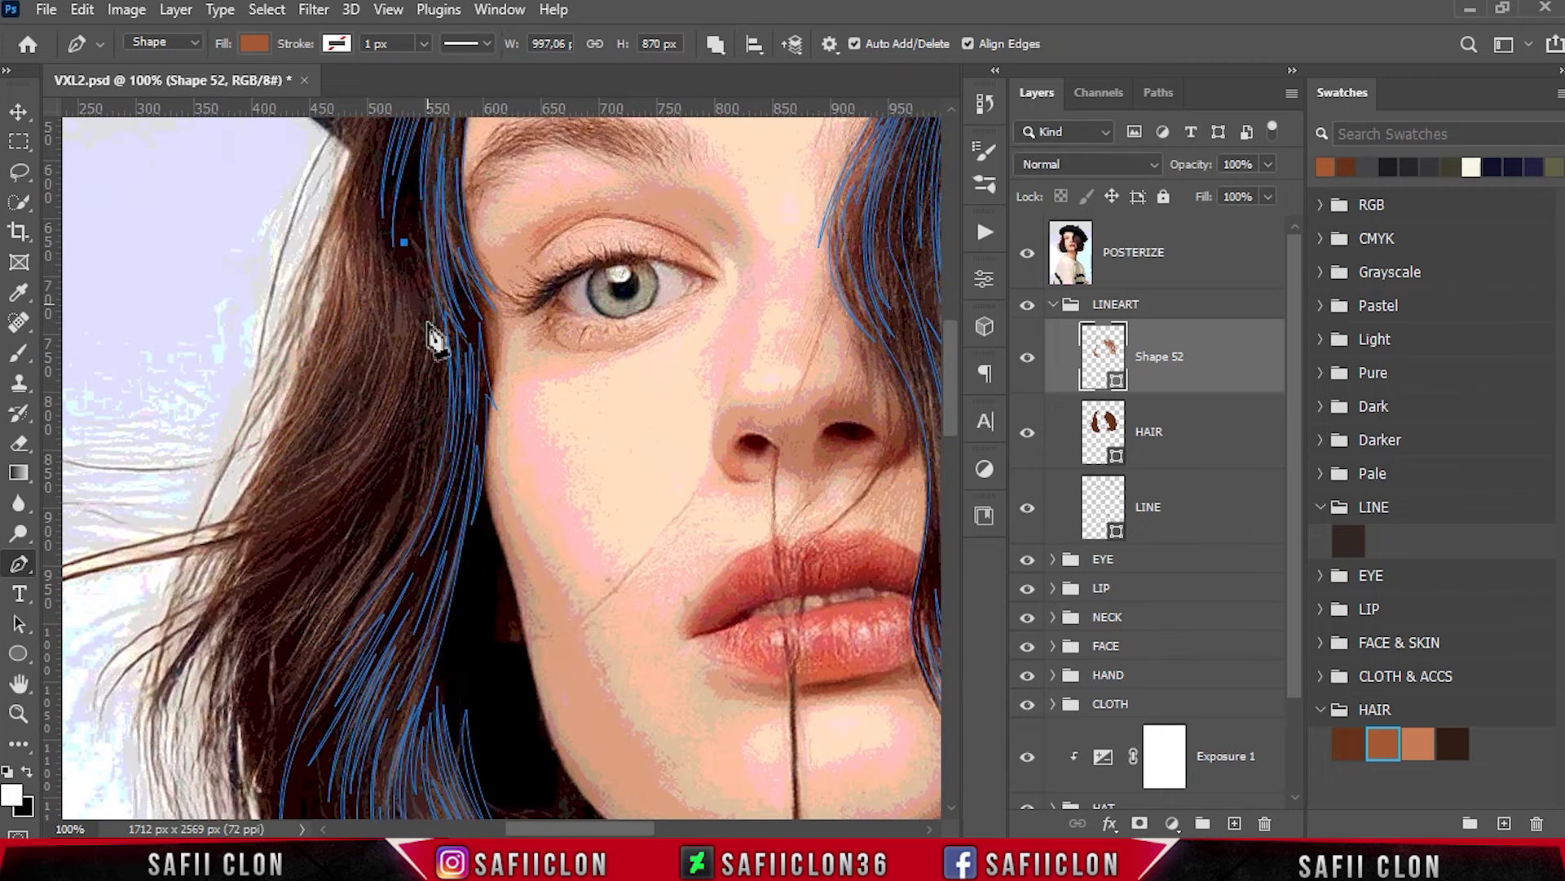
left_click_drag(389, 479, 357, 543)
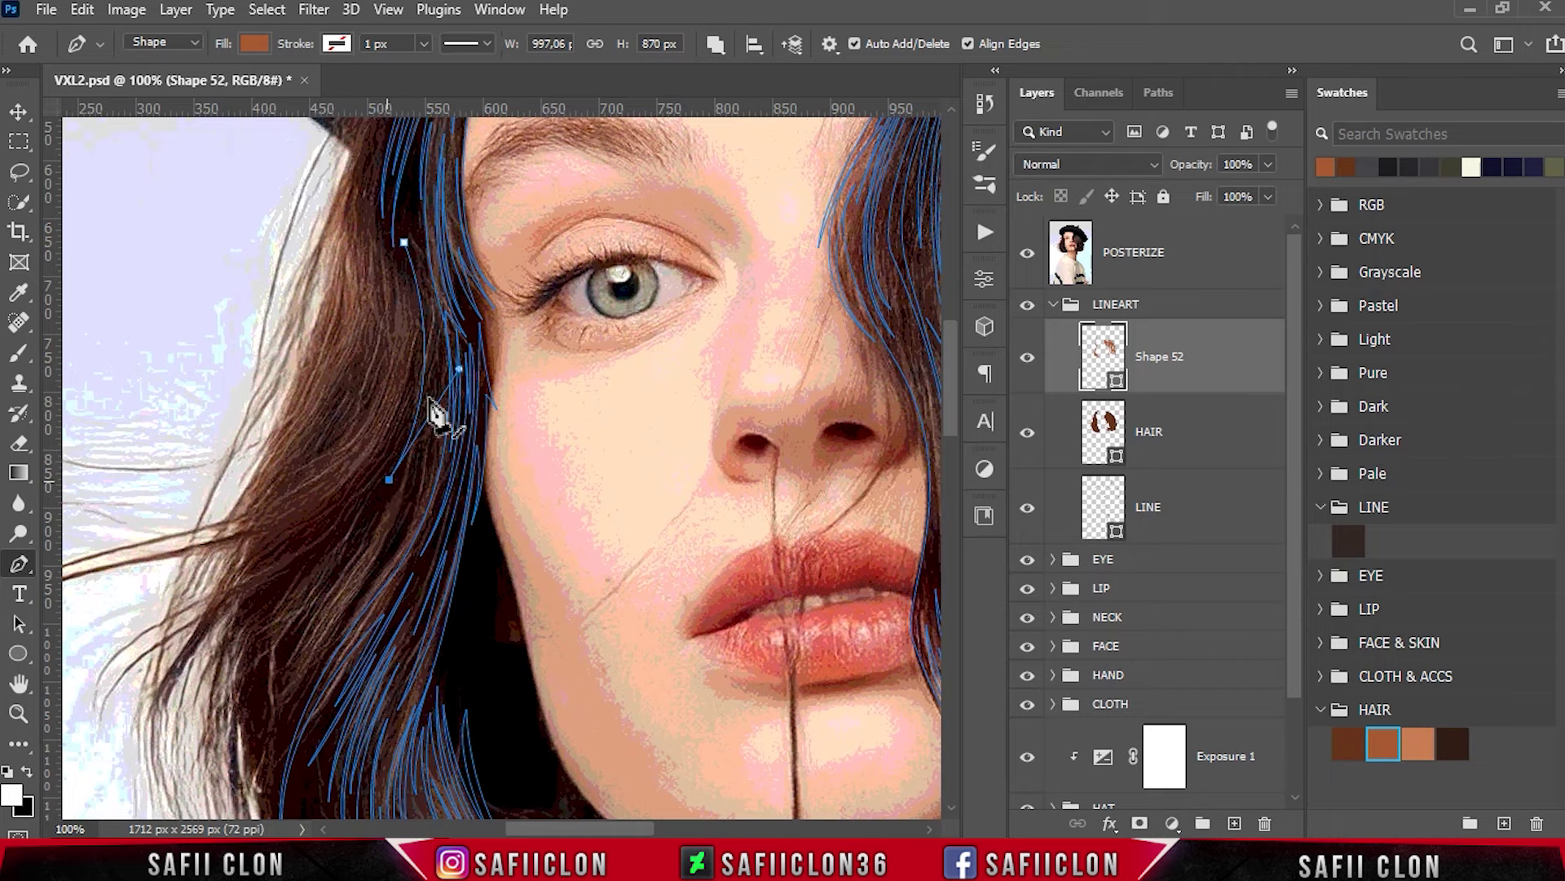
Sweep the strand out into the flyaway wisps at lower left and back toward the cheek.
scroll(471, 452, "down", 2)
scroll(471, 453, "left", 2)
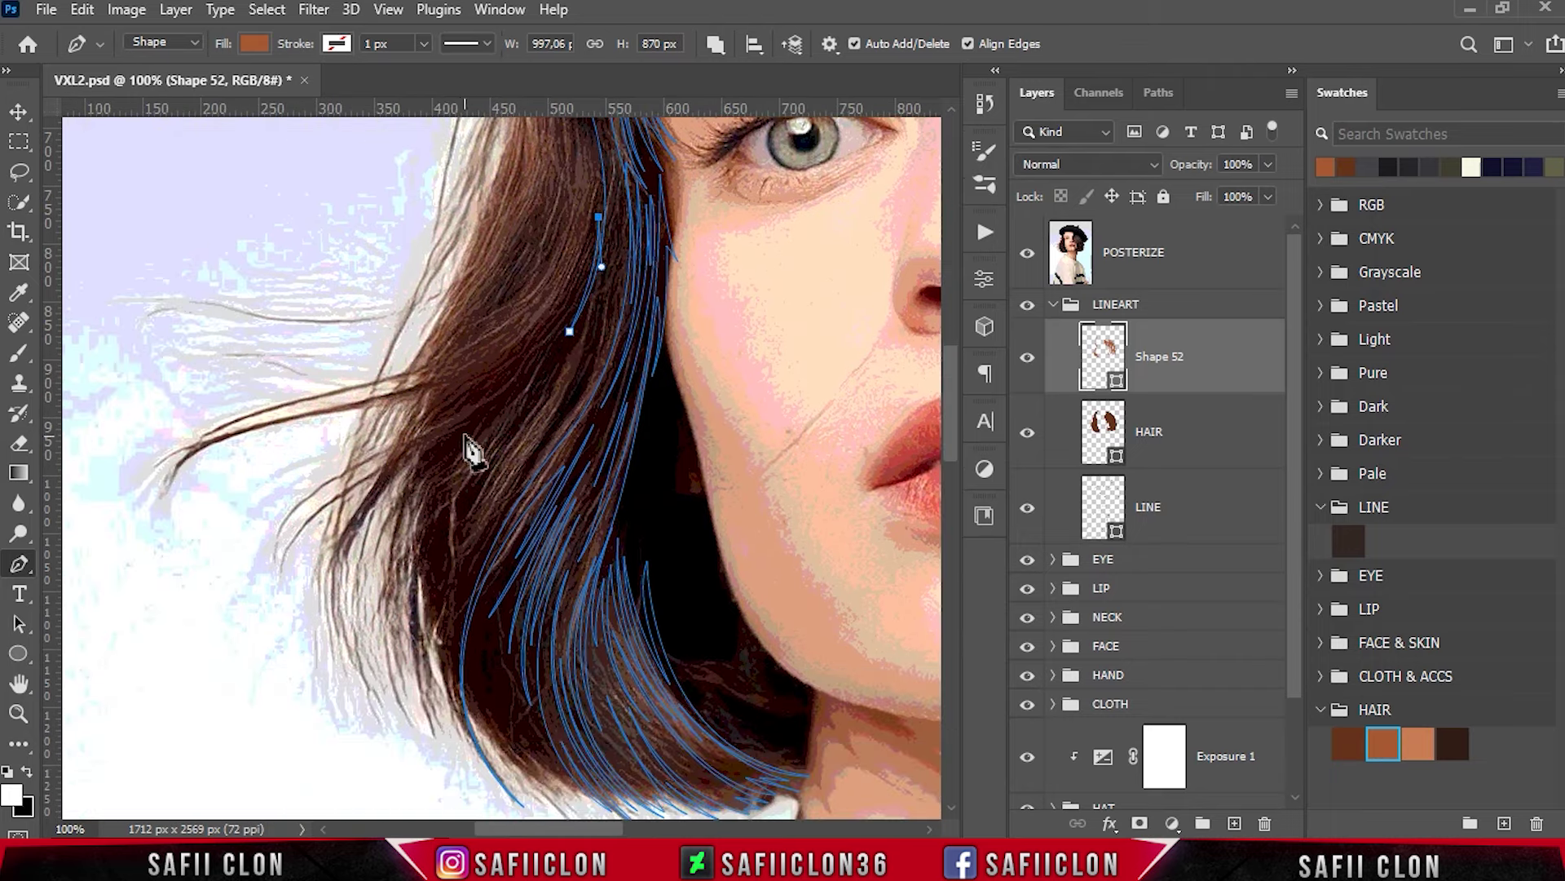
left_click_drag(484, 417, 374, 498)
left_click_drag(298, 652, 315, 665)
left_click_drag(510, 385, 766, 220)
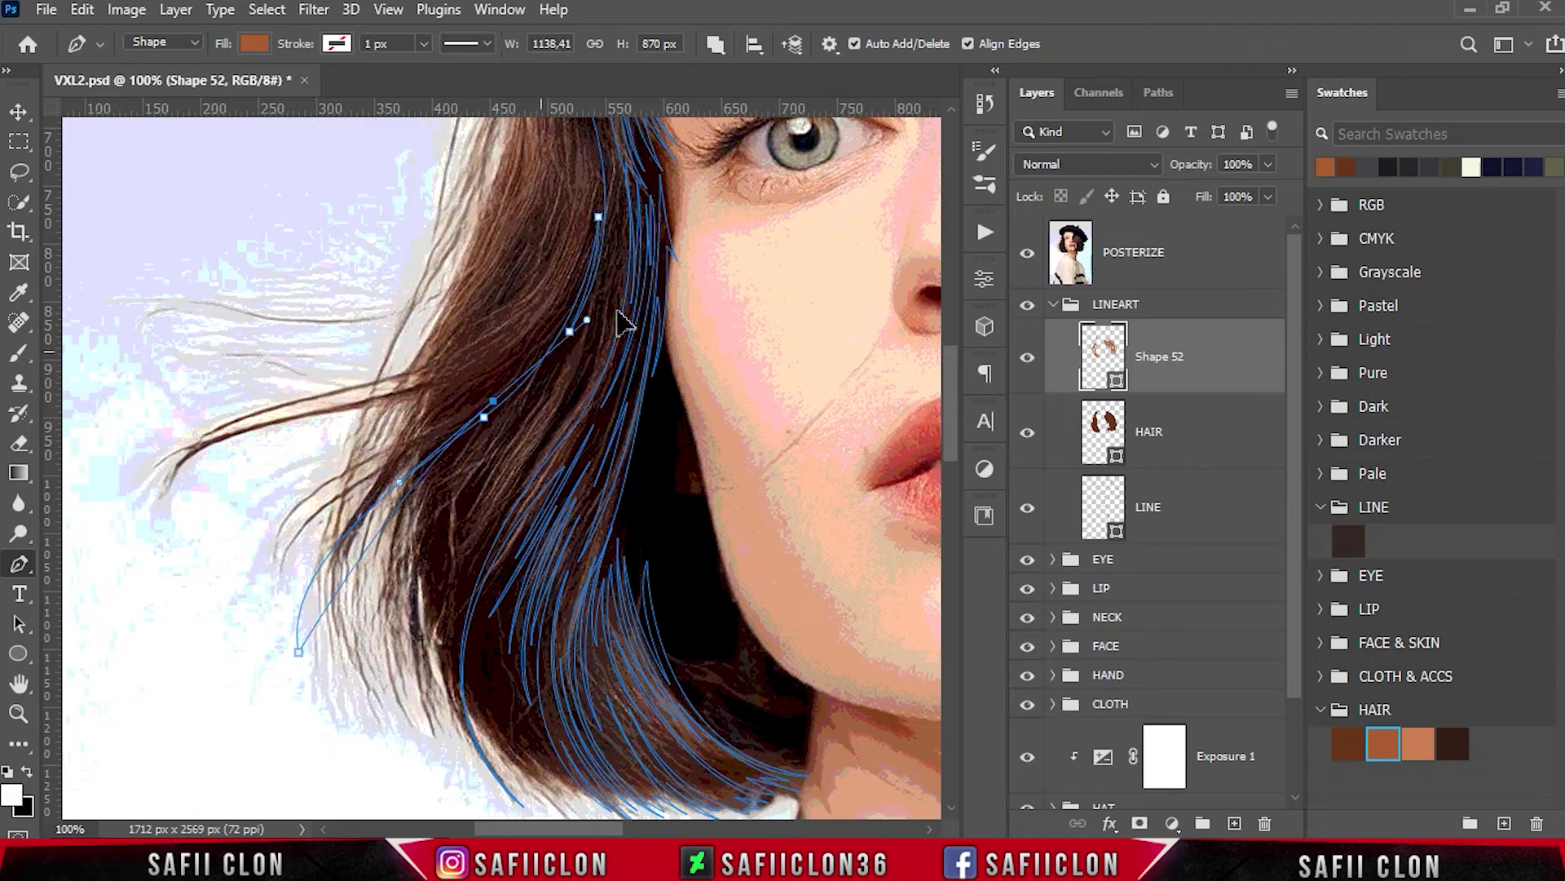
left_click_drag(767, 222, 723, 264)
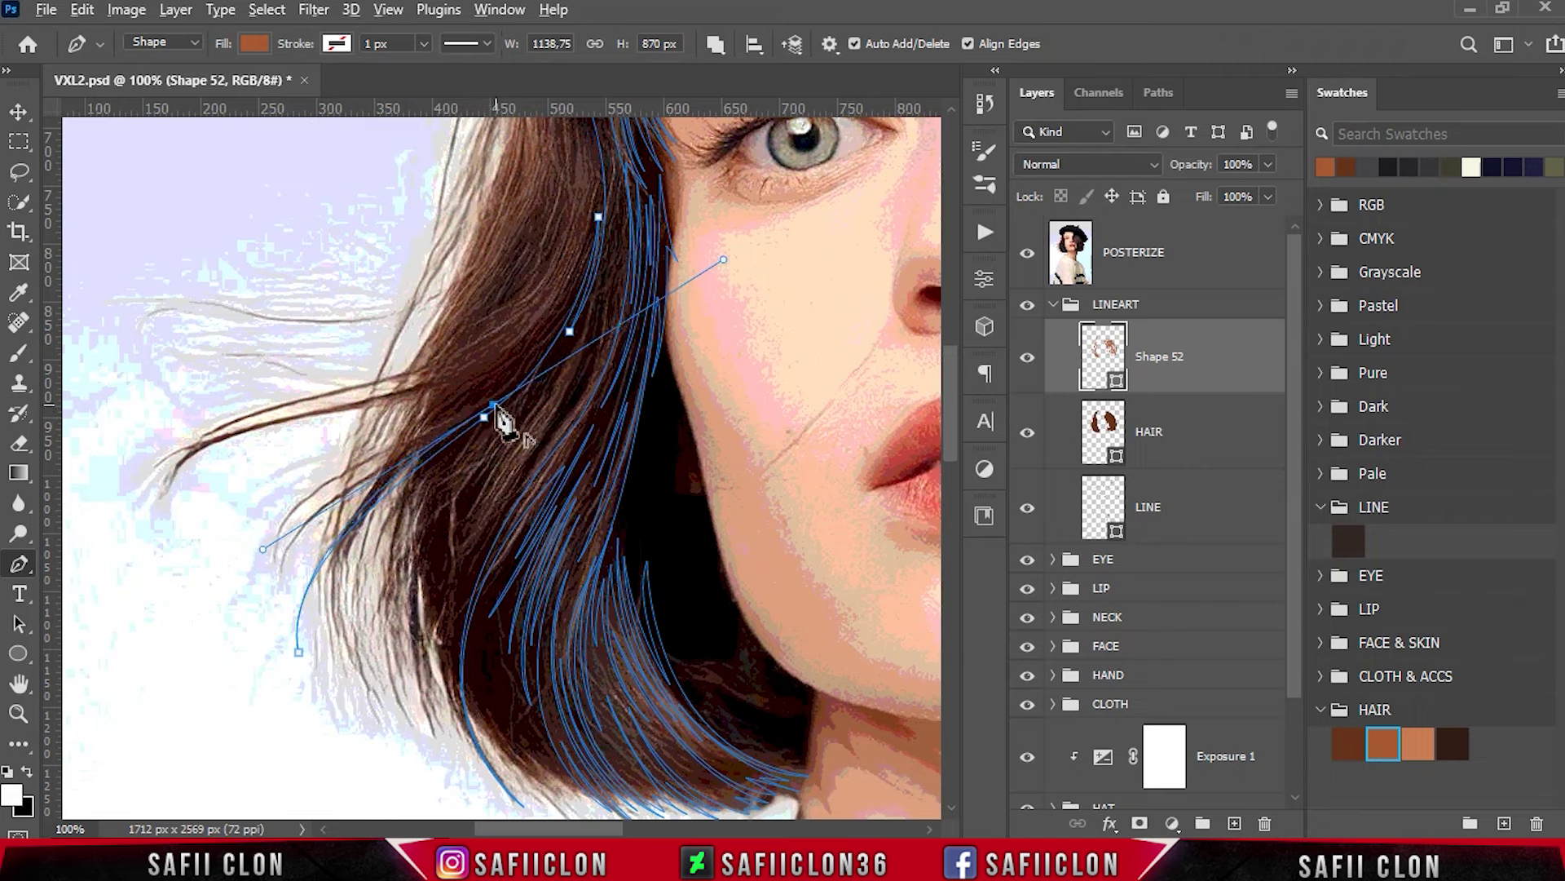
mouse_move(282, 619)
left_mouse_down()
mouse_move(332, 723)
mouse_move(285, 627)
left_mouse_up()
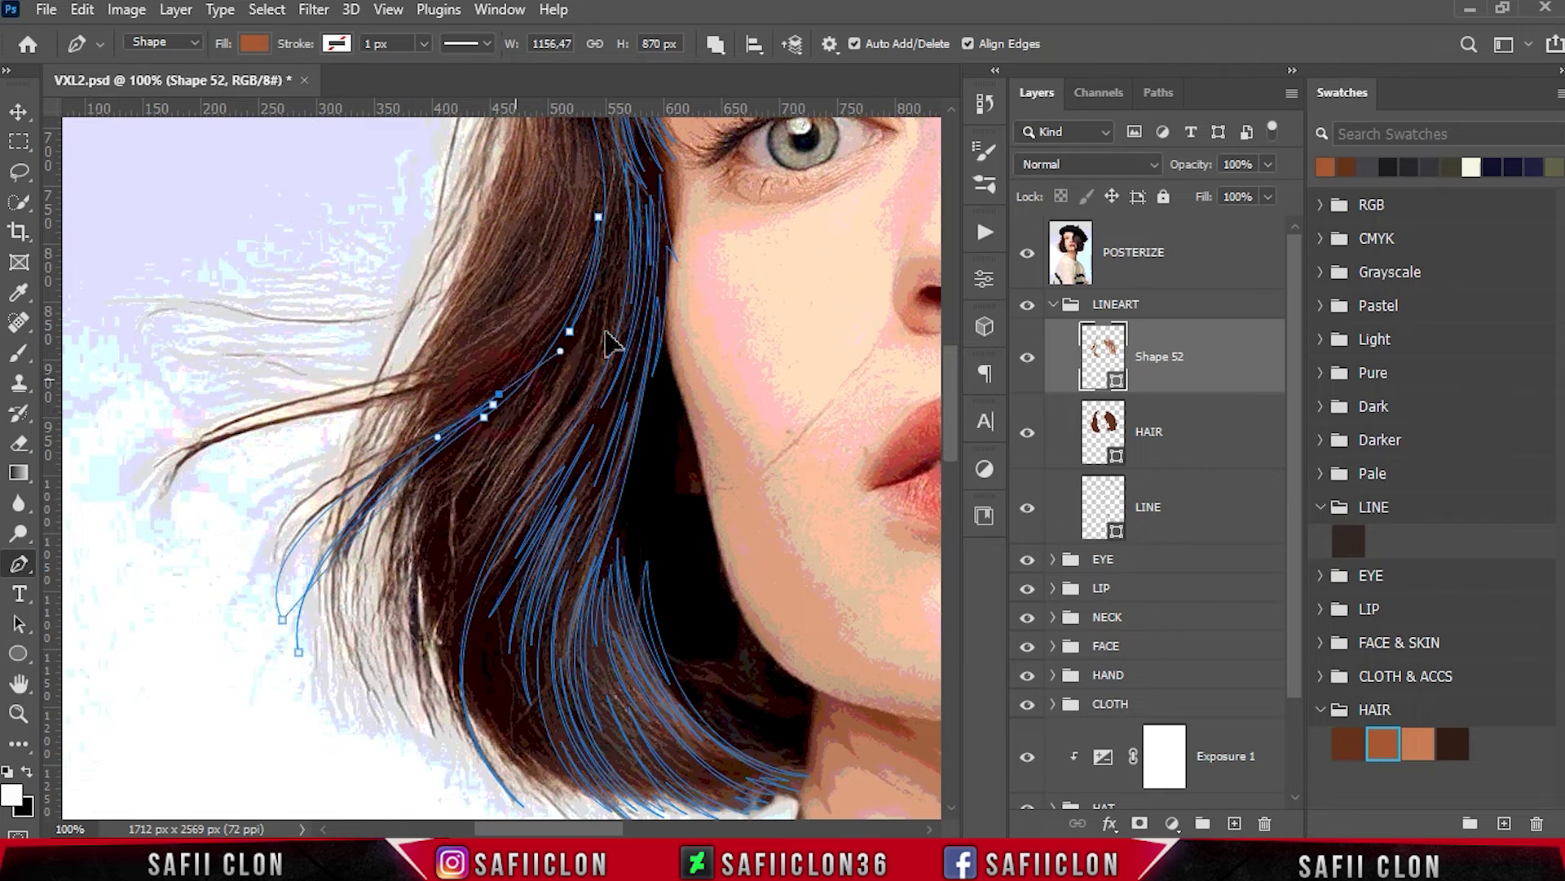
left_click_drag(272, 563, 298, 632)
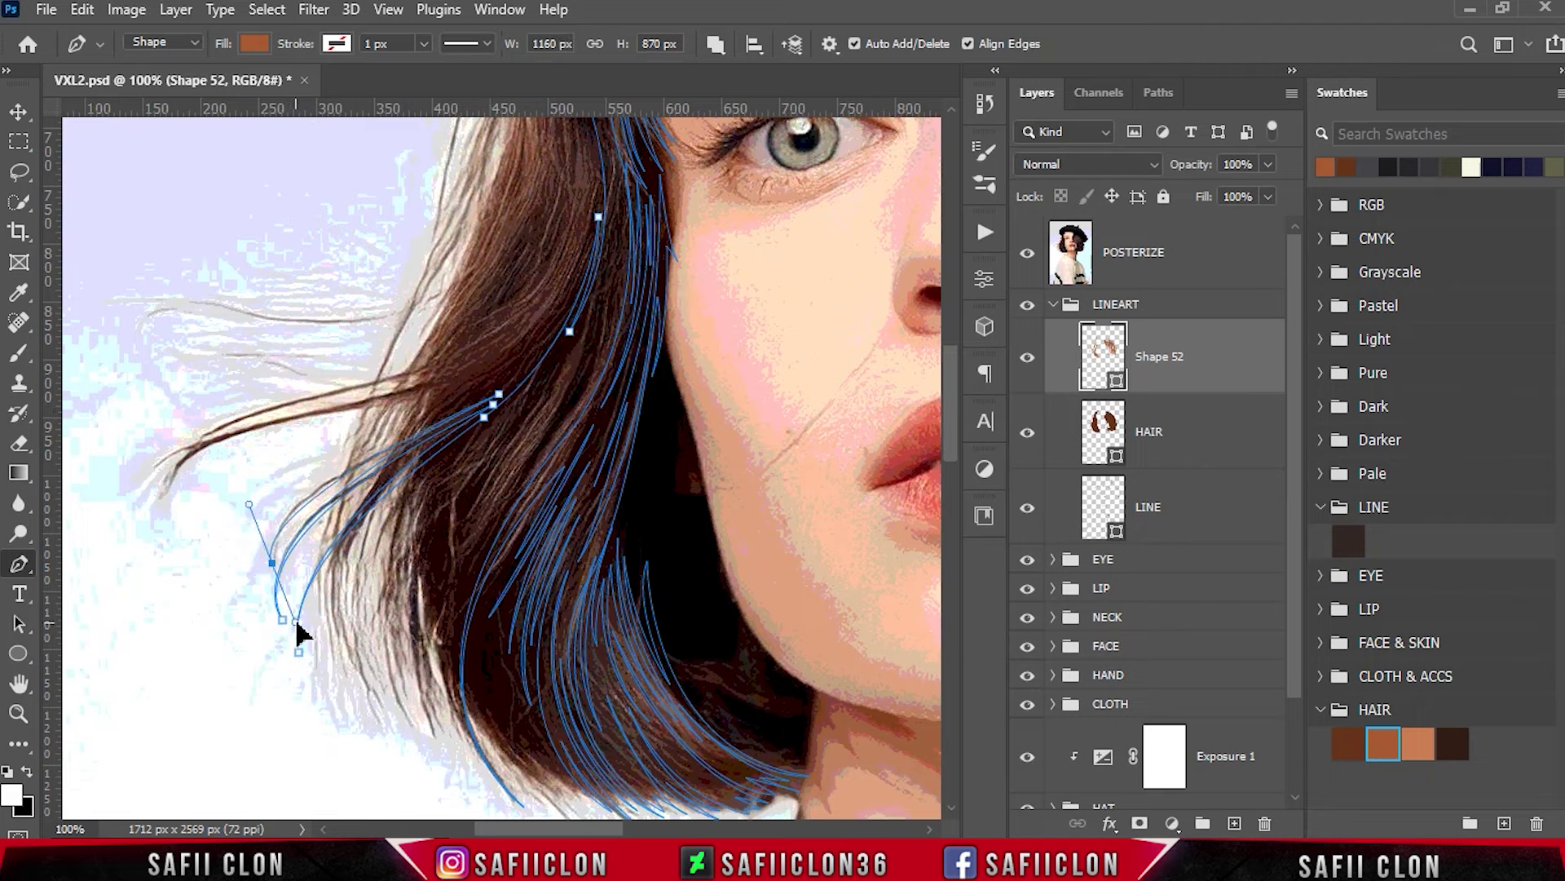
left_click_drag(511, 380, 796, 250)
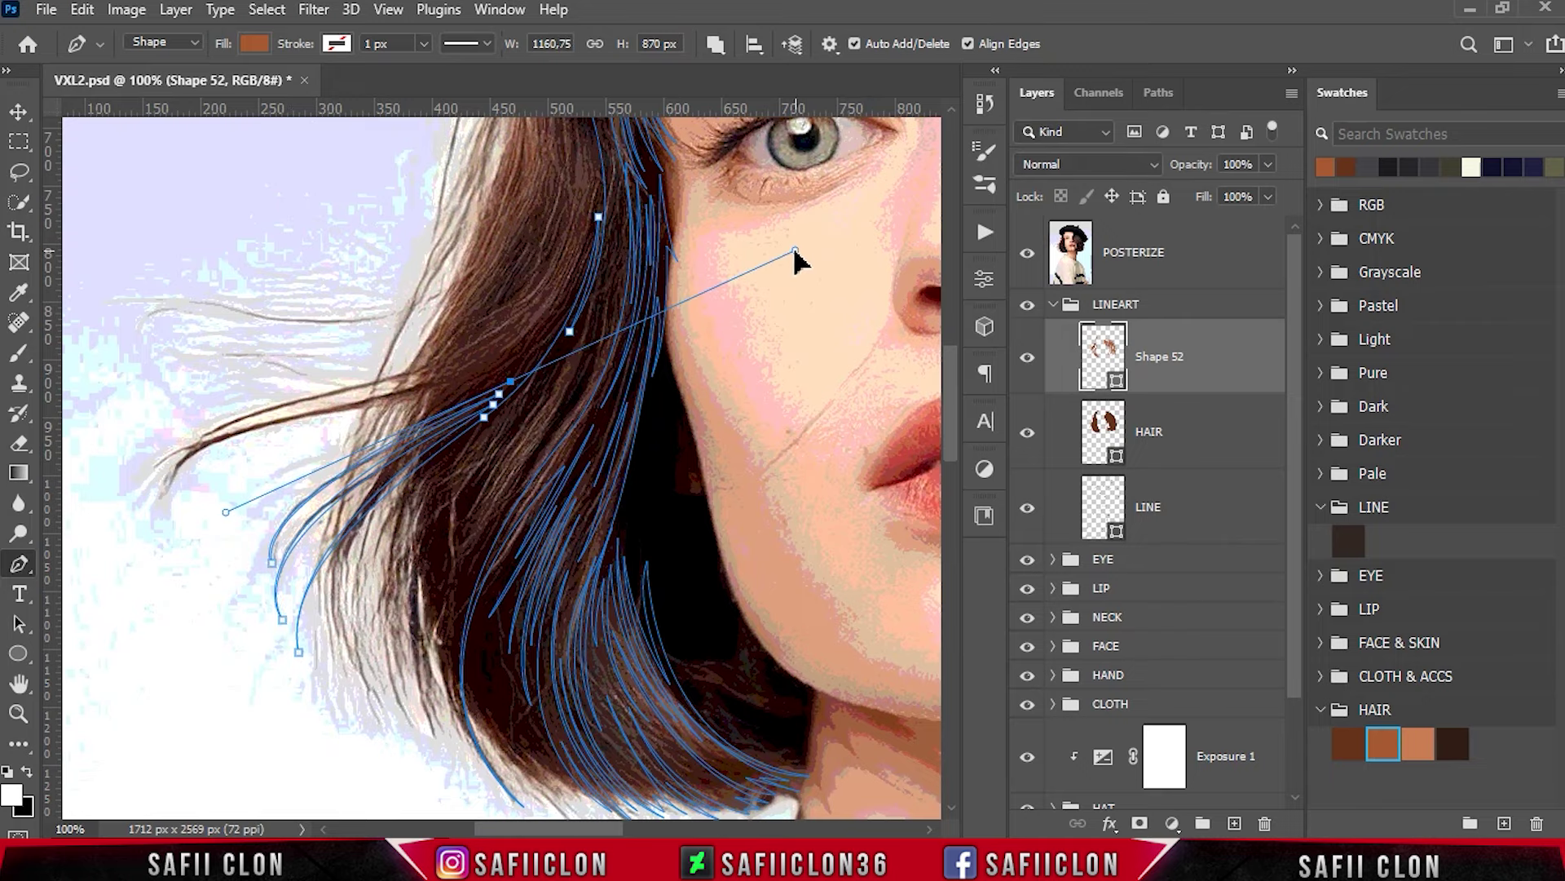
scroll(518, 383, "up", 3)
Sharpen the strand's turning point, sweep it to the flyaway ends and curve it back toward the face.
left_click(510, 473)
left_click_drag(539, 447, 612, 245)
left_click(553, 418)
left_click(434, 486)
left_click_drag(169, 601, 205, 687)
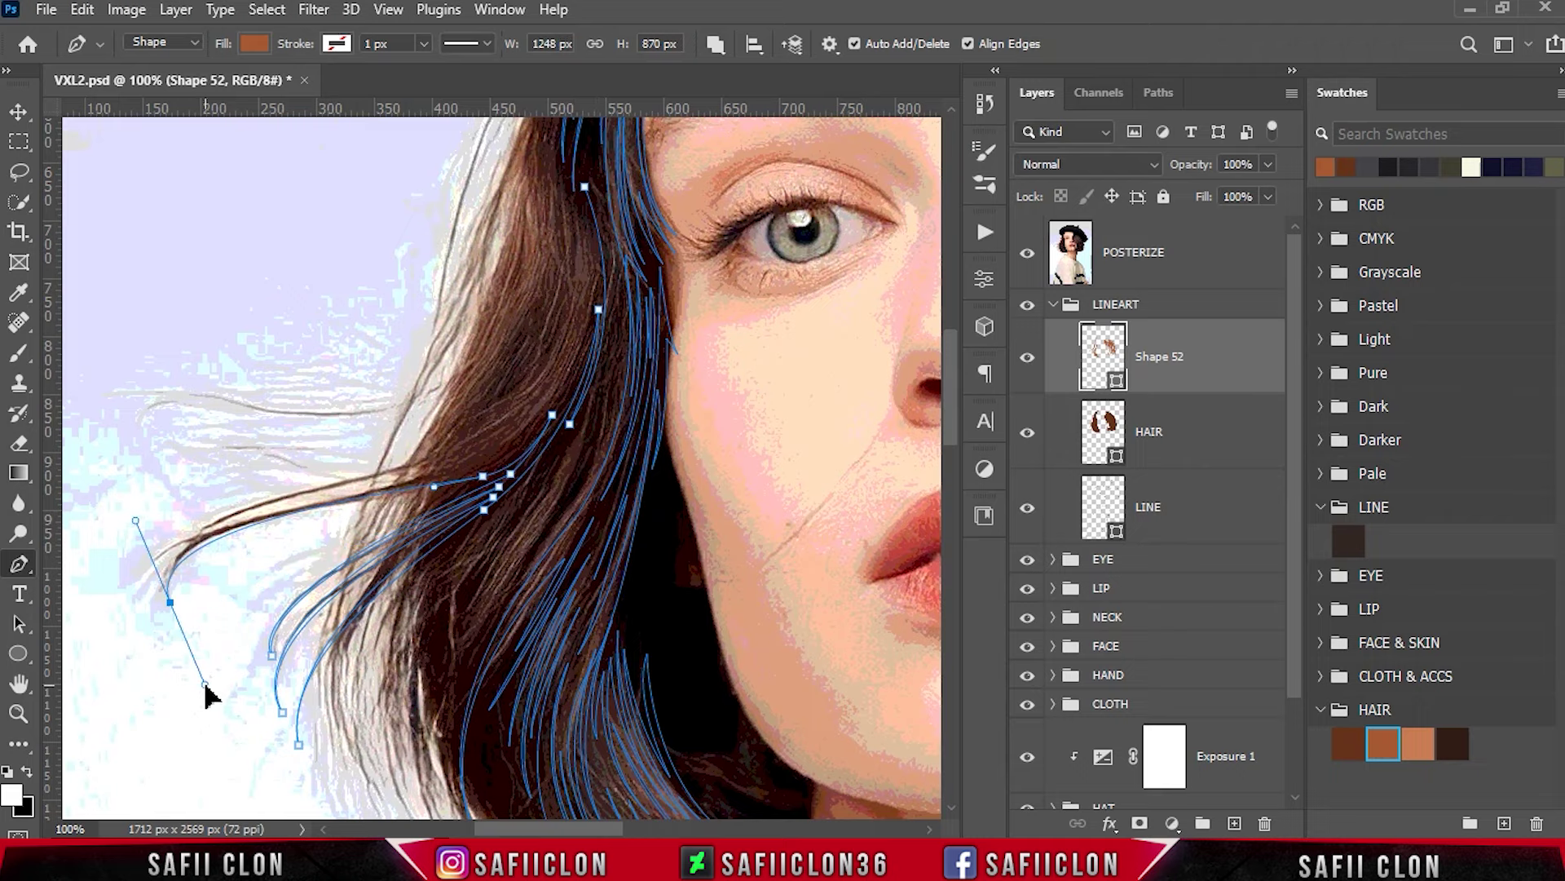
left_click_drag(465, 475, 818, 423)
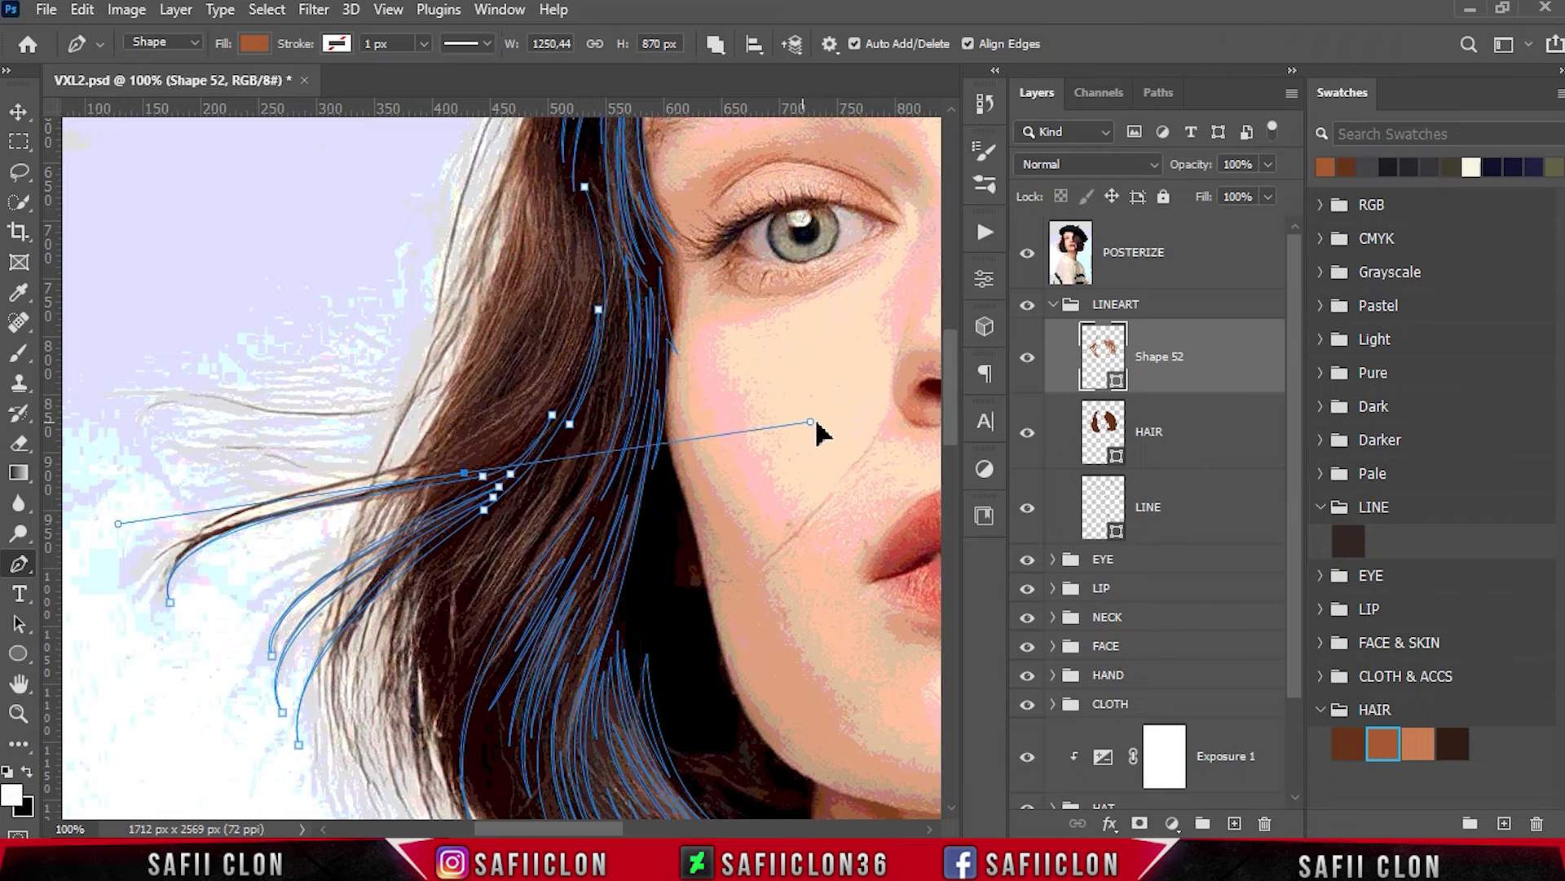
left_click(465, 475, "alt")
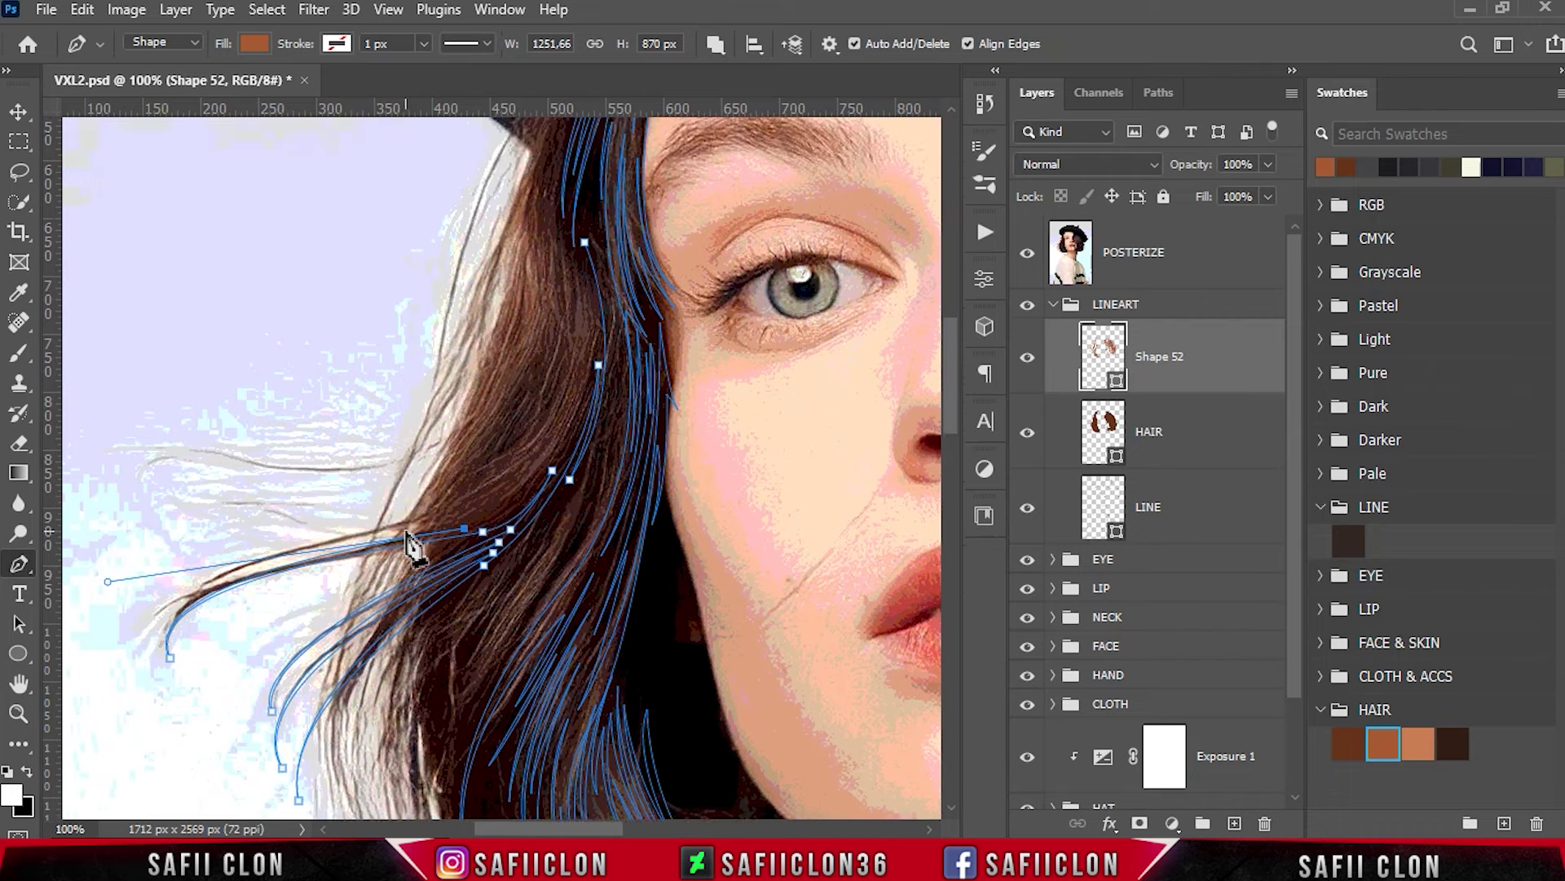
Curve the strand up the hair, then extend it down and out to the lower left.
scroll(530, 481, "up", 3)
left_click_drag(597, 423, 620, 314)
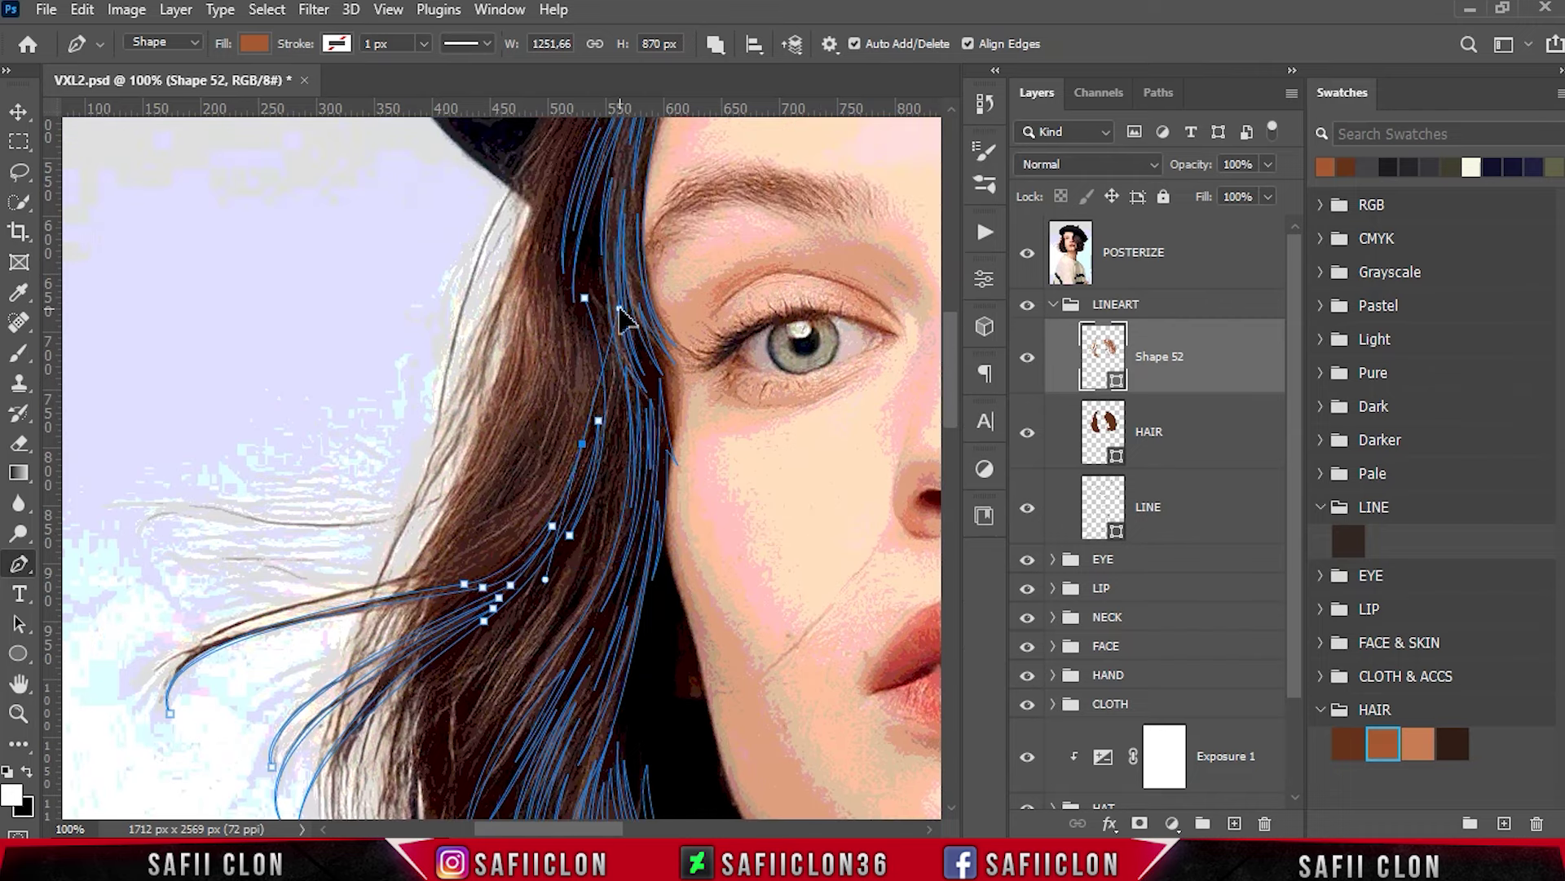
left_click_drag(425, 584, 301, 579)
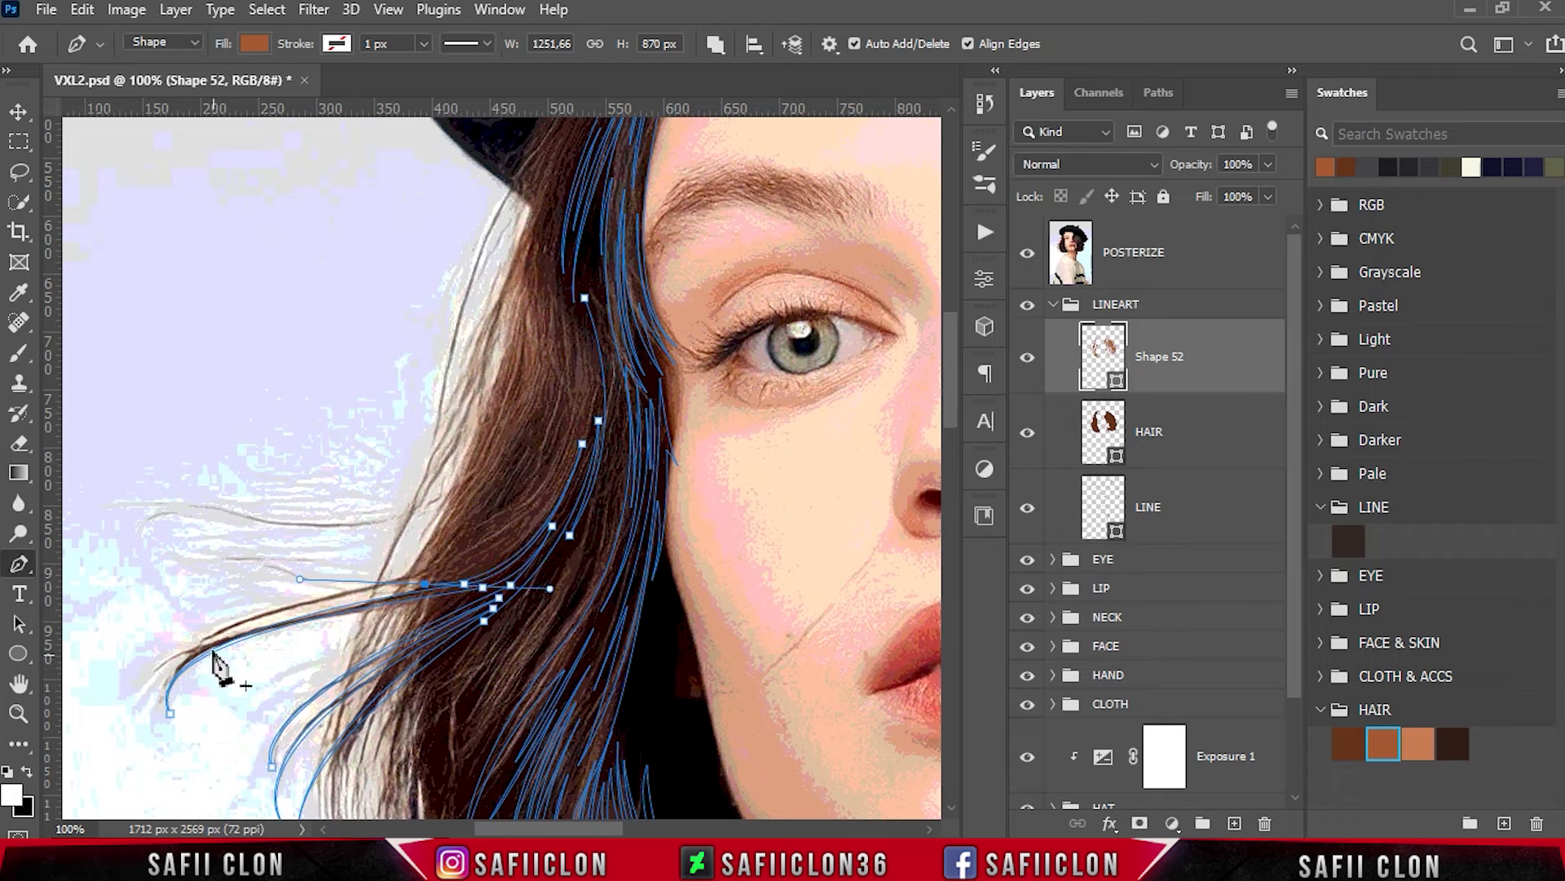
left_click(539, 517)
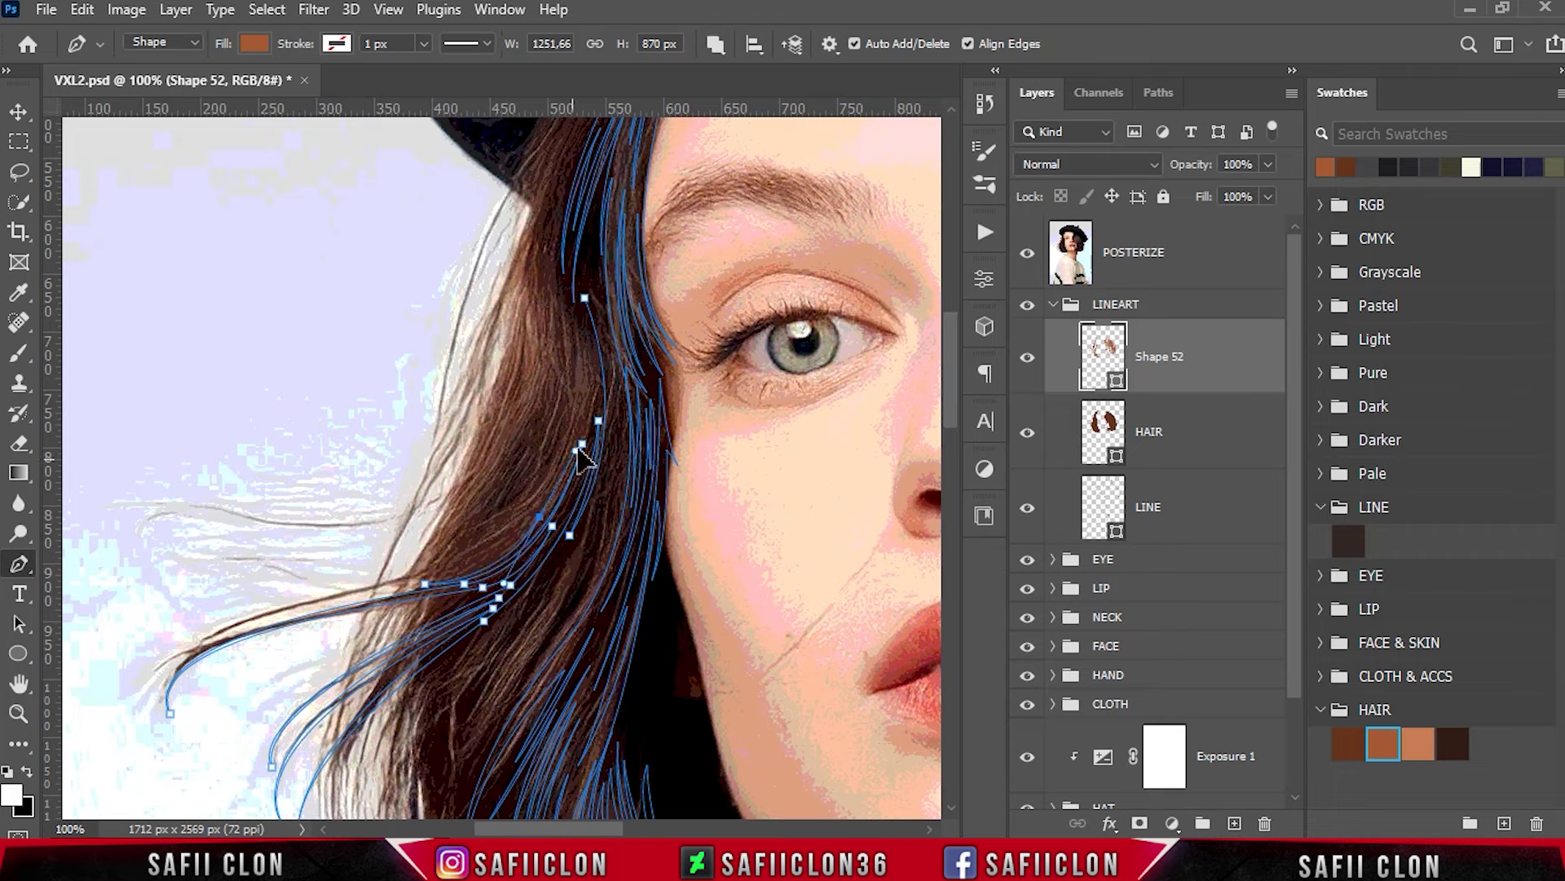
left_click_drag(157, 686, 158, 722)
left_click_drag(436, 568, 728, 510)
Add final points, close the strand shape at its start, and remove the new anchor's upper handle.
left_click(573, 396)
left_click(577, 479)
left_click(517, 533)
left_click(458, 587)
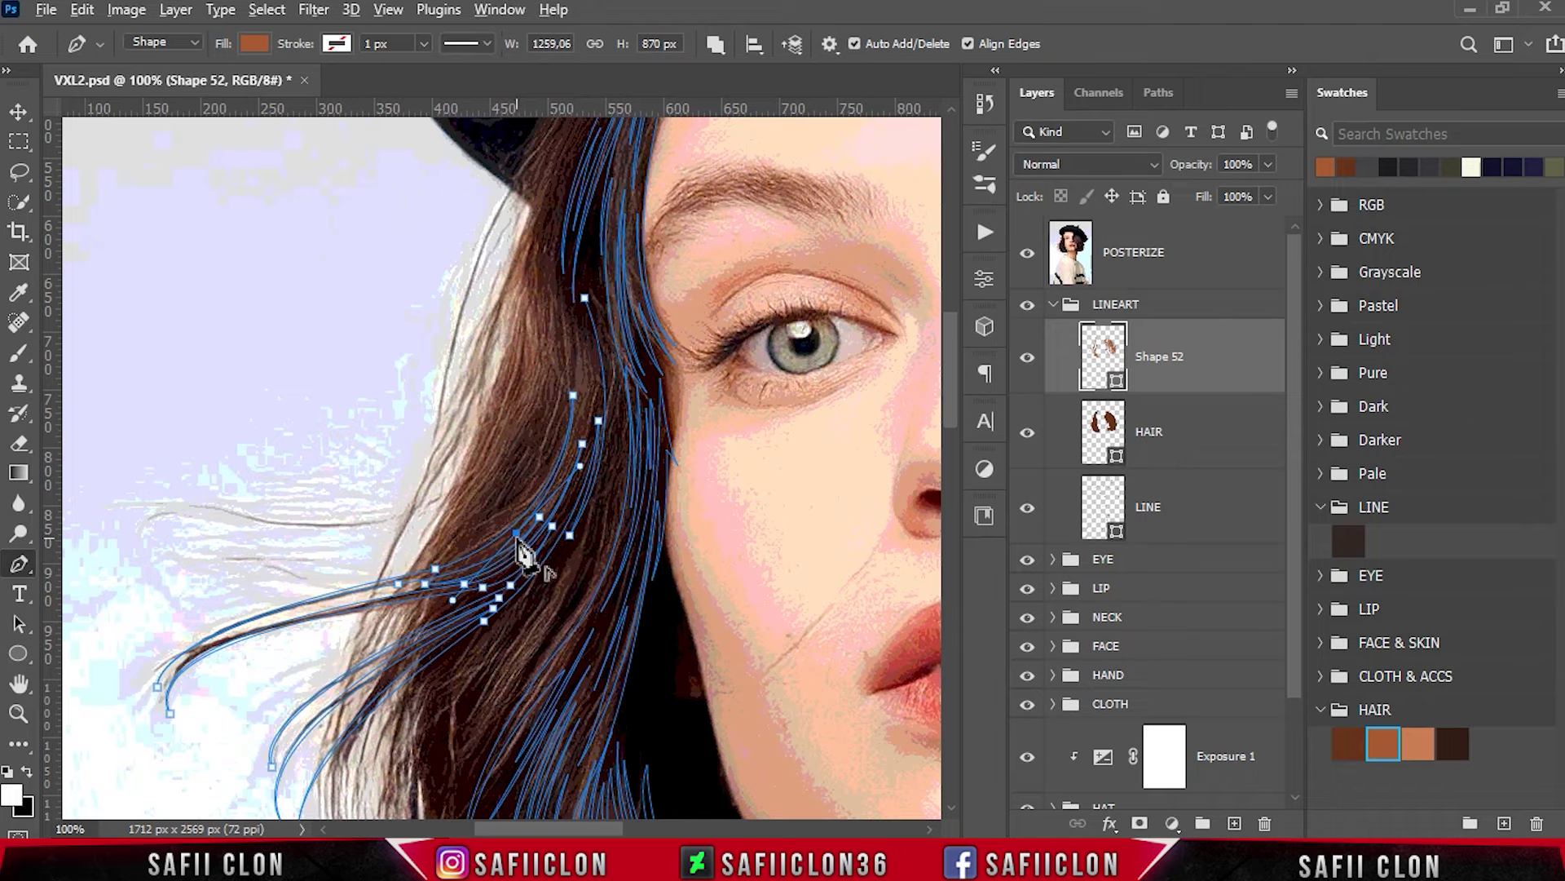
left_click_drag(563, 290, 506, 130)
left_click(563, 307, "alt")
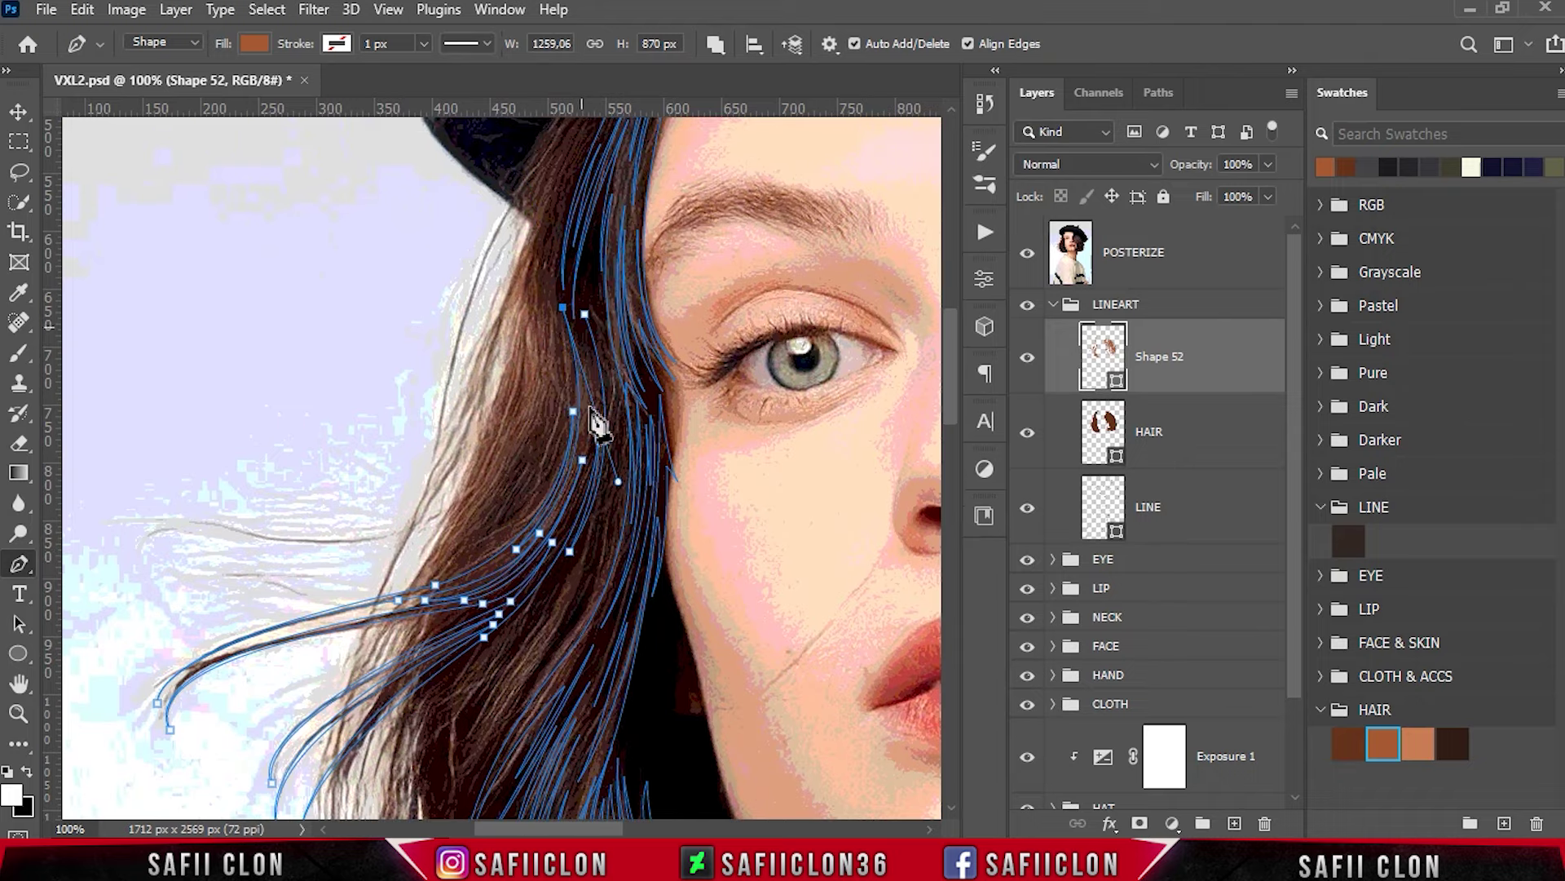
key("ctrl+plus")
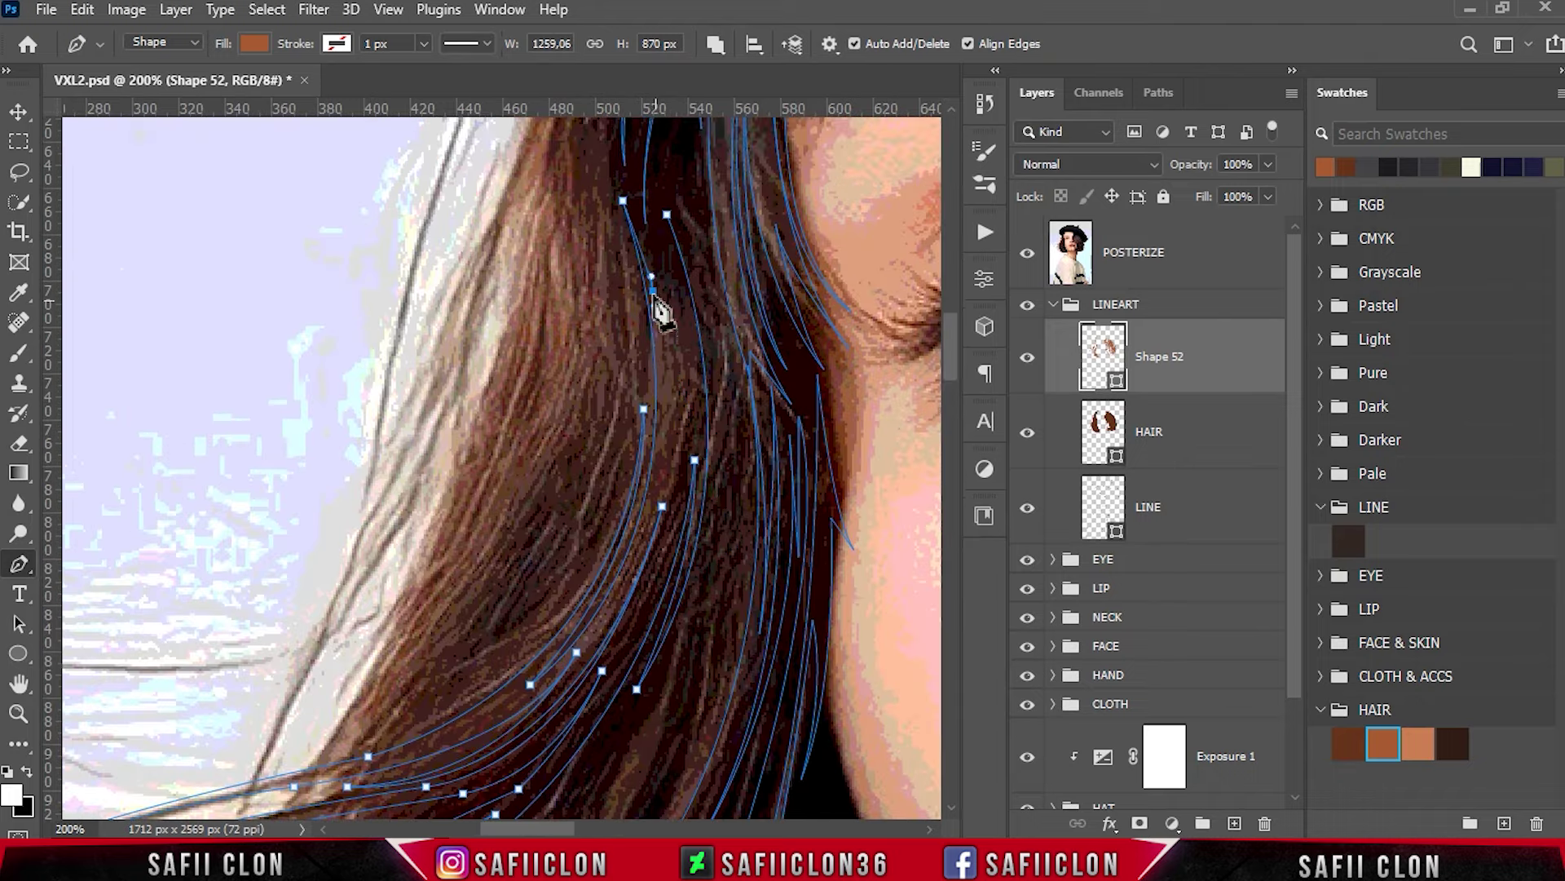
Add curved anchors running the strand up the cheek-side lock to the hat brim, then zoom out.
left_click_drag(662, 469, 677, 482)
left_click_drag(662, 245, 685, 302)
left_click(683, 474)
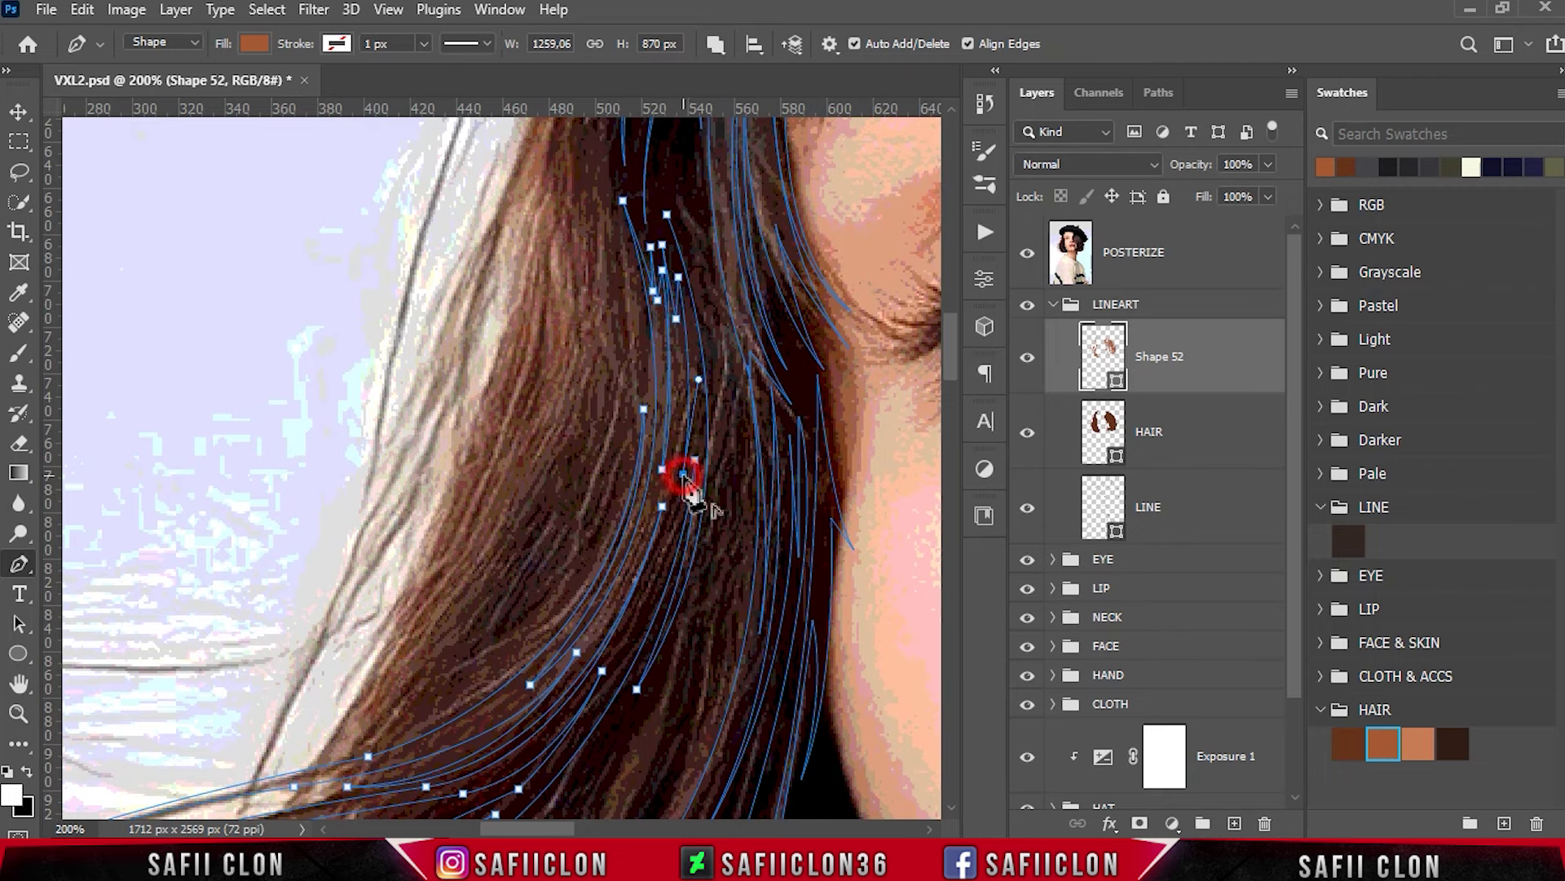
scroll(640, 130, "up", 3)
key("ctrl+minus")
key("ctrl+minus")
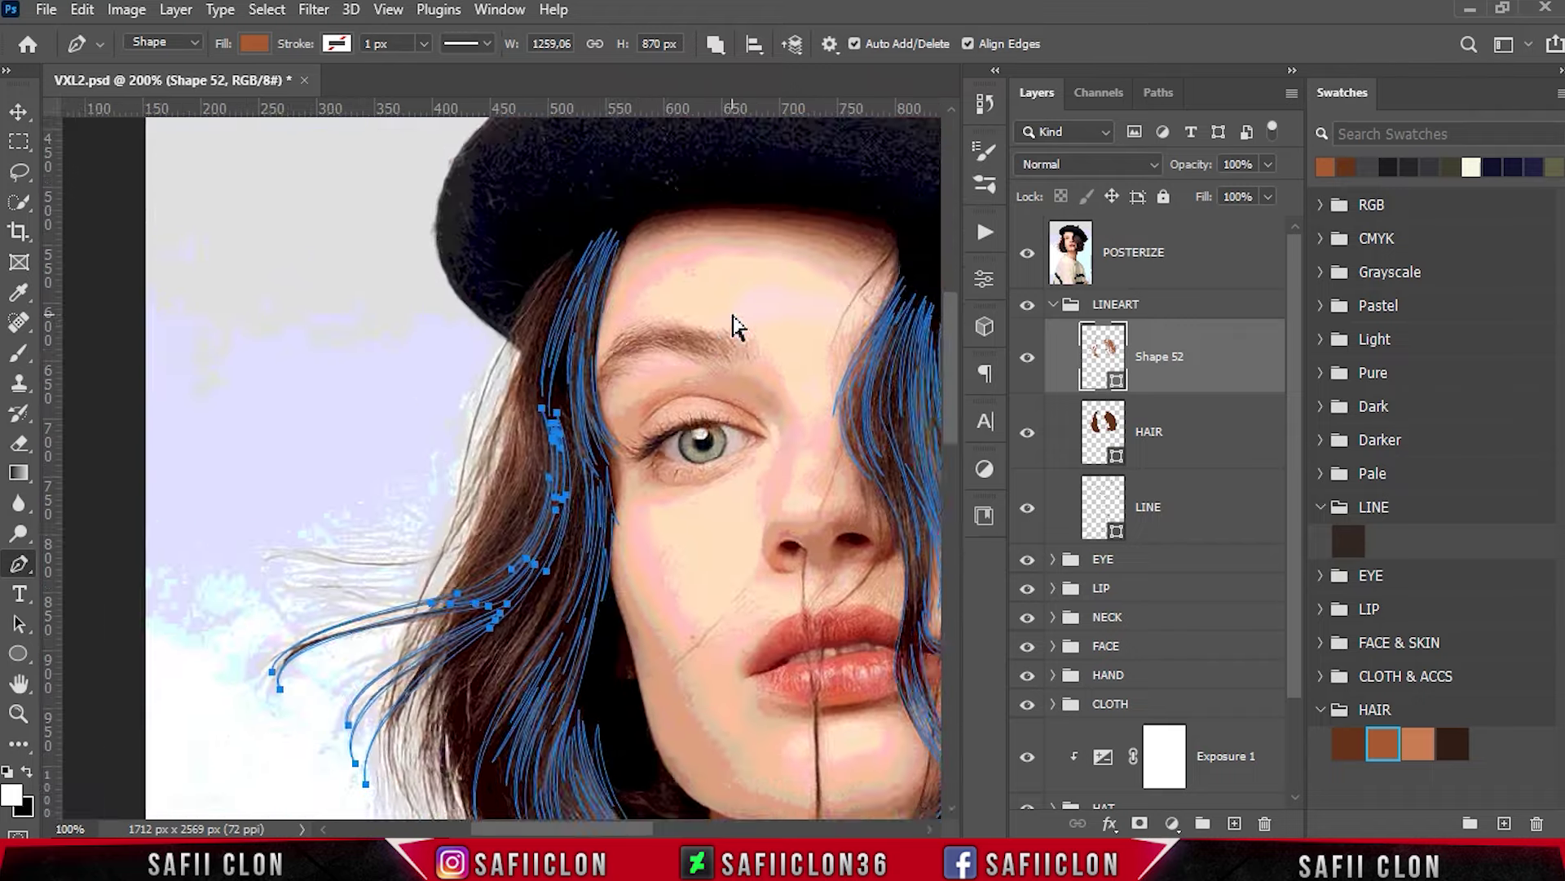
key("ctrl+minus")
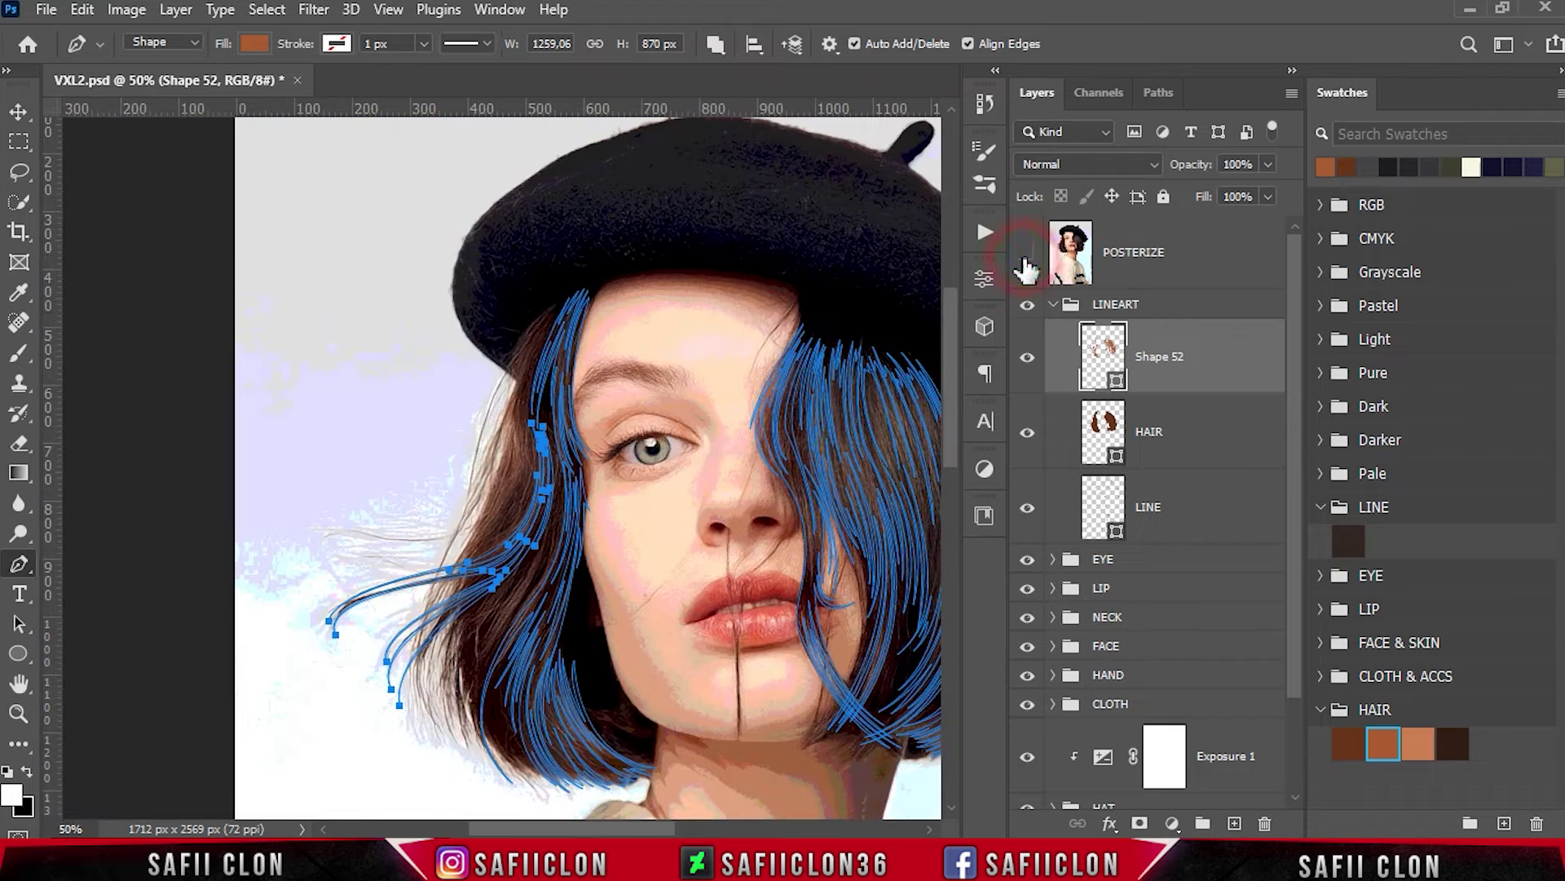
Hide the POSTERIZE reference layer to preview the vector hair, then save the document.
left_click(1026, 259)
key("Return")
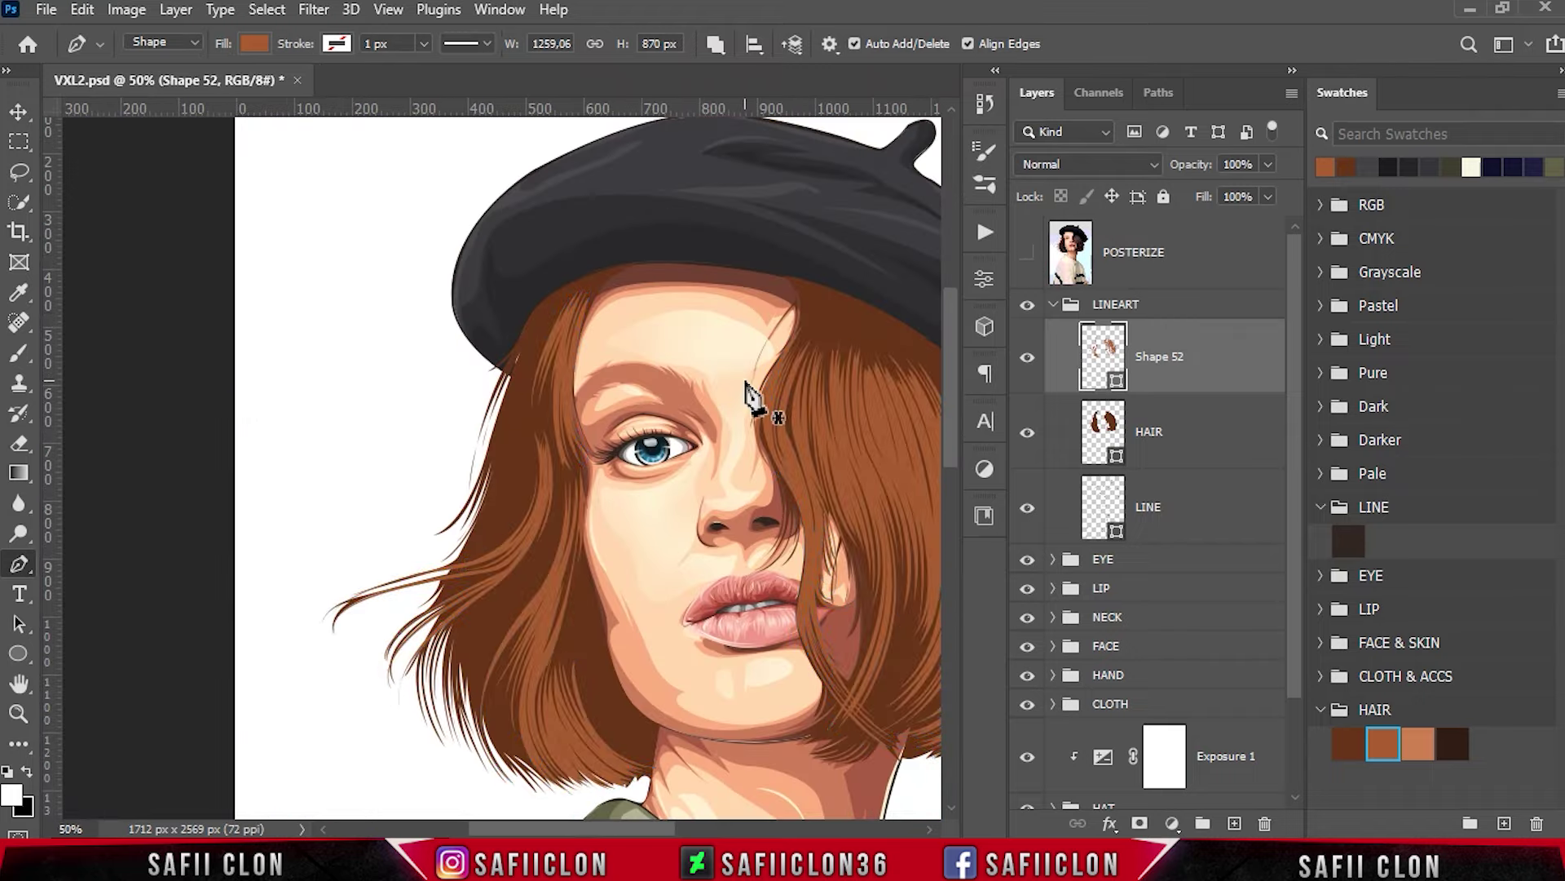
key("ctrl+minus")
key("ctrl+minus")
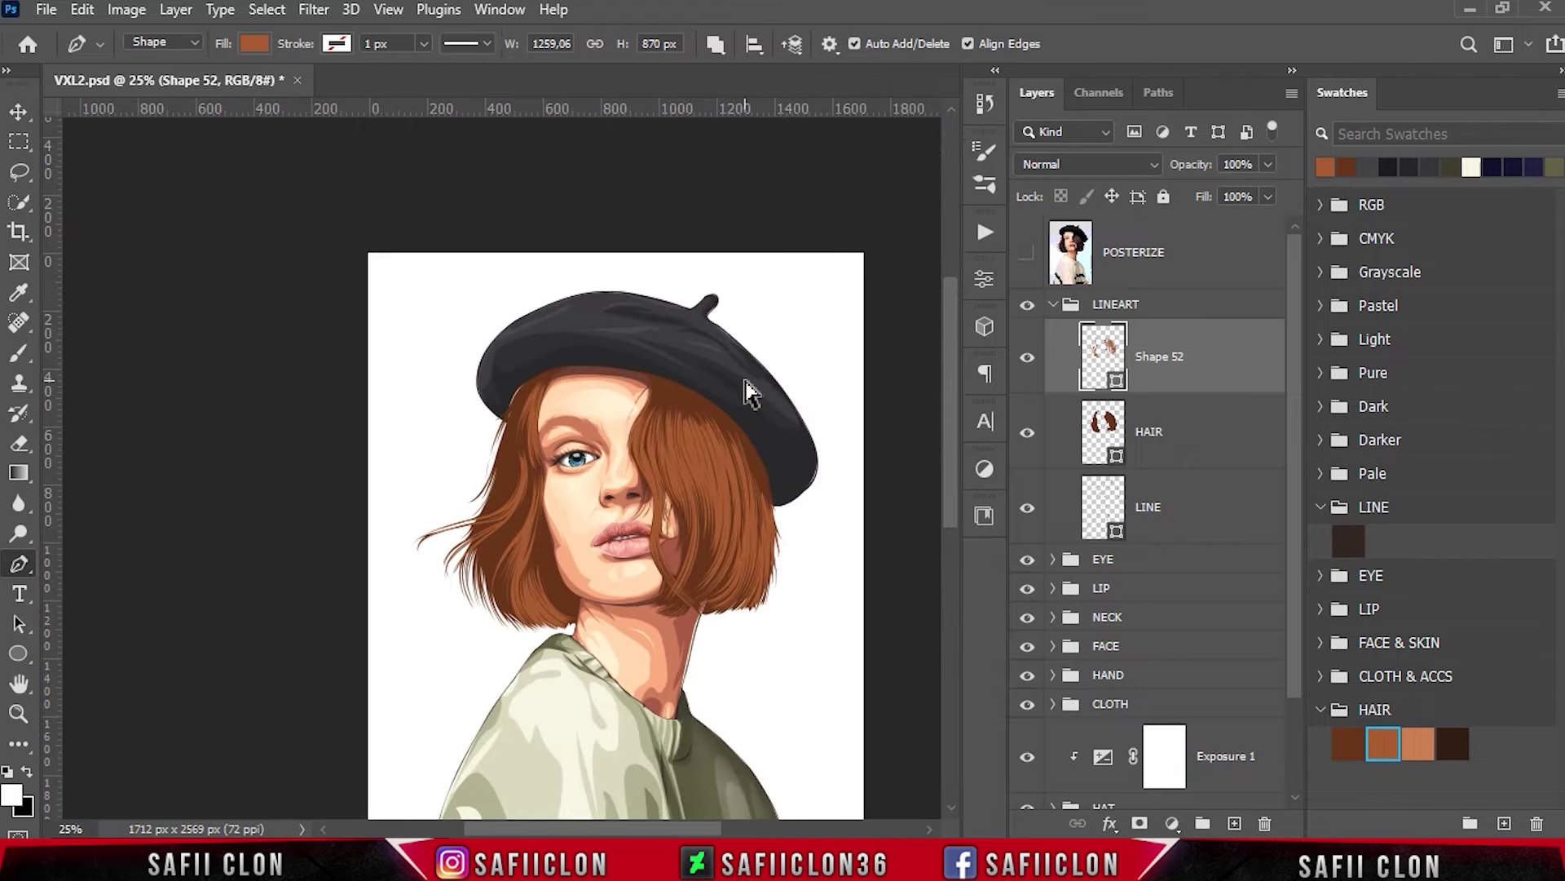
key("ctrl+plus")
key("ctrl+plus")
key("ctrl+plus")
key("ctrl+s")
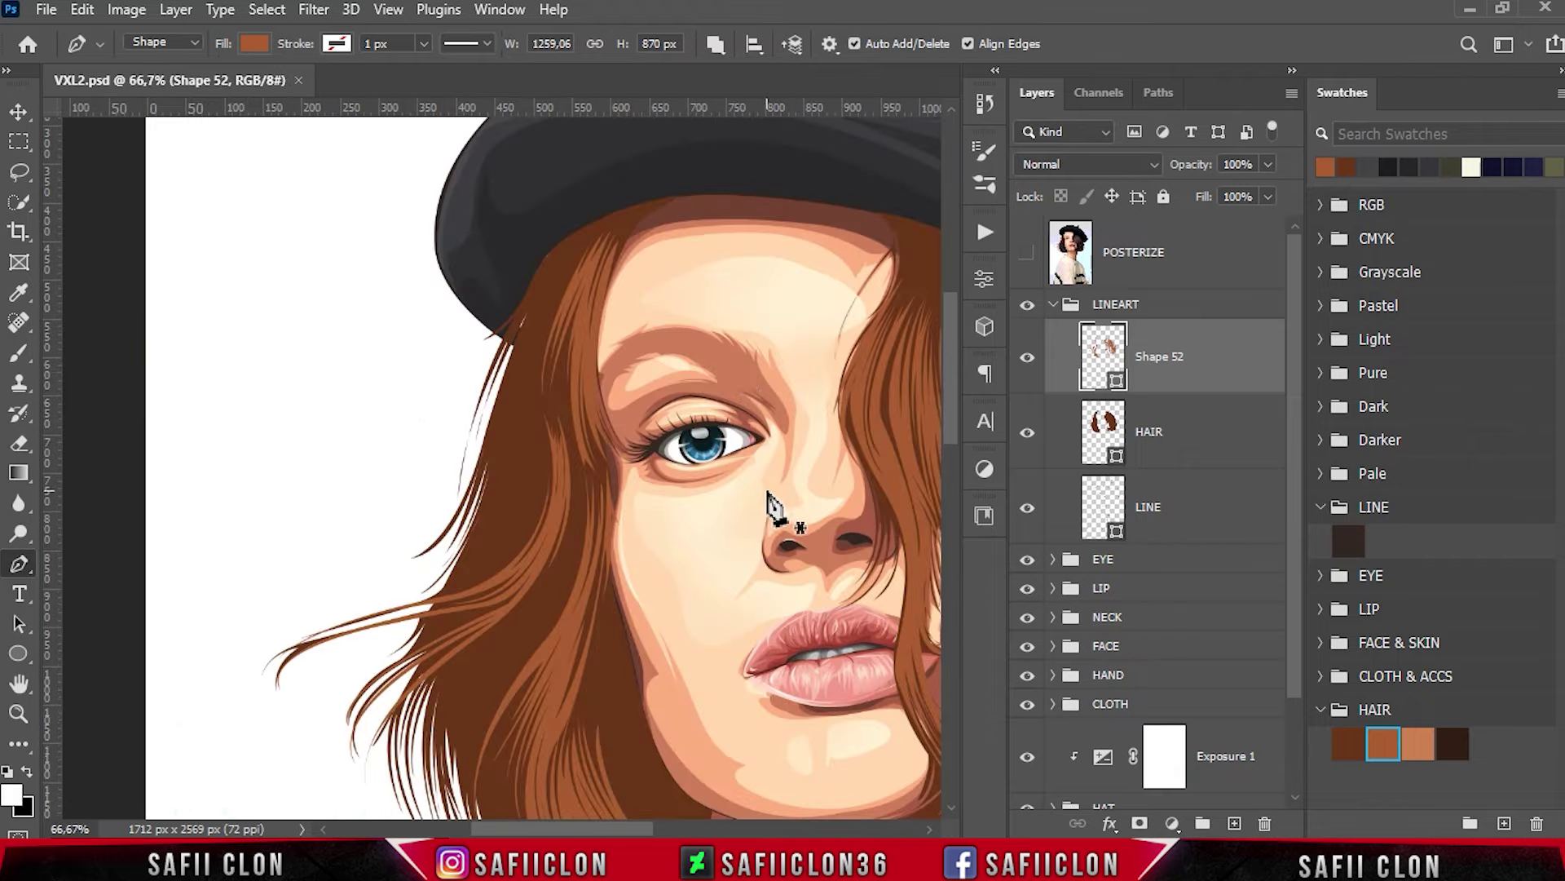
Show the POSTERIZE reference again and restore the Shape 52 strand outlines.
scroll(761, 507, "up", 1)
scroll(761, 507, "up", 1)
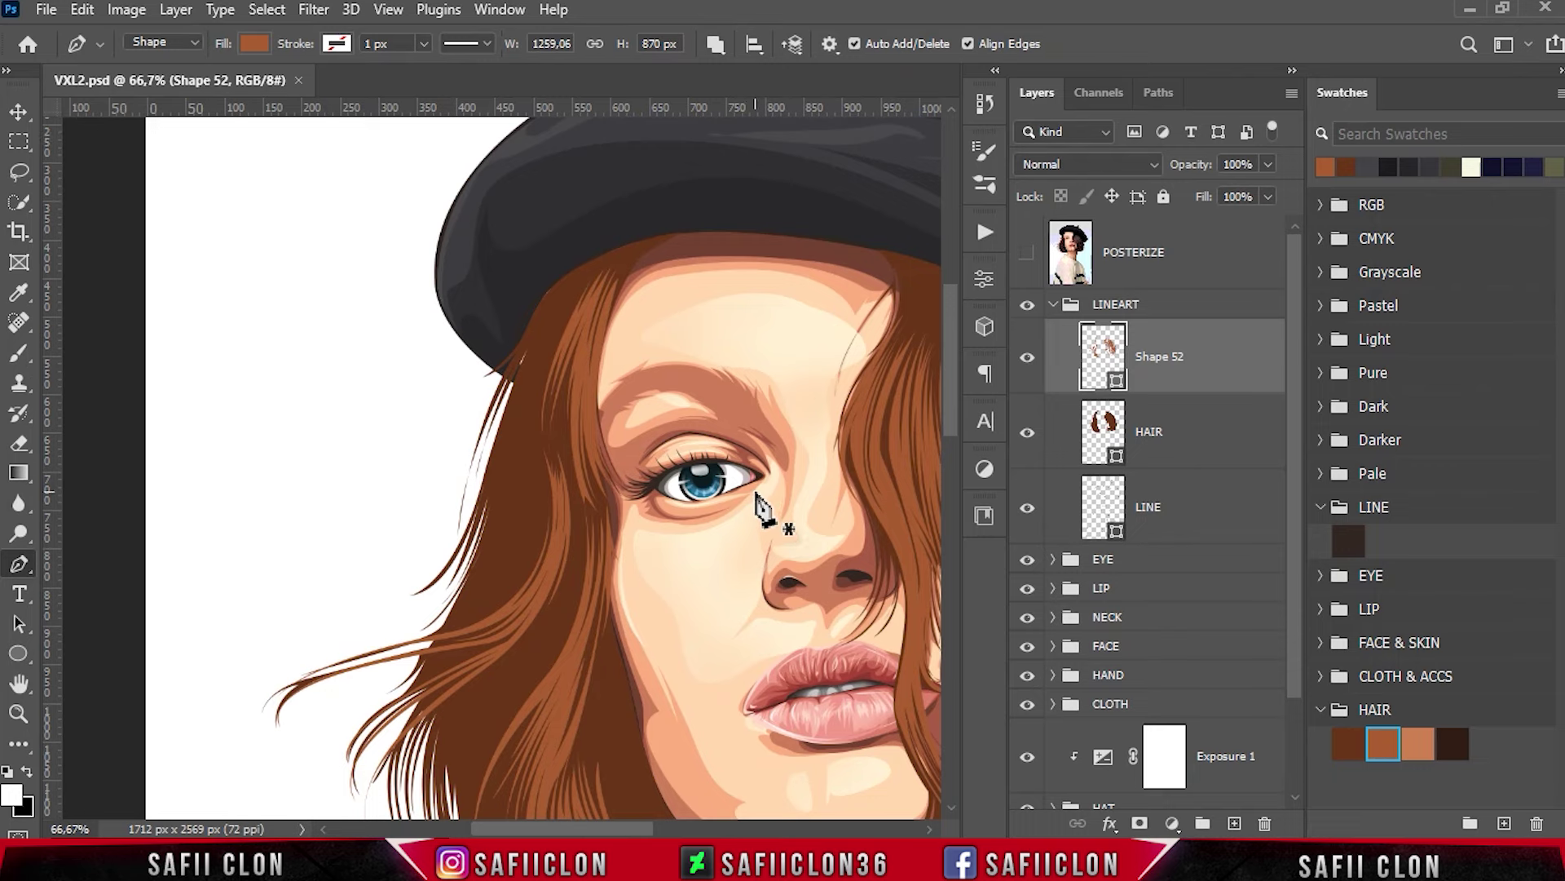
left_click(1028, 257)
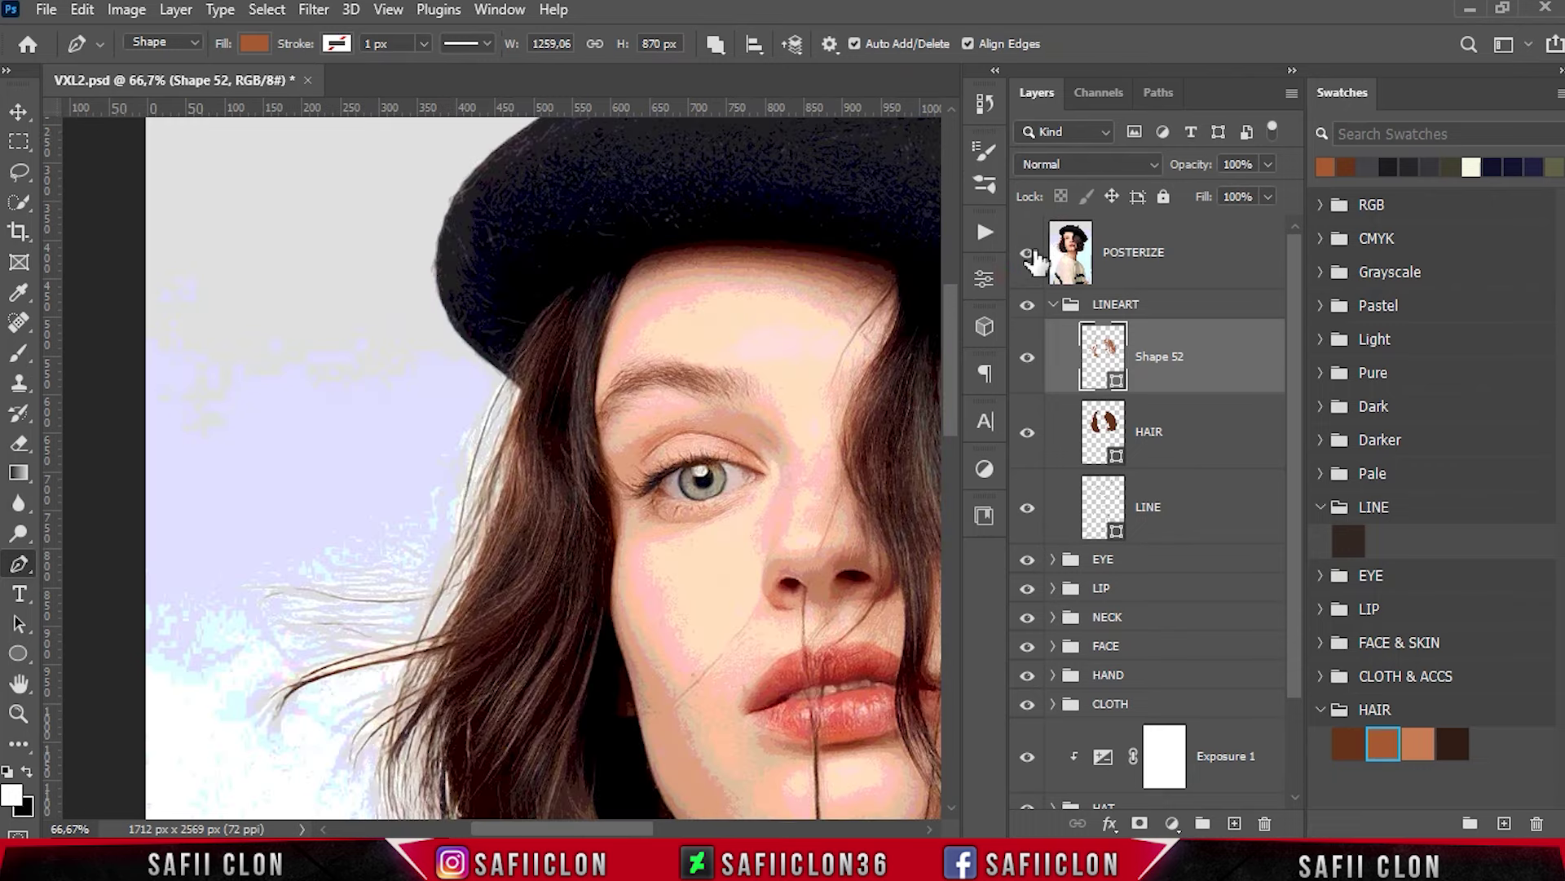
scroll(707, 429, "down", 1)
scroll(697, 424, "down", 1)
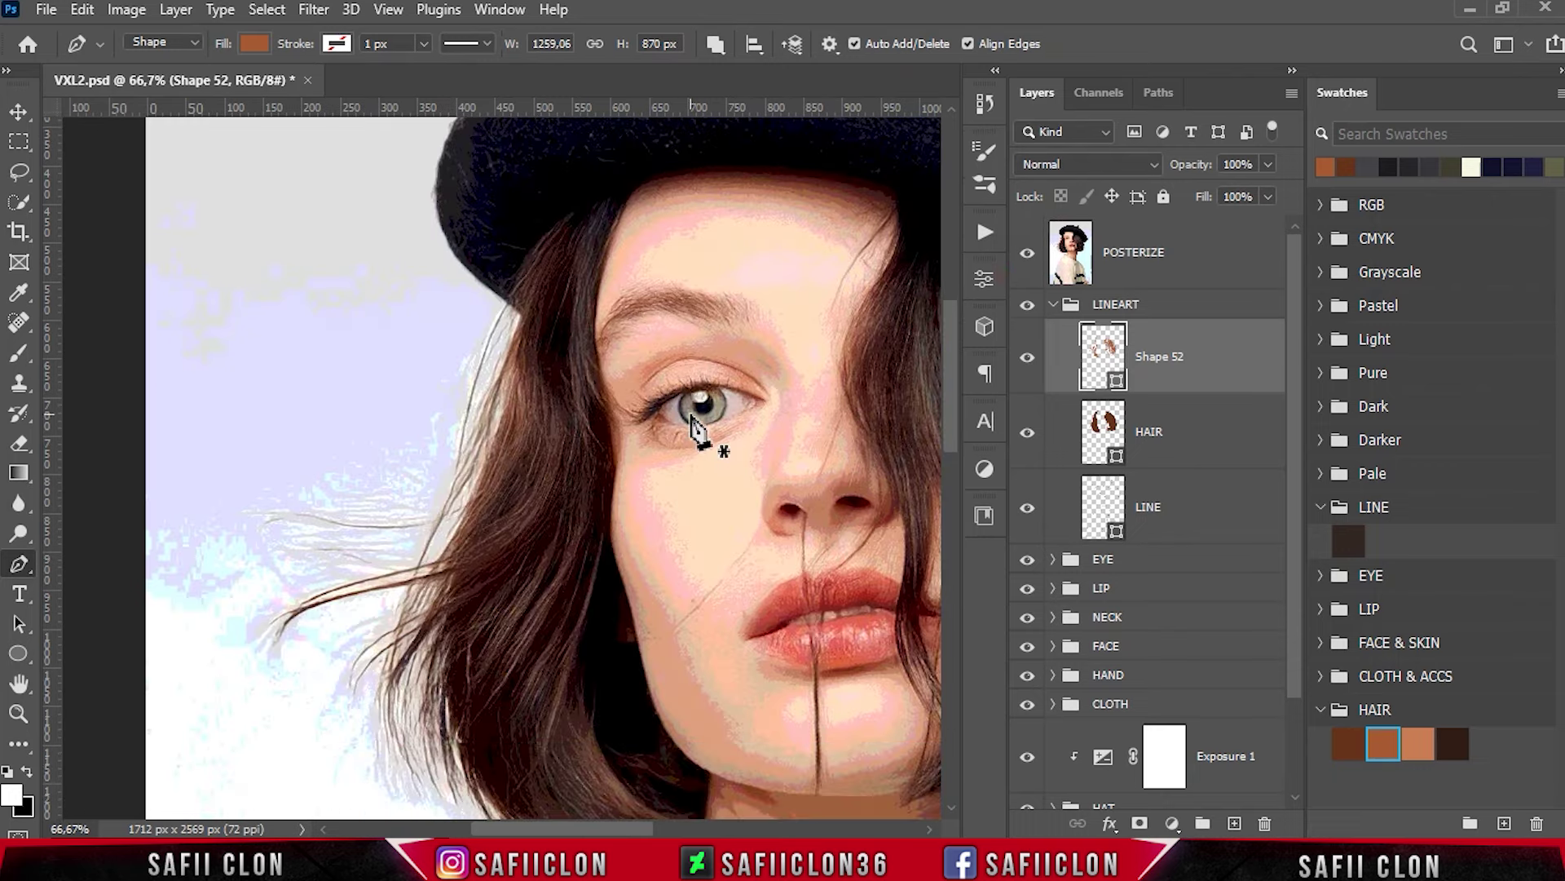
key("ctrl+h")
scroll(696, 427, "up", 1)
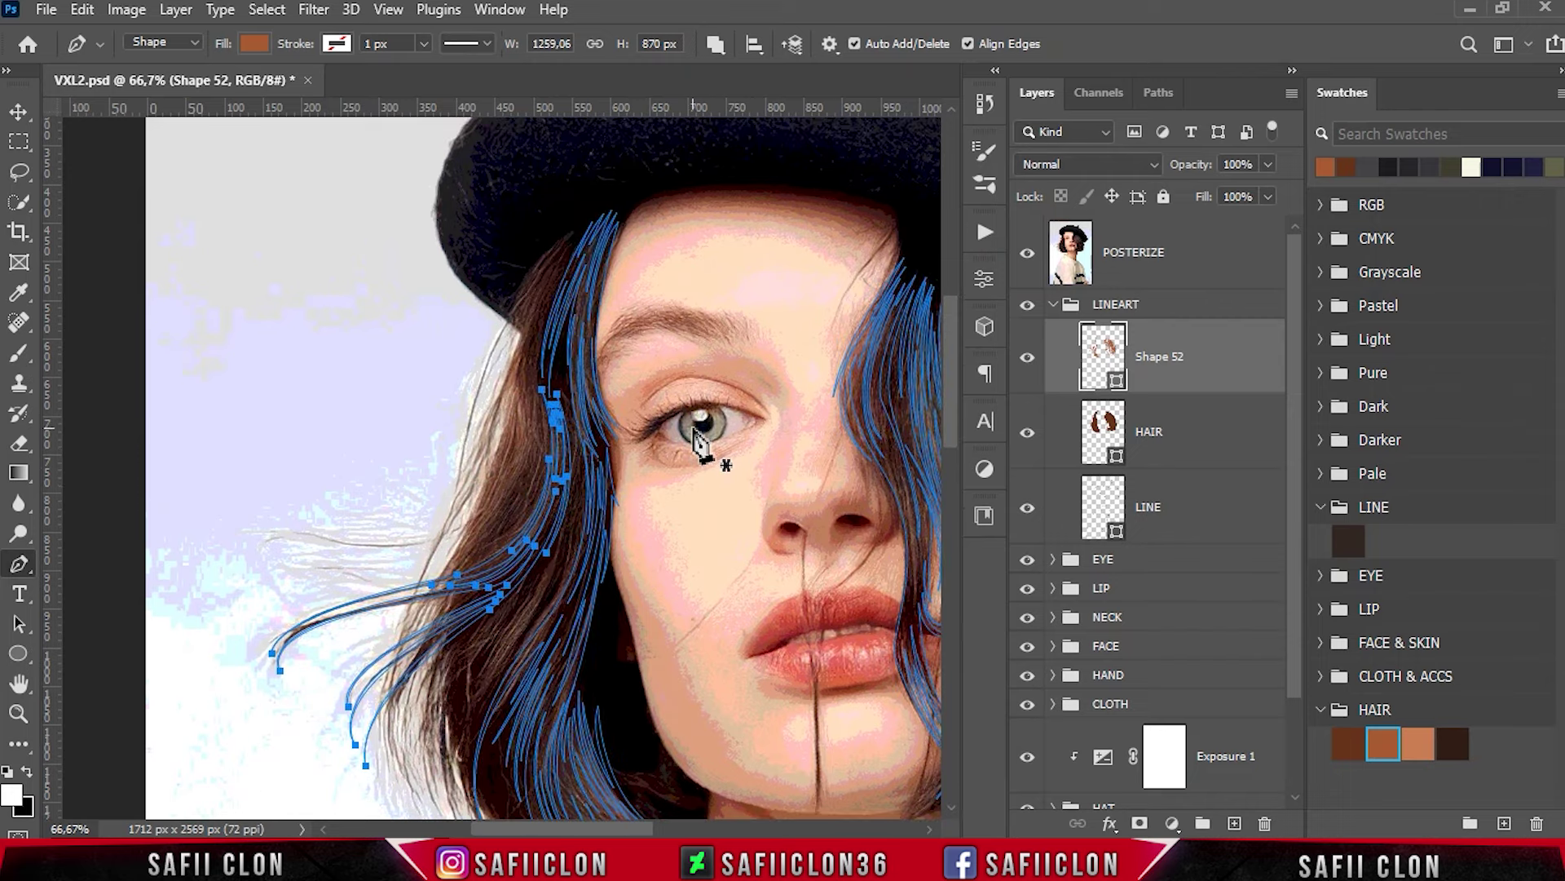
key("ctrl+plus")
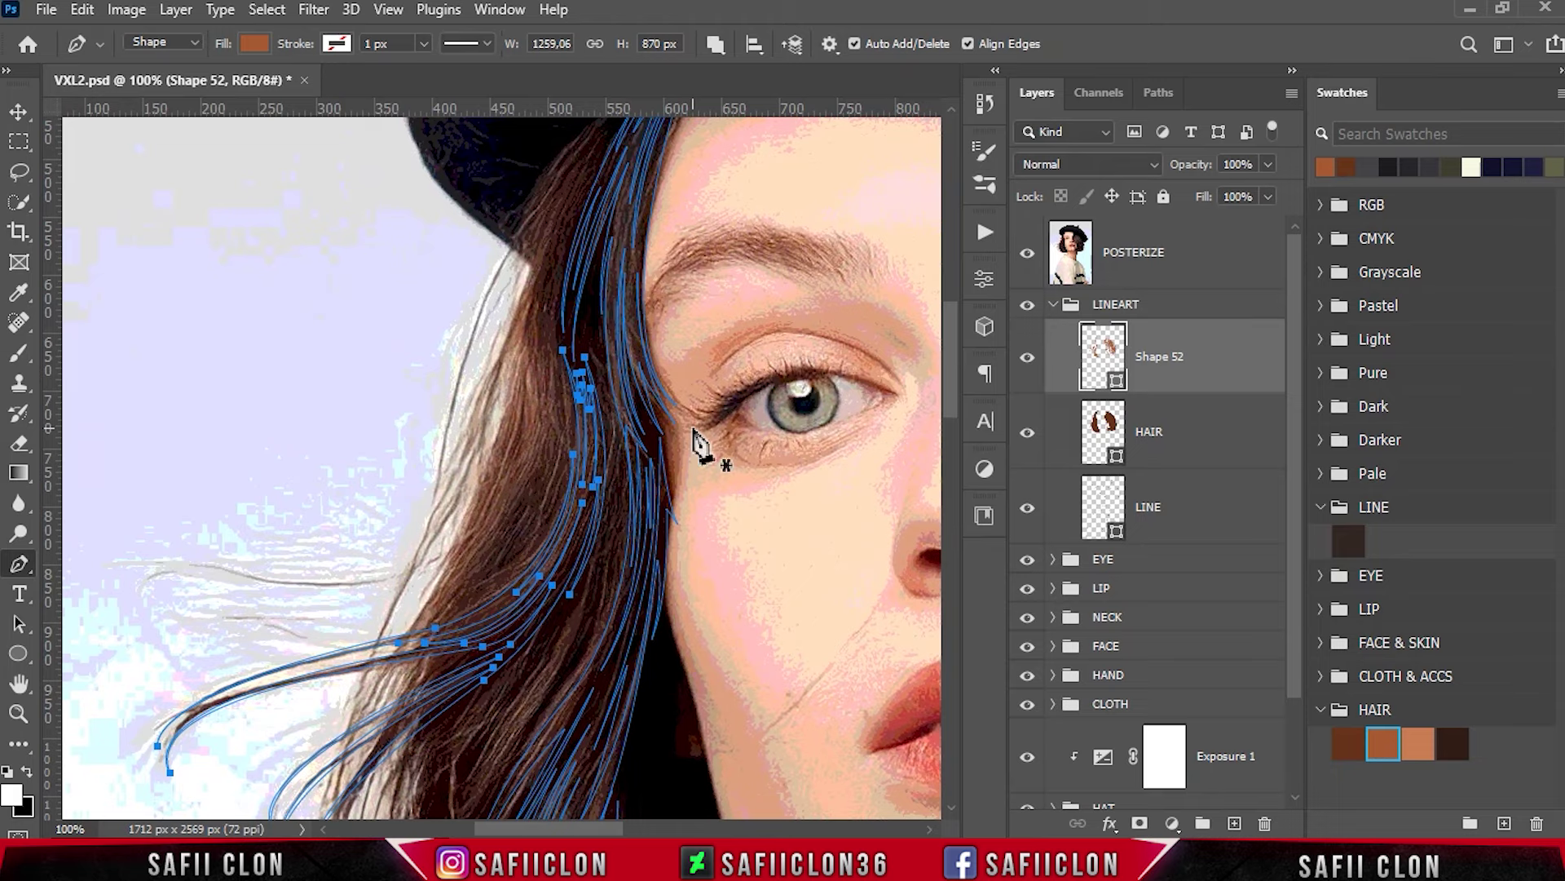
Draw a new strand curving down the lower left hair and back up toward the top.
left_click(605, 398)
mouse_move(593, 561)
left_mouse_down()
mouse_move(615, 499)
mouse_move(602, 417)
mouse_move(583, 404)
left_mouse_up()
scroll(613, 563, "down", 1)
scroll(615, 493, "down", 2)
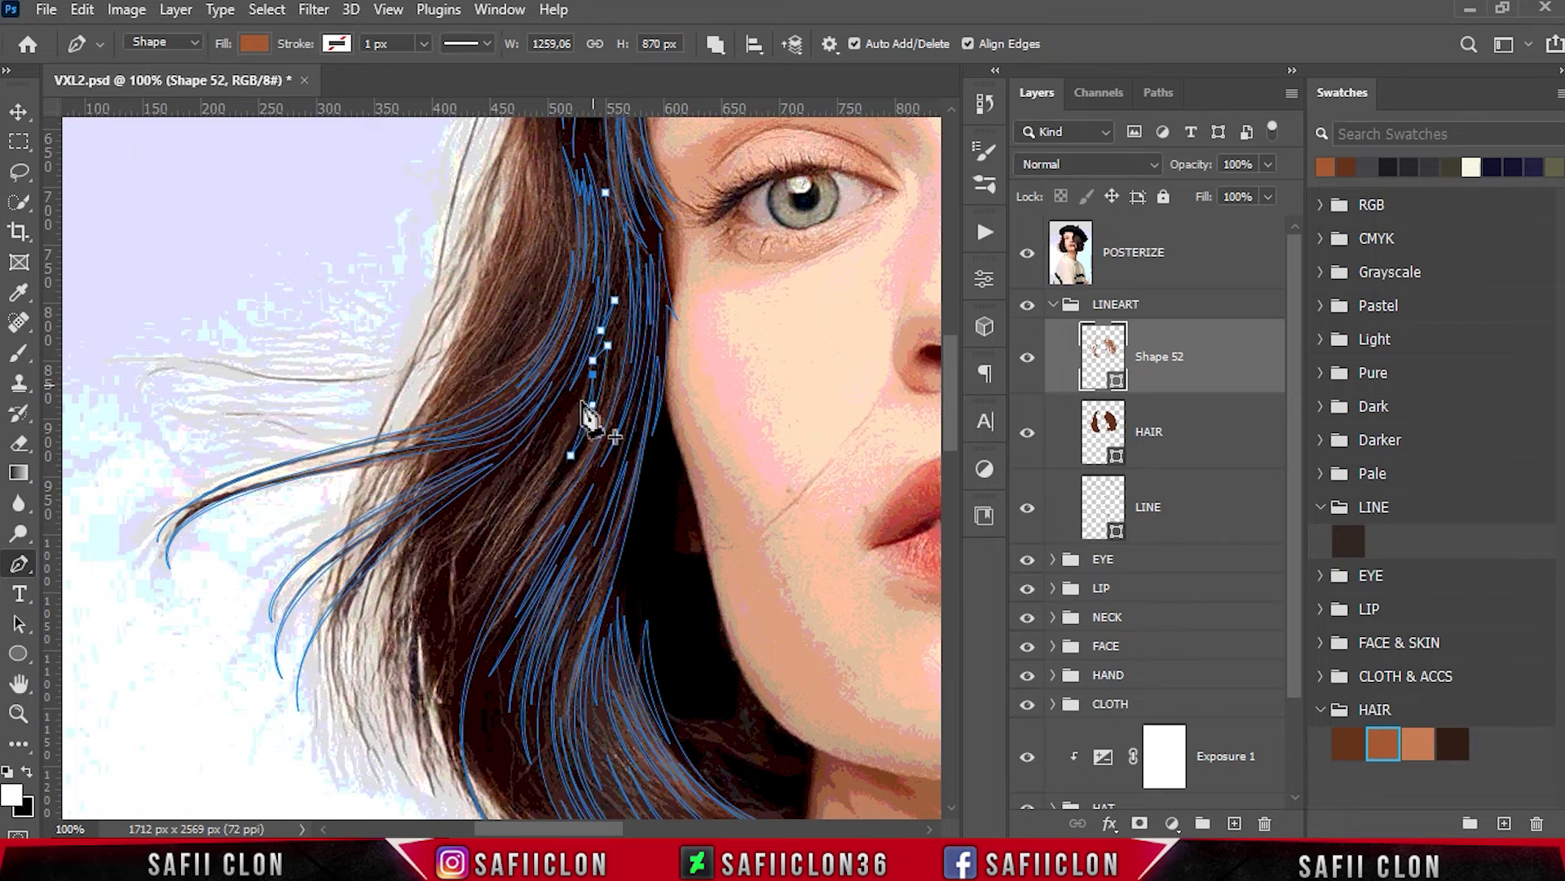
mouse_move(529, 497)
left_mouse_down()
mouse_move(535, 510)
mouse_move(442, 585)
left_mouse_up()
scroll(554, 456, "down", 1)
scroll(441, 583, "down", 1)
left_click_drag(453, 641, 472, 495)
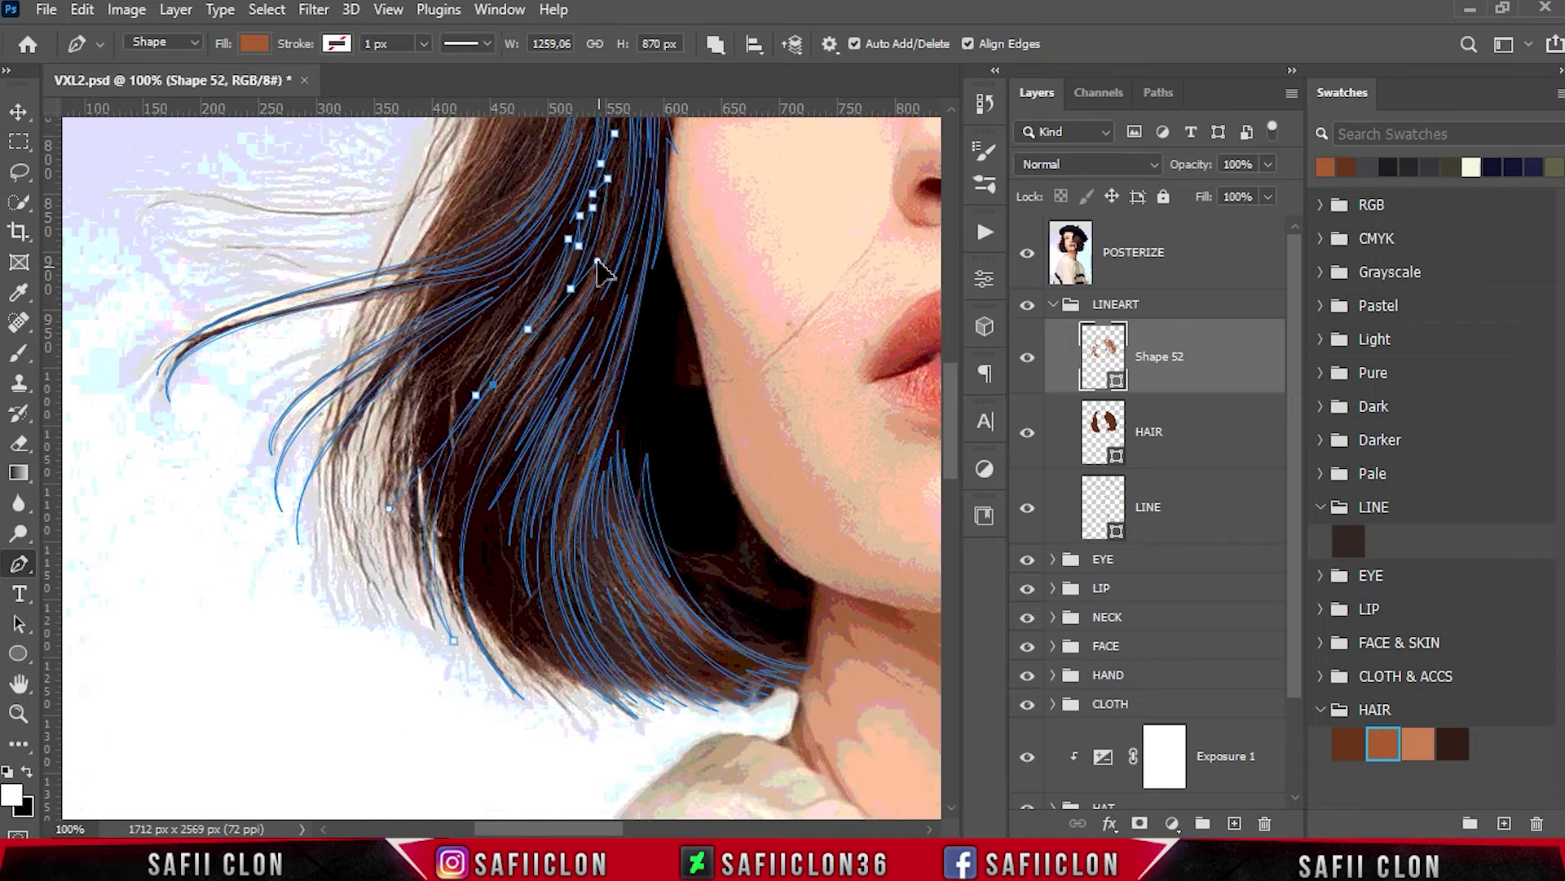
left_click_drag(481, 663, 674, 183)
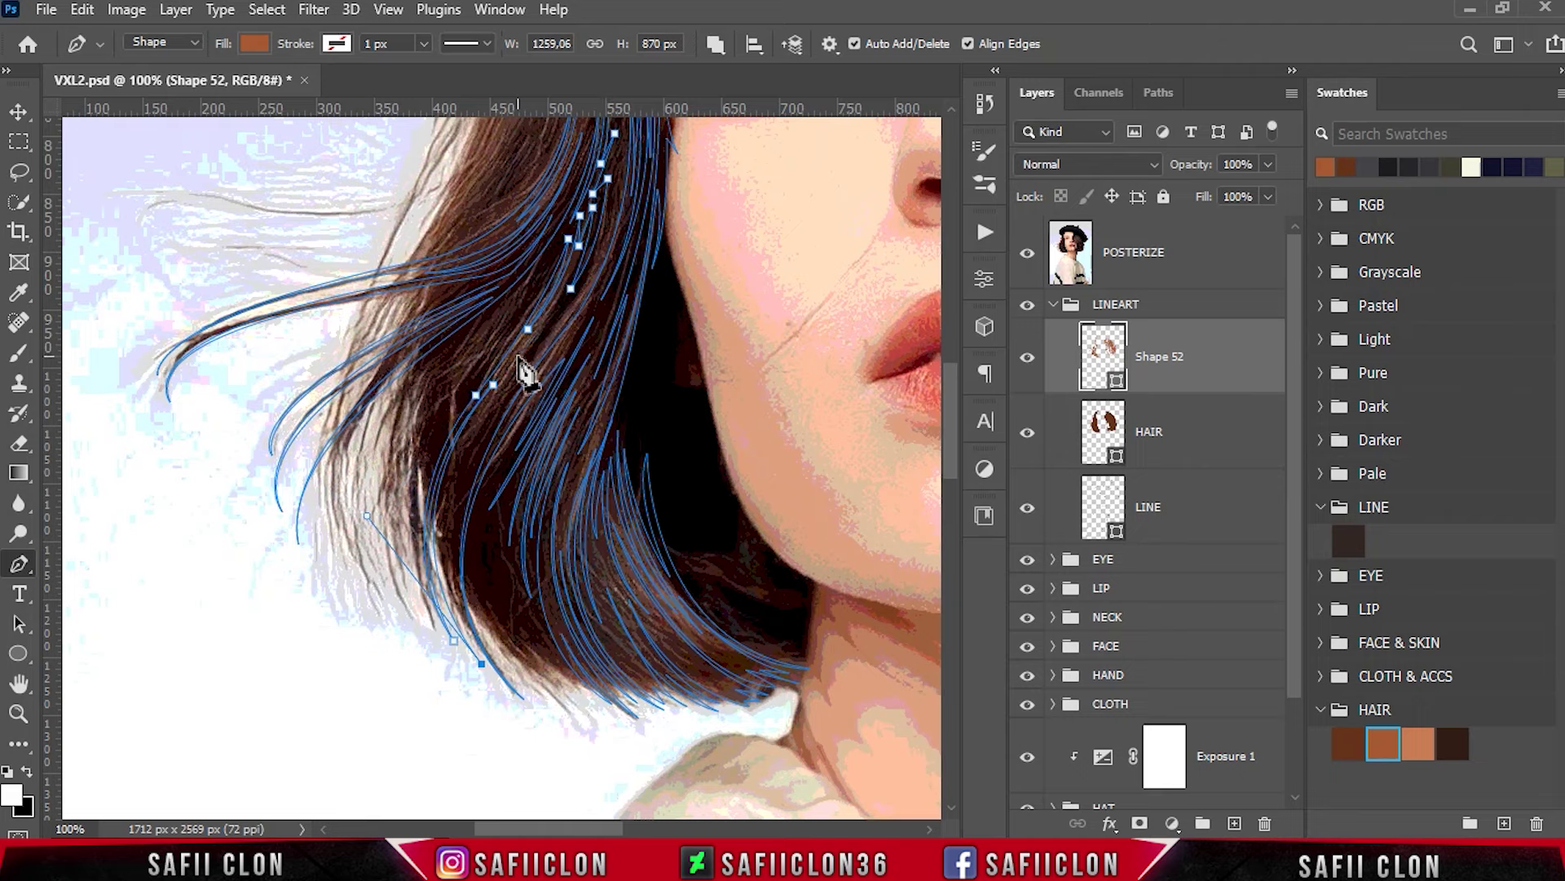
left_click_drag(473, 635, 681, 133)
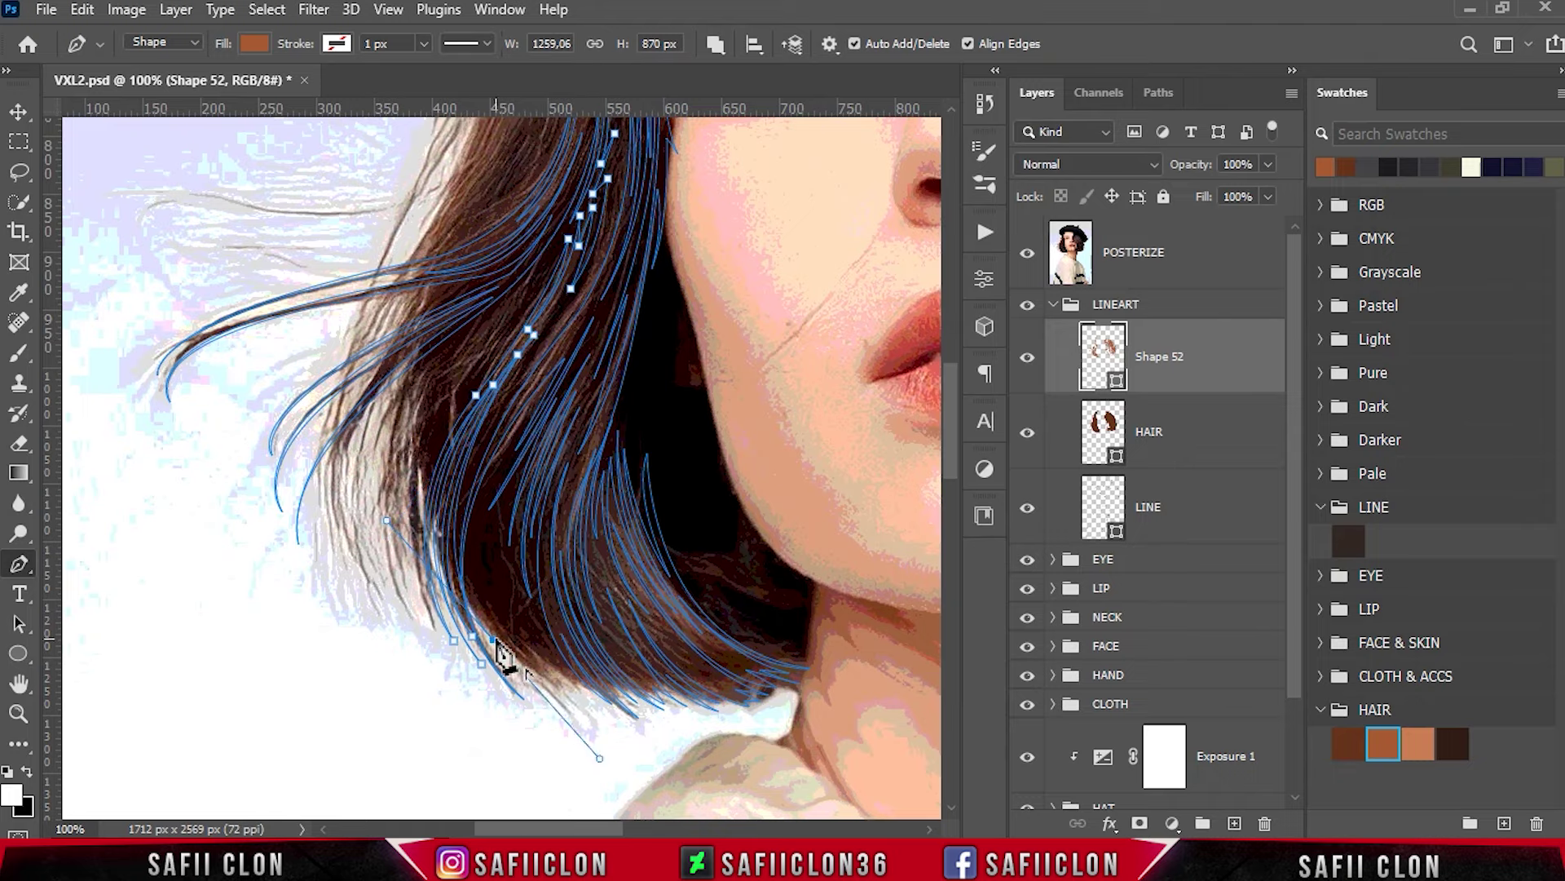
scroll(506, 636, "up", 1)
Hide the POSTERIZE photo to check the strands, then show it again.
left_click(1028, 253)
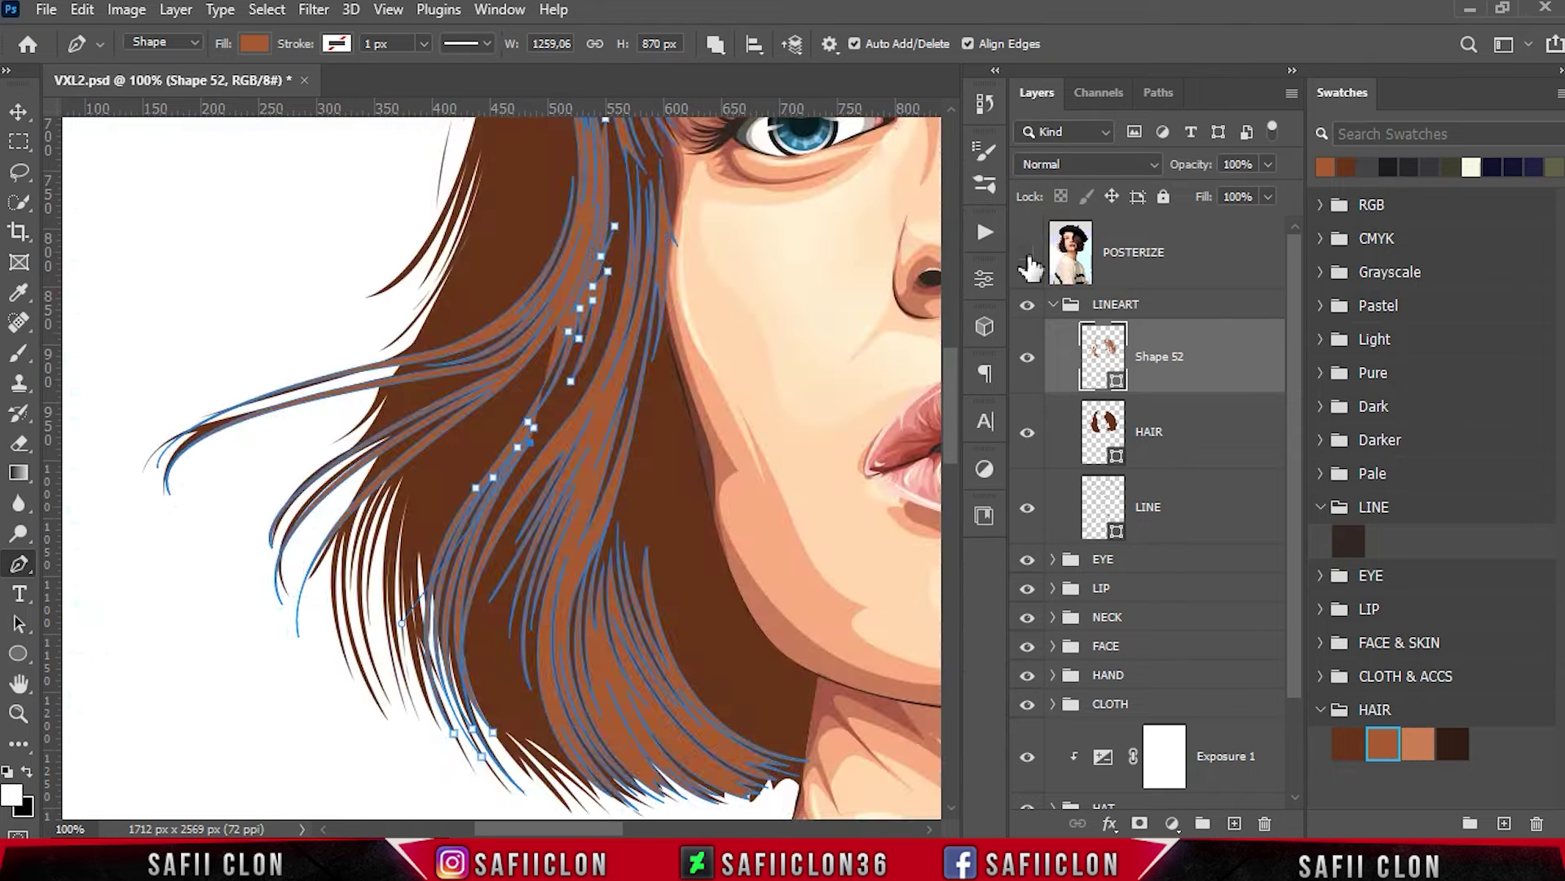
scroll(538, 674, "down", 1)
left_click_drag(538, 674, 689, 770)
scroll(507, 454, "up", 1)
left_click(534, 448)
scroll(526, 497, "up", 1)
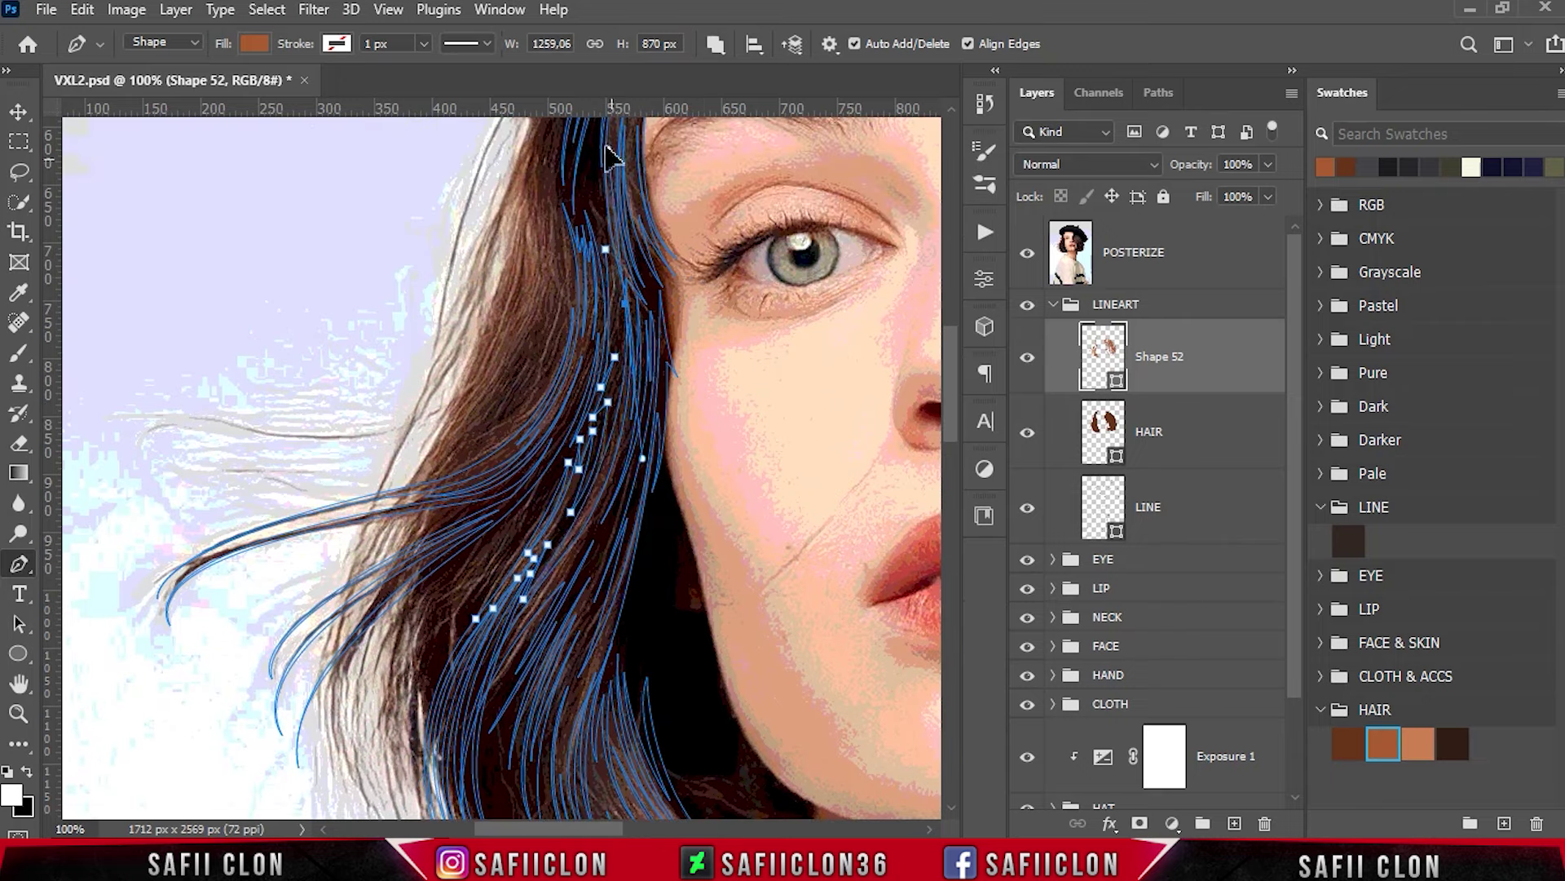
Start another strand with a curved anchor and preview it with the photo briefly hidden.
left_click_drag(559, 542, 631, 466)
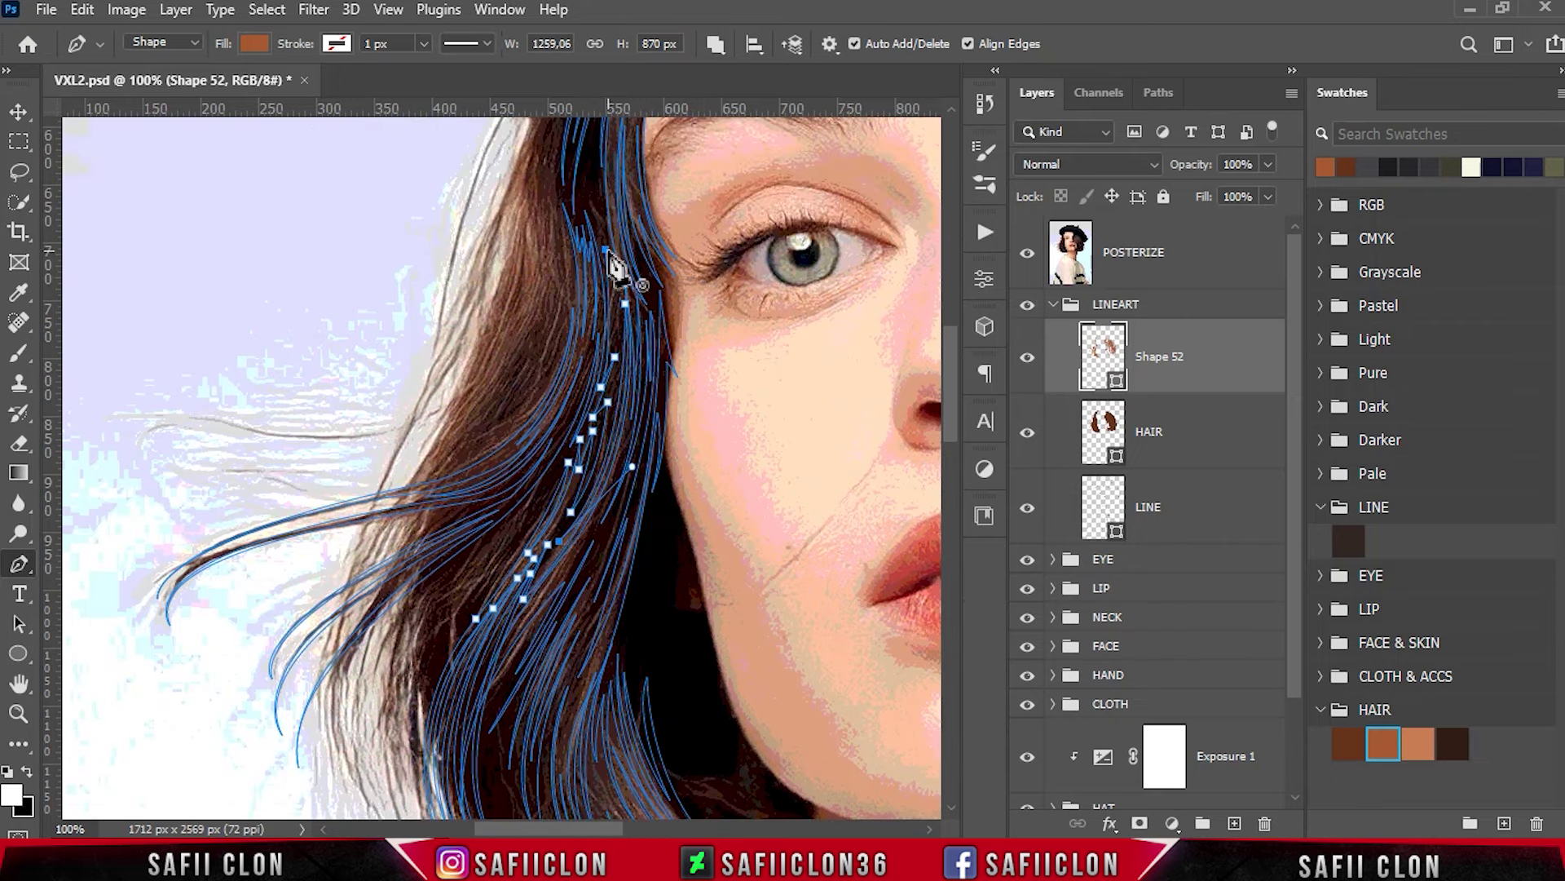
scroll(599, 203, "up", 1)
left_click(1027, 252)
key("ctrl+minus")
key("ctrl+minus")
key("ctrl+minus")
key("ctrl+plus")
key("ctrl+plus")
key("ctrl+plus")
scroll(768, 437, "up", 1)
left_click(1027, 252)
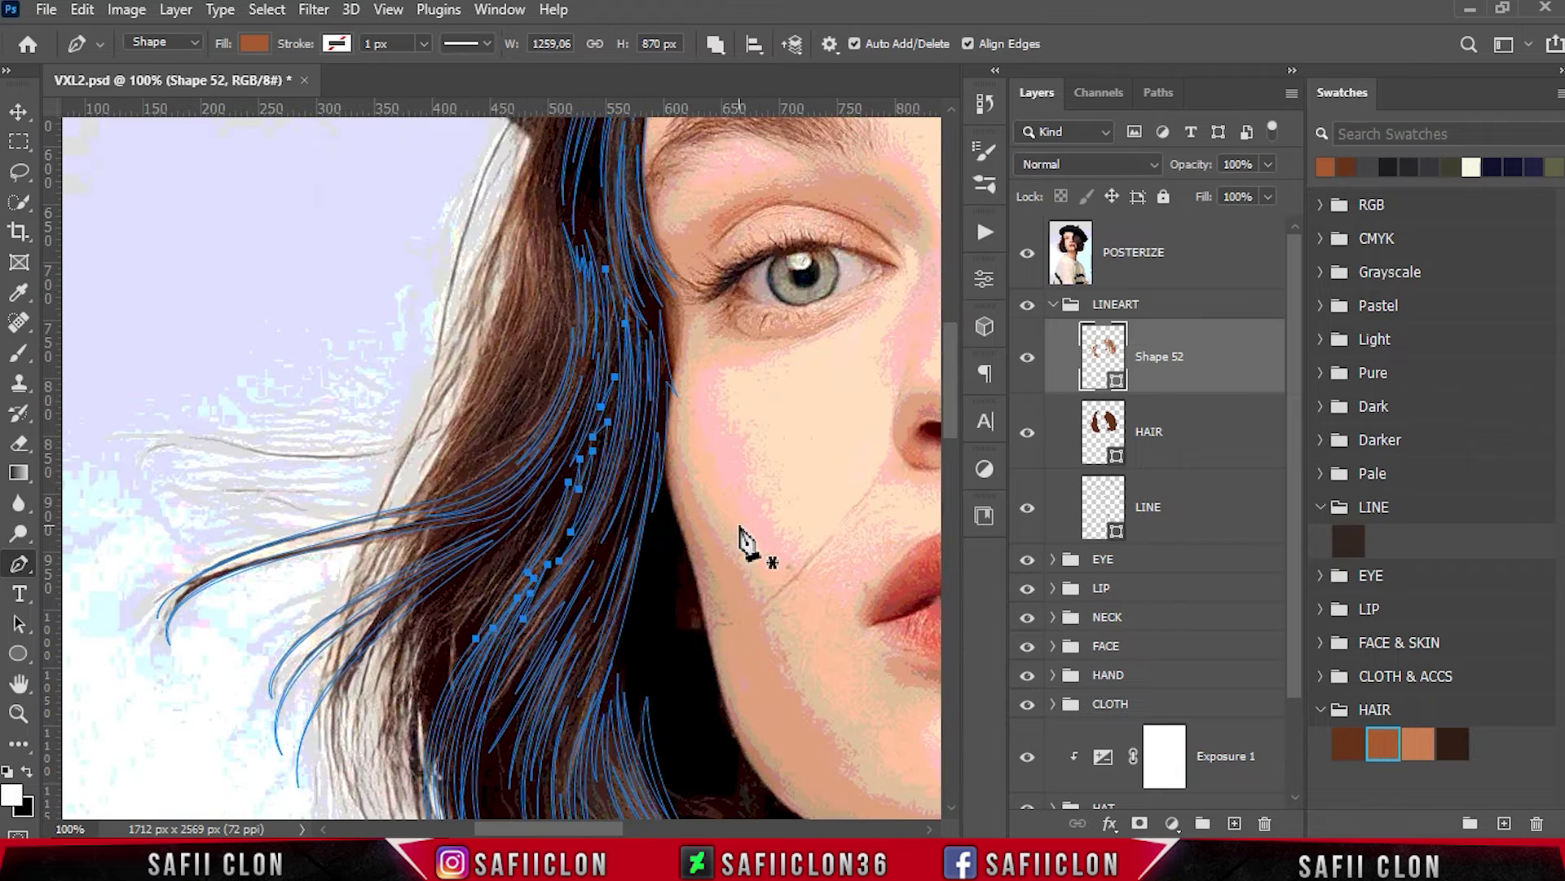
scroll(652, 627, "down", 3)
Place anchors for a new strand along the hair edge, curving it toward the bob tips.
left_click(550, 447)
left_click(489, 549)
left_click(442, 605)
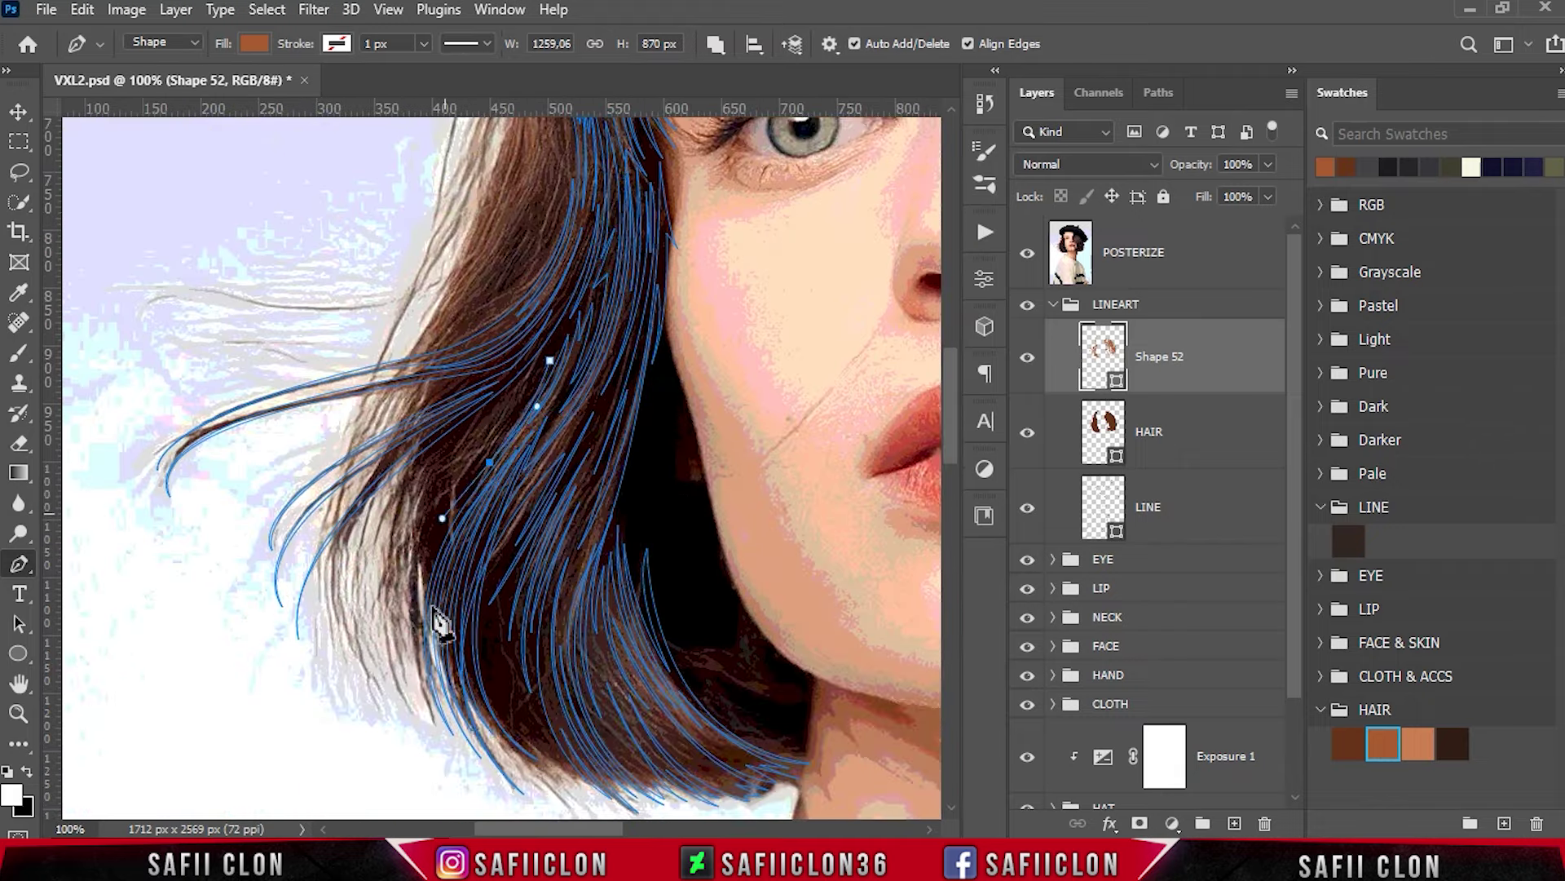
scroll(440, 605, "down", 3)
left_click_drag(455, 623, 489, 662)
left_click(1027, 253)
left_click_drag(453, 372, 510, 269)
left_click_drag(421, 587, 458, 717)
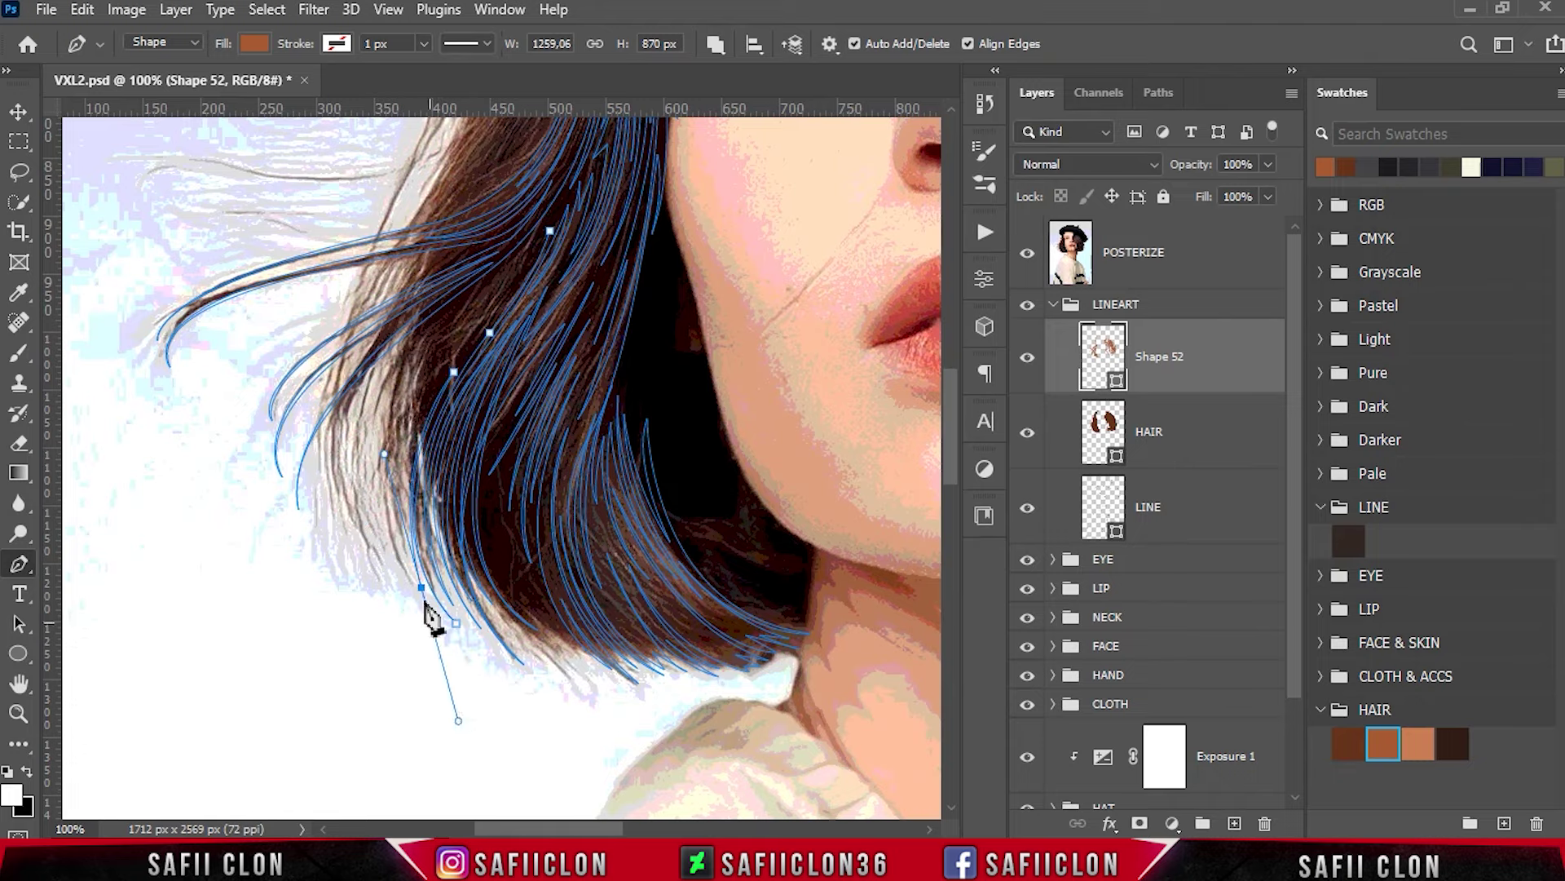
scroll(493, 402, "up", 2)
Add several strand tips at the hair's outer edge curving back up, close the shape, and hide the photo.
left_click_drag(395, 641, 489, 776)
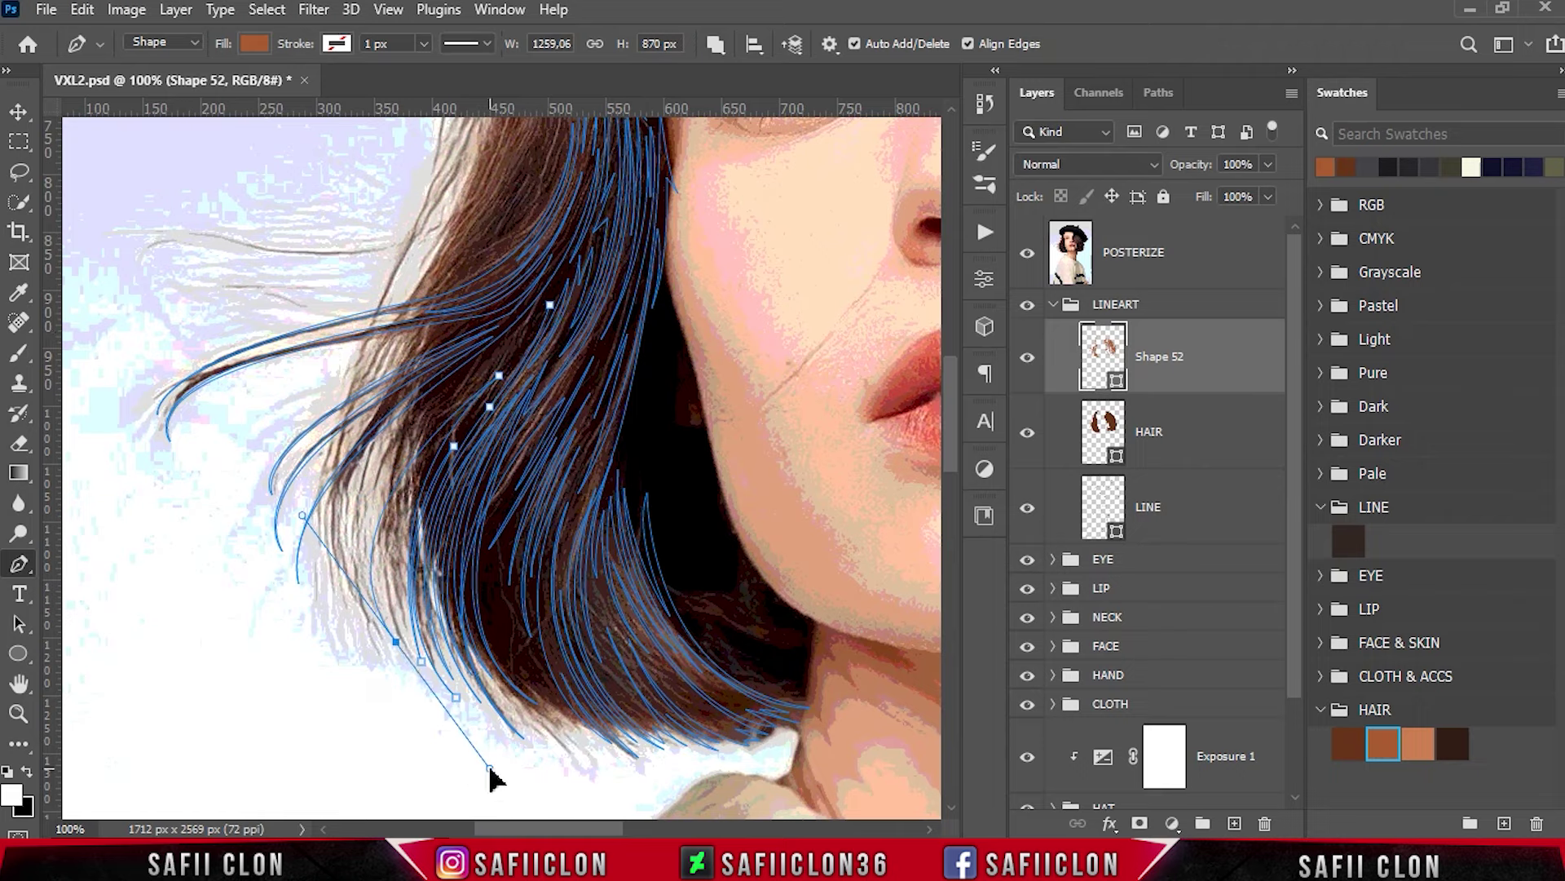
left_click(376, 656)
left_click_drag(500, 353, 748, 138)
left_click(343, 639)
left_click_drag(514, 334, 766, 154)
scroll(783, 155, "up", 2)
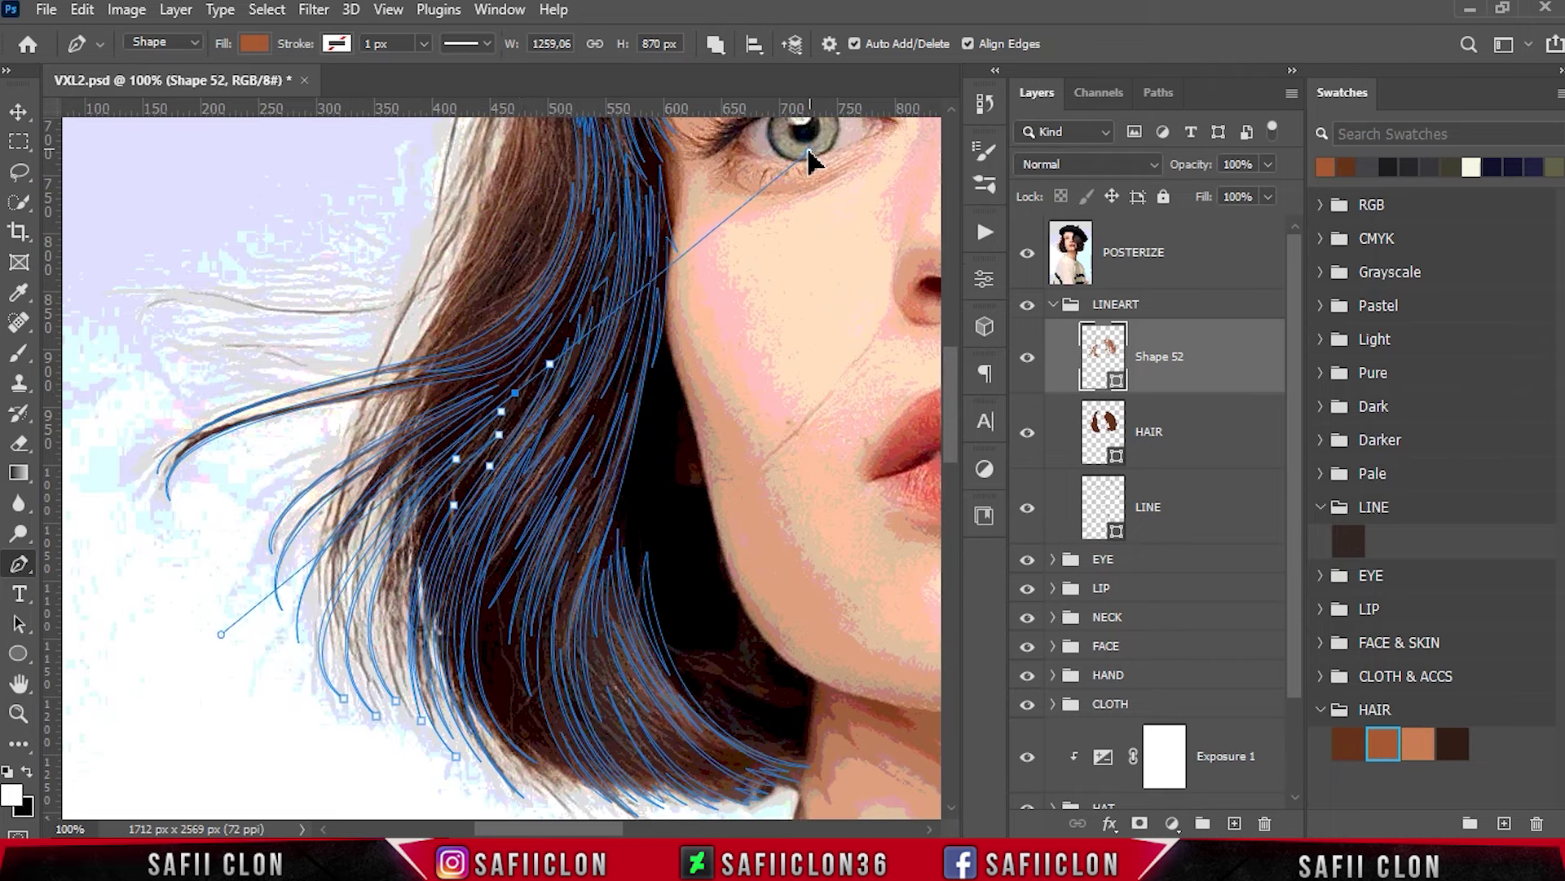
left_click(313, 631)
mouse_move(528, 374)
left_mouse_down()
mouse_move(639, 315)
mouse_move(750, 227)
mouse_move(746, 213)
left_mouse_up()
scroll(538, 391, "up", 4)
key("ctrl+plus")
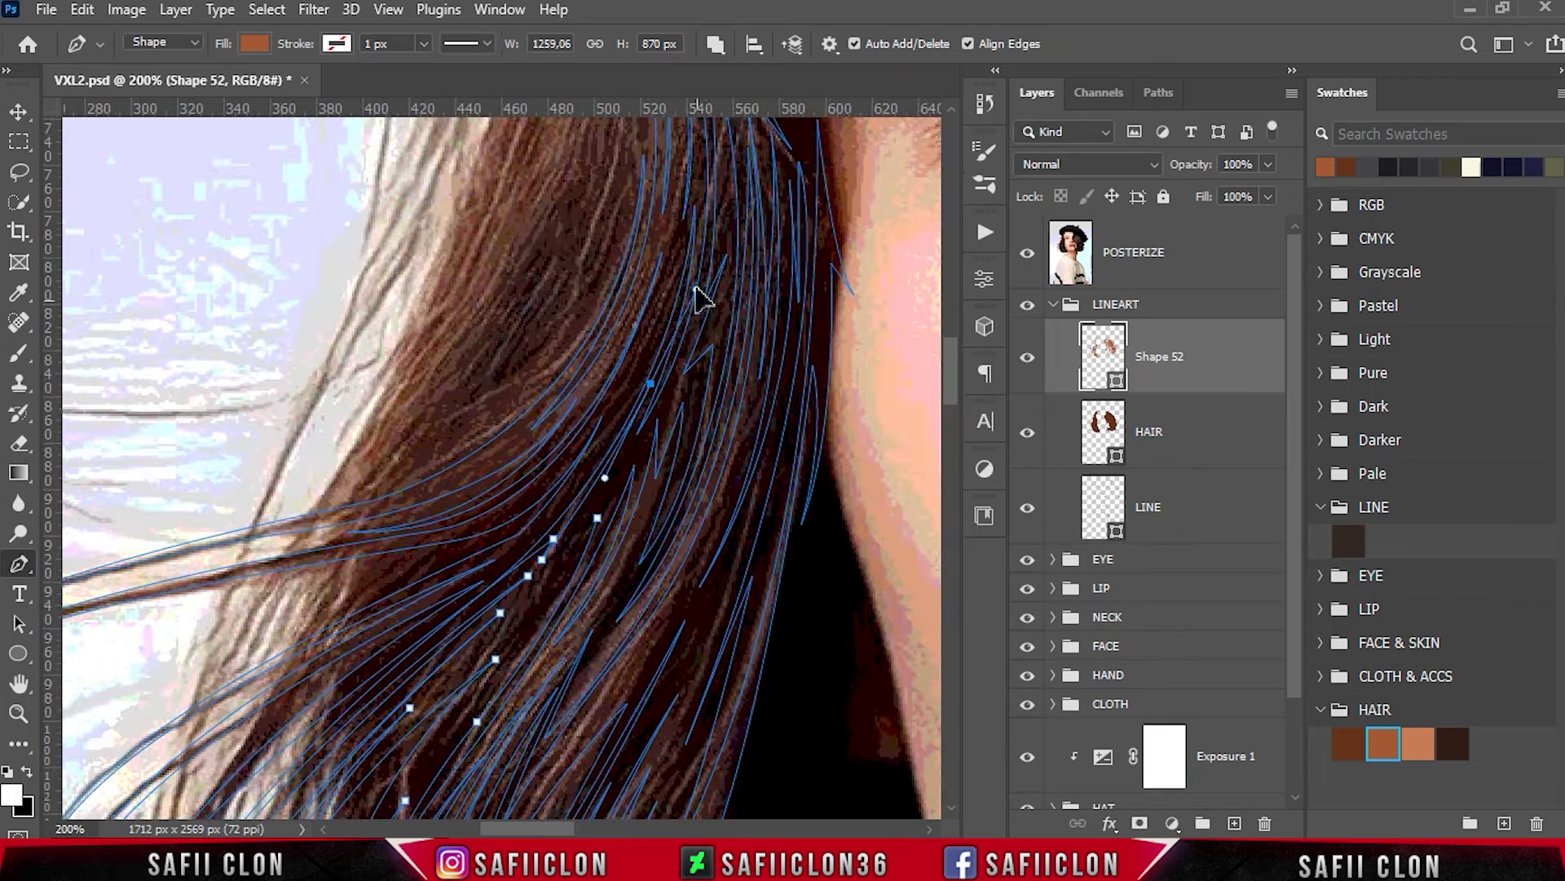
left_click(515, 604)
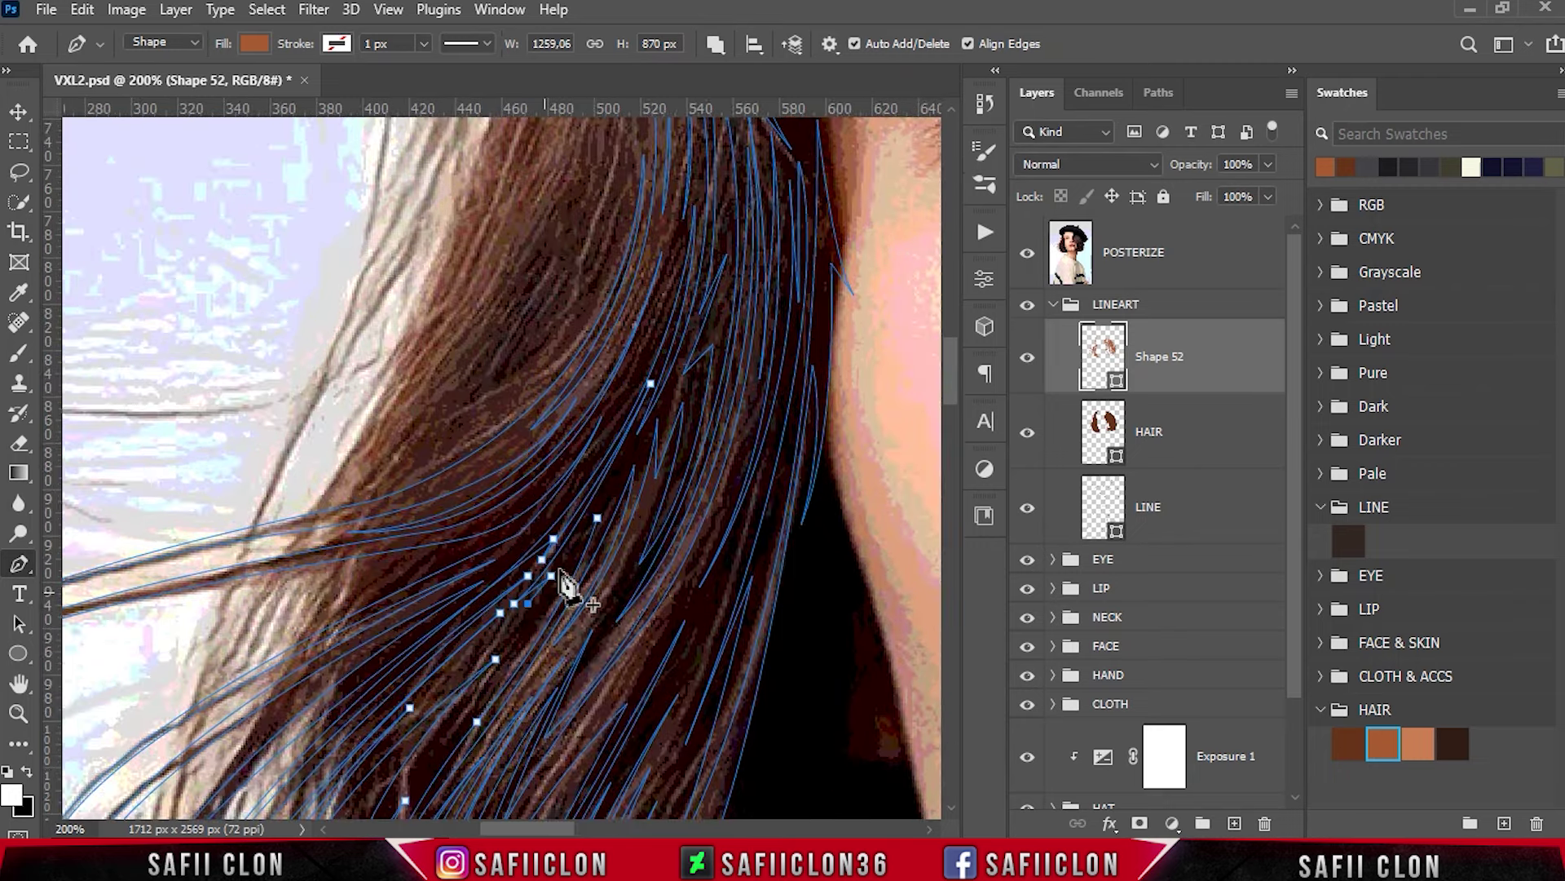
key("ctrl+minus")
key("ctrl+minus")
left_click(1027, 252)
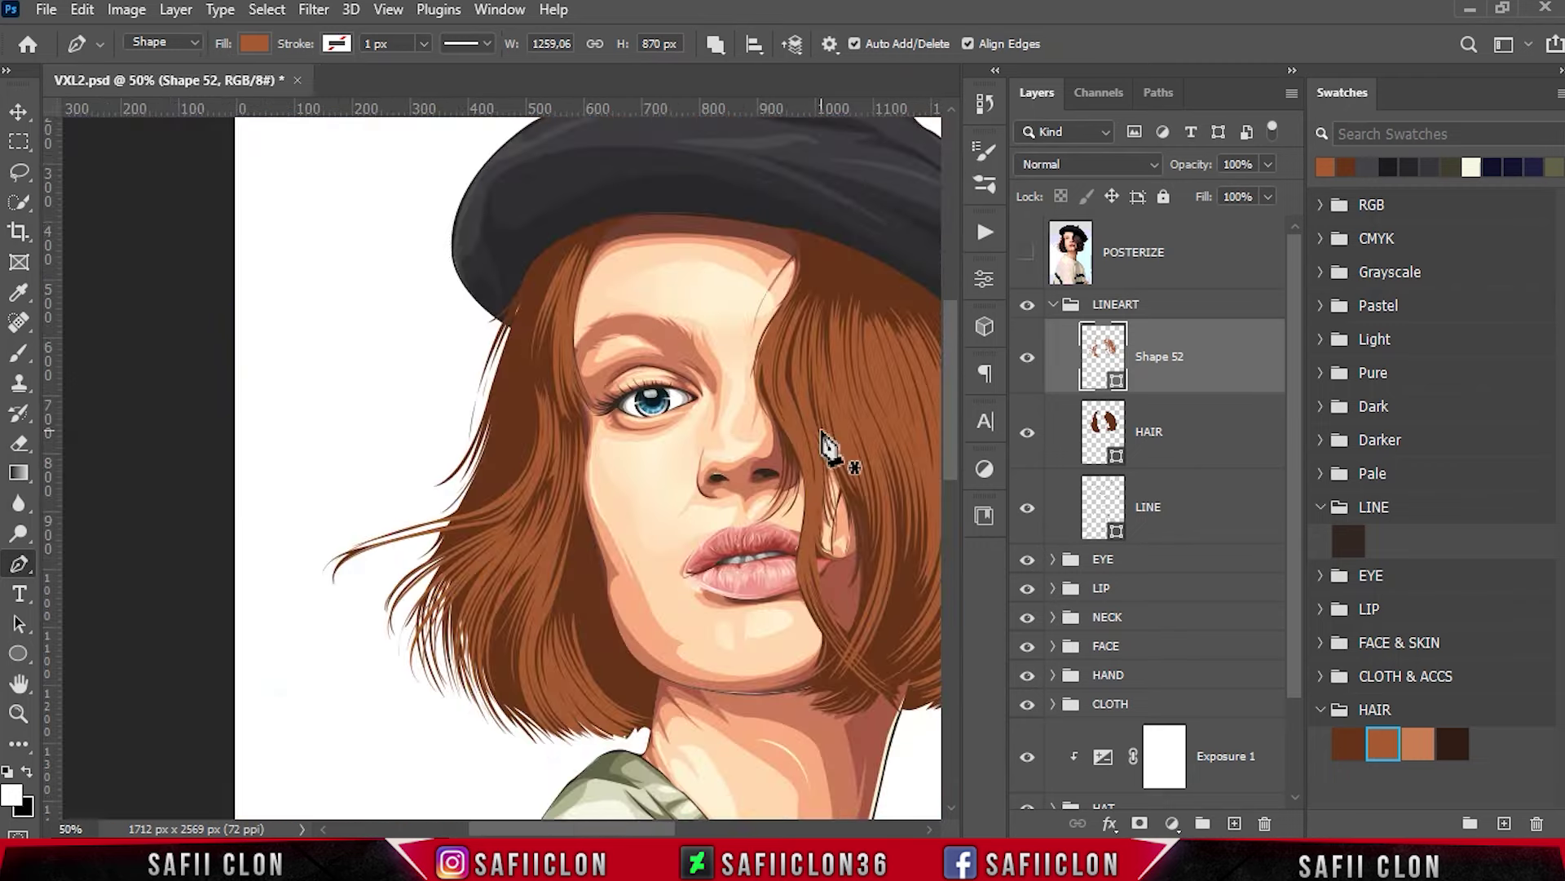
Show the reference photo again and place the first anchors for a new strand.
key("ctrl+plus")
left_click(1027, 252)
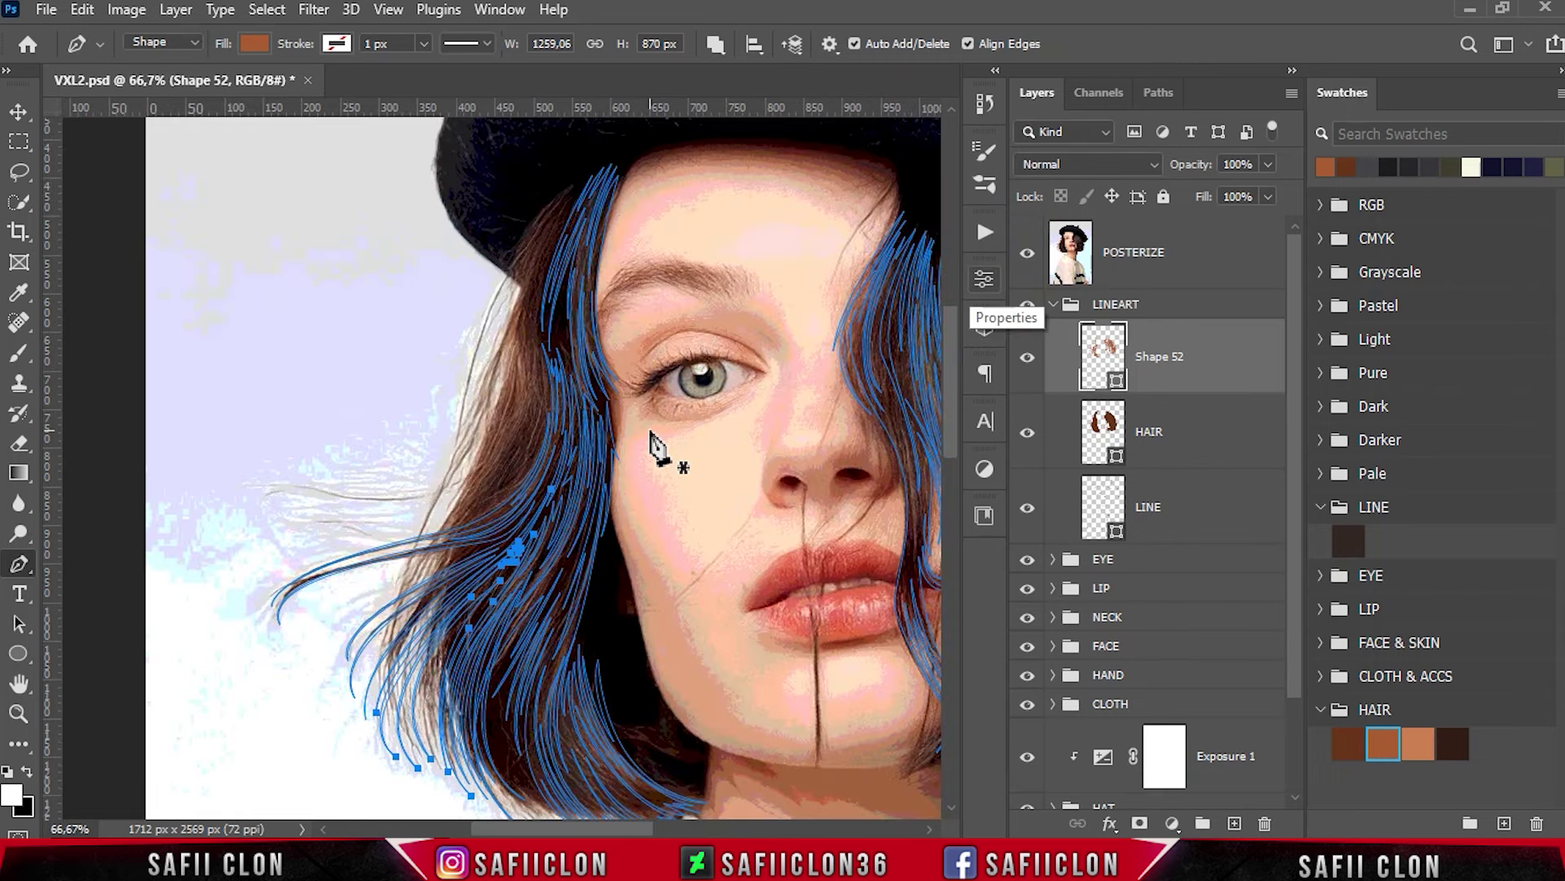
key("ctrl+plus")
scroll(567, 415, "up", 2)
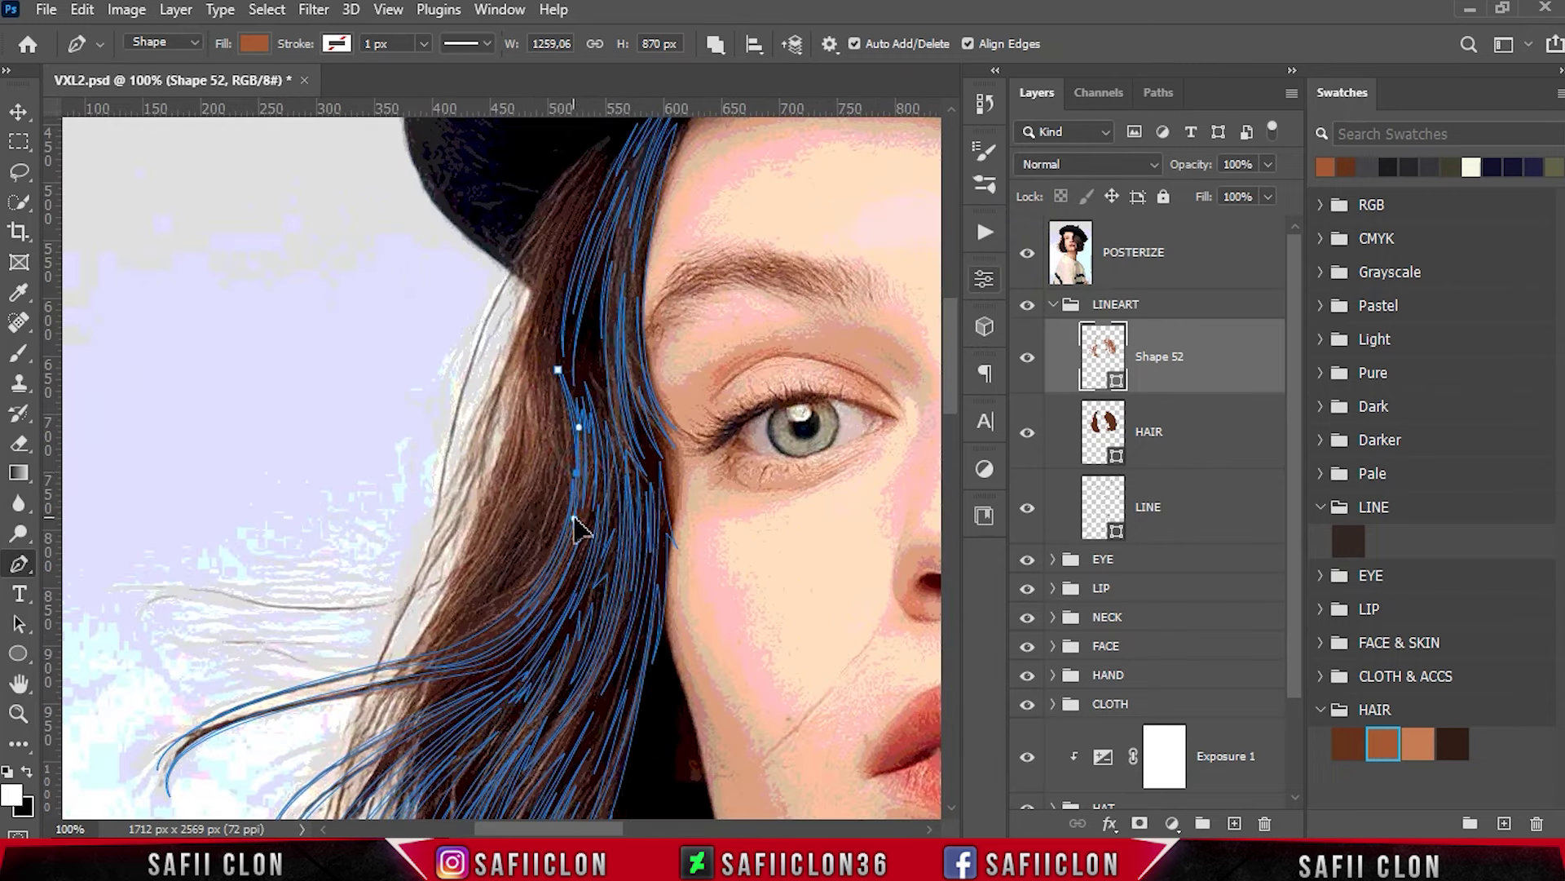
left_click(507, 600)
left_click(424, 652)
scroll(471, 496, "down", 3)
left_click(389, 685)
scroll(295, 532, "down", 2)
key("ctrl+minus")
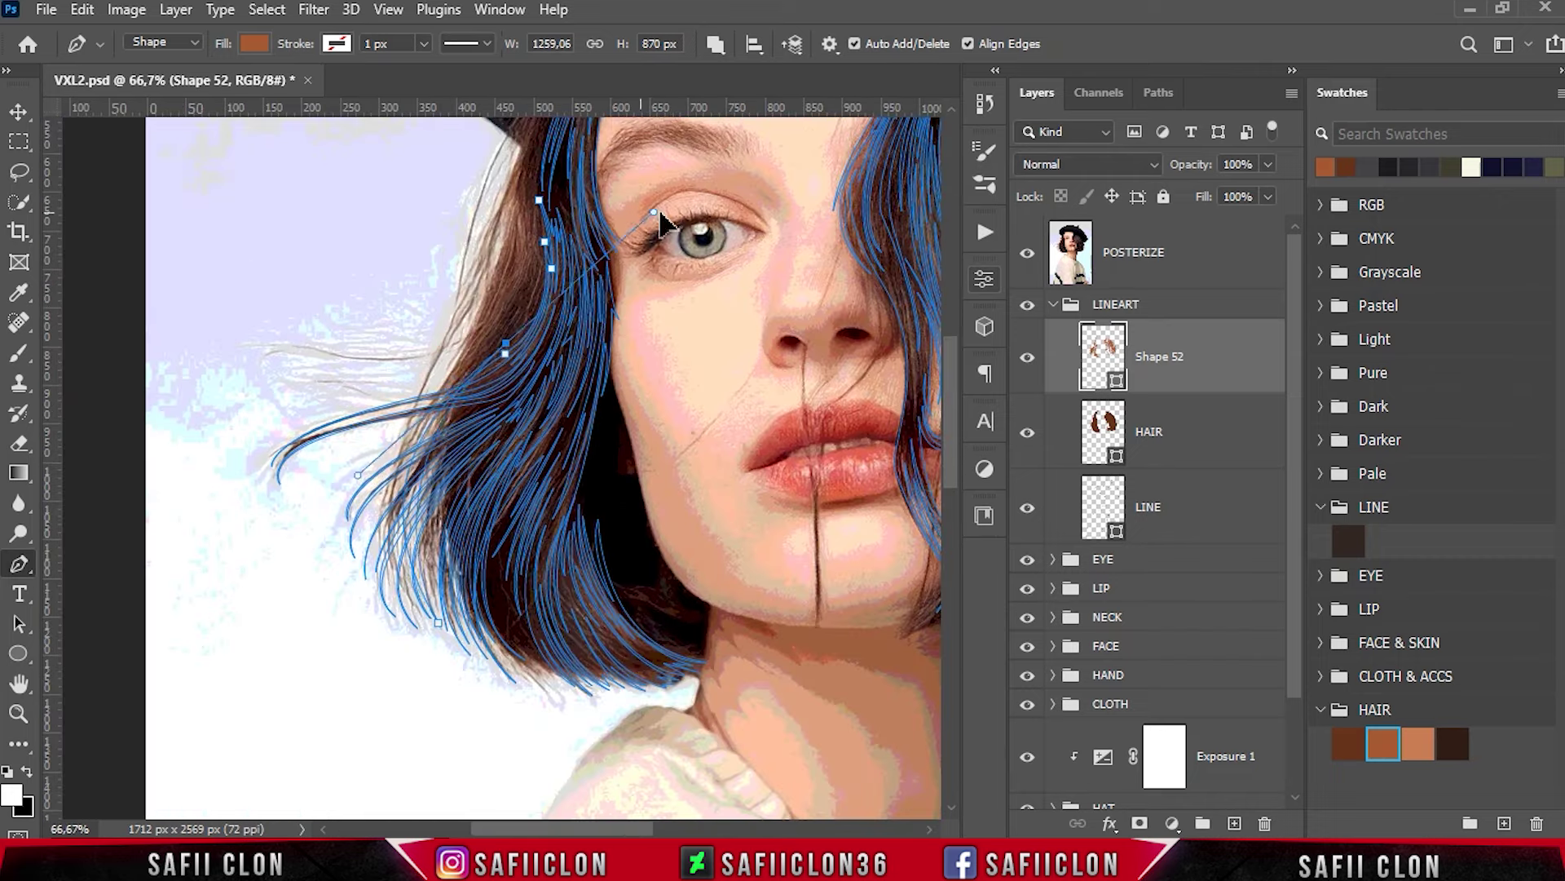
Curve the strand toward the hair tips and back up along the hair.
left_click_drag(405, 586, 469, 736)
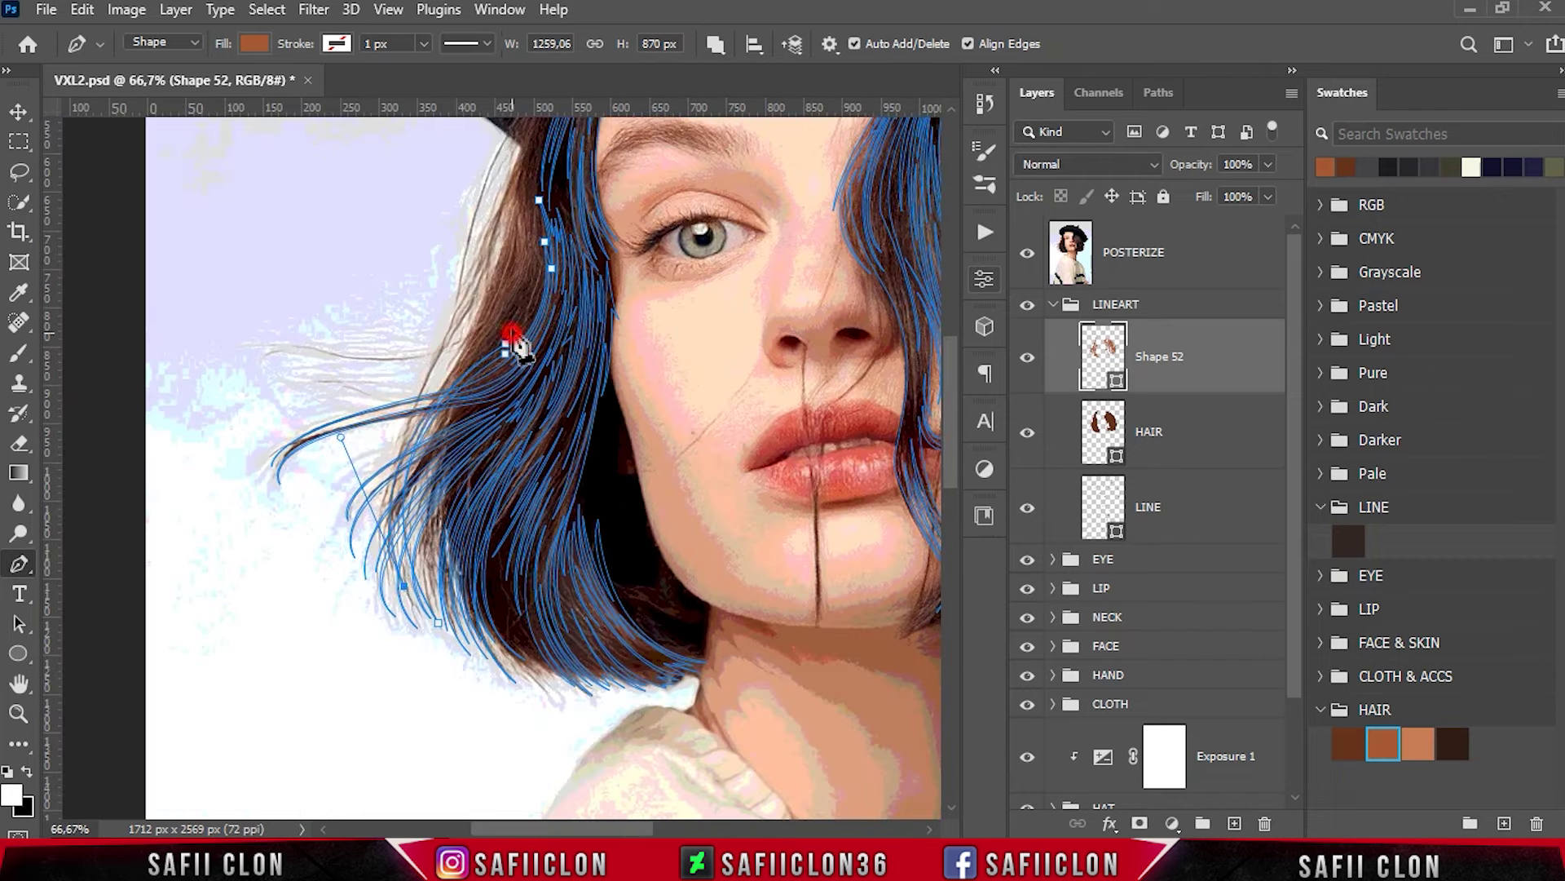
key("ctrl+plus")
left_click_drag(331, 613, 364, 763)
left_click(332, 618, "alt")
scroll(332, 618, "up", 2)
left_click_drag(519, 370, 793, 148)
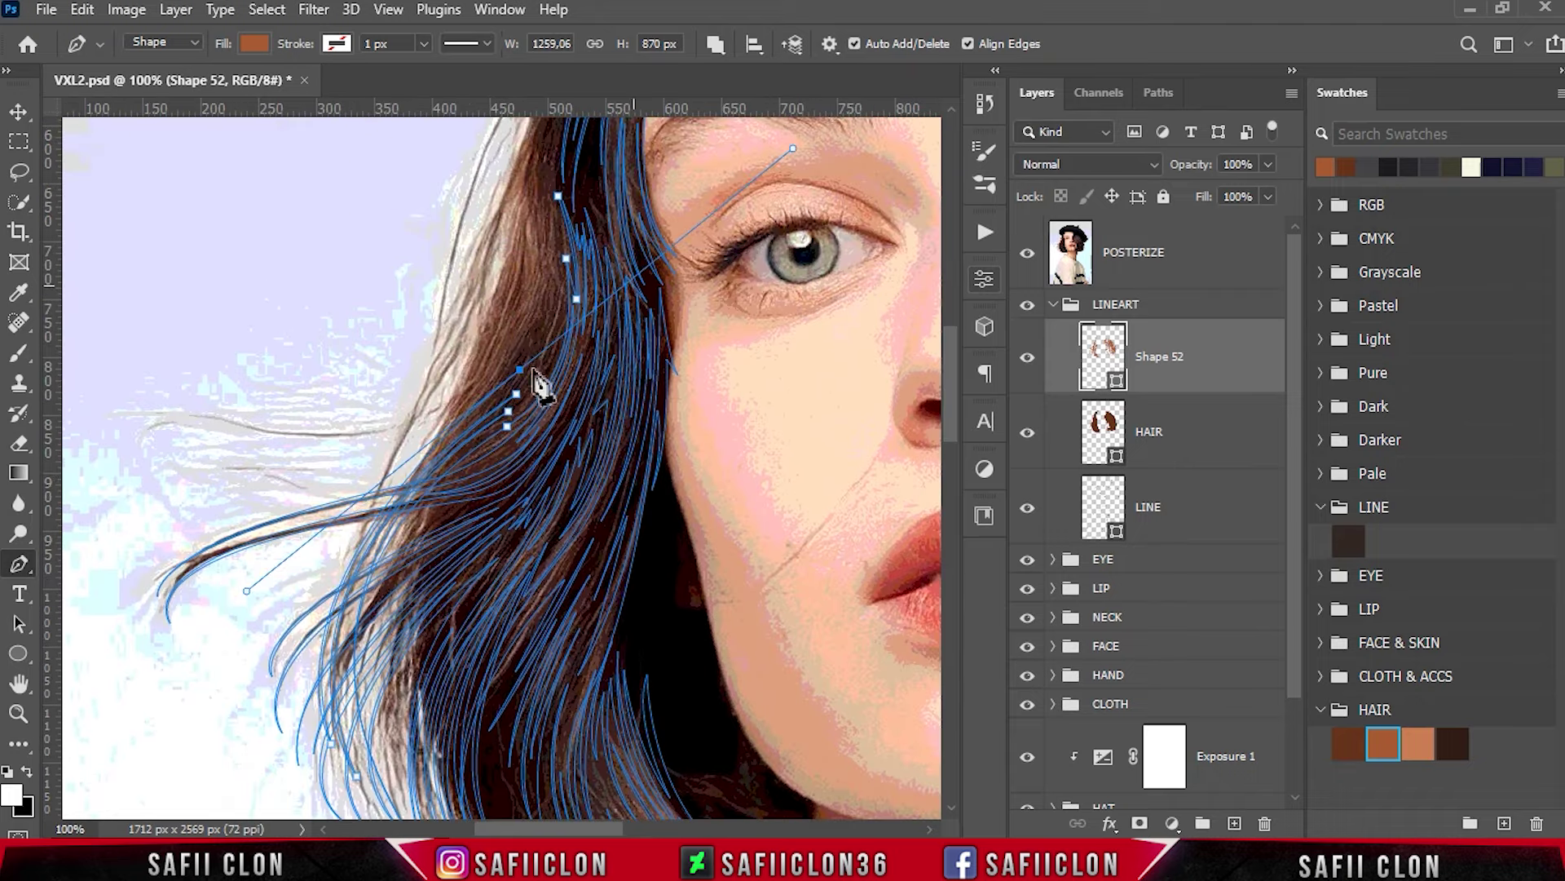
scroll(517, 639, "up", 3)
scroll(517, 530, "up", 2)
Add points from the beret edge down the lock beside the eye, then toggle the photo to check.
left_click(537, 507)
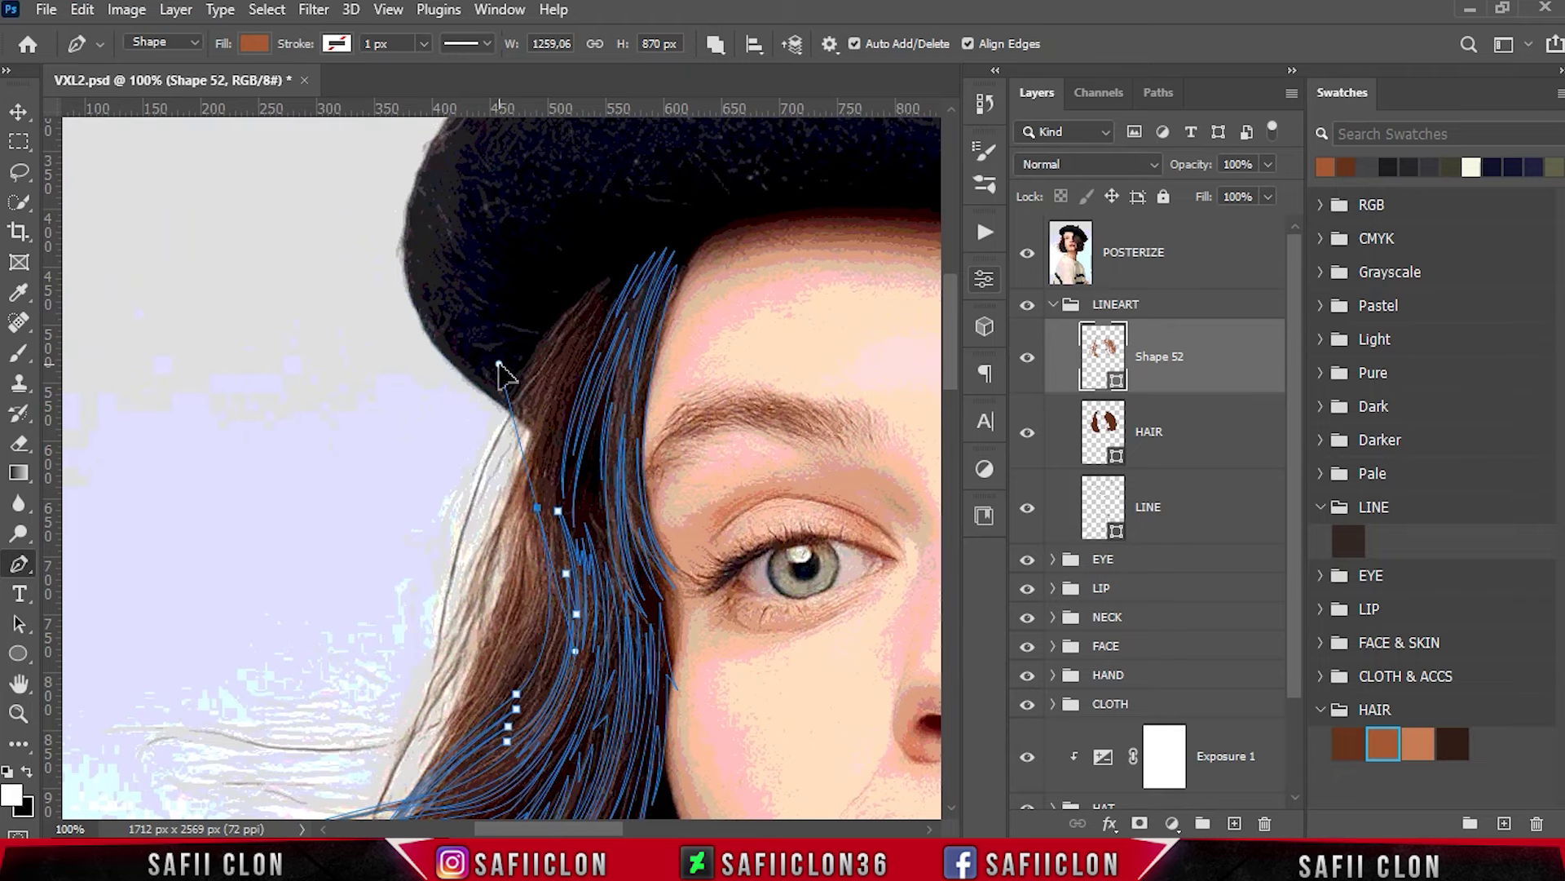
left_click_drag(499, 364, 518, 438)
left_click(609, 282)
left_click(550, 395)
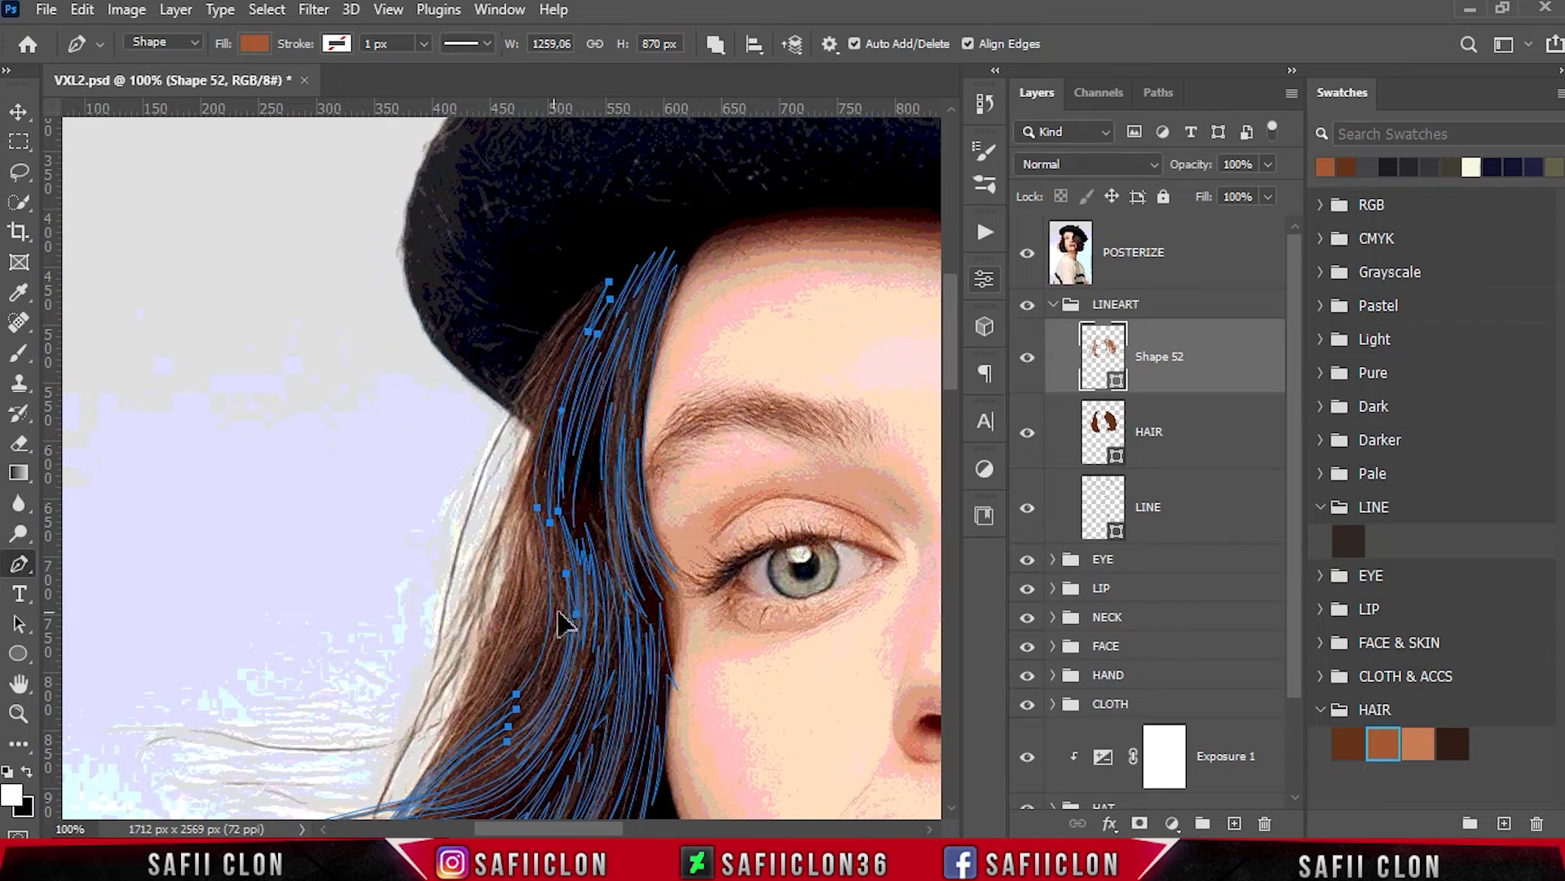
scroll(599, 514, "down", 3)
scroll(608, 509, "up", 1)
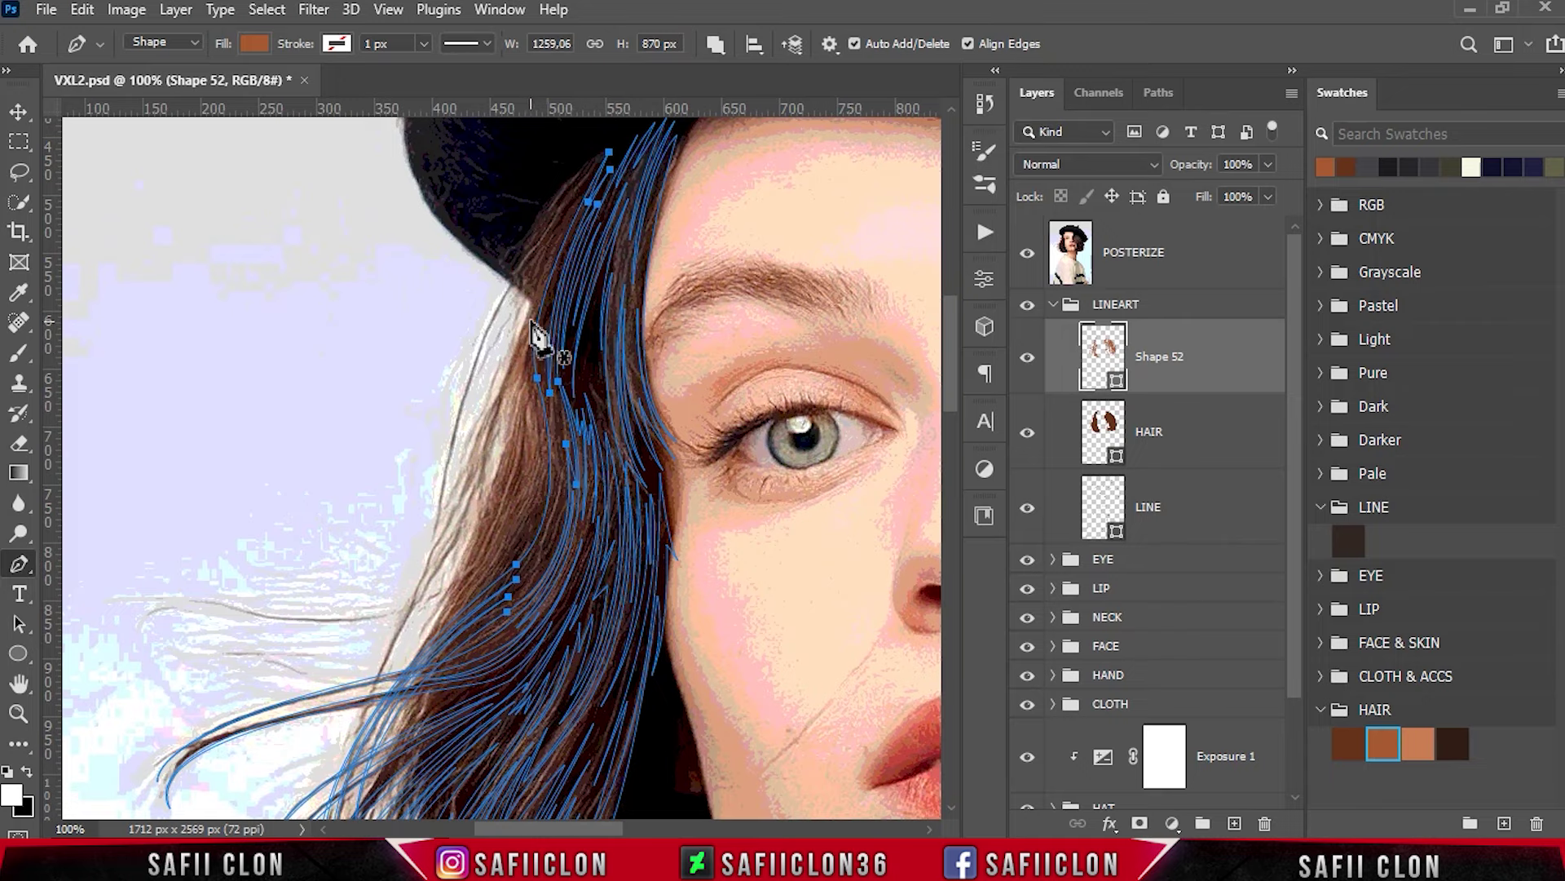
scroll(518, 391, "up", 1)
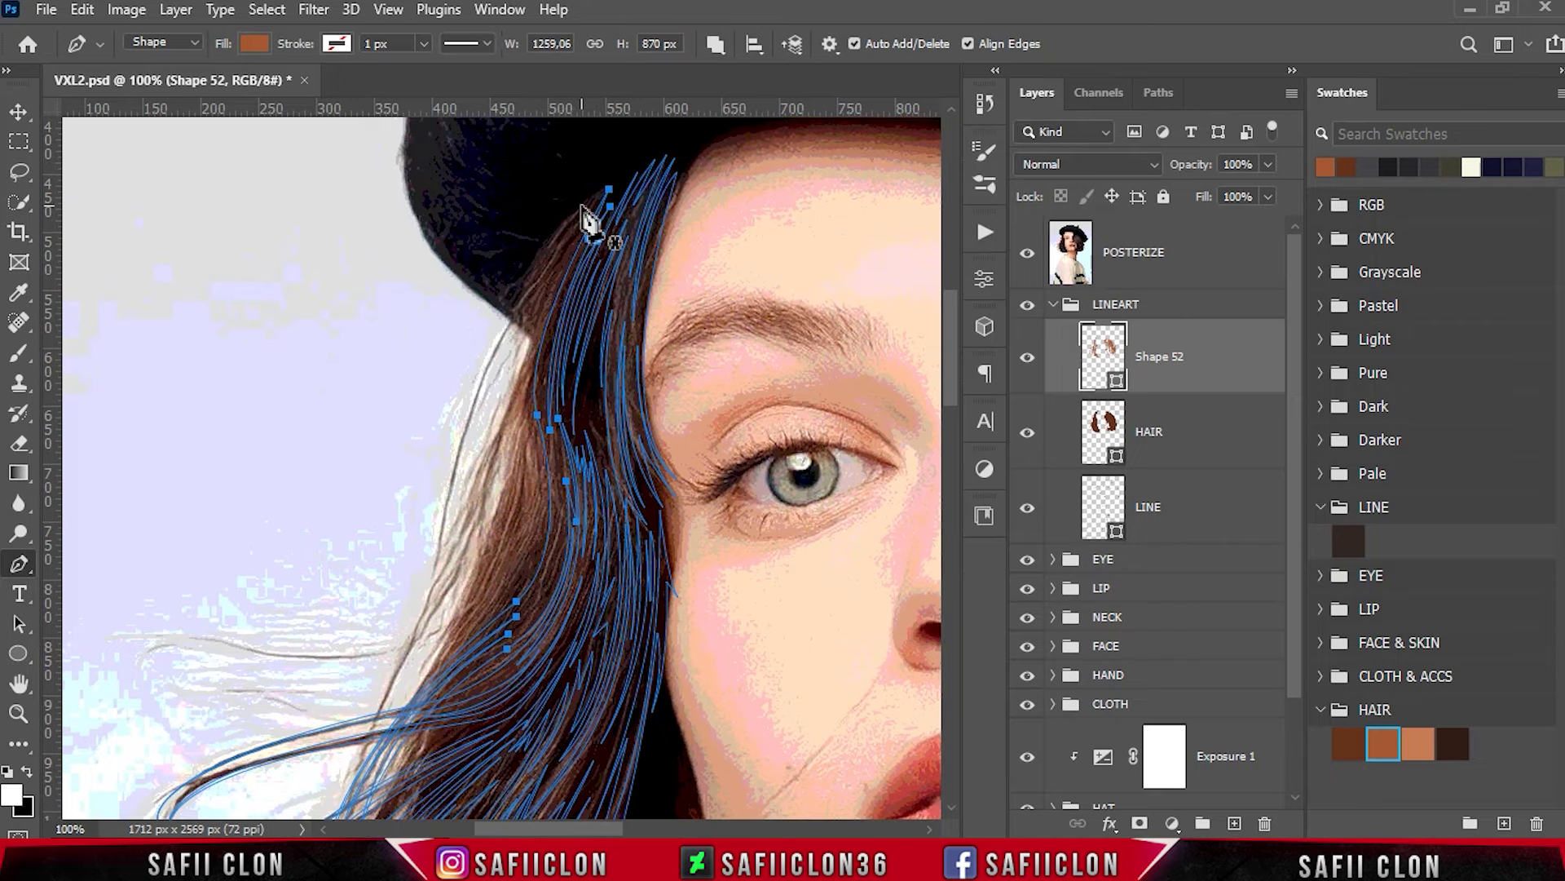
left_click(1029, 254)
left_click(1028, 254)
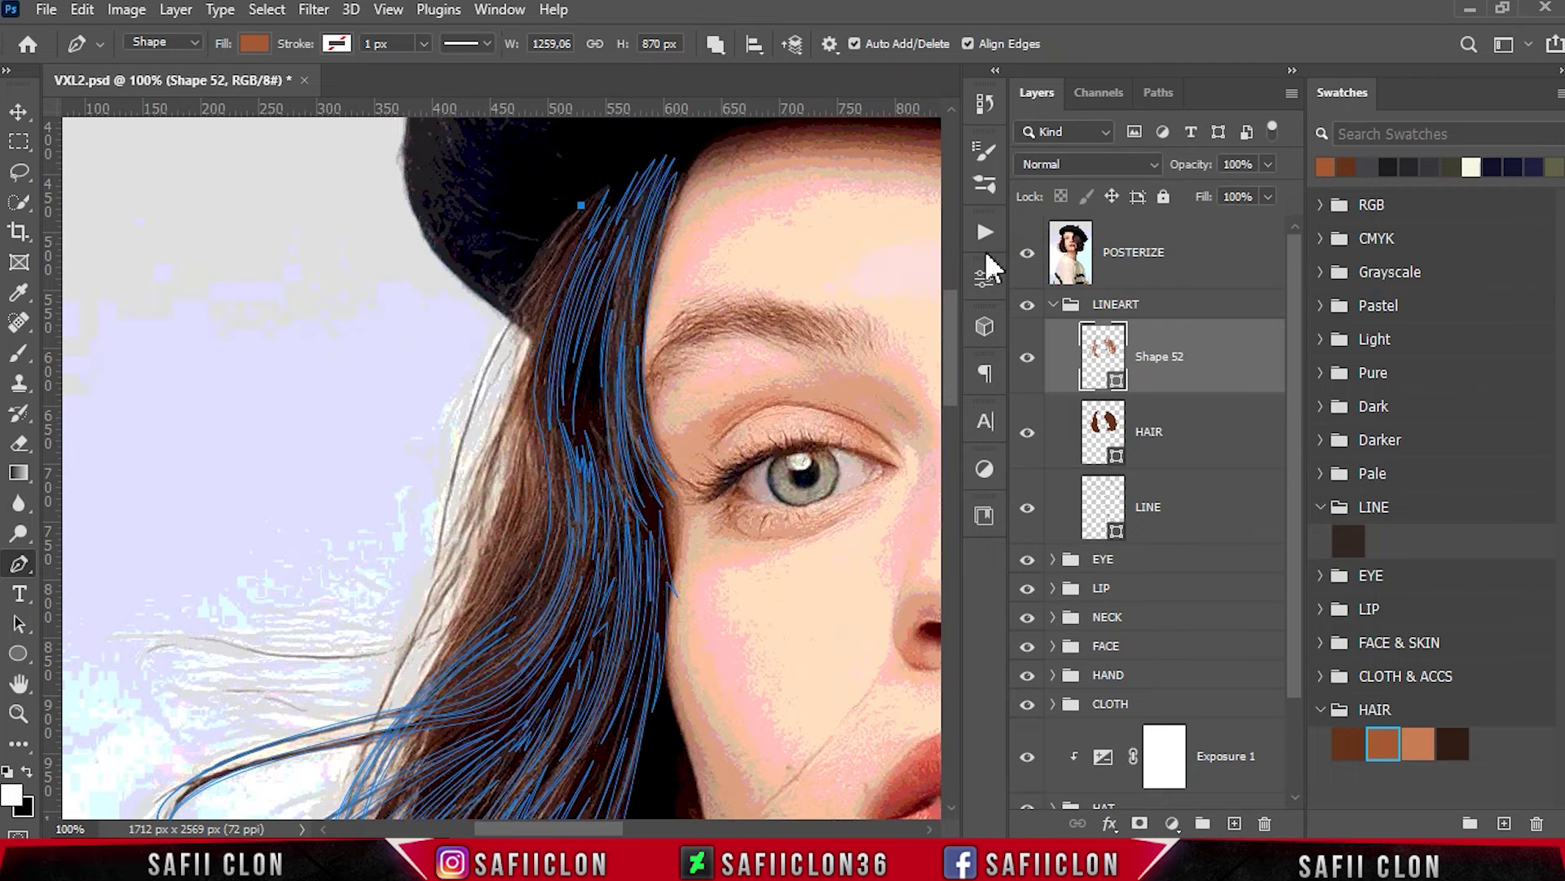
Draw a strand curving down the outer hair edge and back up toward the beret, with sharp corners.
left_click_drag(437, 552, 434, 716)
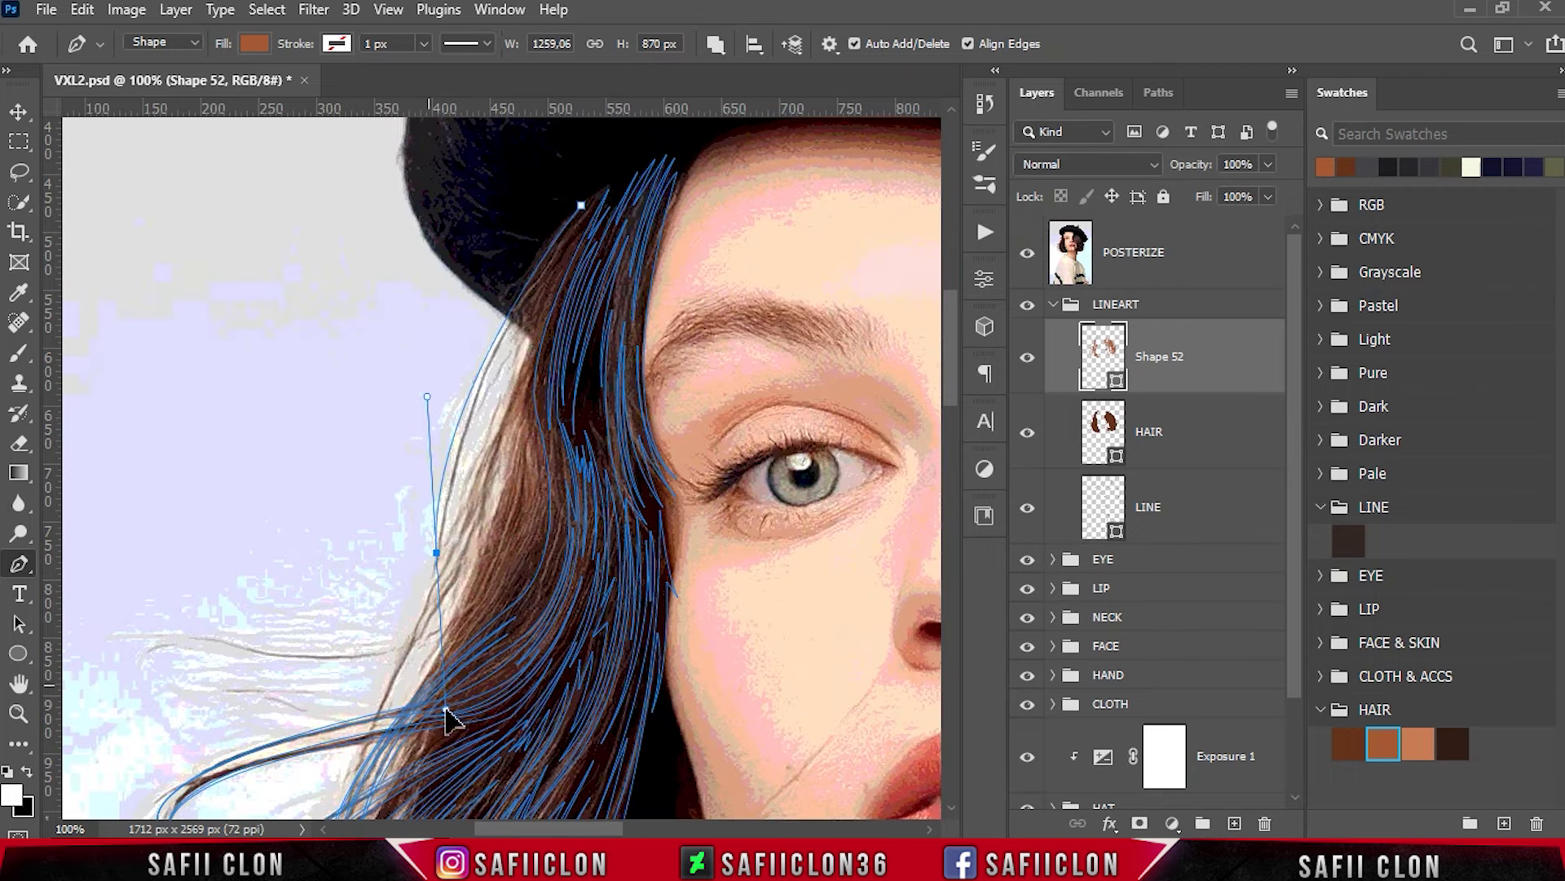
left_click(436, 552, "alt")
left_click_drag(544, 277, 627, 187)
left_click(544, 277, "alt")
left_click(471, 438)
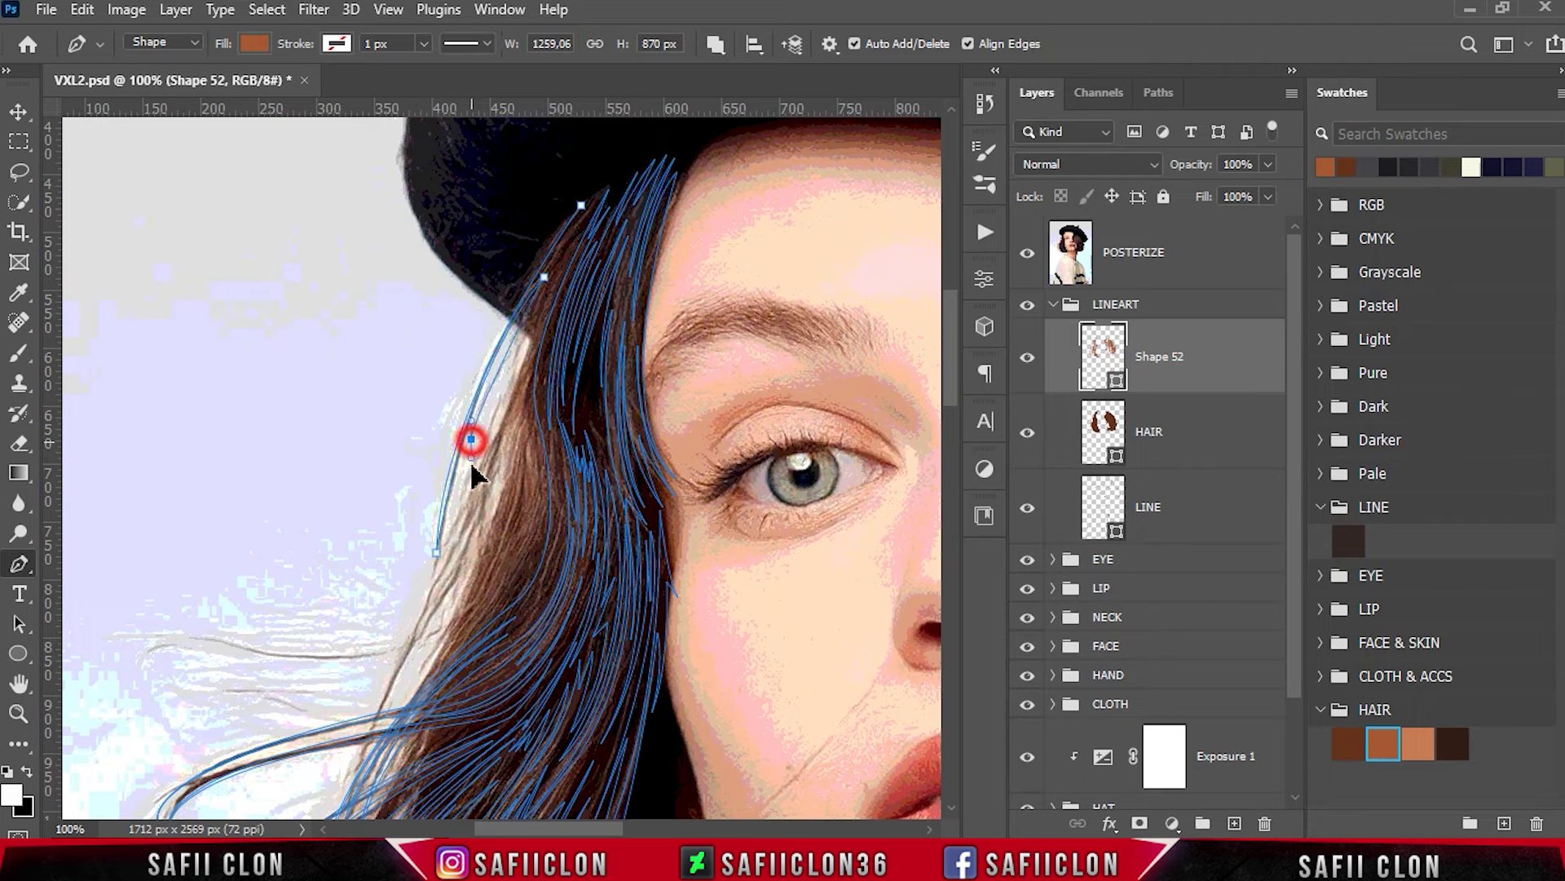
left_click(543, 295, "ctrl")
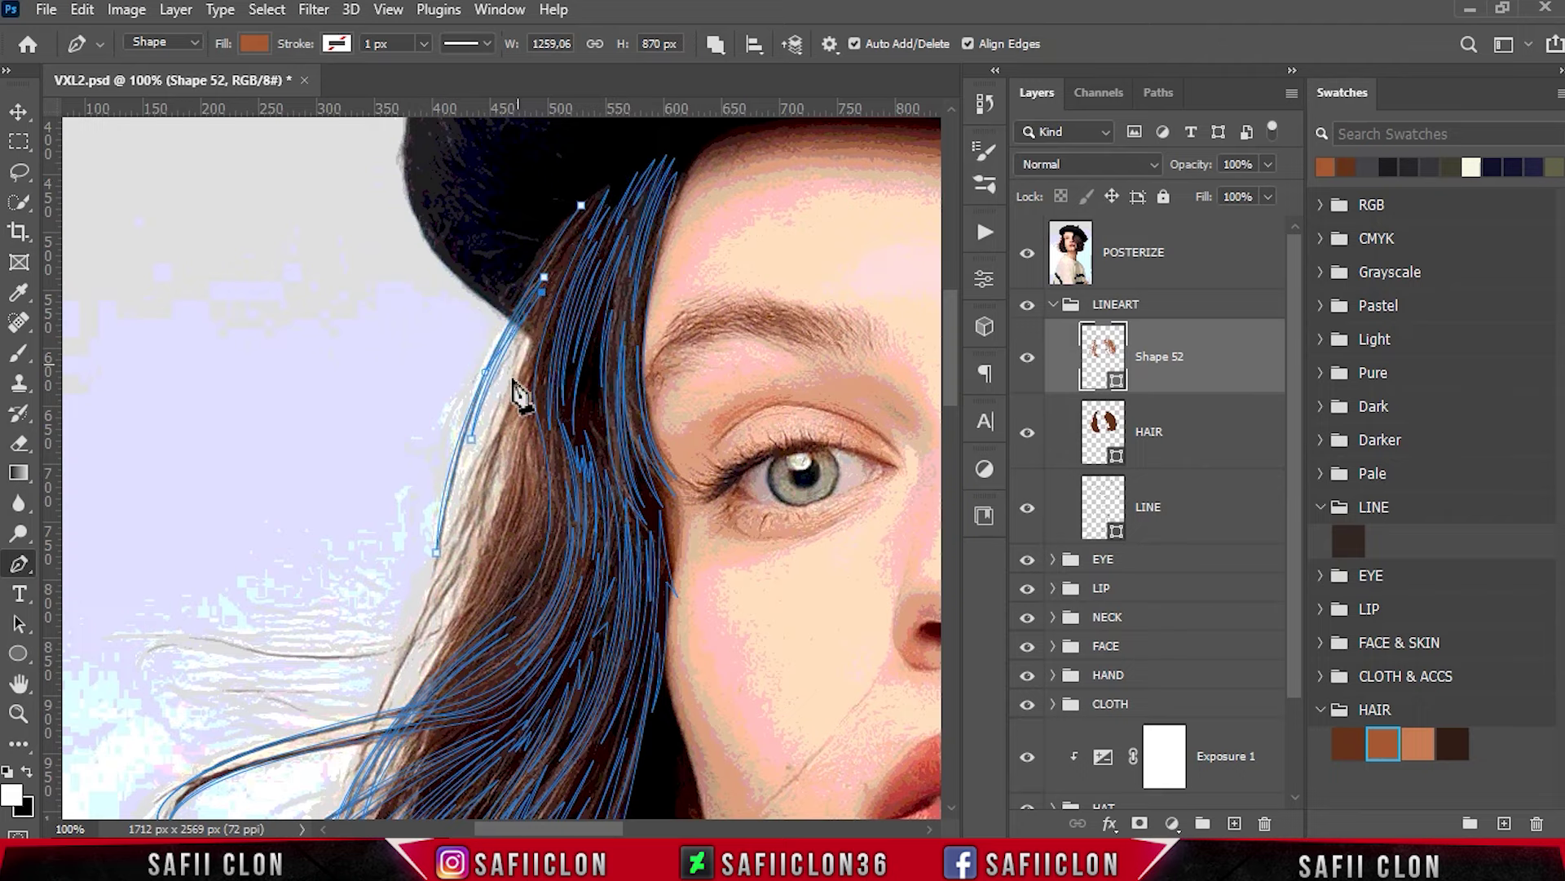
Zoom around and hide the POSTERIZE photo reference to check the strands.
scroll(452, 424, "down", 2)
scroll(411, 528, "down", 2)
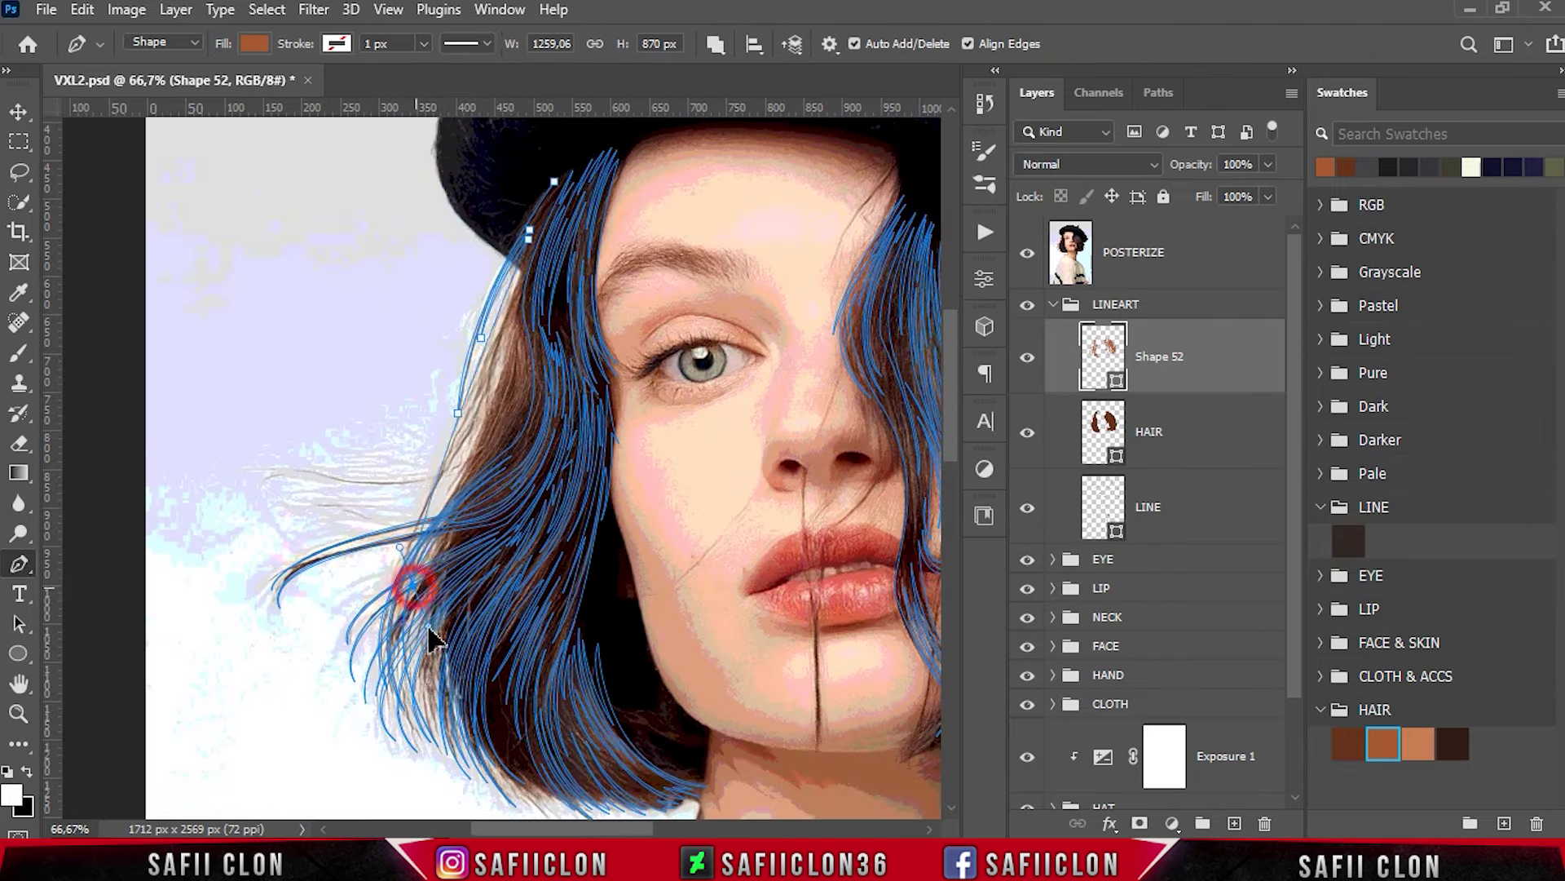
scroll(497, 383, "up", 1)
scroll(500, 375, "up", 1)
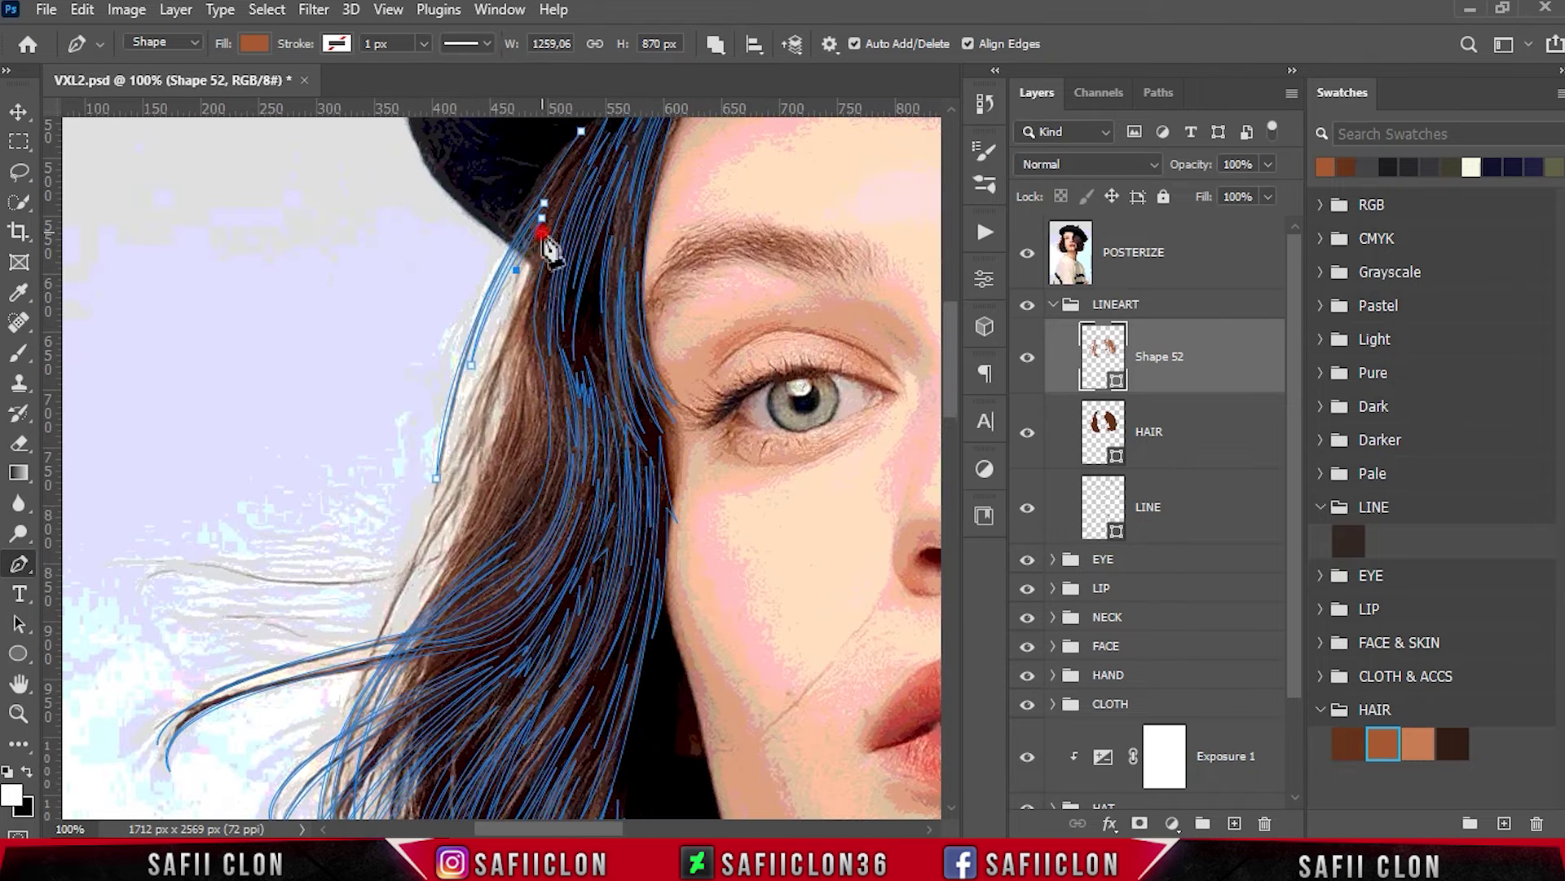
left_click(1028, 253)
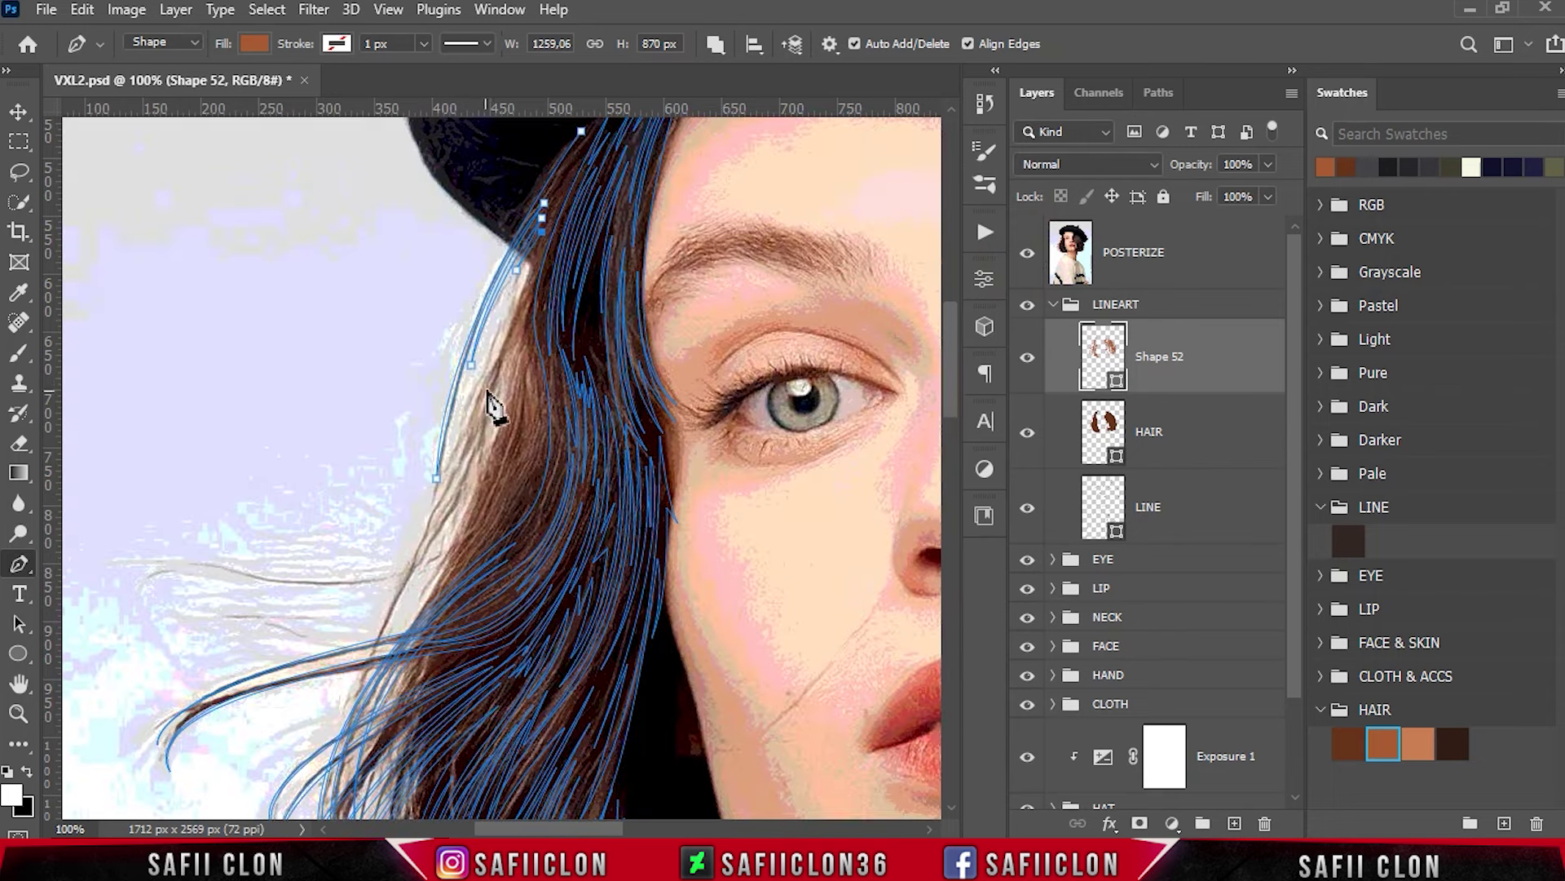
Start another long strand with a sharp corner, extending it down toward the hair tips.
left_click_drag(212, 564, 80, 493)
left_click_drag(633, 379, 655, 151)
left_click(633, 449, "alt")
left_click_drag(594, 605, 545, 682)
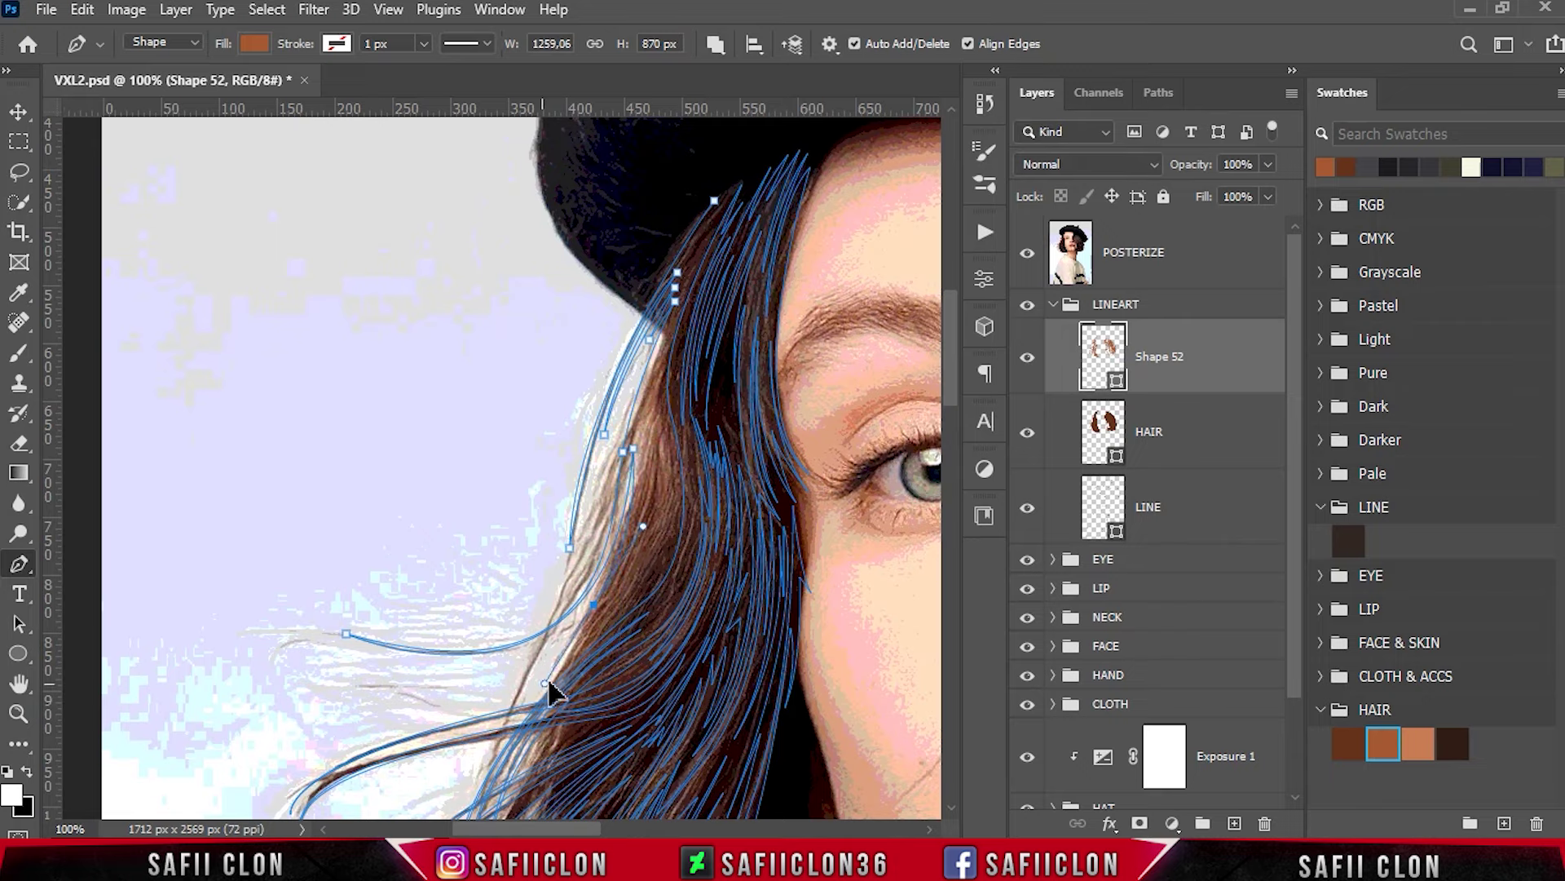
scroll(557, 603, "down", 3)
left_click_drag(511, 663, 557, 811)
Bring that strand back up the hair, adding points and a sharp turn near the top.
left_click_drag(607, 362, 766, 176)
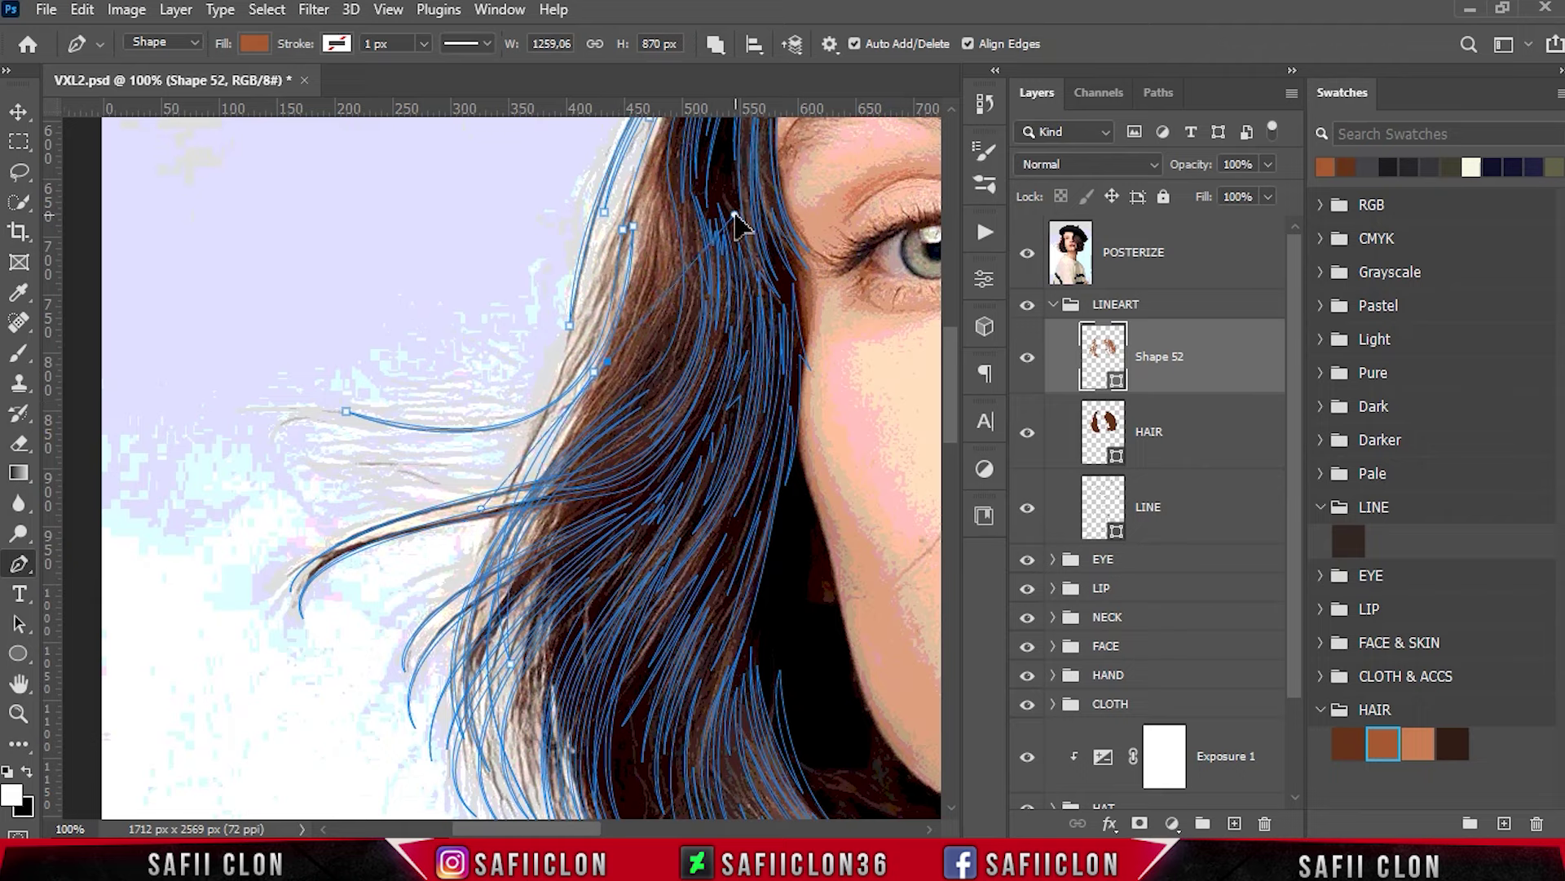
left_click(526, 508)
left_click(637, 329)
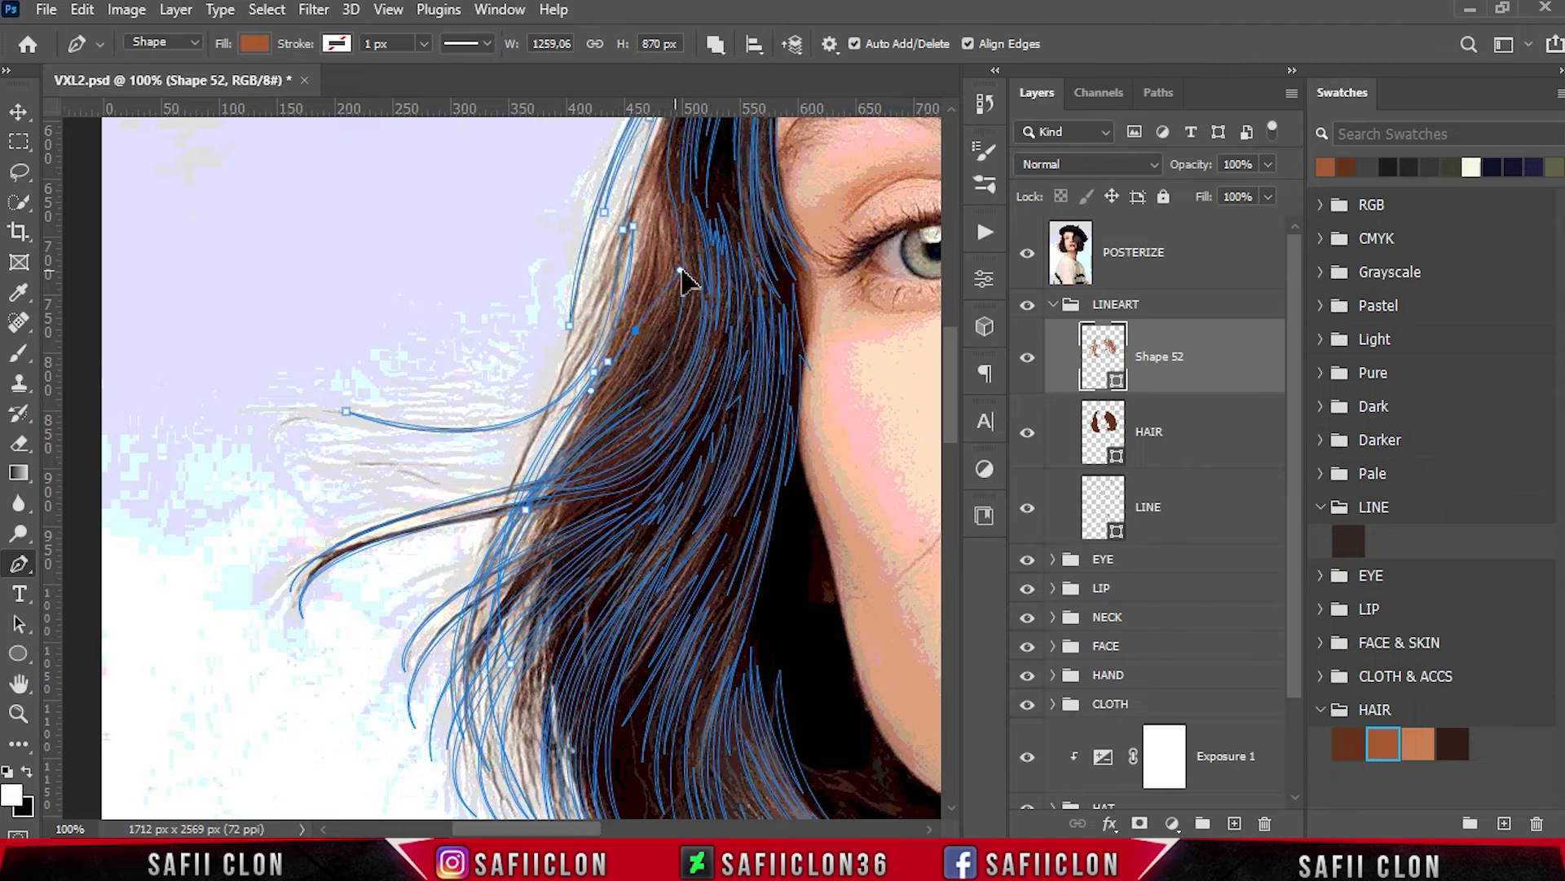
left_click(635, 330, "alt")
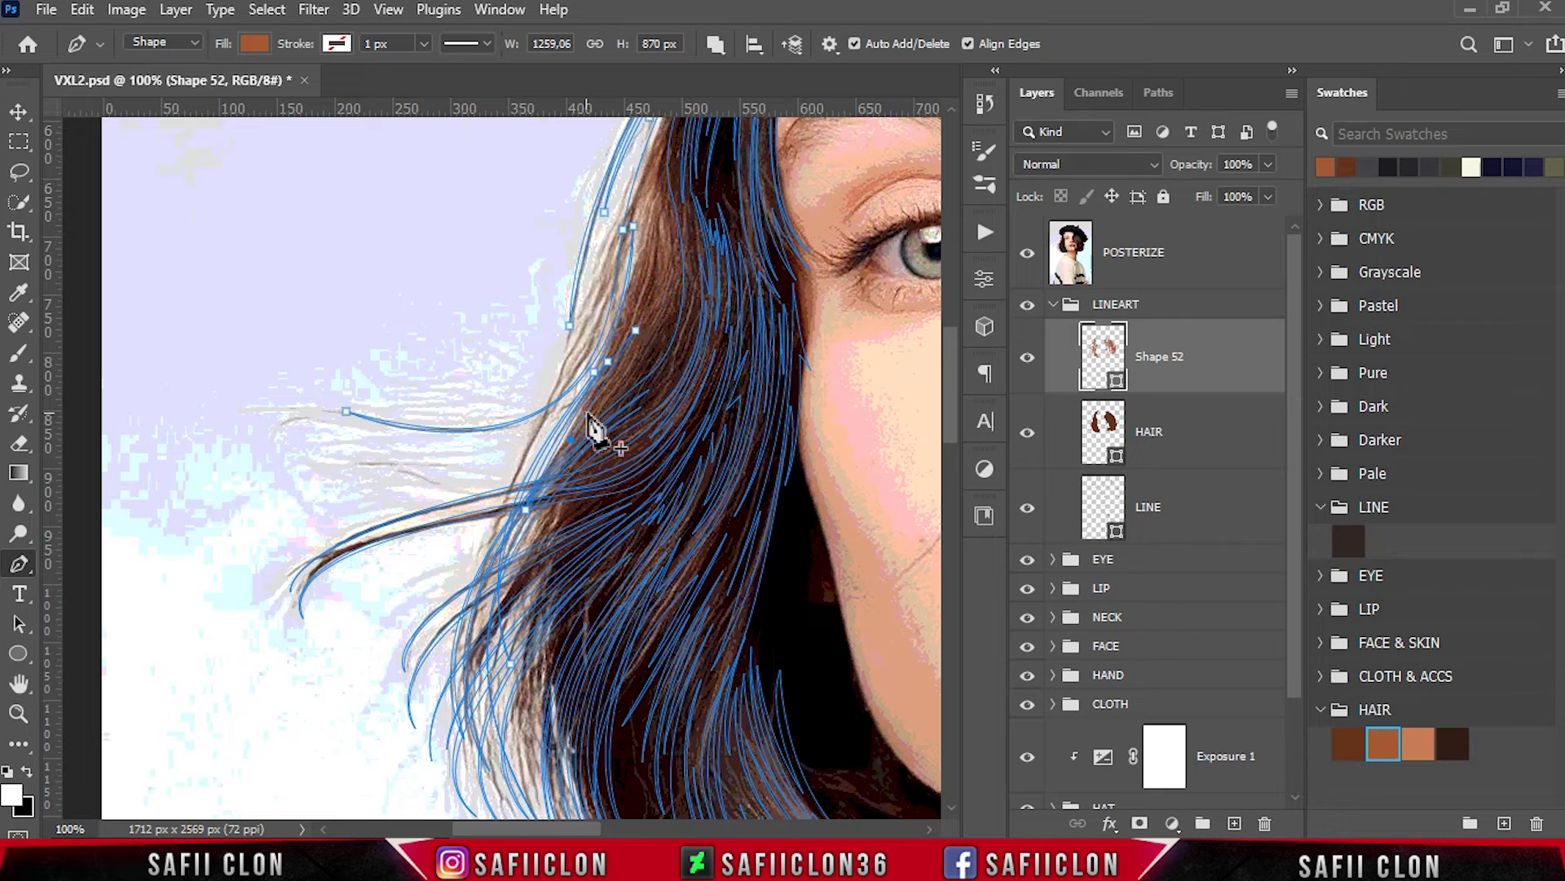
scroll(593, 425, "up", 3)
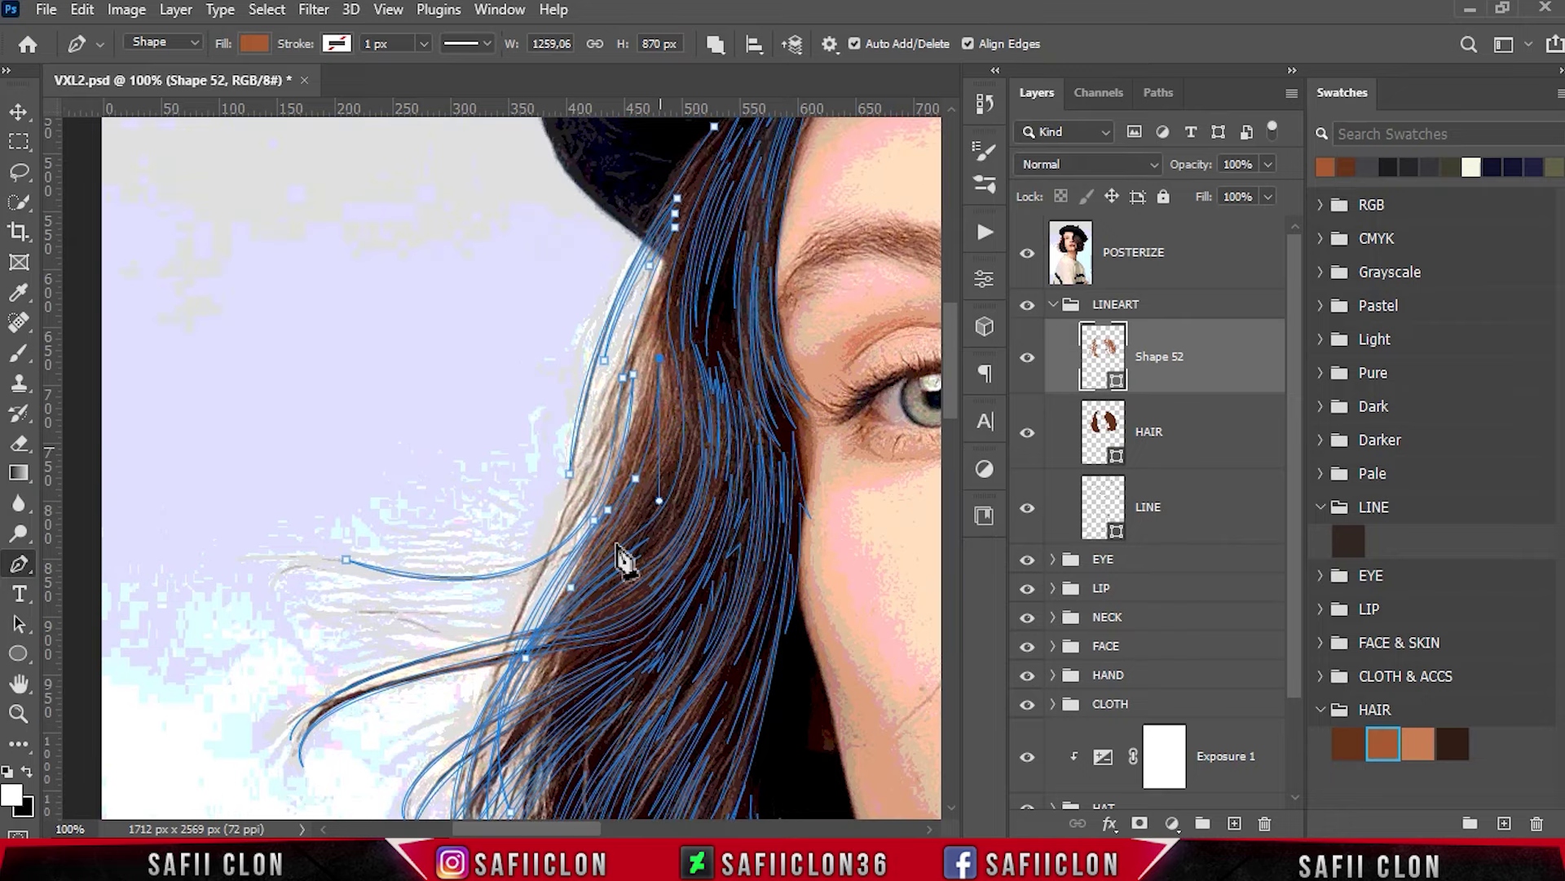
Curve a further strand down along the hair, adding edge points up toward the beret.
left_click_drag(609, 552, 661, 494)
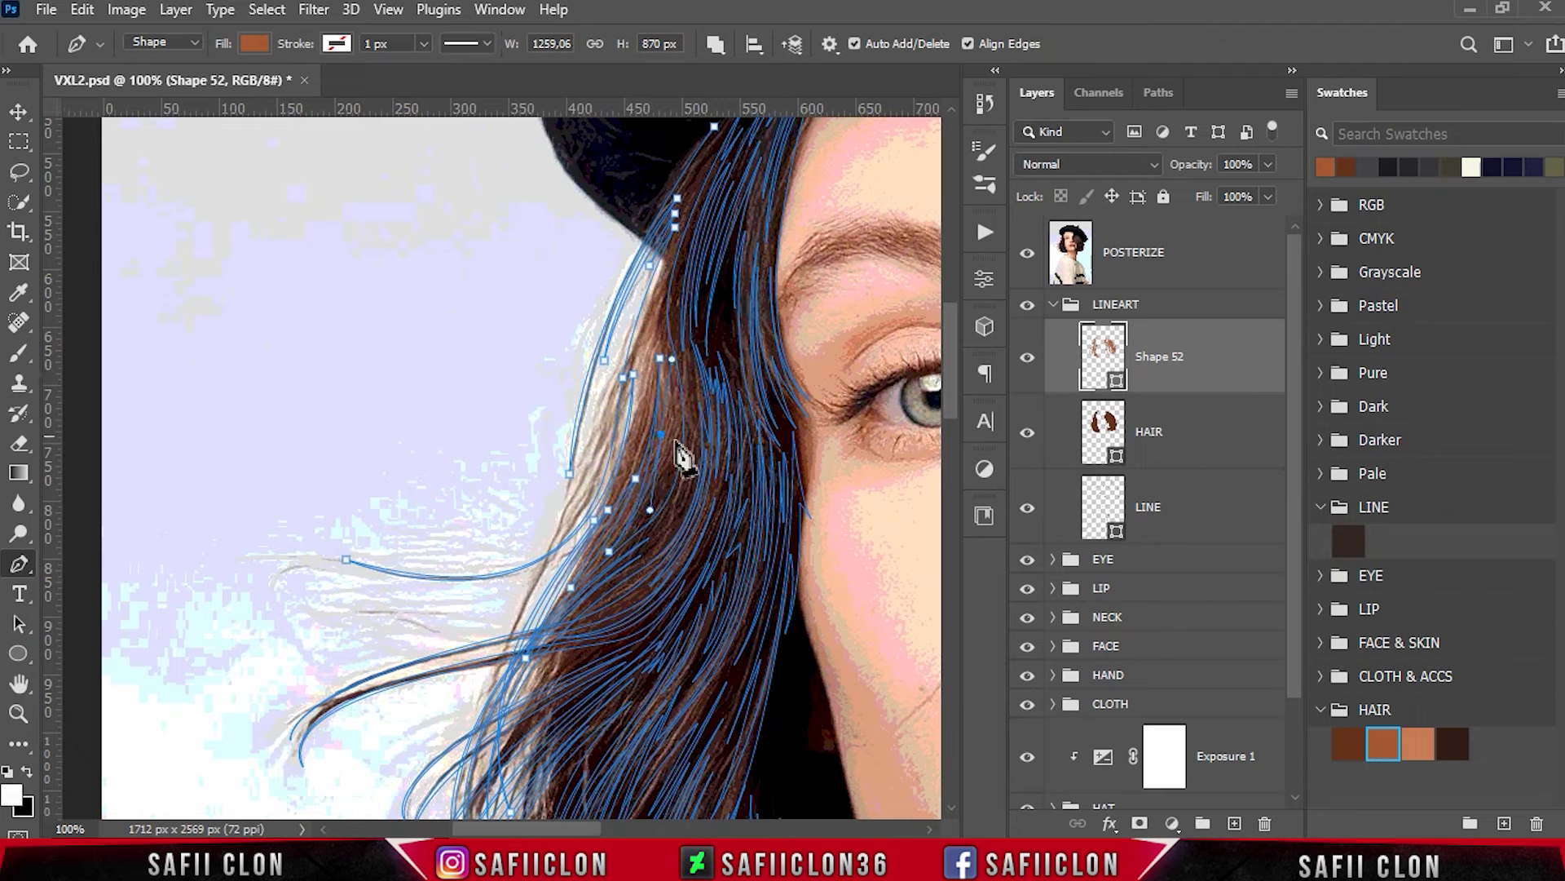
left_click(667, 336)
left_click(673, 403)
left_click(665, 336)
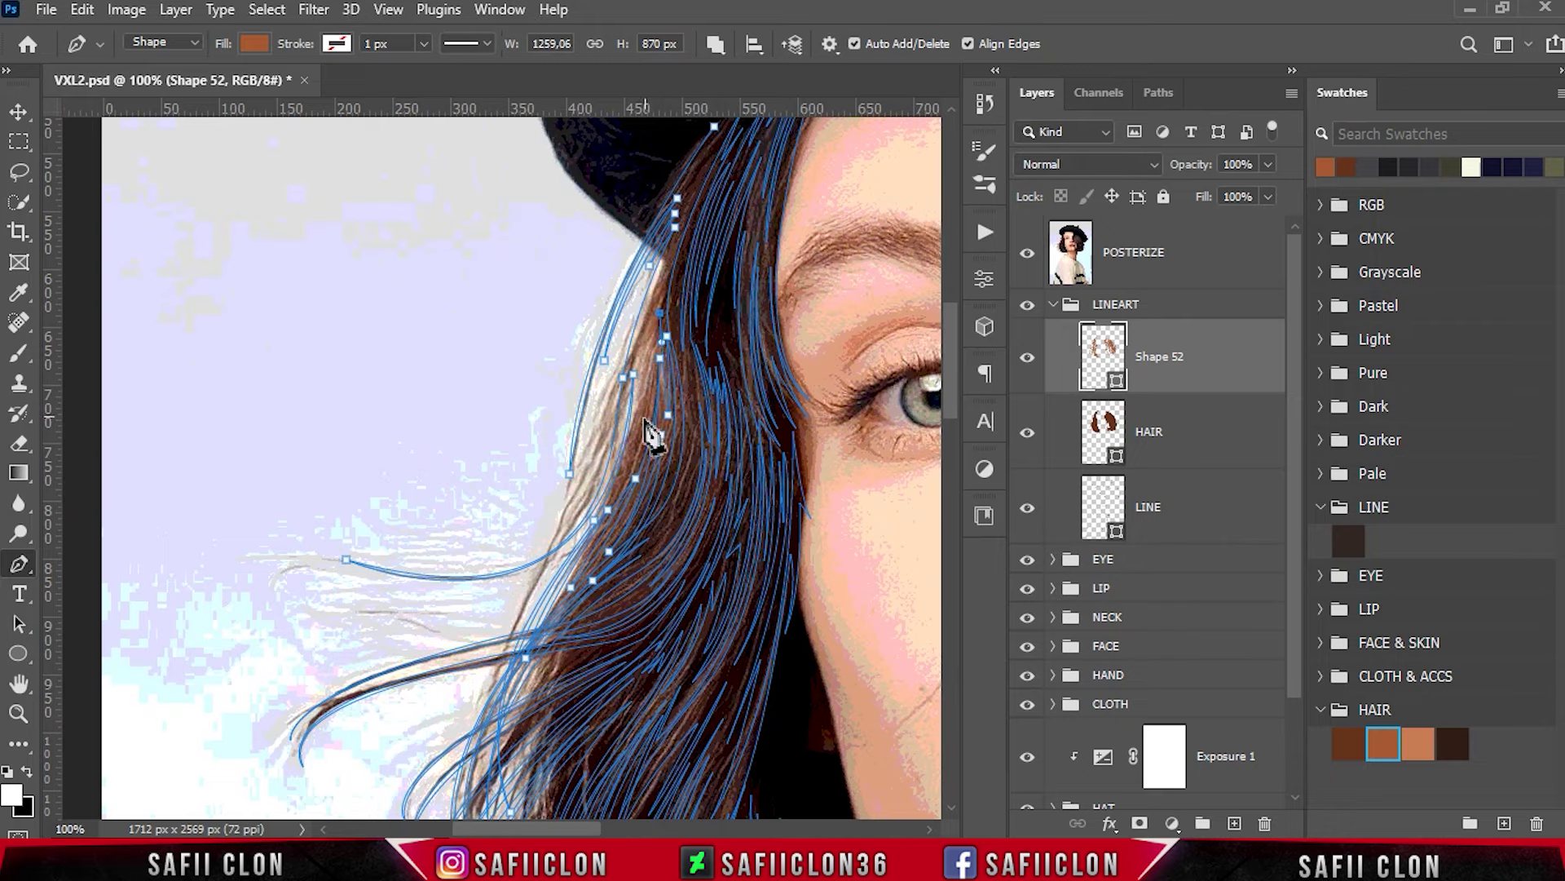
left_click(641, 440)
scroll(701, 326, "up", 3)
Finish the strand tip at the beret edge, removing a stray point and redrawing its upper part.
left_click(714, 238)
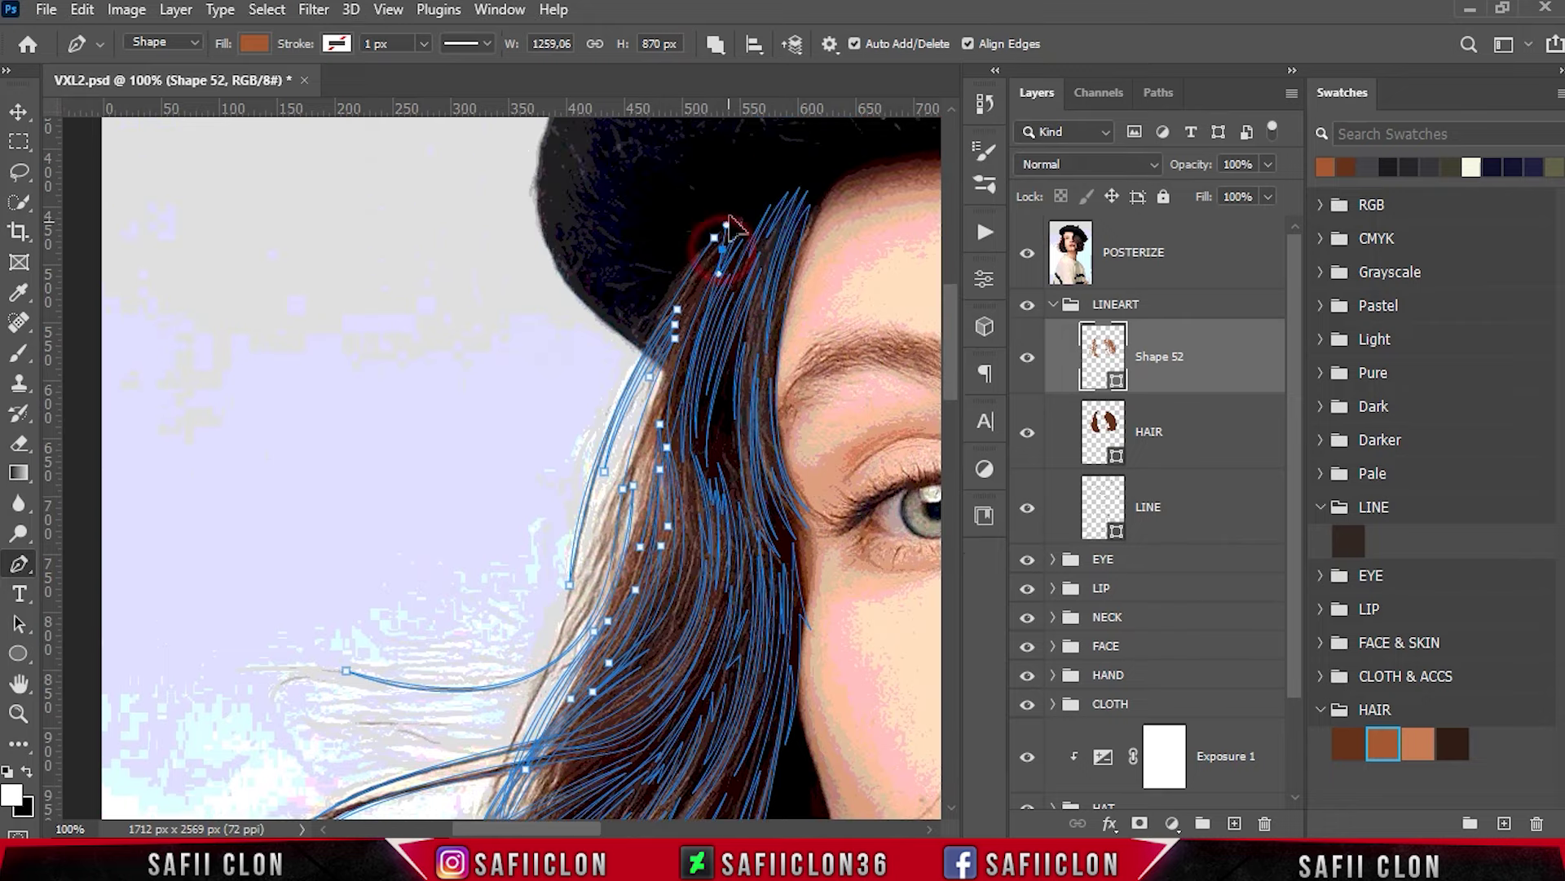
scroll(807, 129, "up", 2)
left_click(722, 320)
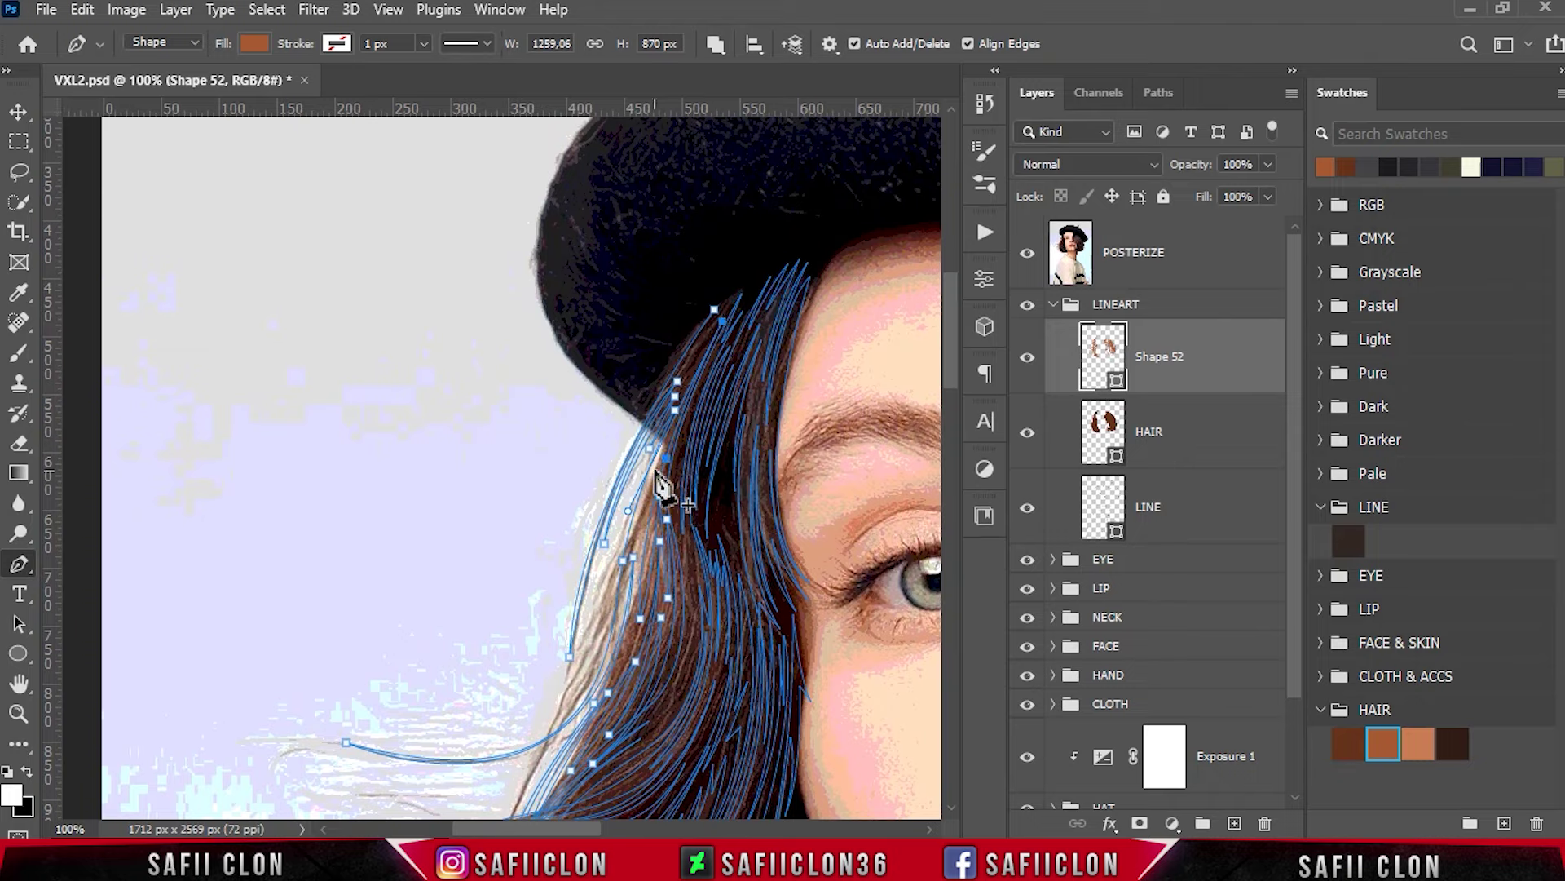
scroll(754, 391, "up", 1)
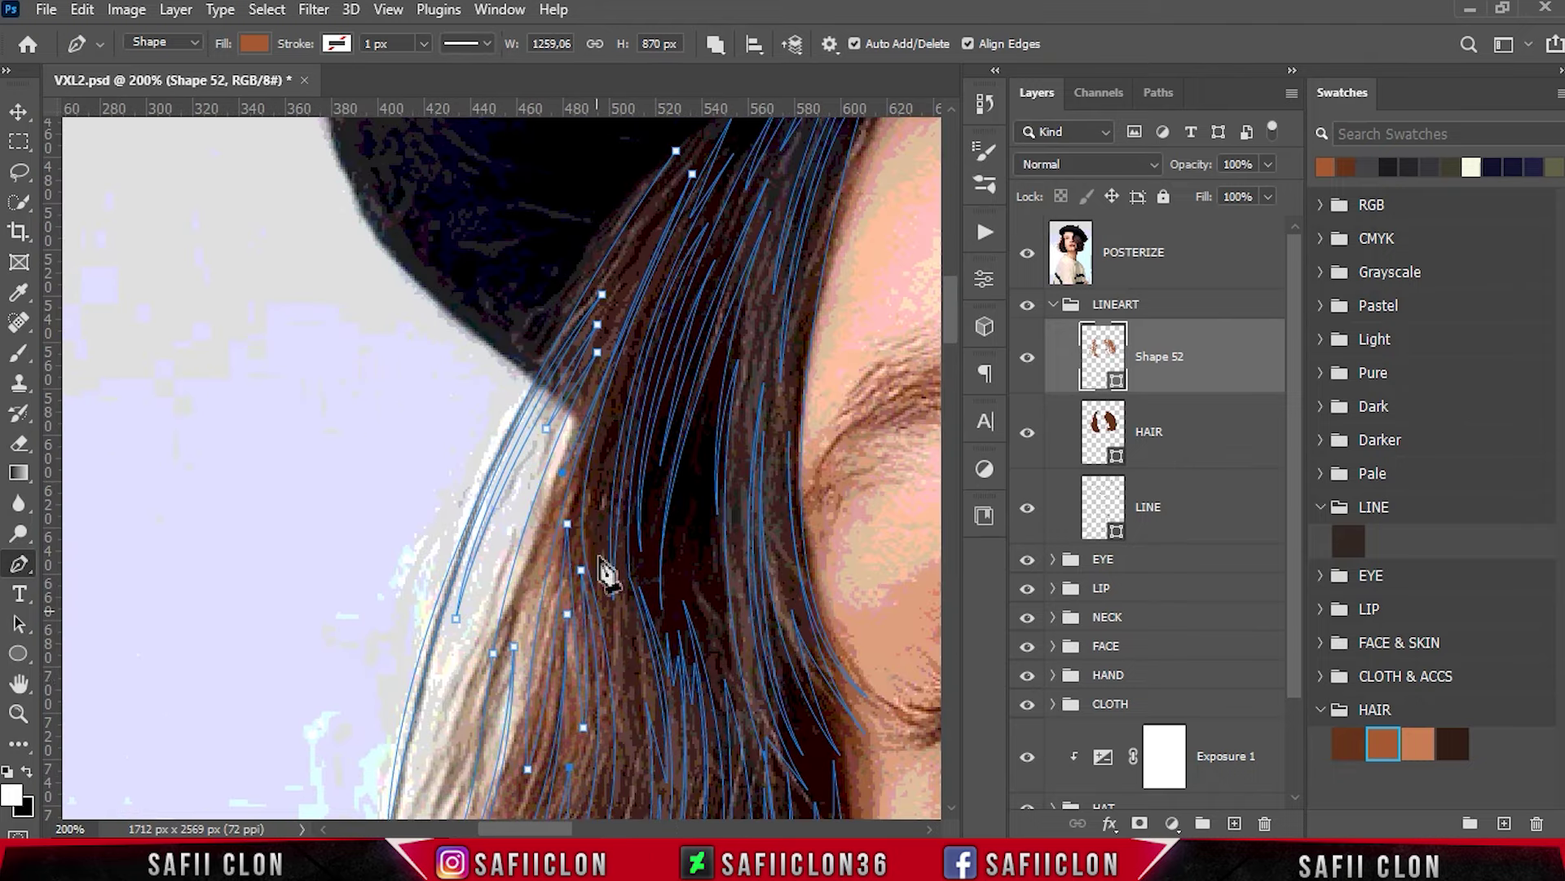
left_click(641, 261)
left_click(606, 342)
left_click(678, 180)
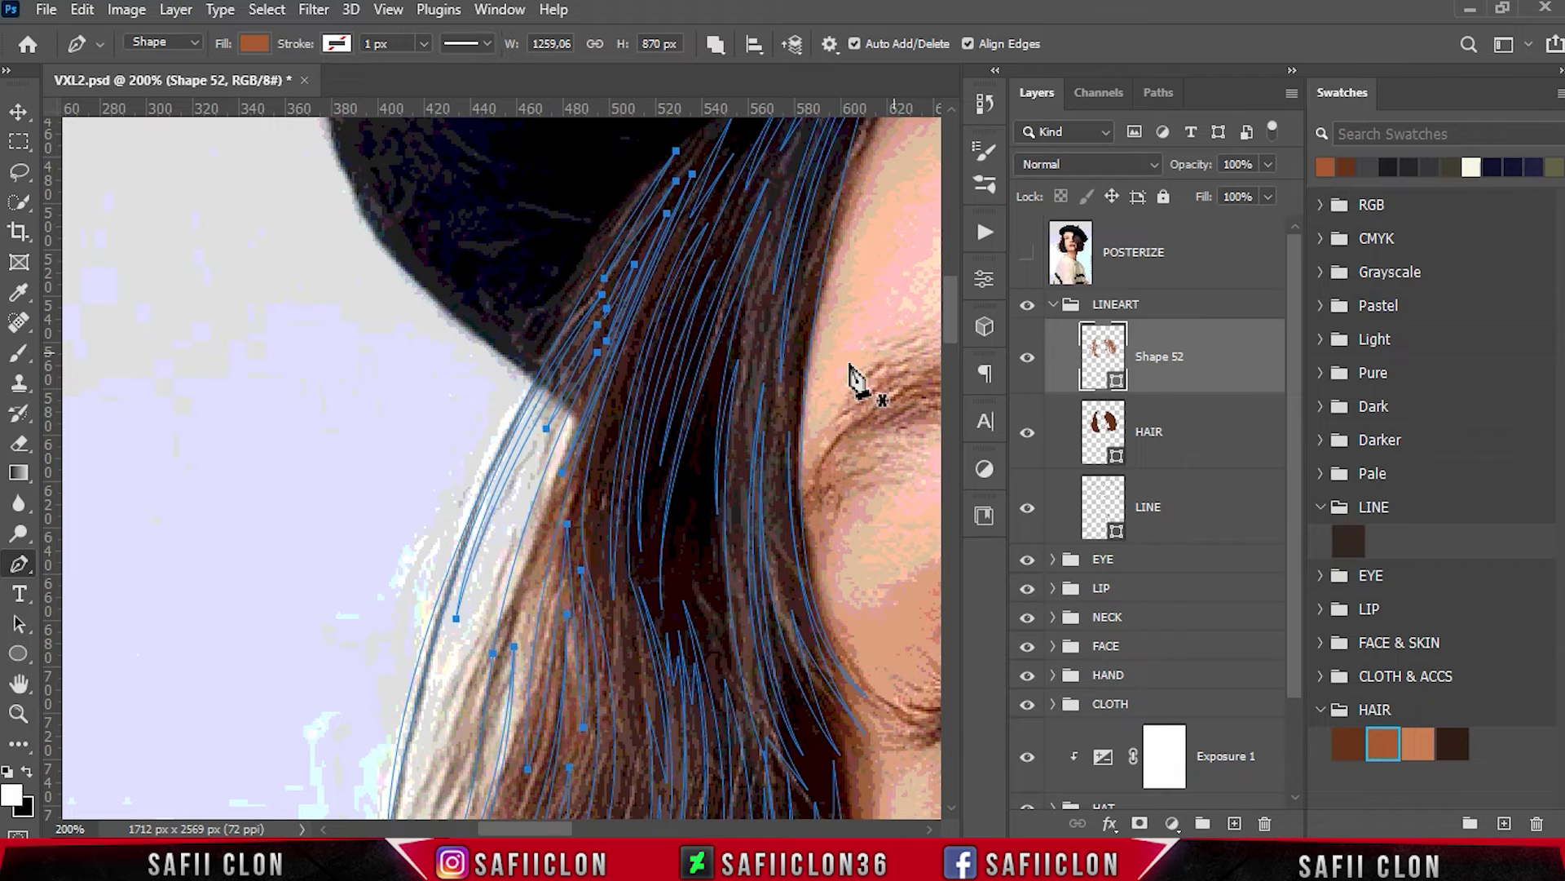
Zoom out to view the vector portrait with the photo reference hidden.
scroll(851, 377, "down", 1)
scroll(850, 377, "down", 1)
scroll(850, 377, "down", 1)
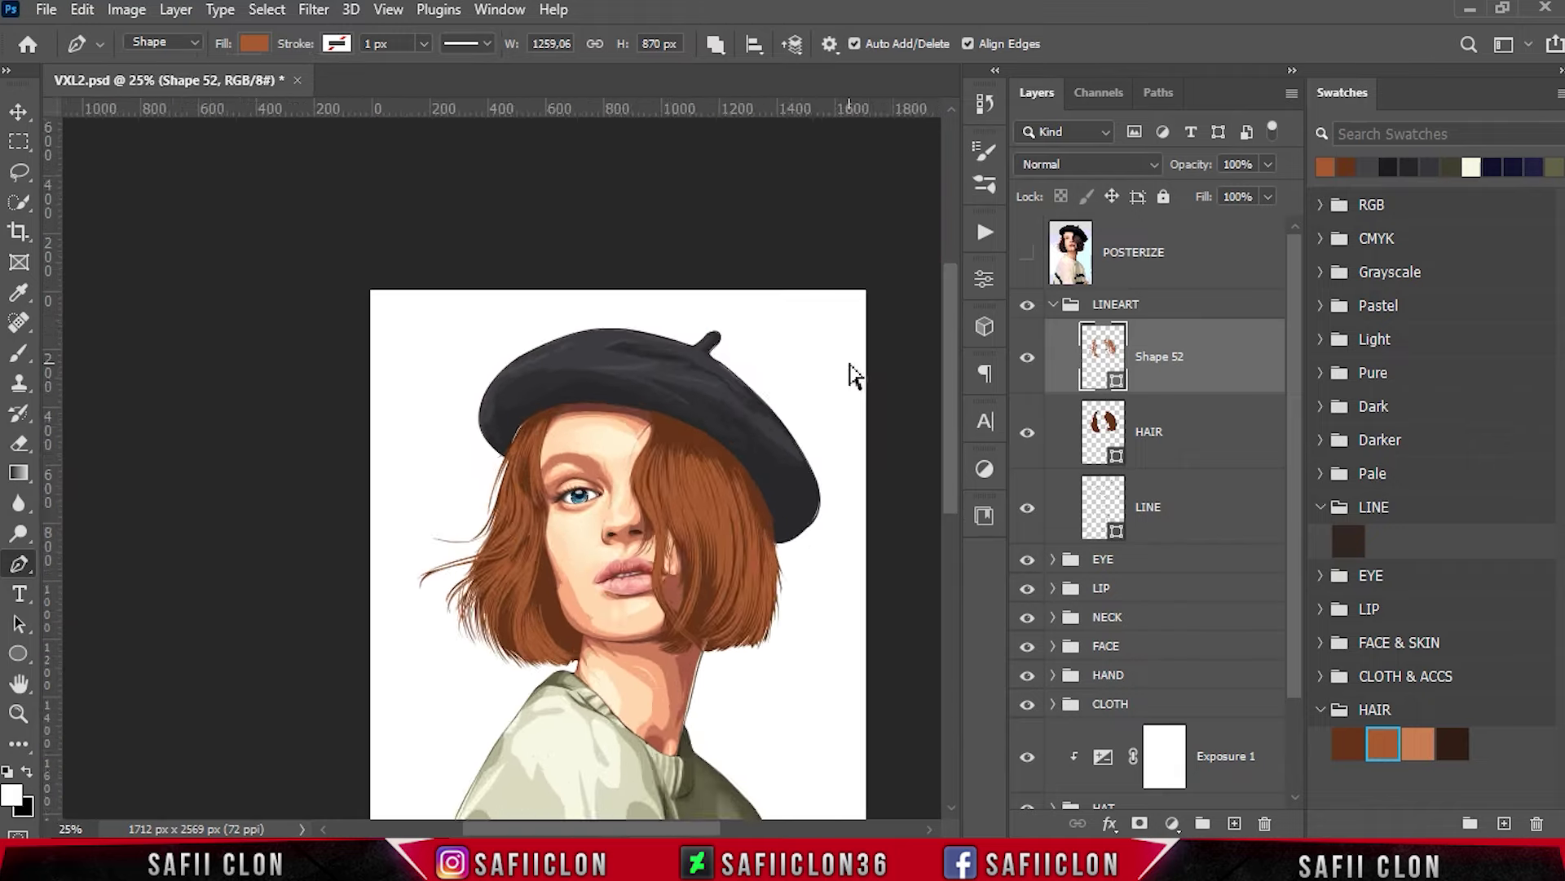
scroll(850, 376, "up", 2)
scroll(851, 376, "down", 1)
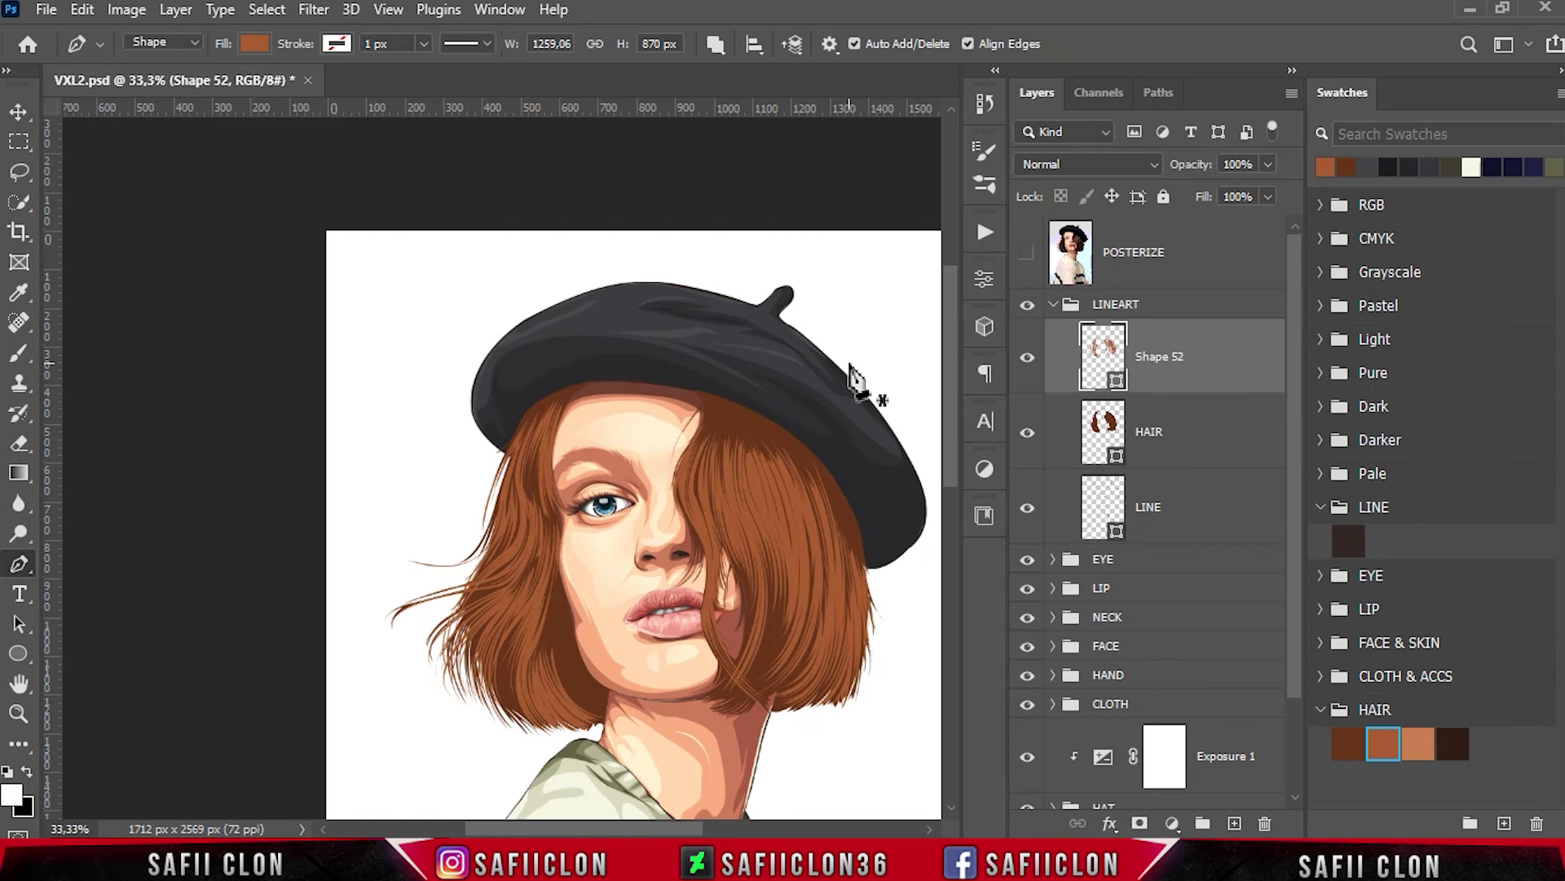
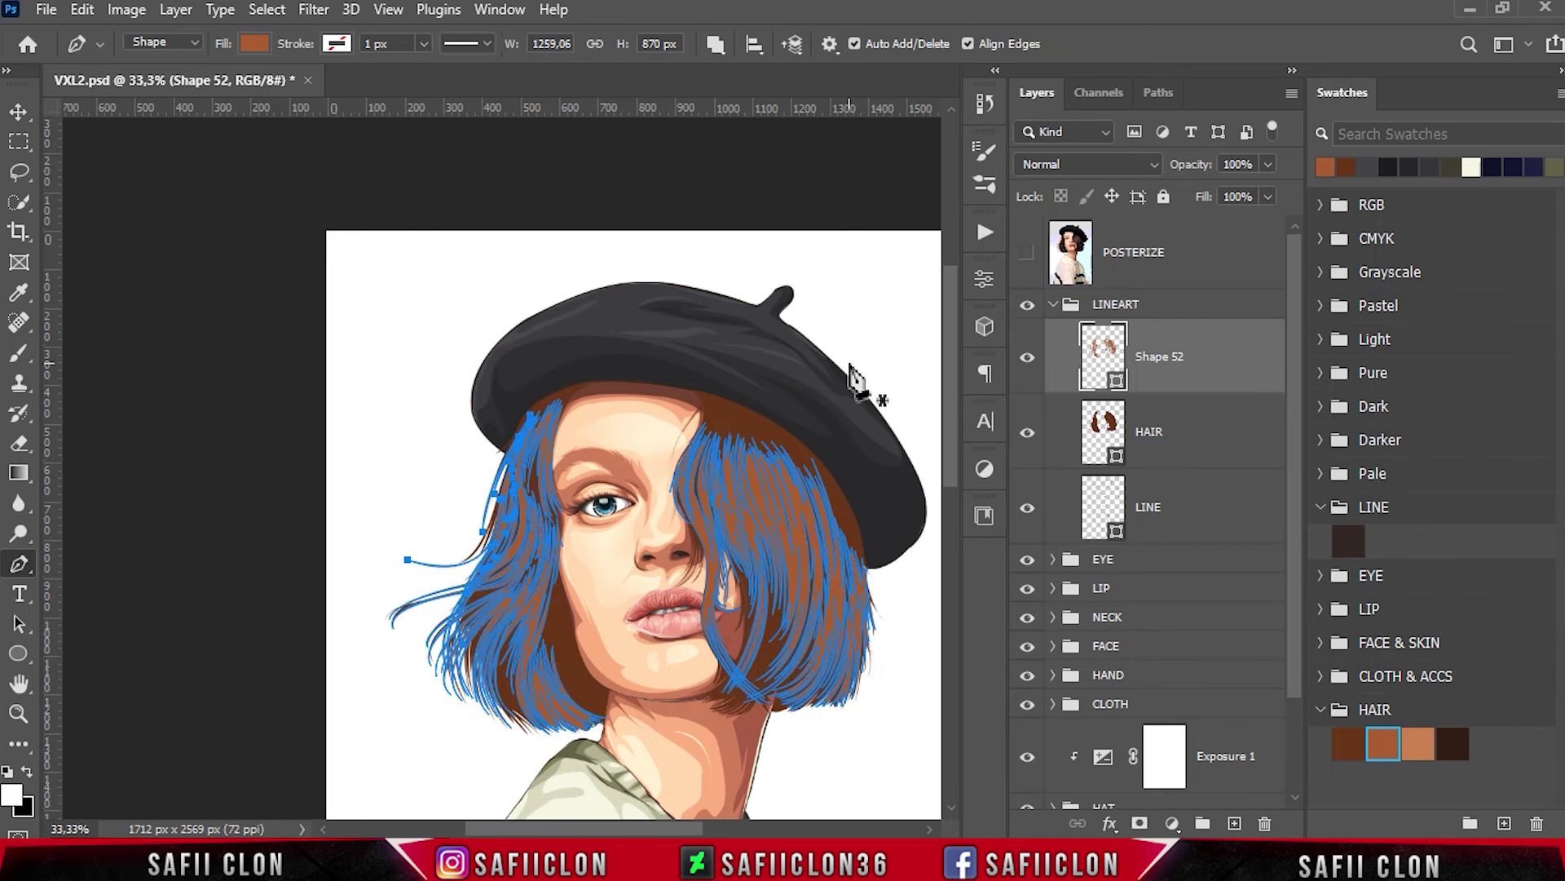
Show the POSTERIZE reference and zoom to 100% on the lower lock of hair.
left_click(1027, 253)
scroll(738, 579, "down", 2)
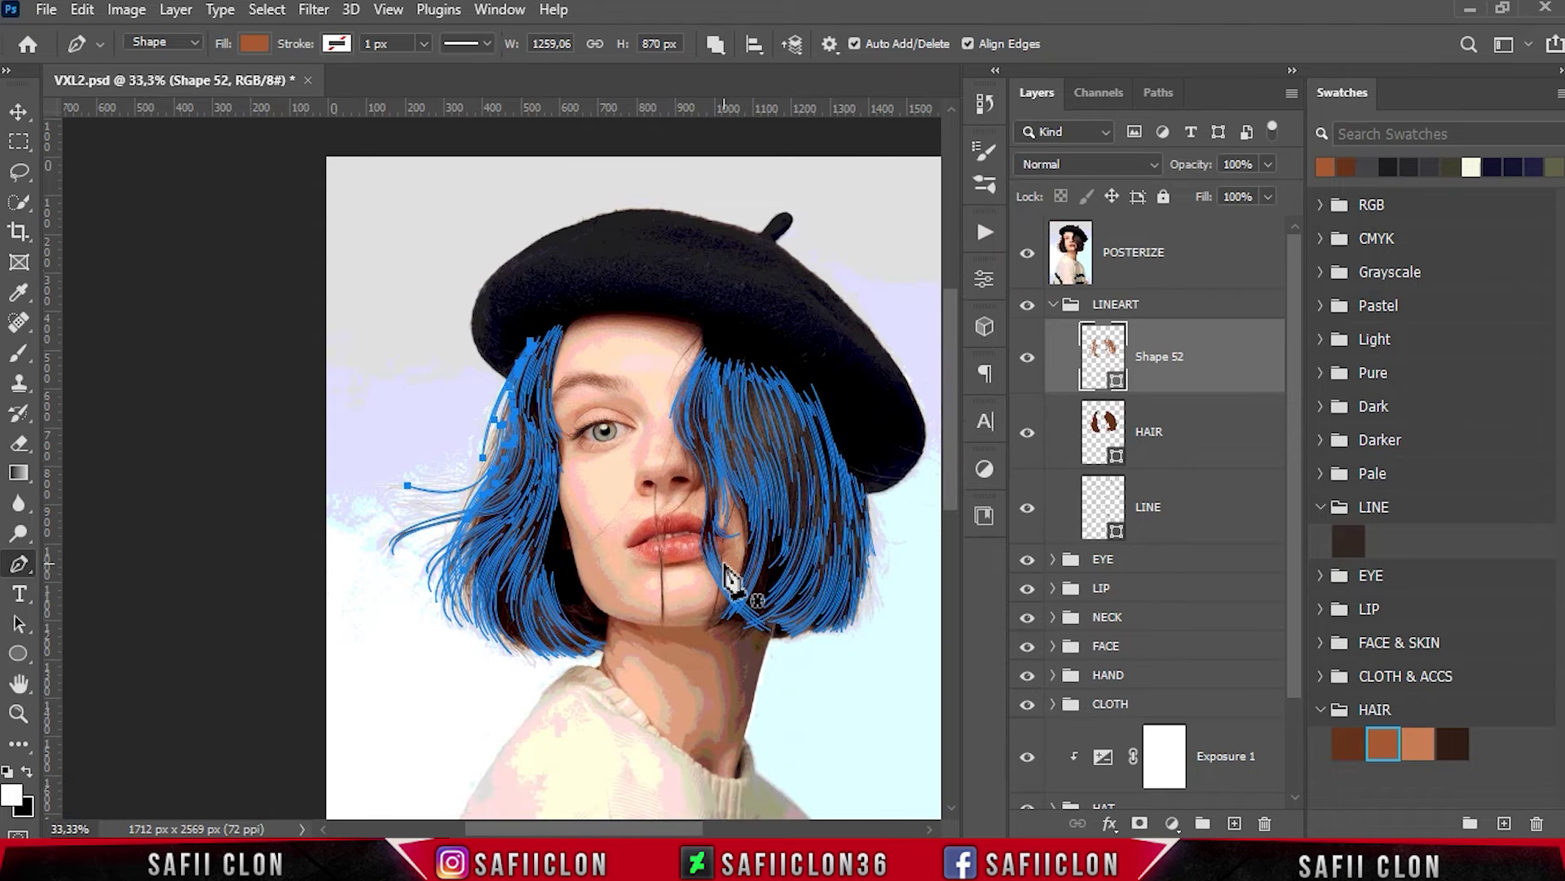
left_click_drag(624, 830, 634, 830)
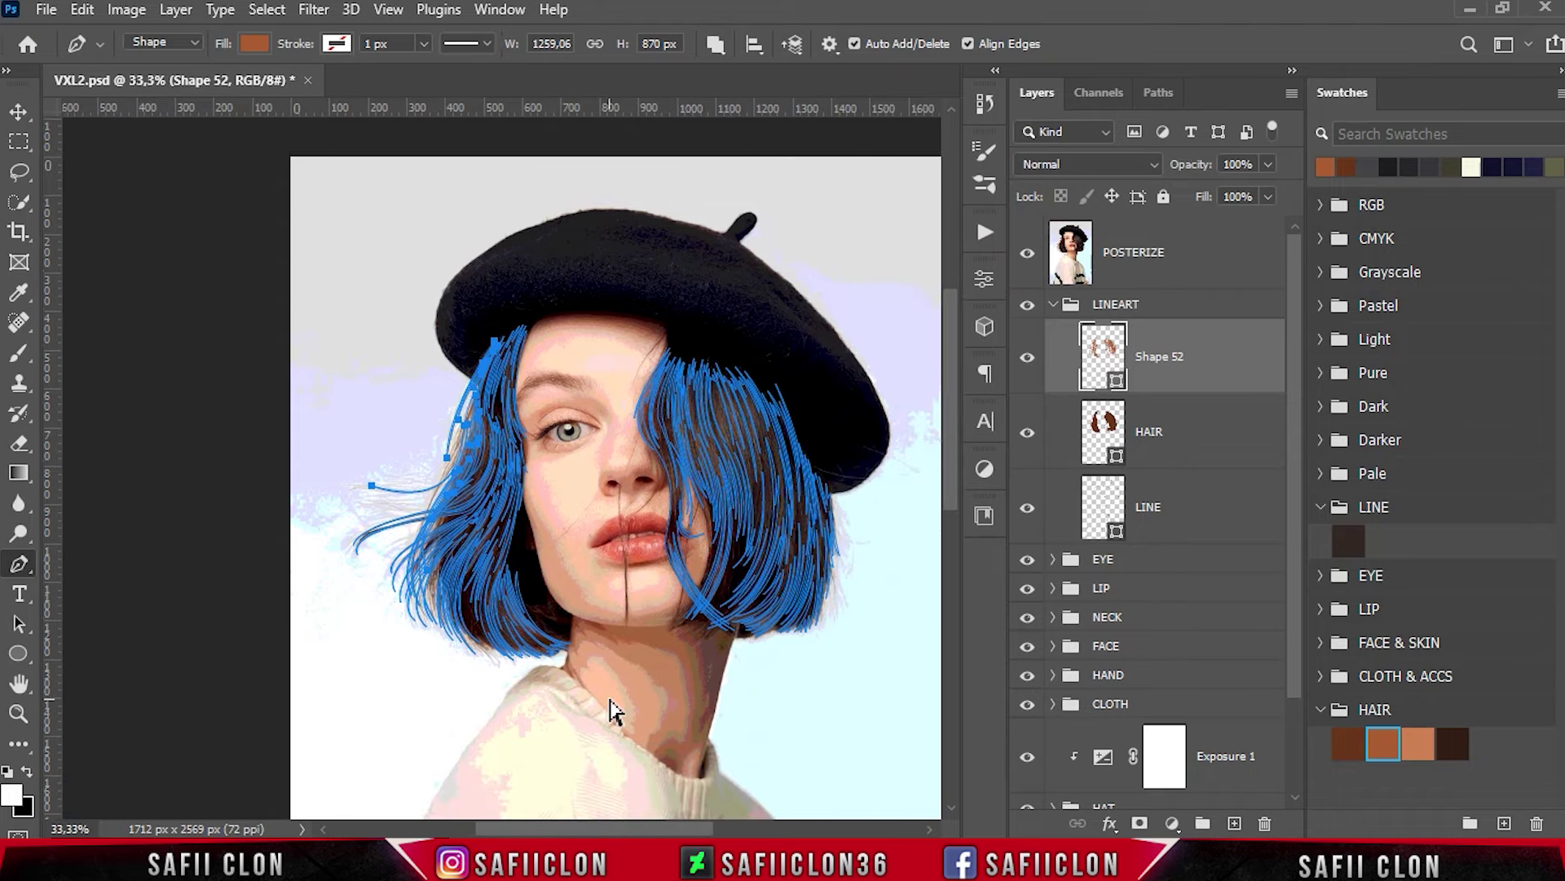
key("ctrl+plus")
key("ctrl+plus")
key("ctrl+plus")
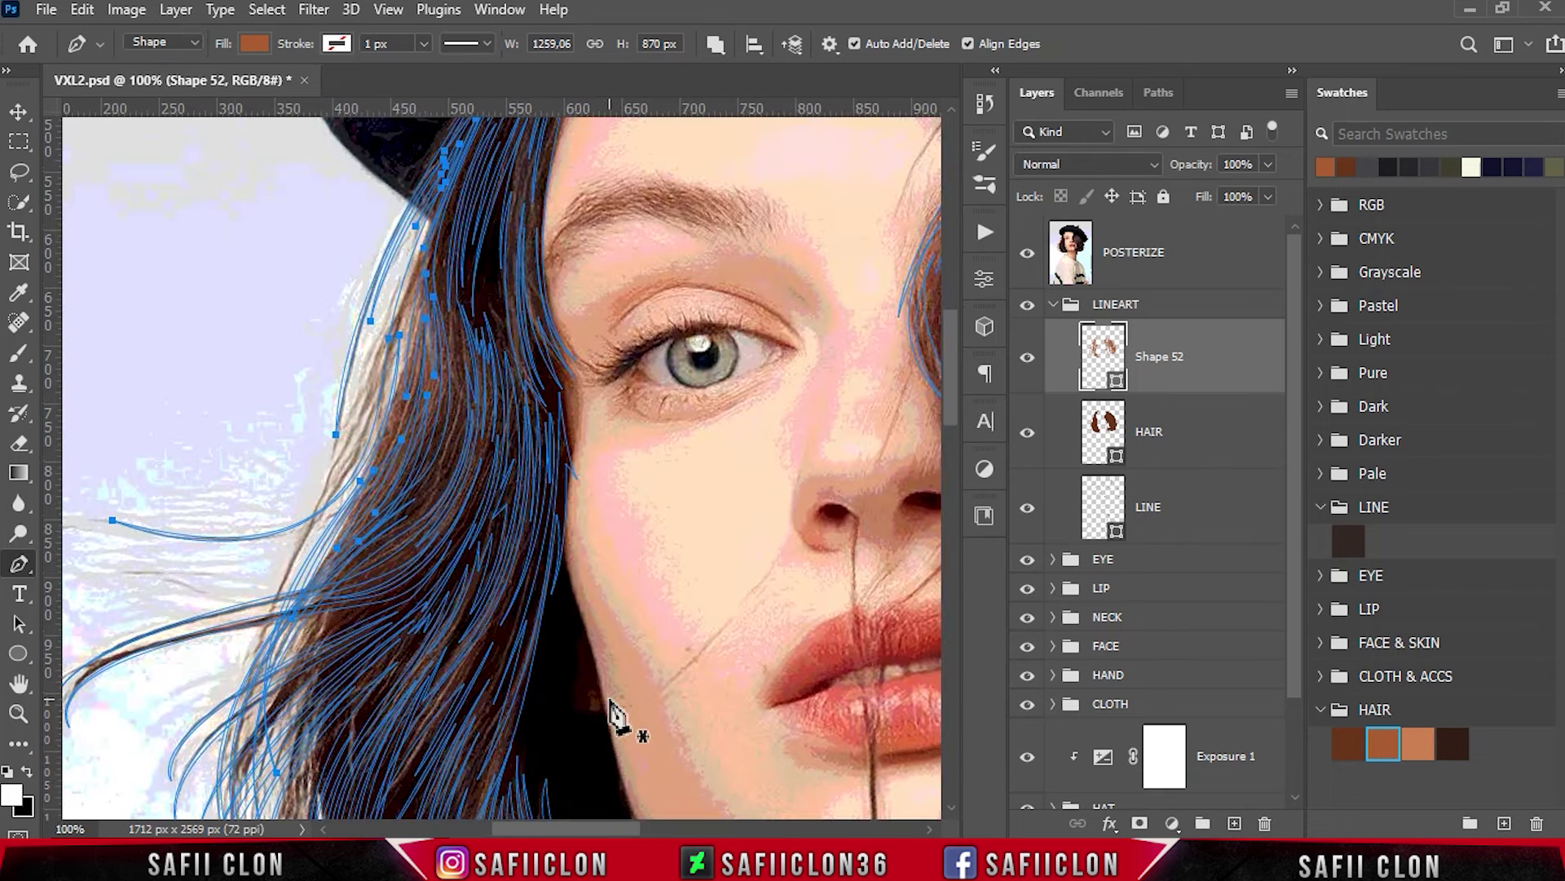
scroll(593, 607, "down", 2)
scroll(598, 593, "down", 2)
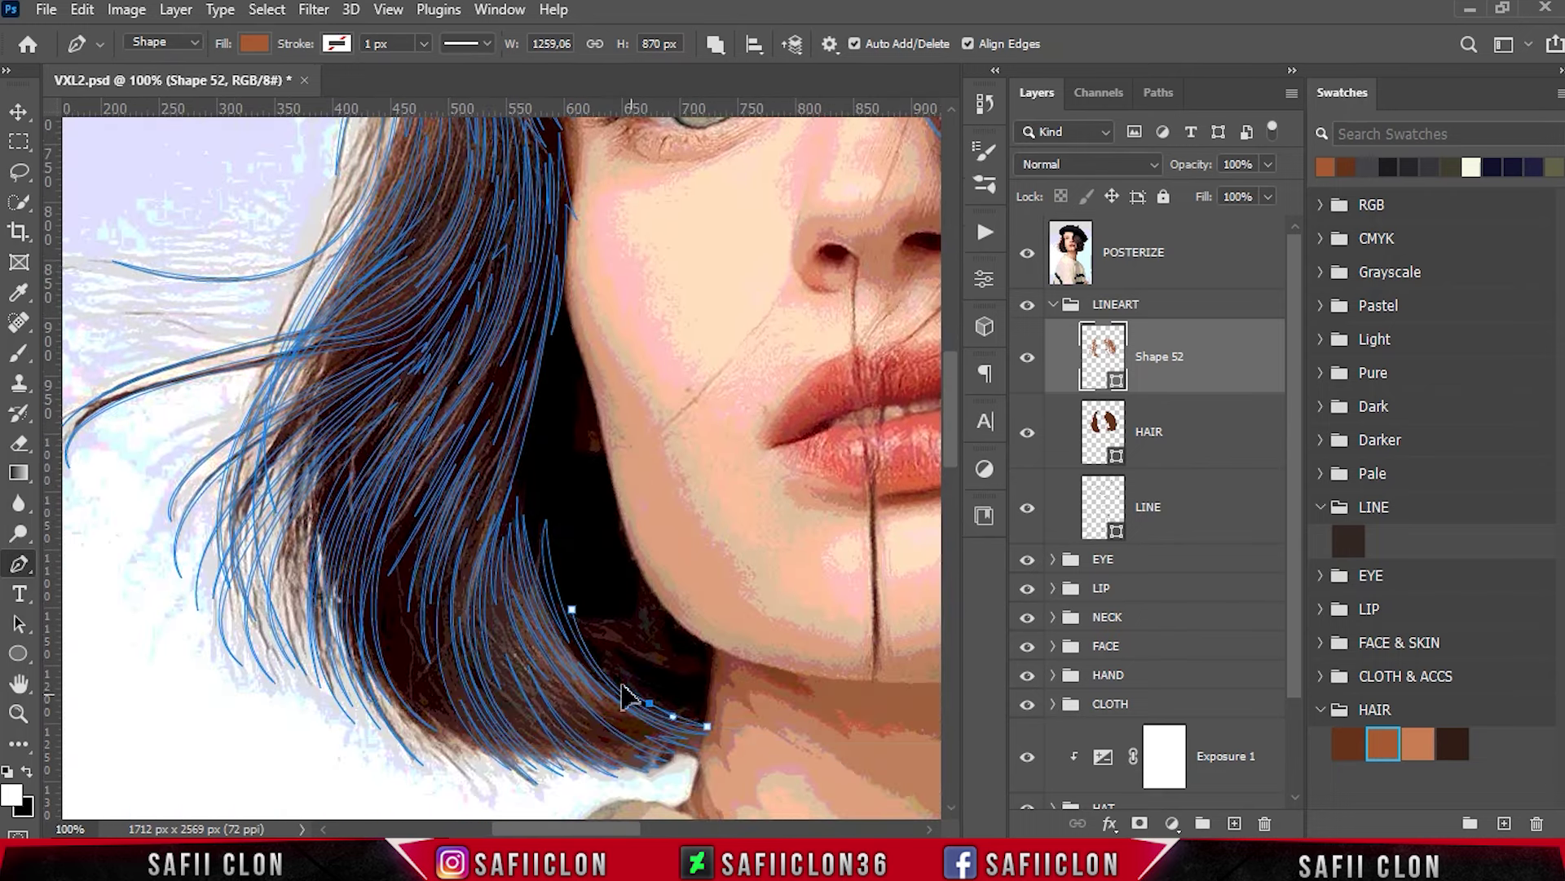
Extend the Shape 52 strand along the lower lock beside the jaw, then hide POSTERIZE.
left_click_drag(654, 706, 728, 721)
left_click_drag(610, 653, 700, 717)
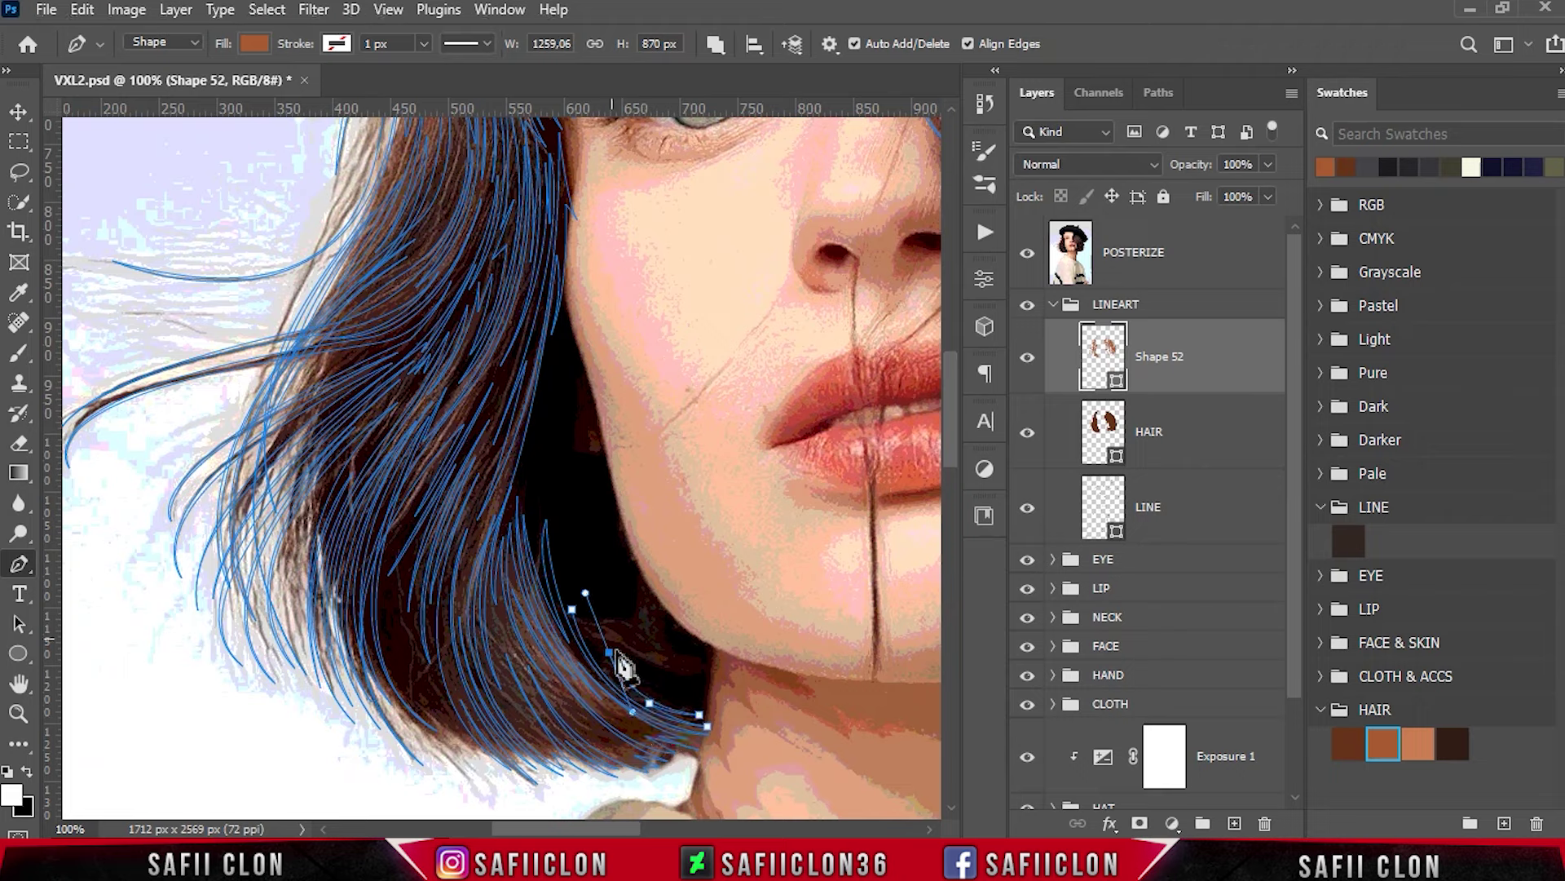
left_click_drag(575, 552, 571, 486)
left_click(595, 633)
left_click(569, 571)
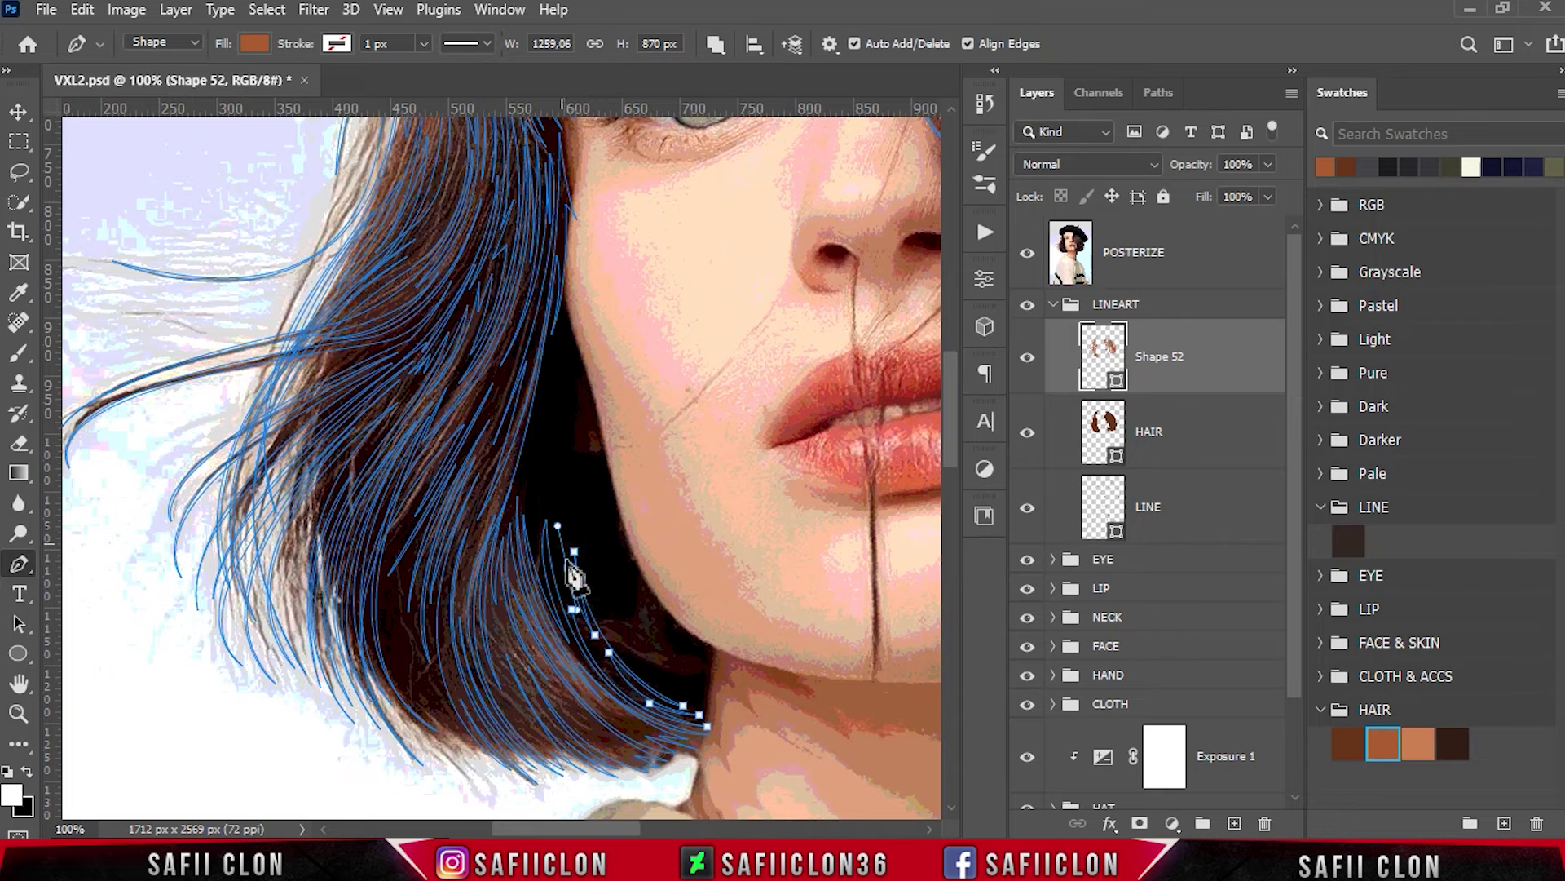
left_click(571, 601)
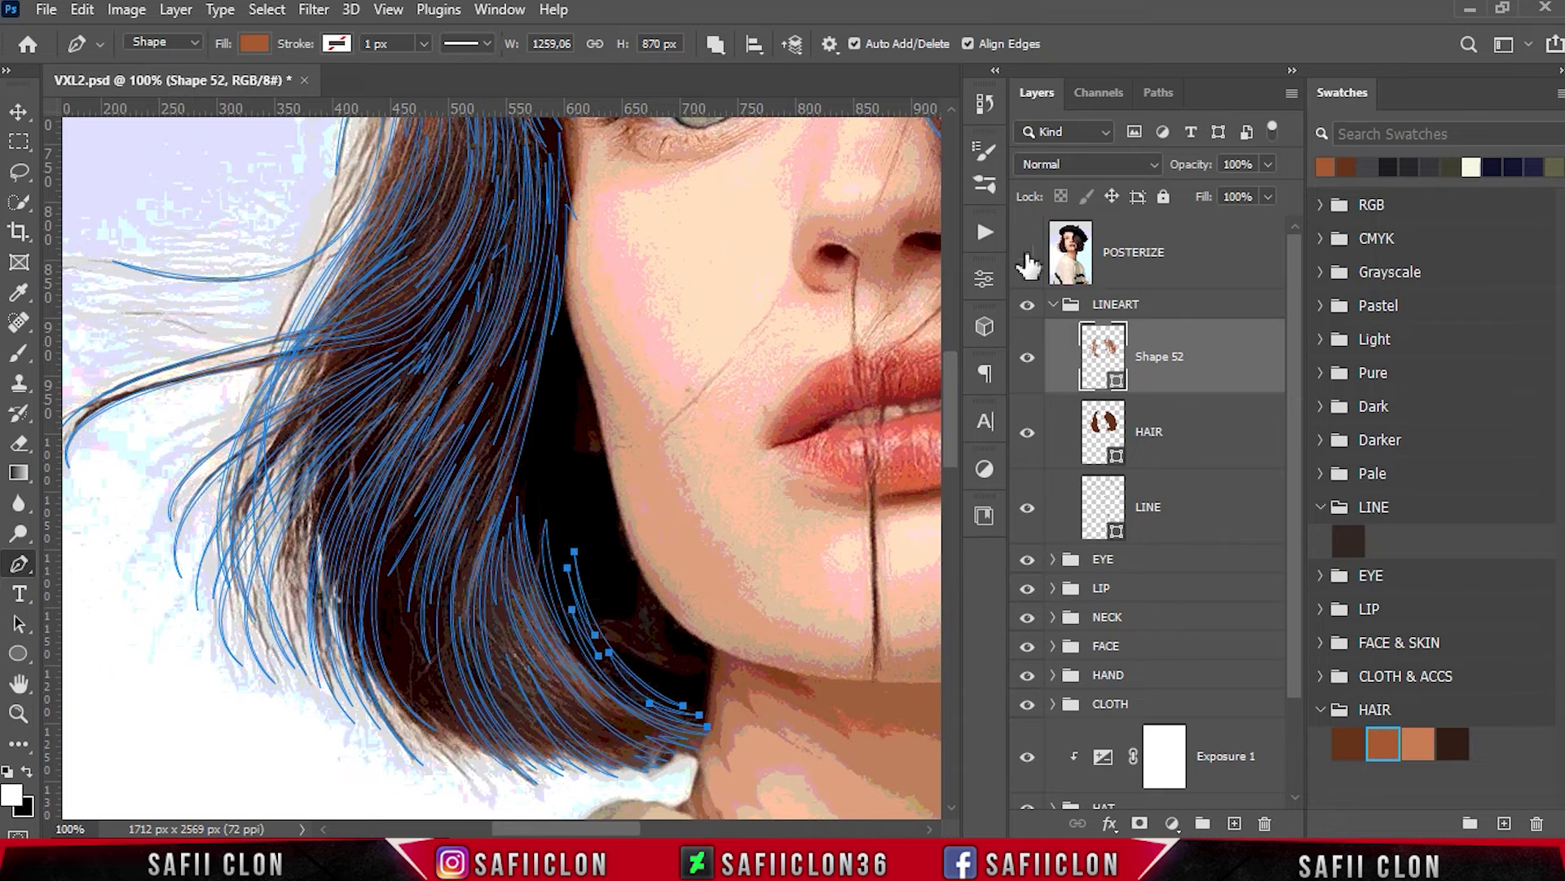
left_click(1027, 251)
key("ctrl+minus")
Recolour the HAIR base fill to very dark brown 301d16.
key("ctrl+minus")
key("ctrl+minus")
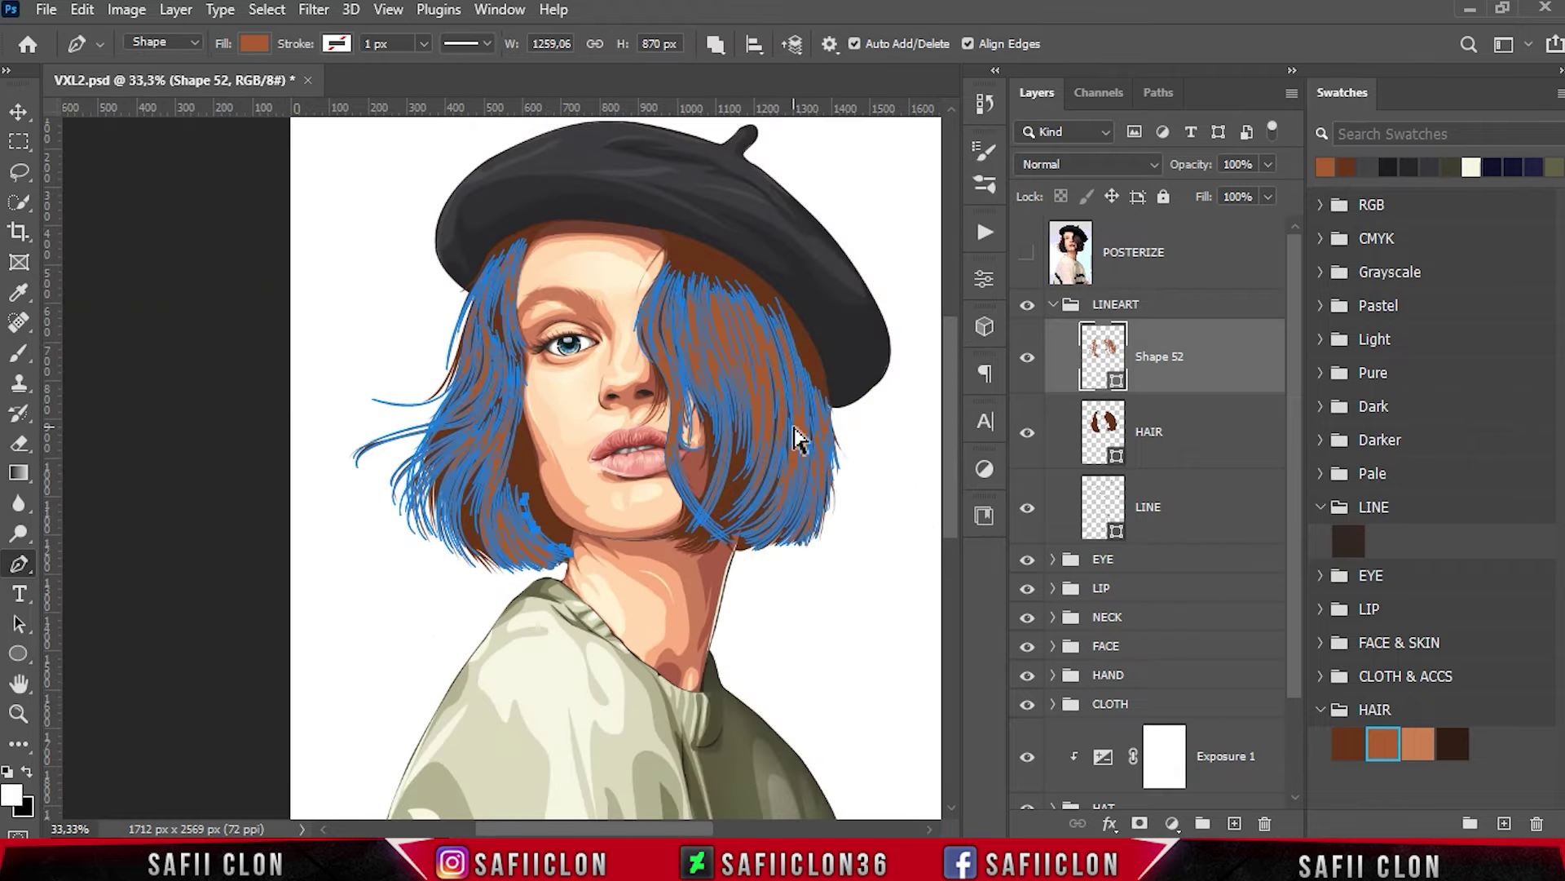
key("Escape")
key("ctrl+minus")
key("ctrl+minus")
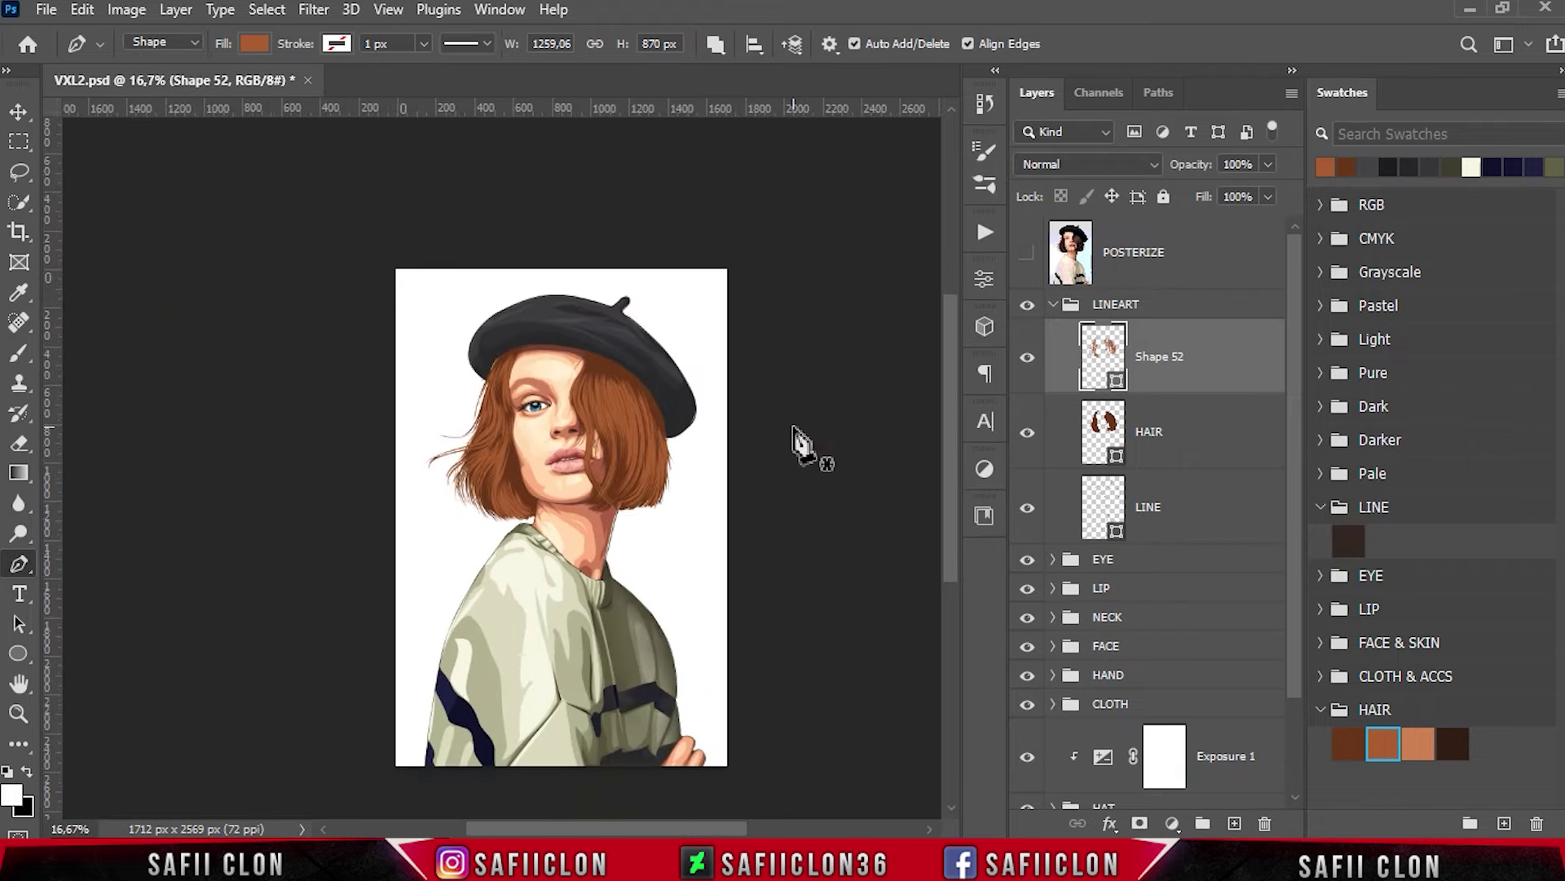
key("ctrl+plus")
key("ctrl+plus")
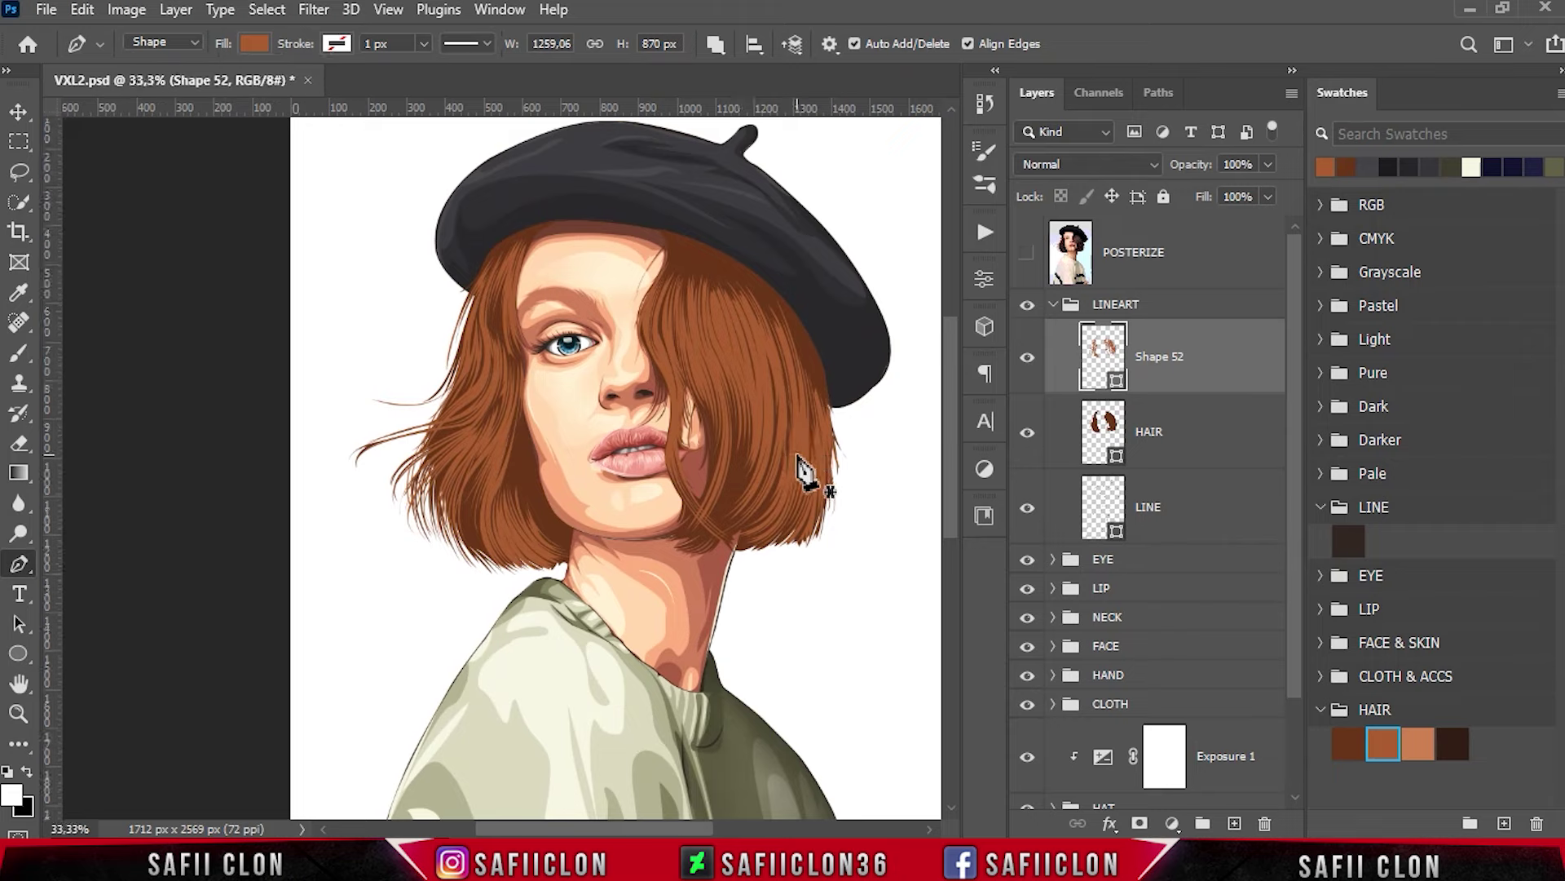
double_click(1114, 457)
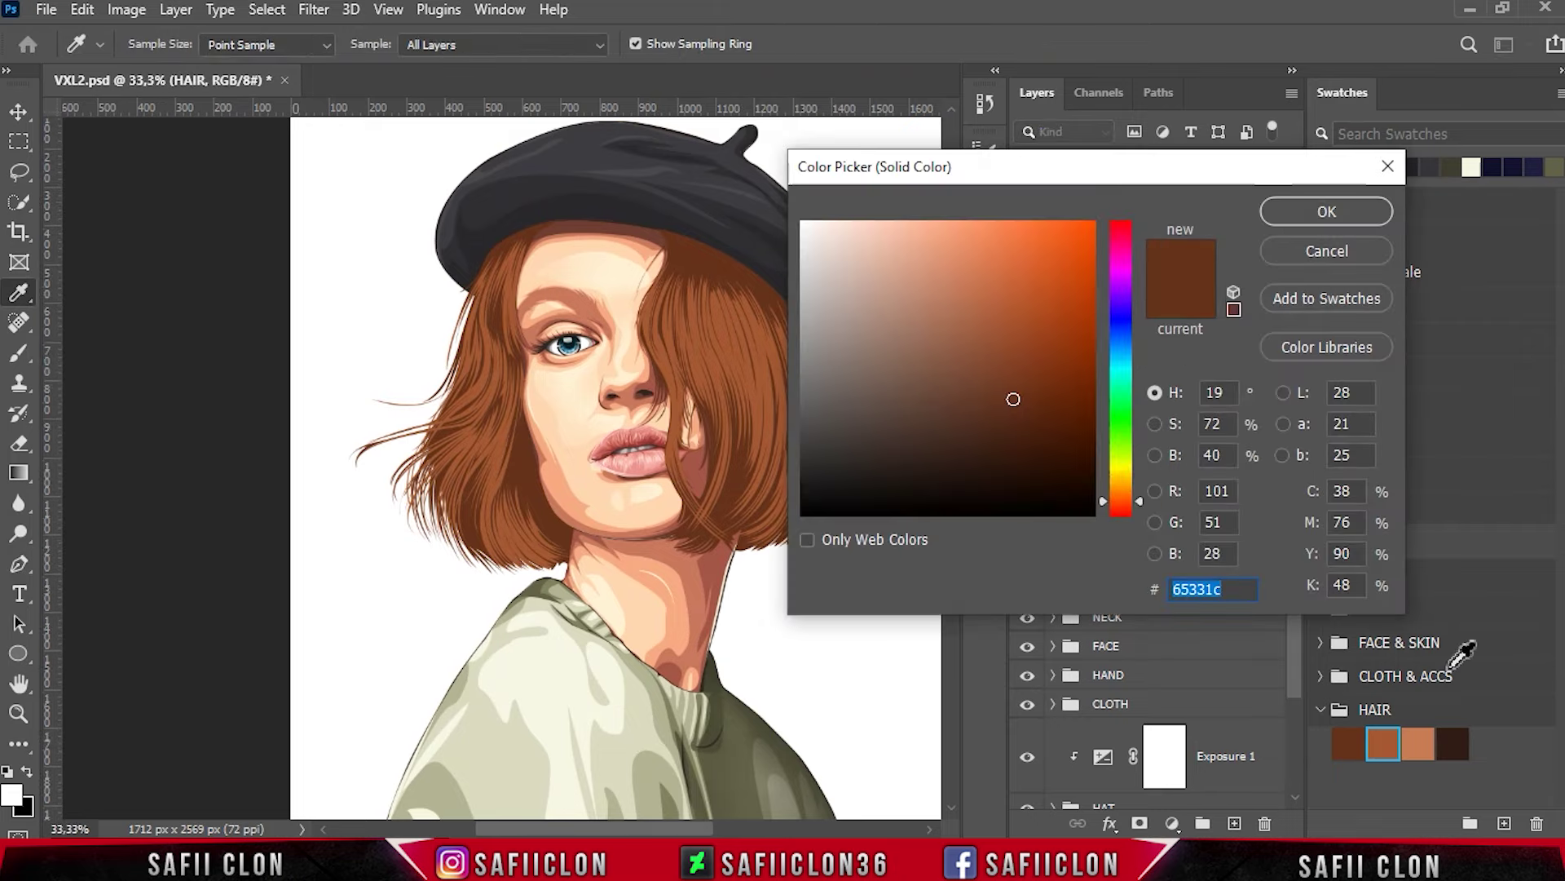
left_click(1455, 744)
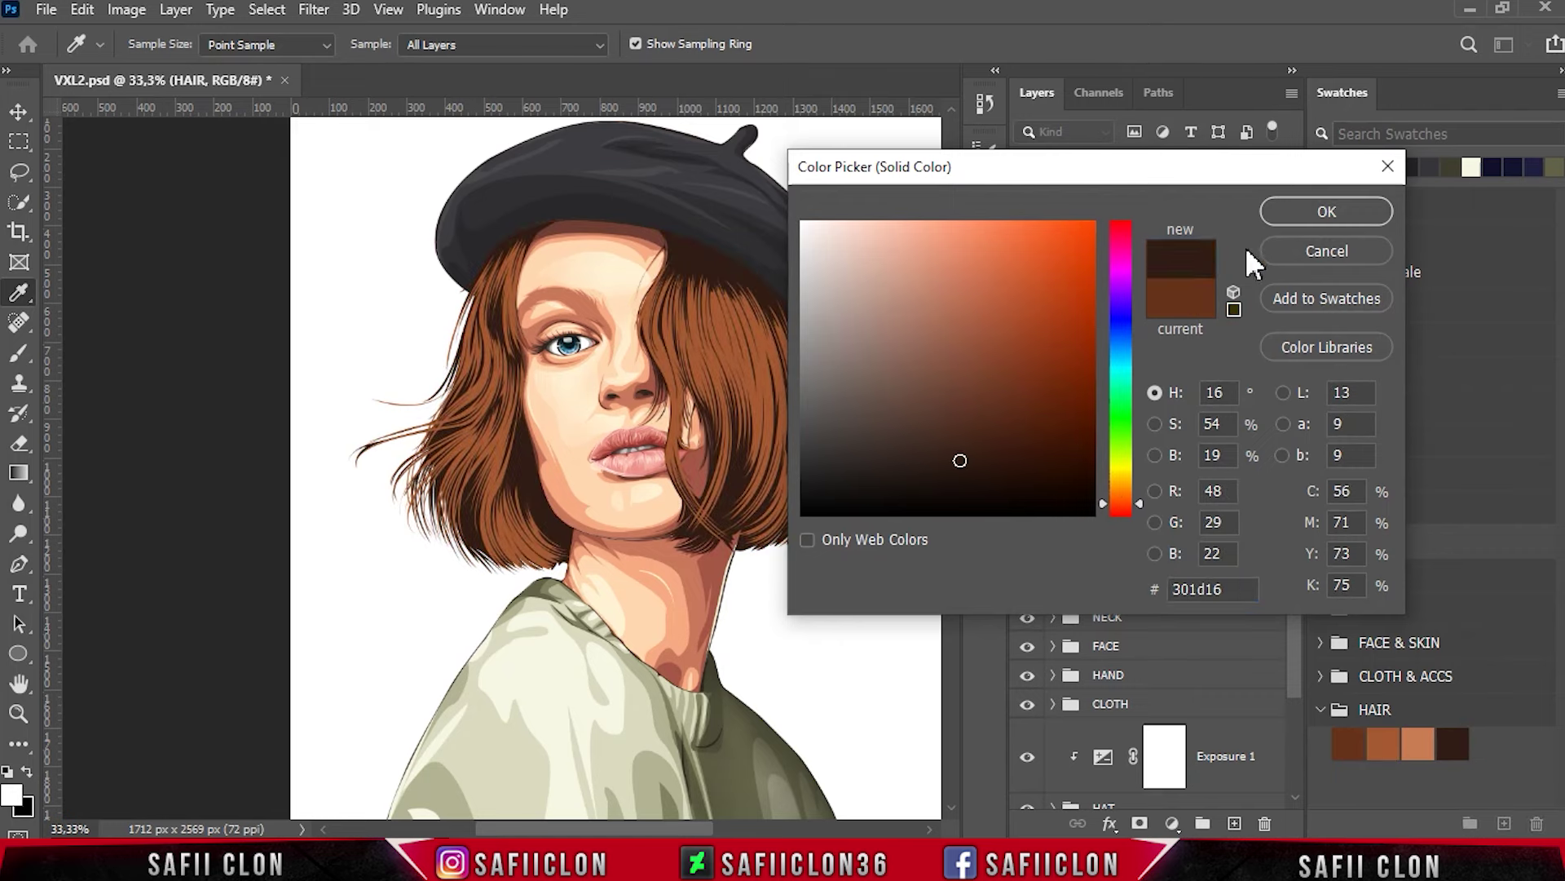
left_click(1293, 211)
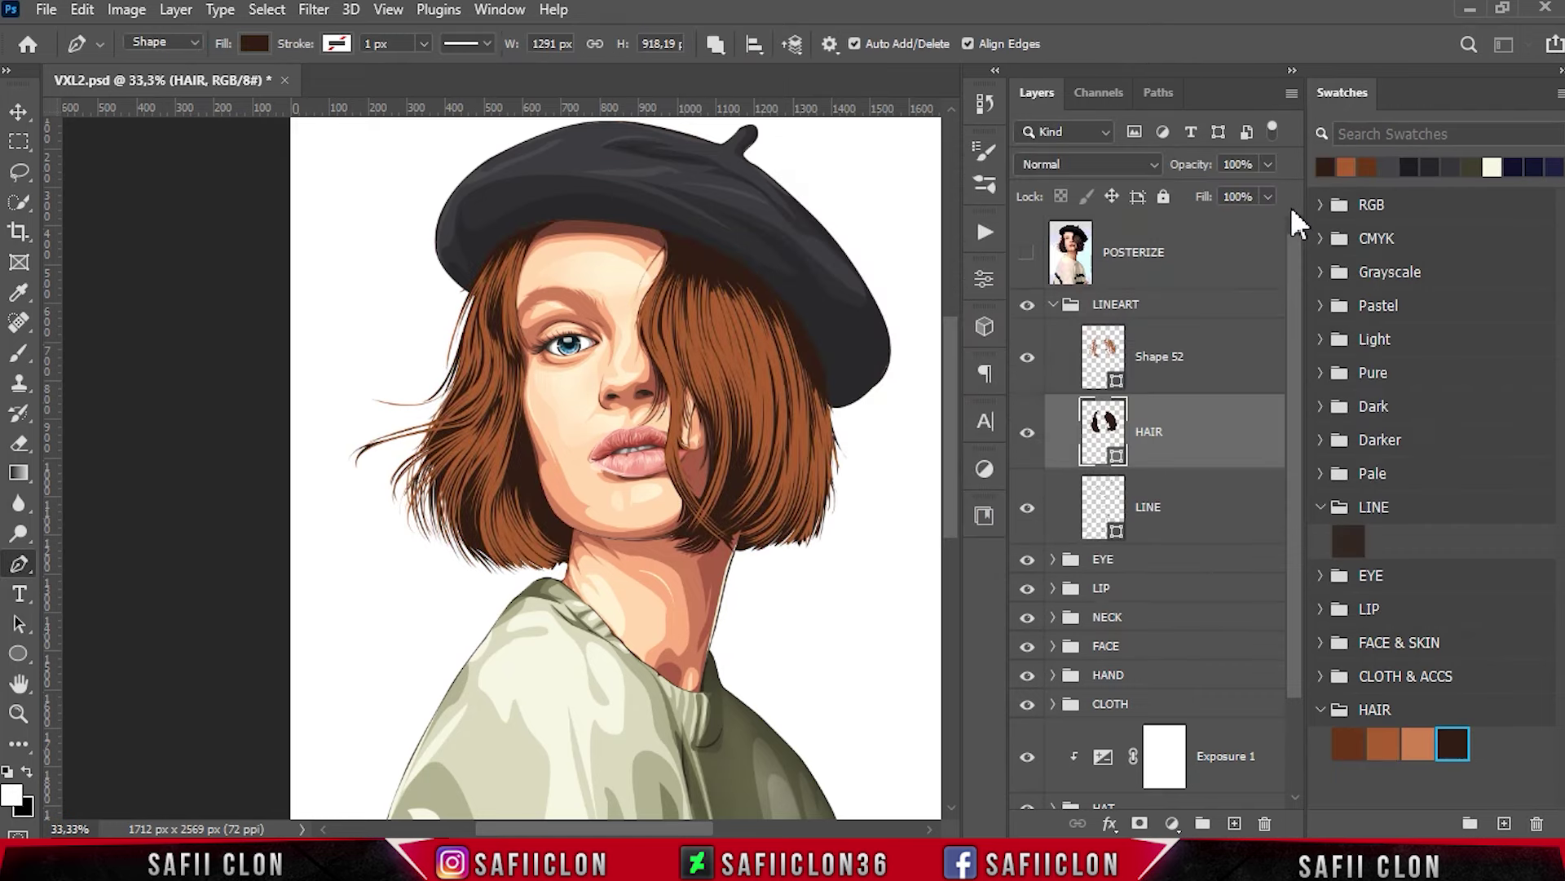
Recolour the Shape 52 strand lines to brown 65331c and add a new empty layer.
left_click(1221, 373)
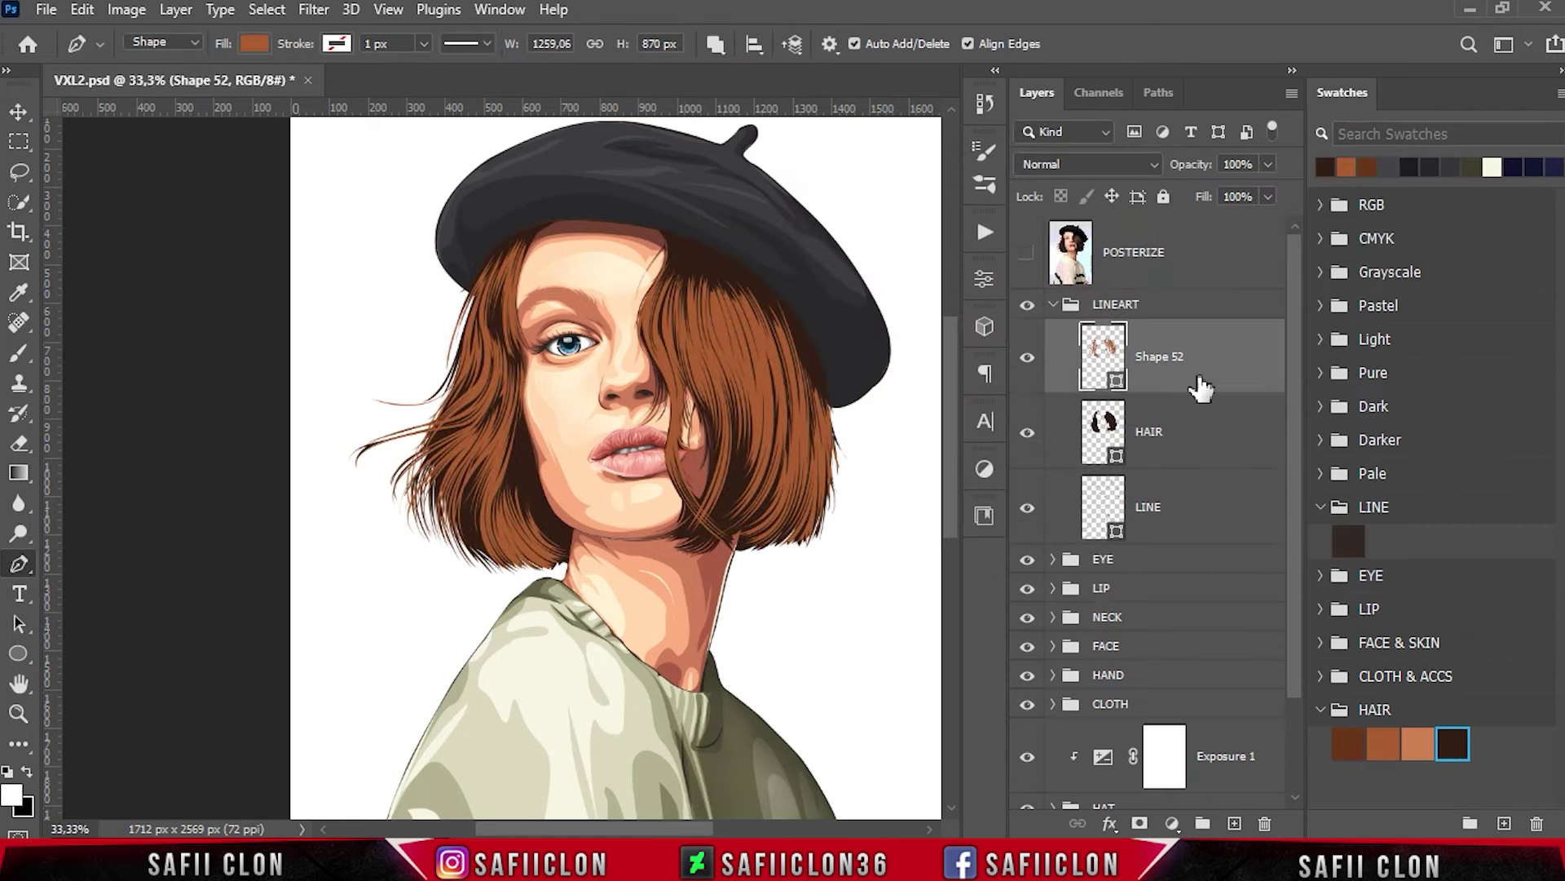
double_click(1116, 379)
left_click(1356, 737)
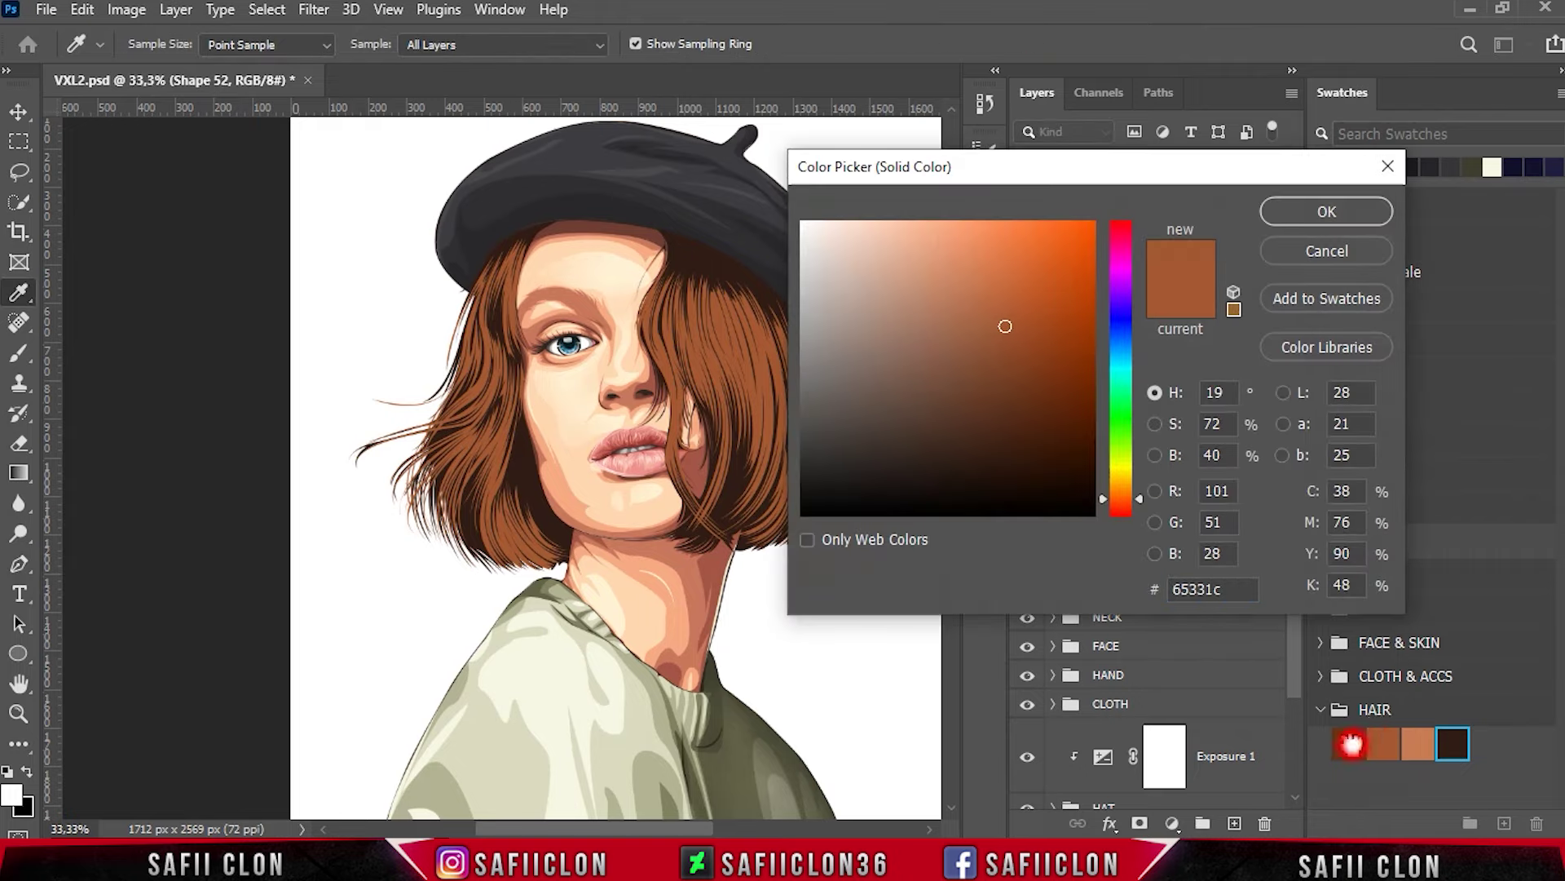
left_click(1326, 211)
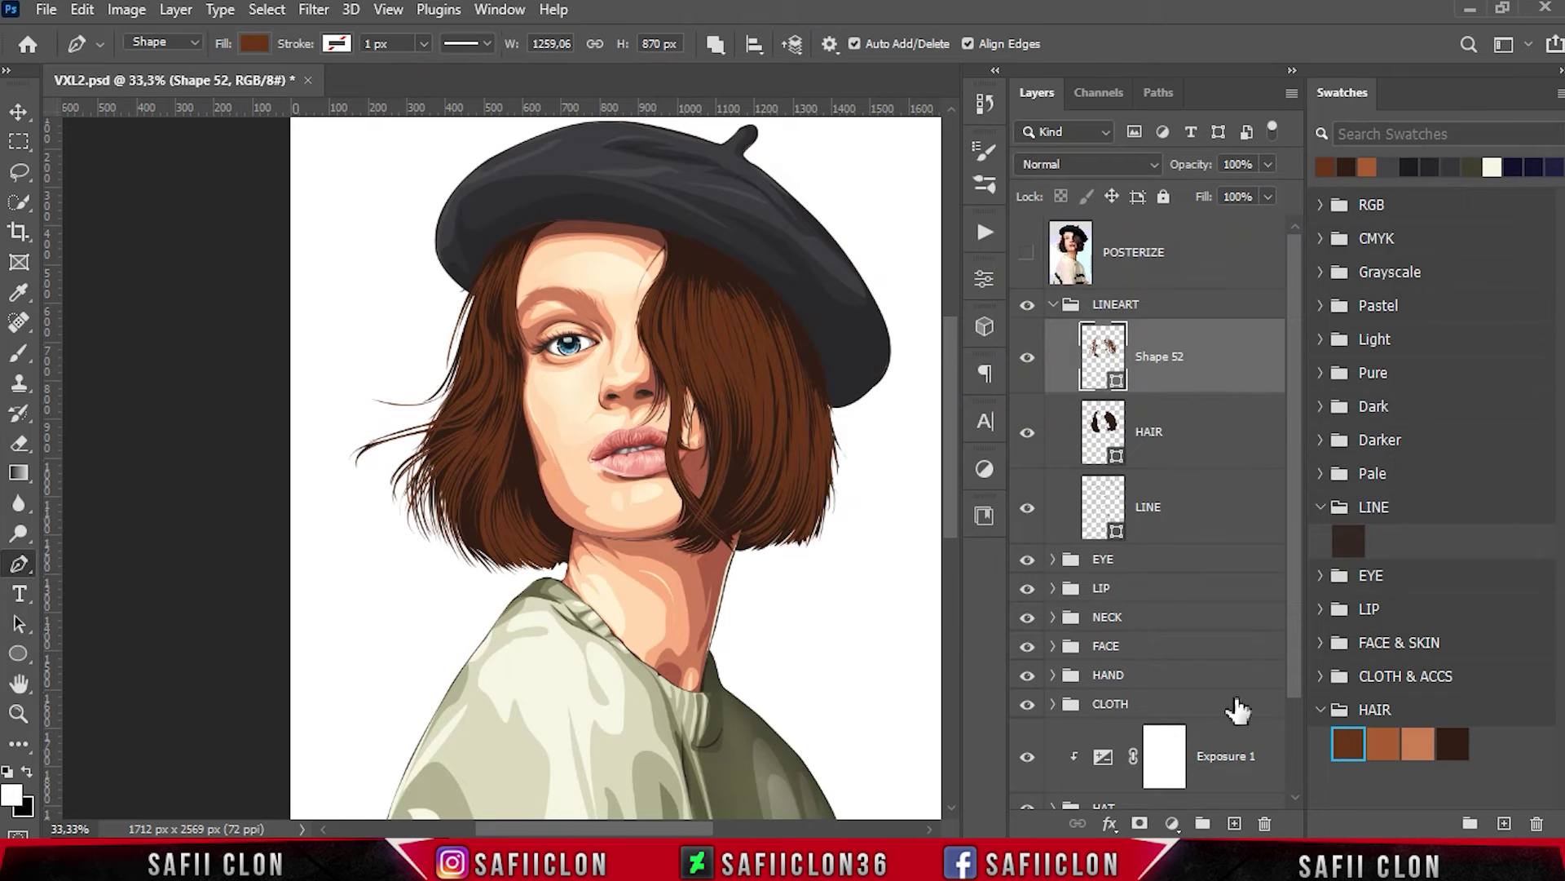
left_click(1235, 823)
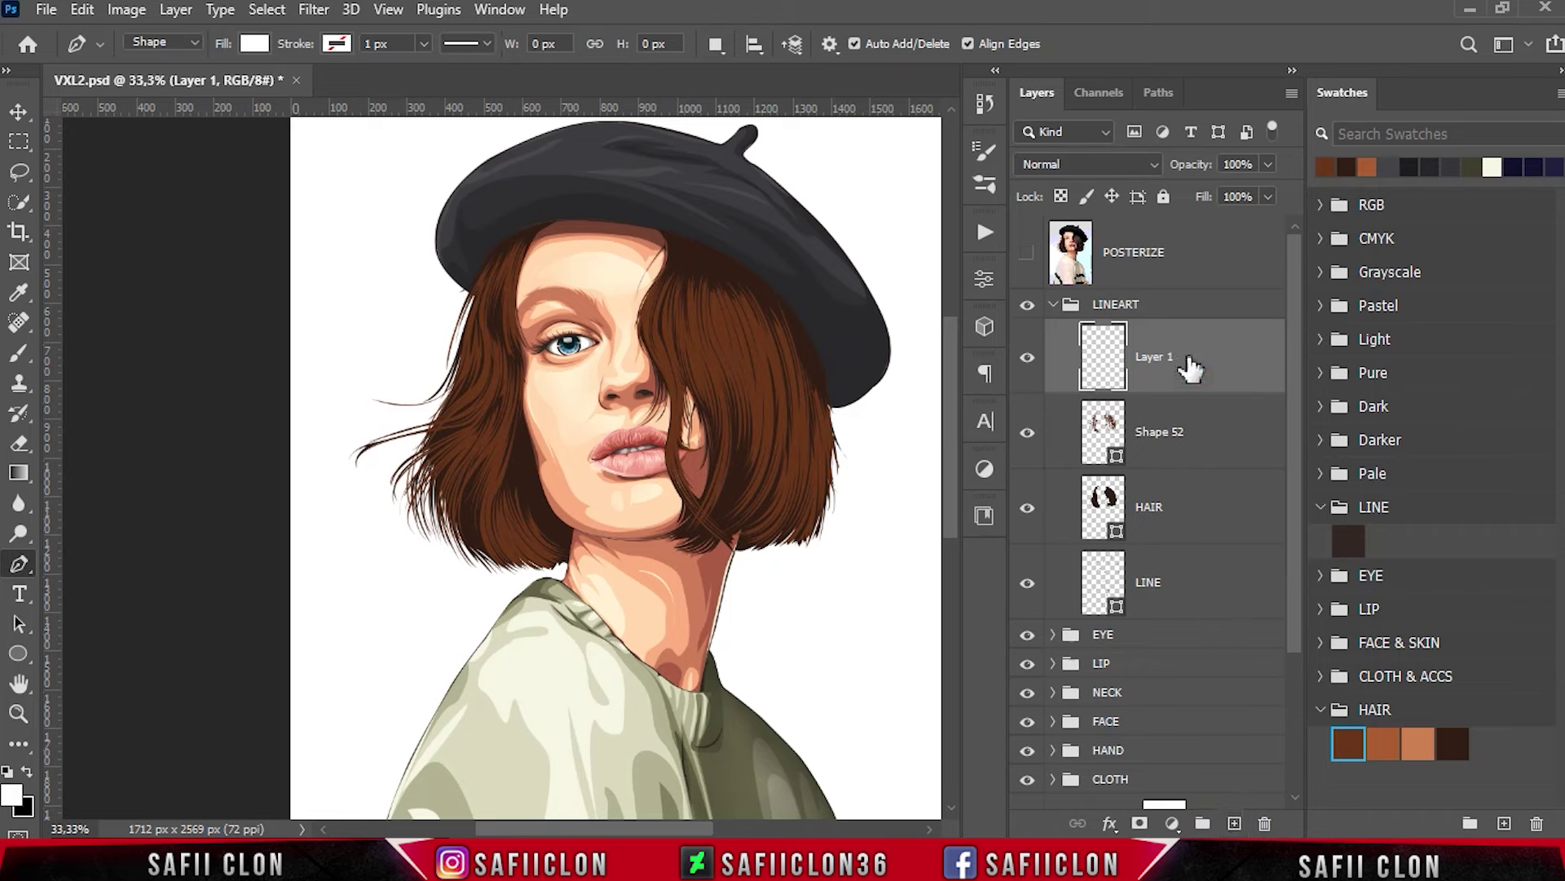
Set the standard Pen tool to Path mode with the Combine Shapes path operation.
right_click(36, 575)
left_click(76, 554)
left_click(175, 37)
left_click(155, 79)
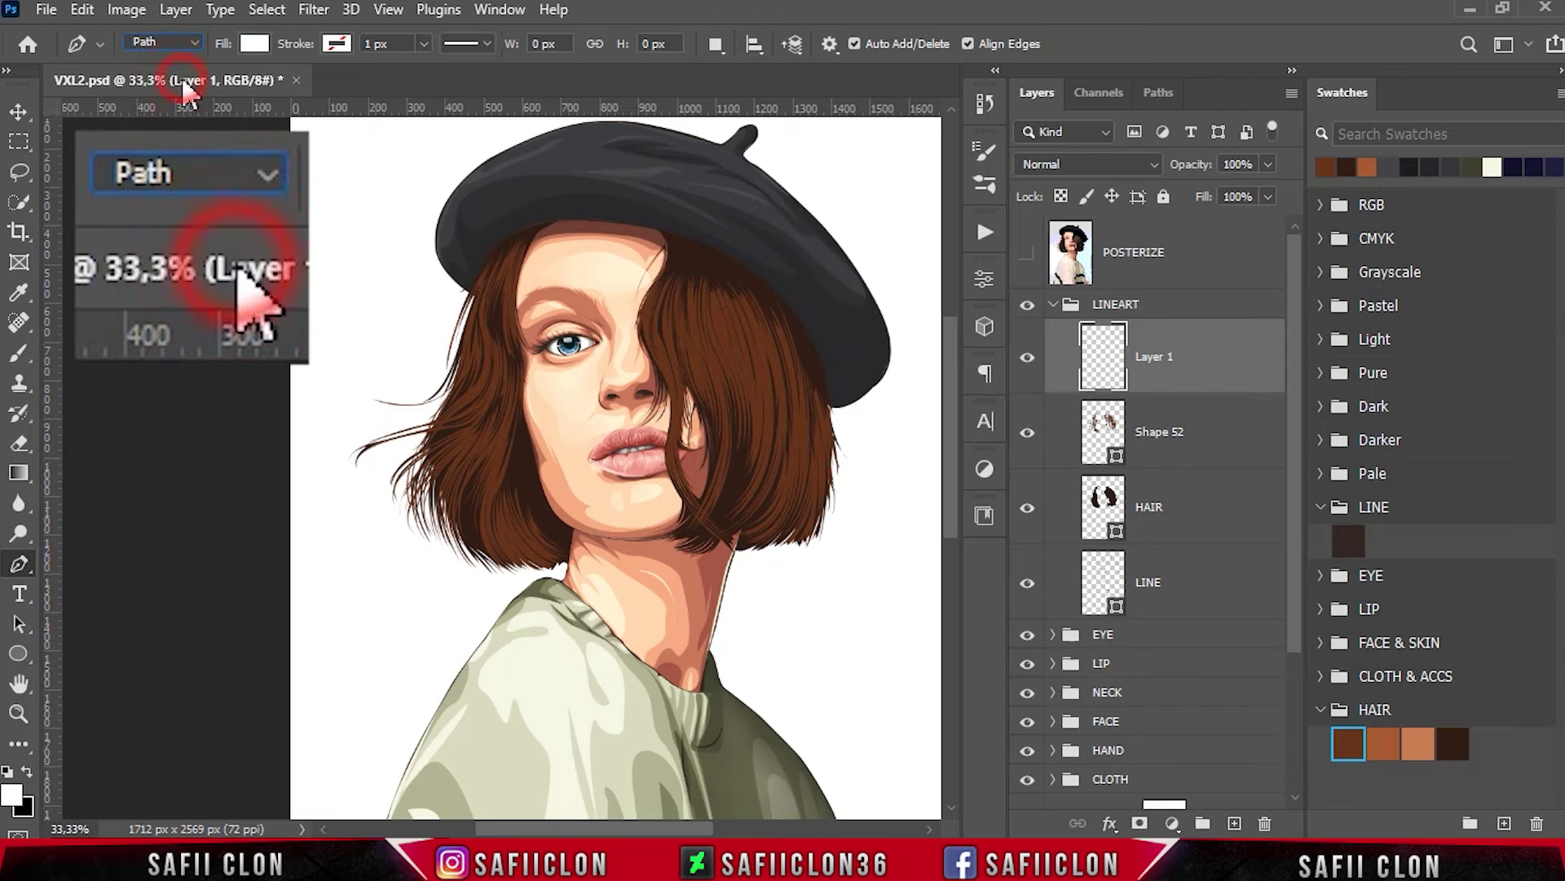
left_click(486, 45)
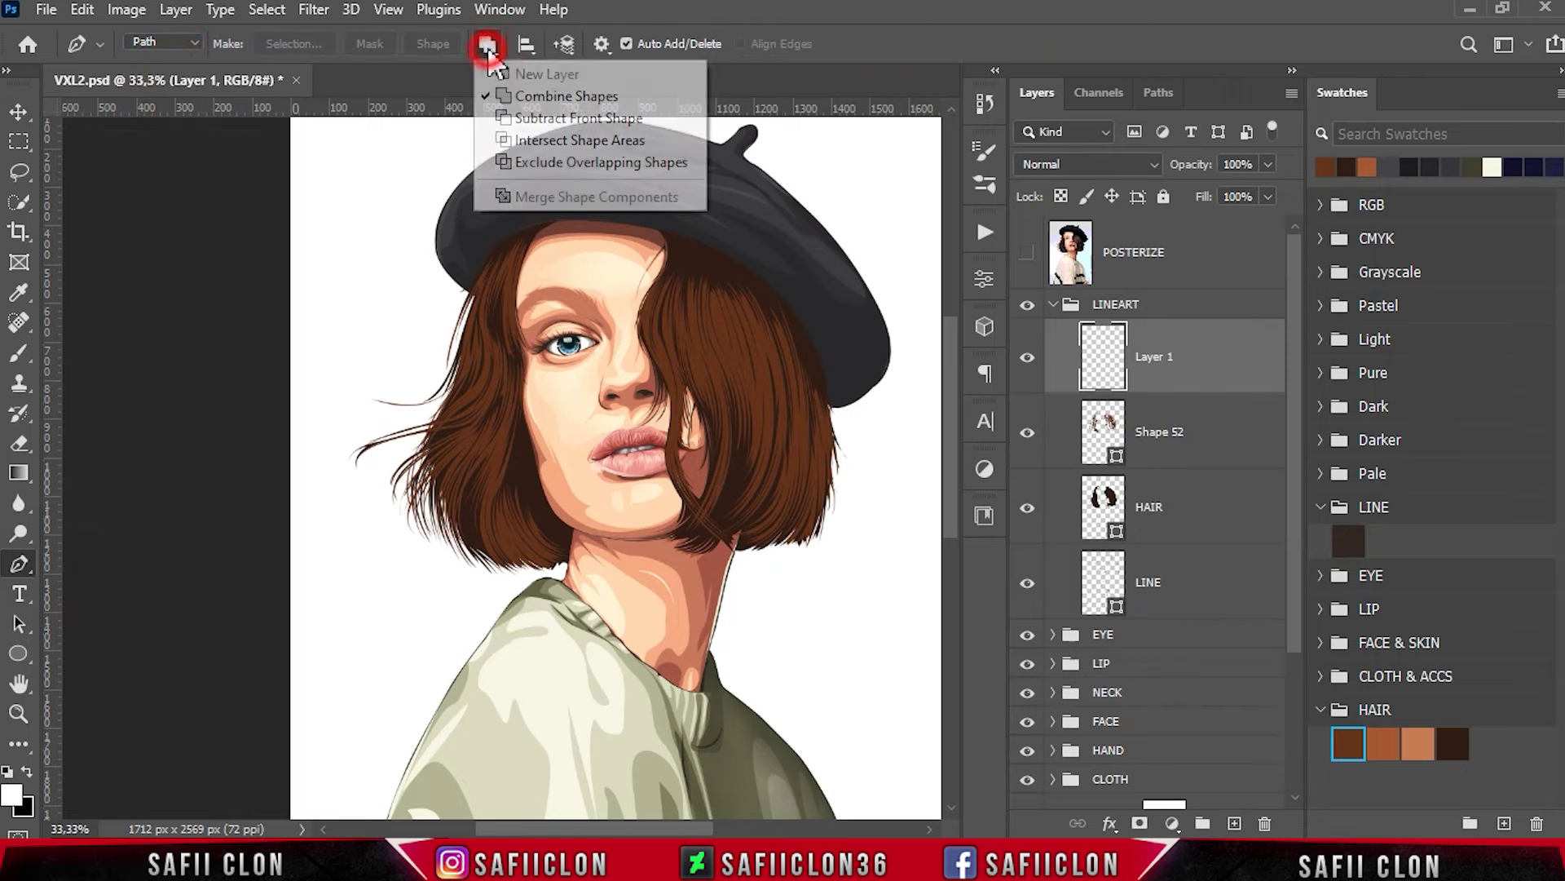
left_click(531, 95)
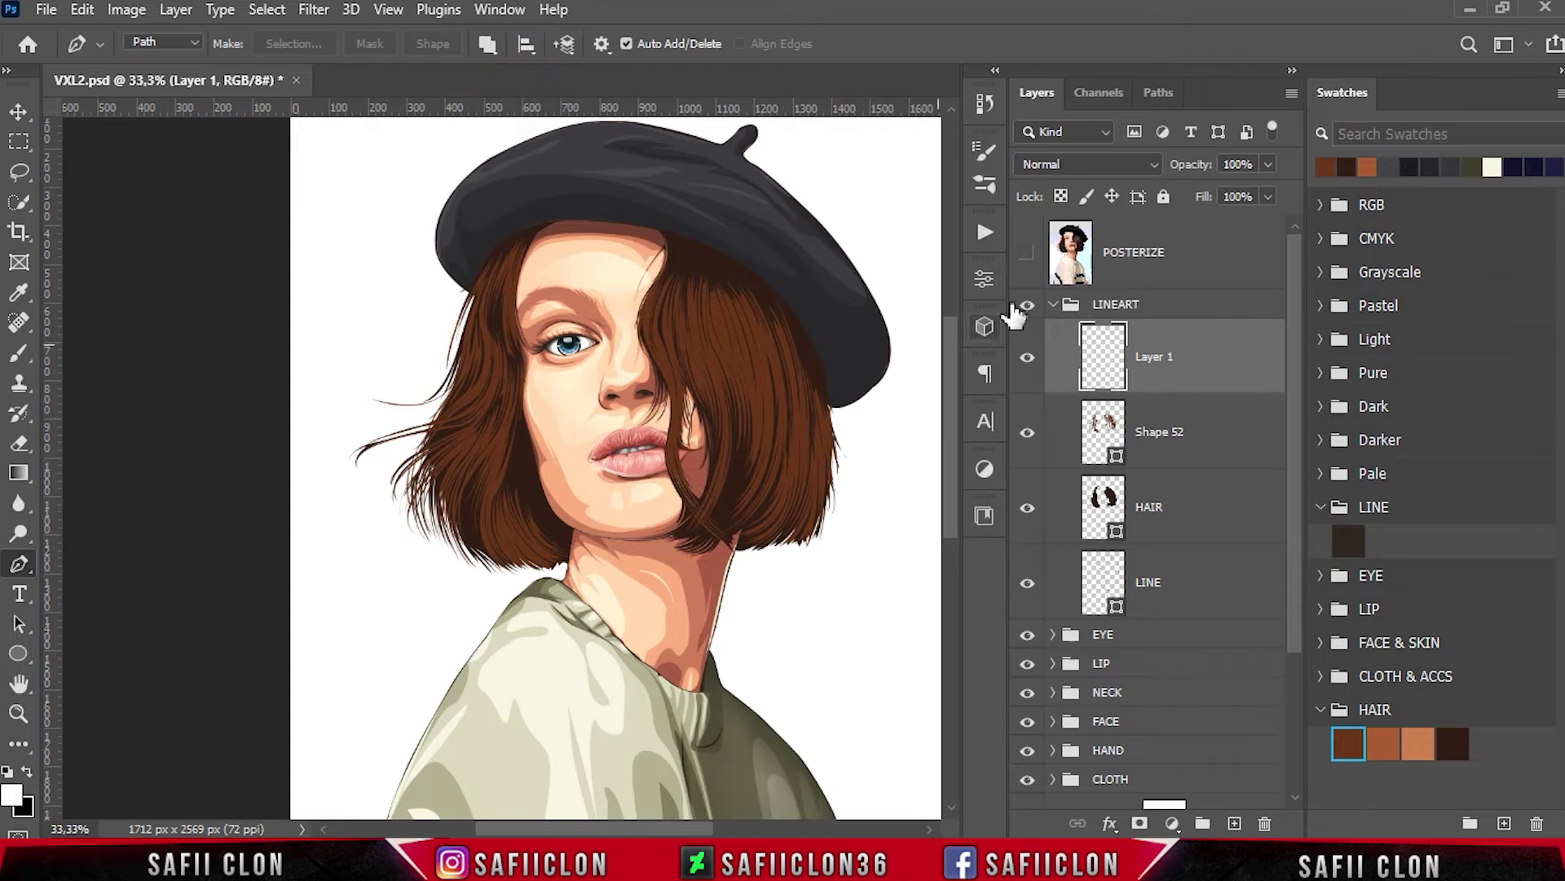
Show the POSTERIZE reference and trace the first curved strand down from the hat brim.
left_click(1028, 258)
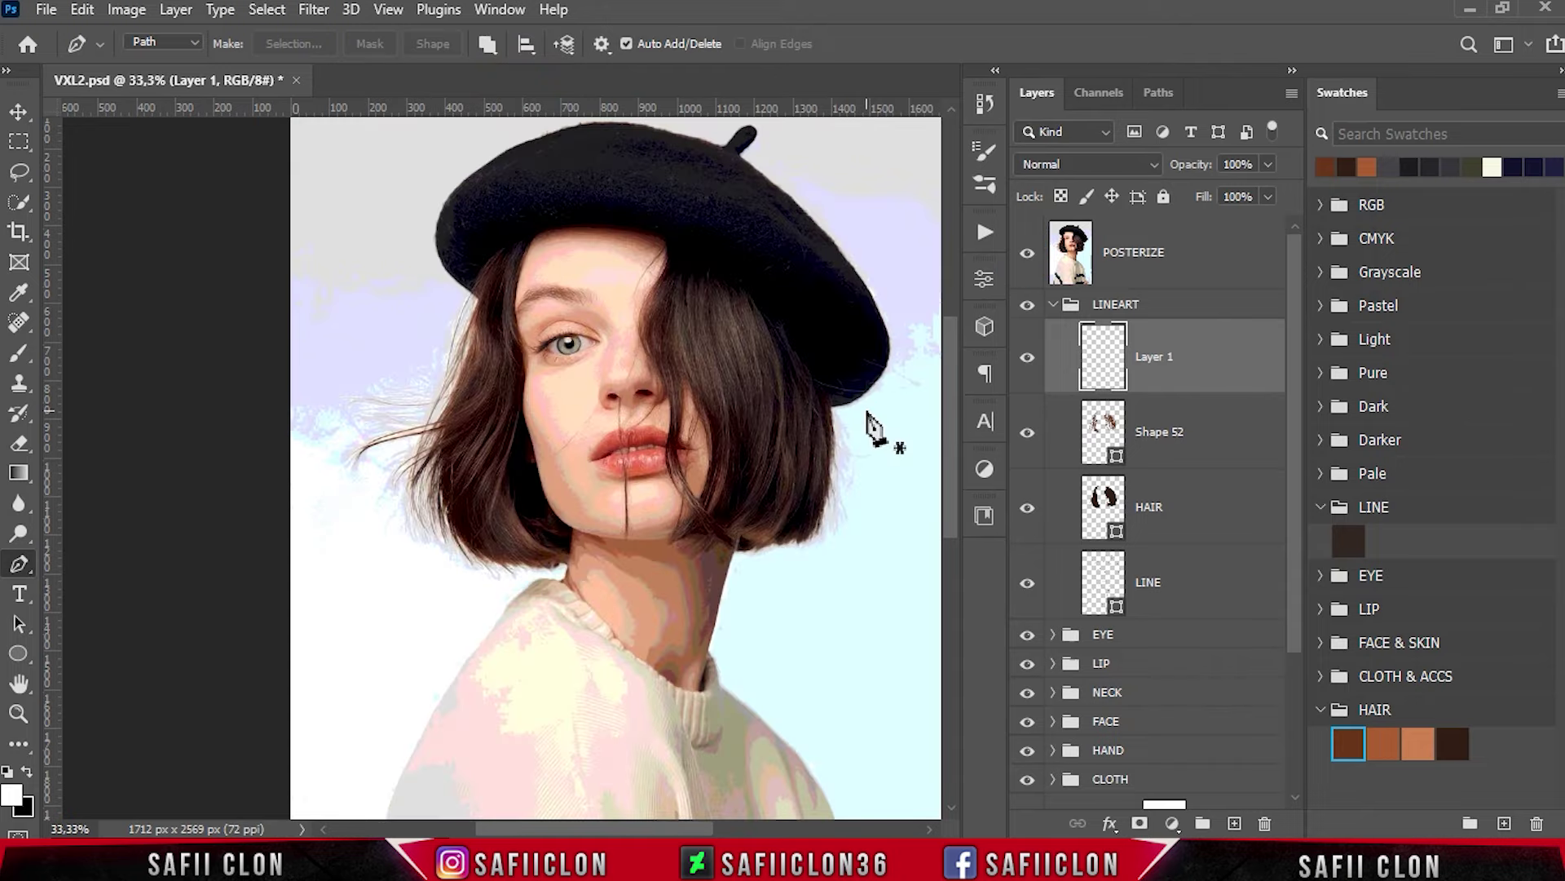
scroll(870, 424, "up", 1)
scroll(847, 480, "up", 2)
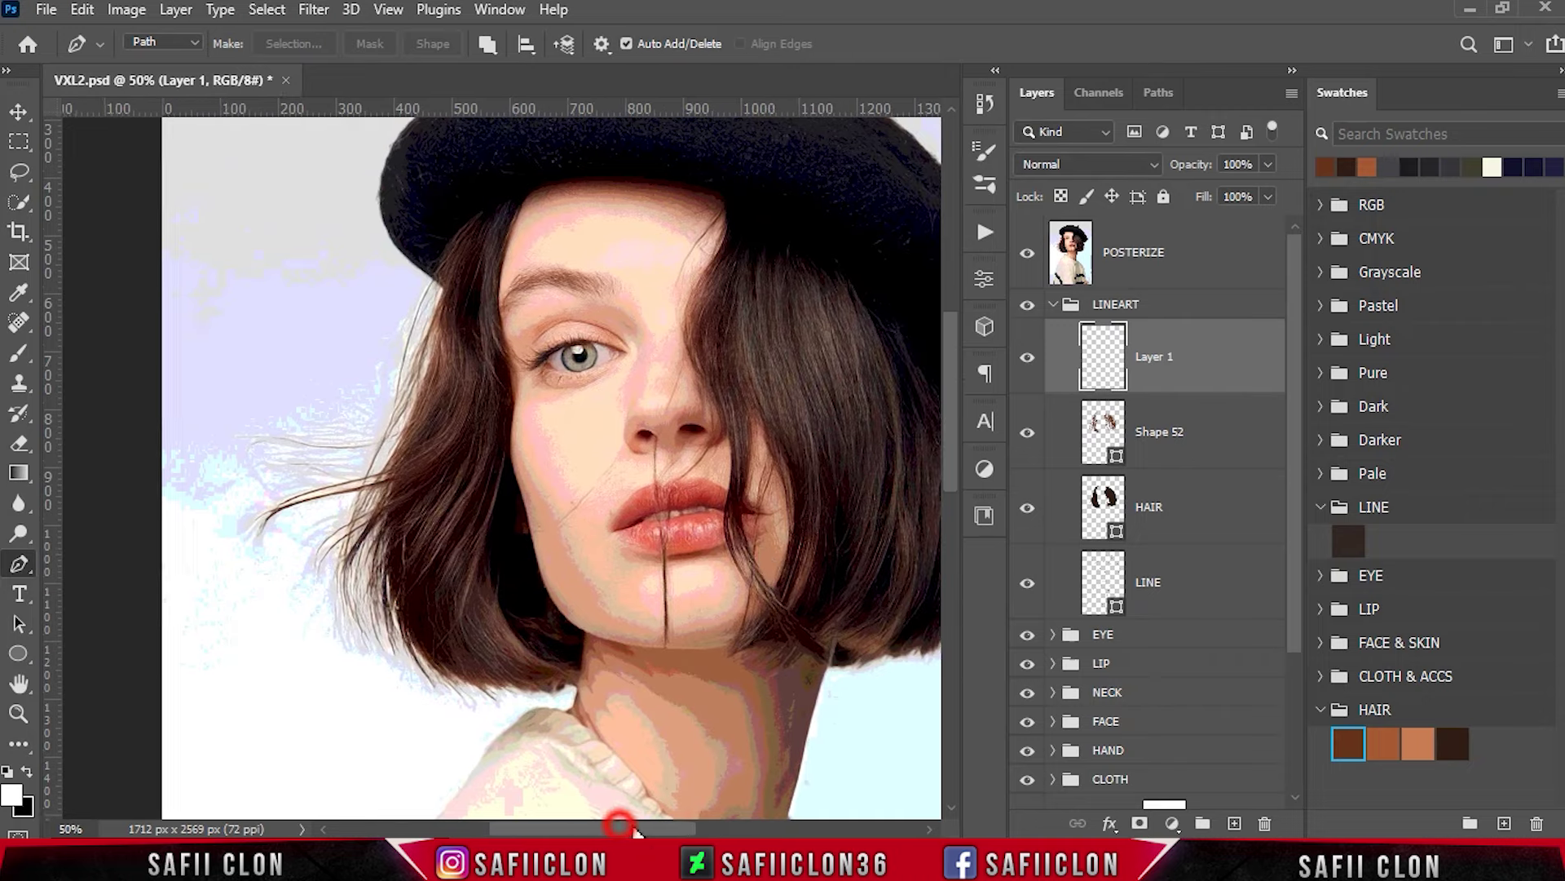
scroll(653, 407, "right", 3)
left_click(625, 253)
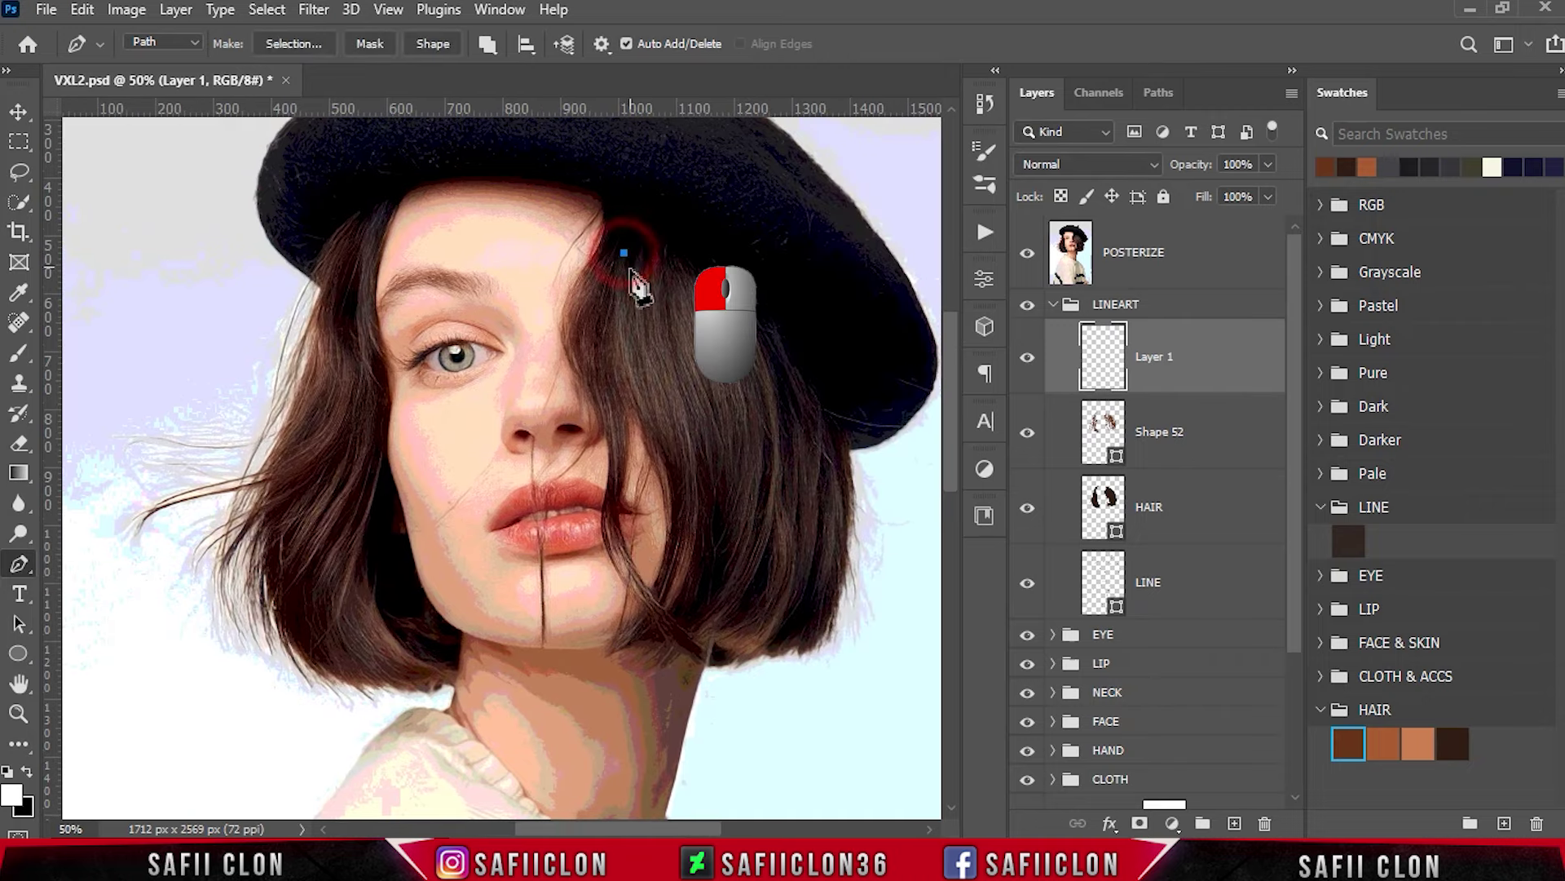
left_click_drag(668, 450, 746, 525)
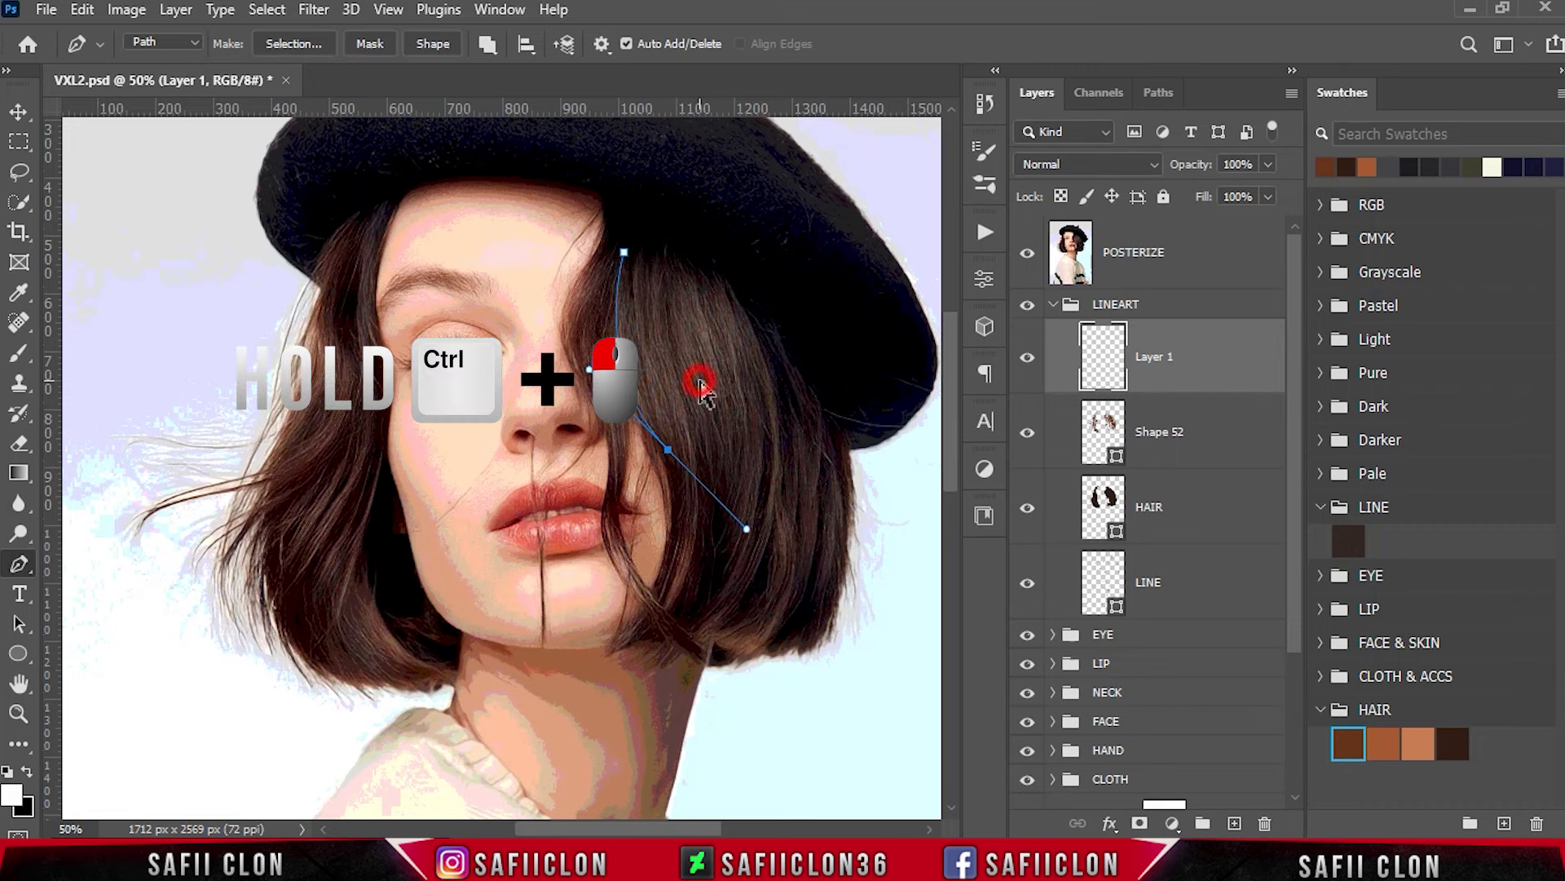
left_click(623, 272, "ctrl")
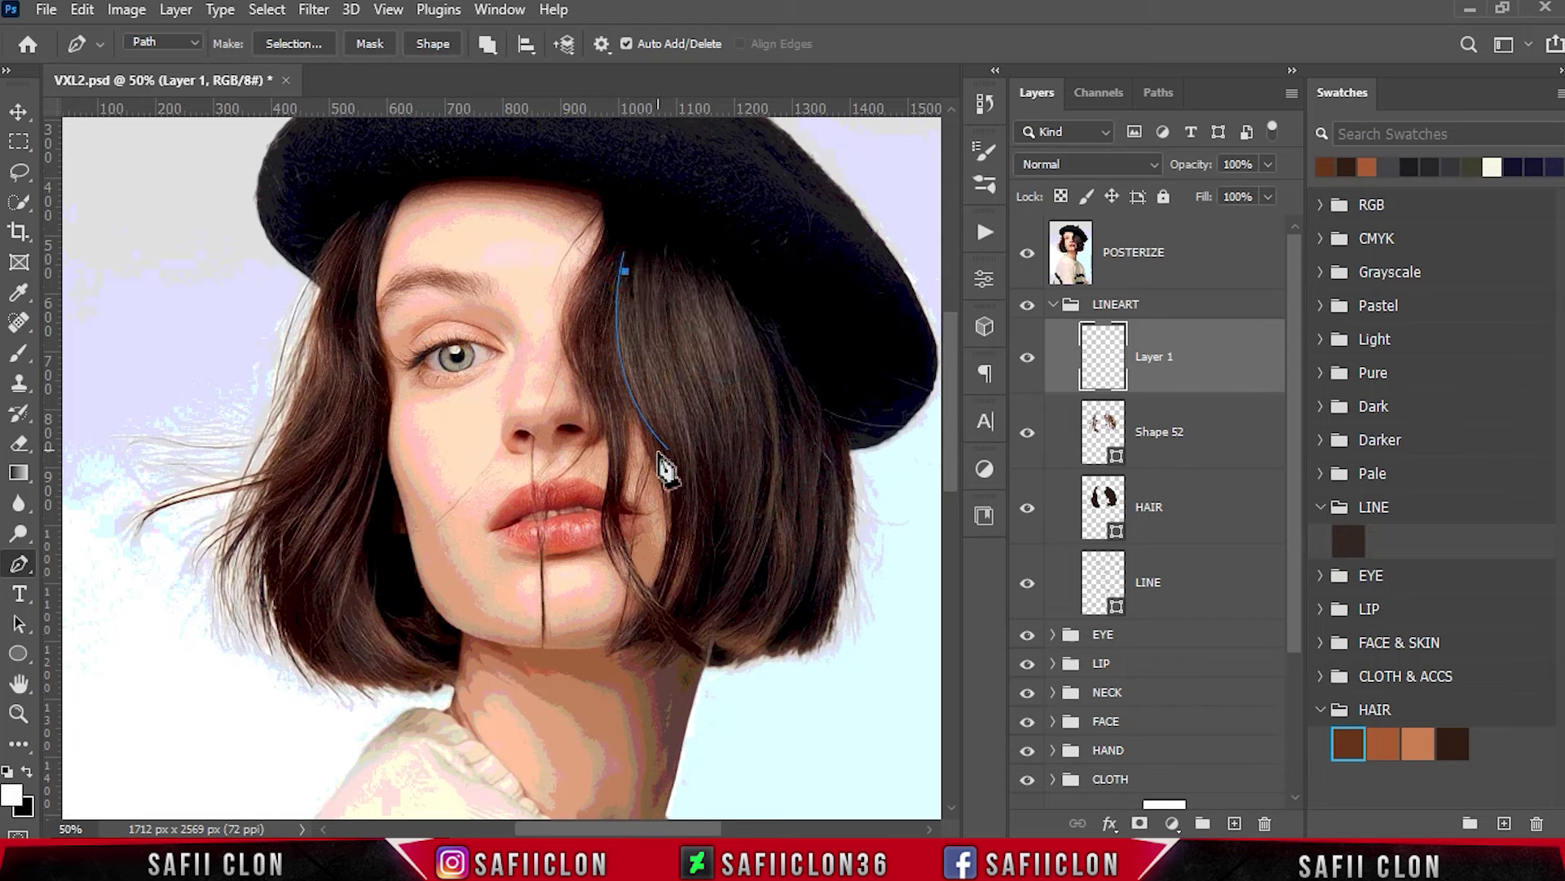
left_click_drag(656, 464, 711, 550)
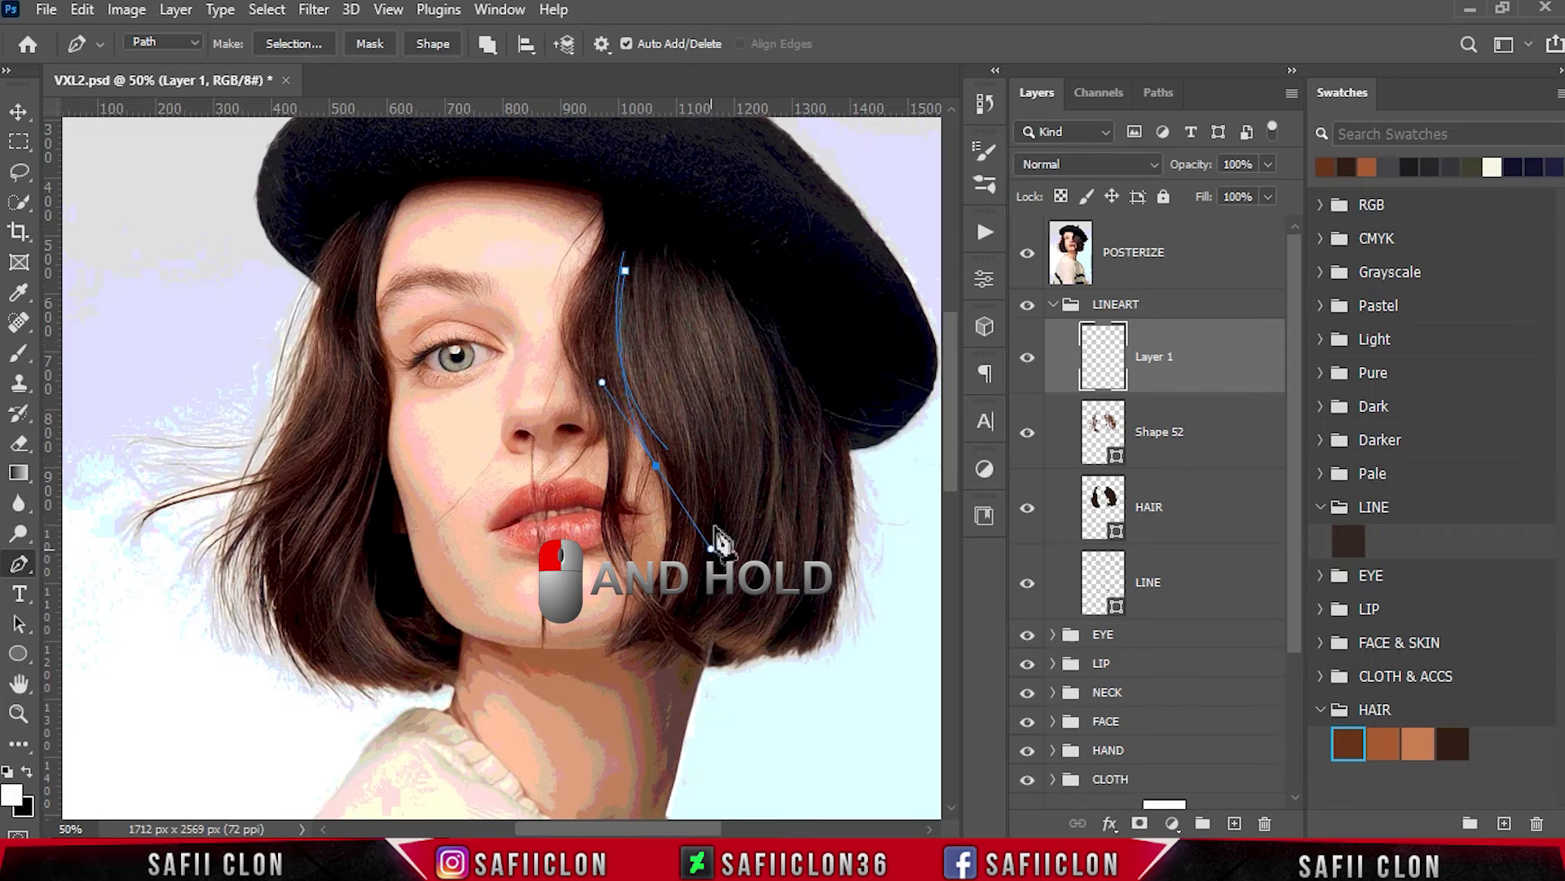
left_click(718, 437, "ctrl")
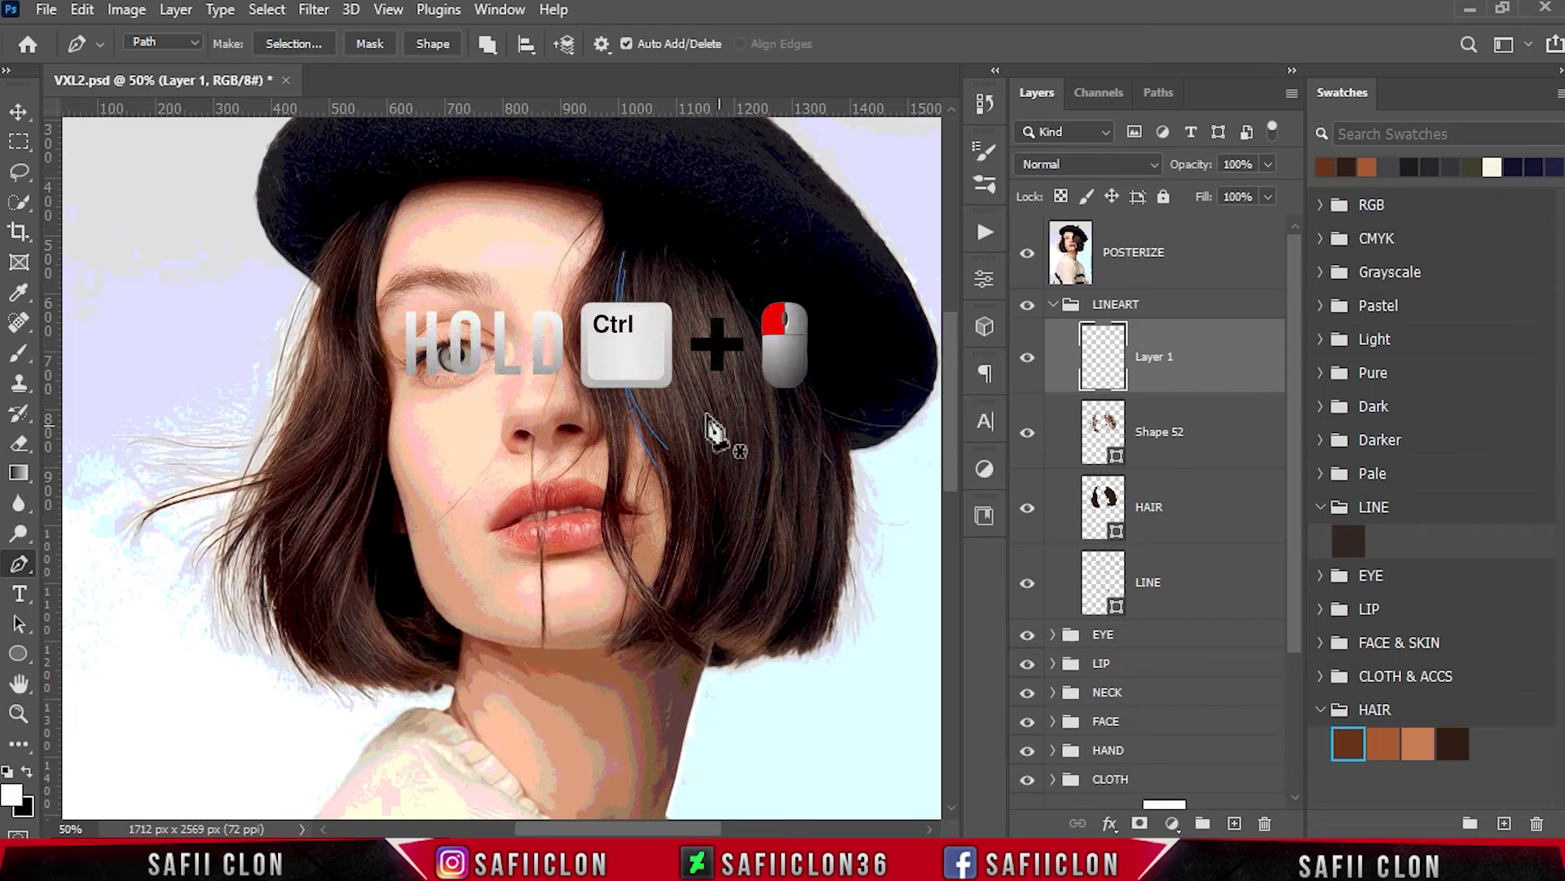
Trace fringe strands from under the hat brim down toward the upper lip.
left_click(605, 234)
left_click_drag(589, 394, 644, 456)
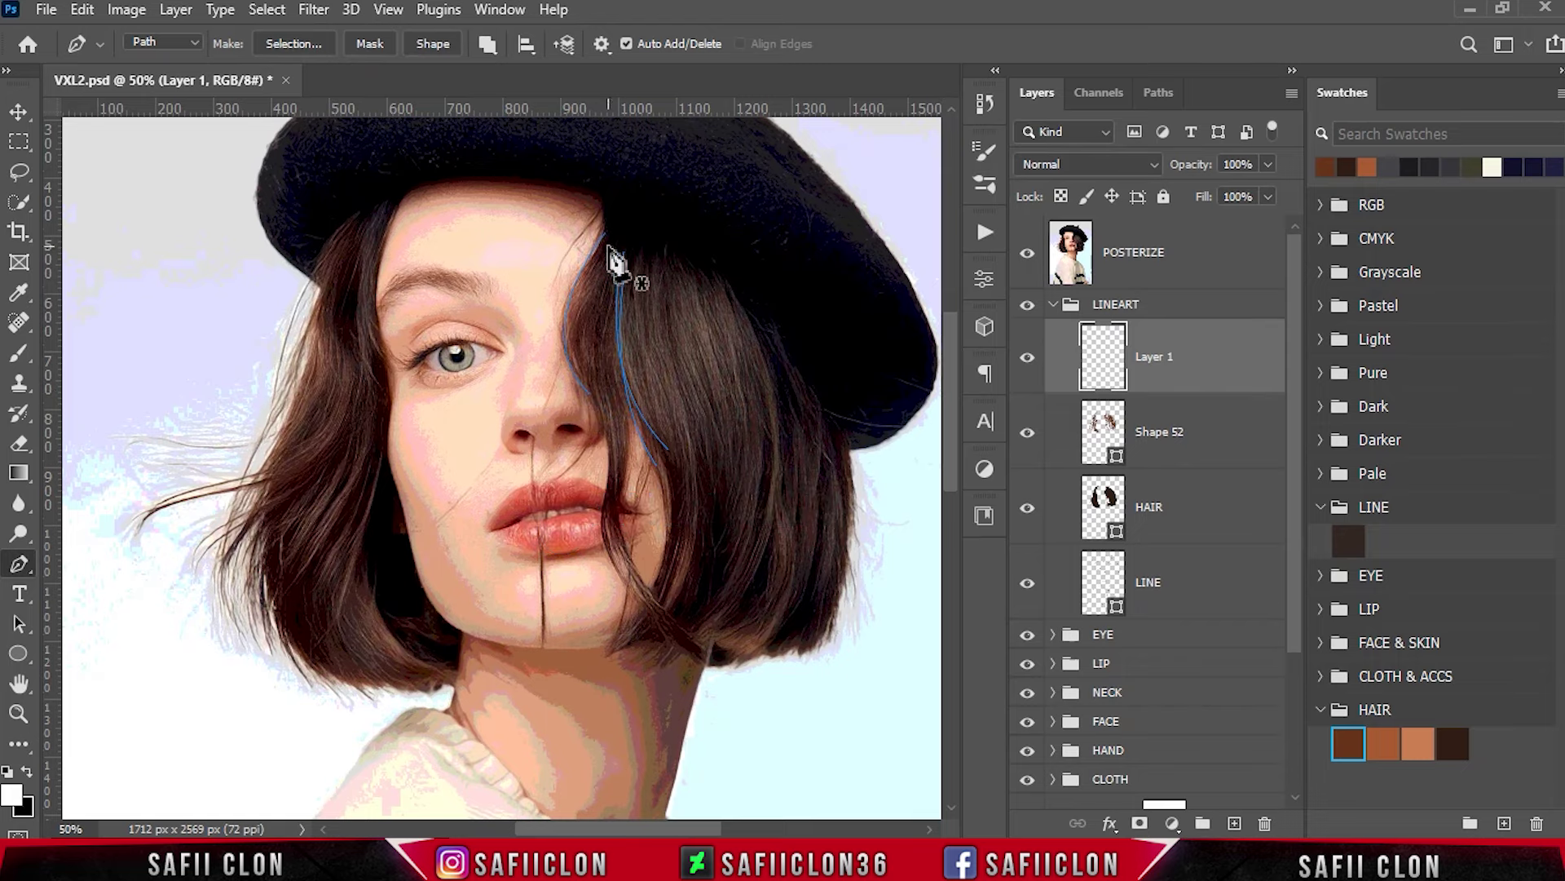
left_click(553, 486)
left_click(642, 453, "ctrl")
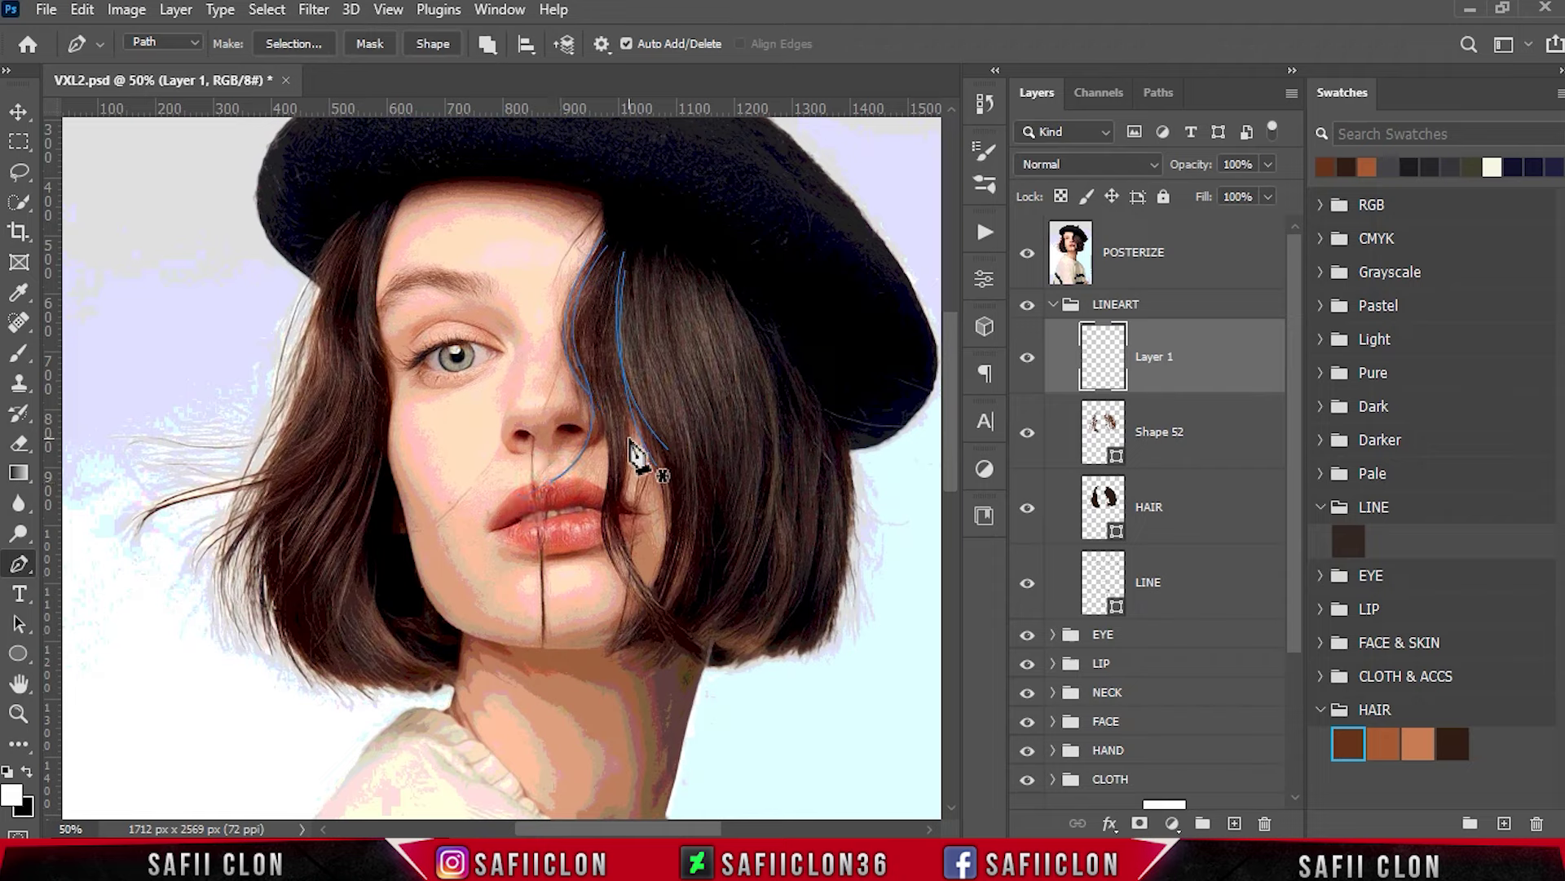
left_click(584, 504)
left_click(648, 530, "ctrl")
left_click(615, 260)
left_click(577, 335)
left_click(628, 420)
left_click(681, 503)
left_click(622, 360, "ctrl")
left_click(609, 291)
Draw two more curved strands down the fringe.
left_click(603, 390)
left_click(621, 448)
left_click_drag(612, 507, 612, 528)
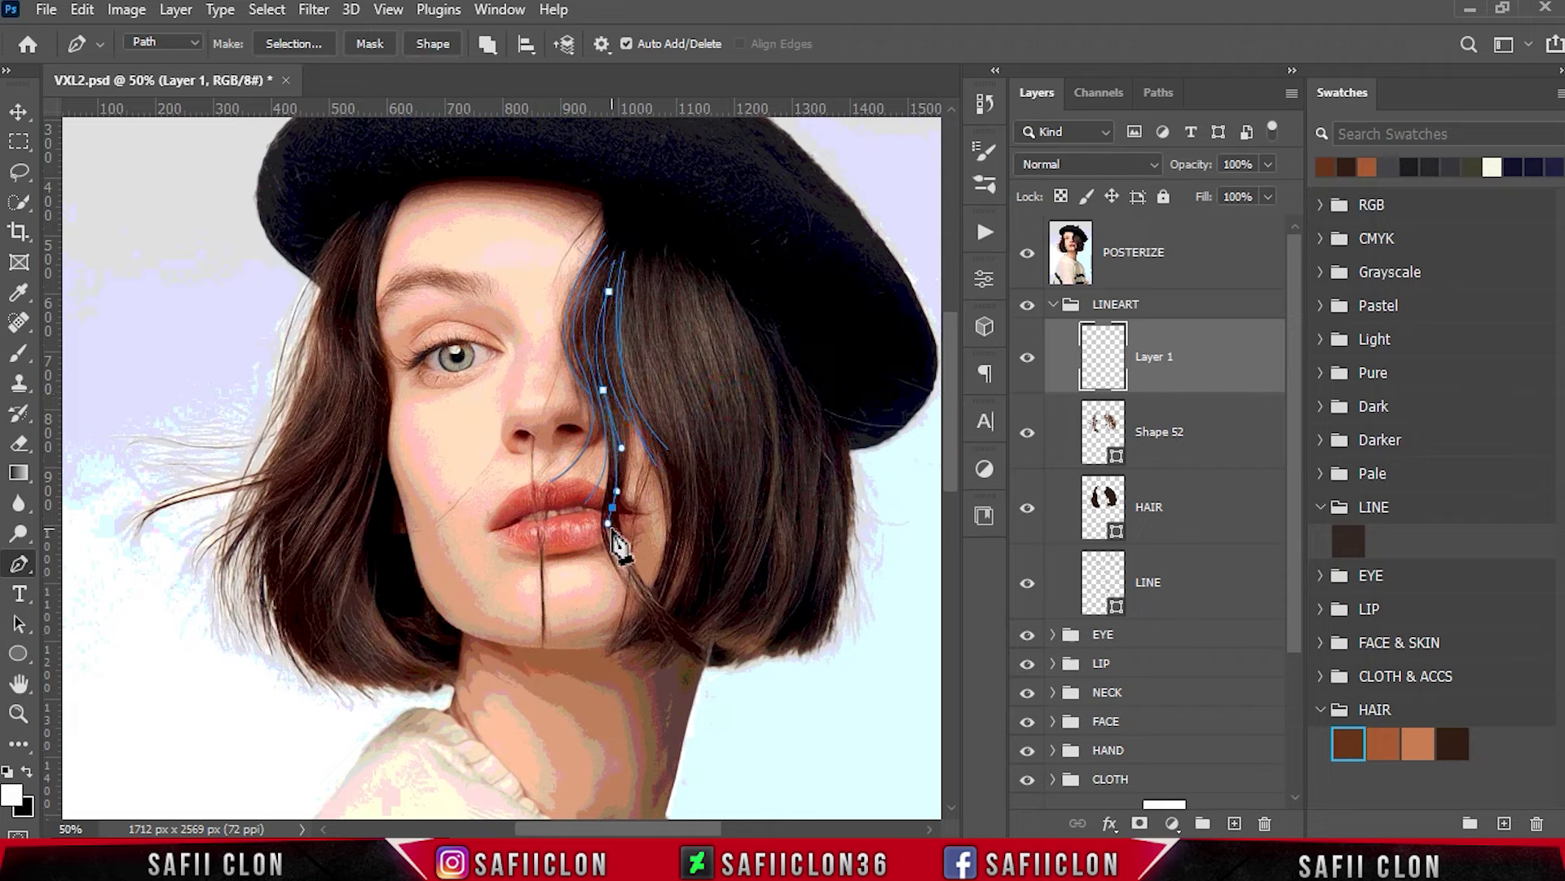
left_click_drag(701, 648, 787, 652)
left_click(610, 506, "ctrl")
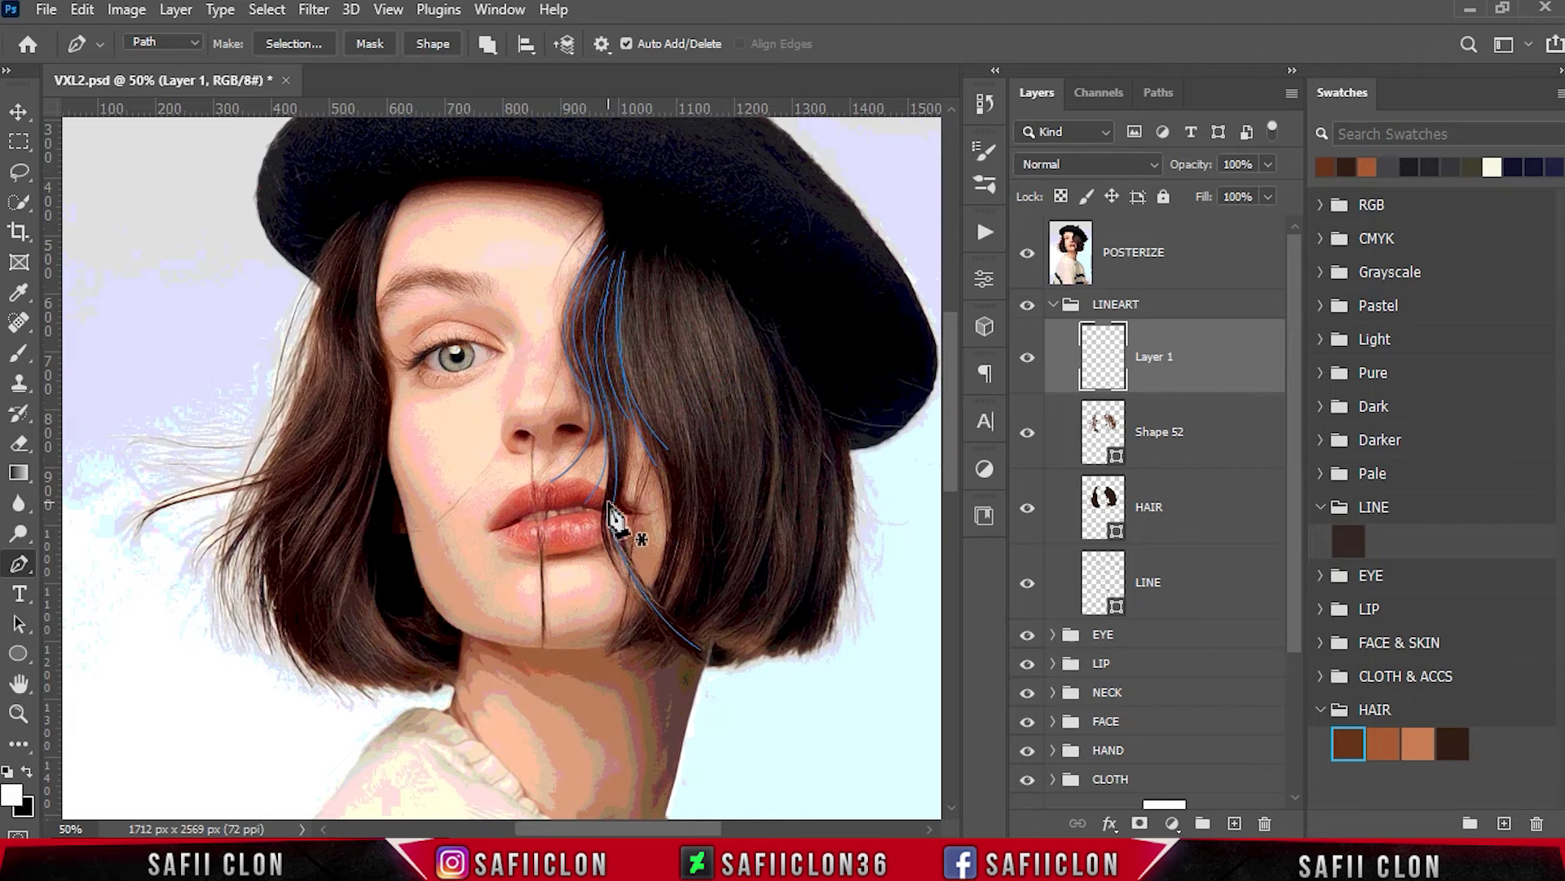
scroll(701, 522, "up", 1)
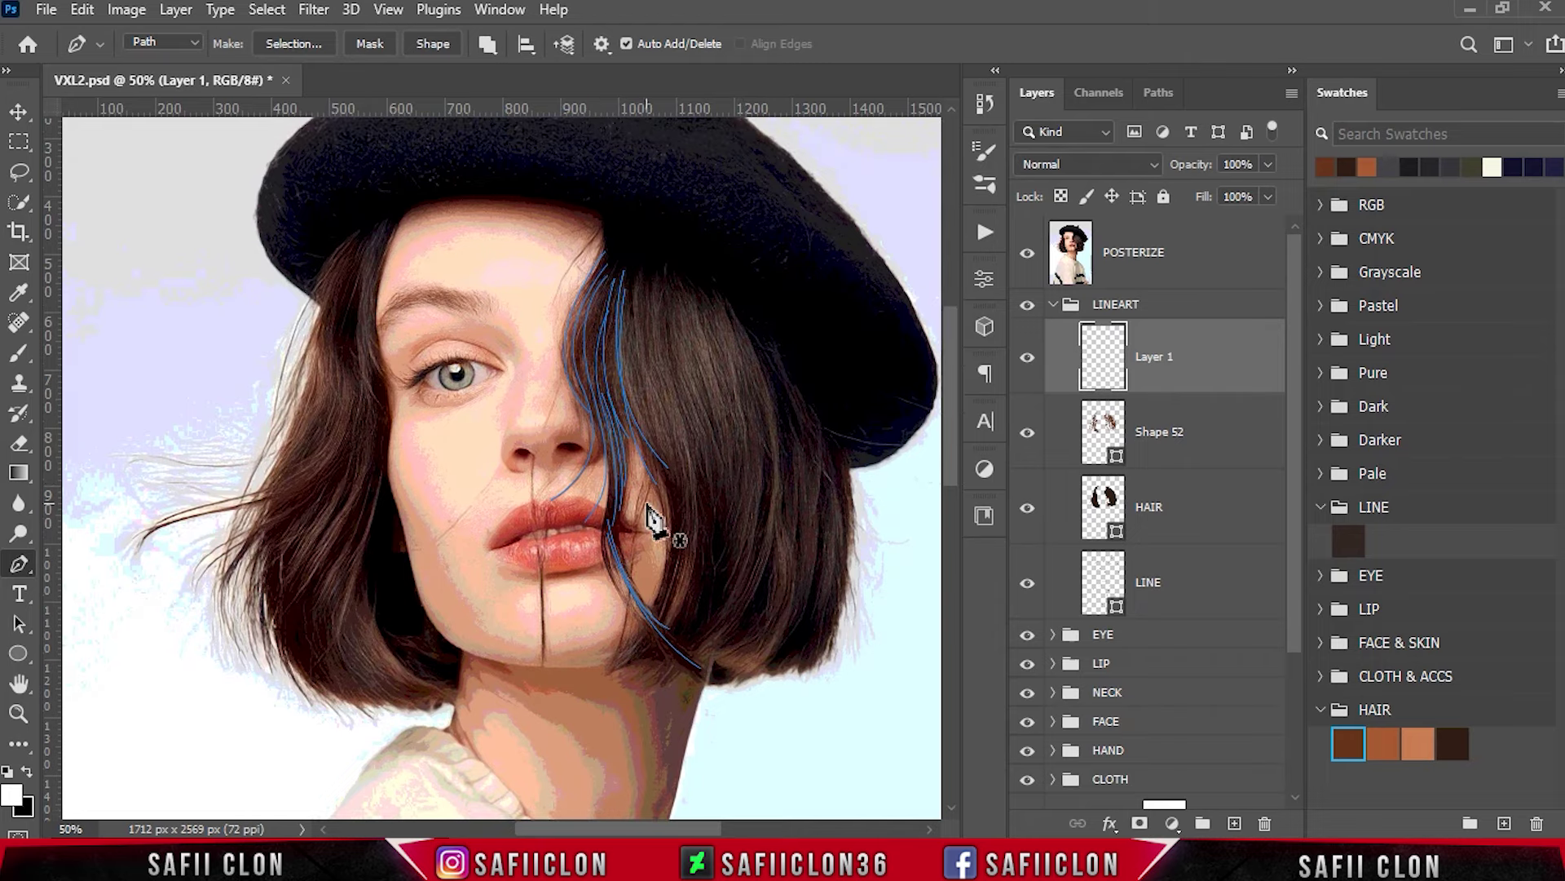
left_click(629, 304)
left_click(683, 471, "ctrl")
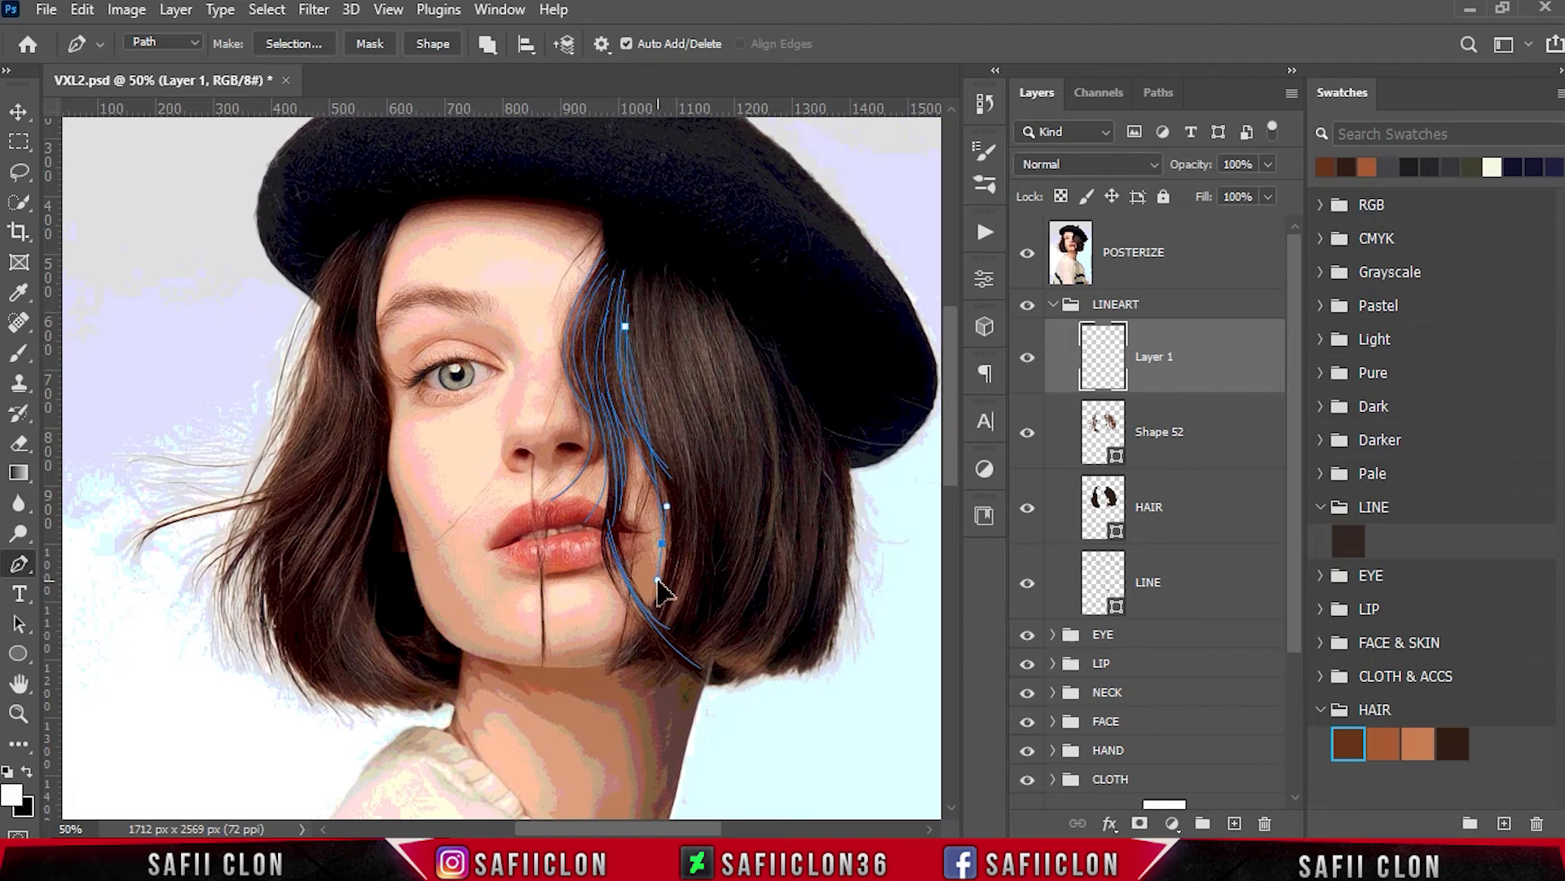
Trace strands from the fringe top, redrawing one strand after an undo.
left_click_drag(642, 267, 733, 562)
left_click(721, 458, "ctrl")
left_click(636, 353)
left_click_drag(649, 648, 555, 739)
key("ctrl+z")
key("ctrl+z")
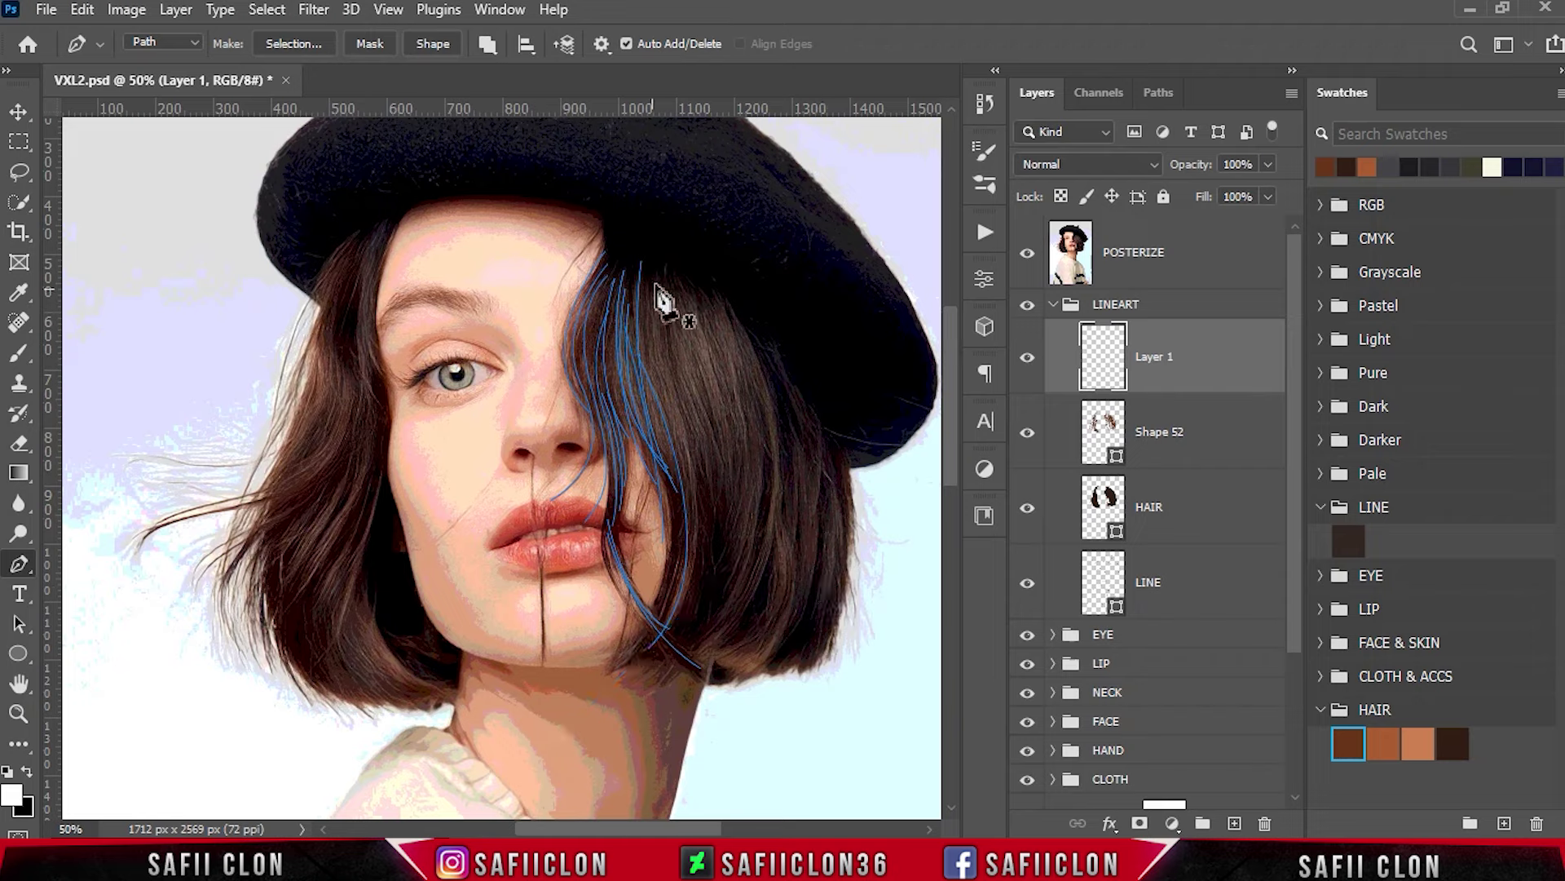
left_click(648, 281)
left_click_drag(673, 597, 633, 644)
left_click_drag(649, 281, 648, 342)
left_click_drag(632, 634, 586, 662)
left_click(847, 534, "ctrl")
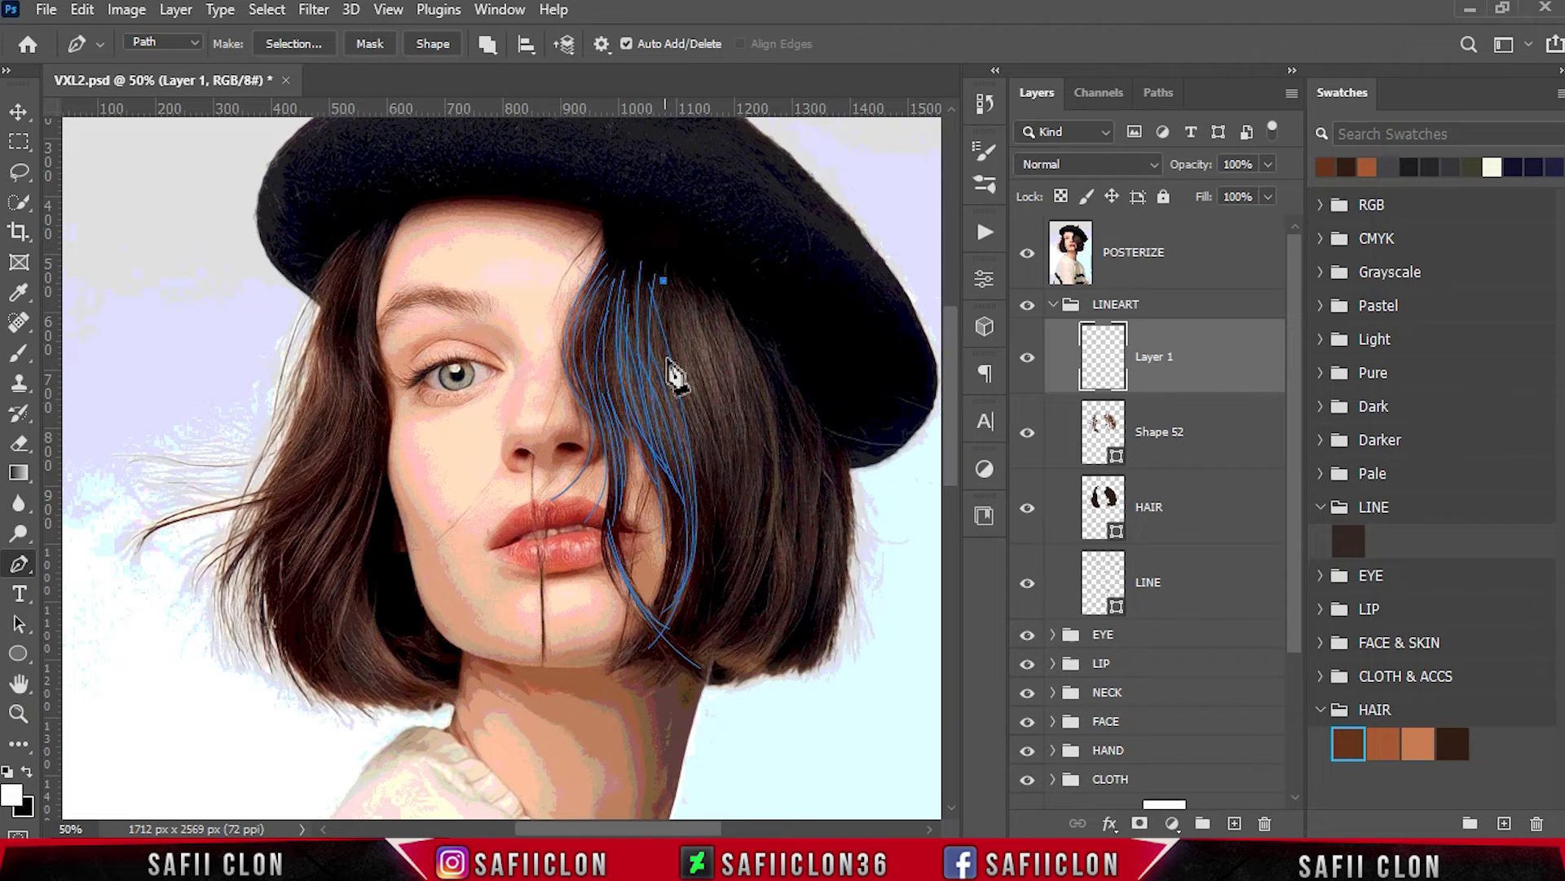
Add several strands curving down the fringe from just under the hat brim.
left_click(659, 317)
left_click_drag(711, 575, 700, 612)
left_click(775, 488, "ctrl")
mouse_move(715, 509)
left_mouse_down()
mouse_move(694, 551)
mouse_move(745, 588)
left_mouse_up()
left_click(667, 303)
left_click(811, 522, "ctrl")
left_click(787, 534, "ctrl")
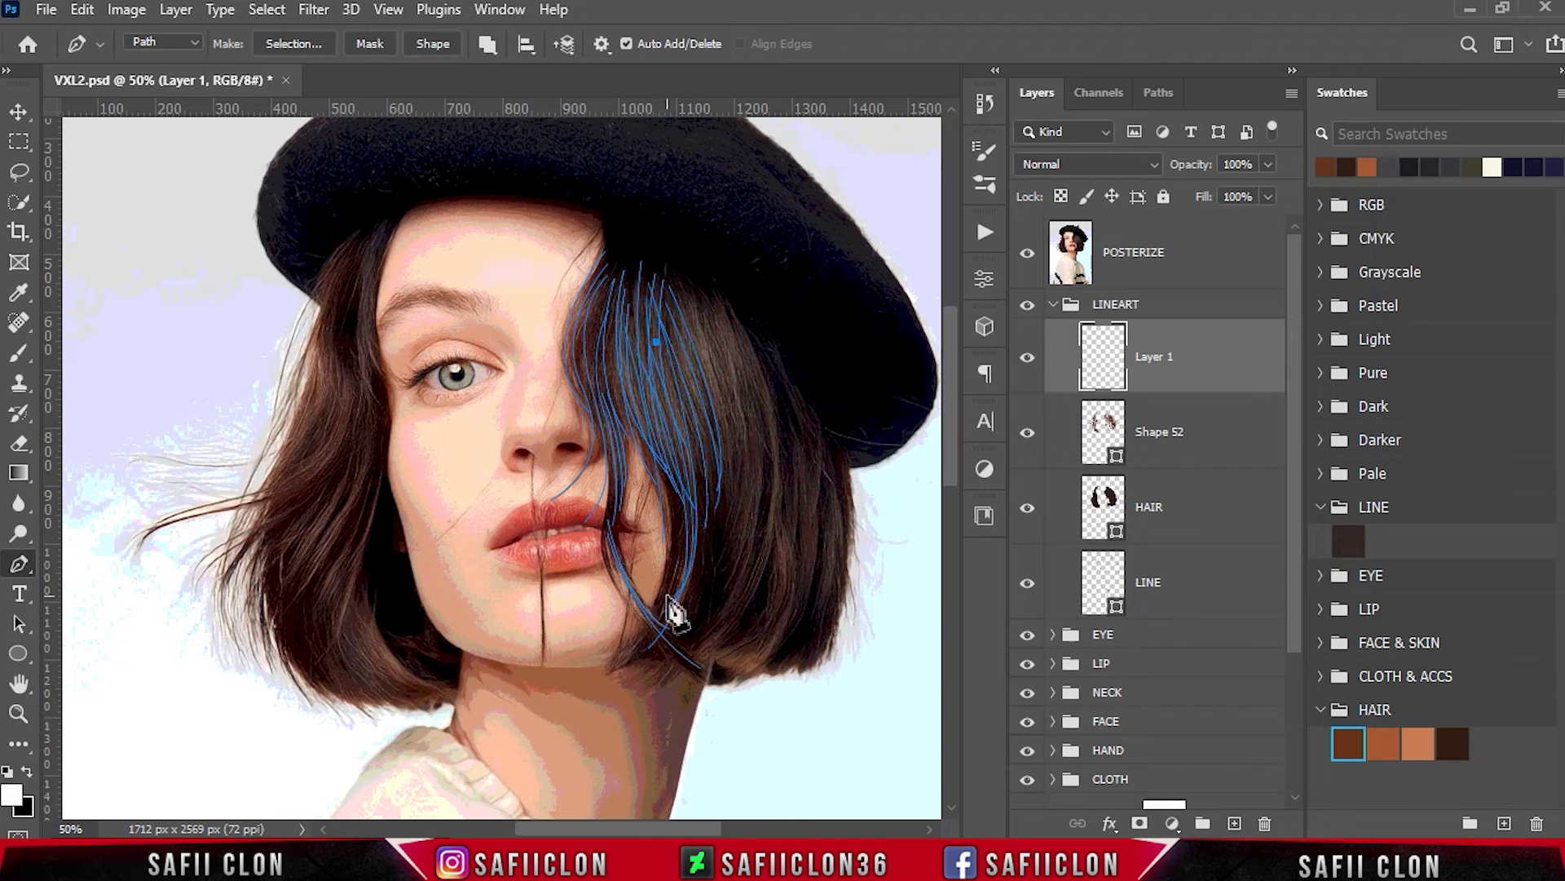
left_click(672, 277)
mouse_move(713, 542)
left_mouse_down()
mouse_move(661, 607)
mouse_move(622, 605)
left_mouse_up()
left_click(770, 591, "ctrl")
left_click(679, 268)
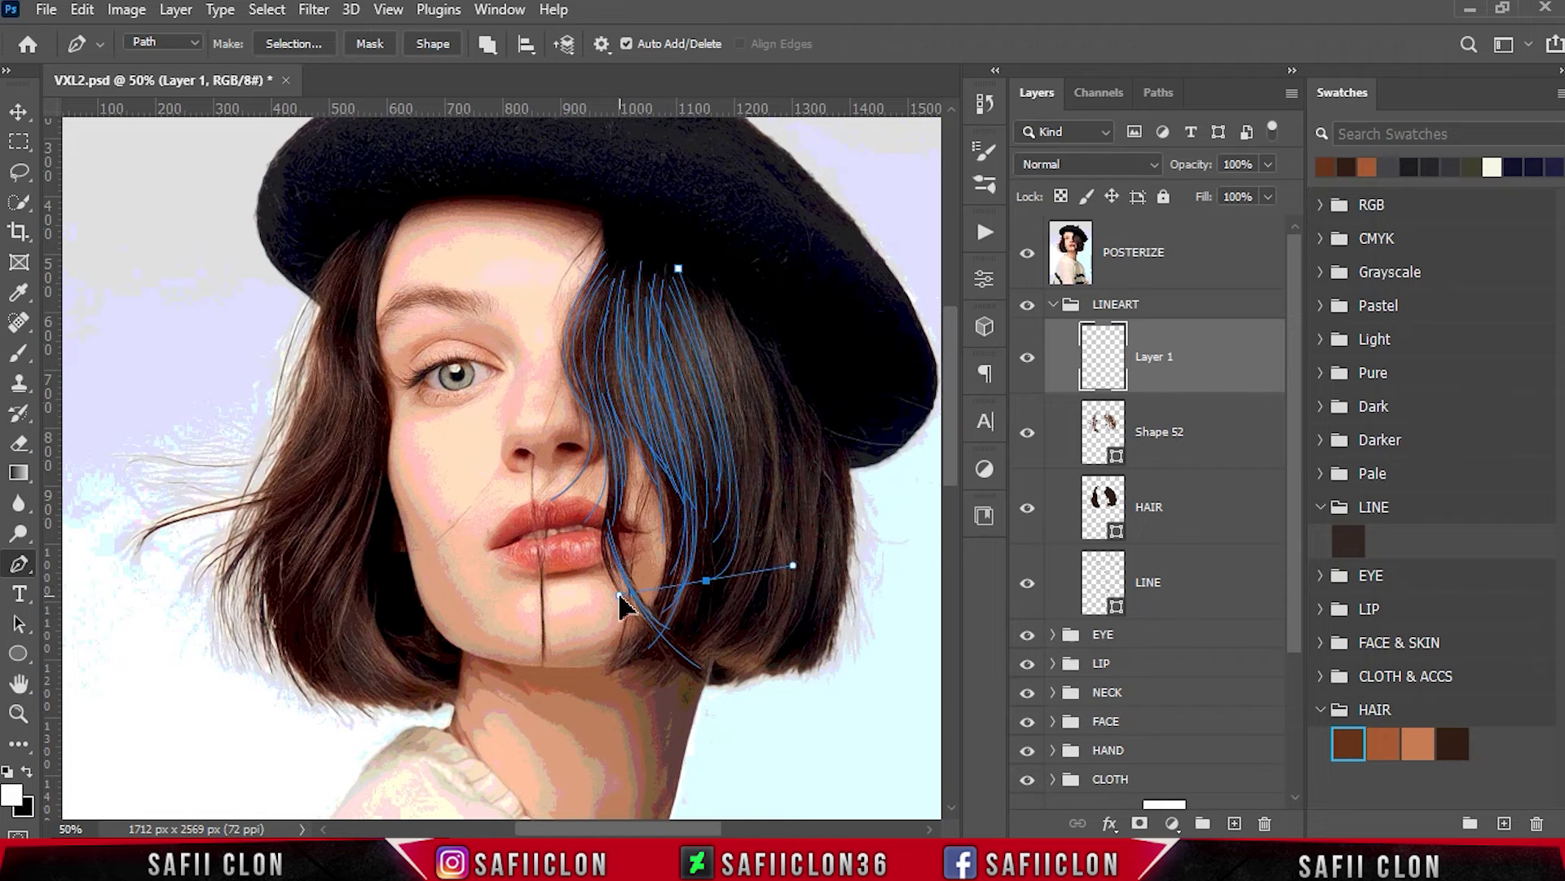
left_click(864, 558, "ctrl")
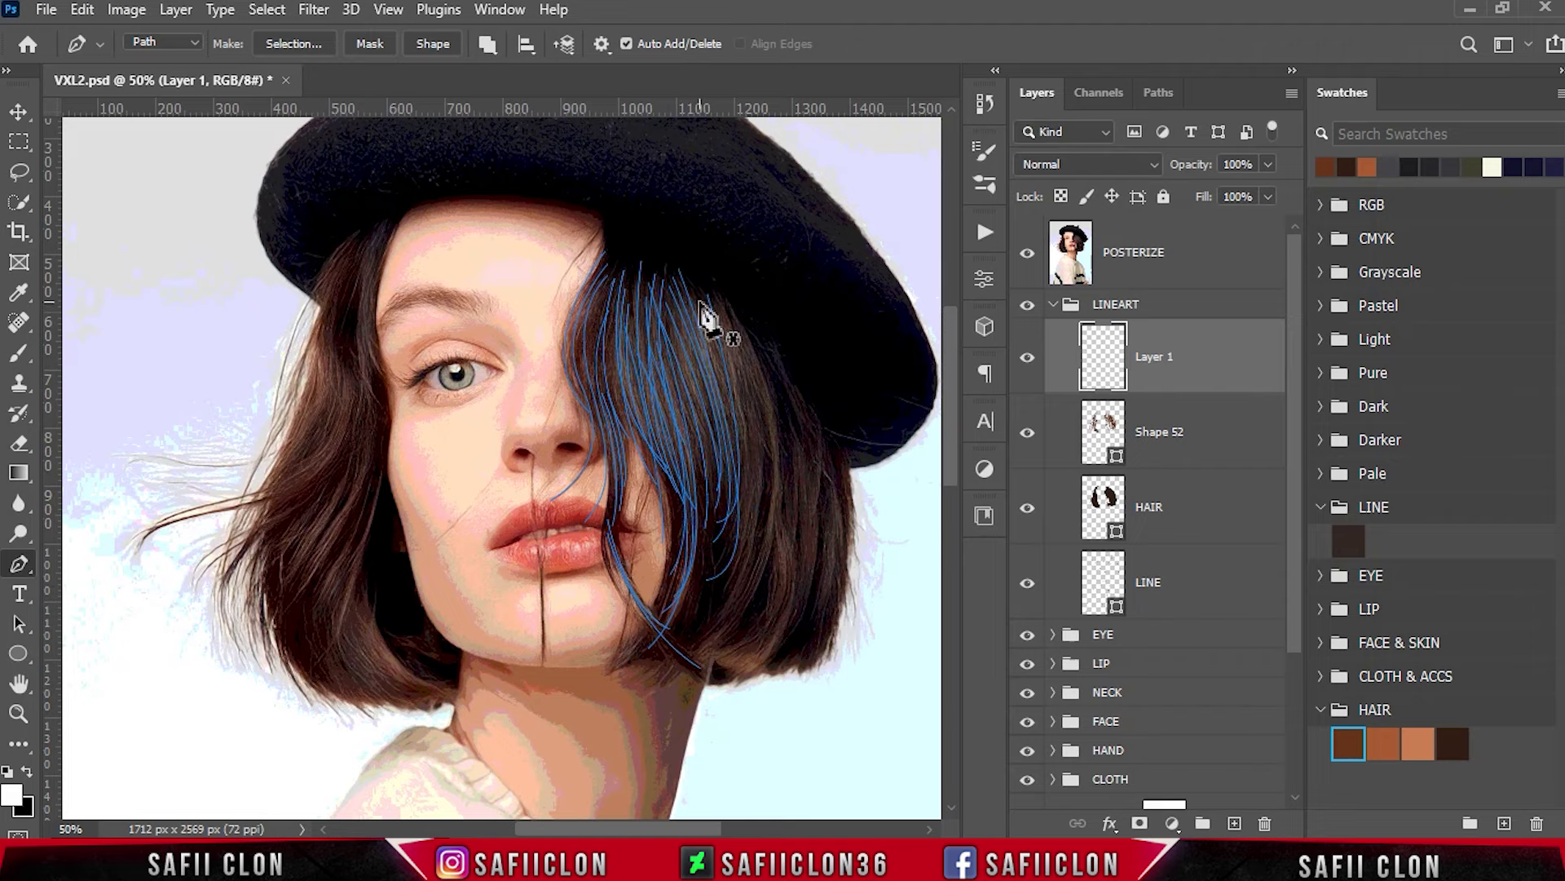
Sweep longer strands from under the brim down toward the chin and jaw.
left_click(704, 281)
left_click_drag(691, 641, 634, 662)
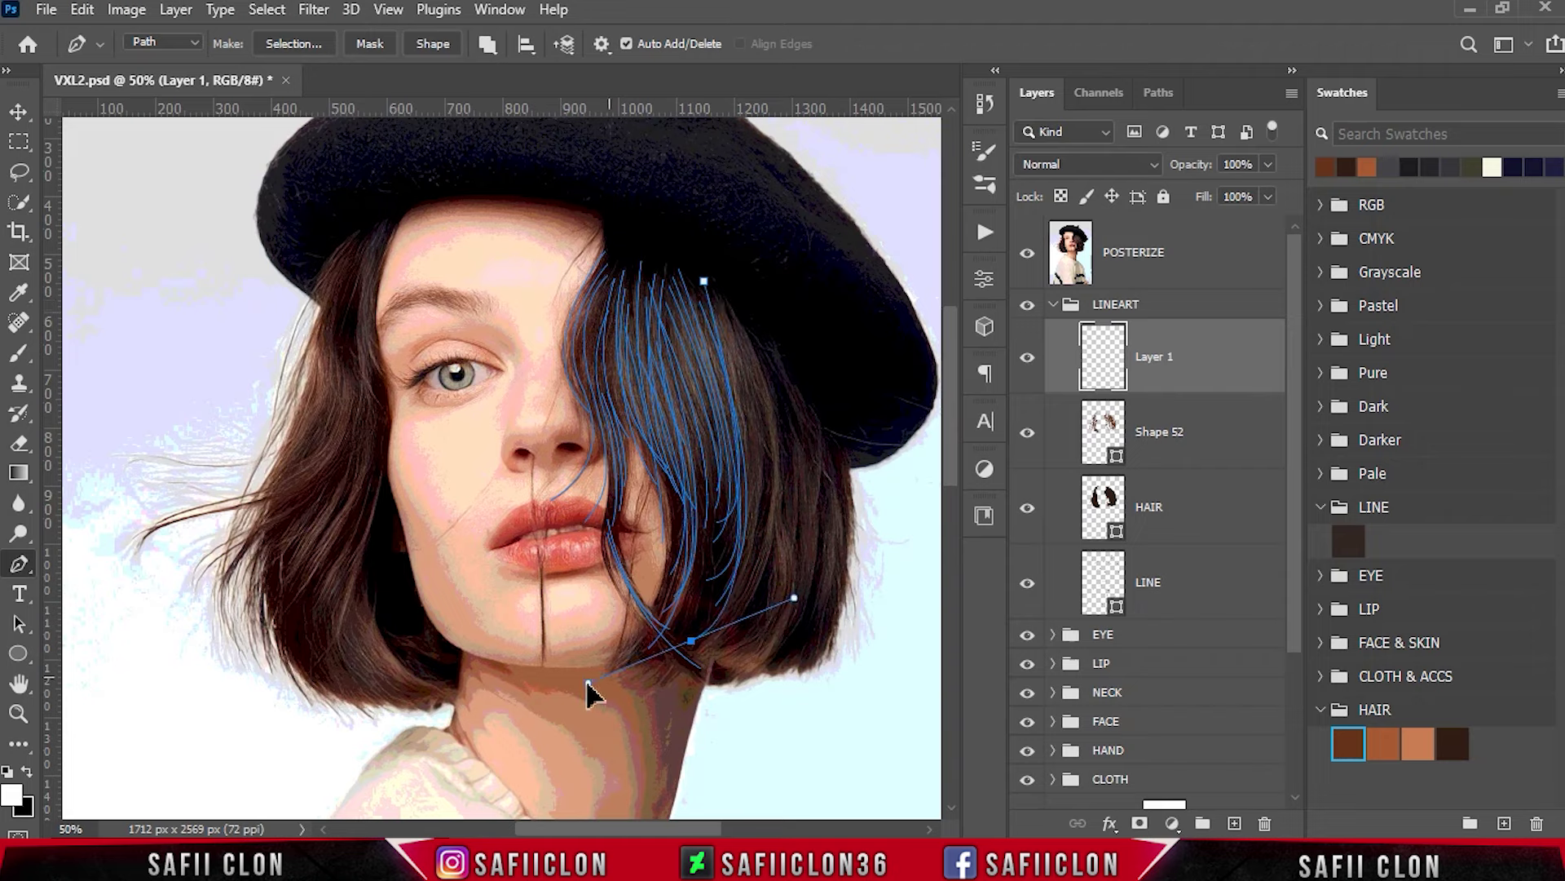
left_click(815, 440, "ctrl")
left_click(717, 296)
left_click_drag(714, 570, 612, 611)
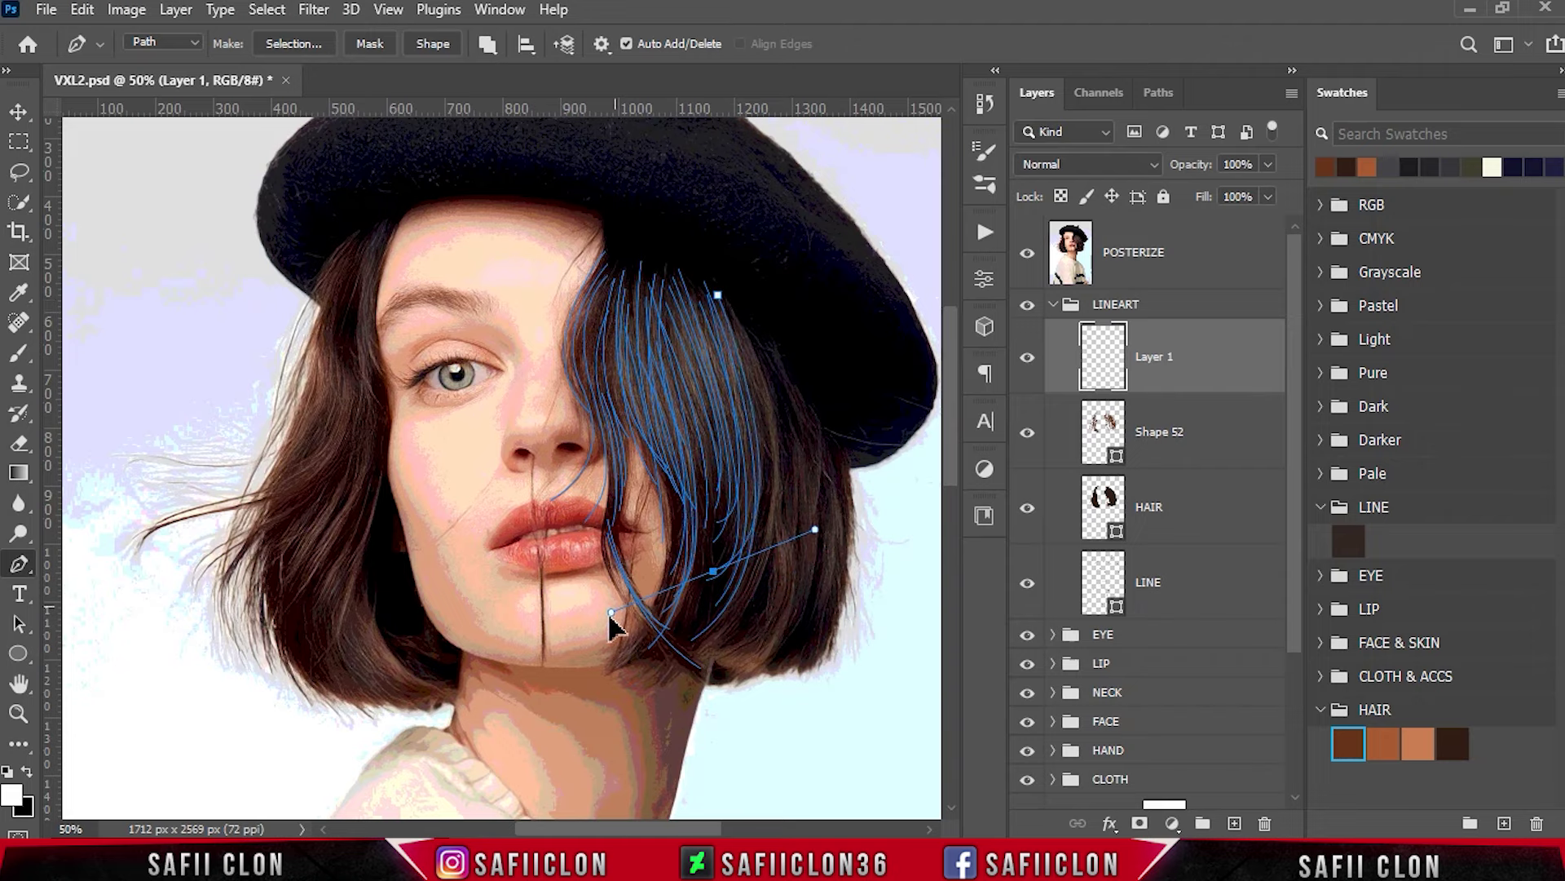
left_click(868, 514, "ctrl")
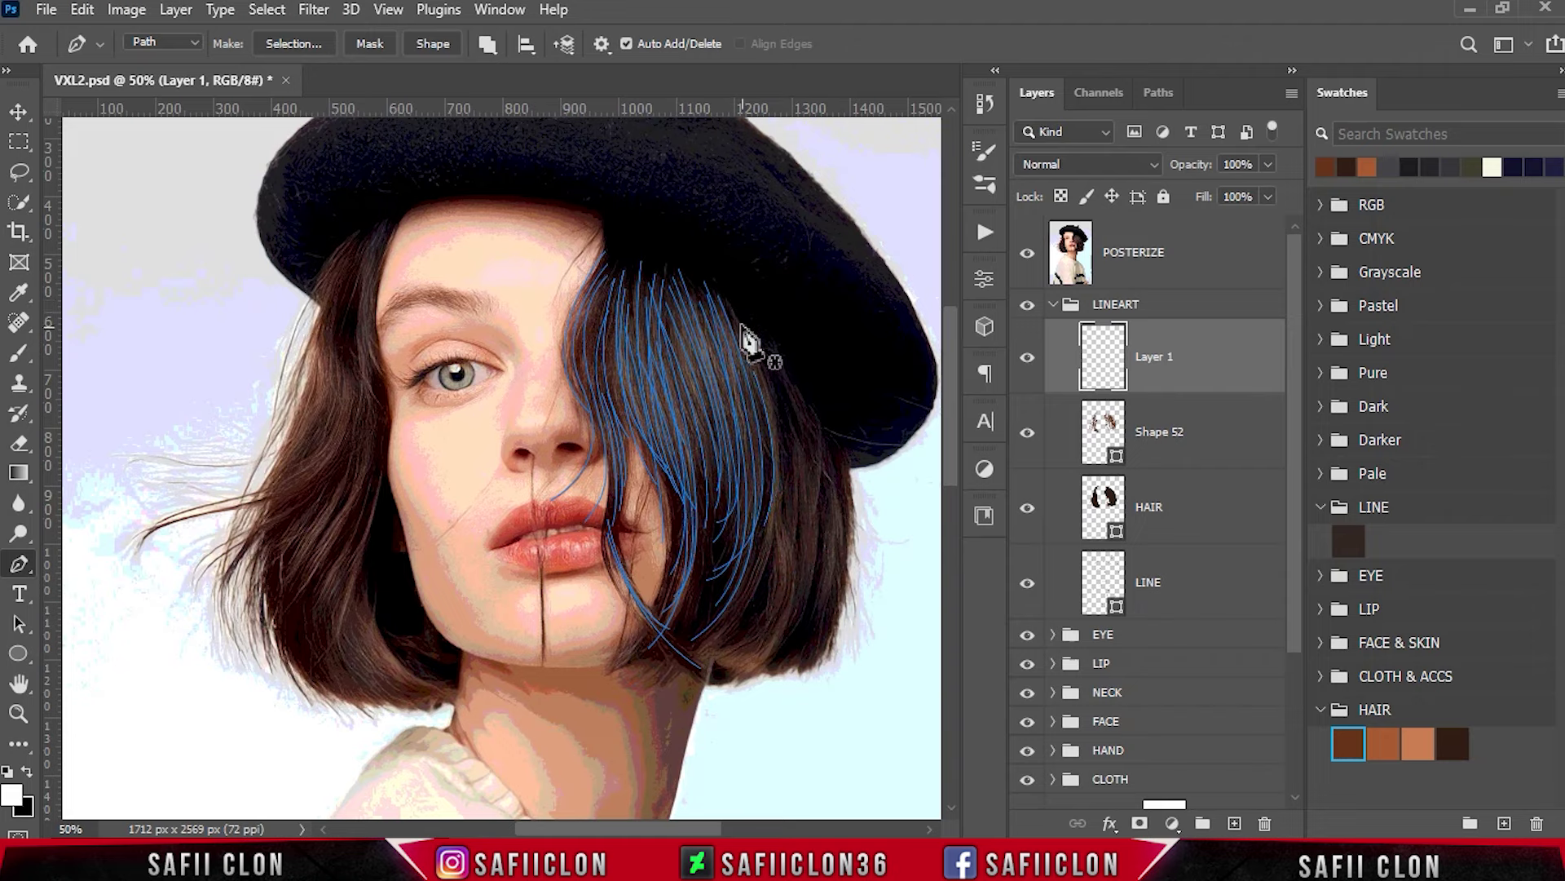
left_click(726, 293)
left_click_drag(697, 648, 532, 779)
left_click(840, 657, "ctrl")
left_click(728, 306)
left_click_drag(740, 570, 665, 650)
left_click(824, 657, "ctrl")
Trace strands down the right side of the hair to the tips.
left_click(769, 514)
left_click_drag(734, 681, 828, 698)
left_click(797, 594, "ctrl")
left_click(780, 500)
mouse_move(714, 681)
left_mouse_down()
mouse_move(629, 688)
mouse_move(629, 654)
left_mouse_up()
left_click(778, 540, "ctrl")
left_click(783, 519)
left_click(866, 662, "ctrl")
Add more curved strands on the right-side hair ending at the tips.
left_click(787, 424)
mouse_move(797, 623)
left_mouse_down()
mouse_move(816, 675)
mouse_move(629, 688)
left_mouse_up()
left_click(786, 391, "ctrl")
left_click(774, 366)
left_click(799, 440, "ctrl")
left_click_drag(709, 655, 569, 650)
left_click(783, 383, "ctrl")
left_click(772, 331)
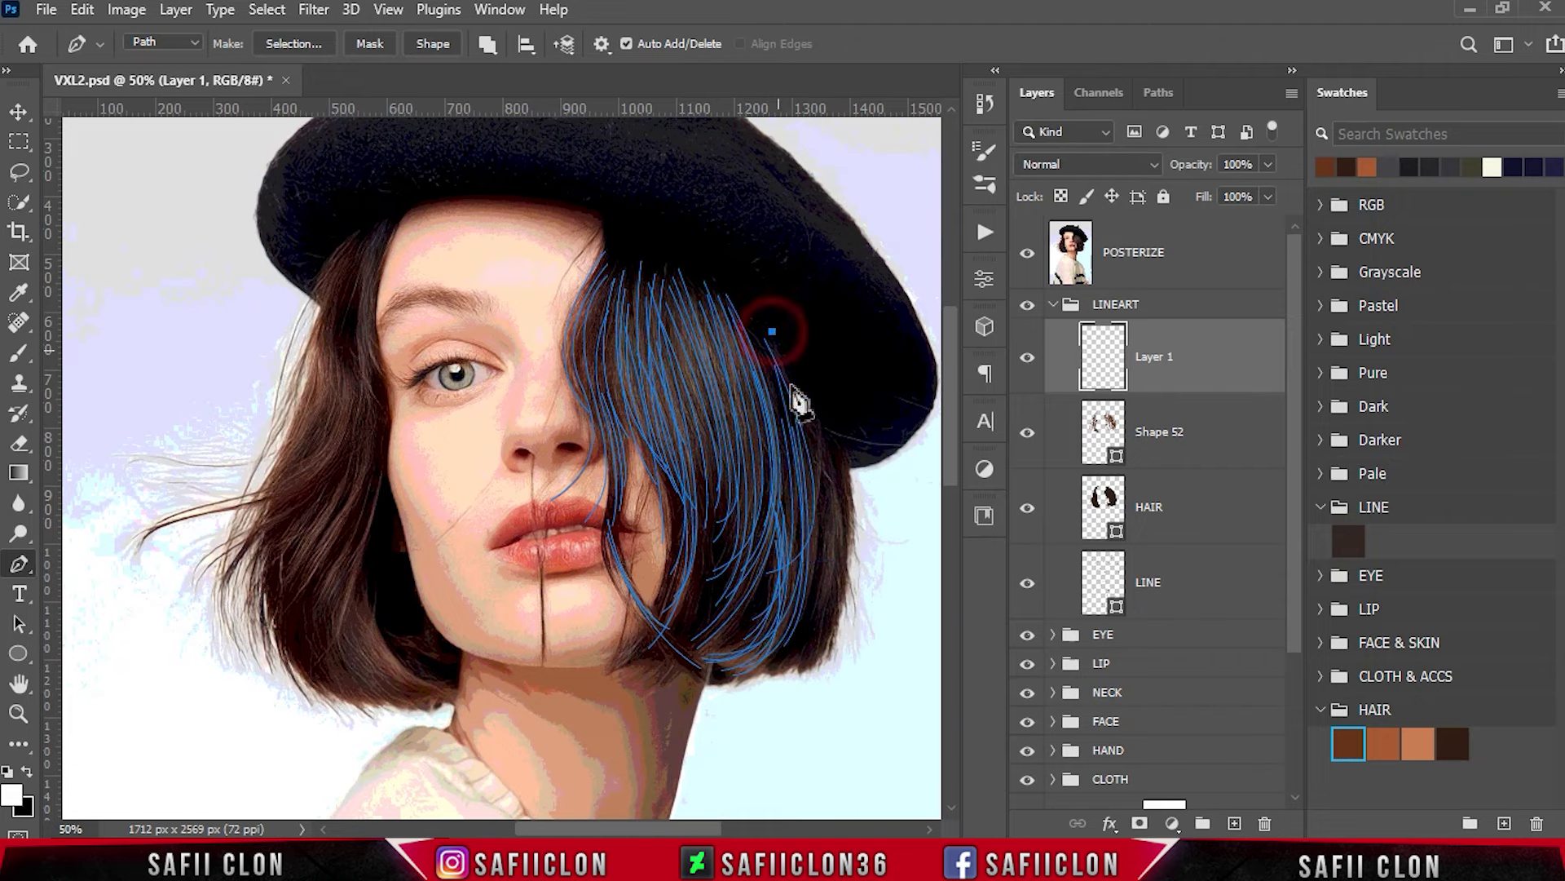
left_click_drag(792, 631, 725, 746)
left_click(873, 601, "ctrl")
left_click(812, 405)
Trace strands along the right edge of the hair.
left_click(863, 629, "ctrl")
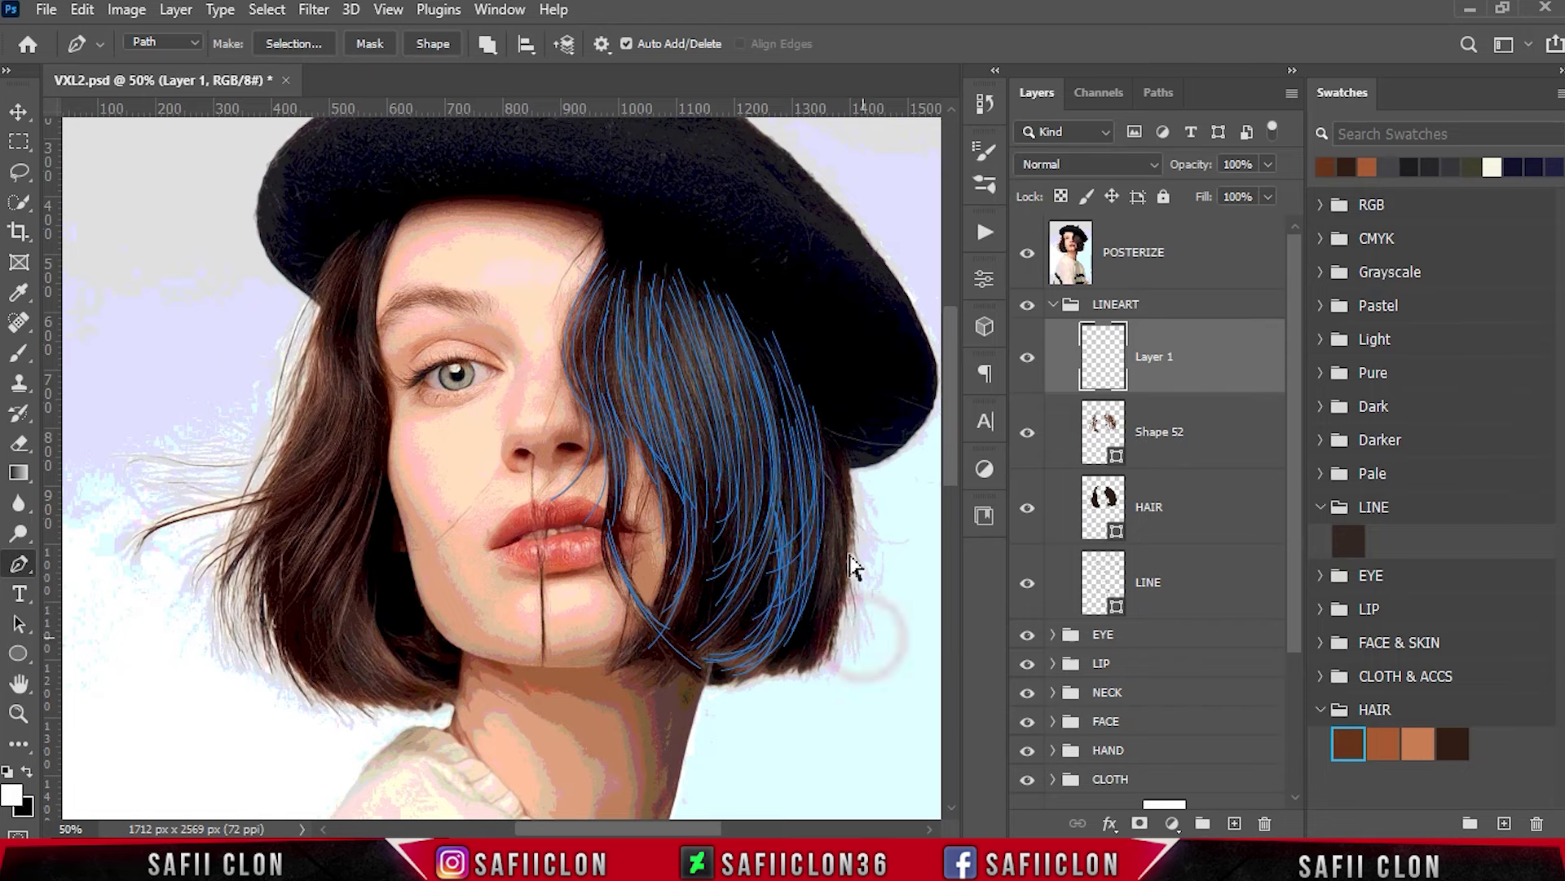
left_click(828, 481)
left_click_drag(793, 656, 715, 710)
left_click(864, 693, "ctrl")
left_click(817, 442)
left_click(848, 632, "ctrl")
left_click(825, 437)
left_click_drag(791, 664, 755, 734)
left_click(869, 669, "ctrl")
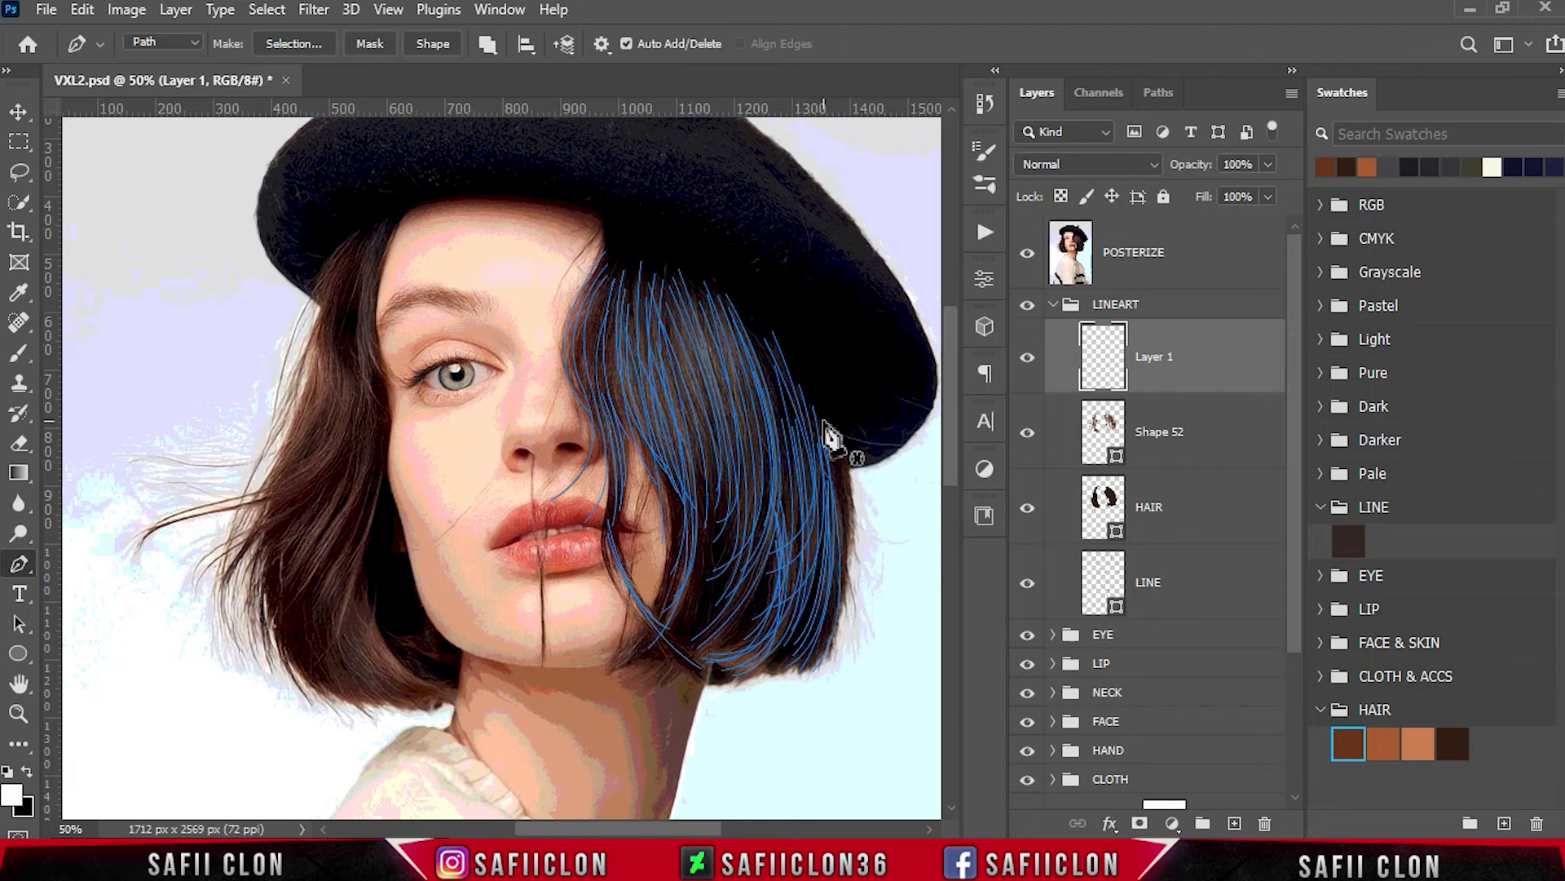
Draw a final strand down the right hair edge and begin another at the hair top.
left_click(832, 436)
left_click_drag(847, 644, 880, 699)
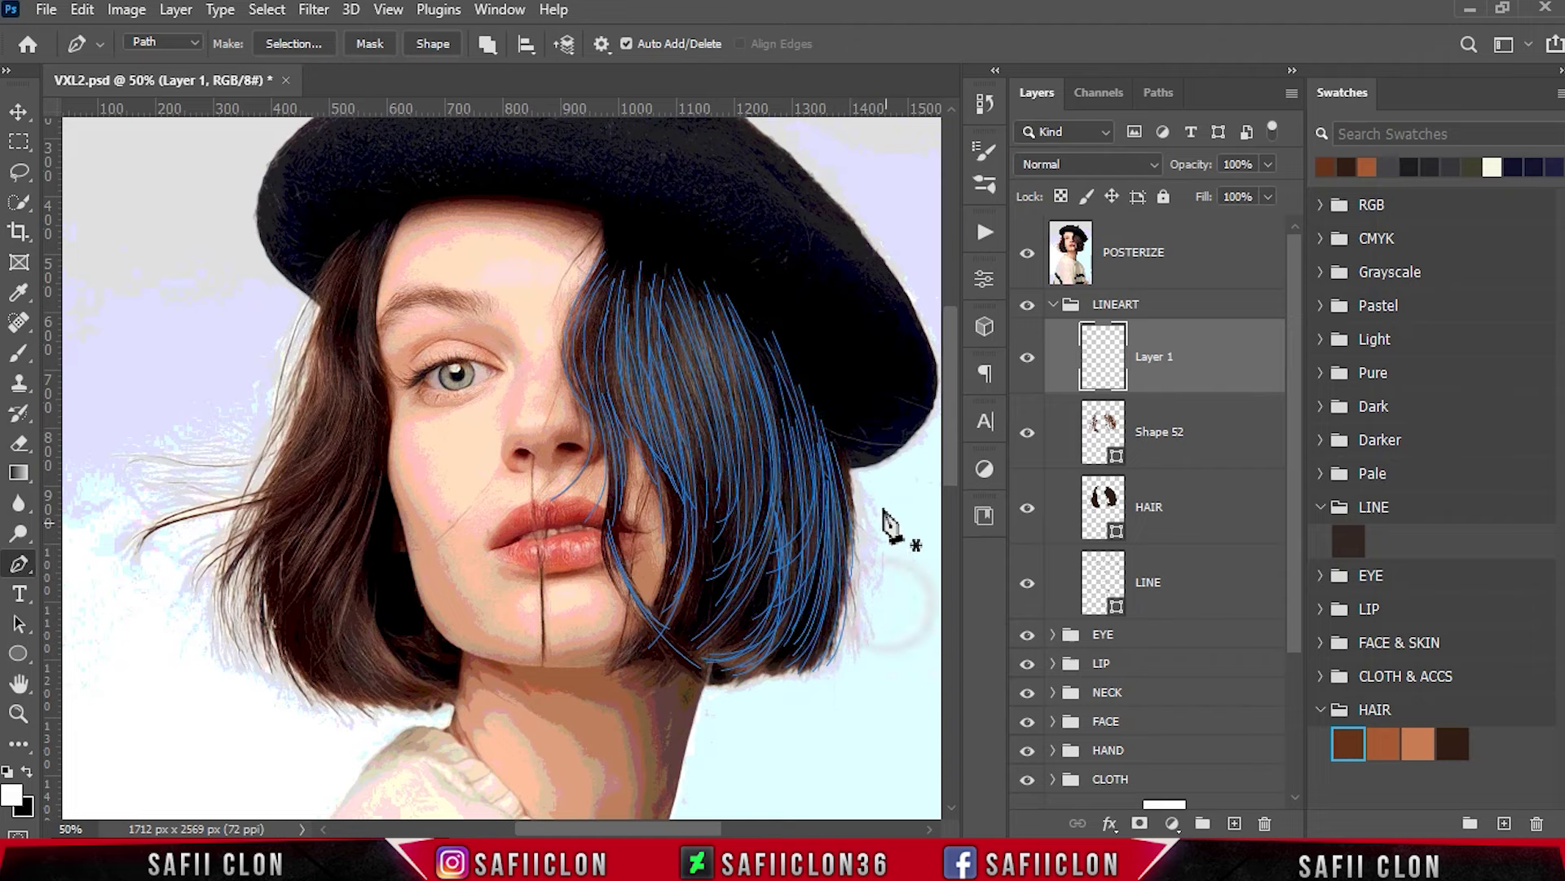
left_click(782, 698, "ctrl")
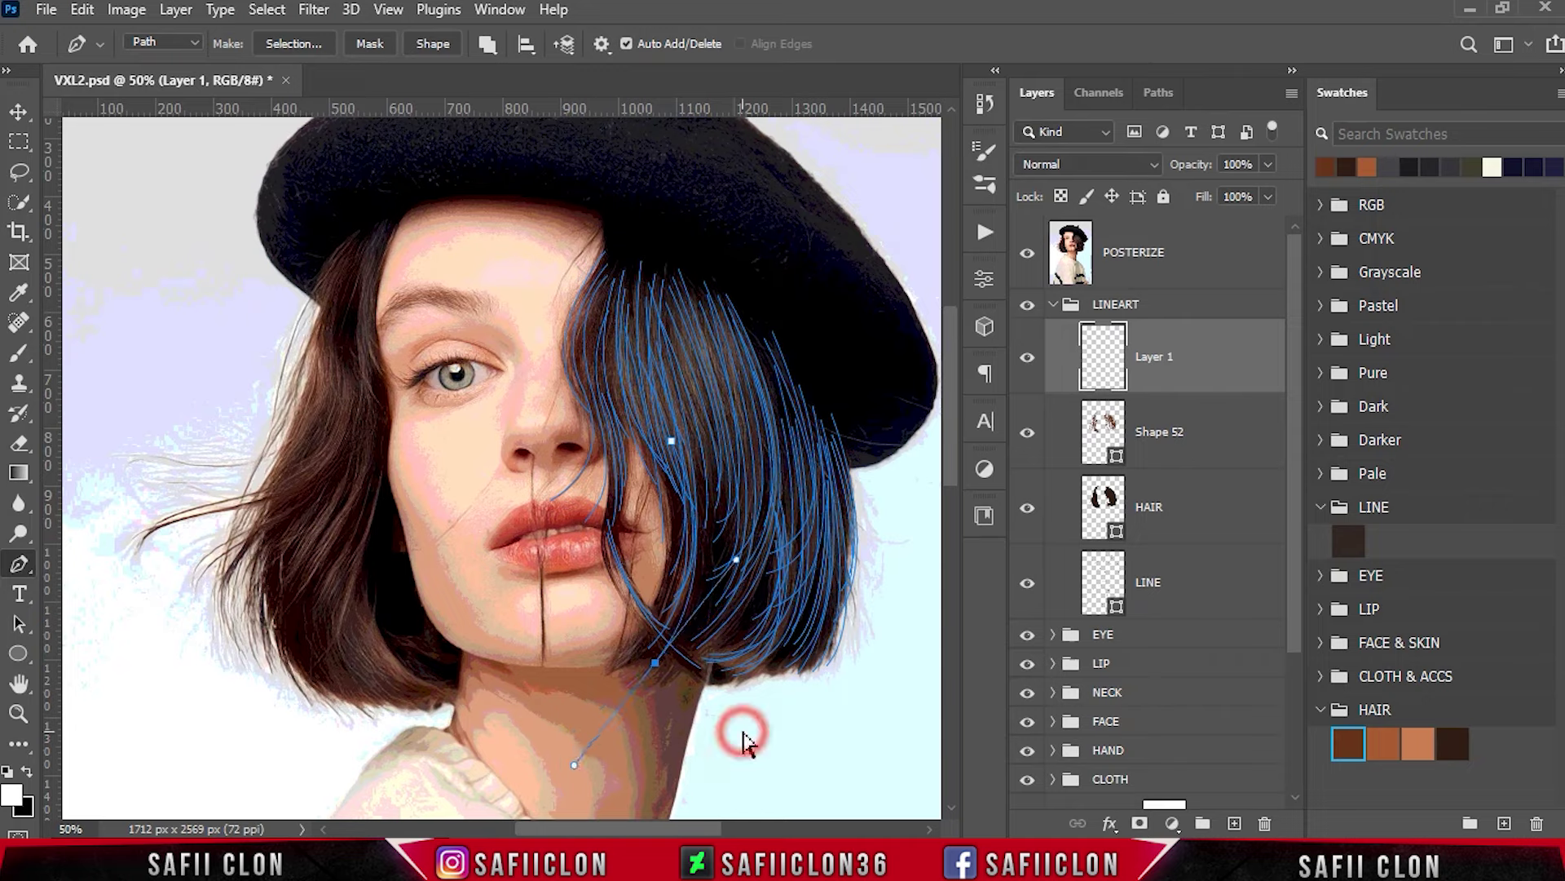
left_click(615, 263)
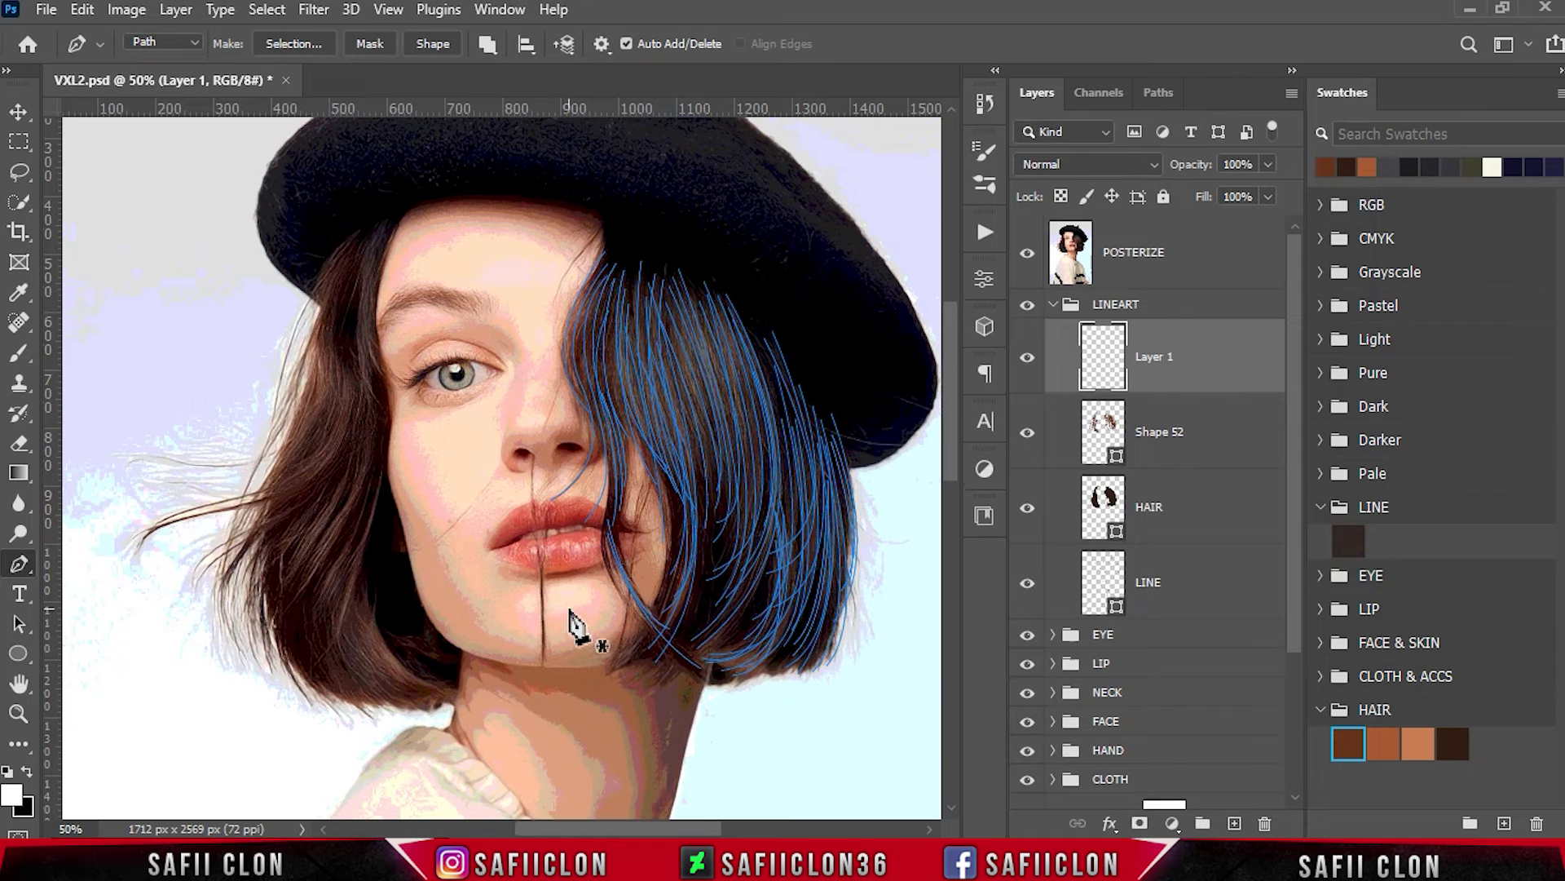
Trace strand curves from the left hairline down the left hair and out into the flyaway.
scroll(577, 622, "up", 2)
left_click_drag(398, 457, 453, 530)
left_click(394, 336, "ctrl")
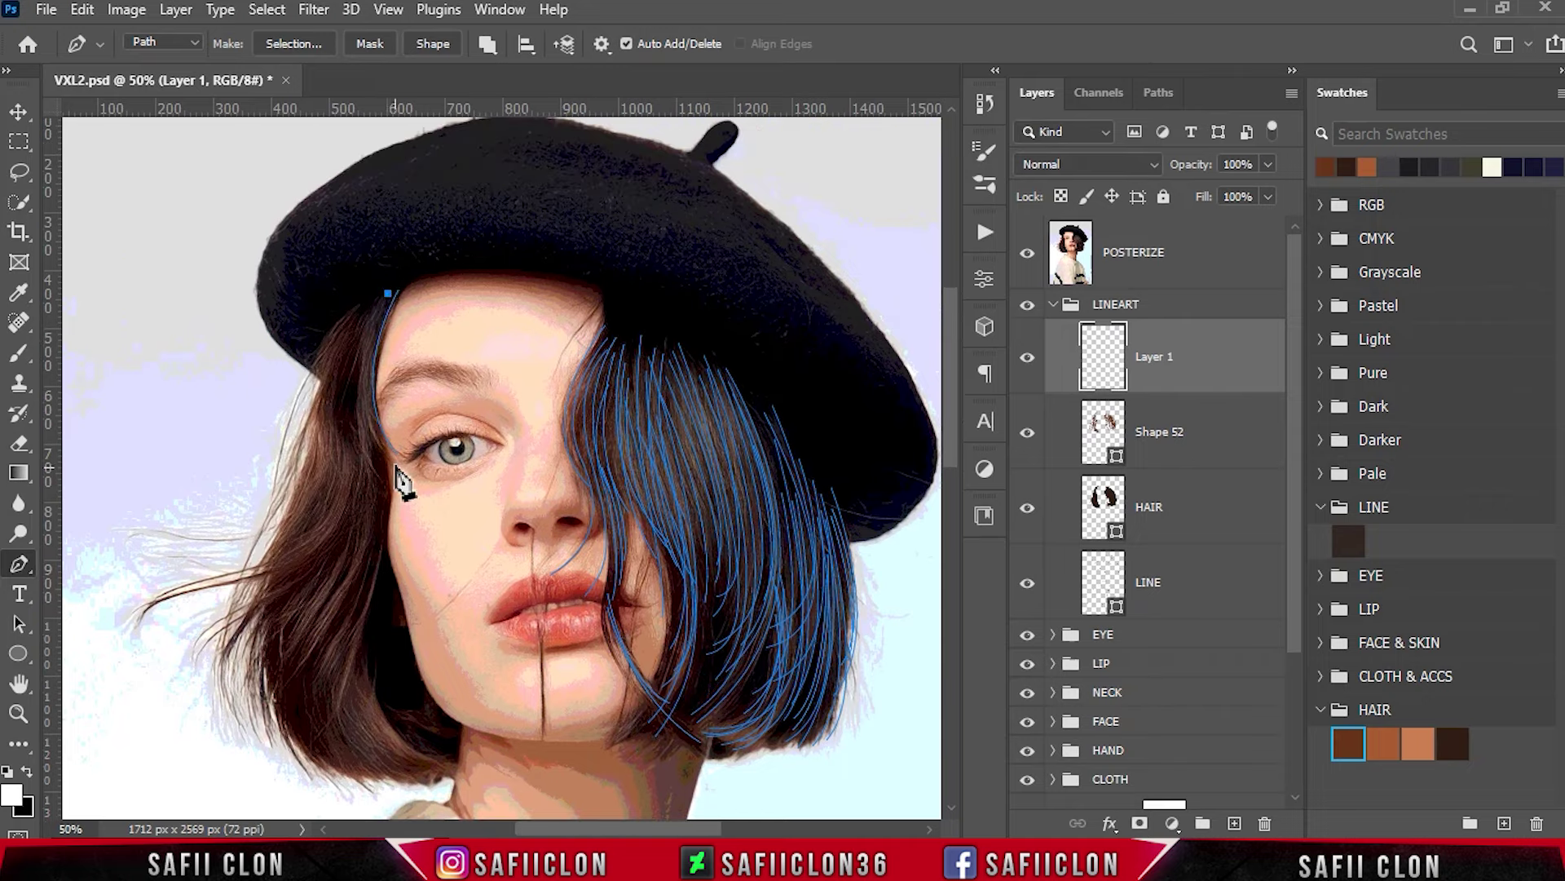
left_click_drag(388, 292, 374, 303)
left_click(381, 308)
left_click_drag(385, 487, 444, 559)
left_click(379, 305)
left_click_drag(374, 469, 497, 360)
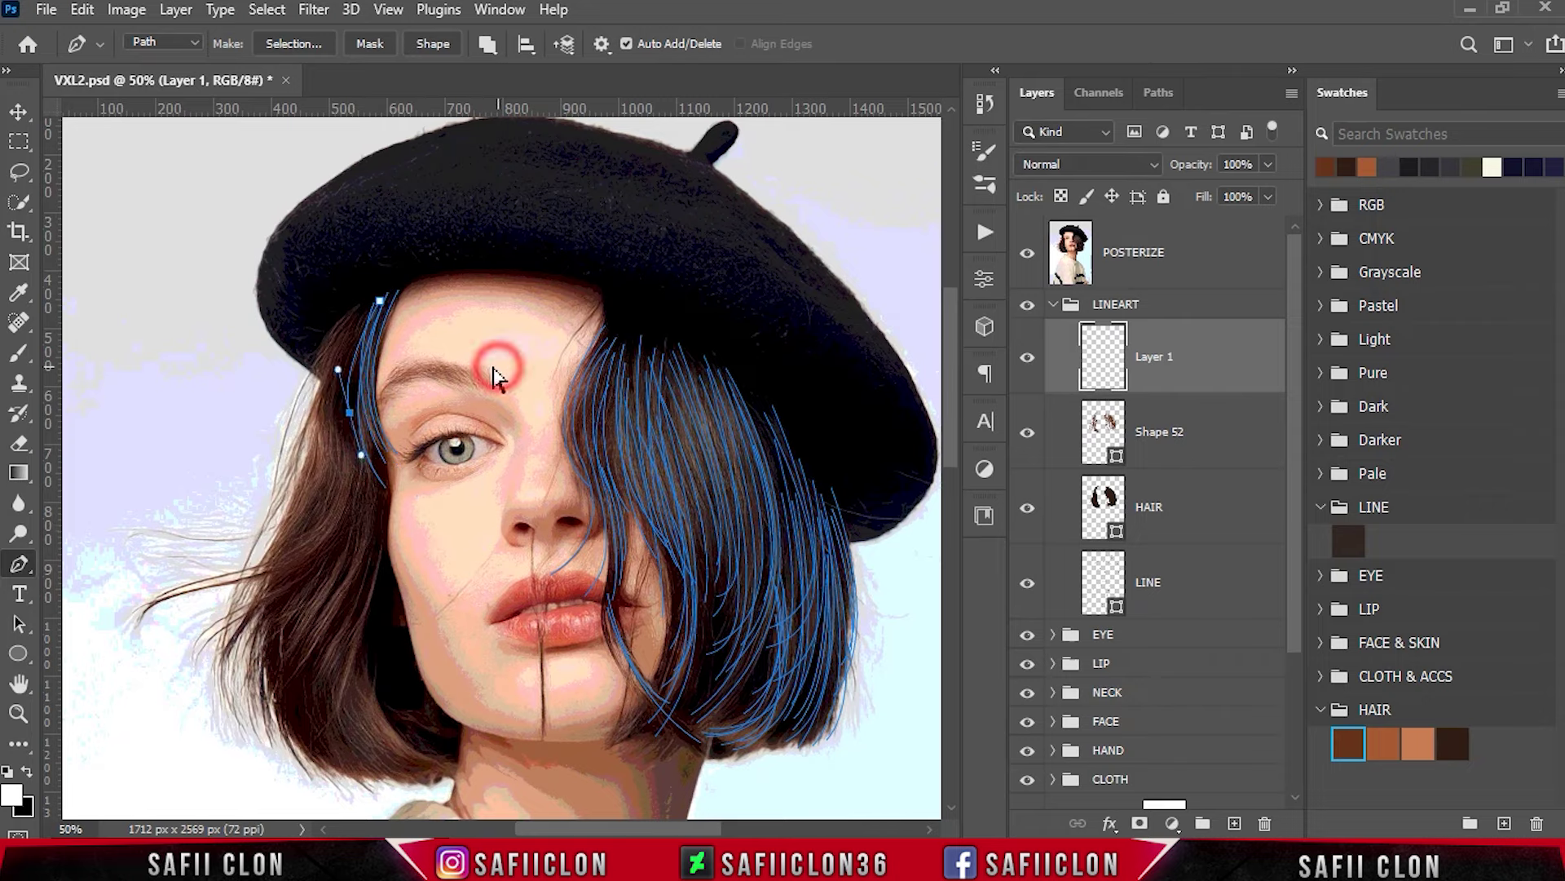
scroll(360, 366, "down", 2)
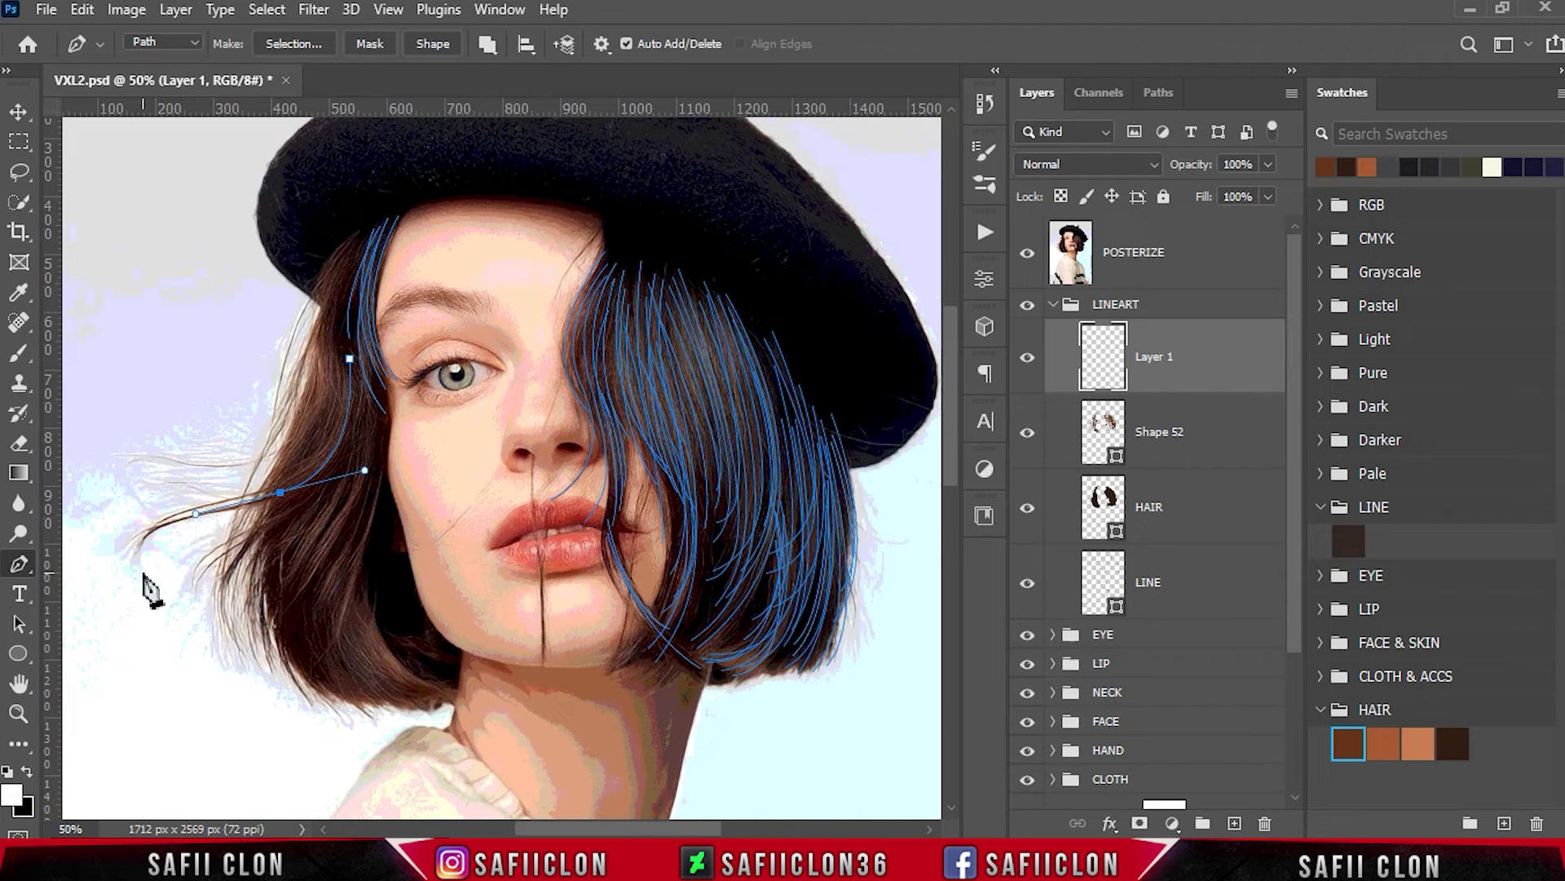
left_click(346, 371)
mouse_move(269, 491)
left_mouse_down()
mouse_move(183, 515)
mouse_move(160, 577)
left_mouse_up()
Trace strands from beside the left cheek and the hat edge down the left hair.
left_click(209, 665, "ctrl")
left_click(353, 246)
left_click_drag(344, 349, 356, 382)
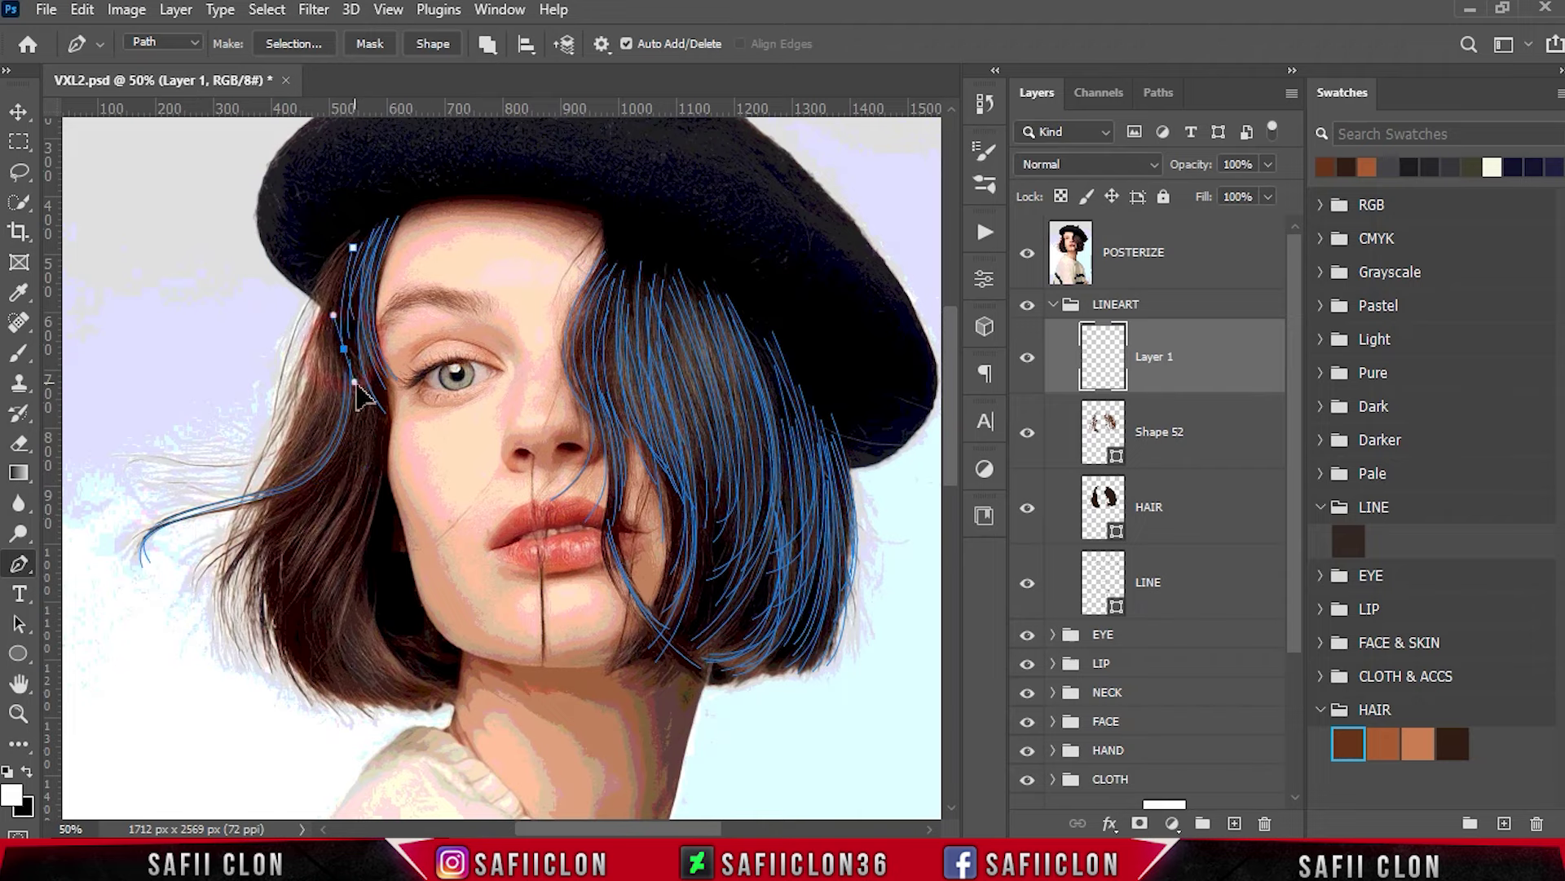
left_click(365, 420, "ctrl")
left_click(450, 359, "ctrl")
left_click(357, 235)
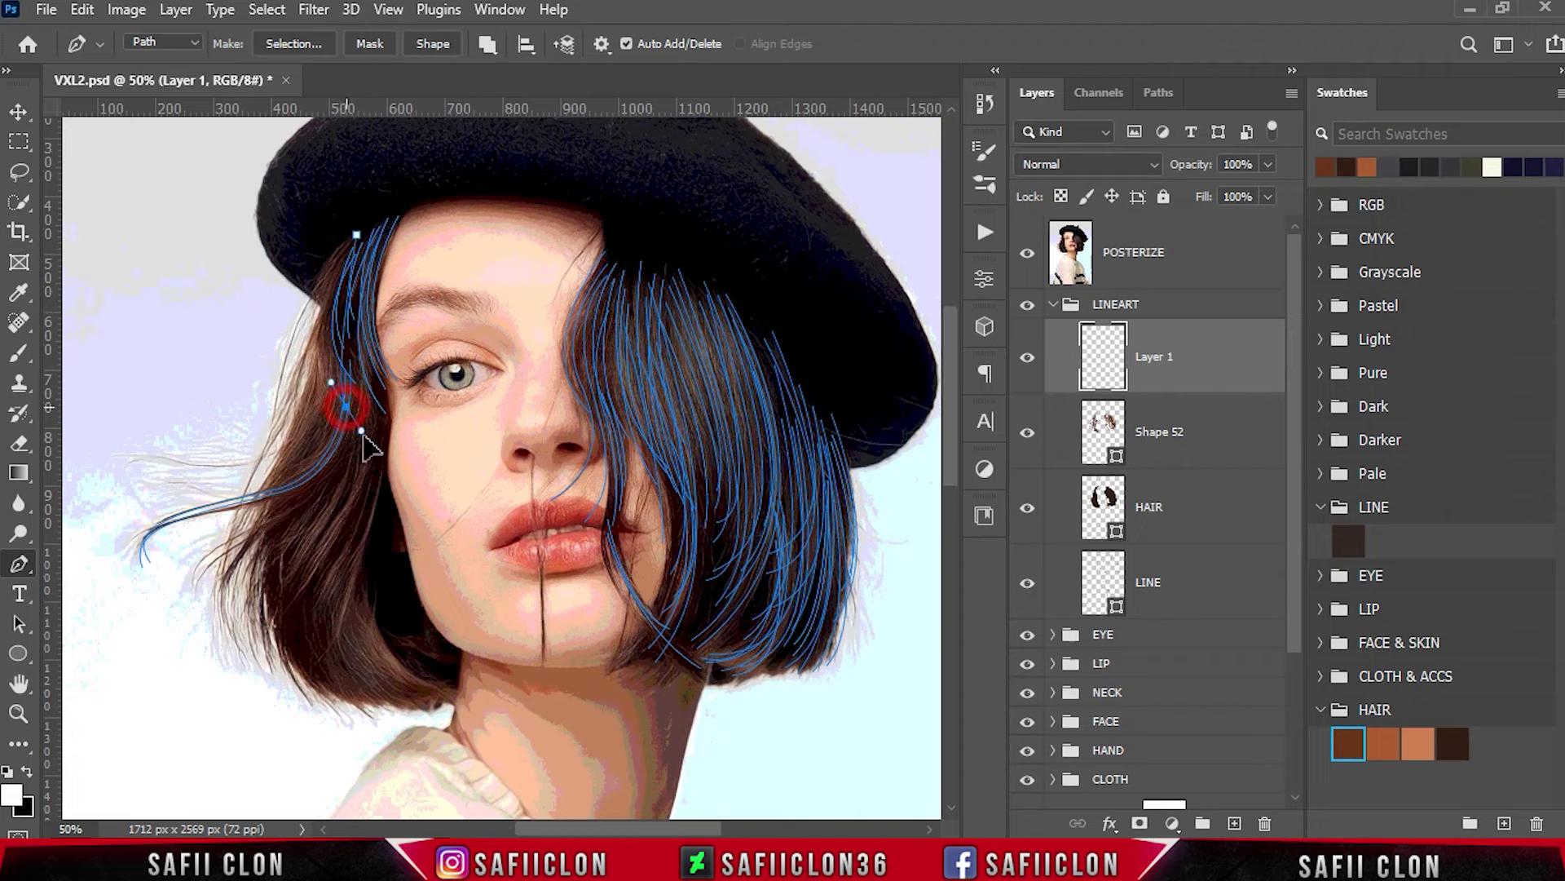
left_click(269, 669)
left_click(476, 624, "ctrl")
Add several short strands ending near the bottom of the left hair.
left_click(365, 382)
left_click(279, 664)
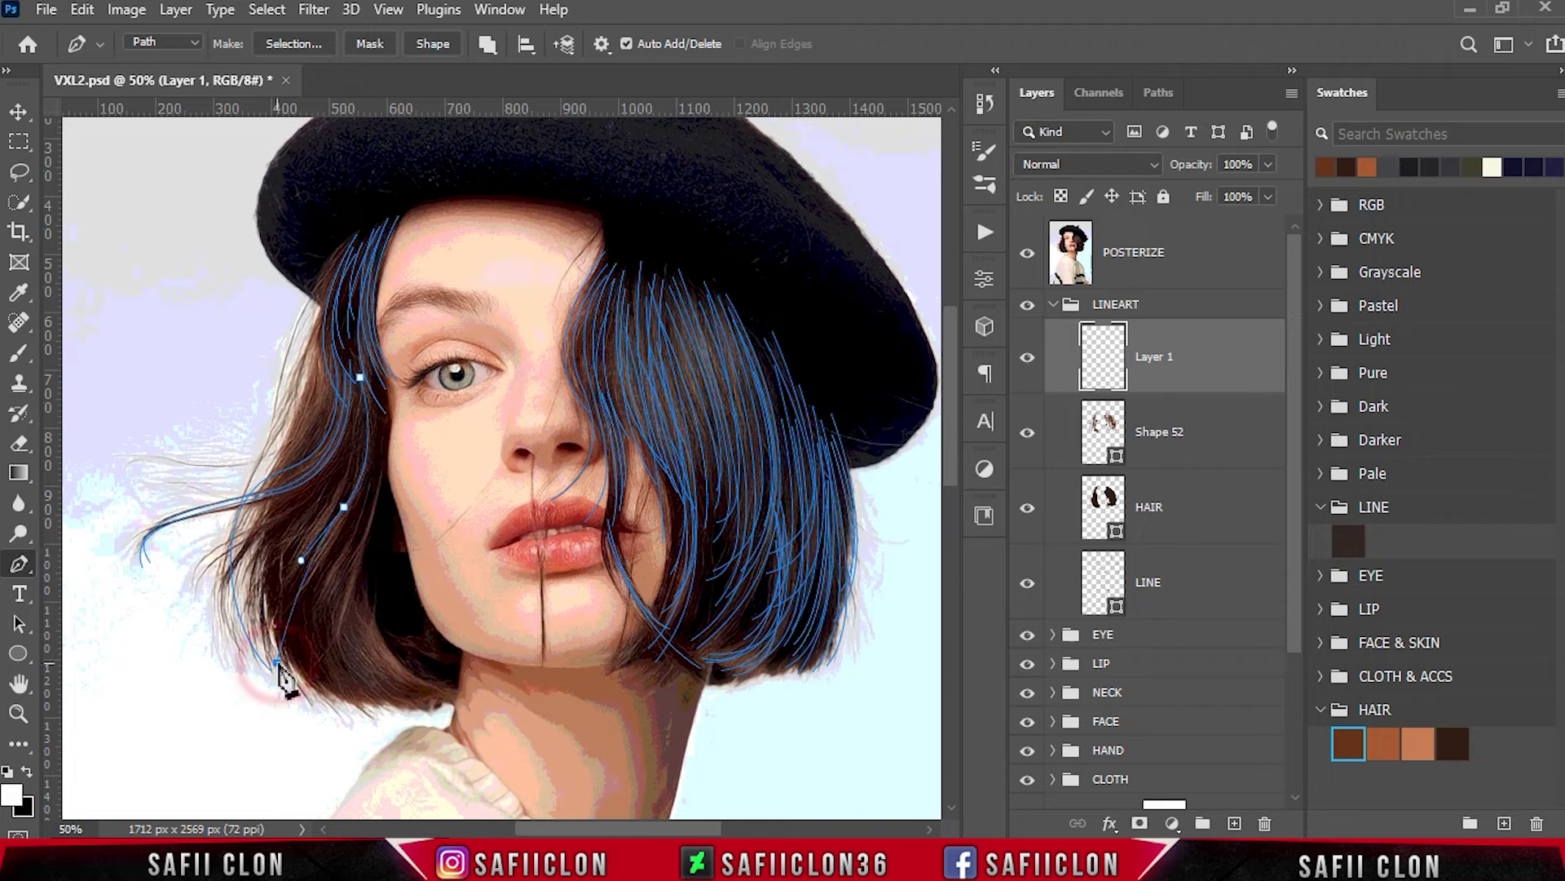
left_click(440, 561, "ctrl")
left_click(351, 456)
left_click(289, 667)
left_click(359, 599, "ctrl")
left_click(283, 695)
left_click(408, 623, "ctrl")
left_click(371, 493, "ctrl")
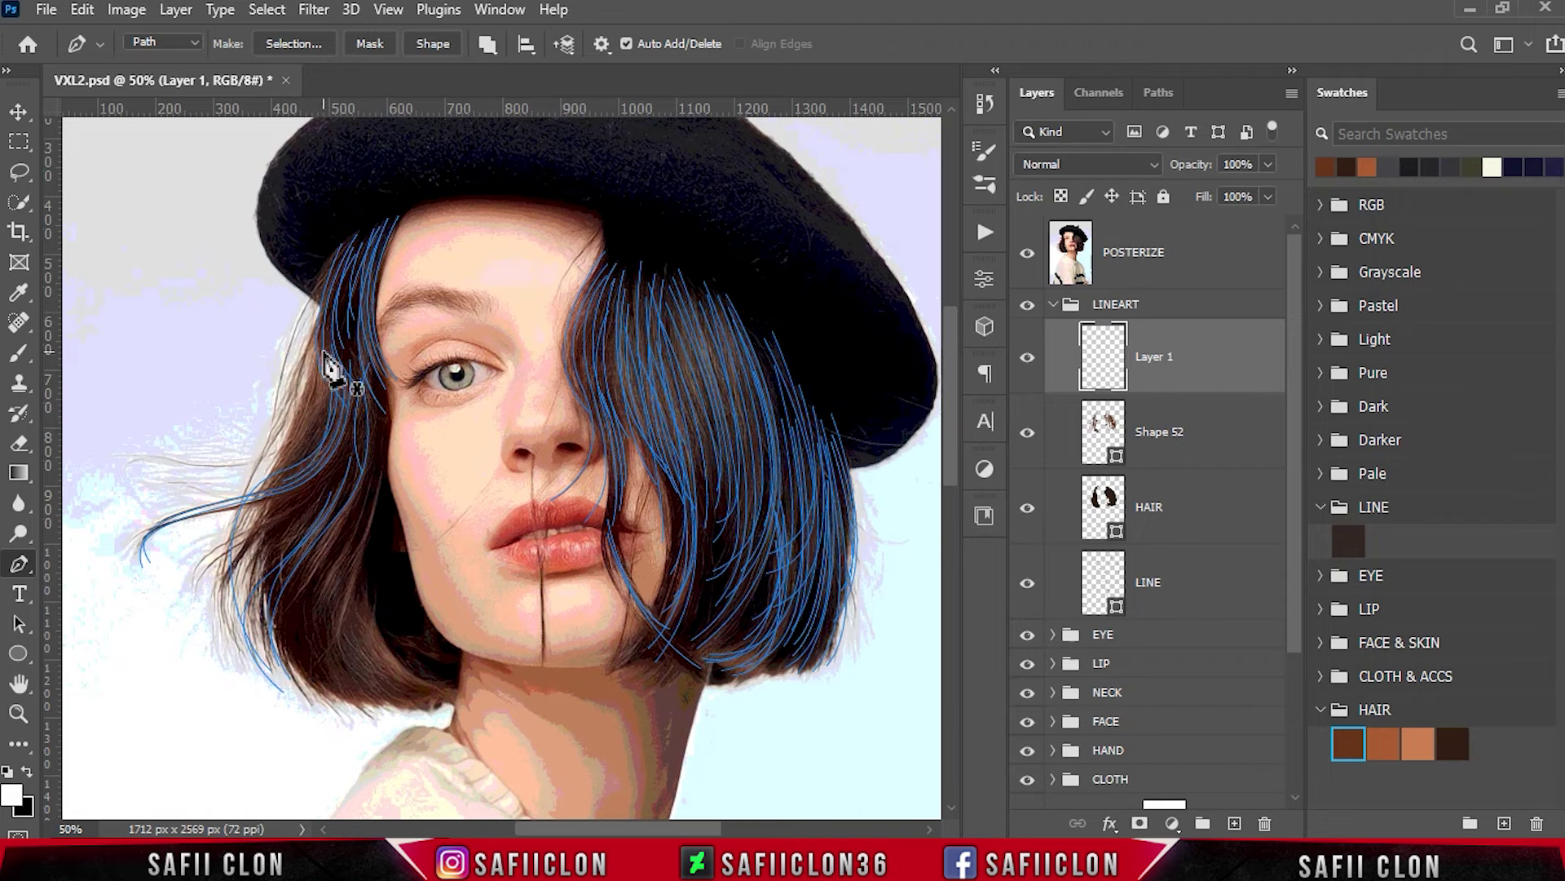
Trace a curved strand toward the hair tips and discard an unwanted strand toward the neck.
left_click(308, 726, "ctrl")
left_click(332, 483)
left_click_drag(303, 531, 282, 552)
left_click_drag(312, 686, 406, 753)
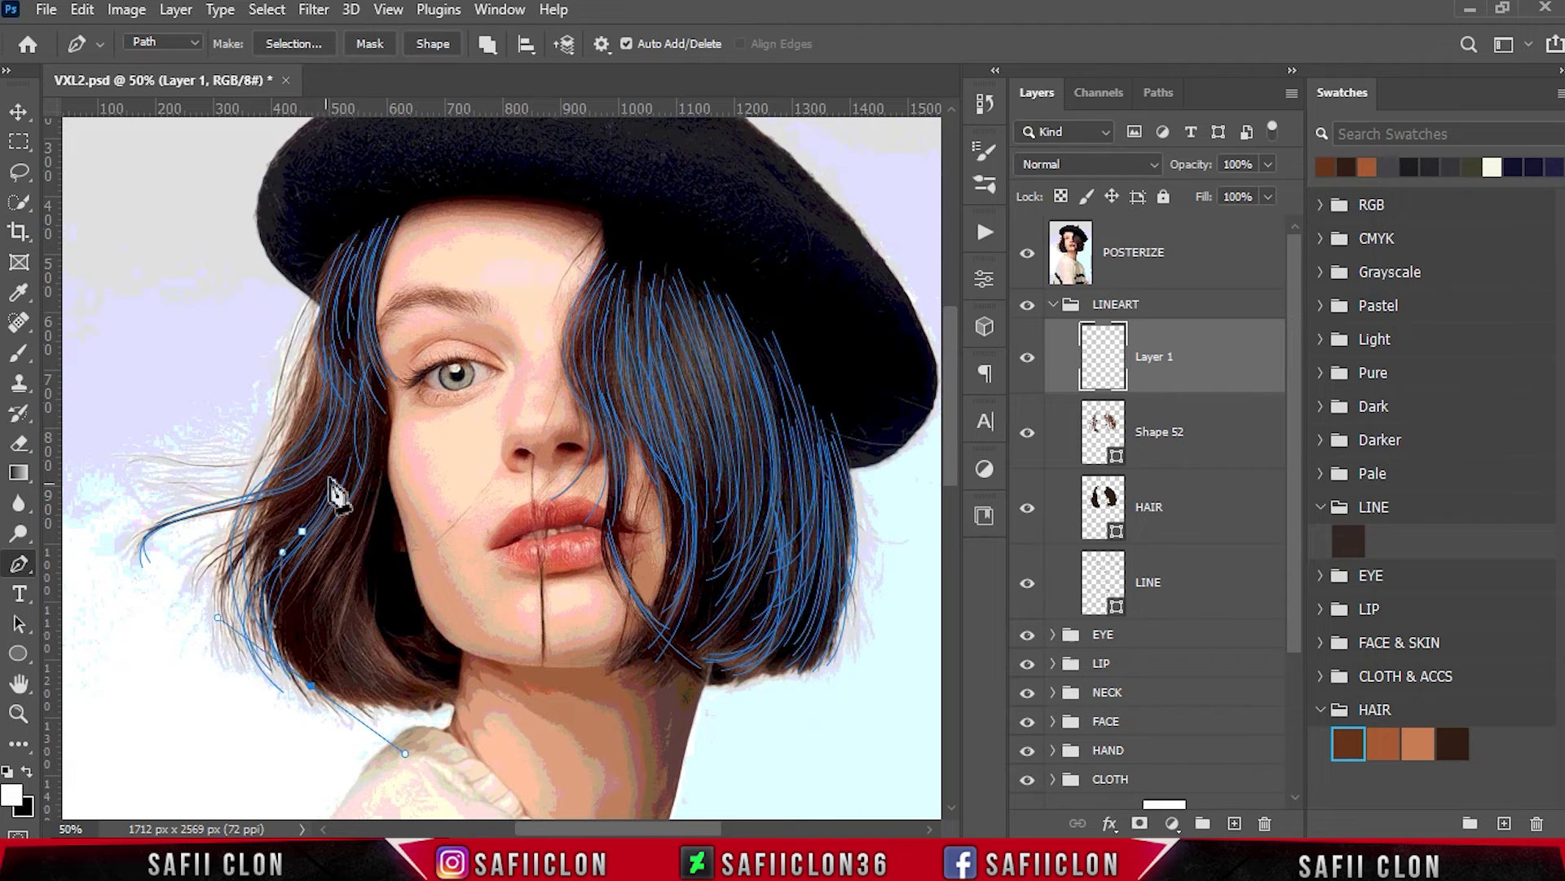
left_click(350, 438, "ctrl")
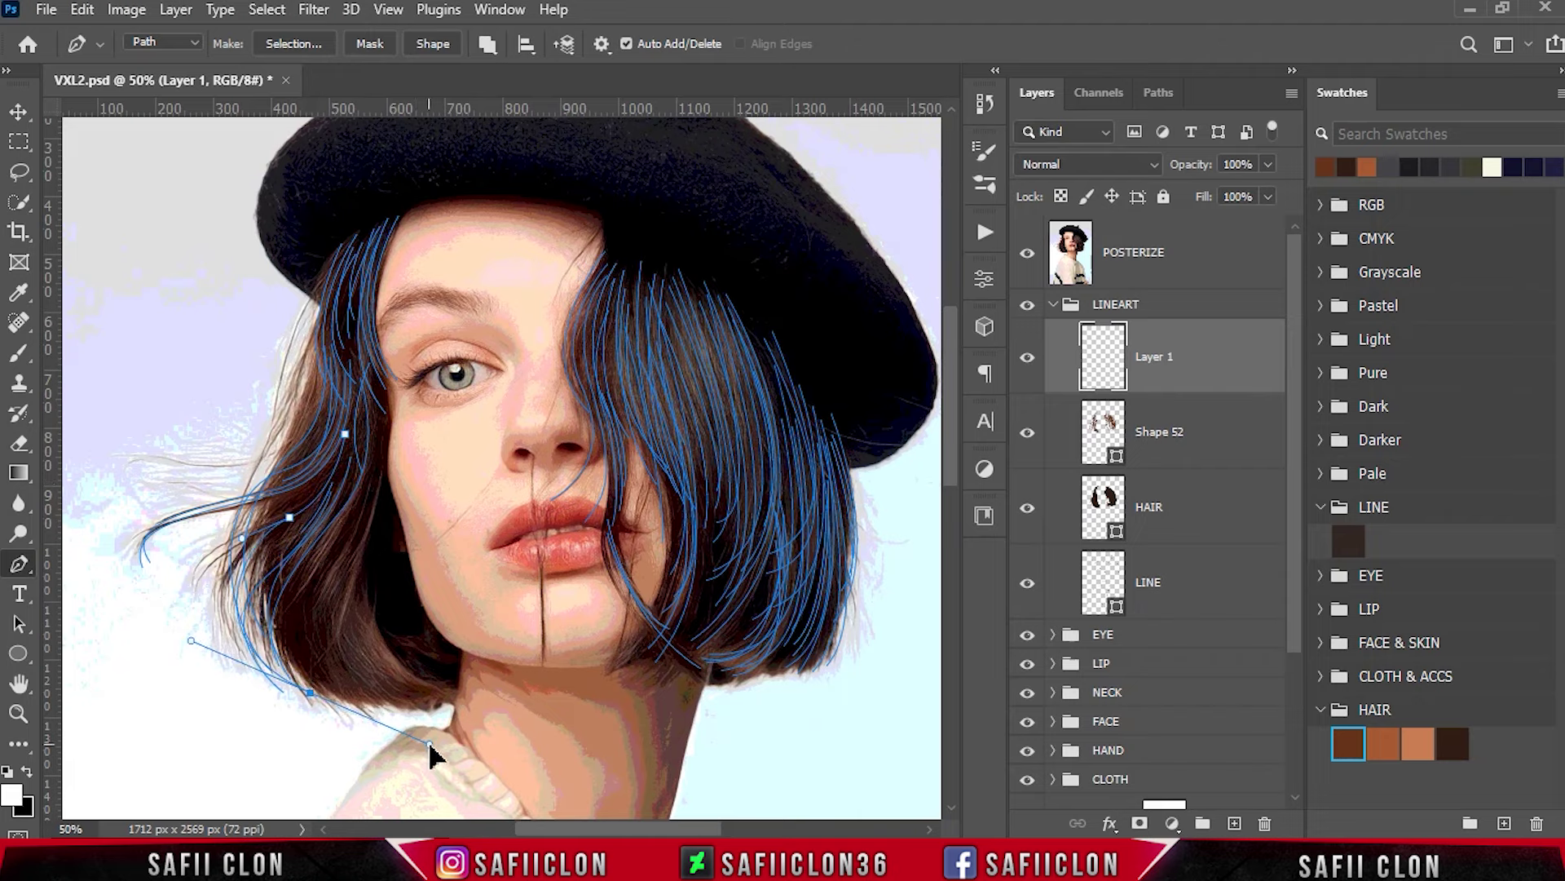
left_click(379, 473)
left_click(351, 591)
left_click_drag(412, 723, 342, 594)
left_click(436, 724)
key("Return")
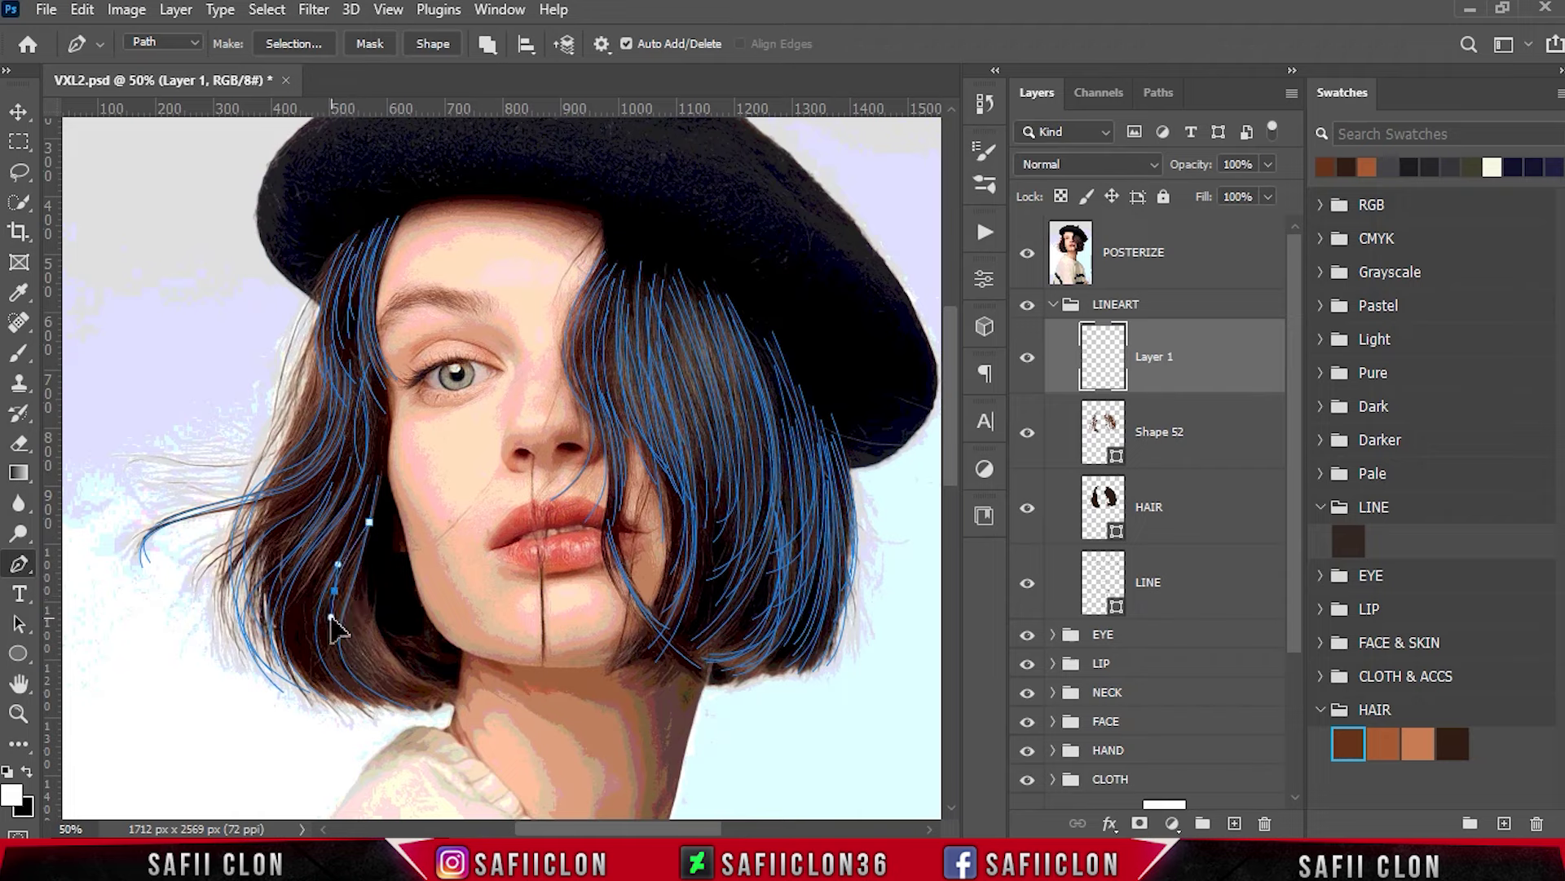
Redraw the strand toward the neck, add one toward a hair tip, and hide the posterized photo.
left_click(365, 565)
left_click_drag(441, 690, 521, 717)
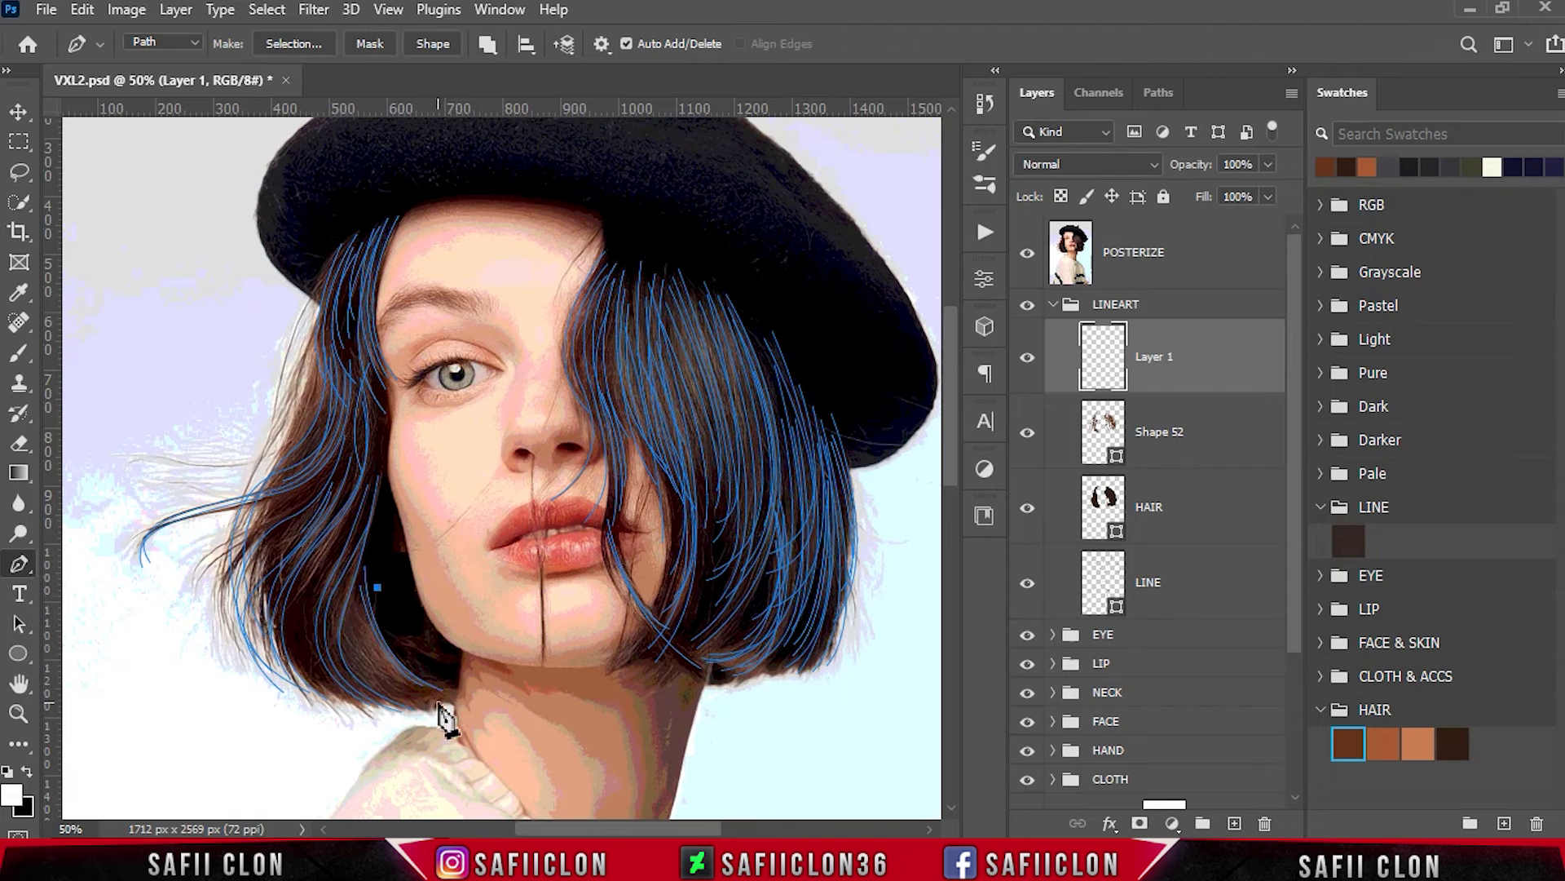
left_click_drag(424, 710, 481, 726)
left_click(365, 592)
left_click(437, 700)
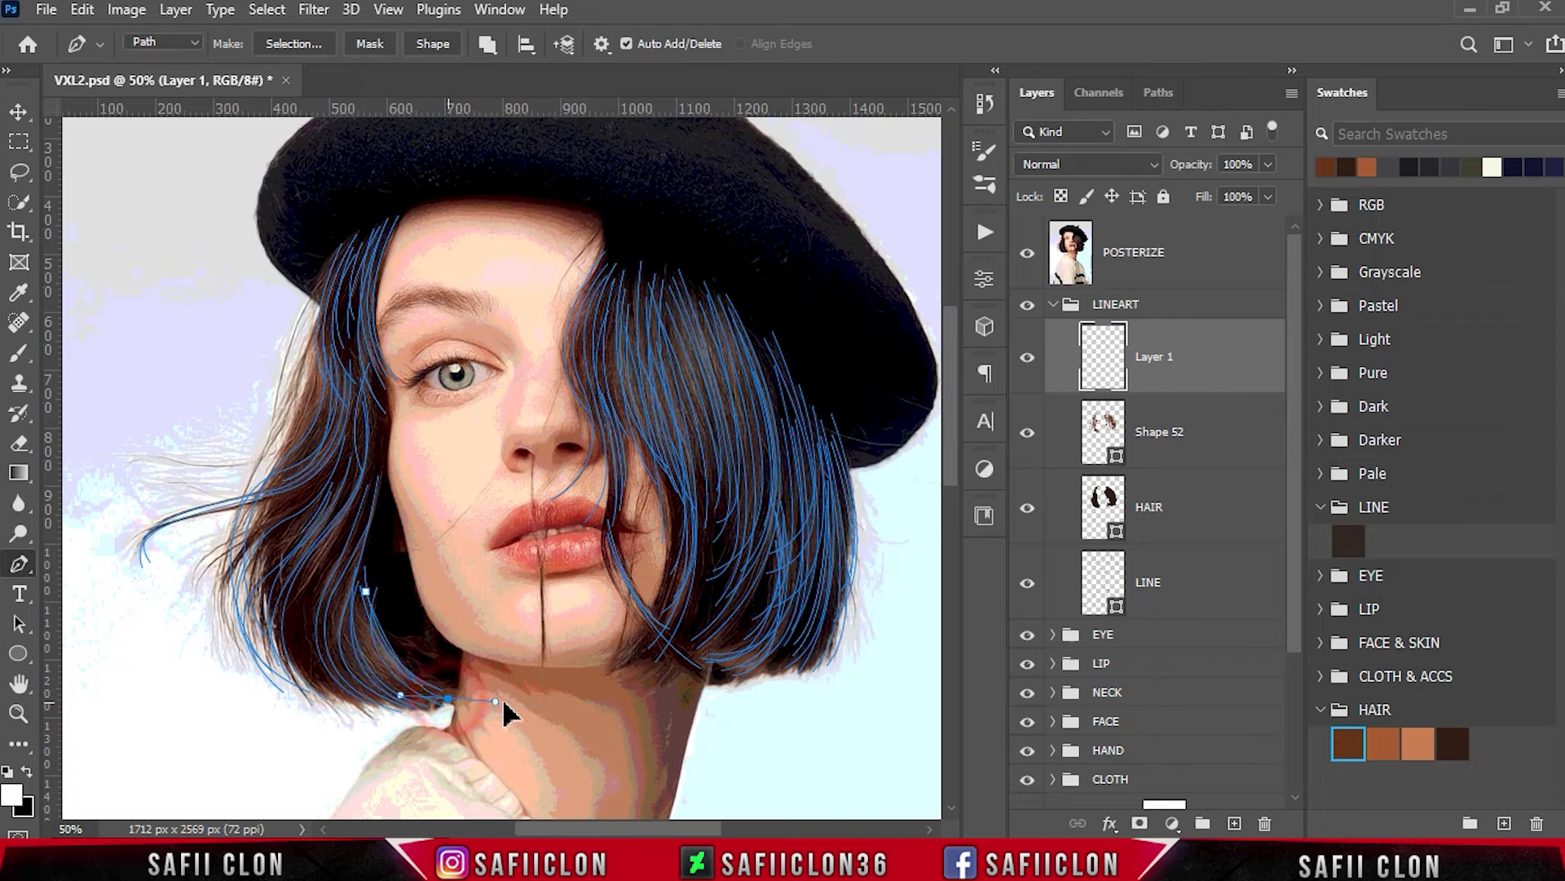
scroll(594, 706, "up", 1)
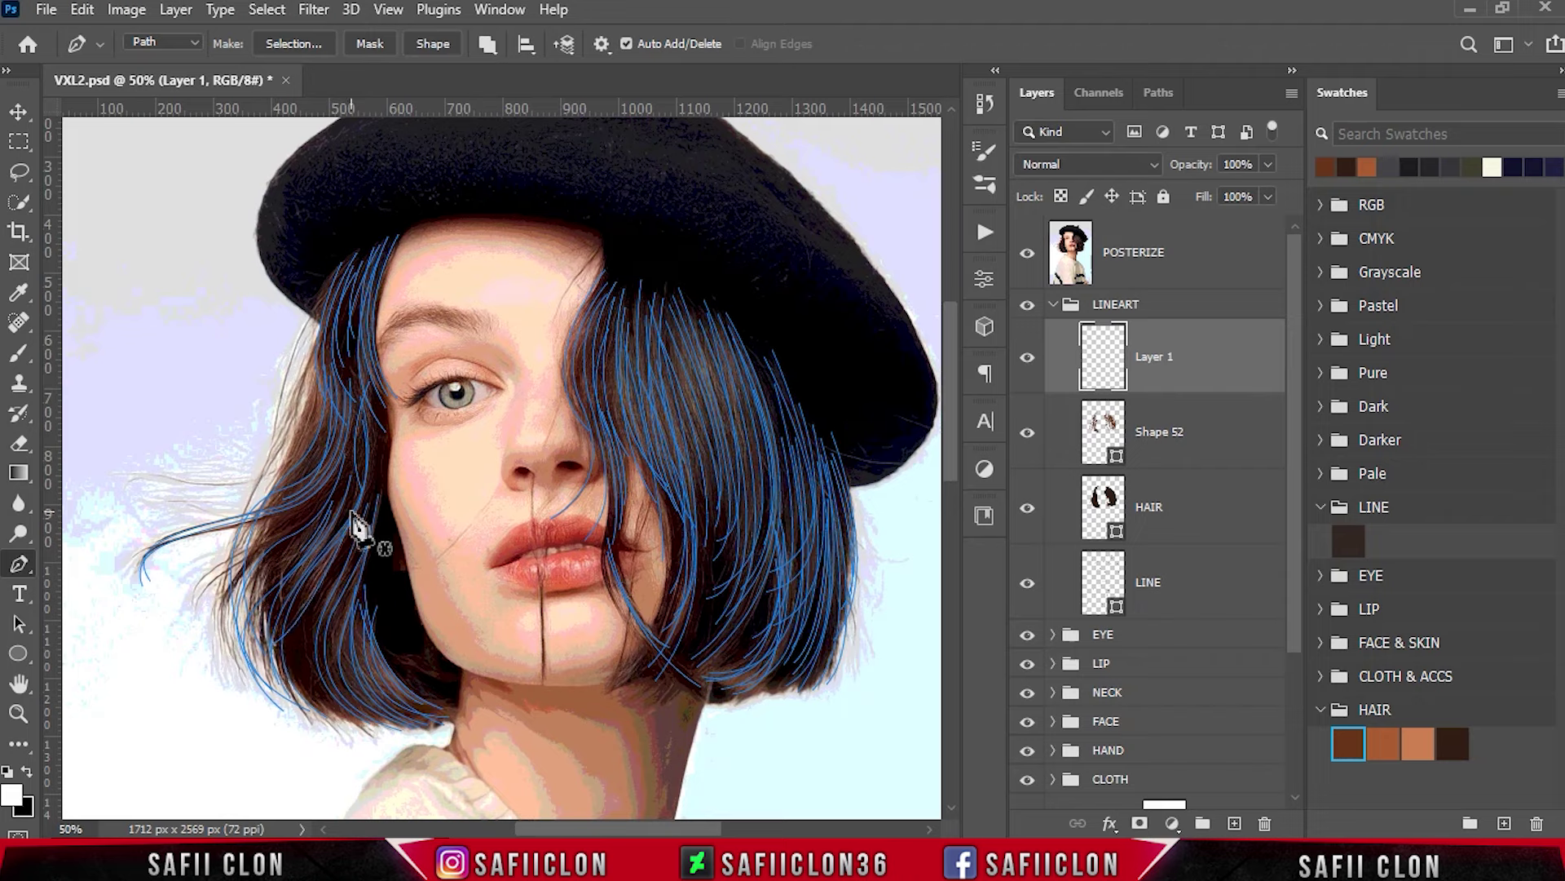
left_click(323, 511)
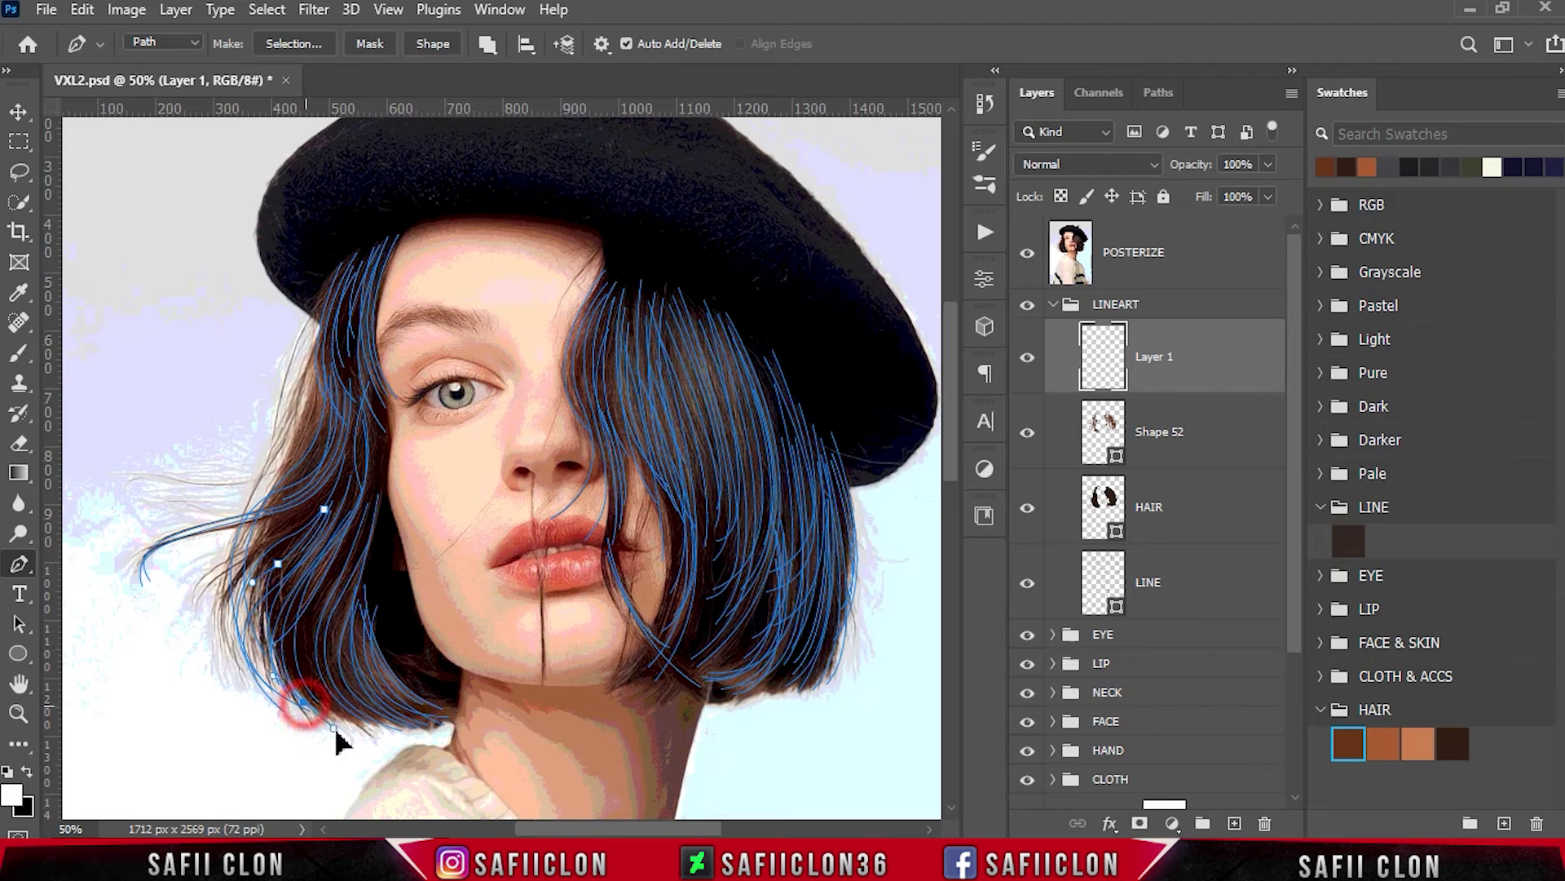
left_click(252, 553, "ctrl")
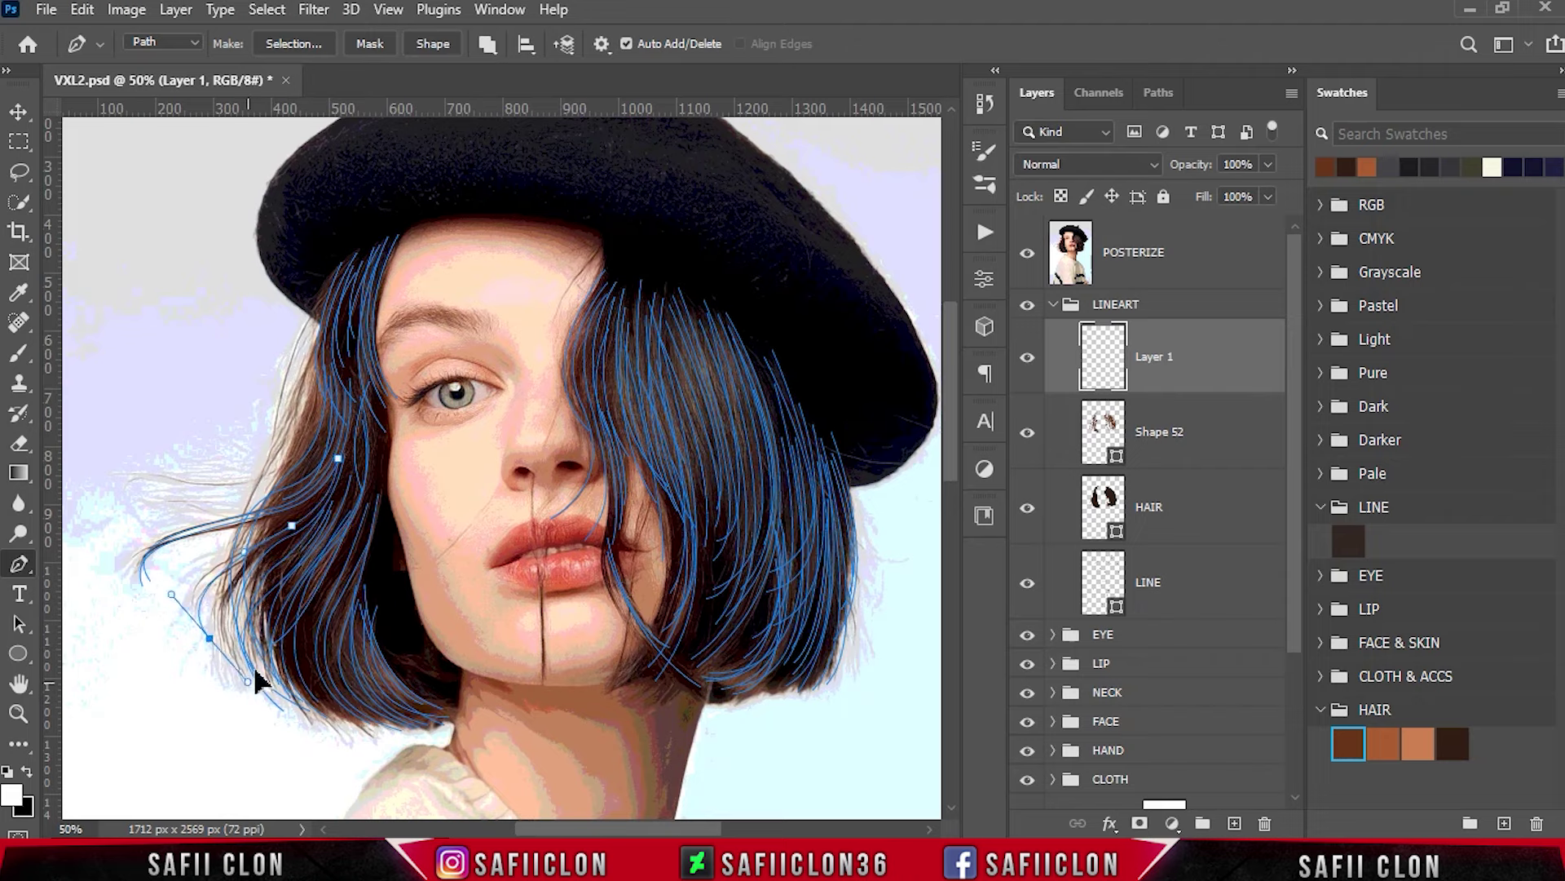
left_click_drag(194, 623, 217, 672)
left_click(446, 585, "ctrl")
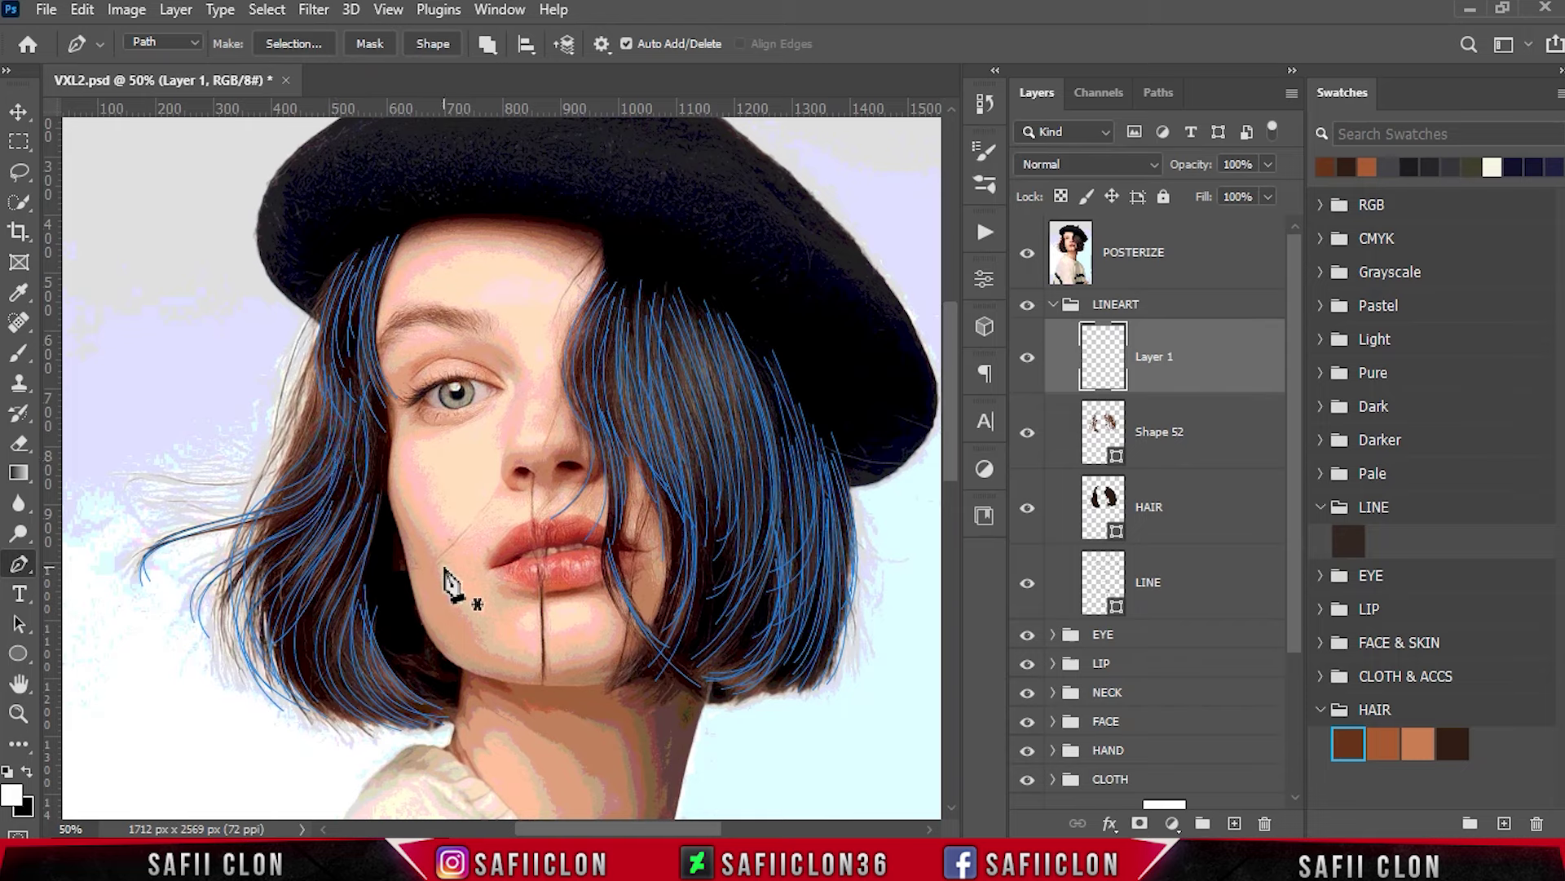
left_click(1028, 256)
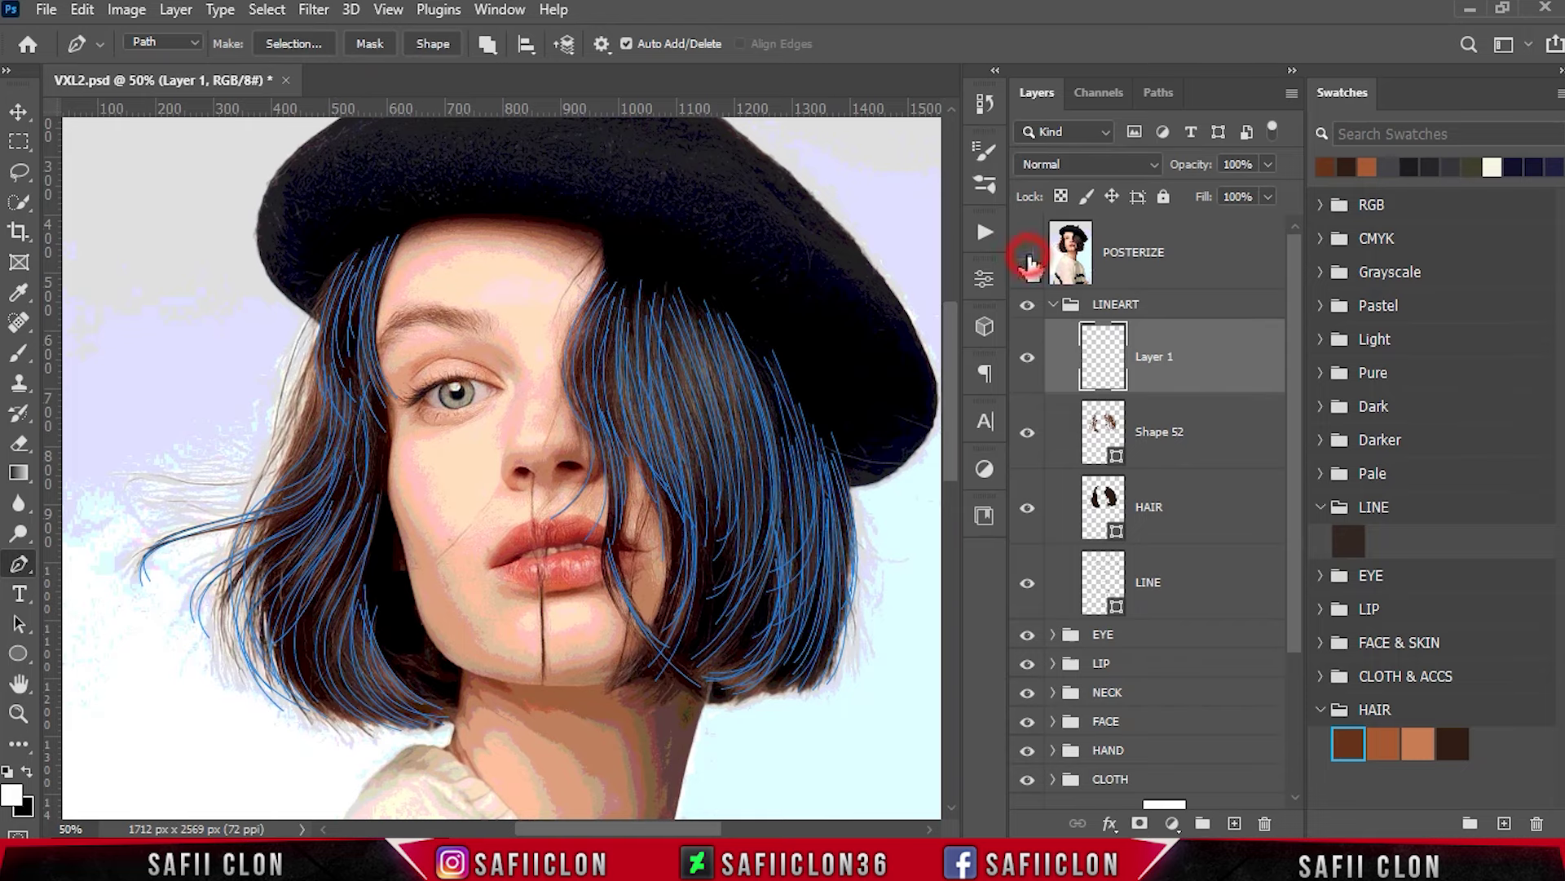
Compare the linework with the posterized photo hidden, then extend the outer hair-edge path.
left_click(1028, 257)
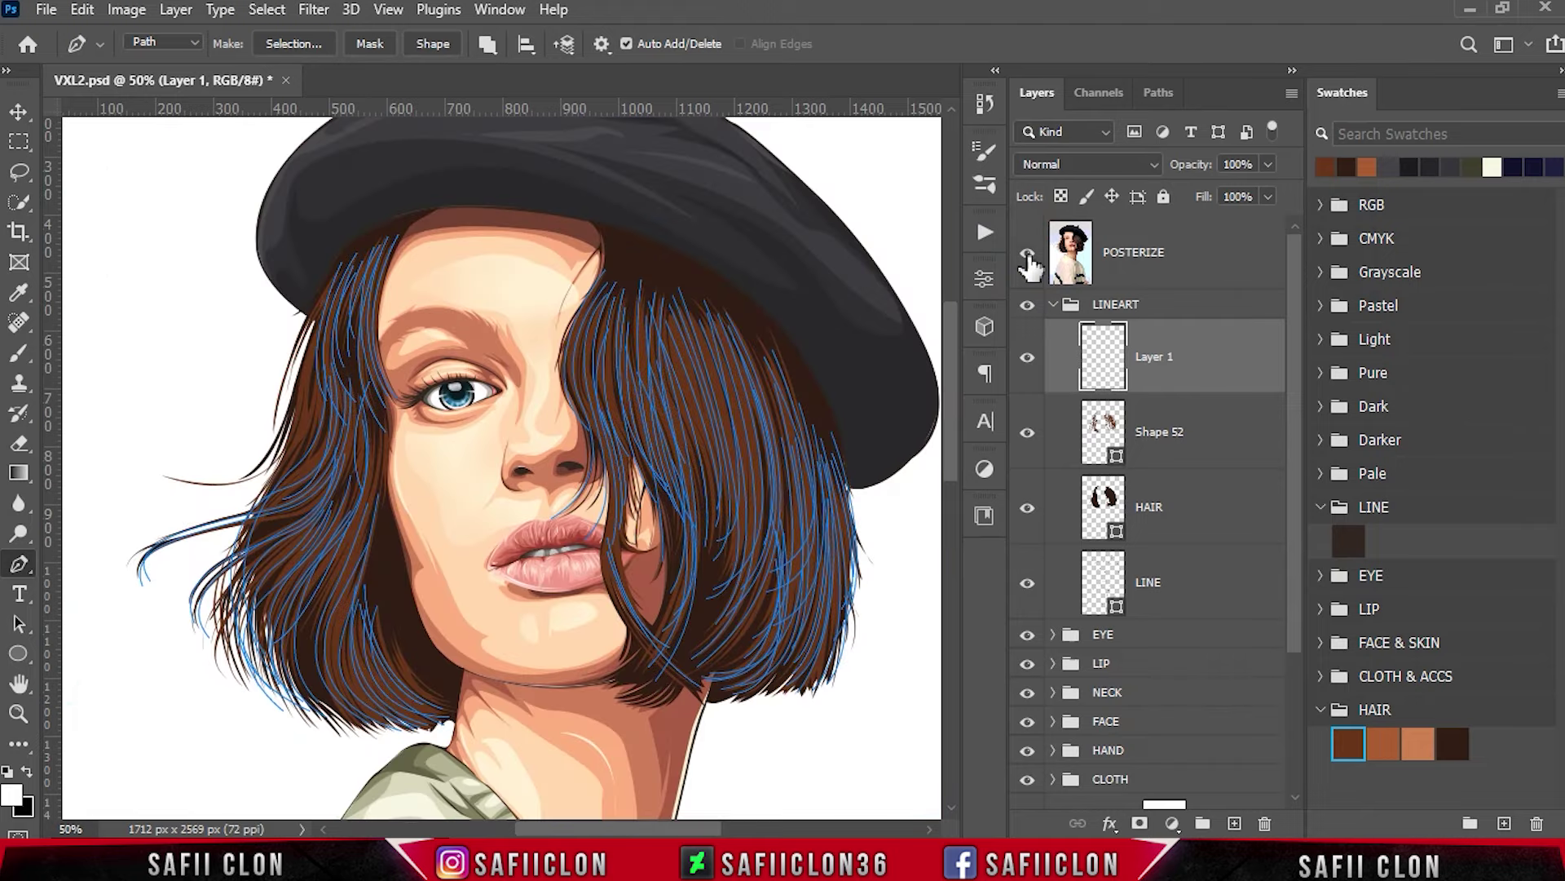
left_click(1028, 256)
left_click(301, 446, "ctrl")
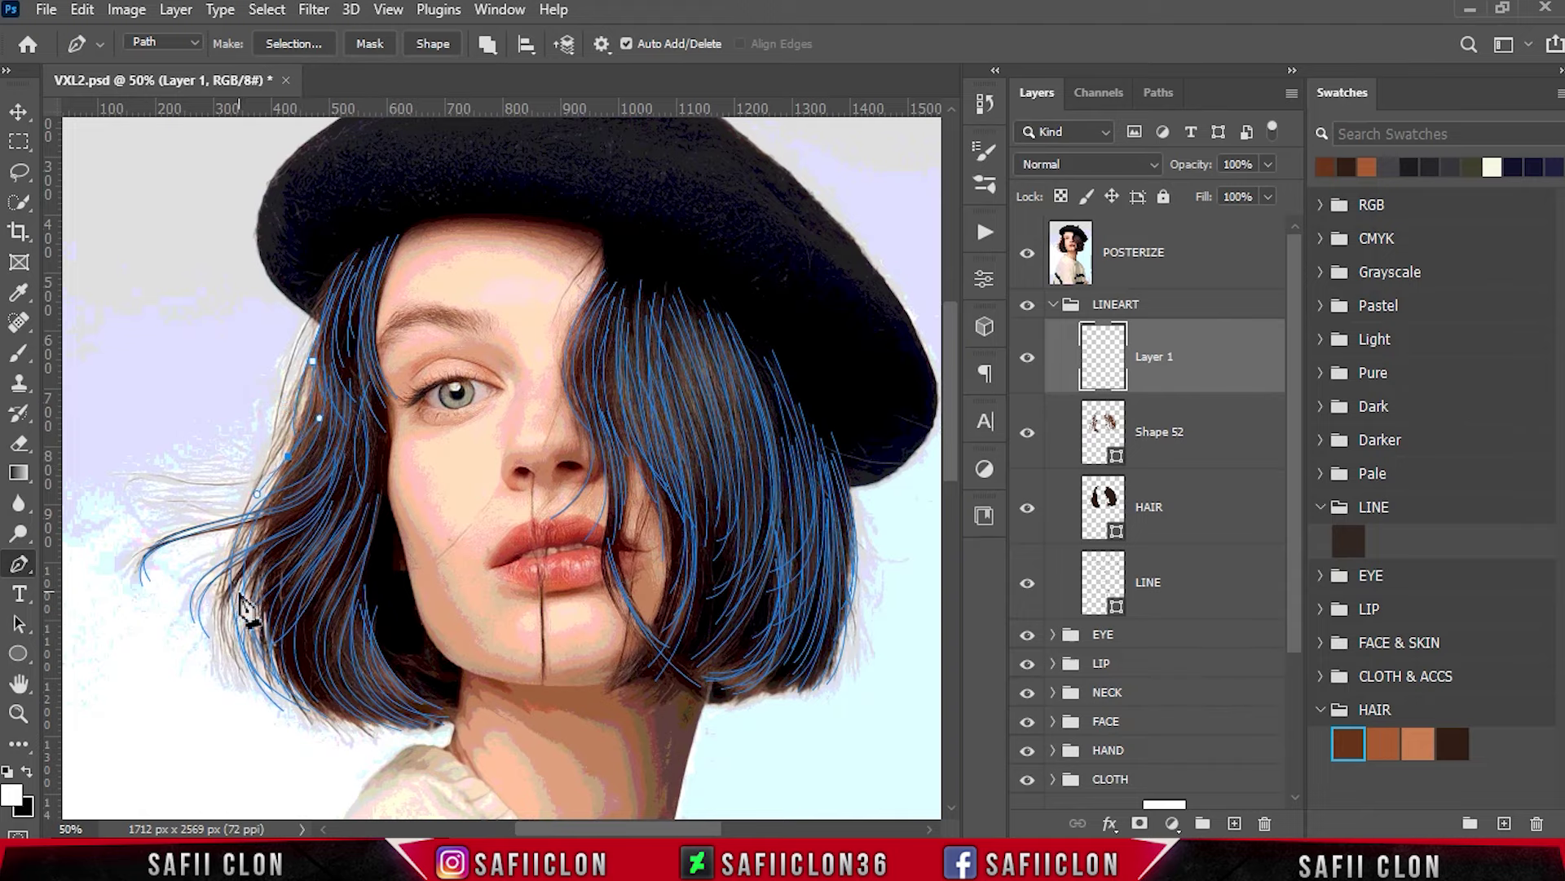
left_click(242, 697)
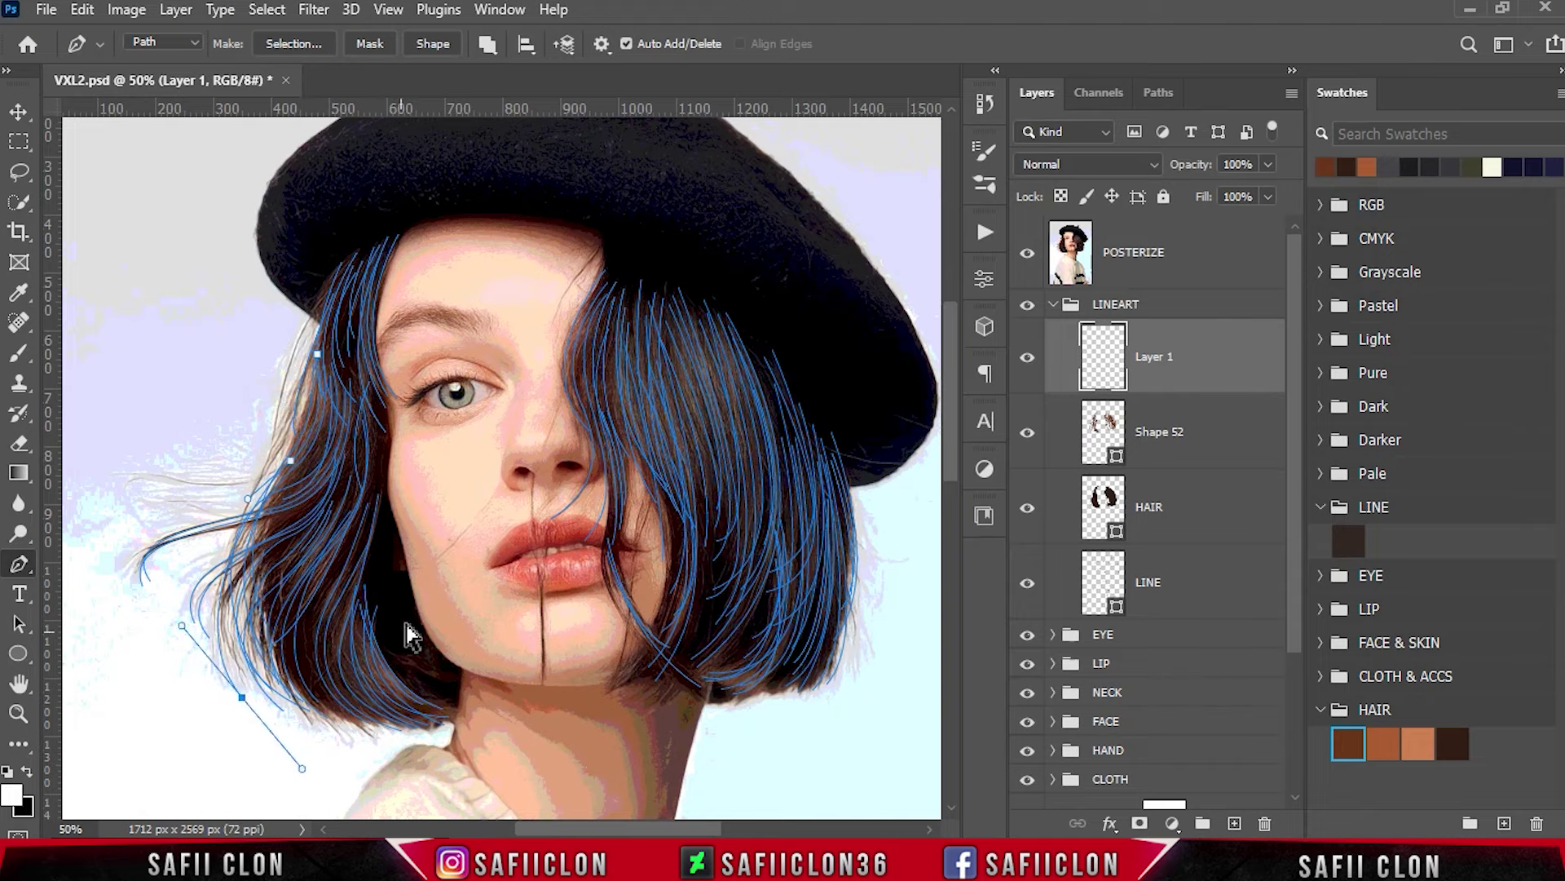
scroll(349, 310, "left", 5)
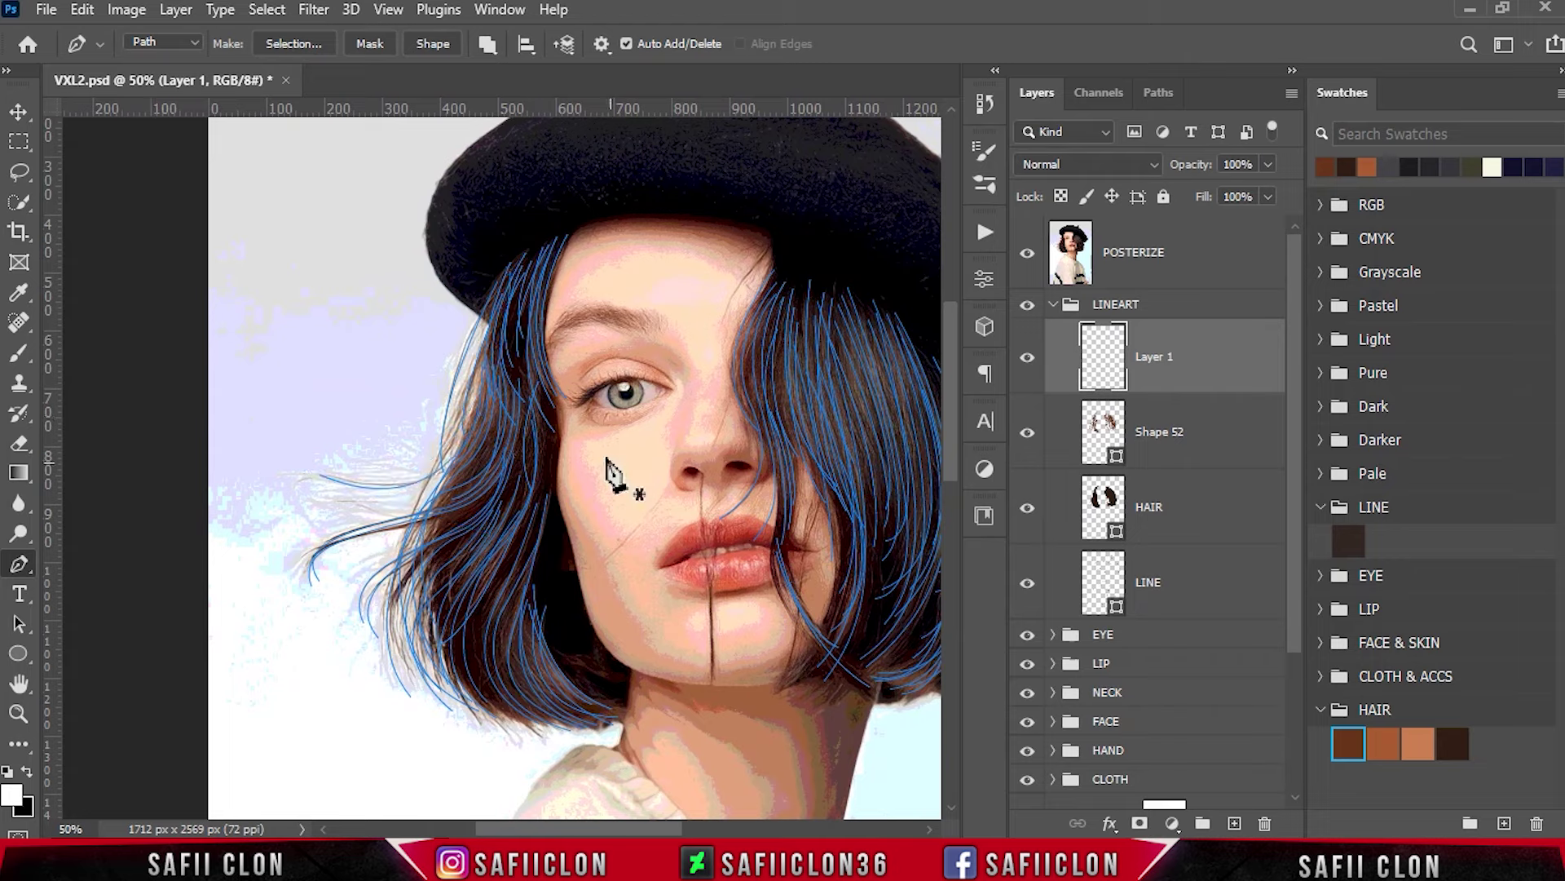
scroll(601, 575, "down", 2)
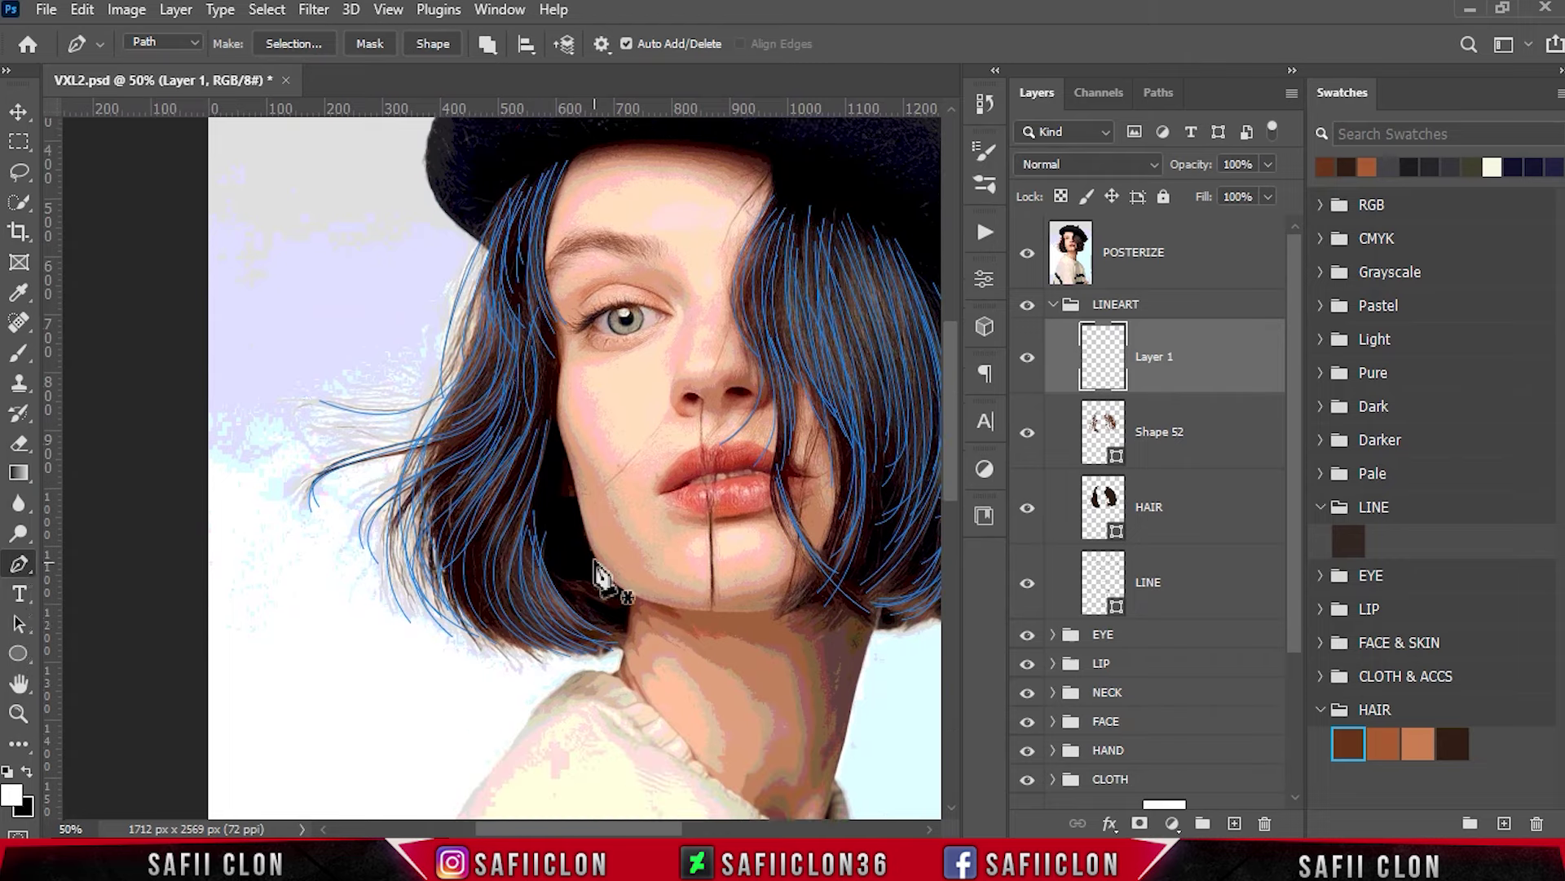
scroll(601, 575, "down", 2)
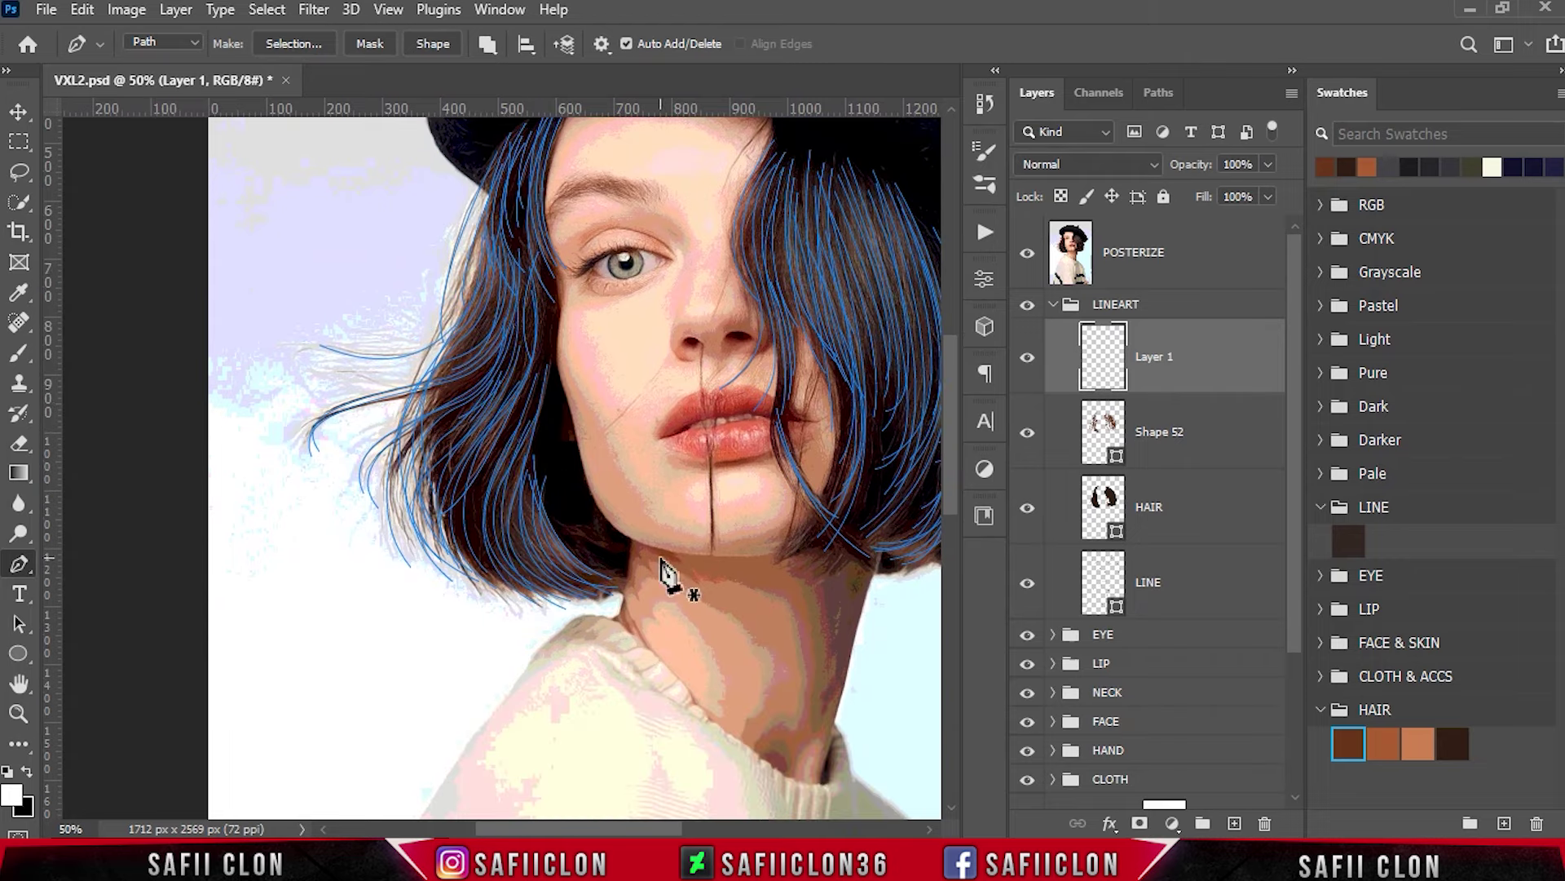
scroll(665, 575, "up", 2)
Trace an upper-left strand toward the hair ends and drop a stray anchor.
left_click(531, 327)
left_click_drag(541, 434, 529, 463)
left_click_drag(526, 675, 612, 765)
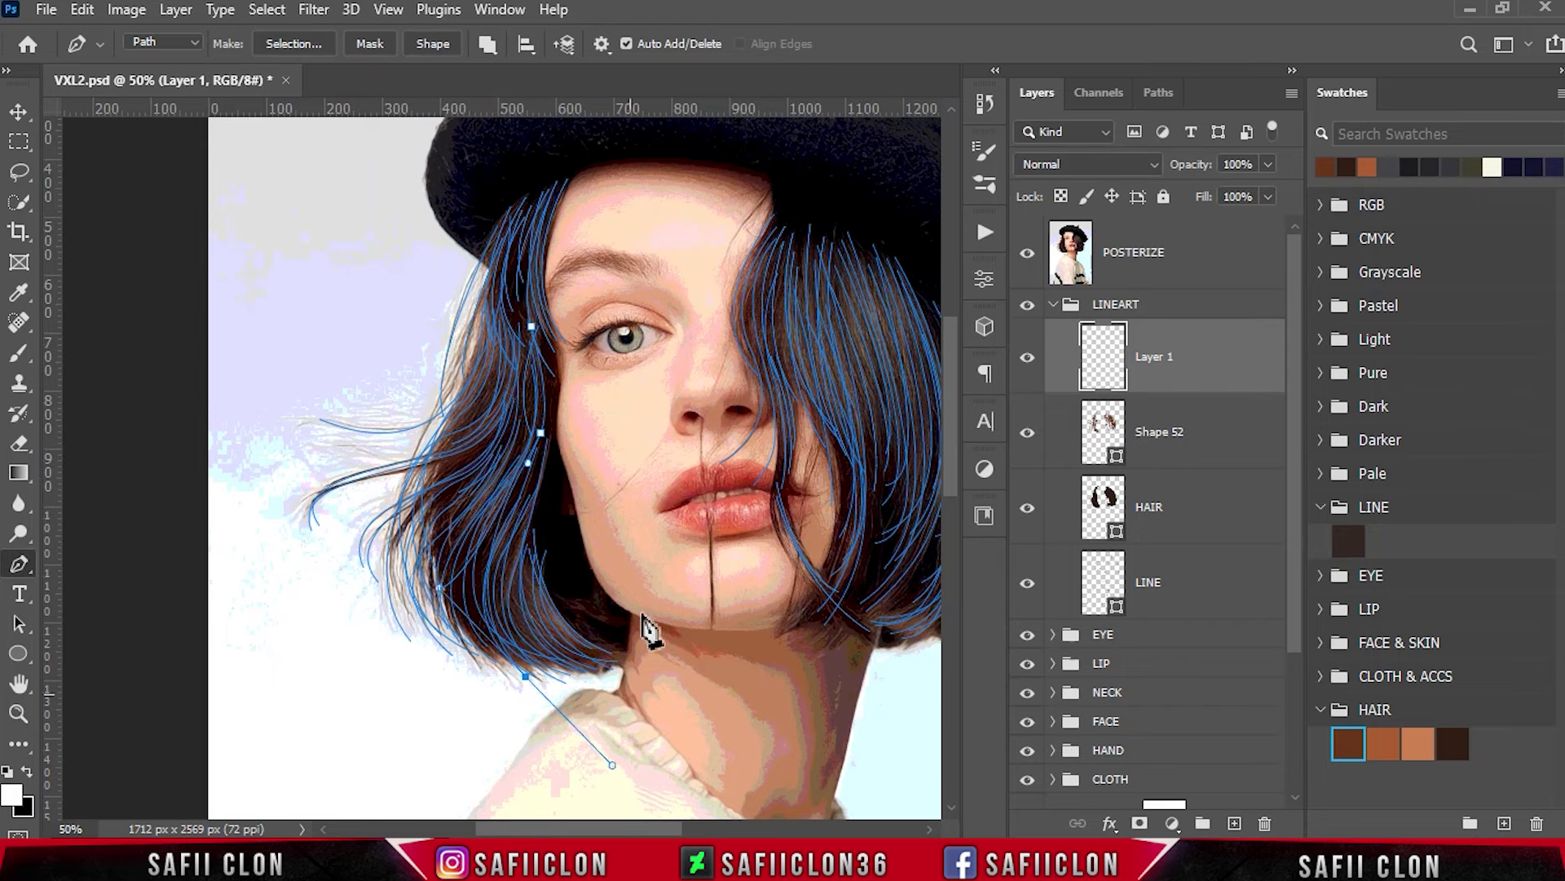
key("Escape")
left_click(521, 313)
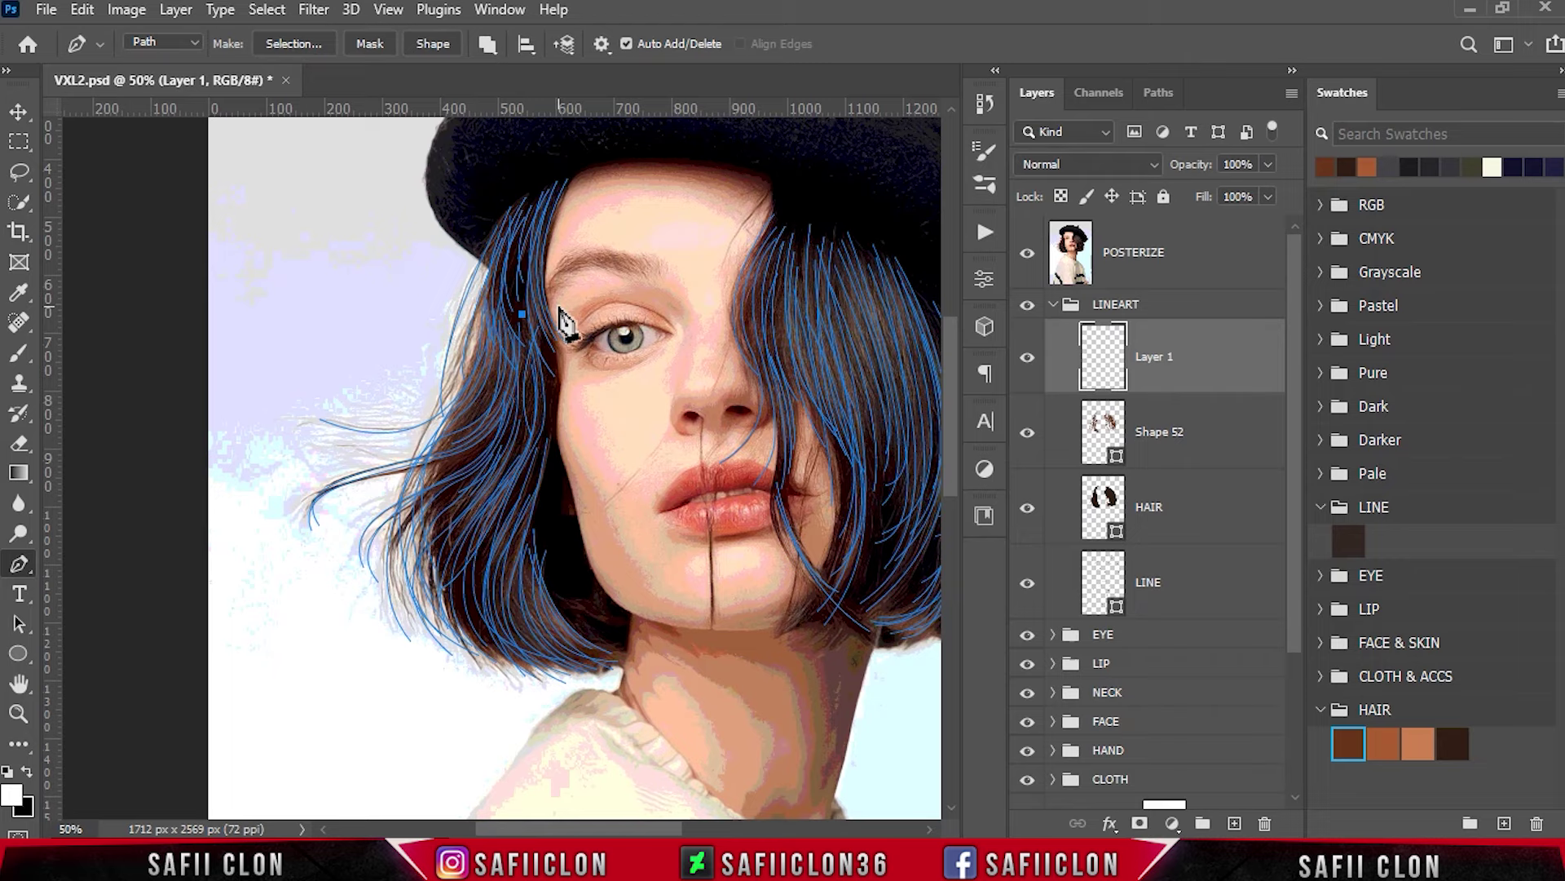
key("Escape")
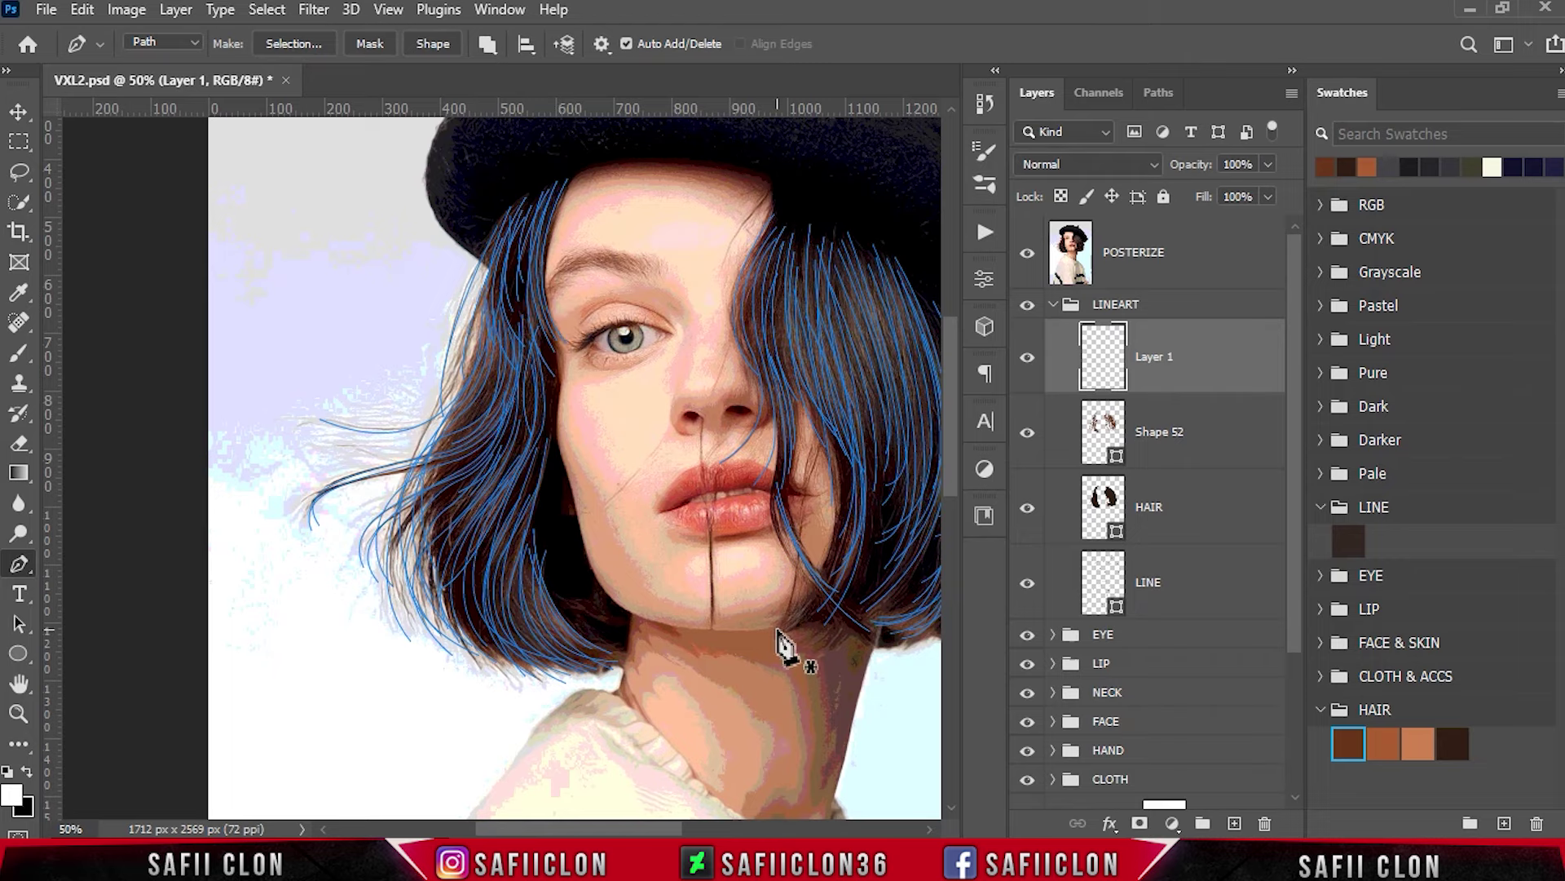
left_click(1028, 253)
key("ctrl+minus")
key("ctrl+plus")
left_click(1029, 256)
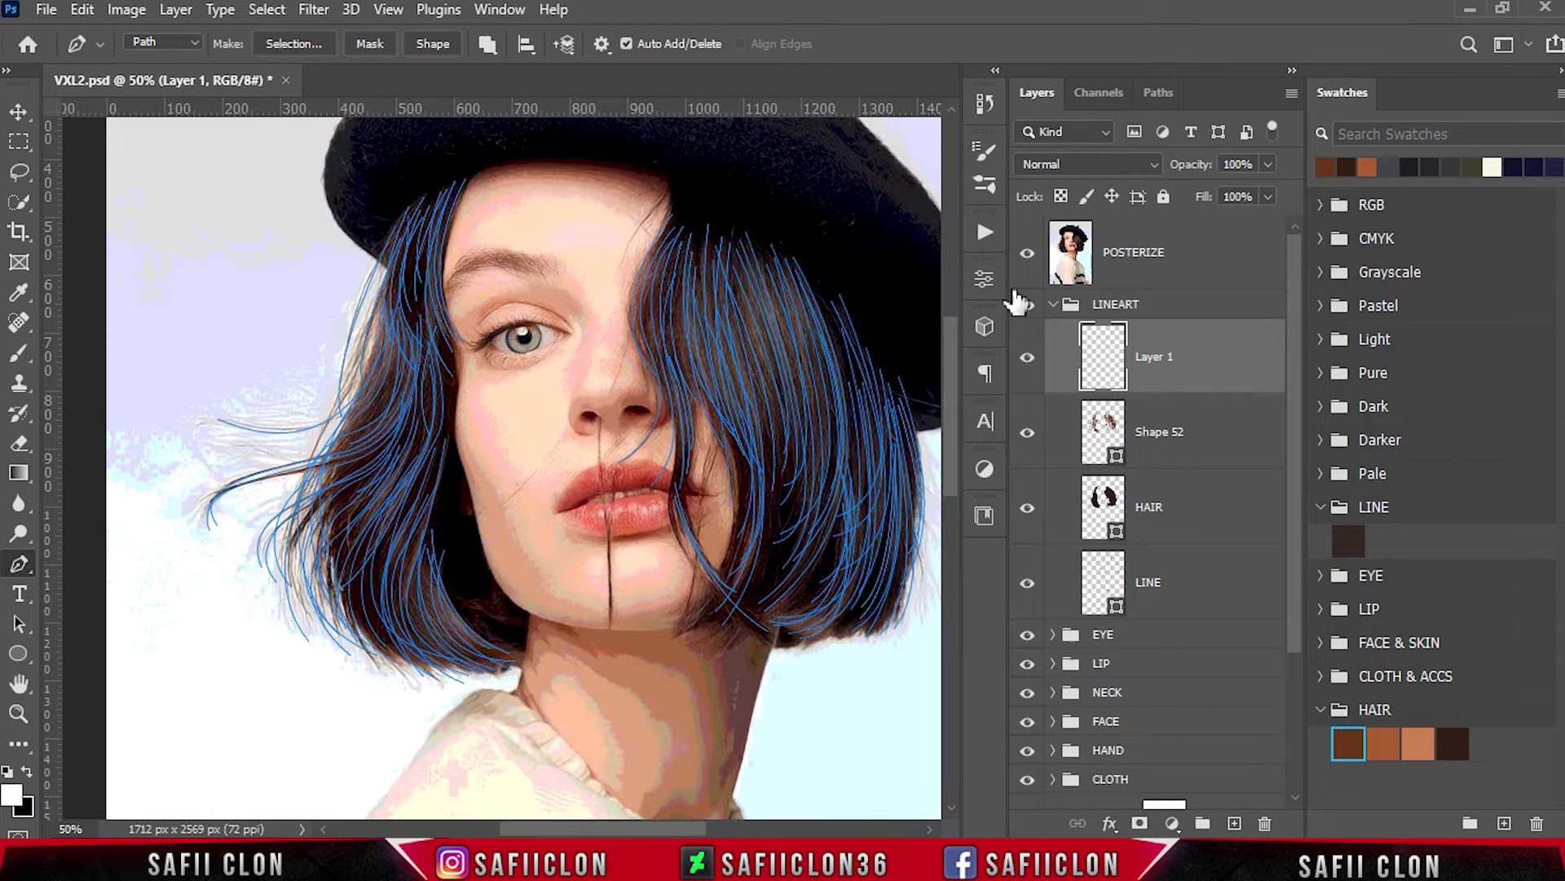
Trace three strands down the right-side hair, leaving the posterized photo hidden.
left_click(669, 241)
left_click(668, 371)
left_click_drag(669, 485, 668, 503)
left_click_drag(739, 611, 787, 639)
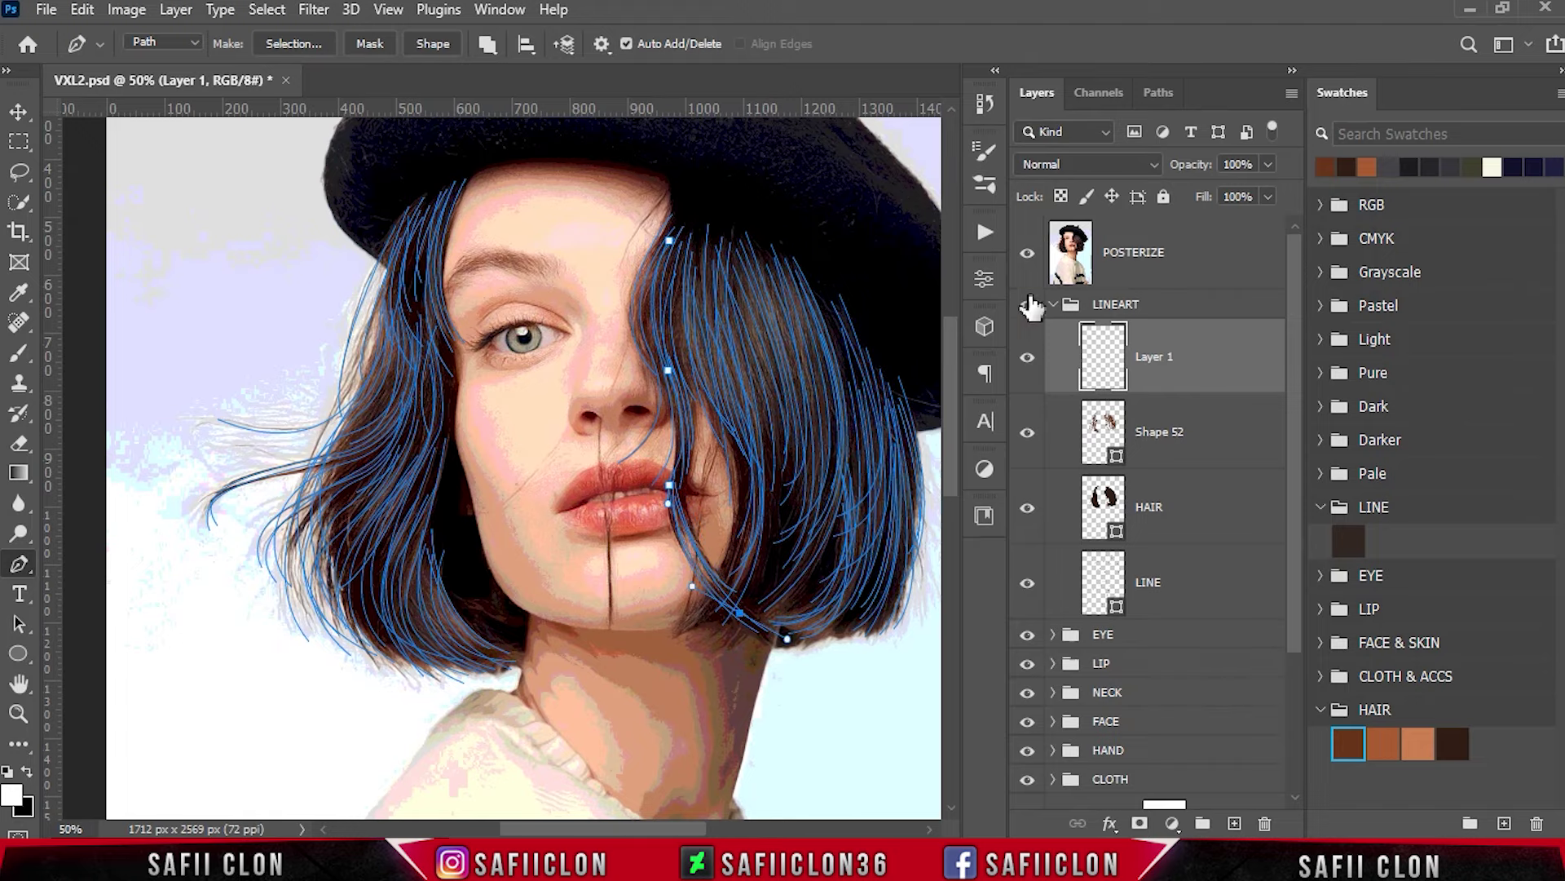
left_click(1027, 253)
left_click(747, 281)
left_click_drag(782, 569, 796, 535)
left_click(849, 700, "ctrl")
left_click(758, 229)
left_click_drag(767, 573, 743, 605)
left_click(744, 620, "ctrl")
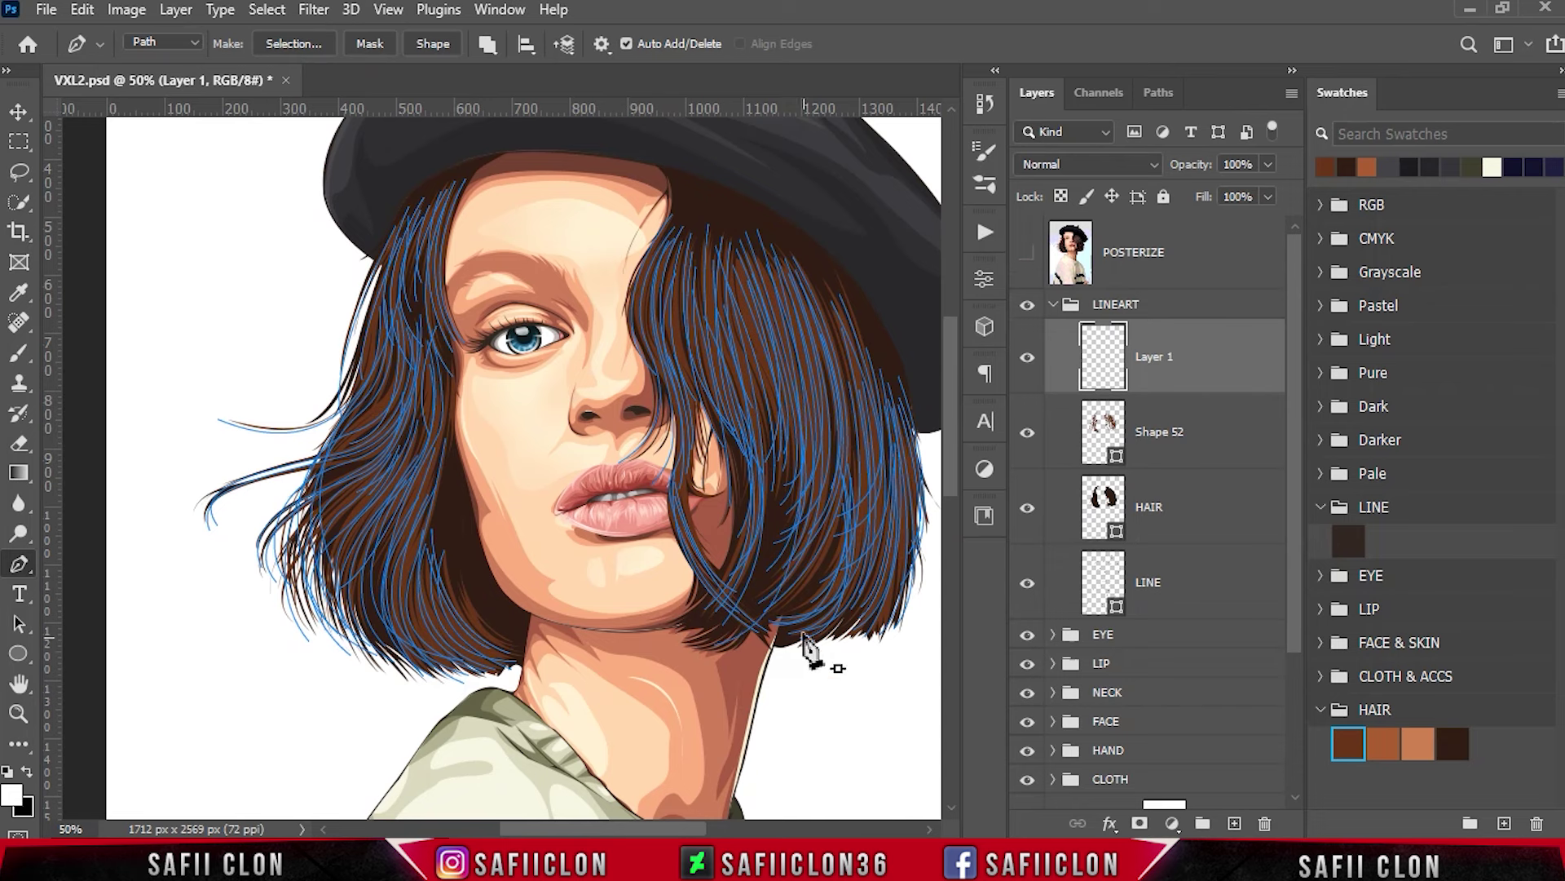
Trace a final strand toward the lower hair ends and make Layer 1 the target layer.
left_click(808, 324)
left_click_drag(692, 648, 538, 715)
left_click(538, 715, "ctrl")
scroll(815, 571, "up", 2)
key("ctrl+minus")
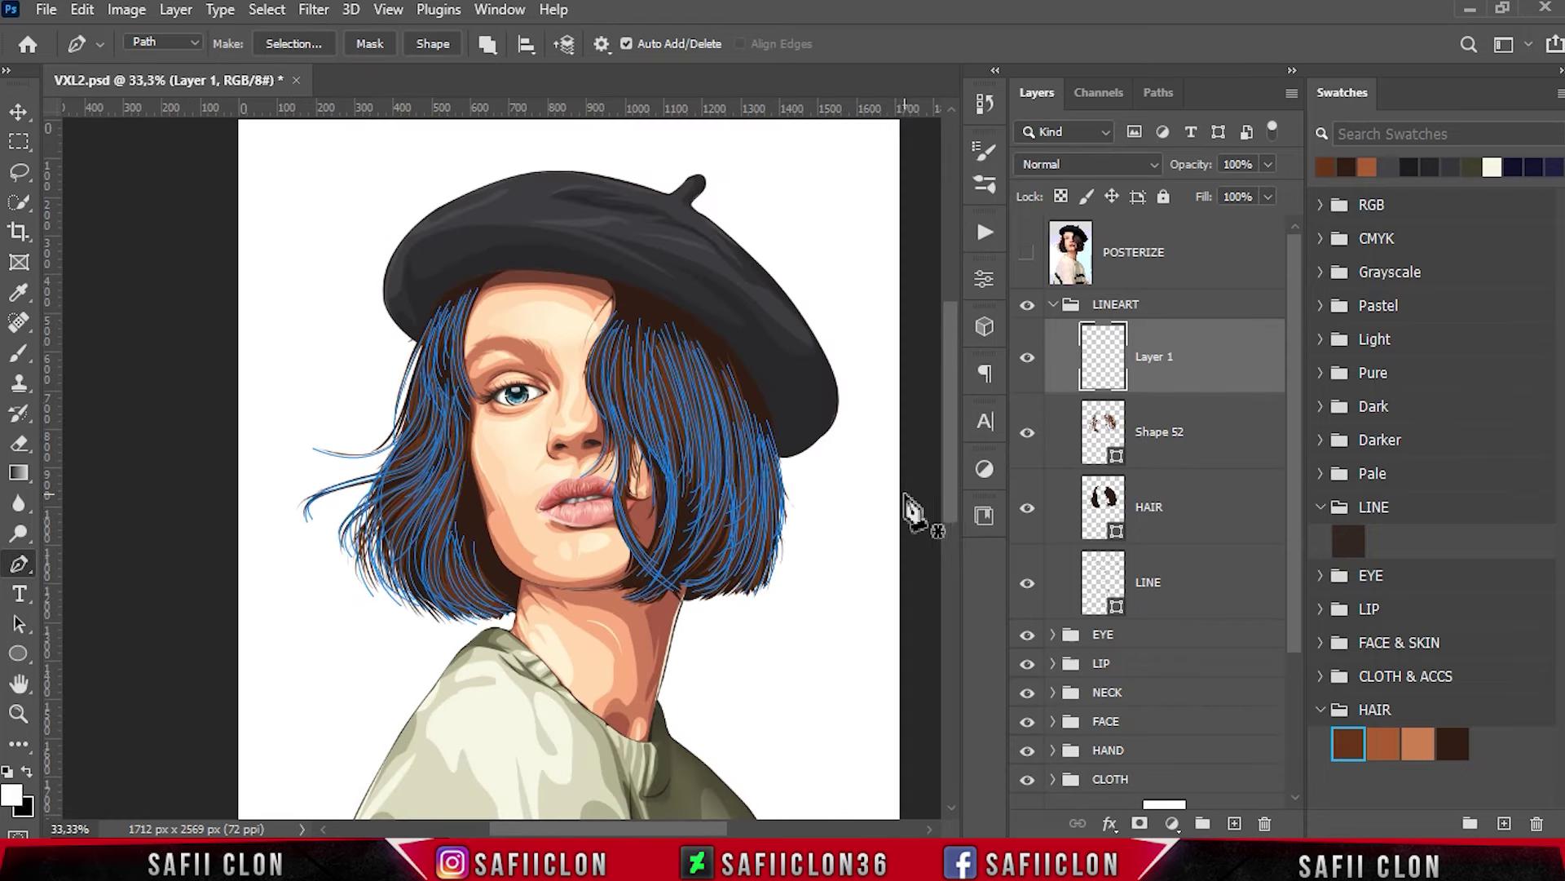
left_click(1027, 360)
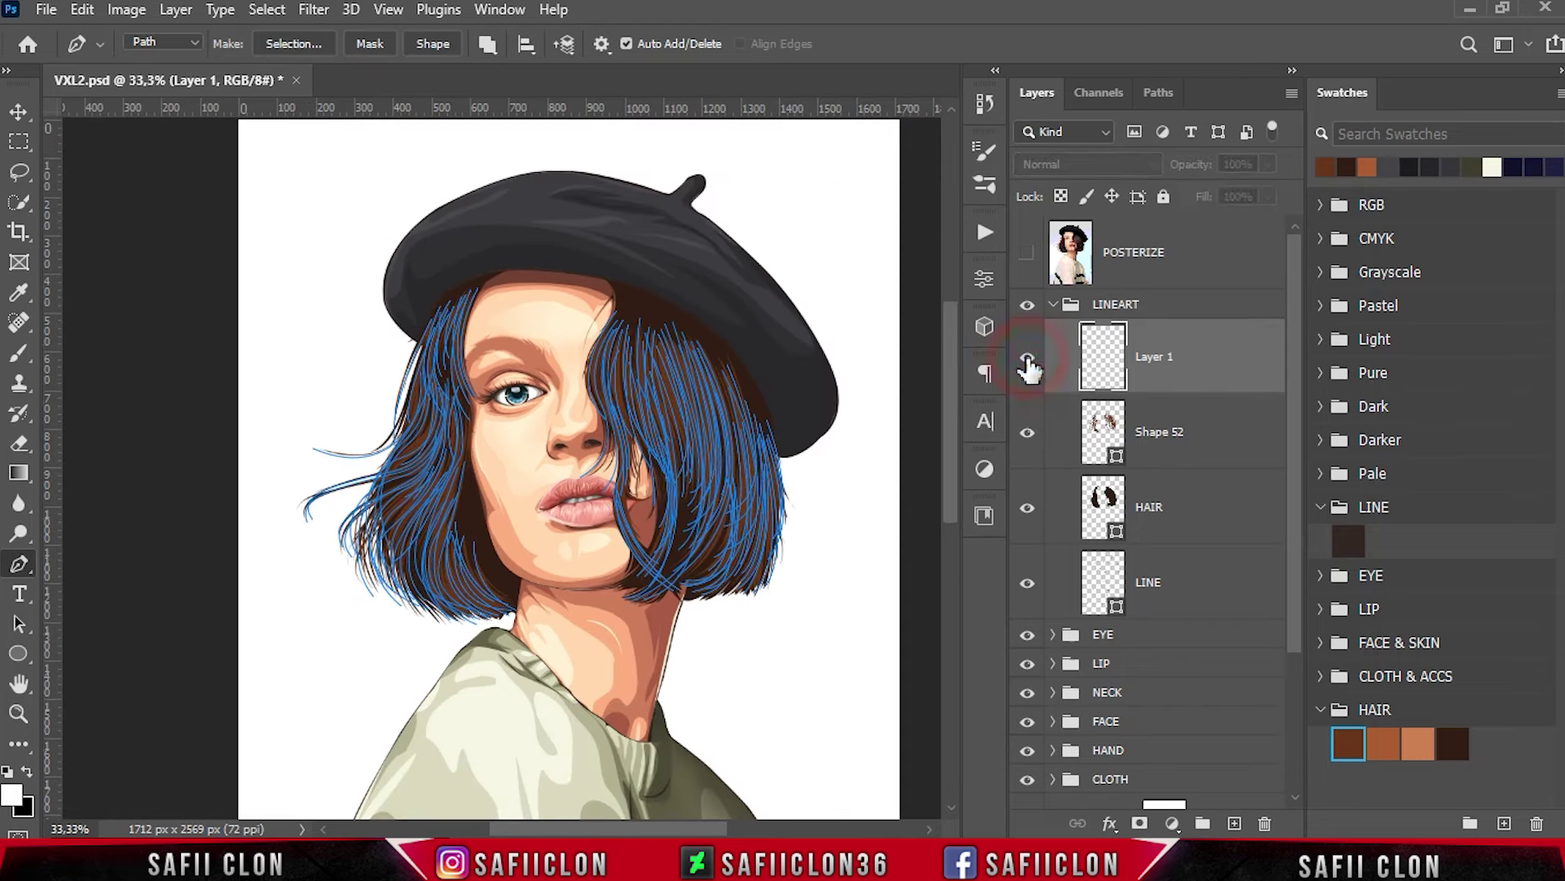
left_click(1027, 358)
left_click(1195, 351)
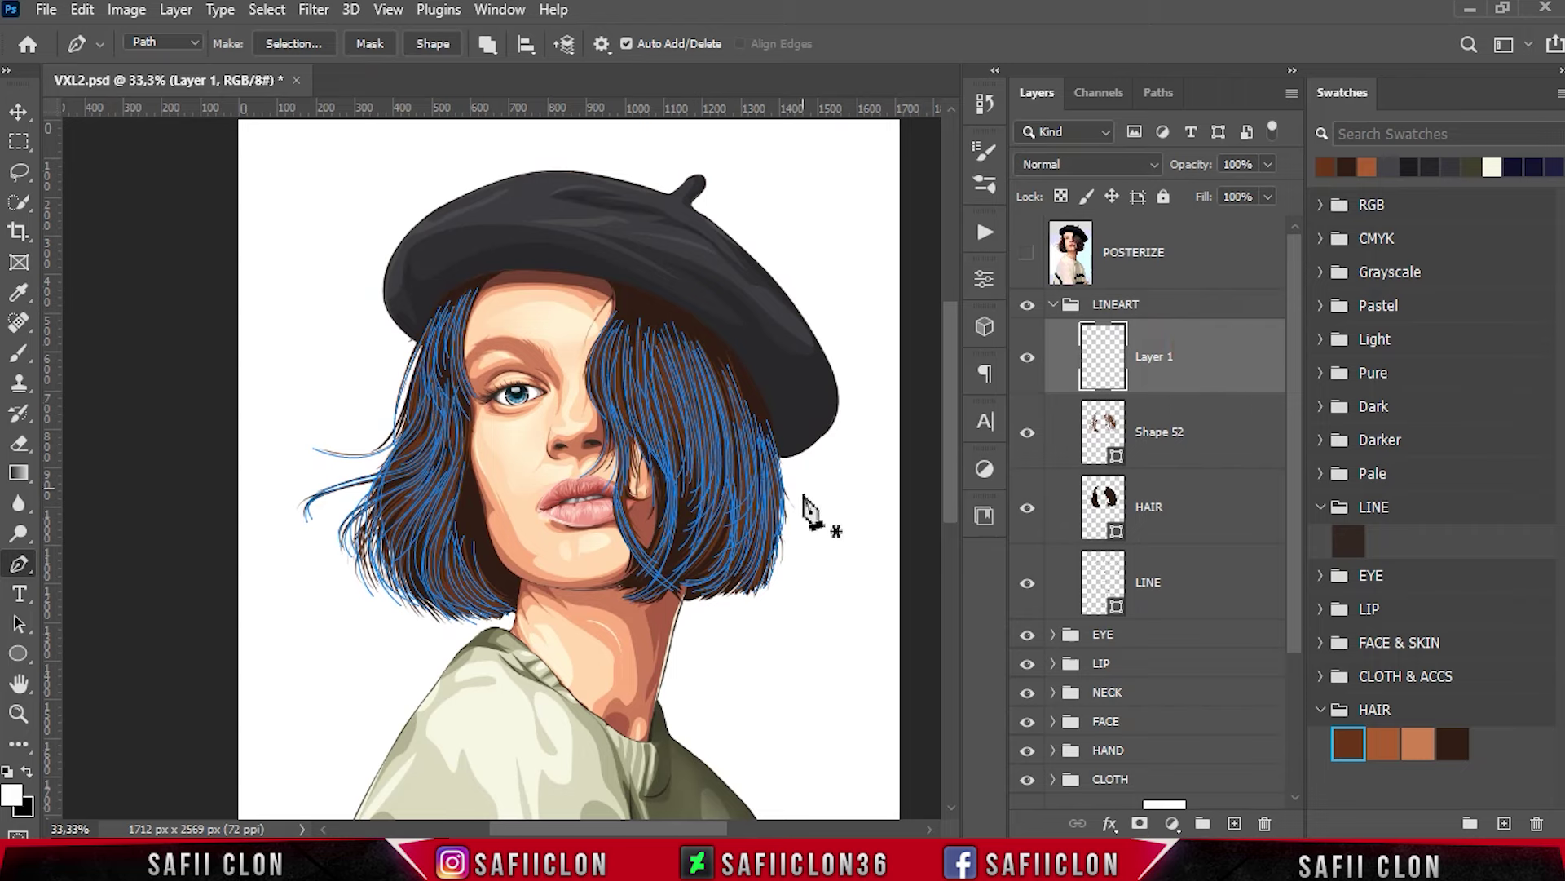
Stroke the hair paths onto Layer 1 with the Brush tool and hide the path outlines.
right_click(530, 379)
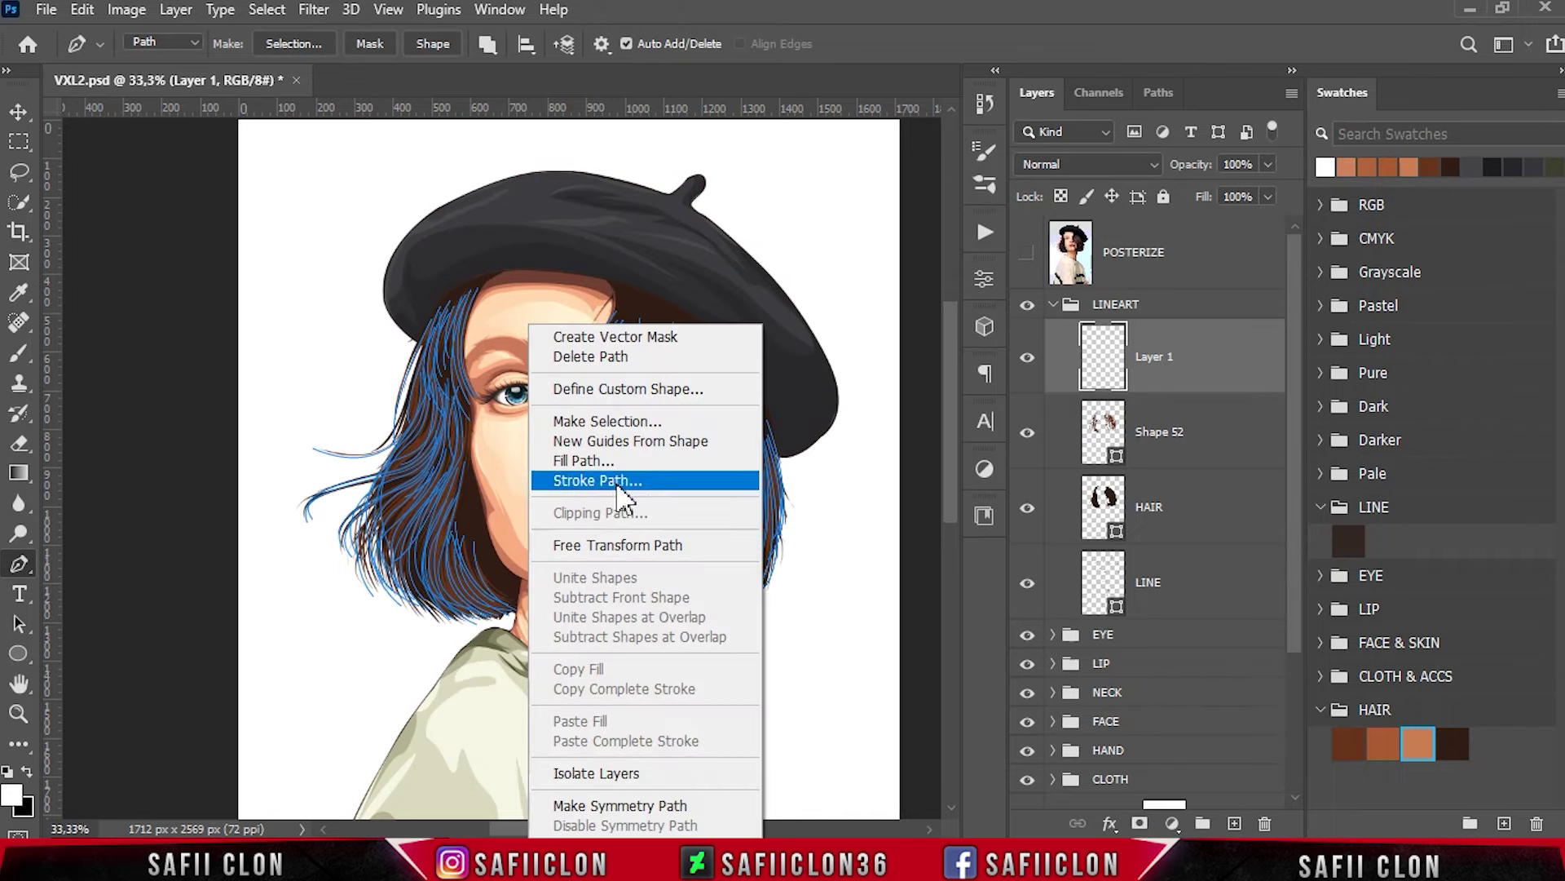
left_click(598, 481)
left_click(701, 248)
left_click(708, 297)
left_click(935, 255)
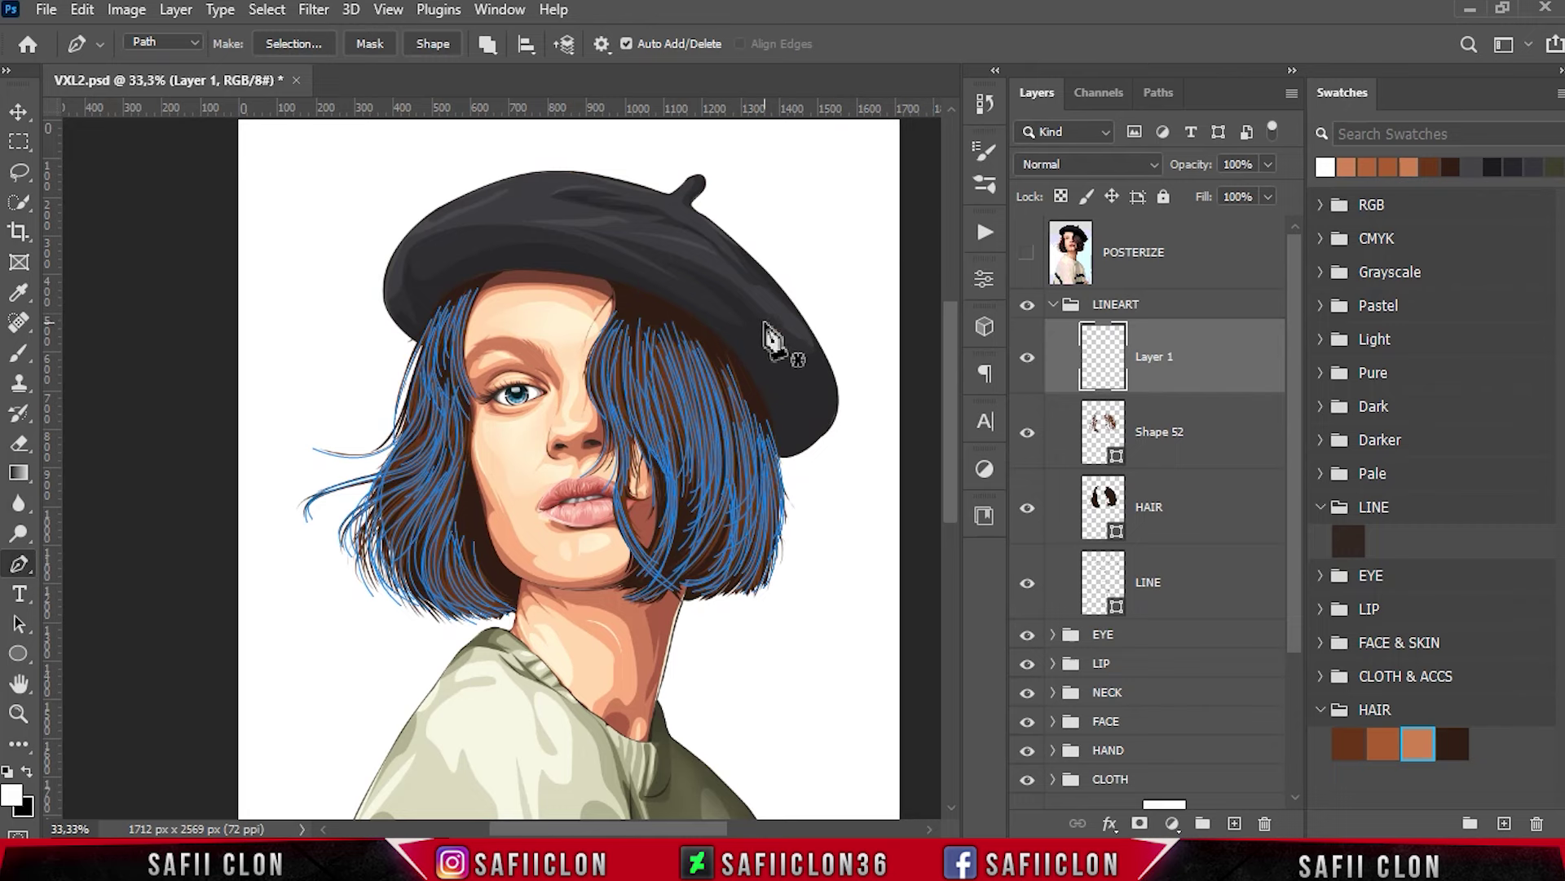
key("ctrl+h")
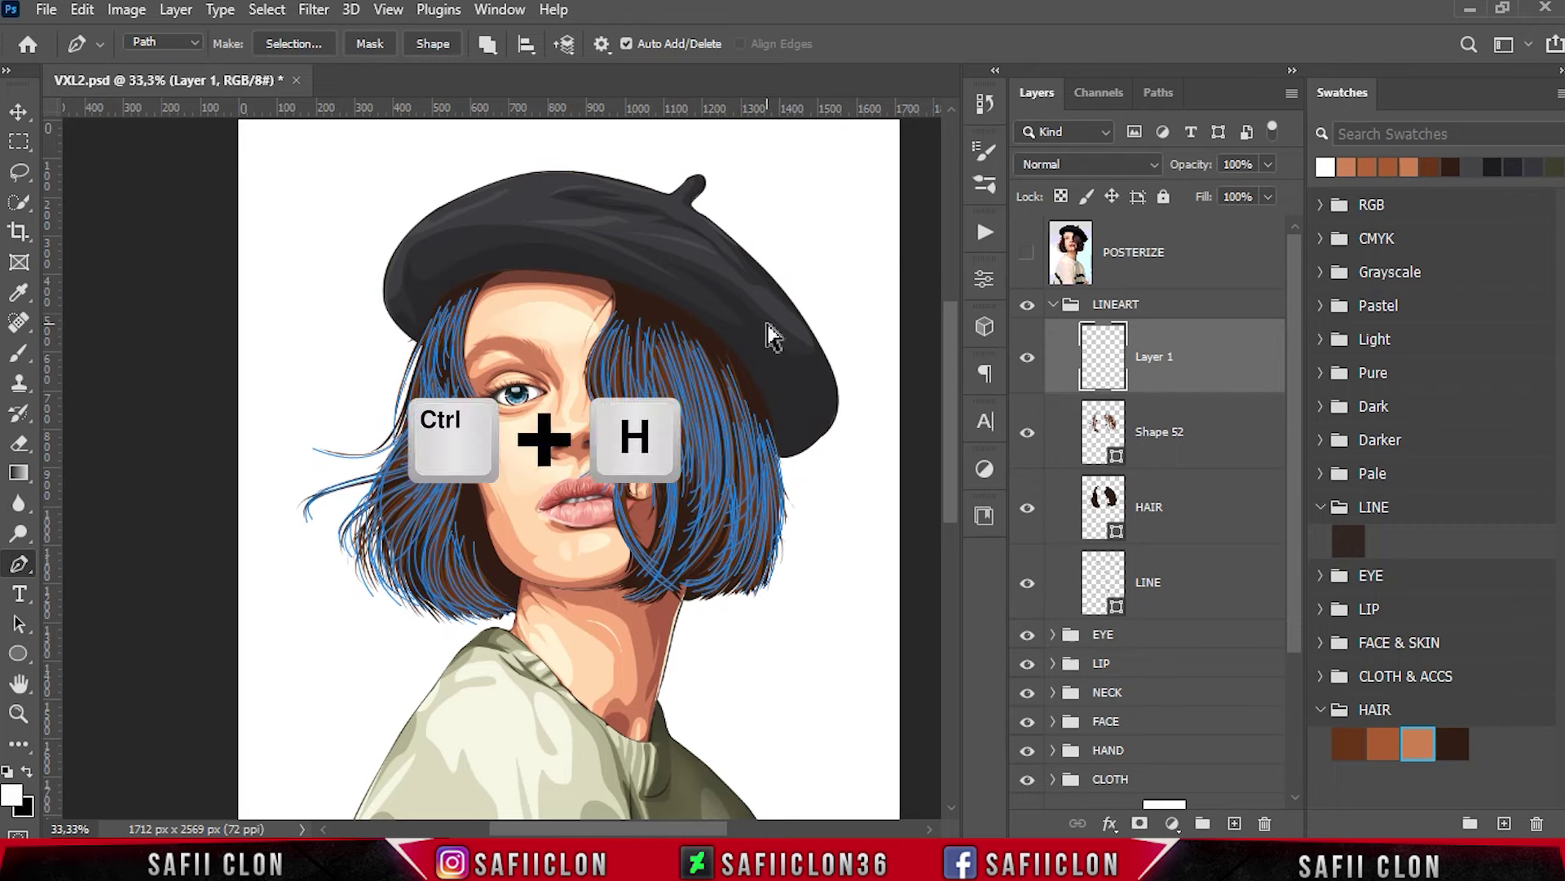
key("ctrl+h")
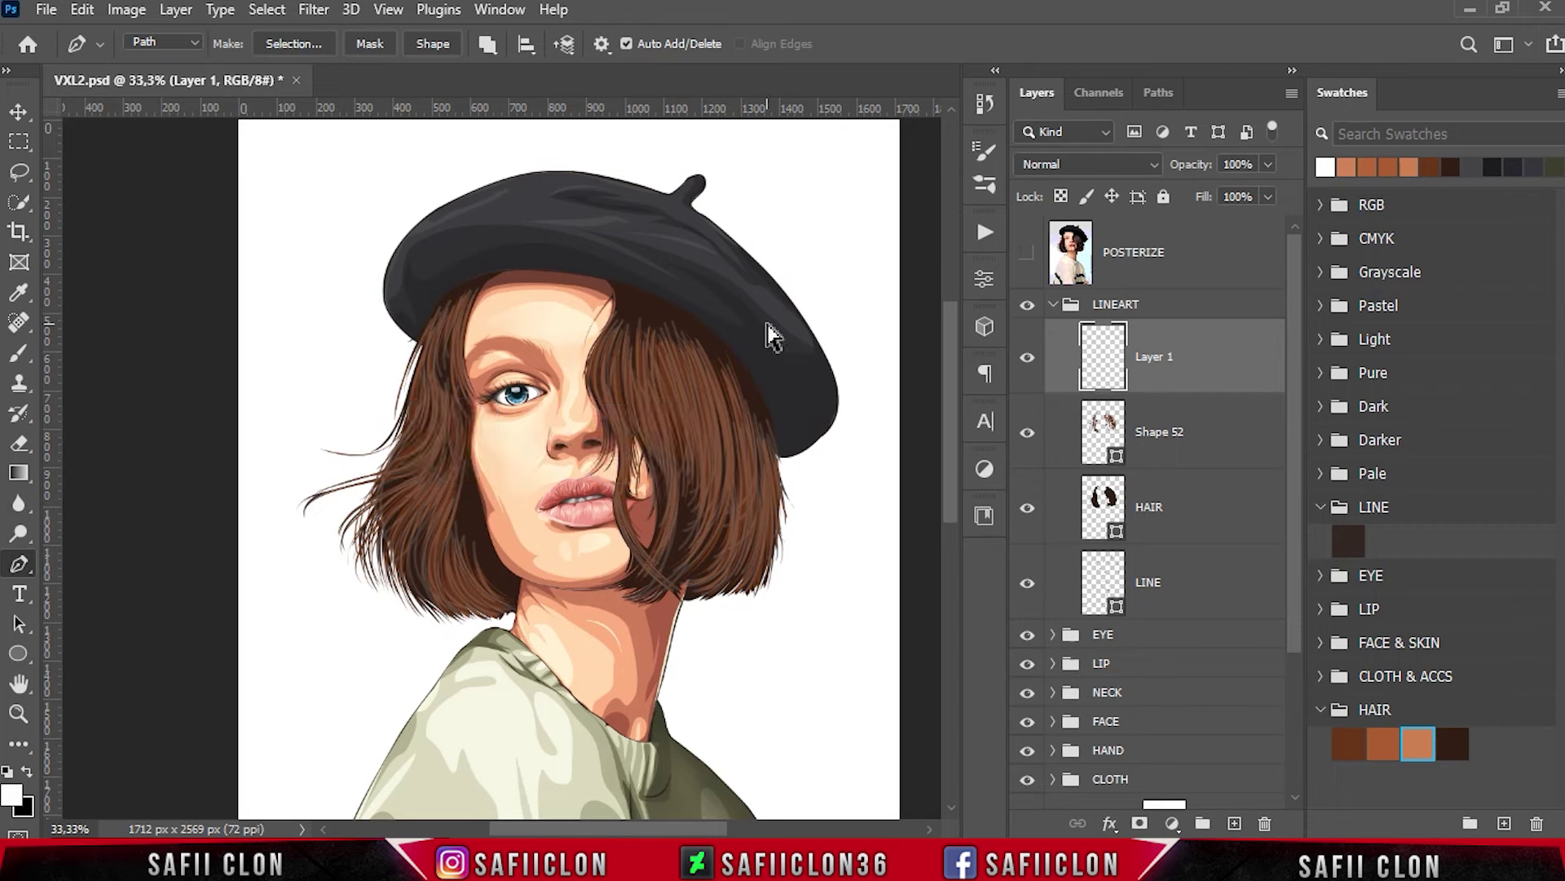
Undo the stroke, show the paths again, and choose hair brush 2 at 31 px.
key("ctrl+z")
key("ctrl+z")
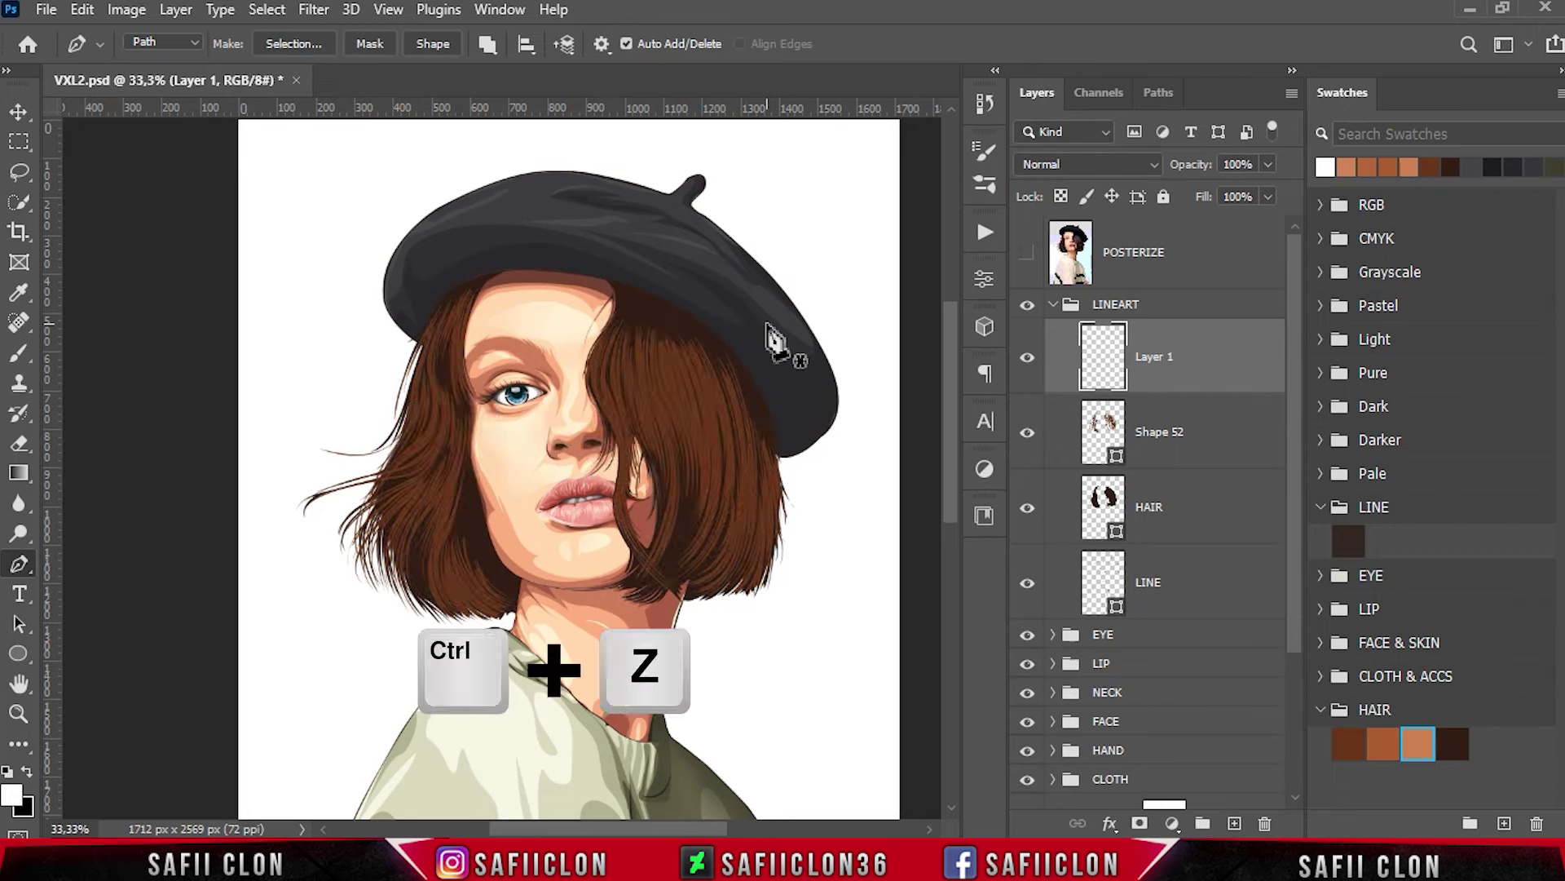
key("ctrl+h")
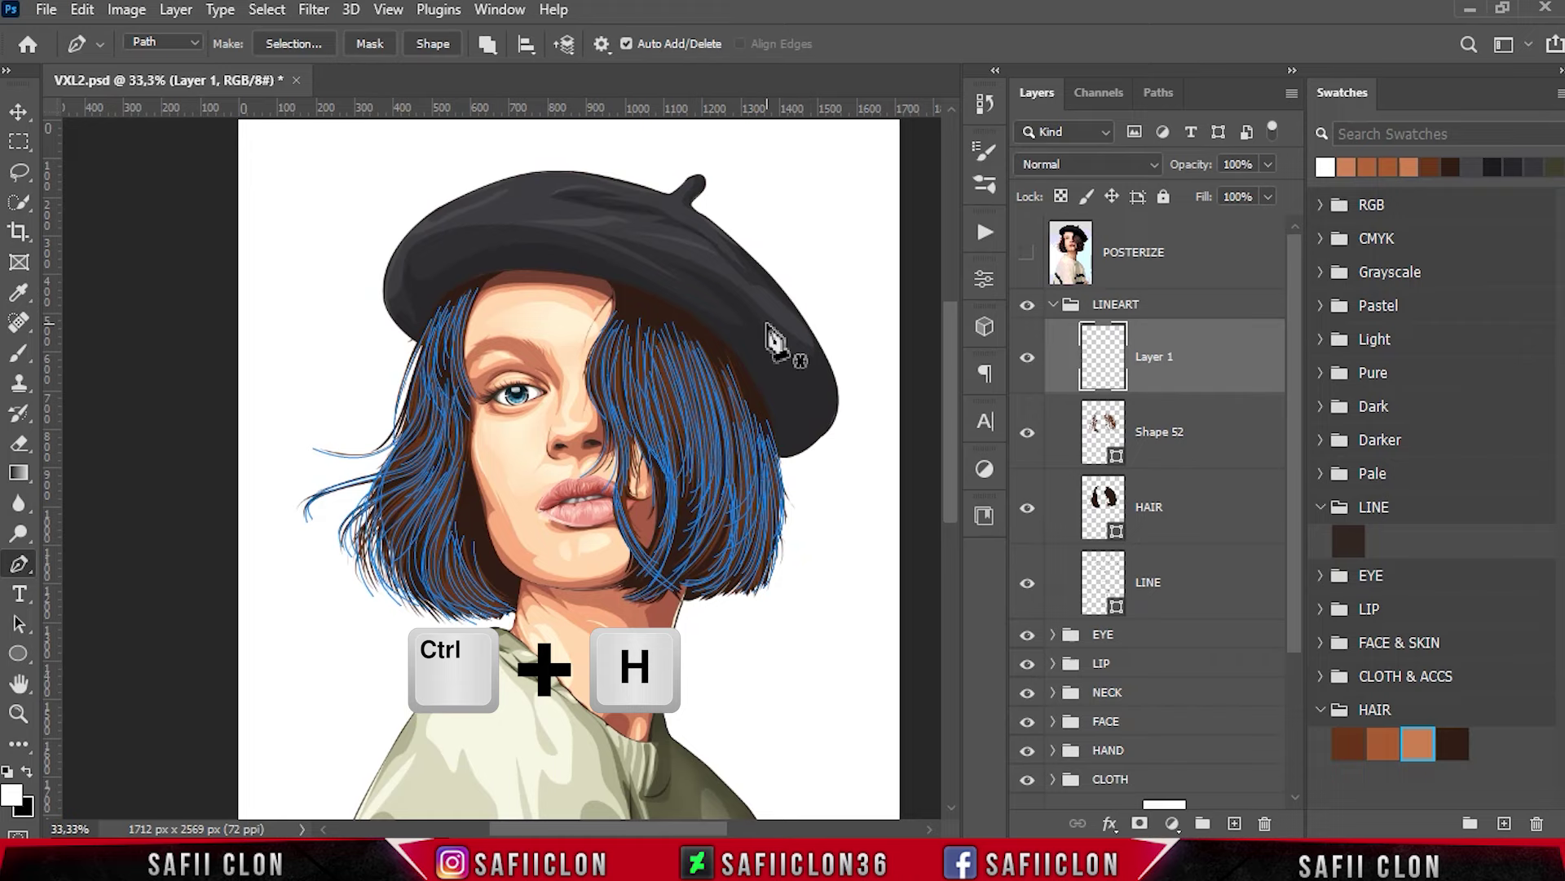
left_click(18, 356)
left_click(89, 354)
left_click(160, 44)
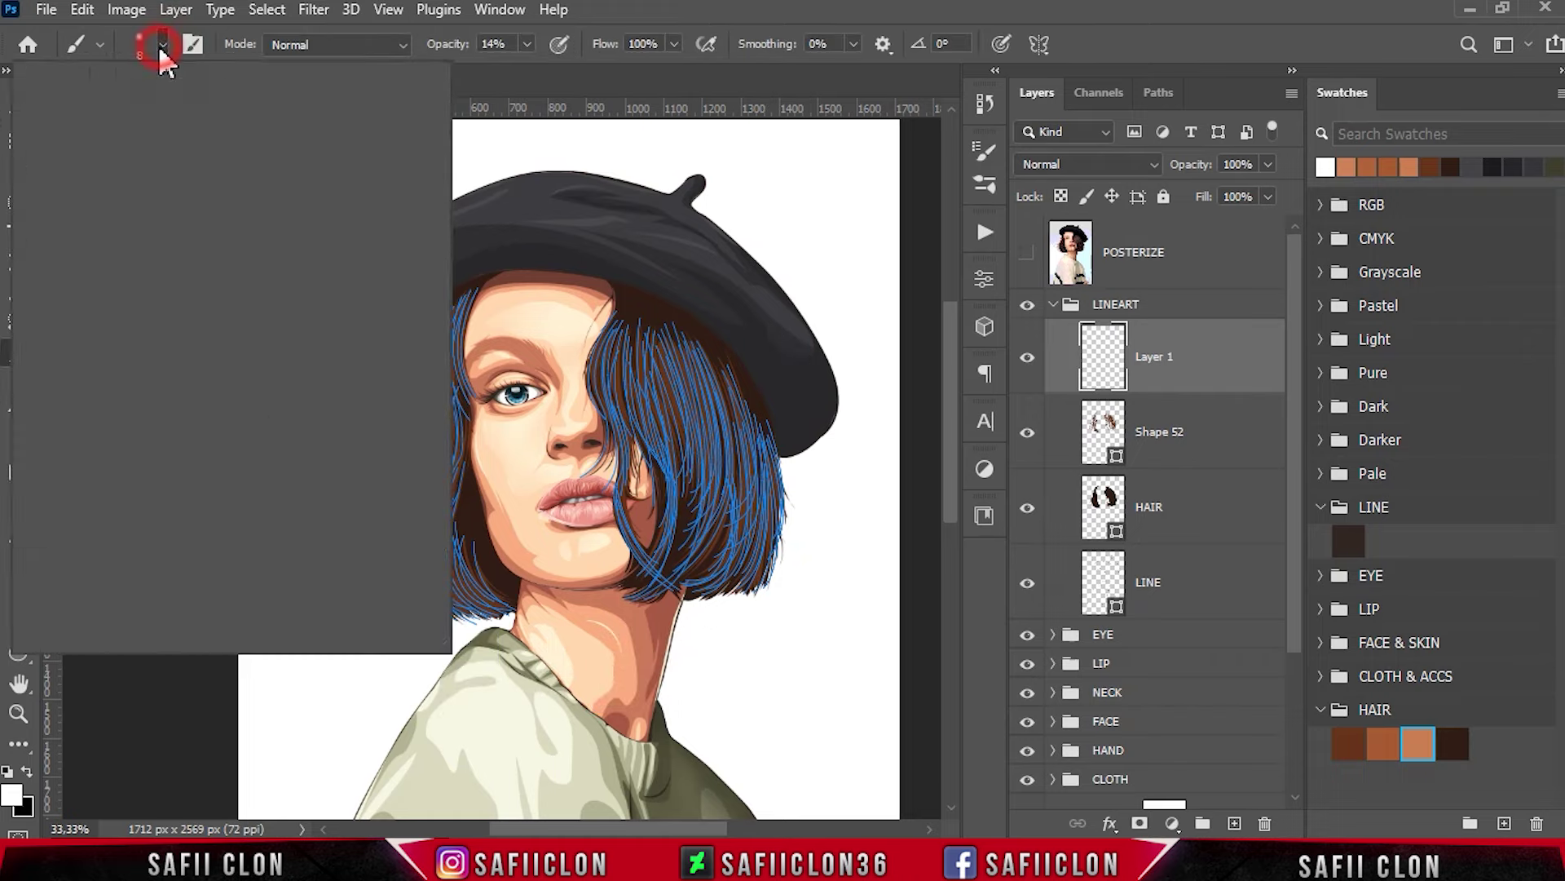
left_click_drag(391, 336, 398, 458)
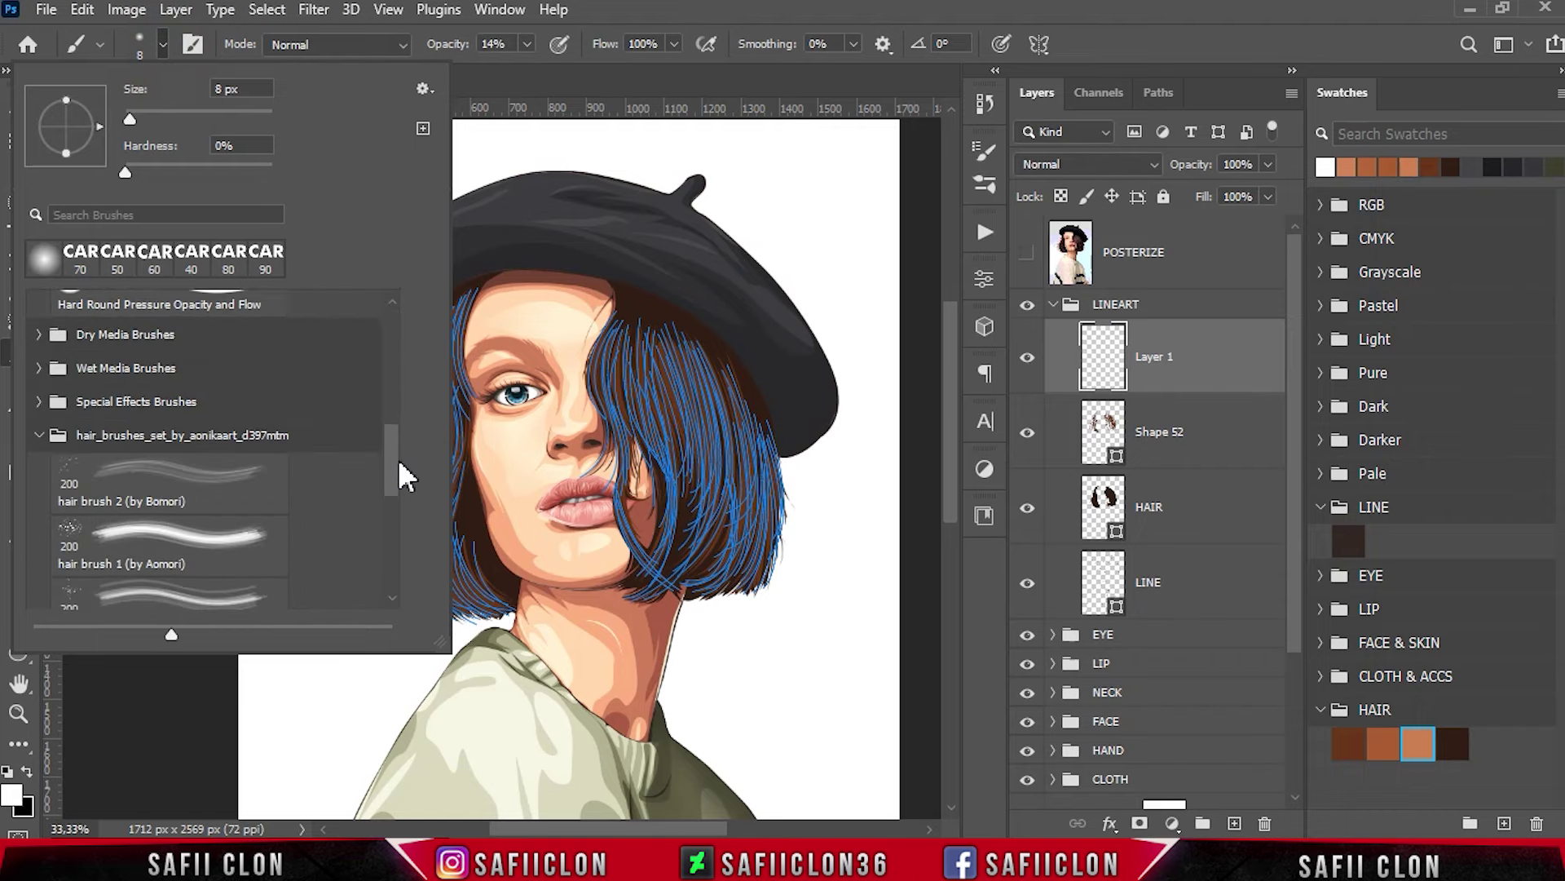
left_click(210, 357)
left_click(124, 419)
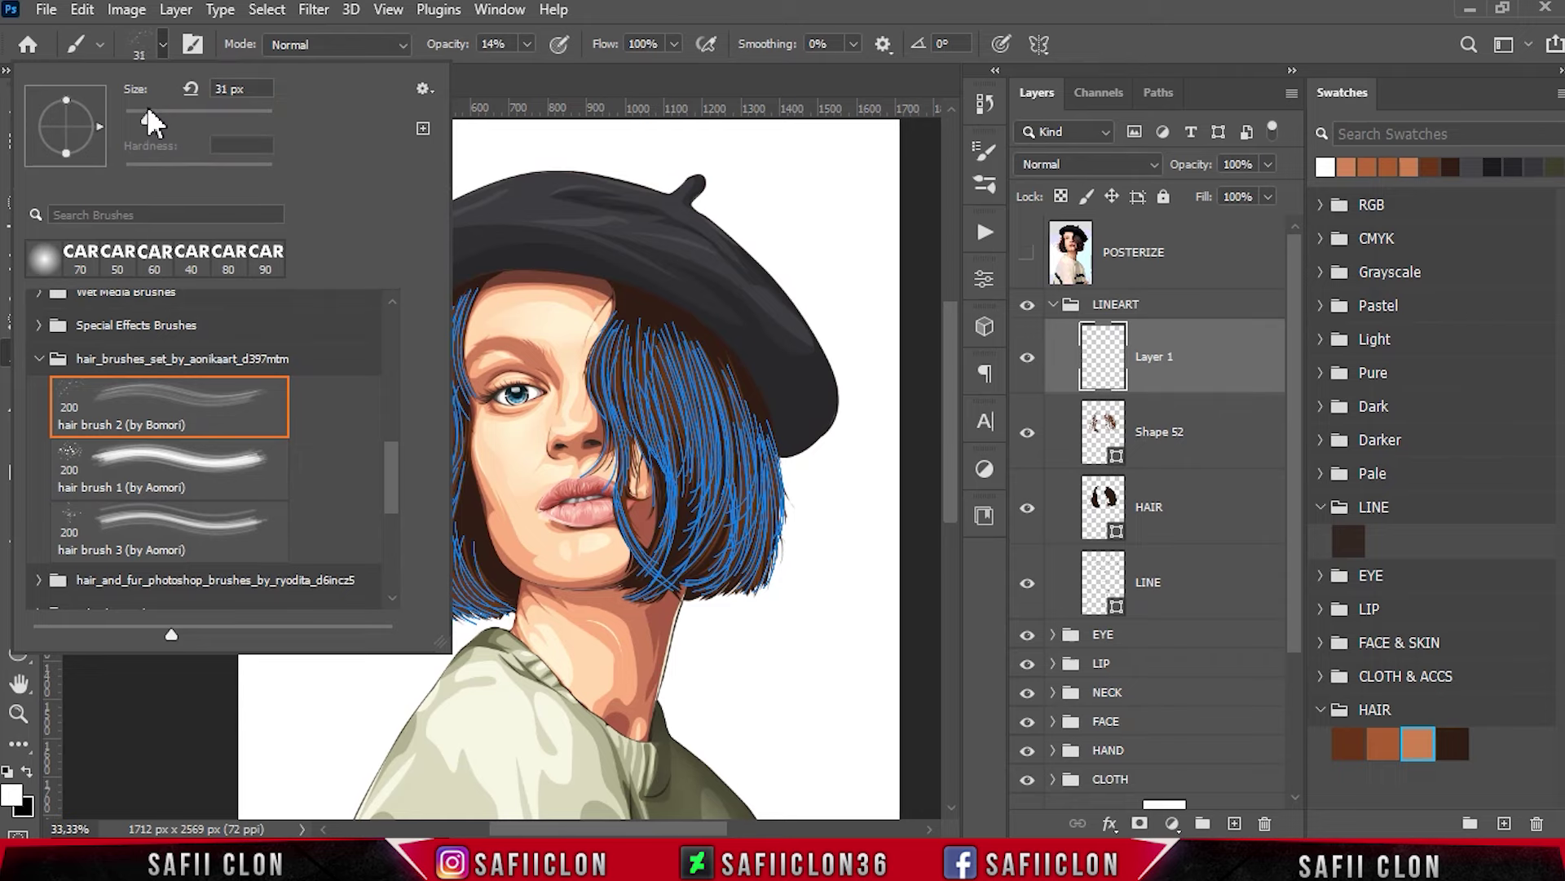
left_click_drag(146, 107, 147, 110)
left_click(164, 44)
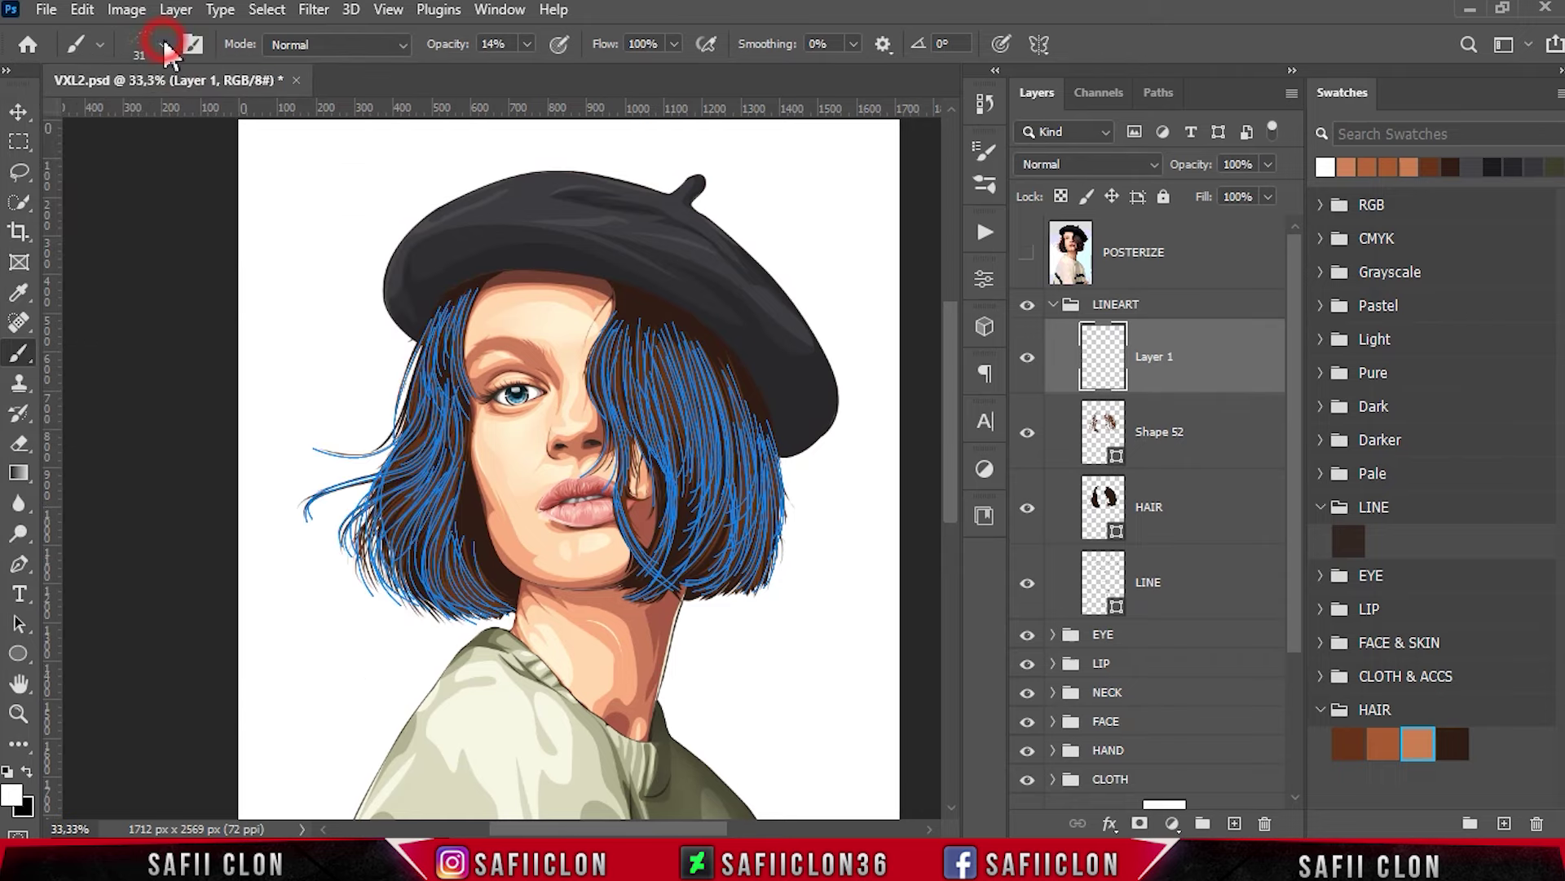
Set brush opacity to 100% and the foreground colour to HAIR brown b16740.
left_click_drag(527, 46, 595, 68)
left_click(526, 45)
left_click(13, 797)
left_click(1390, 742)
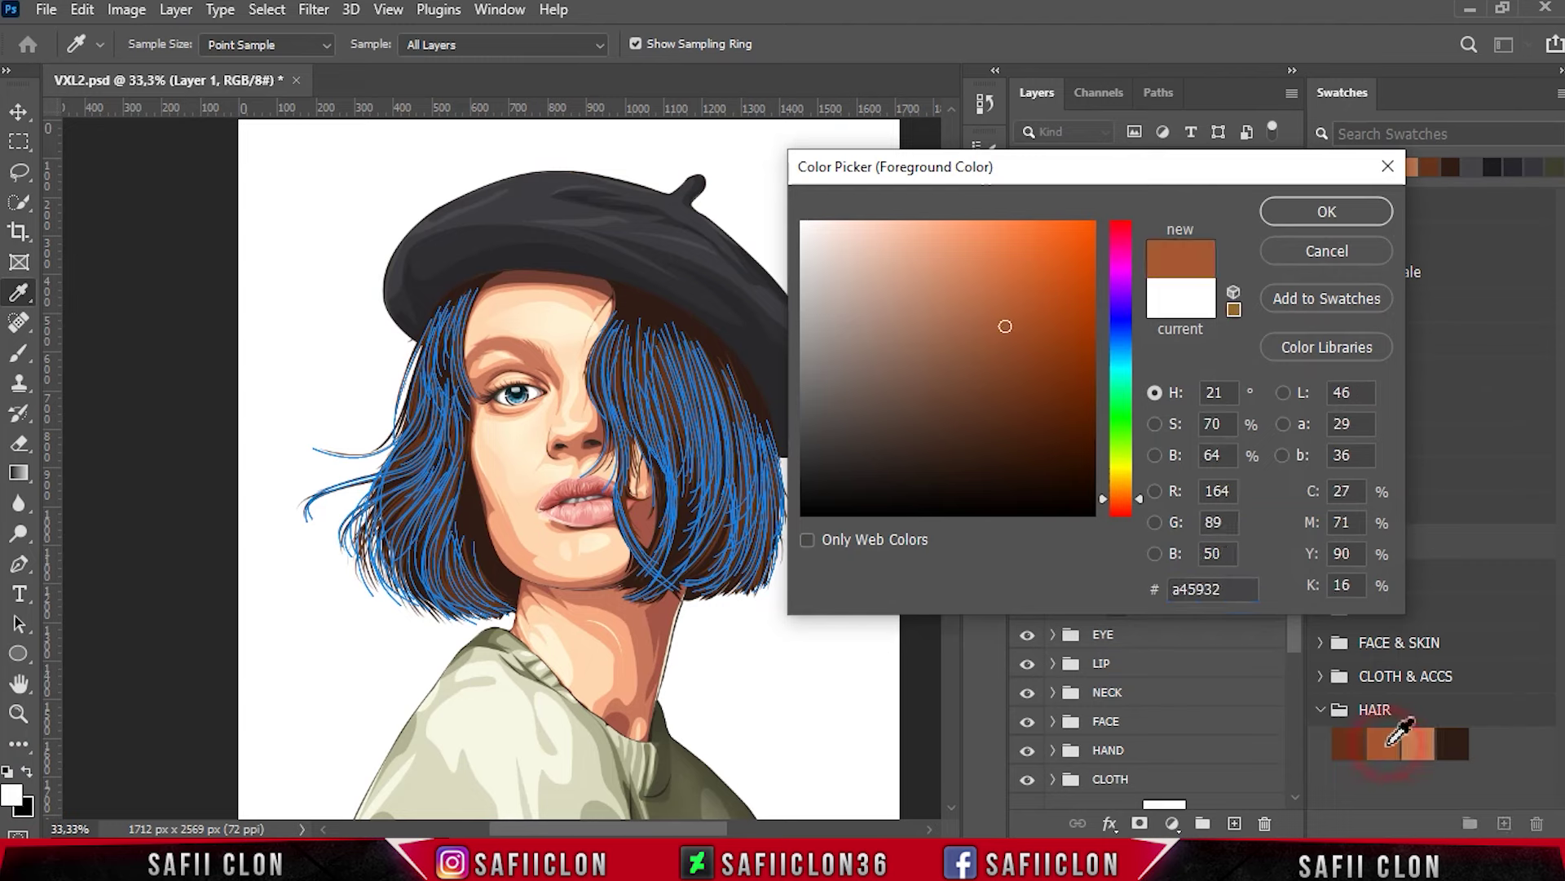
left_click(993, 314)
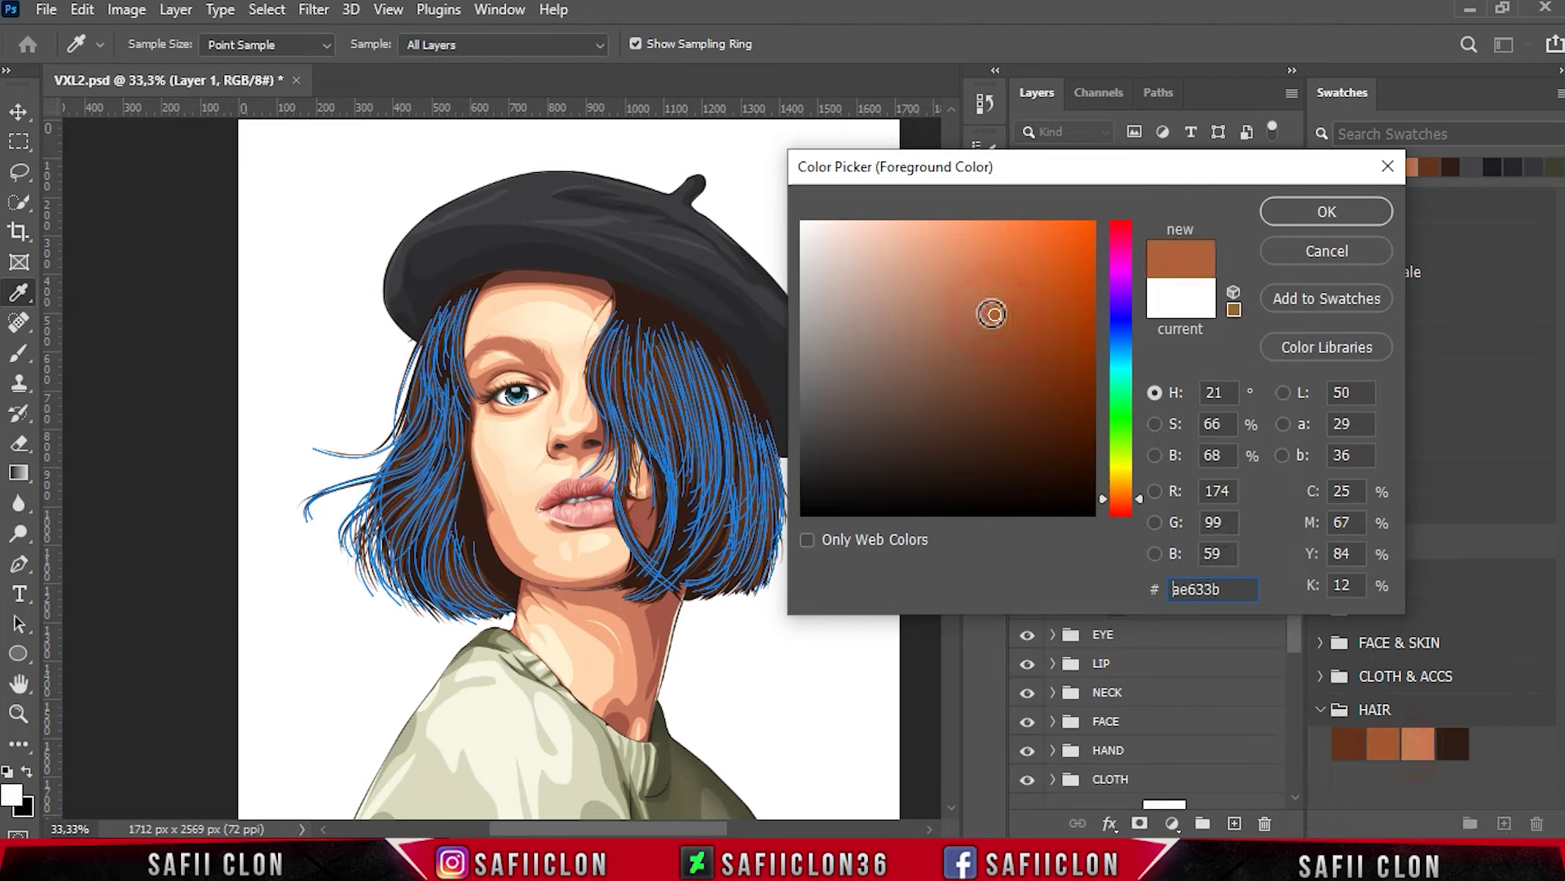
left_click(989, 311)
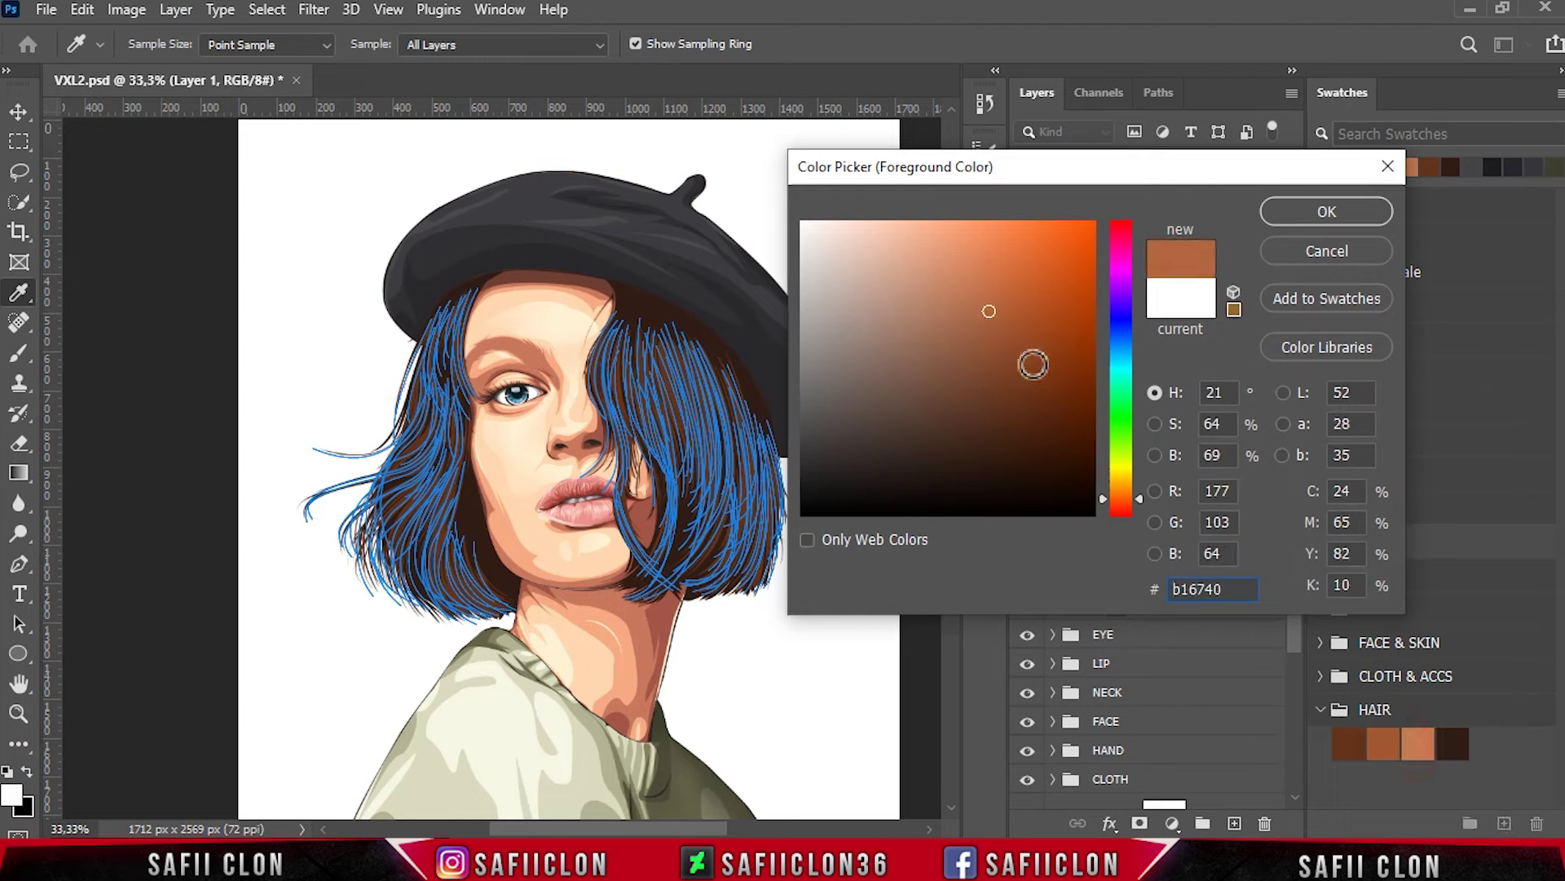
left_click(1325, 212)
Stroke the hair paths in brown on Layer 1 and compare with Layer 1 toggled.
key("b")
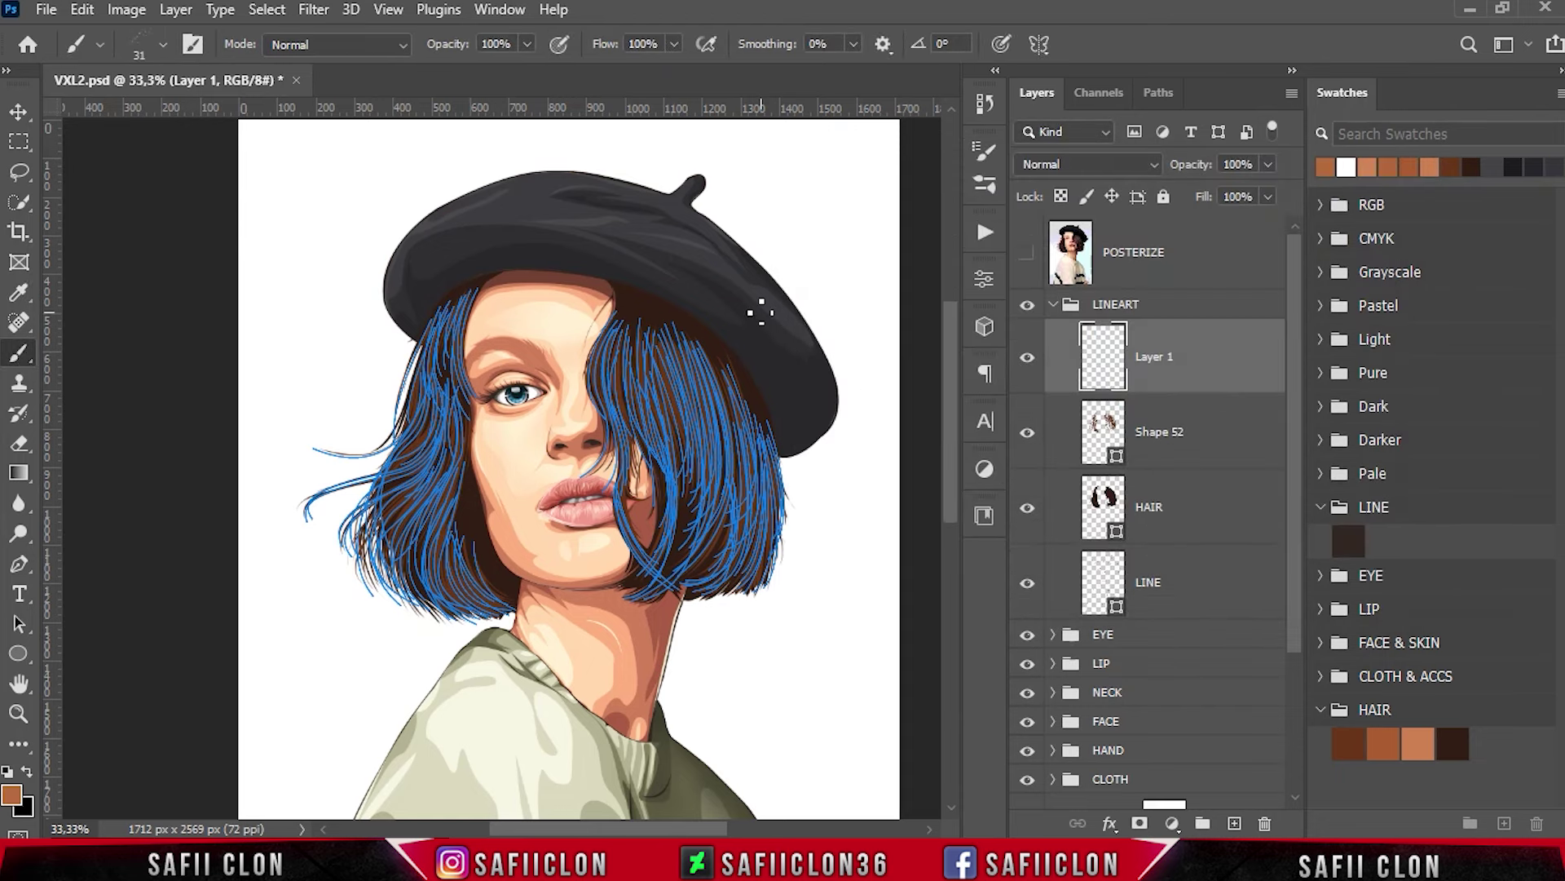
key("Return")
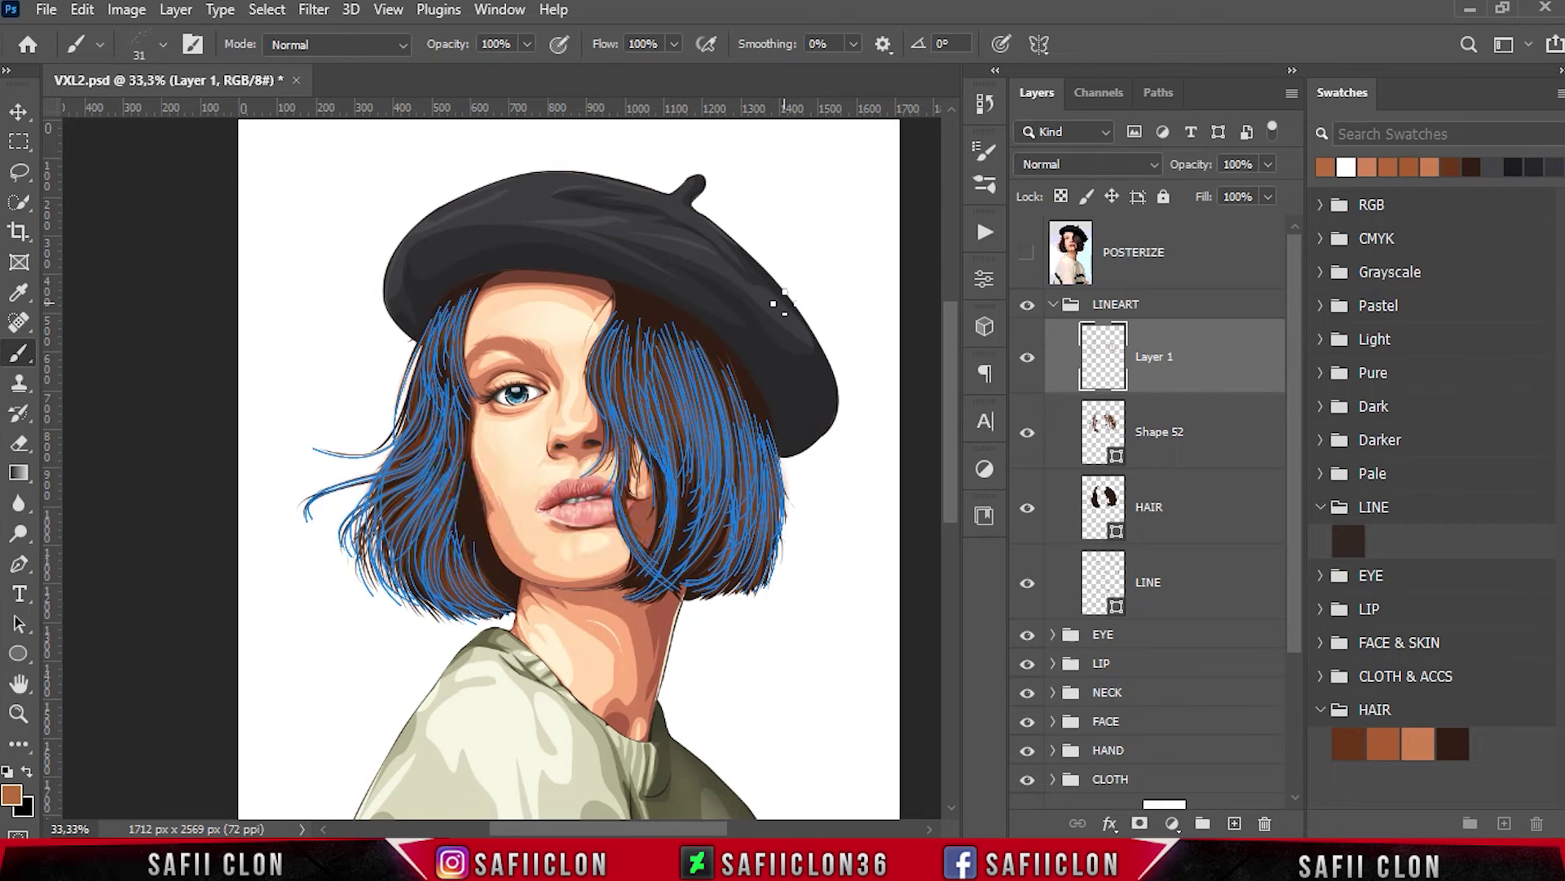
key("ctrl+h")
left_click(1029, 359)
left_click(1031, 360)
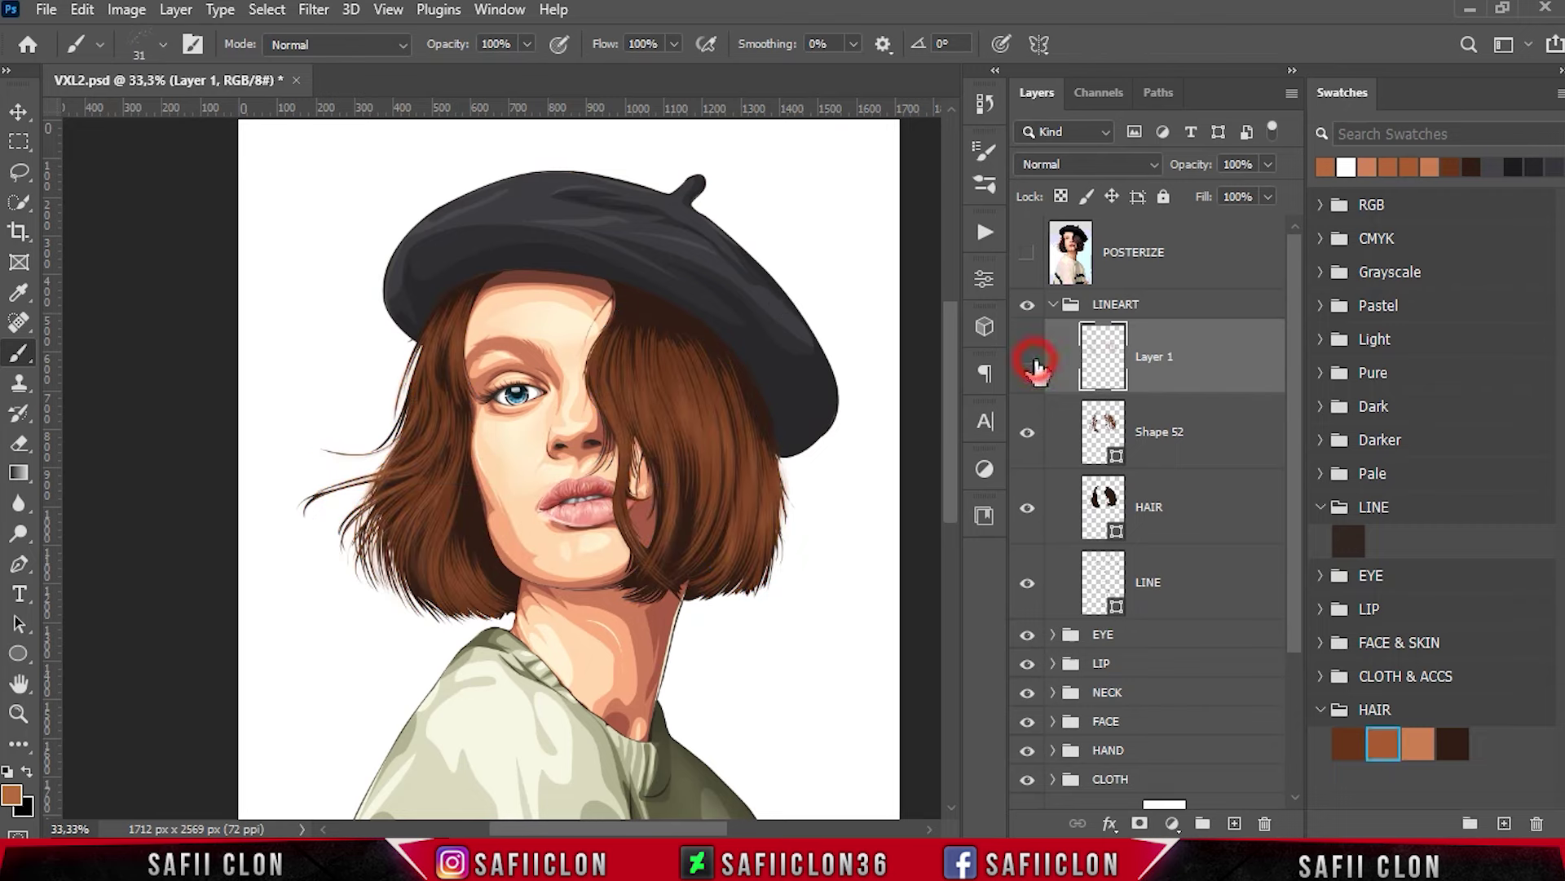
left_click(1030, 361)
key("ctrl+h")
key("ctrl+h")
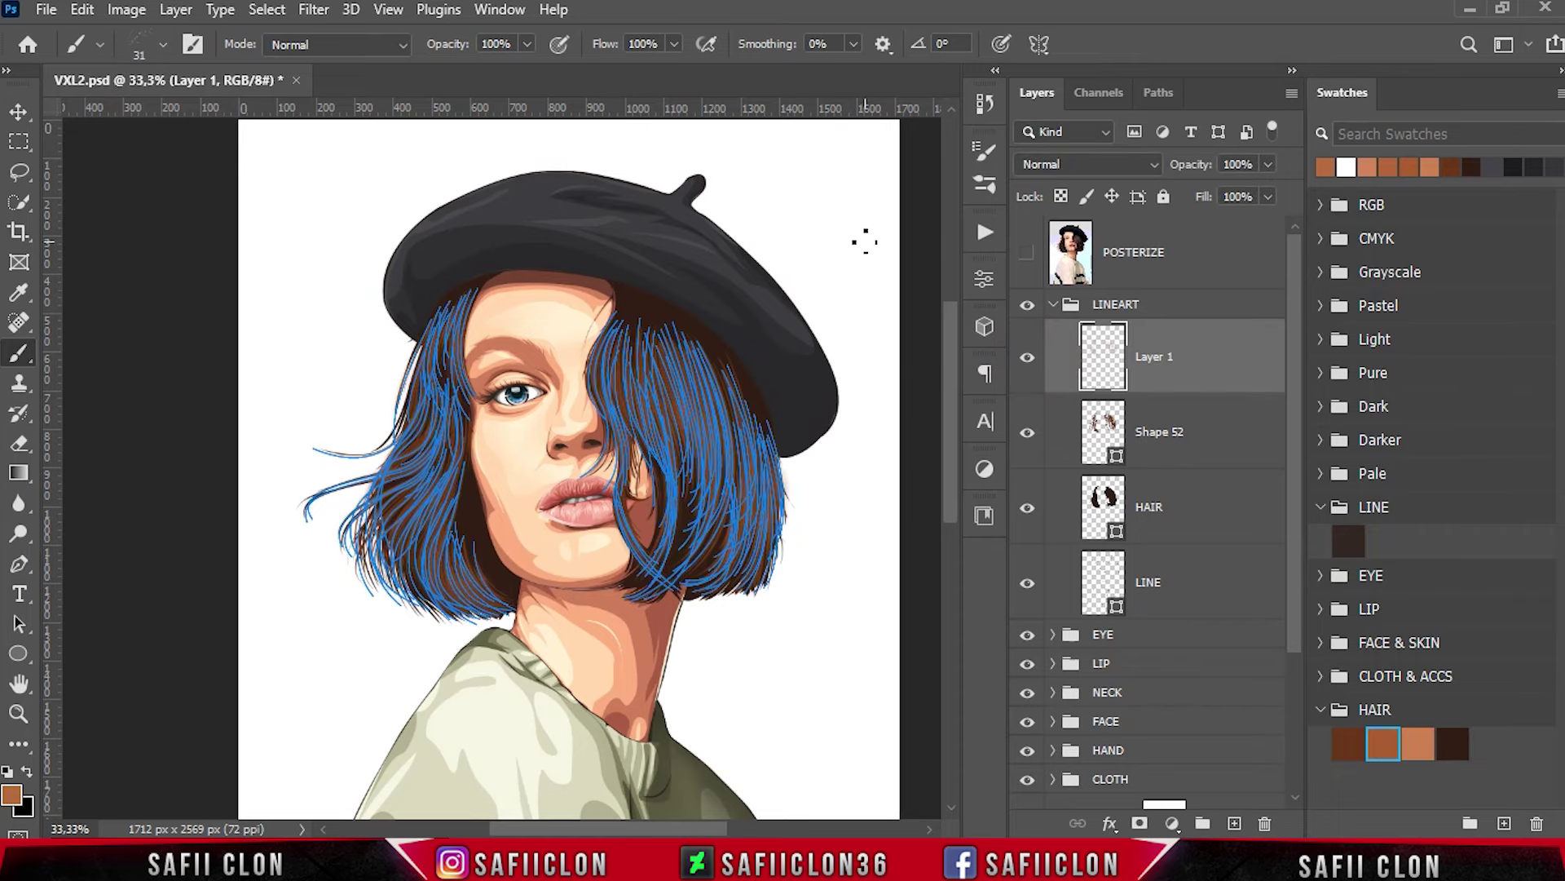
Stroke the paths again, recheck, restore Shape 52 and the outlines, and add Layer 2.
key("Return")
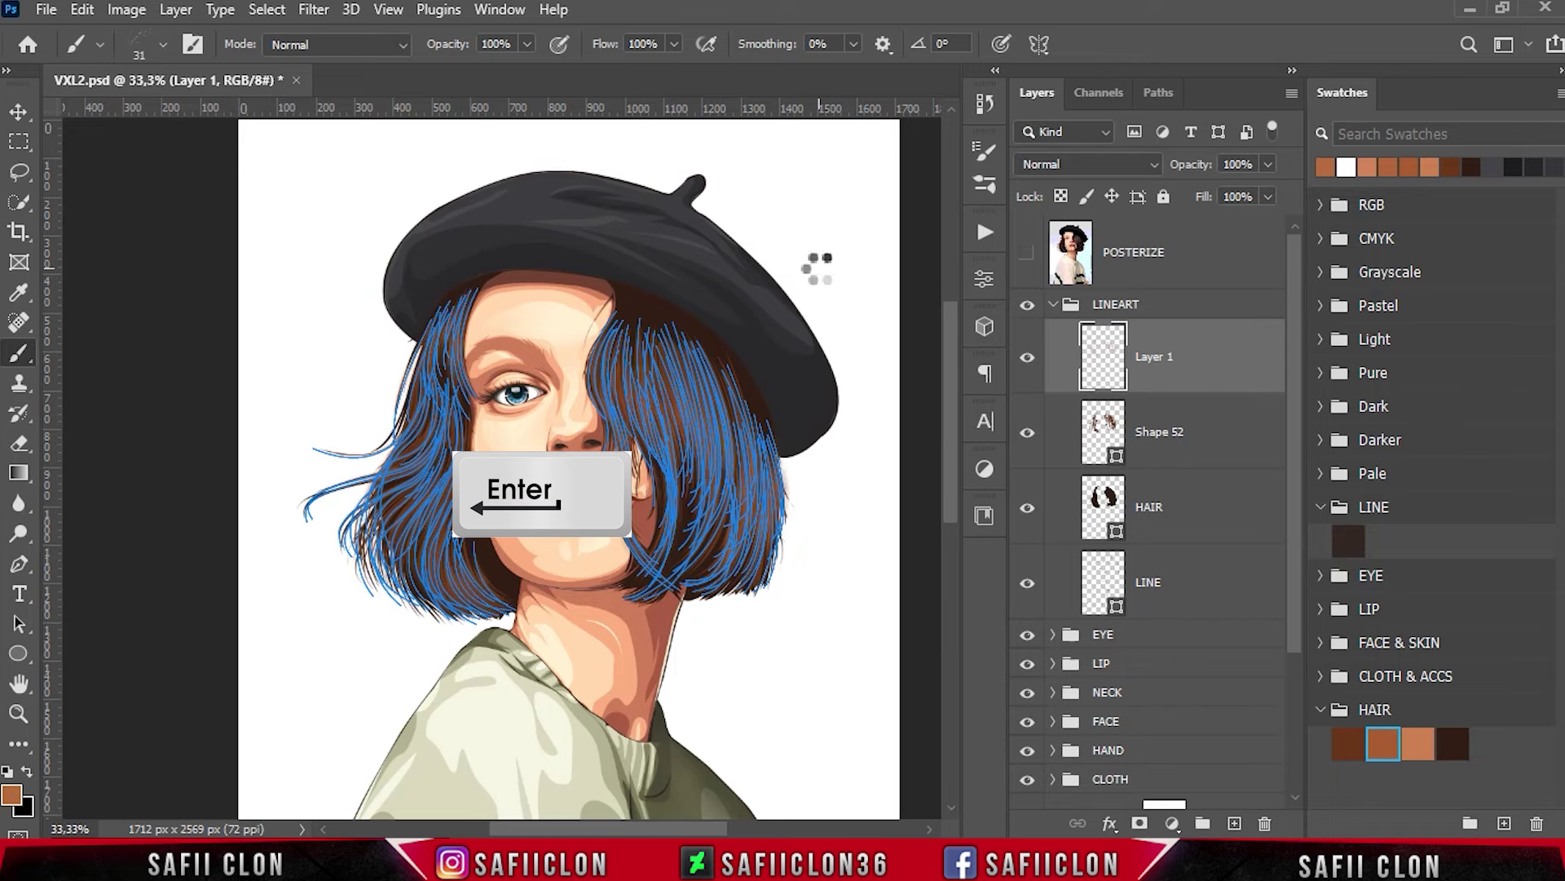
key("ctrl+h")
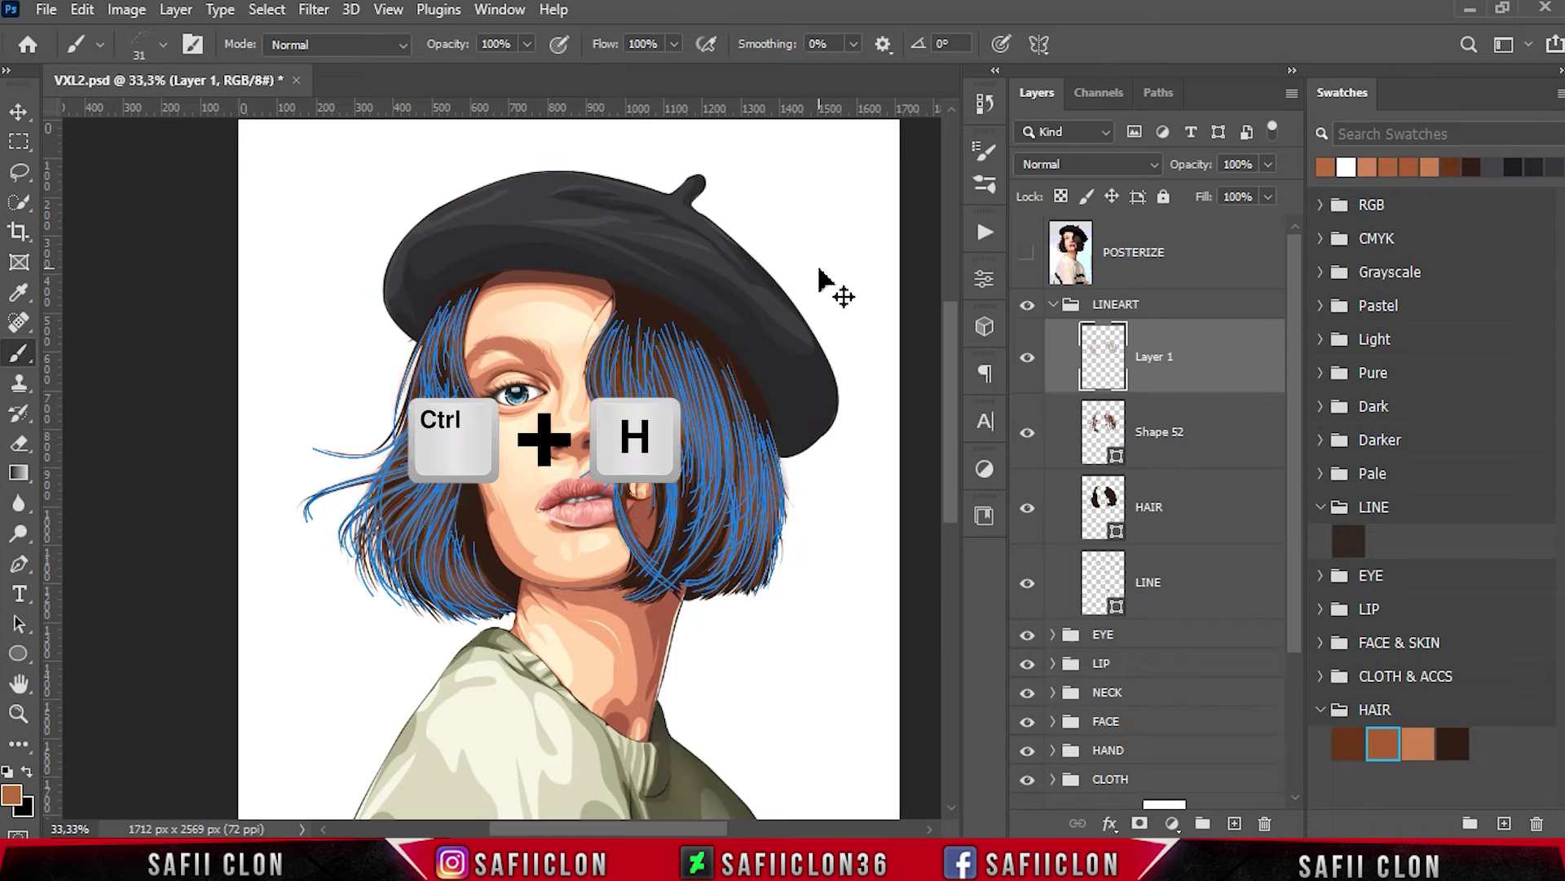
left_click(1029, 358)
left_click(1028, 359)
left_click(1027, 361)
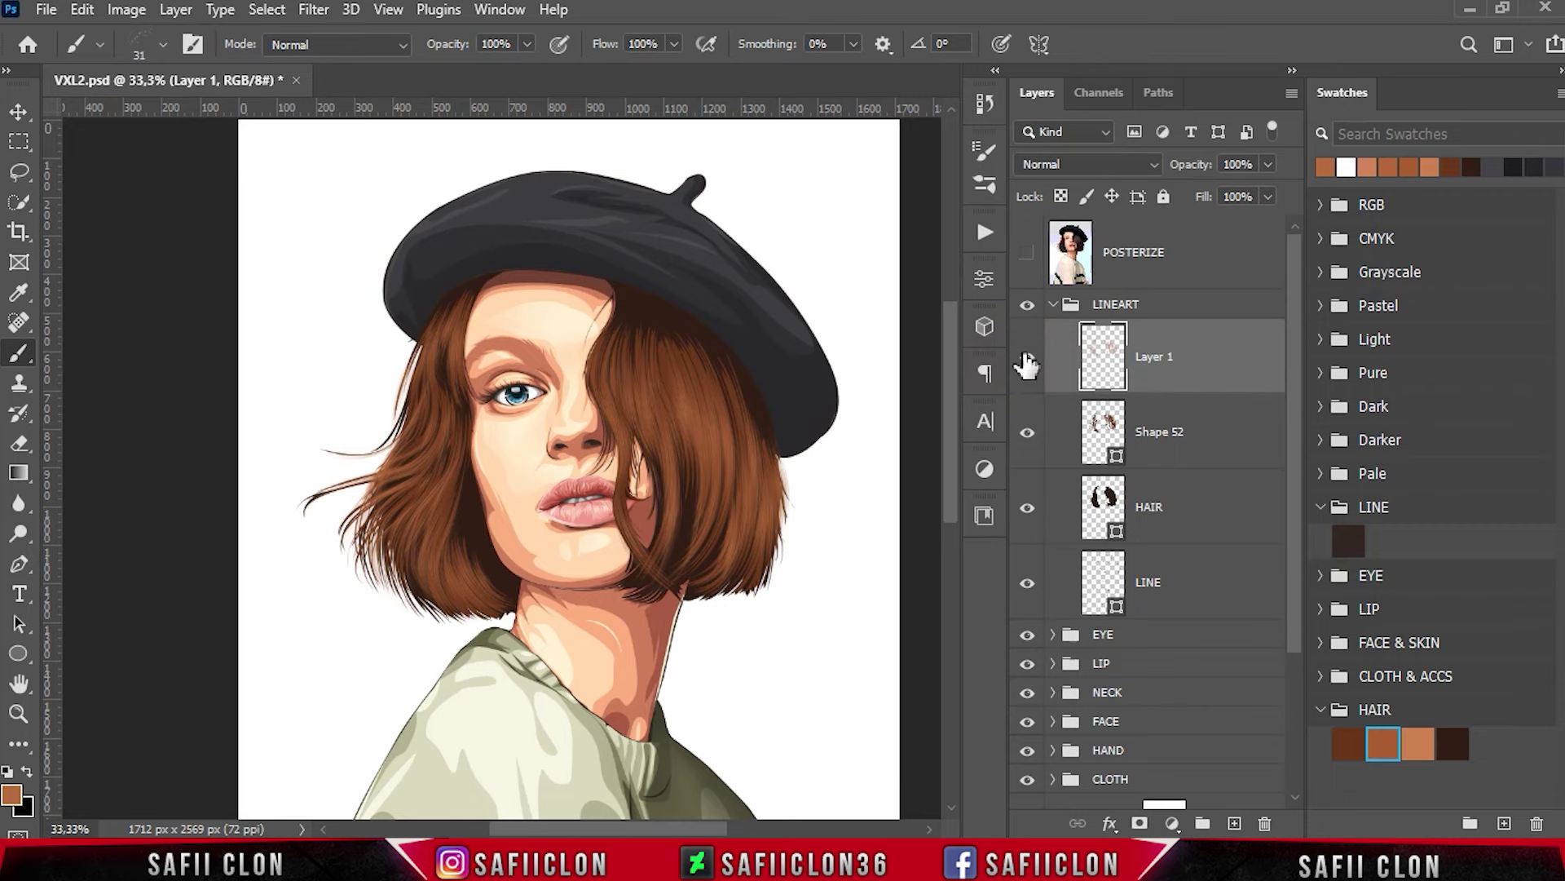
left_click(1026, 431)
key("ctrl+h")
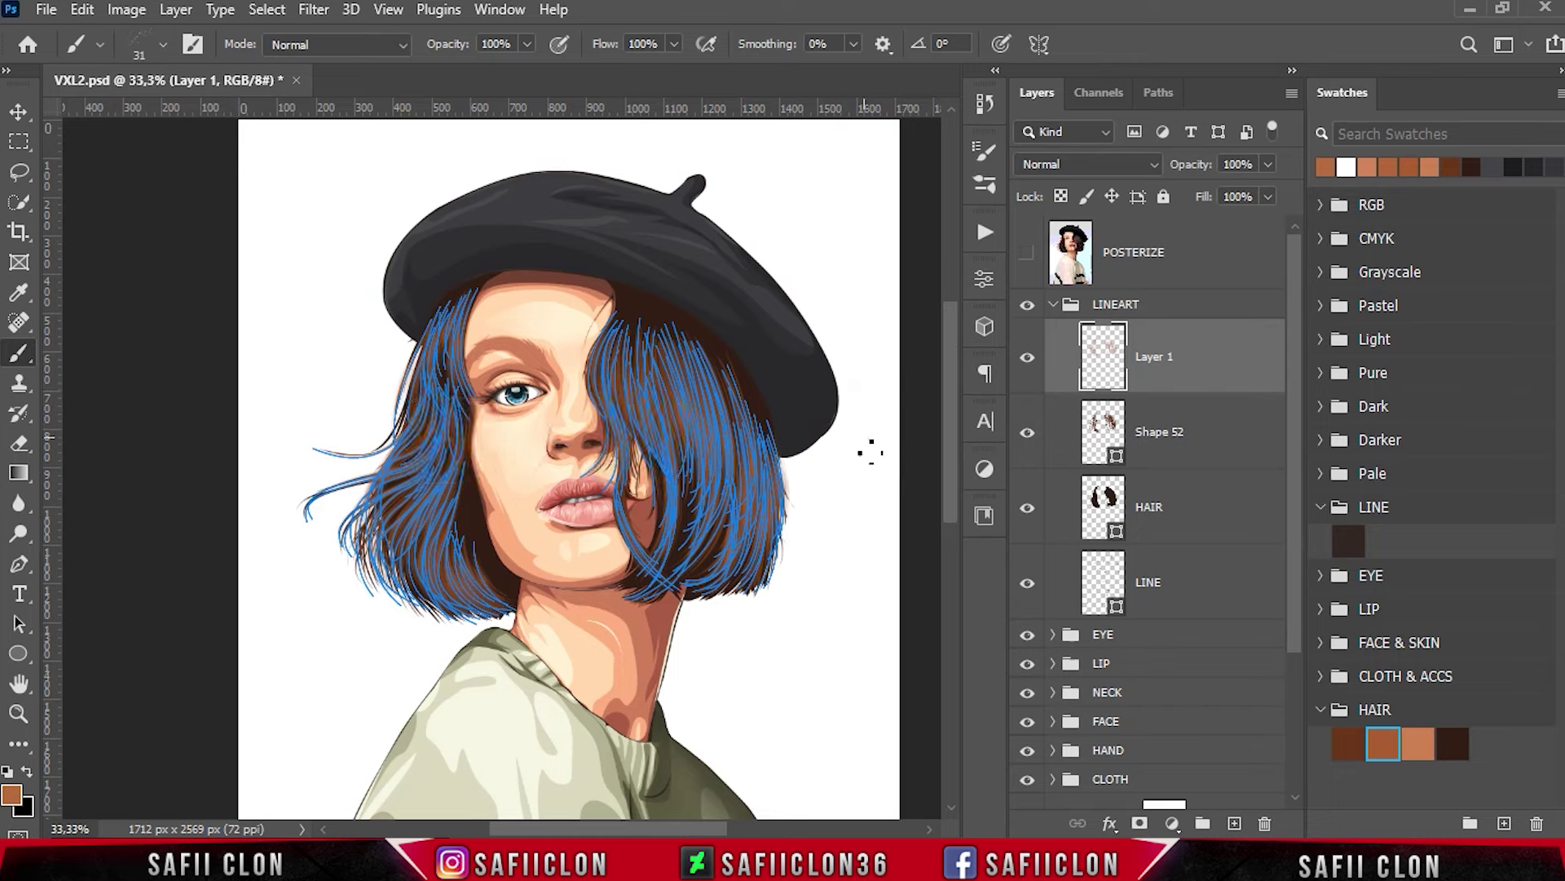
left_click(1236, 823)
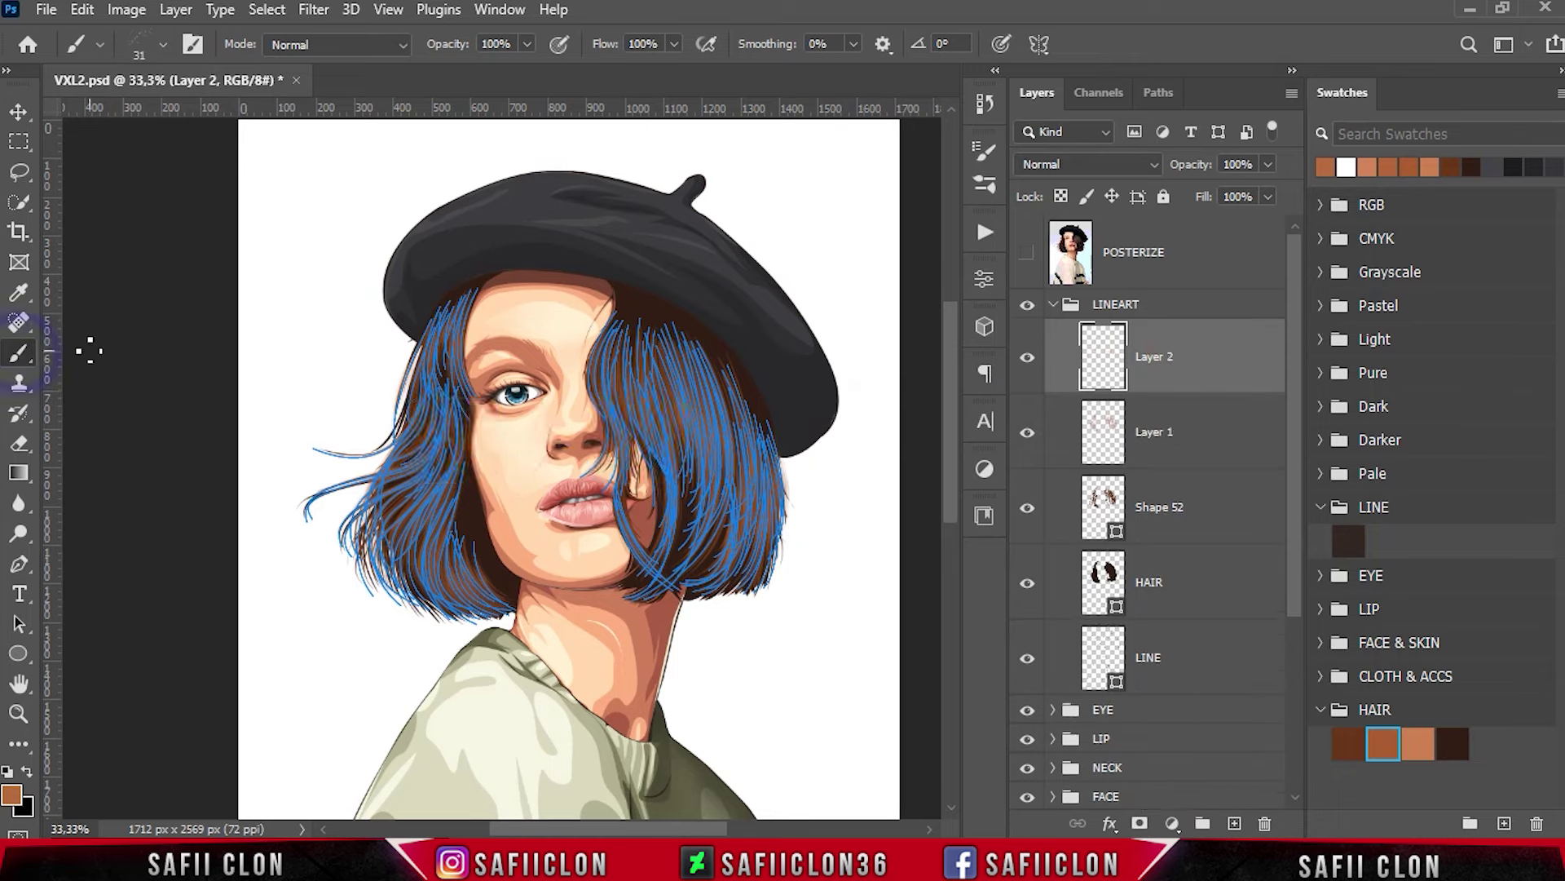
Select the Strands_01 hair brush at 8 px size and 100% opacity.
left_click(163, 45)
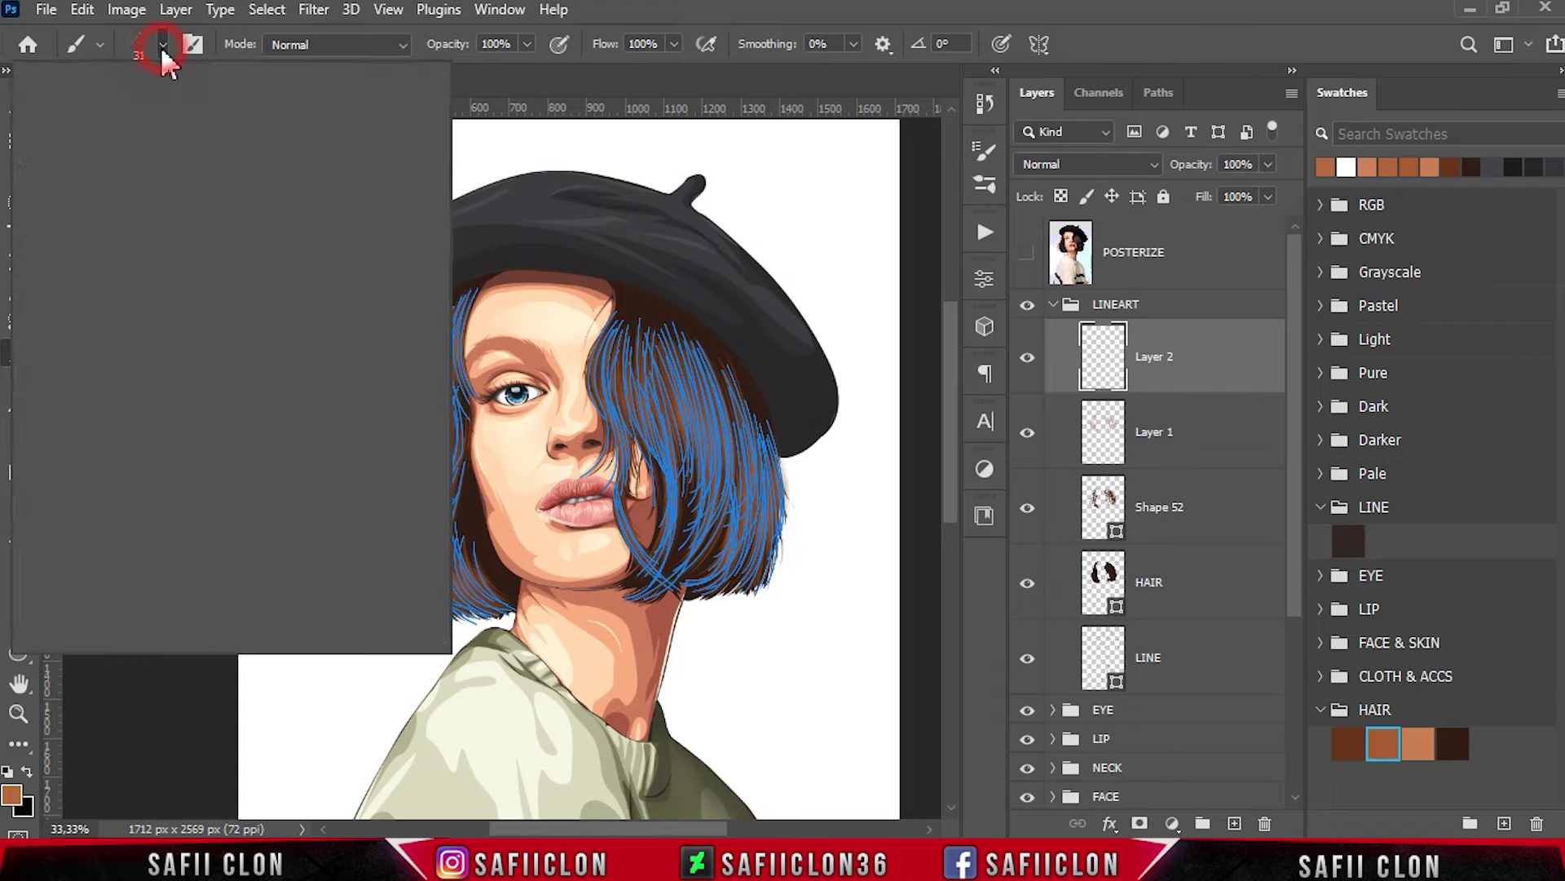
left_click_drag(393, 476, 336, 492)
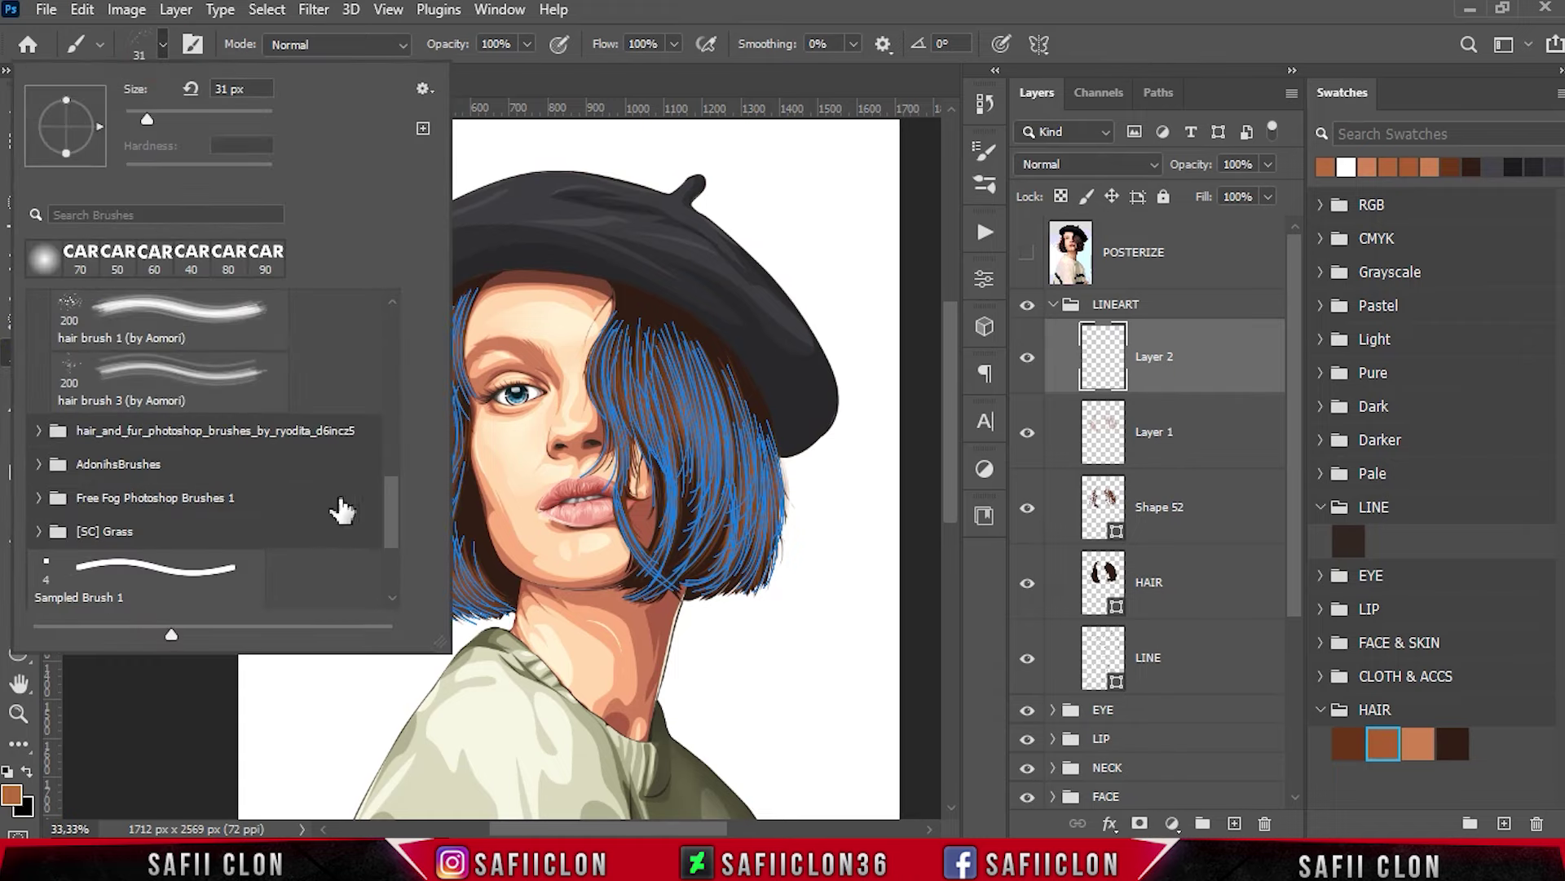
left_click(39, 427)
scroll(208, 467, "down", 2)
left_click(175, 473)
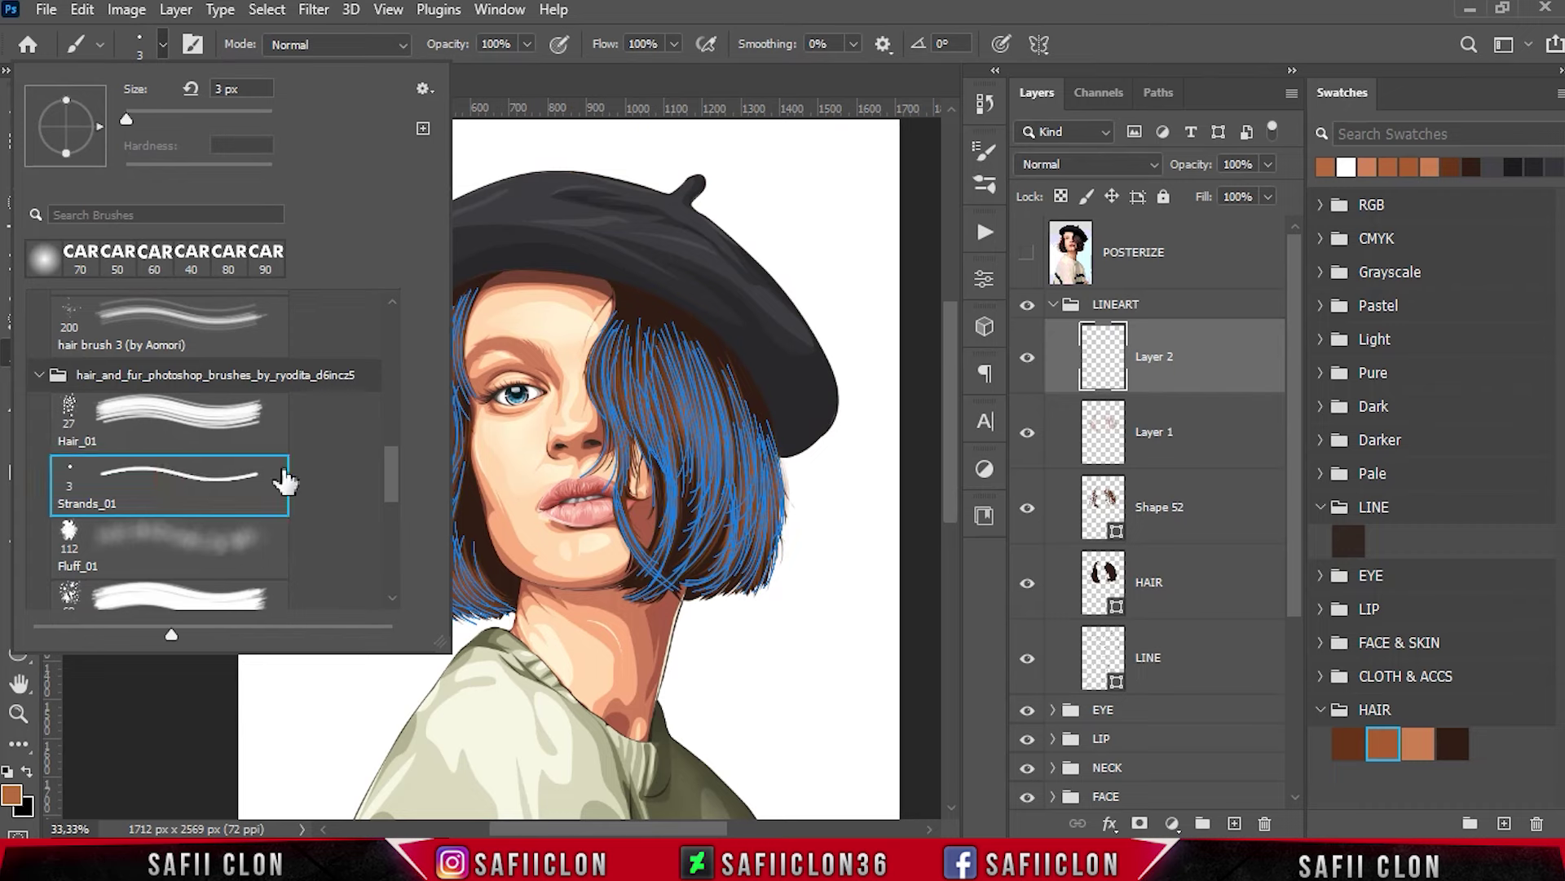
left_click_drag(130, 114, 130, 115)
left_click(224, 91)
type("8")
left_click(165, 47)
left_click(527, 44)
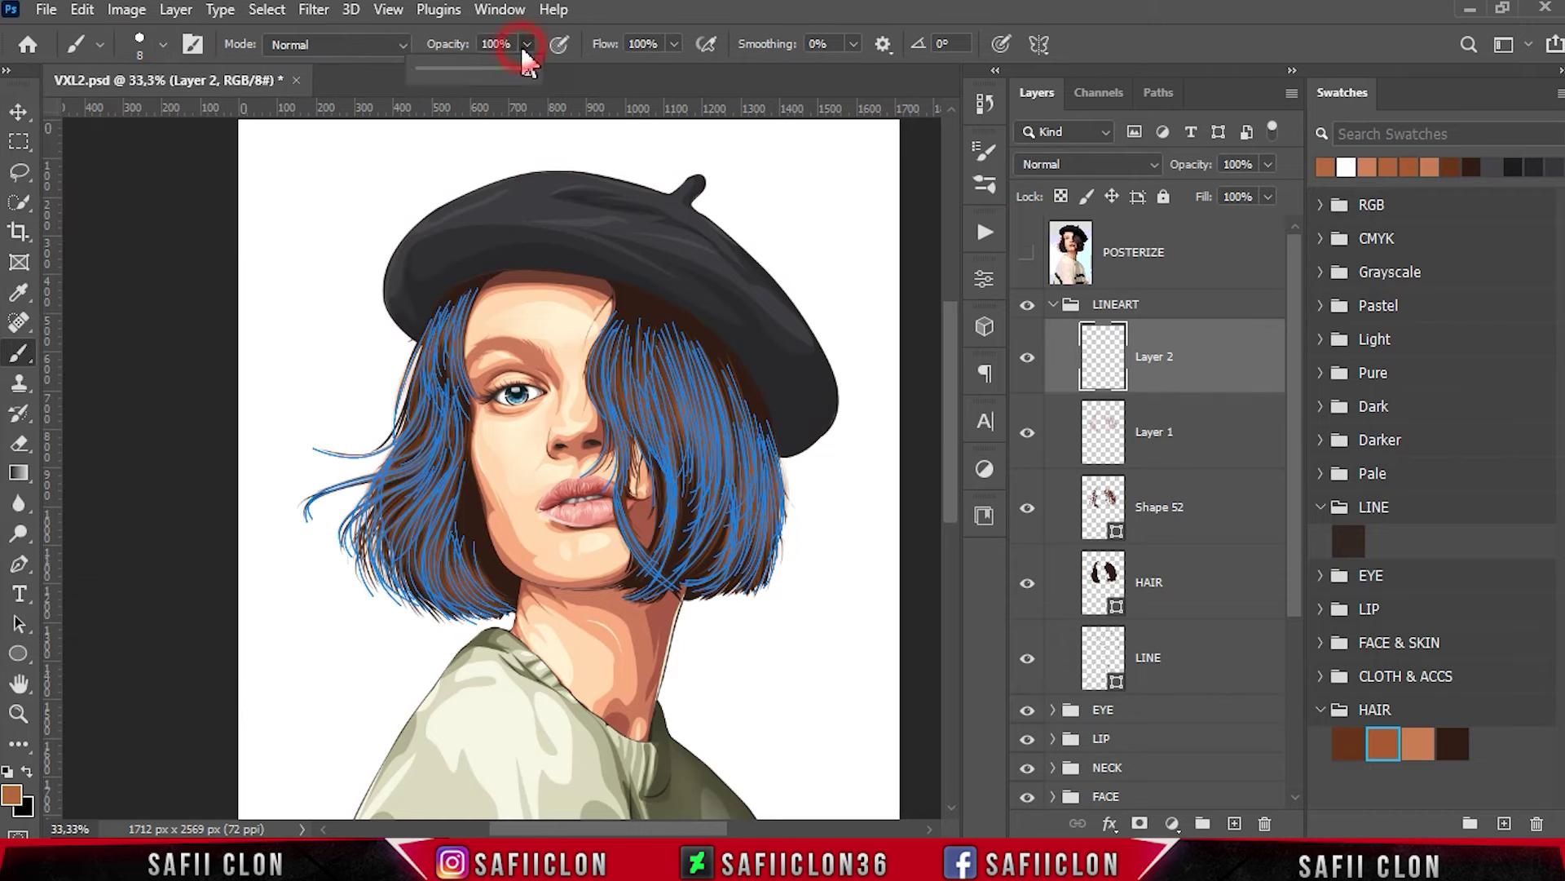
left_click_drag(518, 71, 545, 71)
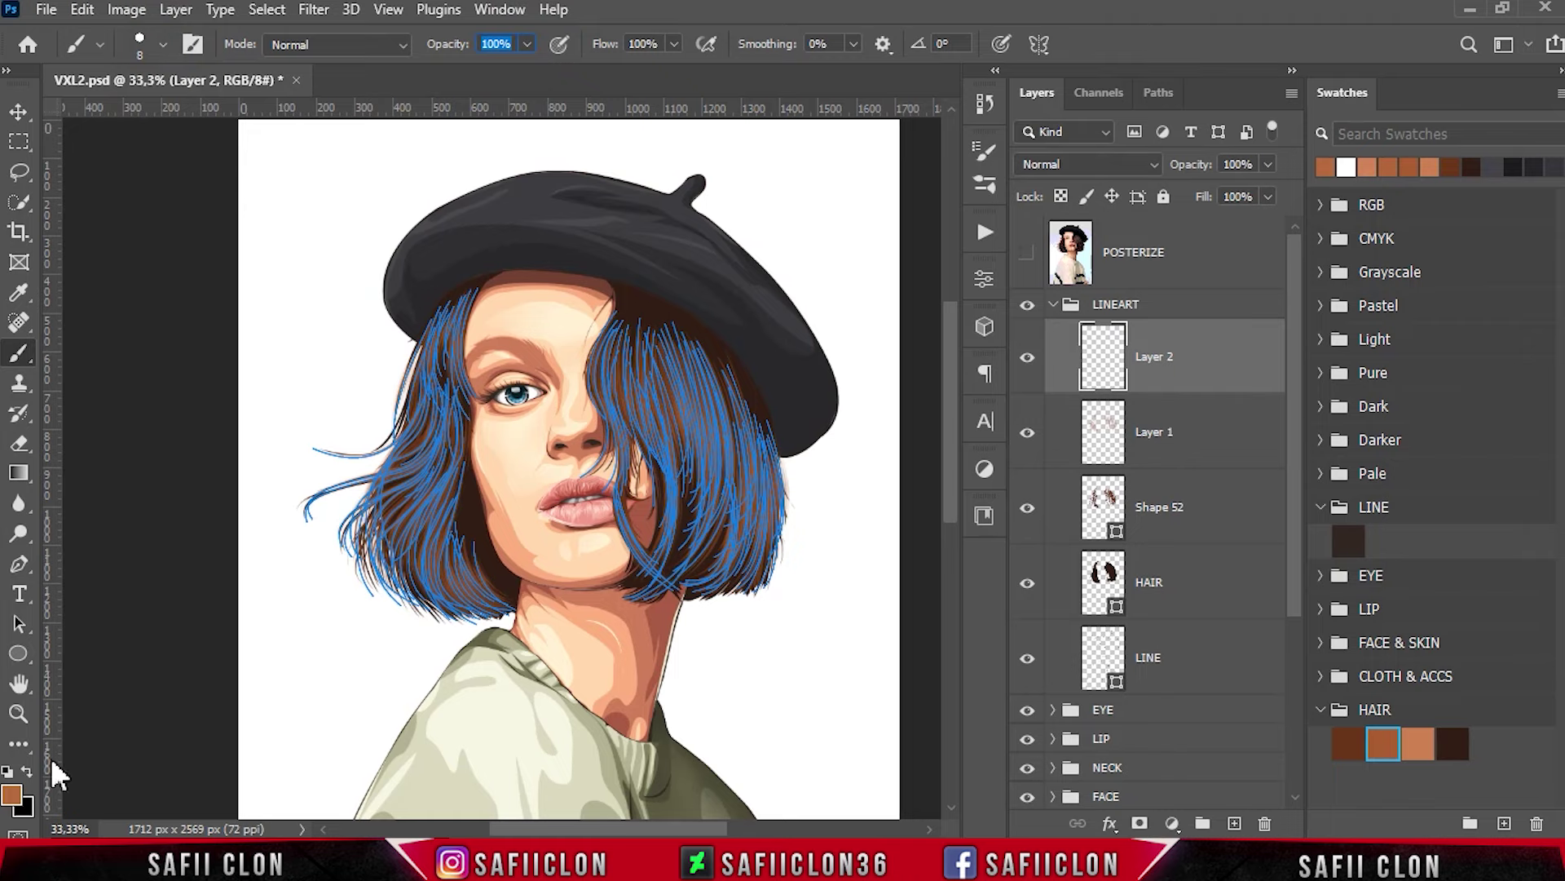
Set the foreground to lighter brown d08861 and stroke the hair paths with it.
left_click(13, 794)
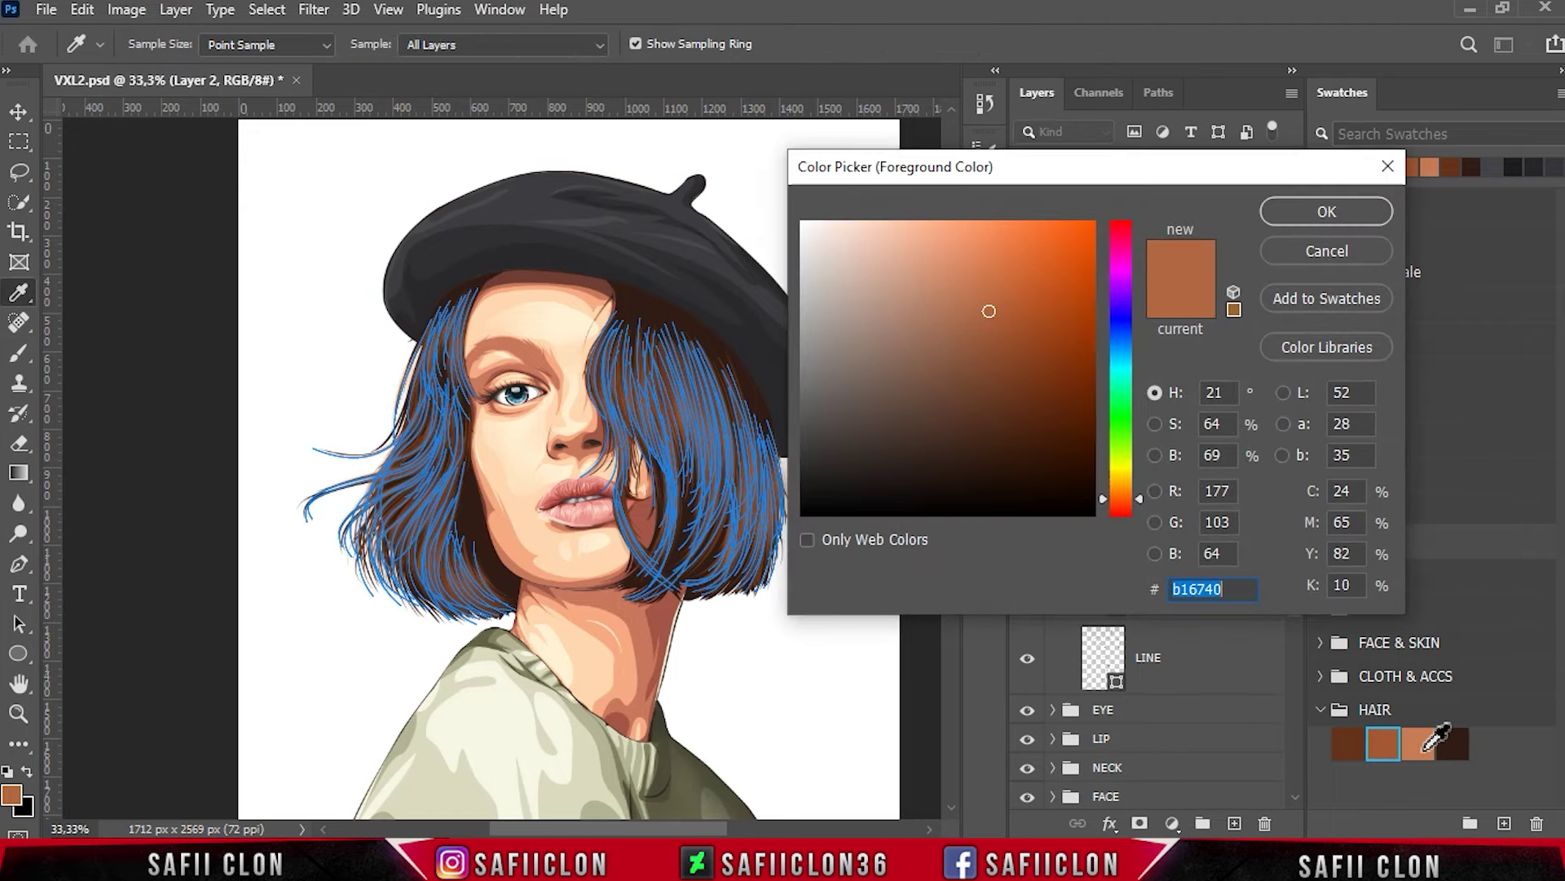
left_click(1425, 748)
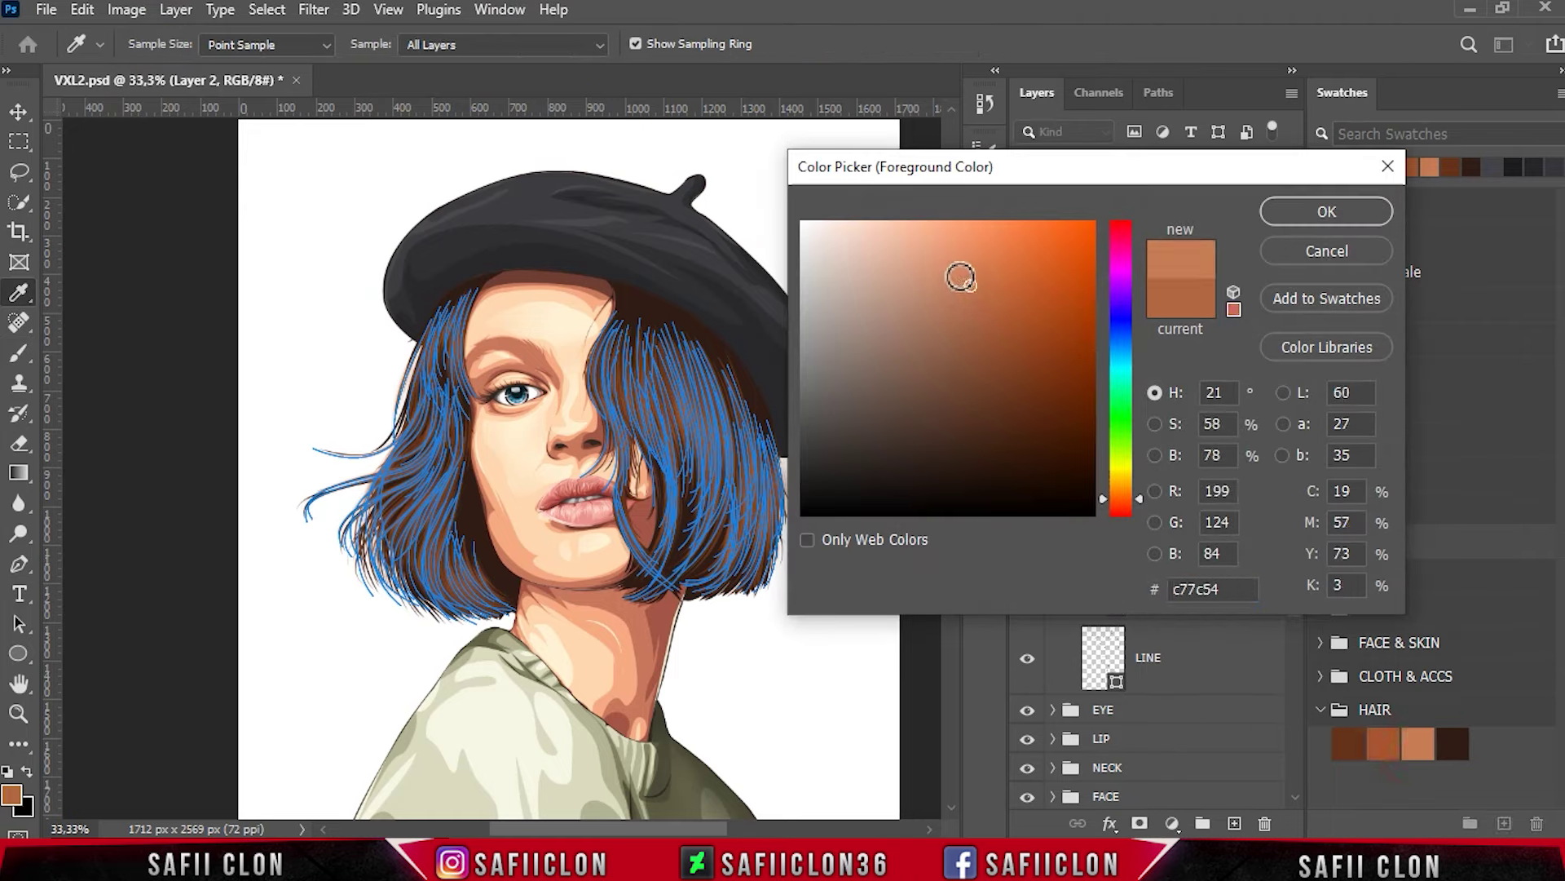
left_click(957, 276)
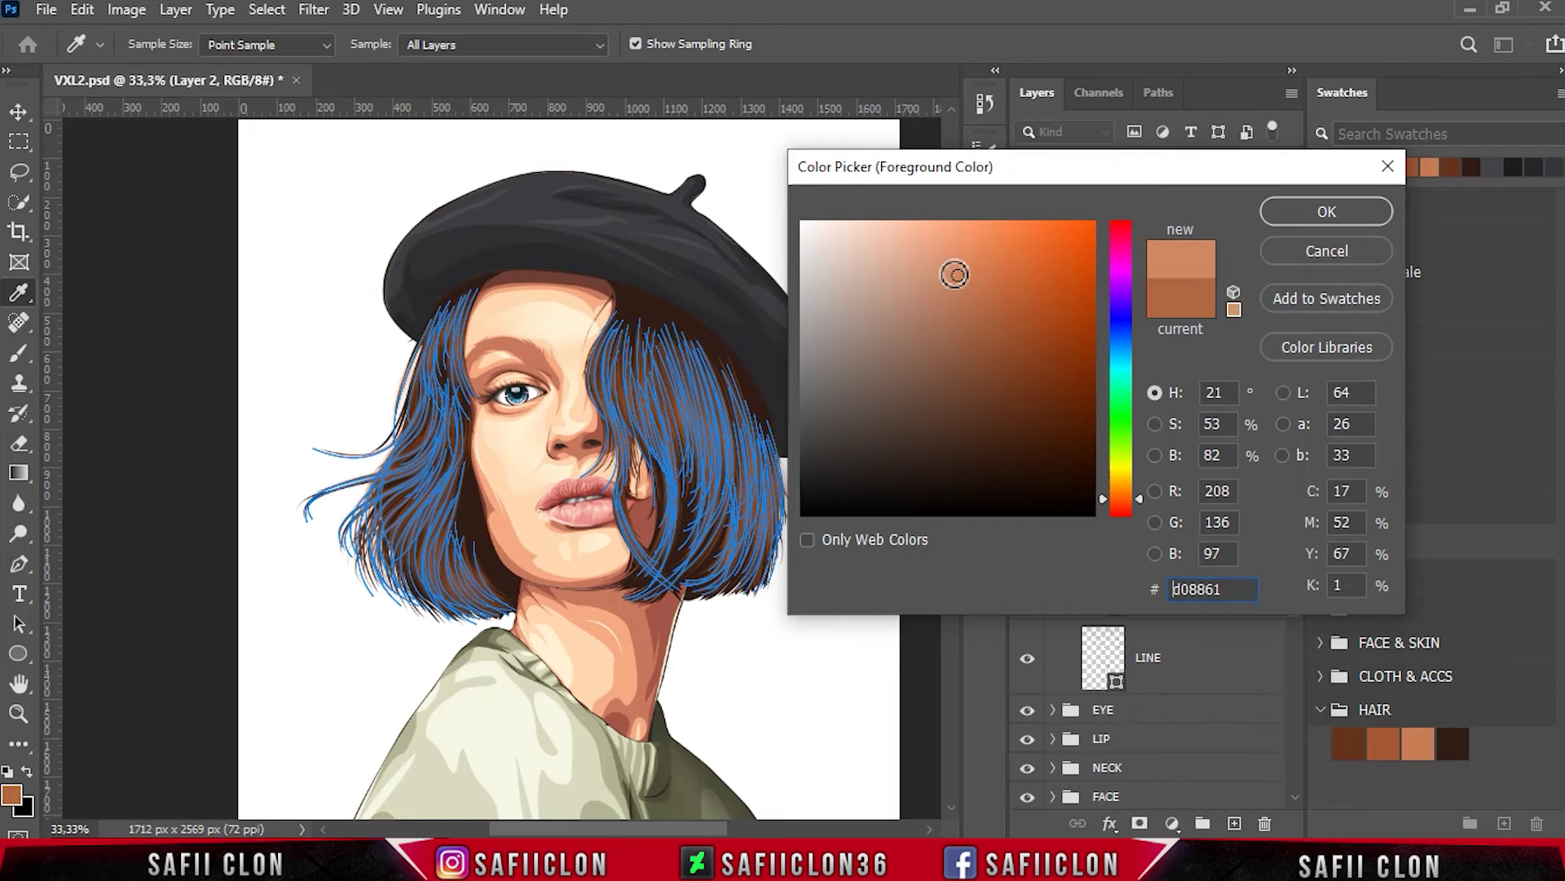
left_click(1324, 214)
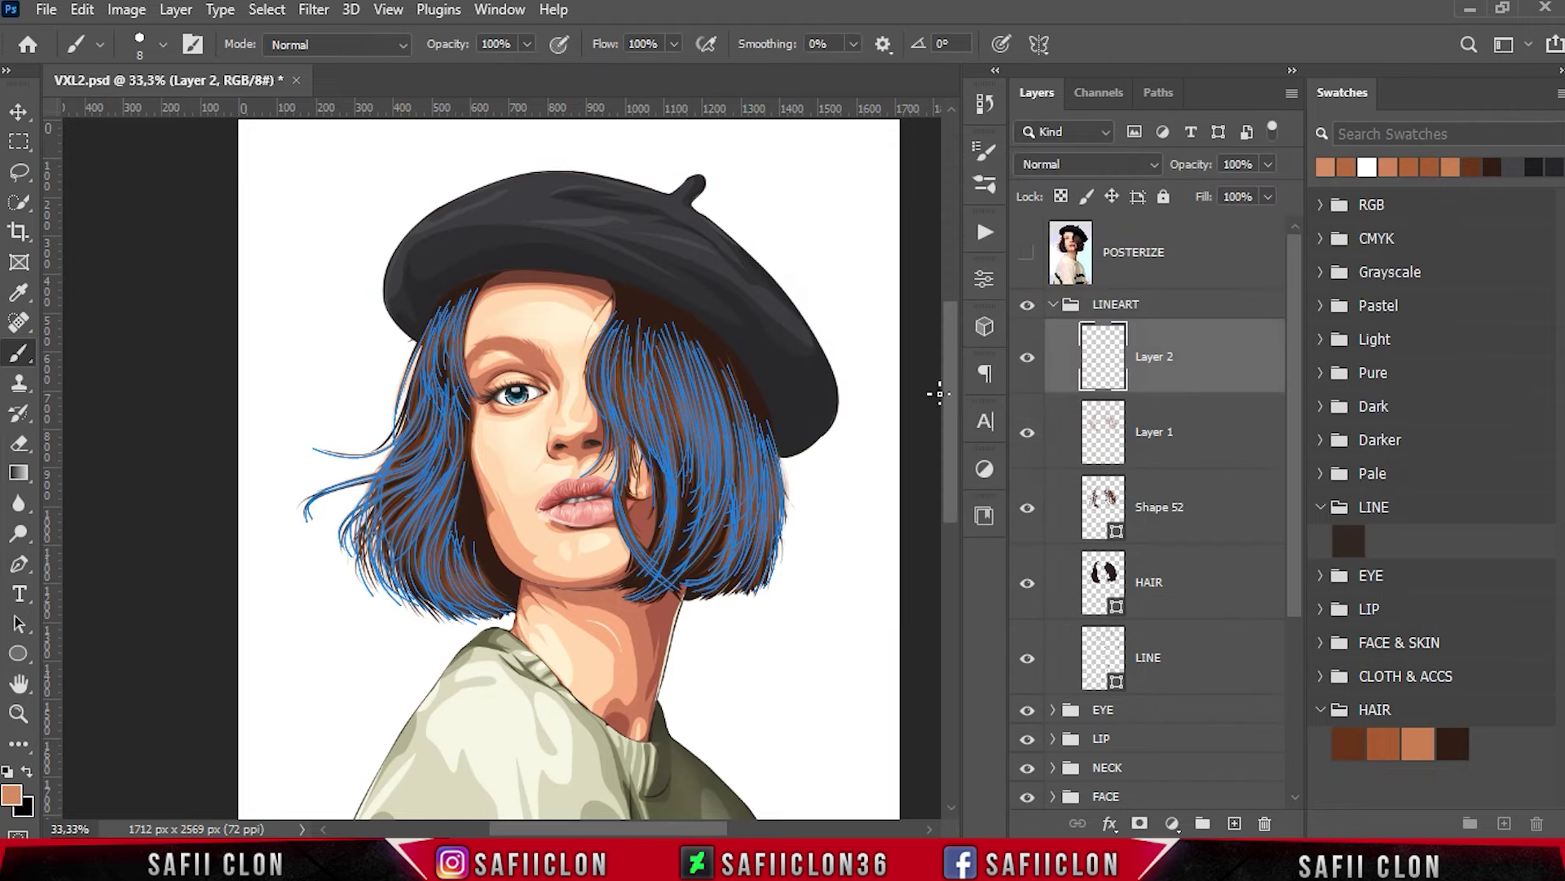
key("Return")
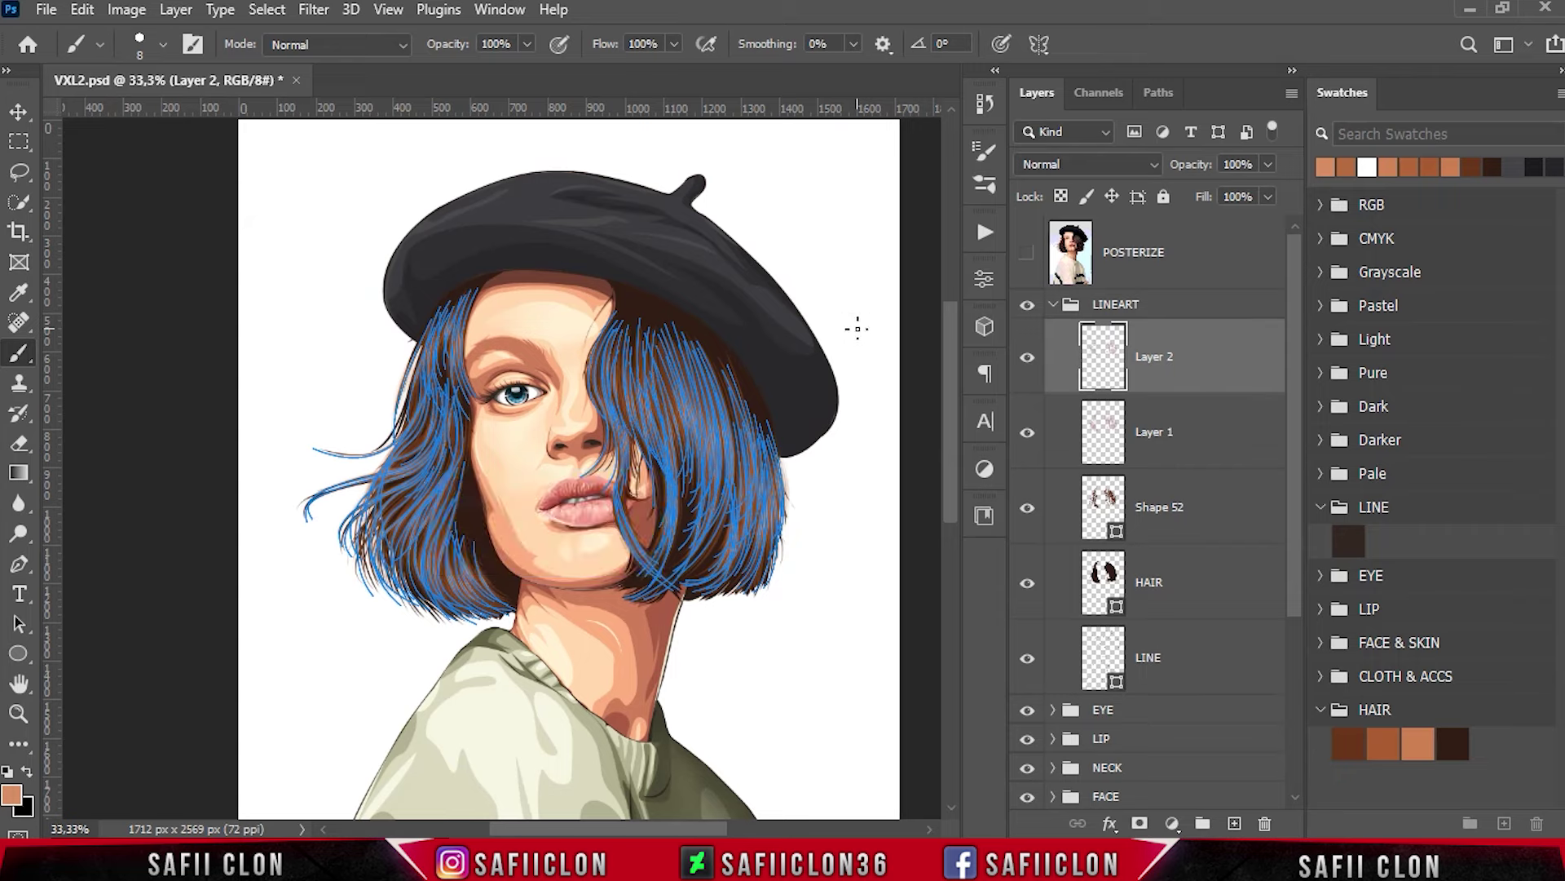
Hide the path outlines and toggle Layer 2 to inspect the lighter highlight strands.
key("ctrl+h")
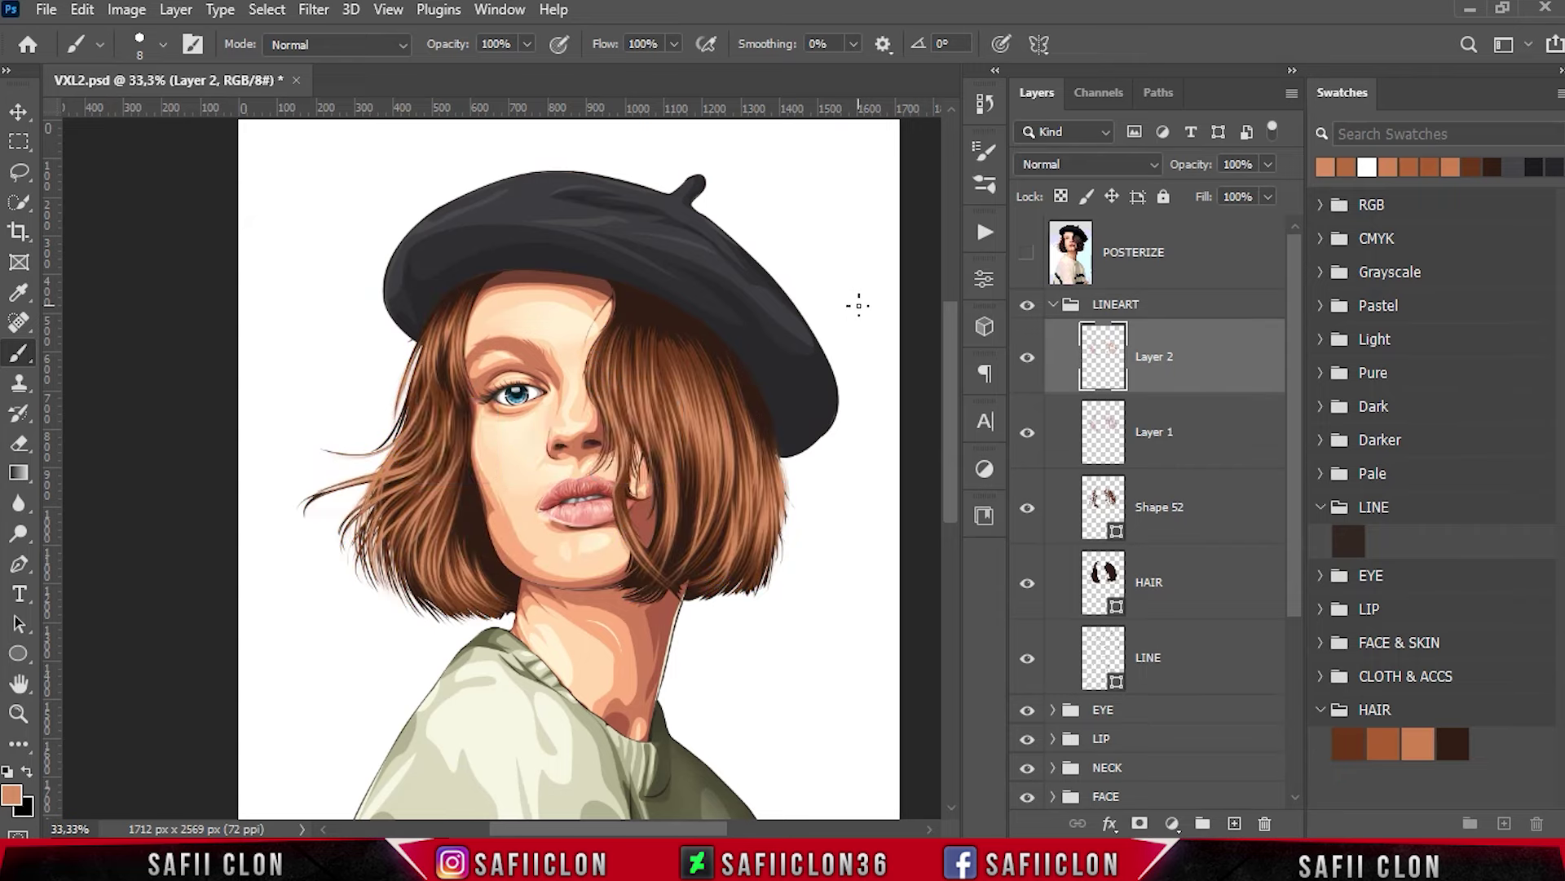
left_click(1028, 358)
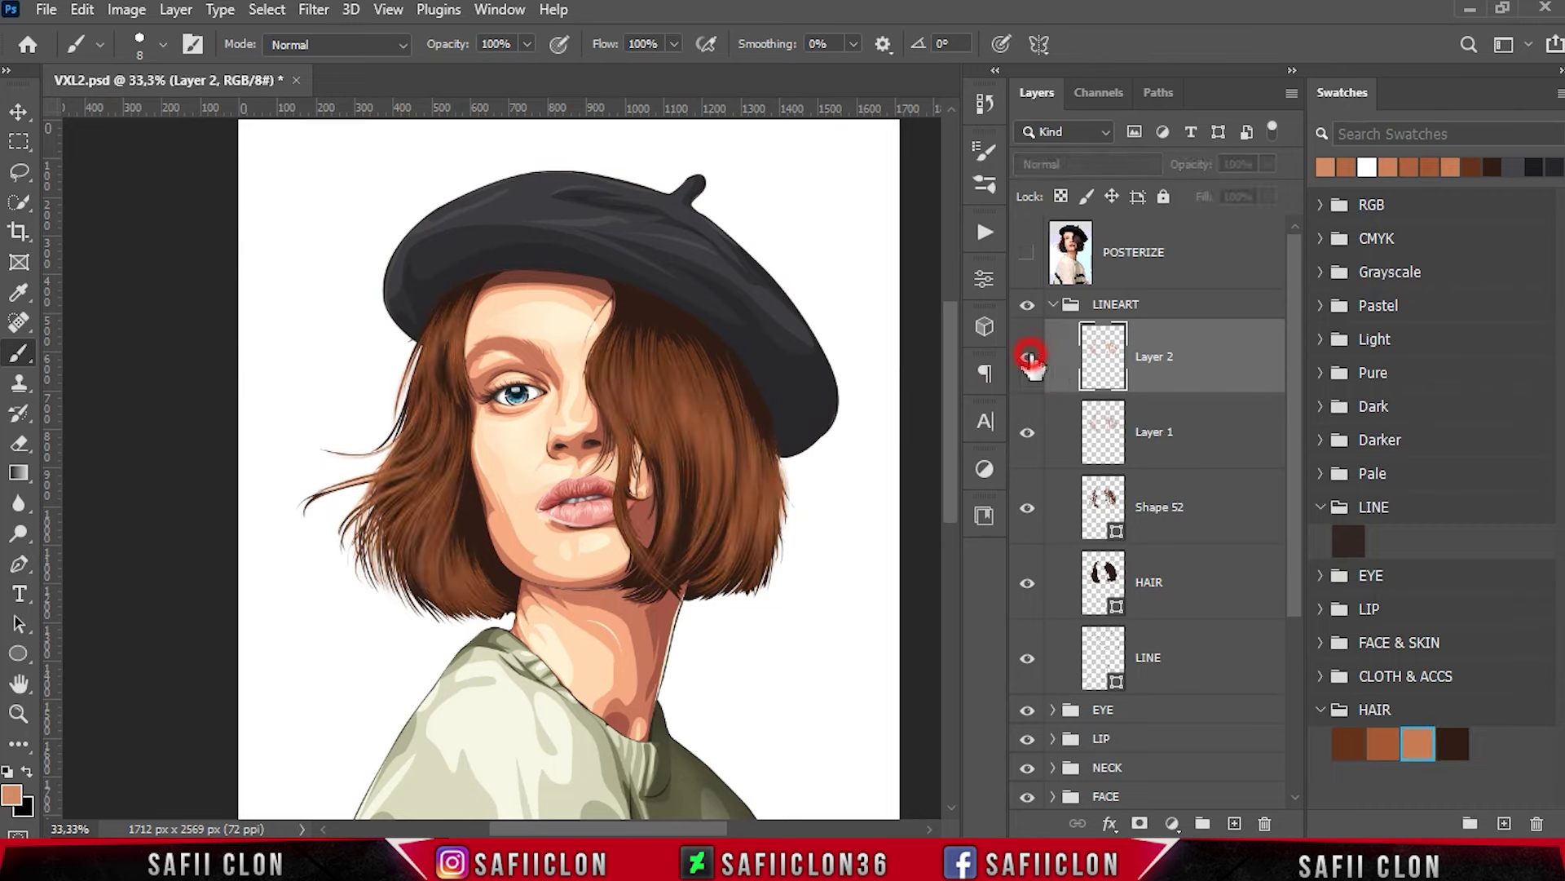
left_click(1029, 358)
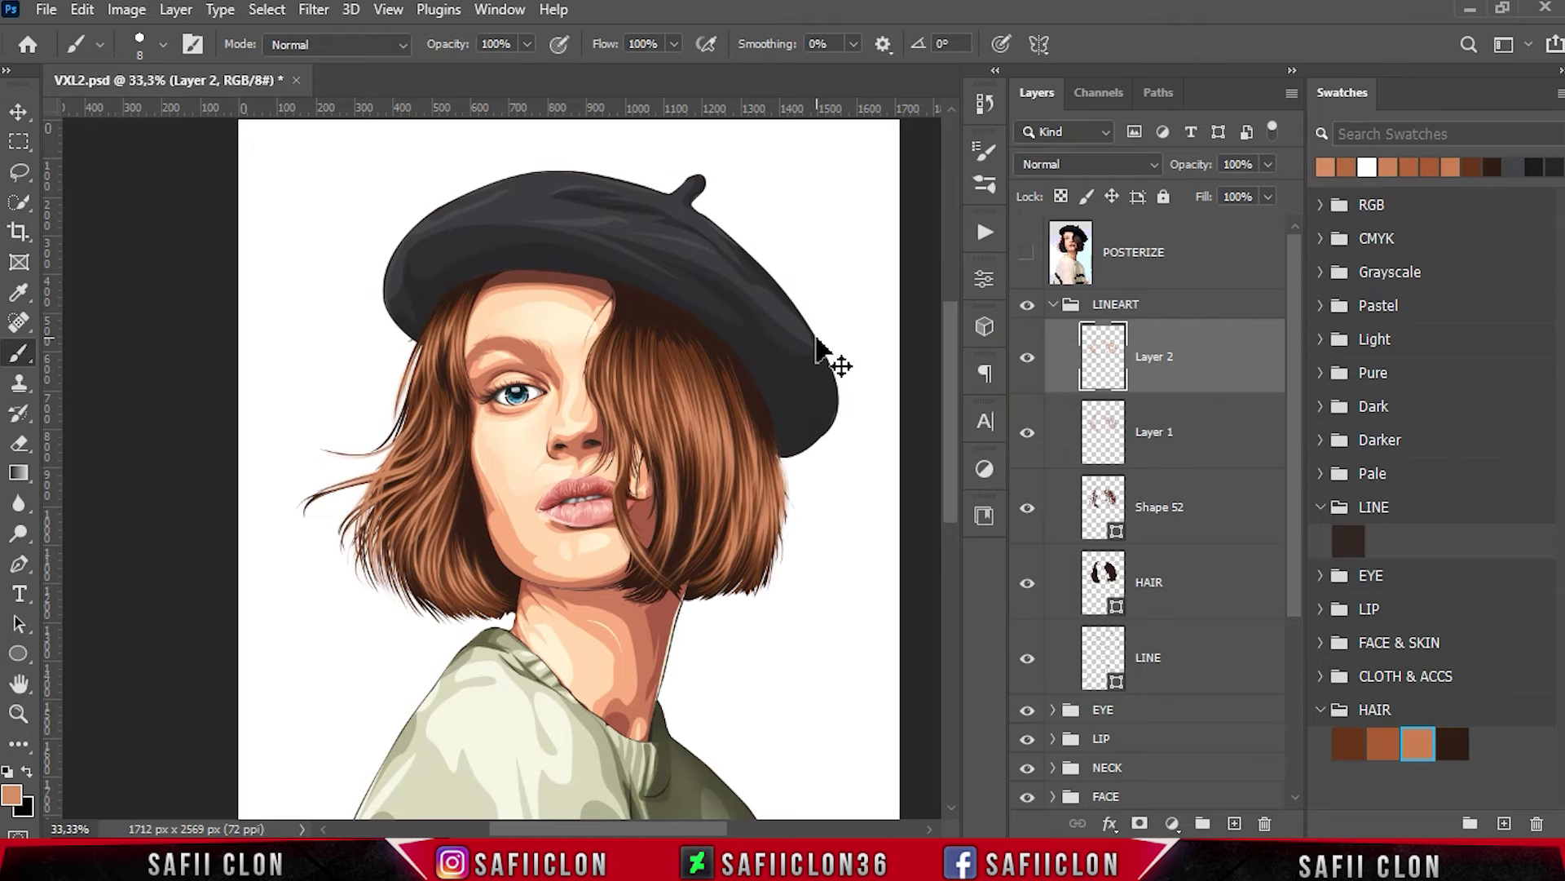
key("ctrl+h")
Shrink the Strands_01 brush to 4 px, keeping opacity at 100%.
left_click(164, 45)
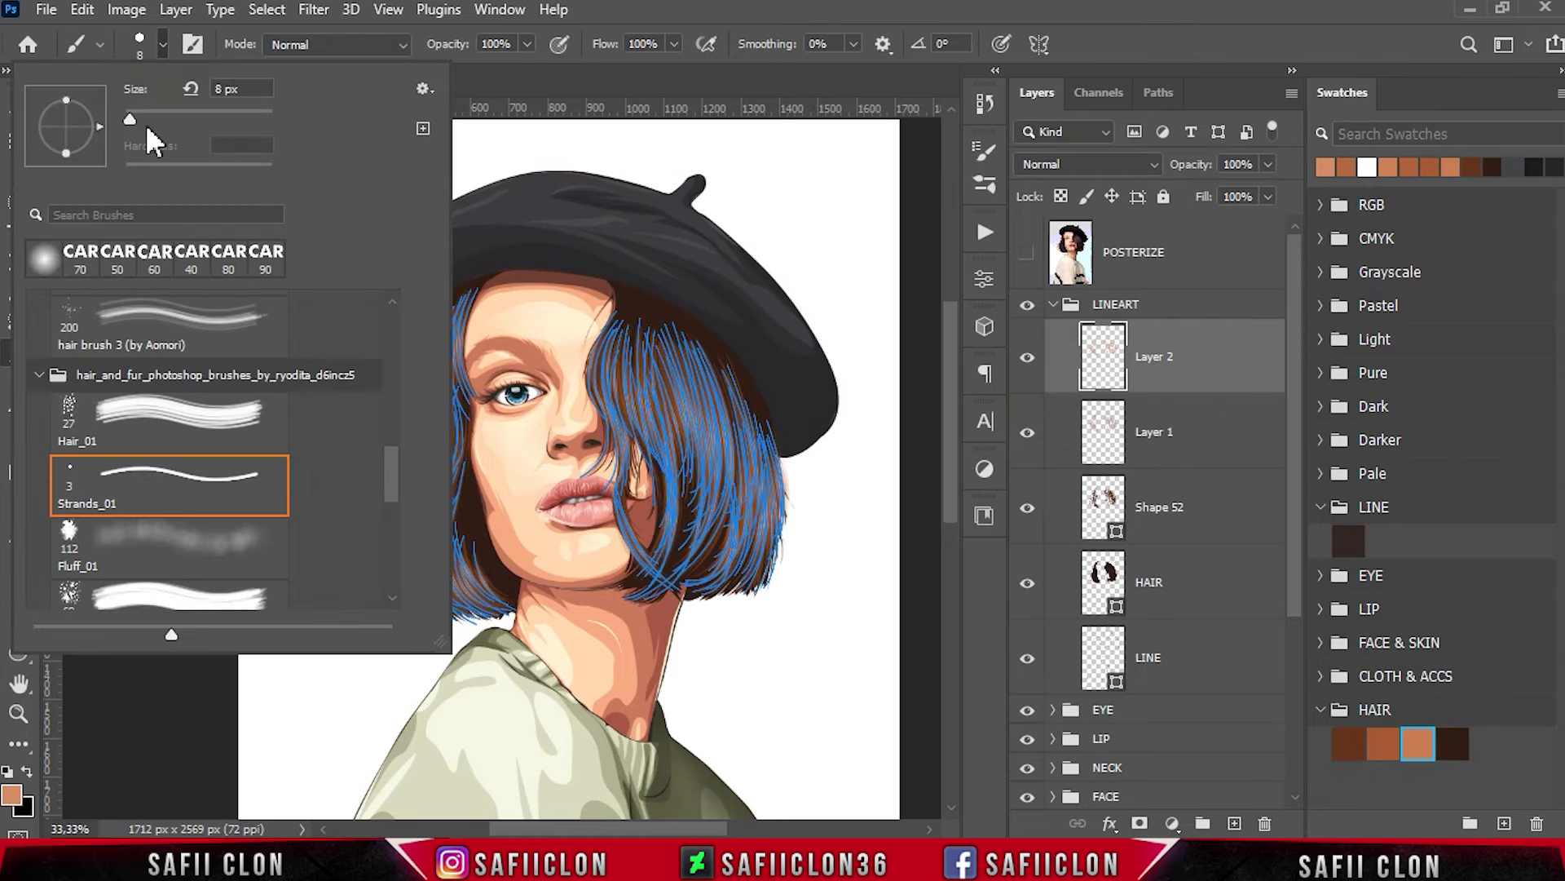
left_click_drag(129, 114, 128, 111)
left_click(220, 89)
left_click(161, 46)
left_click(526, 45)
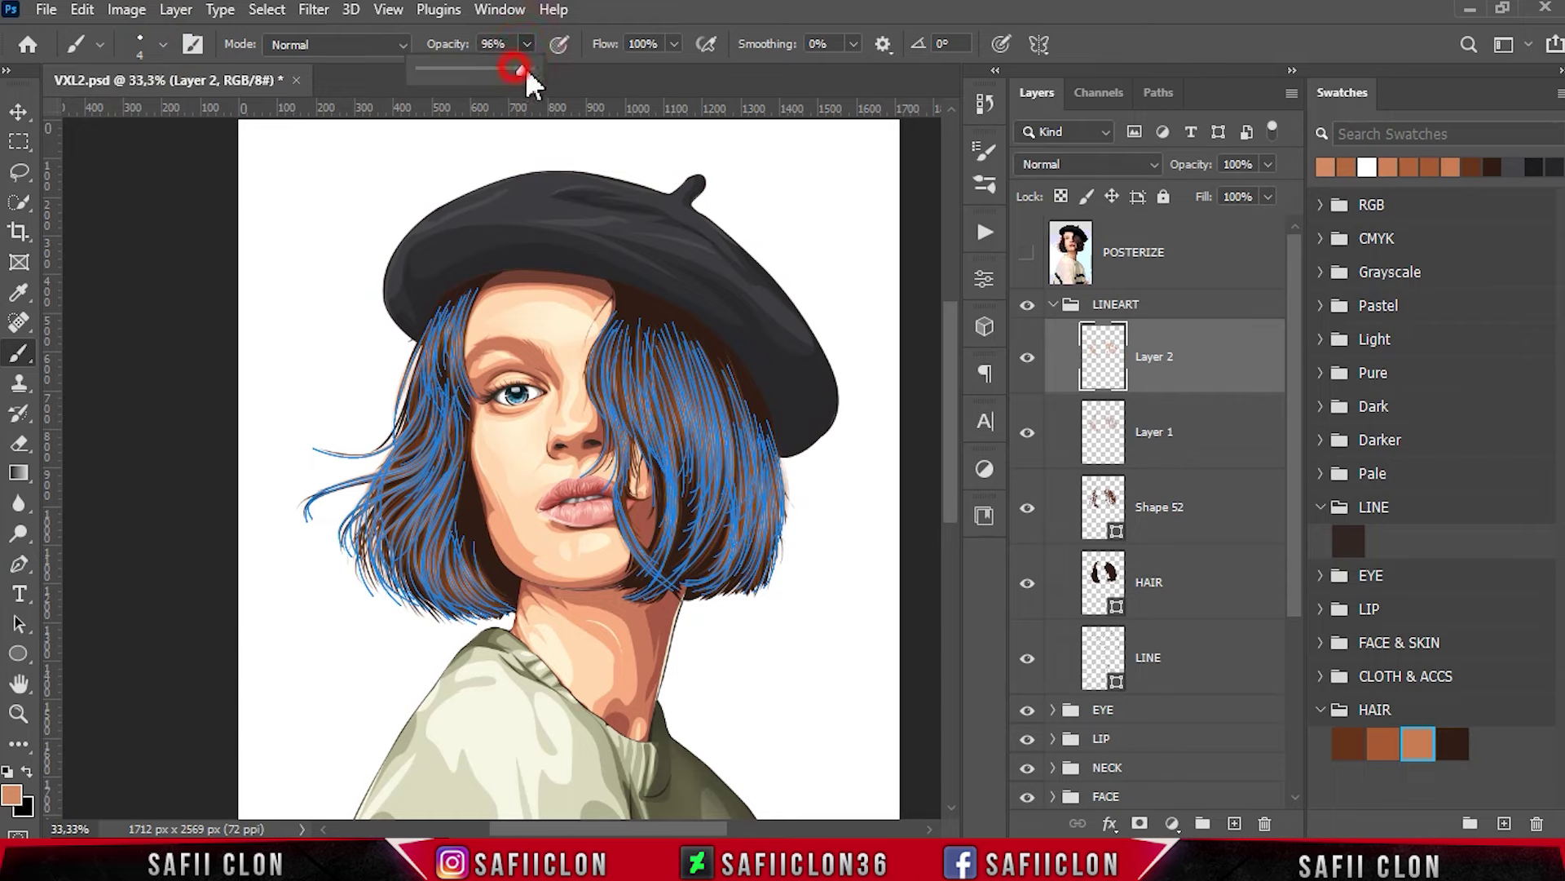
left_click(12, 792)
Lighten the foreground to a light peach tone and stroke the hair paths on Layer 2.
left_click(940, 257)
left_click(928, 253)
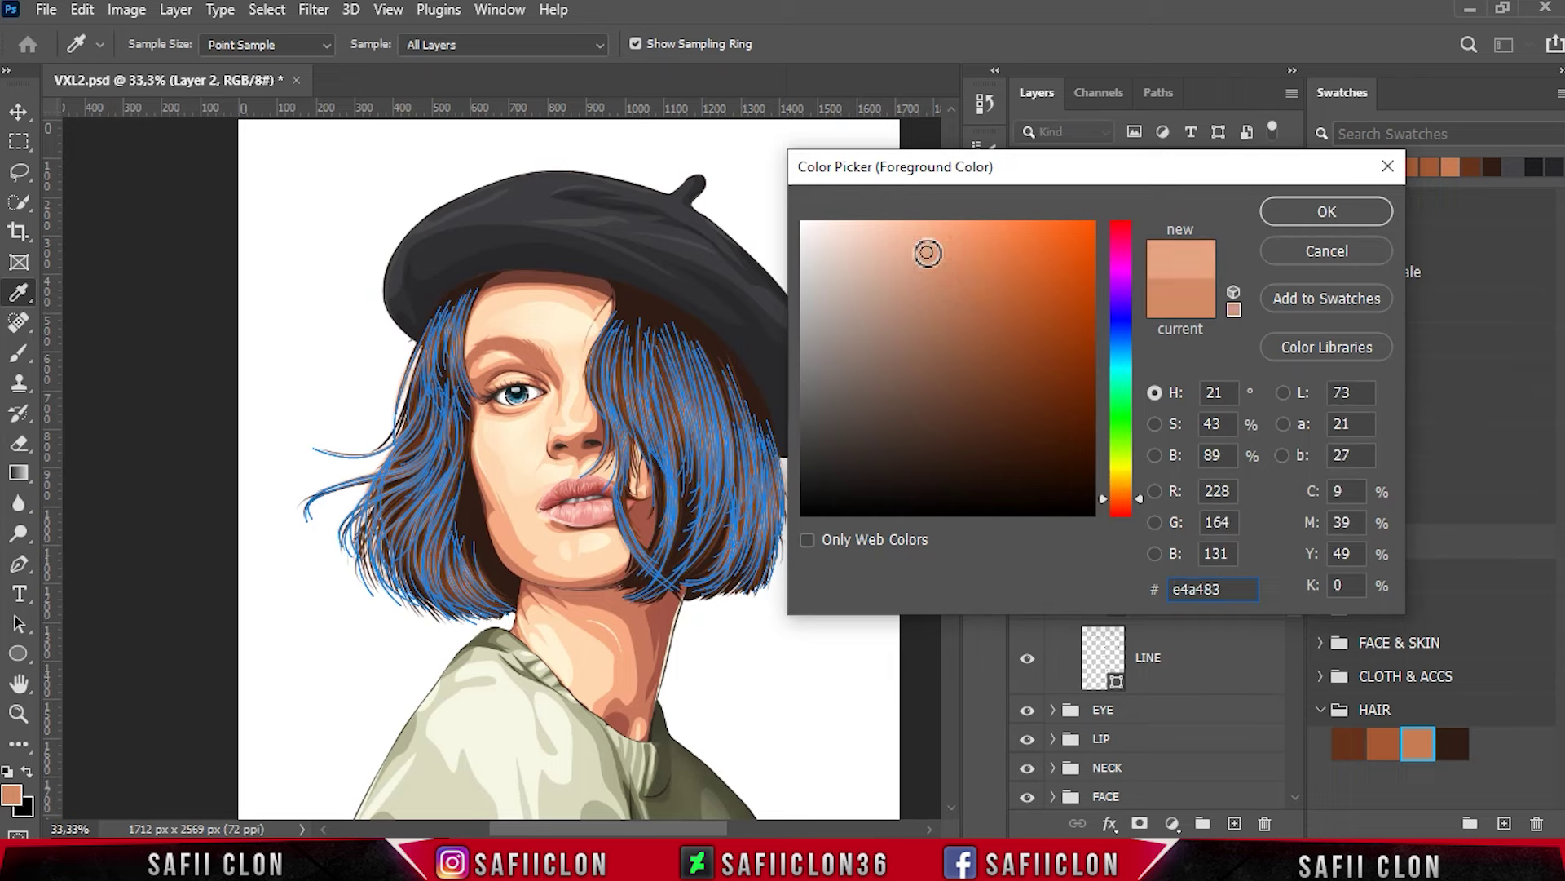
left_click(922, 246)
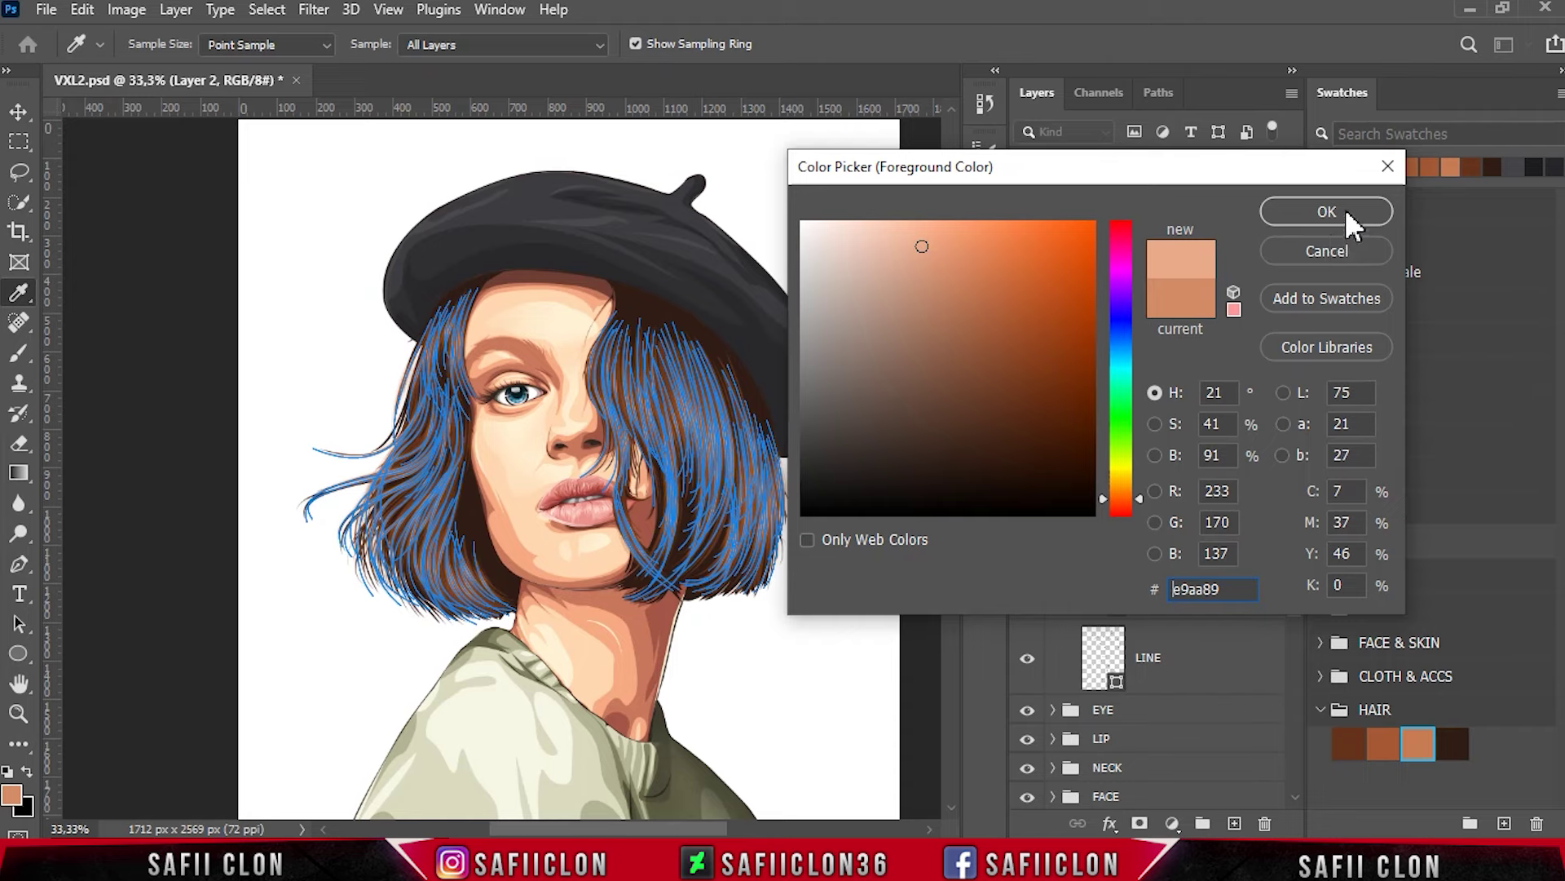
left_click(915, 241)
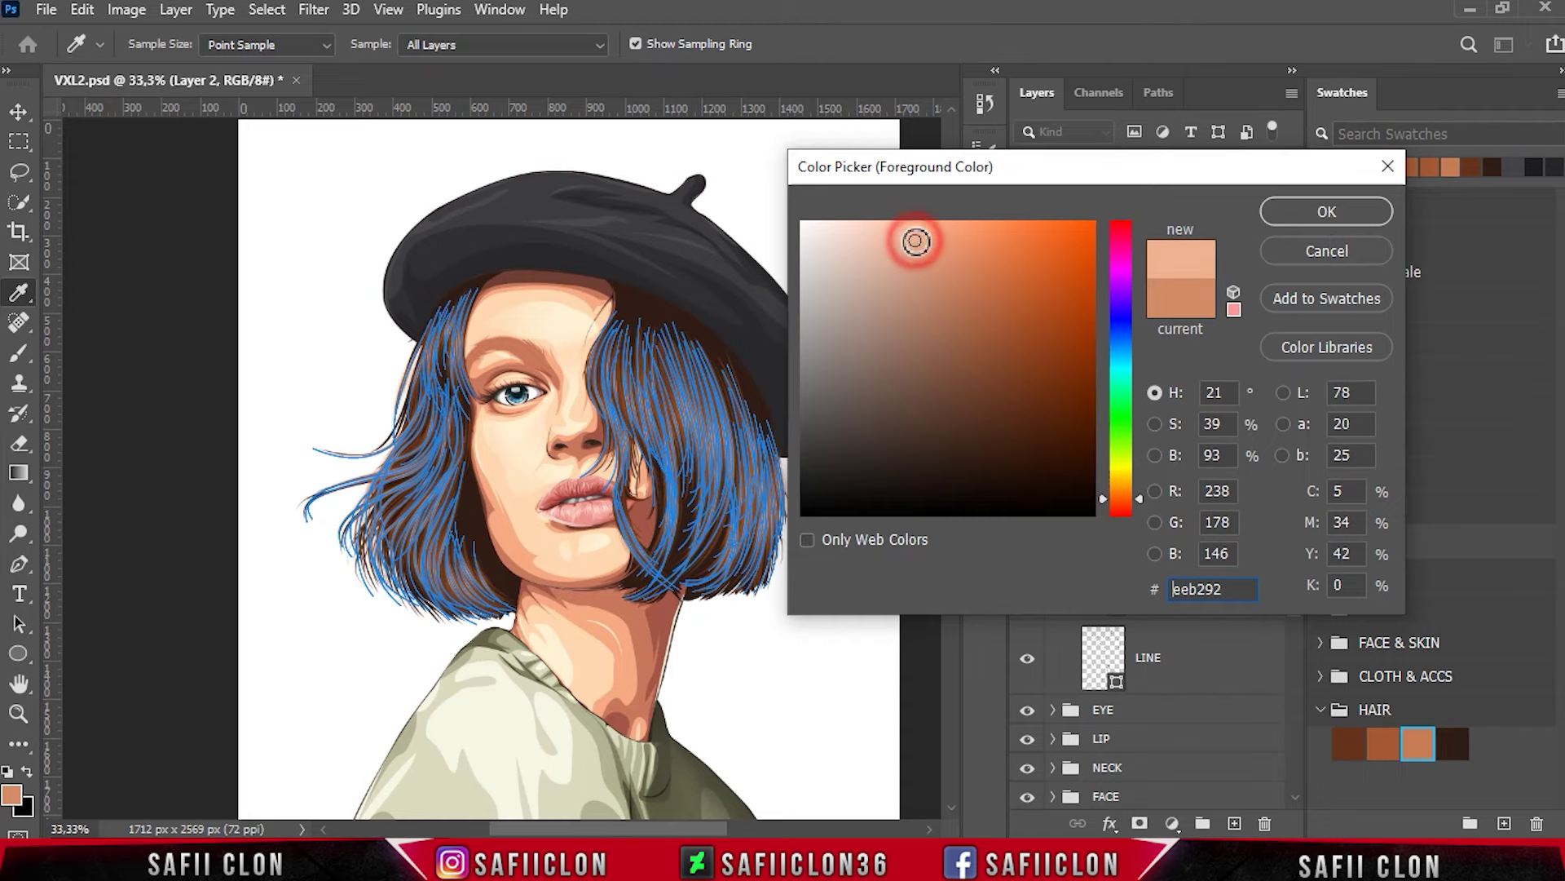
left_click(1329, 208)
key("Return")
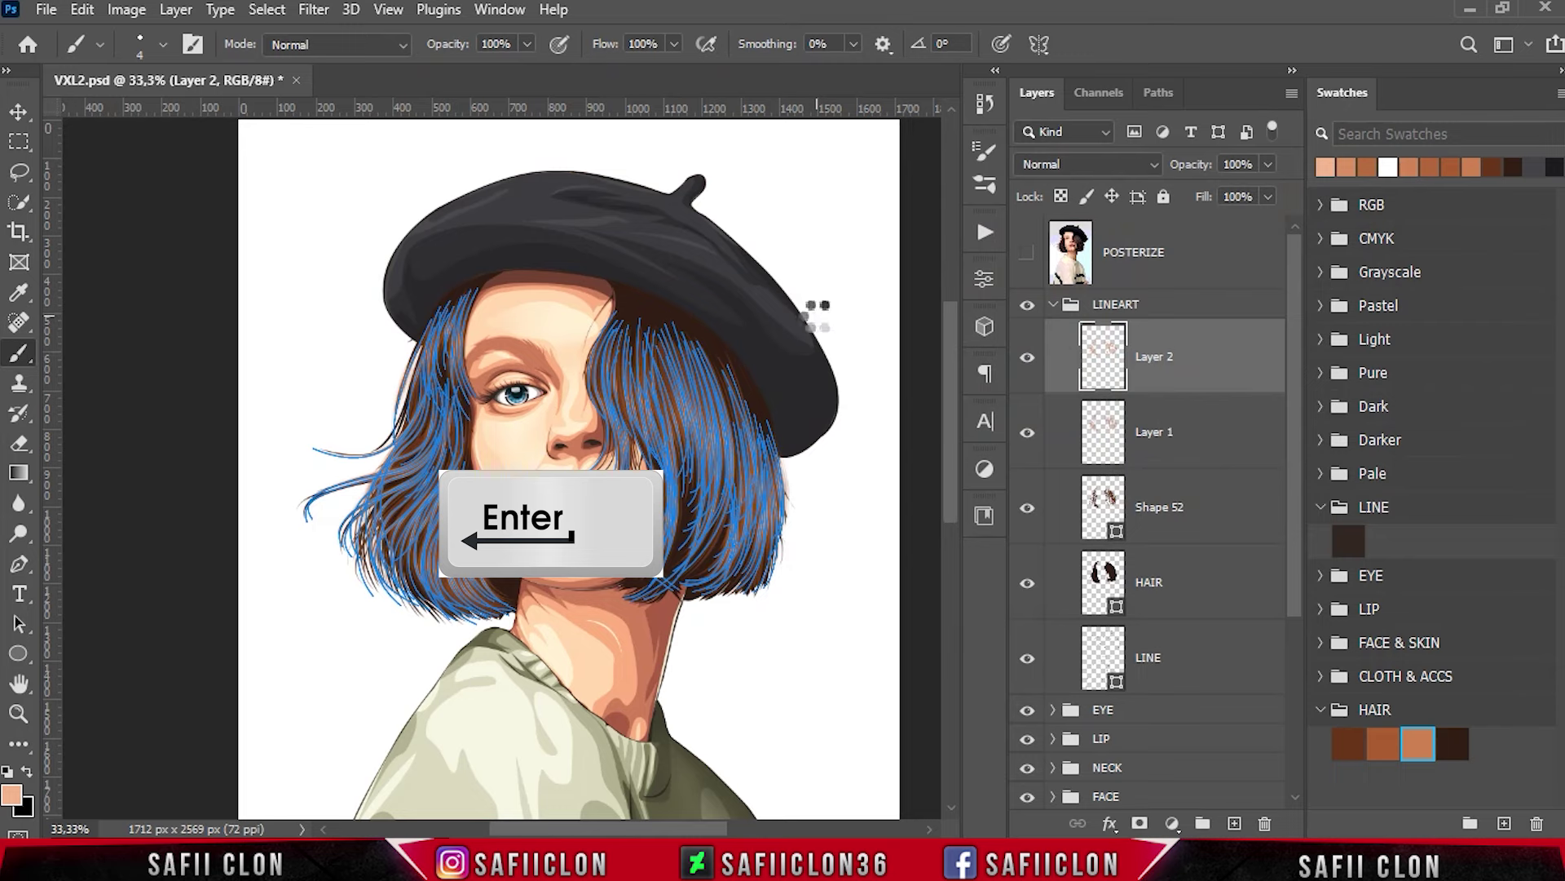
Check the peach strokes, then add Layer 3 and stroke the hair paths onto it.
key("ctrl+h")
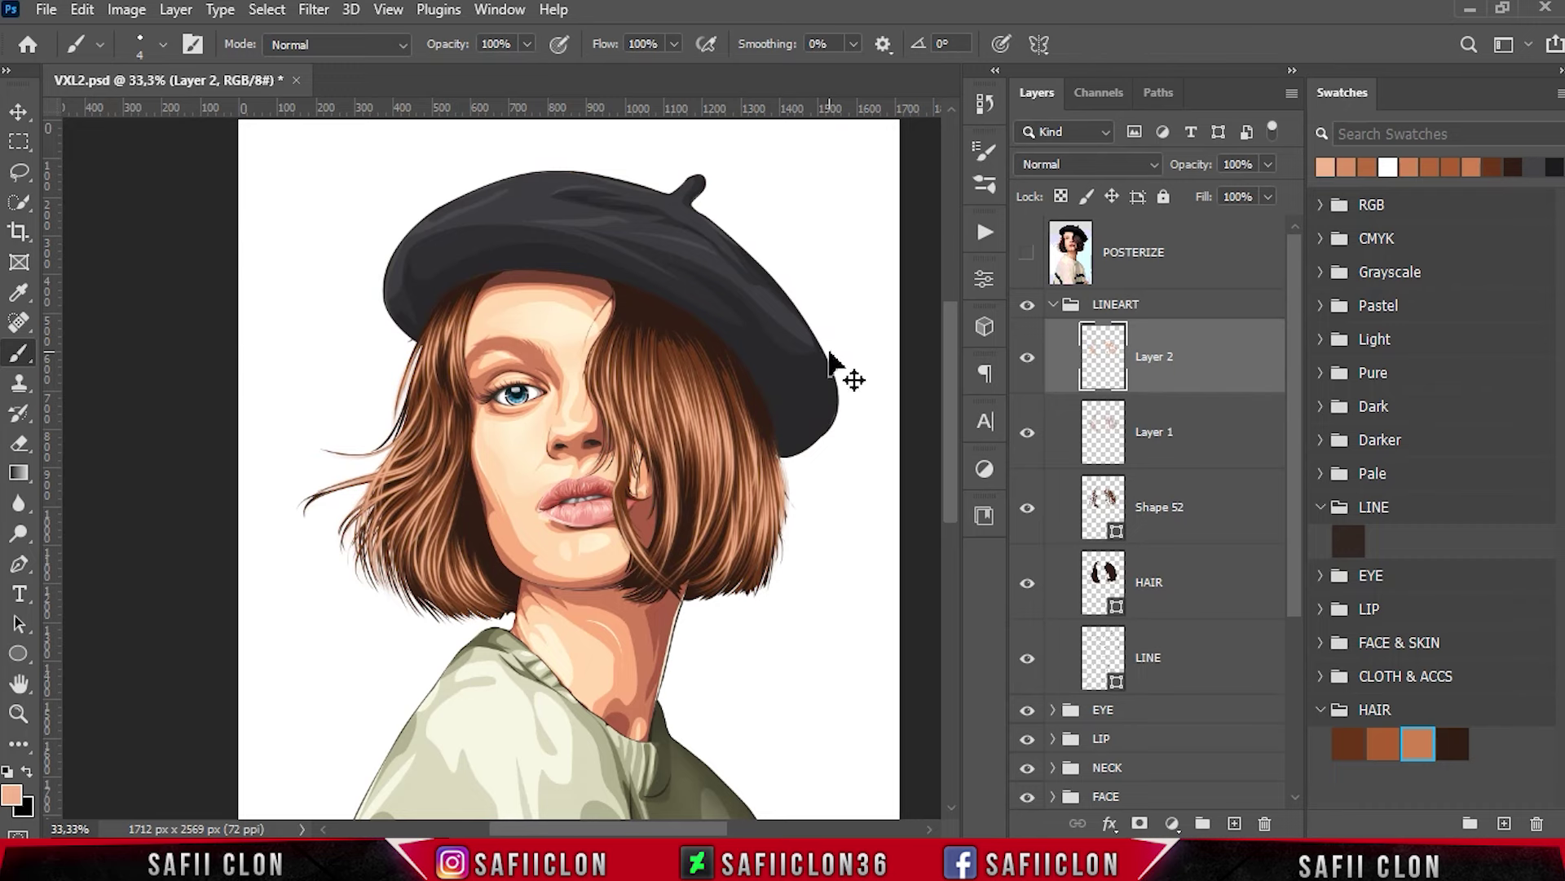
key("ctrl+h")
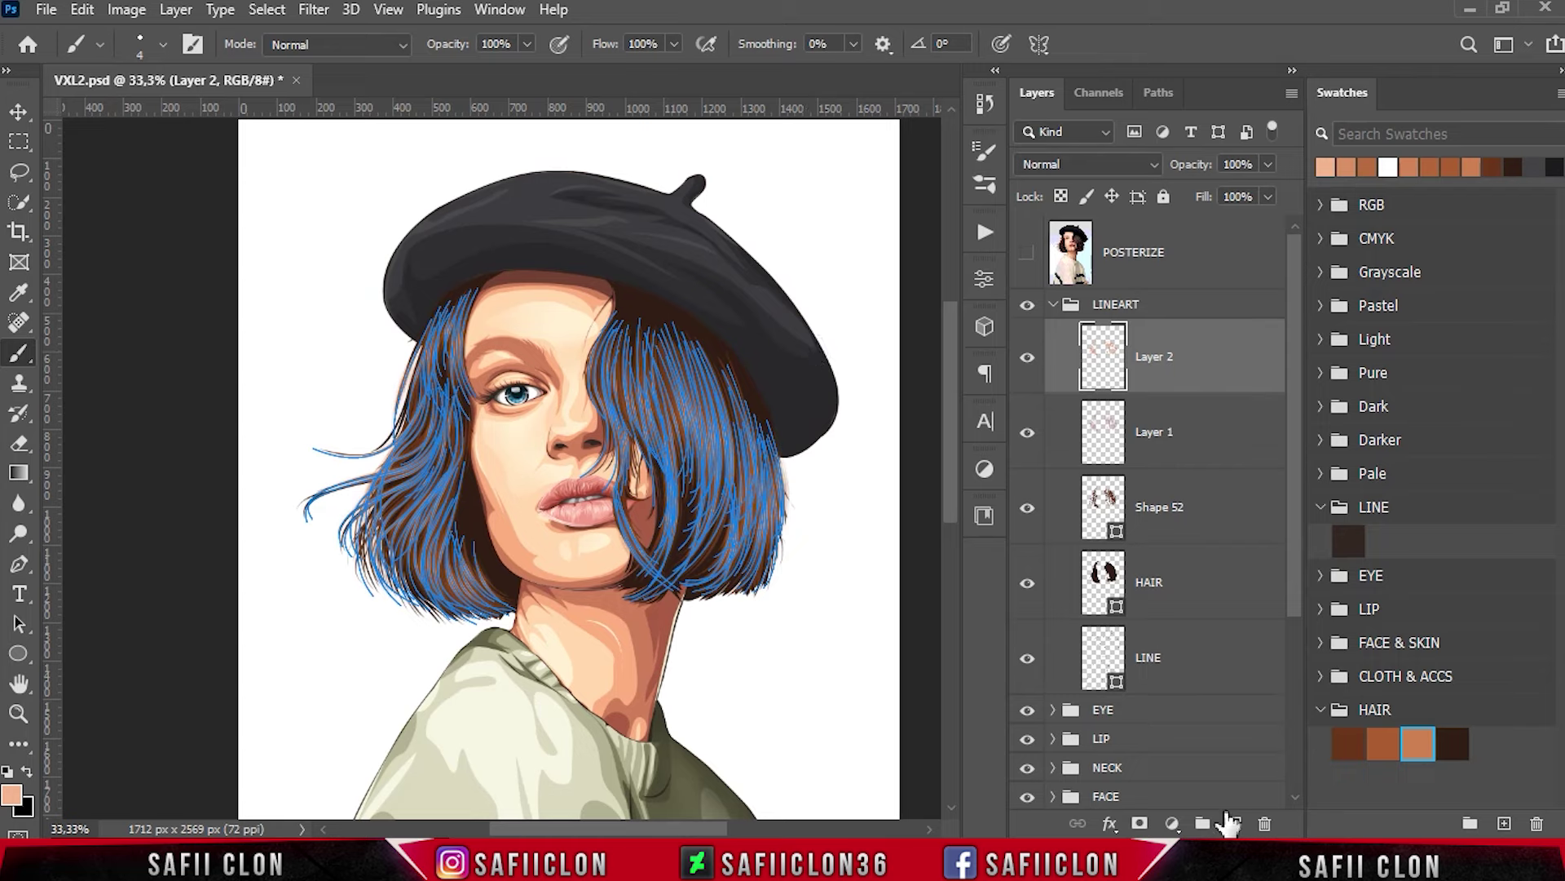
left_click(1234, 825)
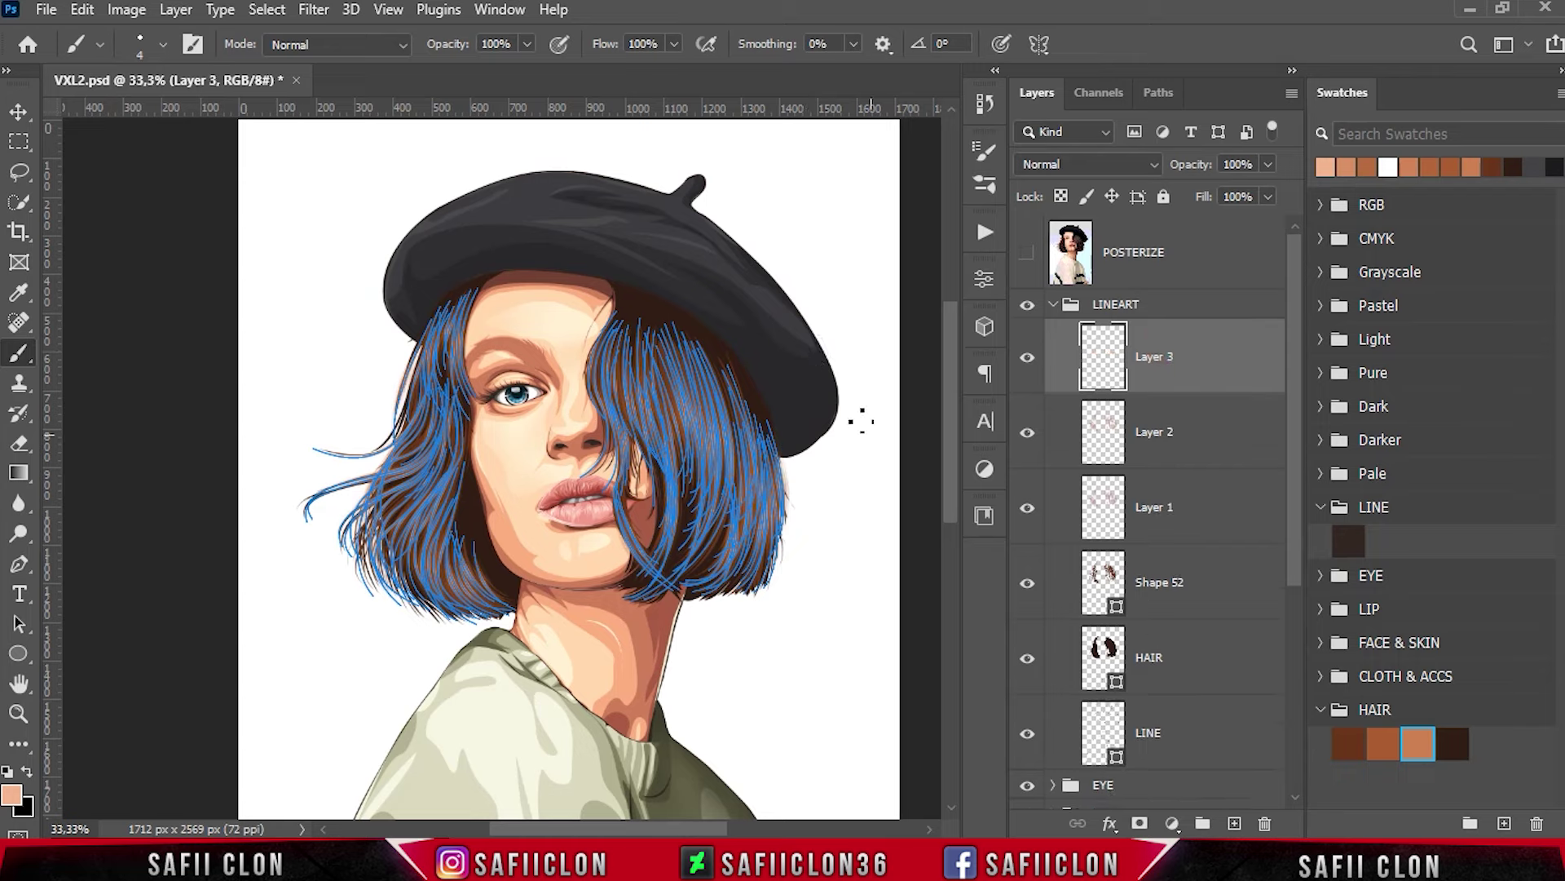
key("Return")
key("ctrl+h")
left_click(1029, 359)
left_click(1029, 359)
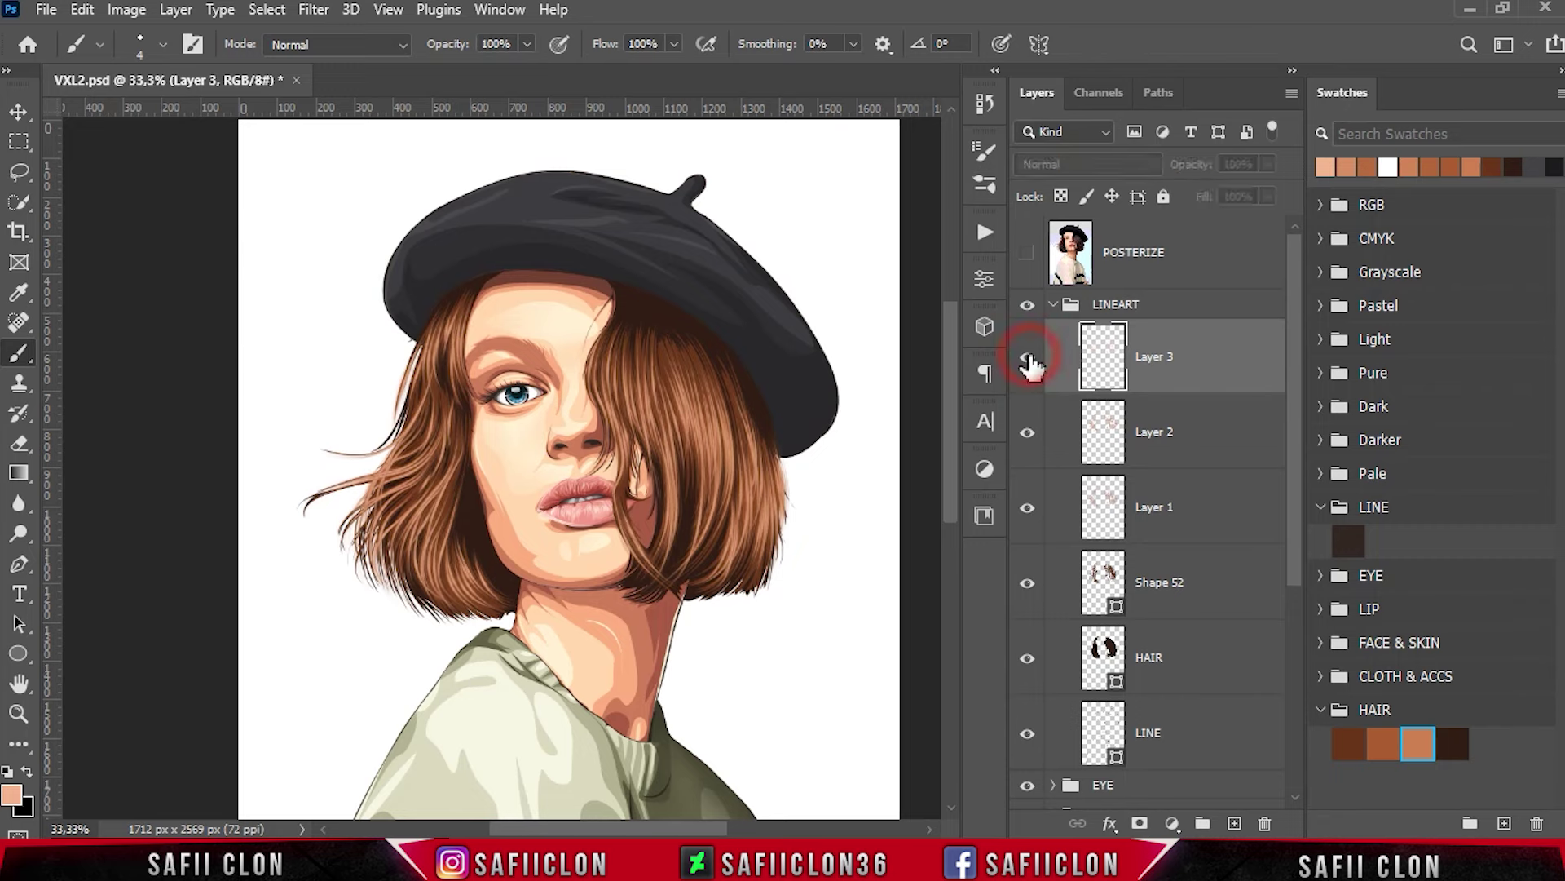
left_click(1029, 361)
left_click(1028, 360)
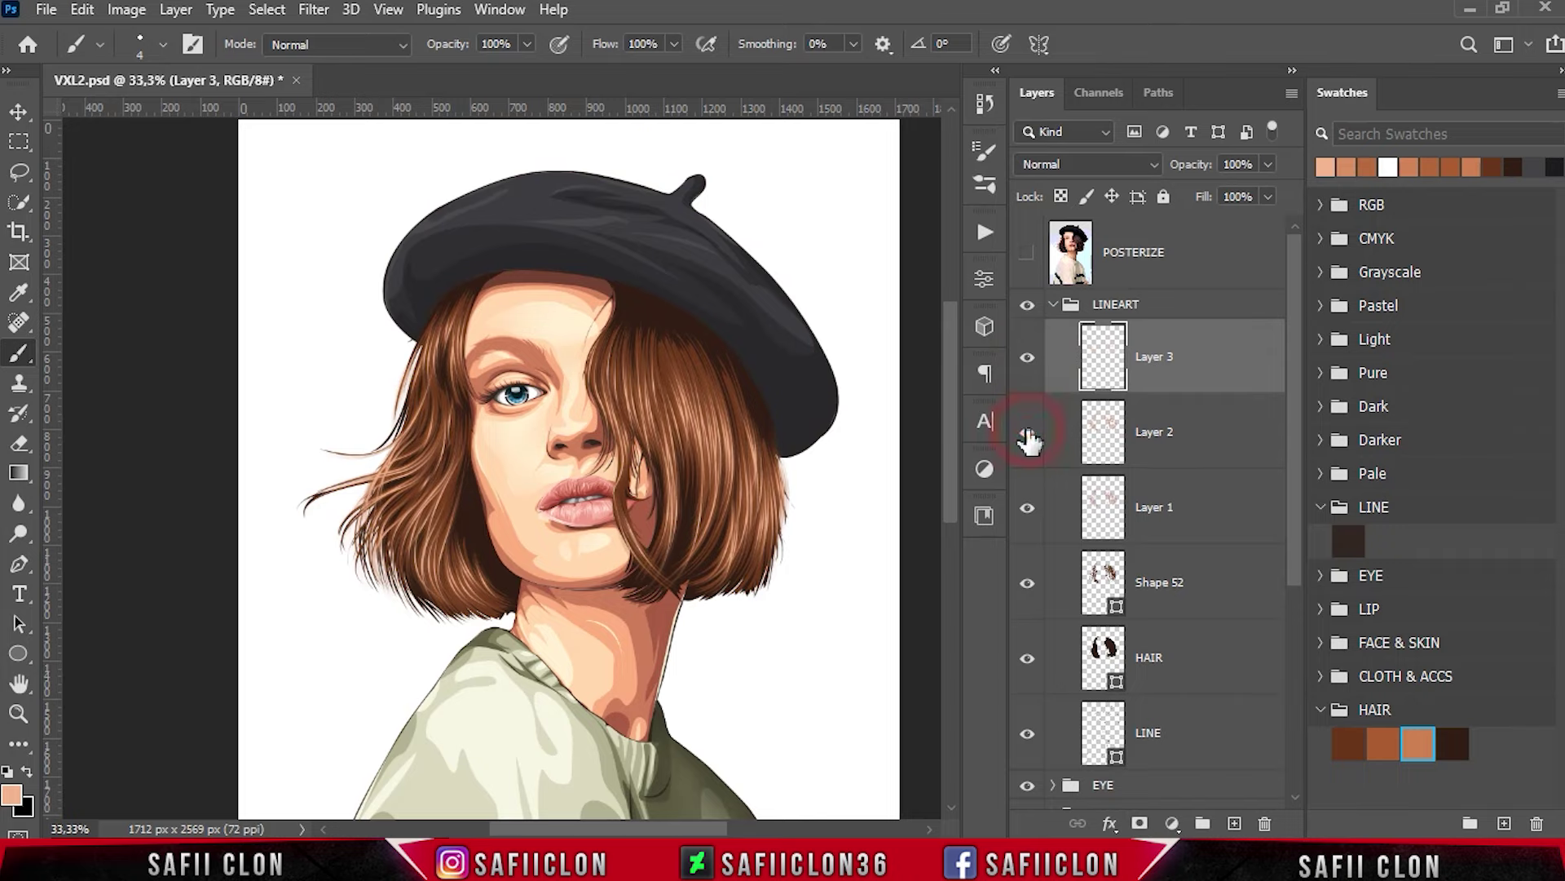
left_click(1028, 434)
left_click(1027, 359)
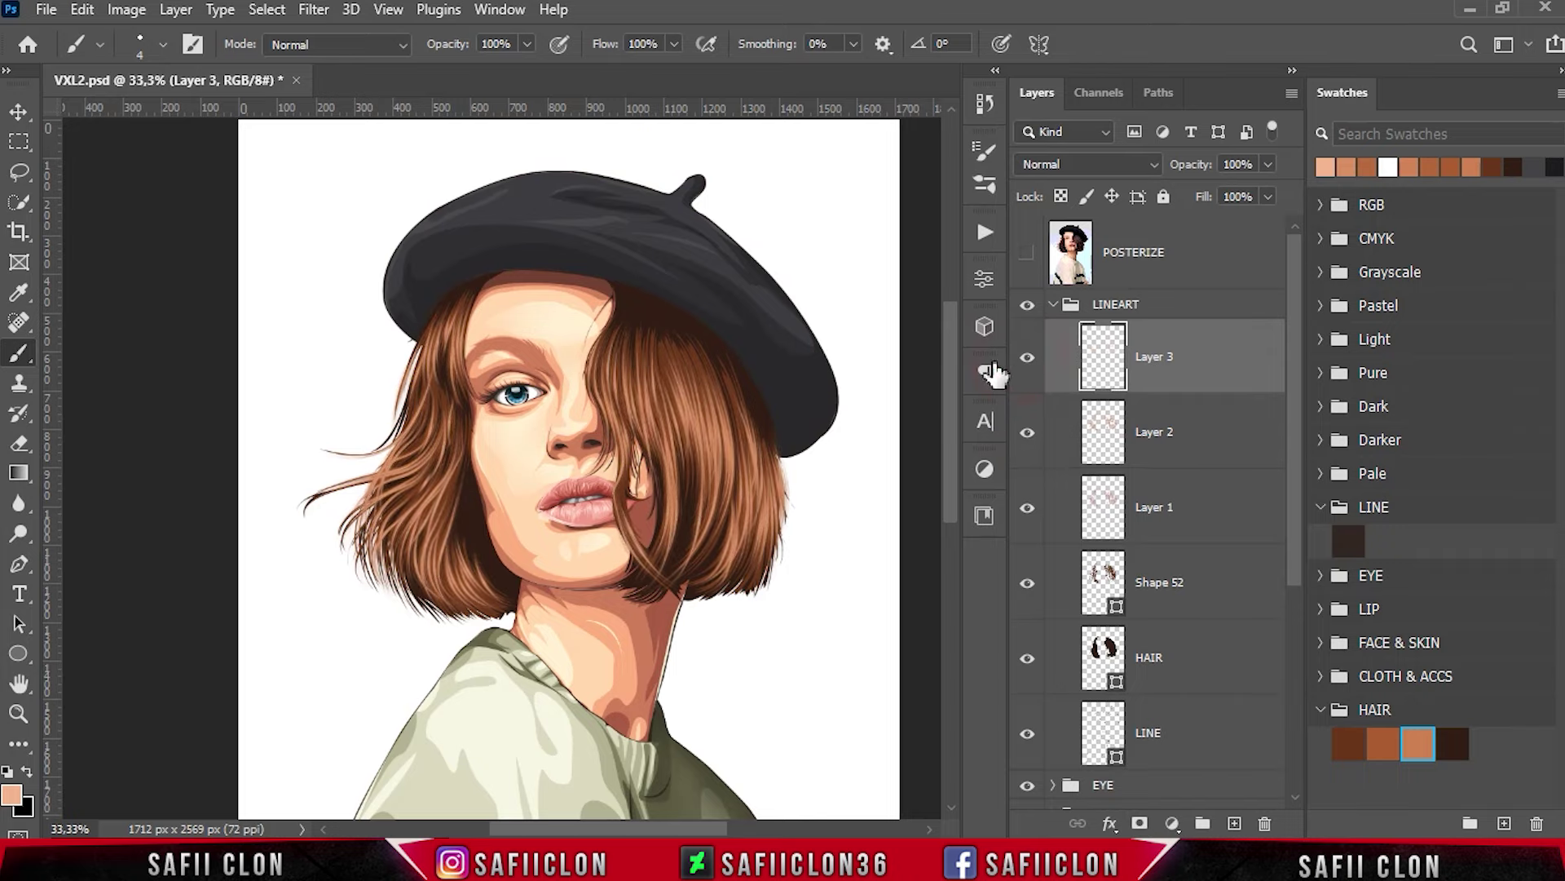
key("ctrl+minus")
key("ctrl+minus")
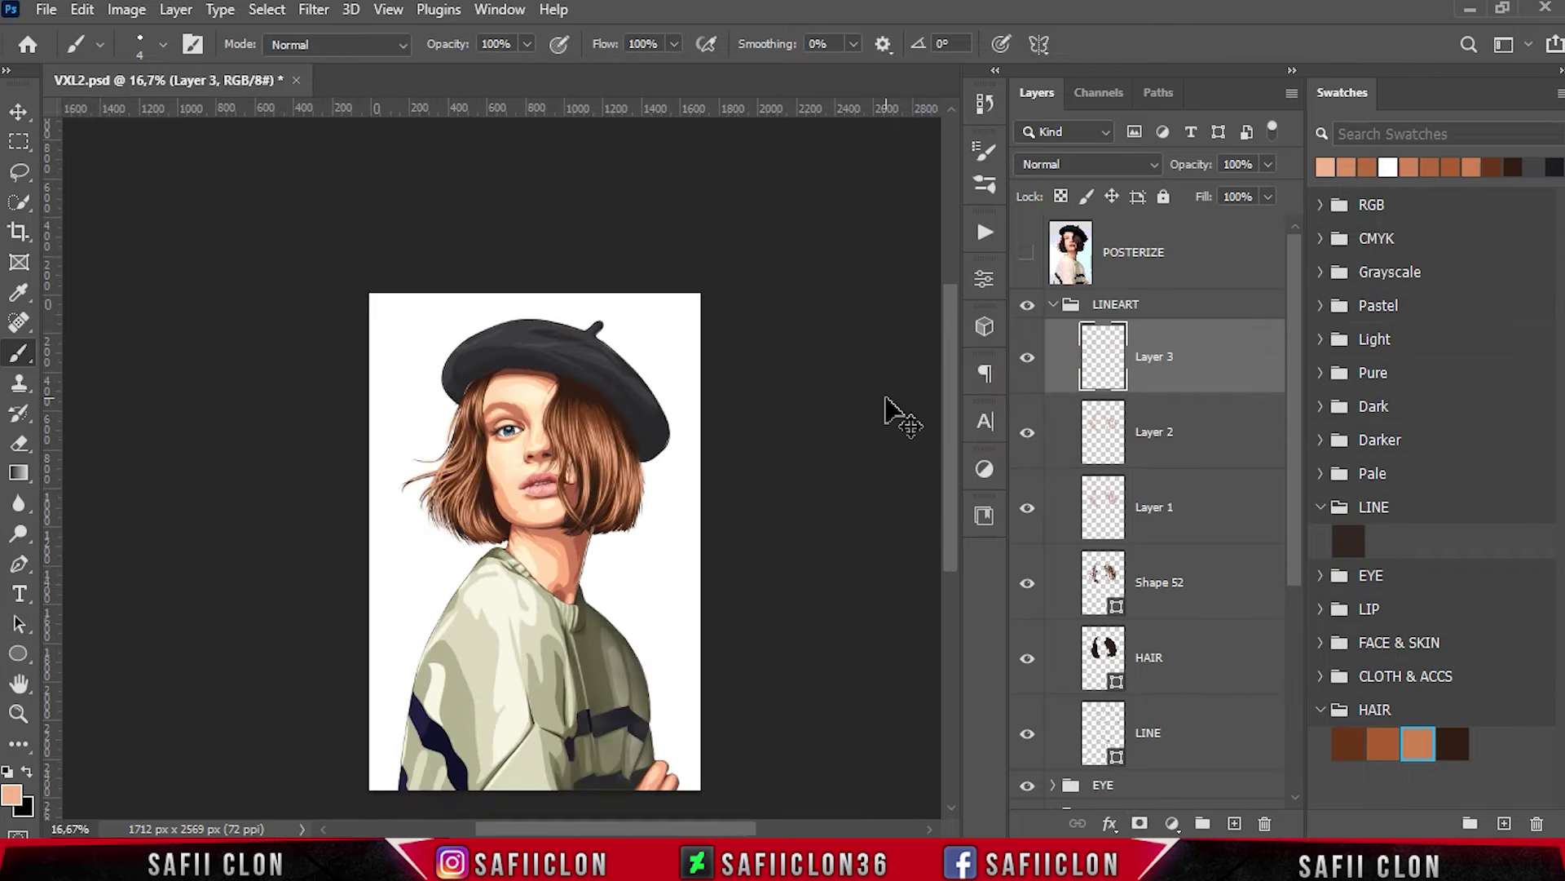
key("ctrl+minus")
key("ctrl+plus")
key("ctrl+plus")
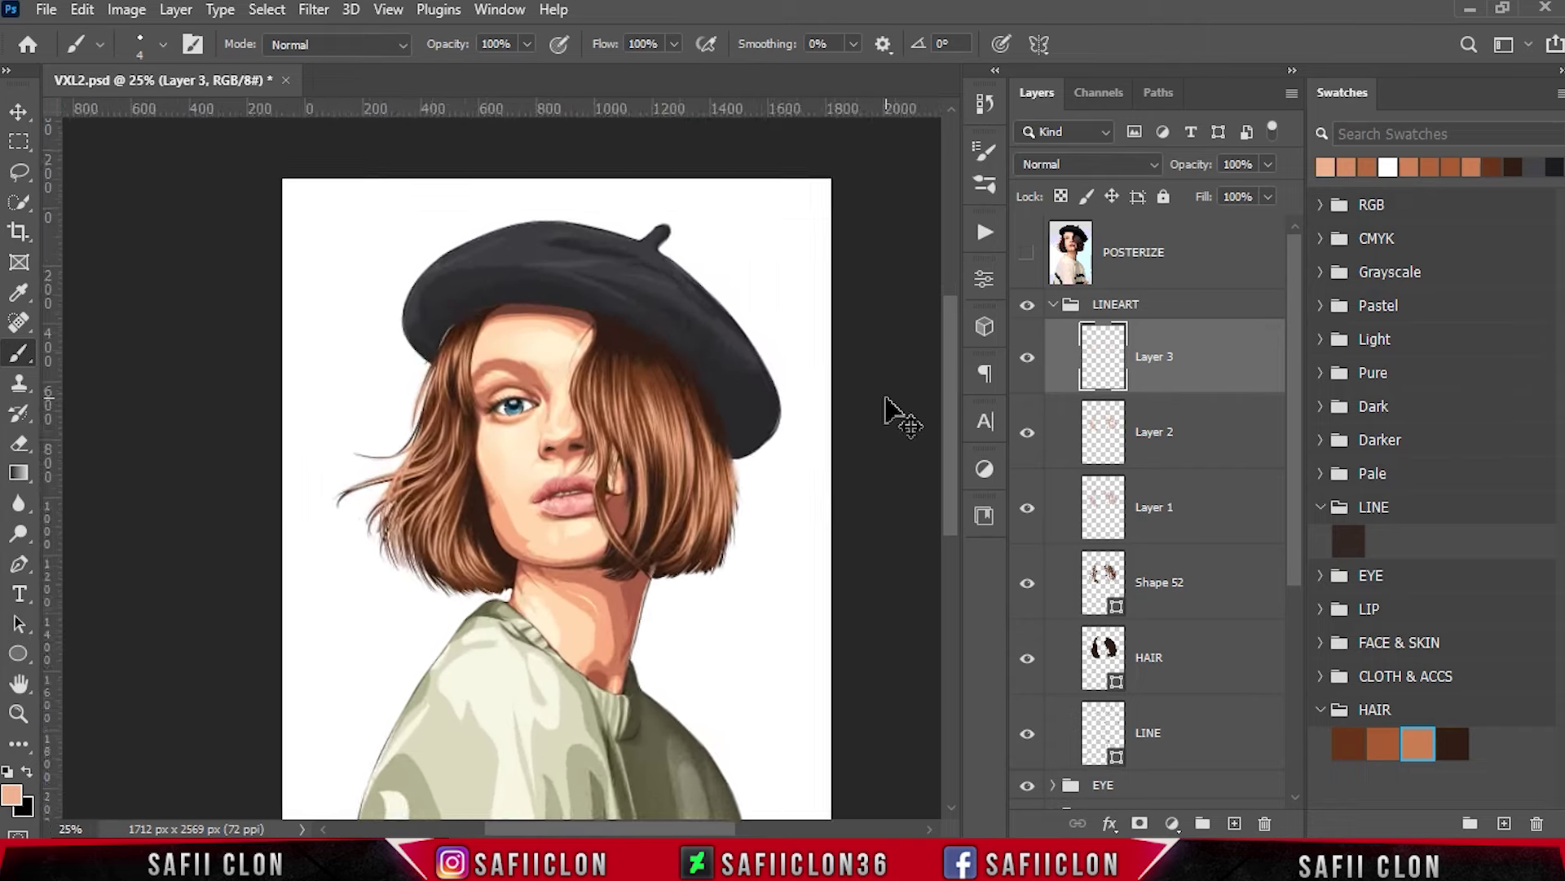
key("ctrl+plus")
key("ctrl+plus")
key("ctrl+minus")
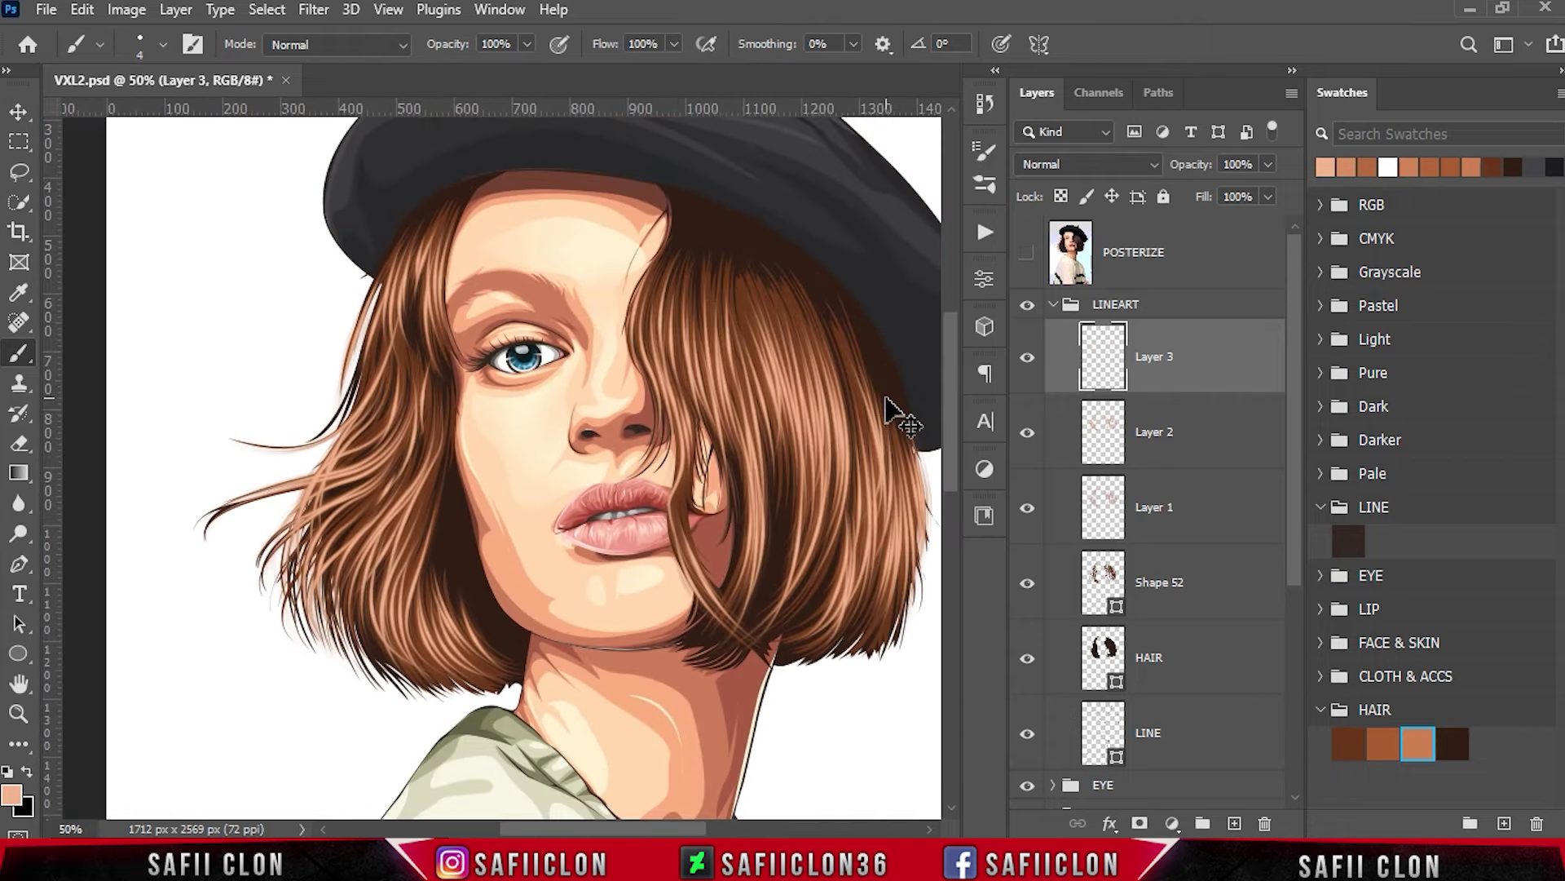
key("ctrl+minus")
key("ctrl+minus")
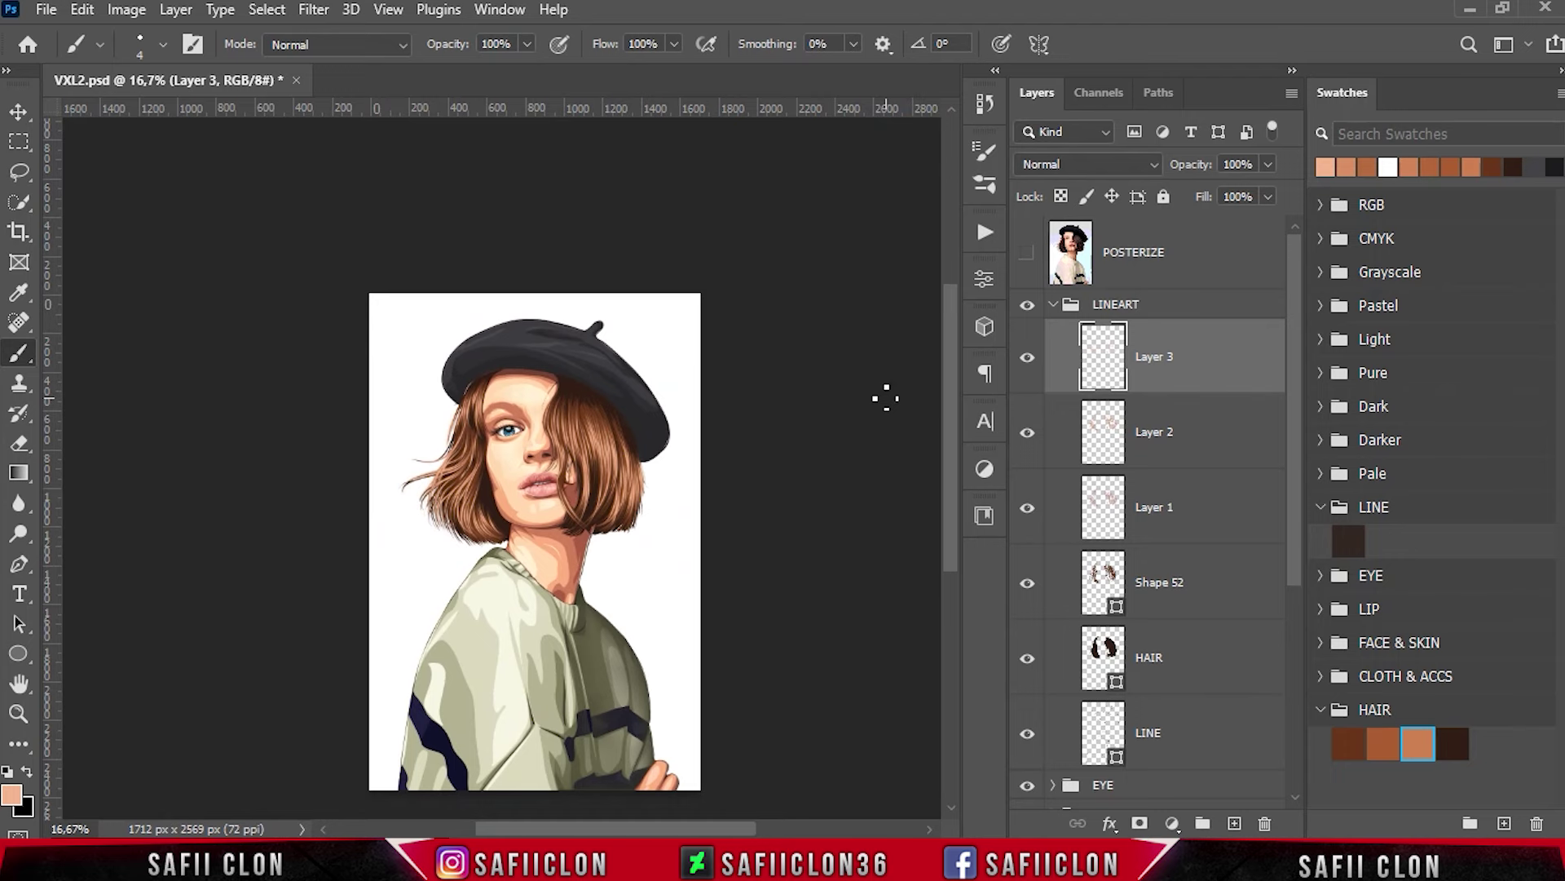
scroll(886, 398, "down", 2)
key("ctrl+plus")
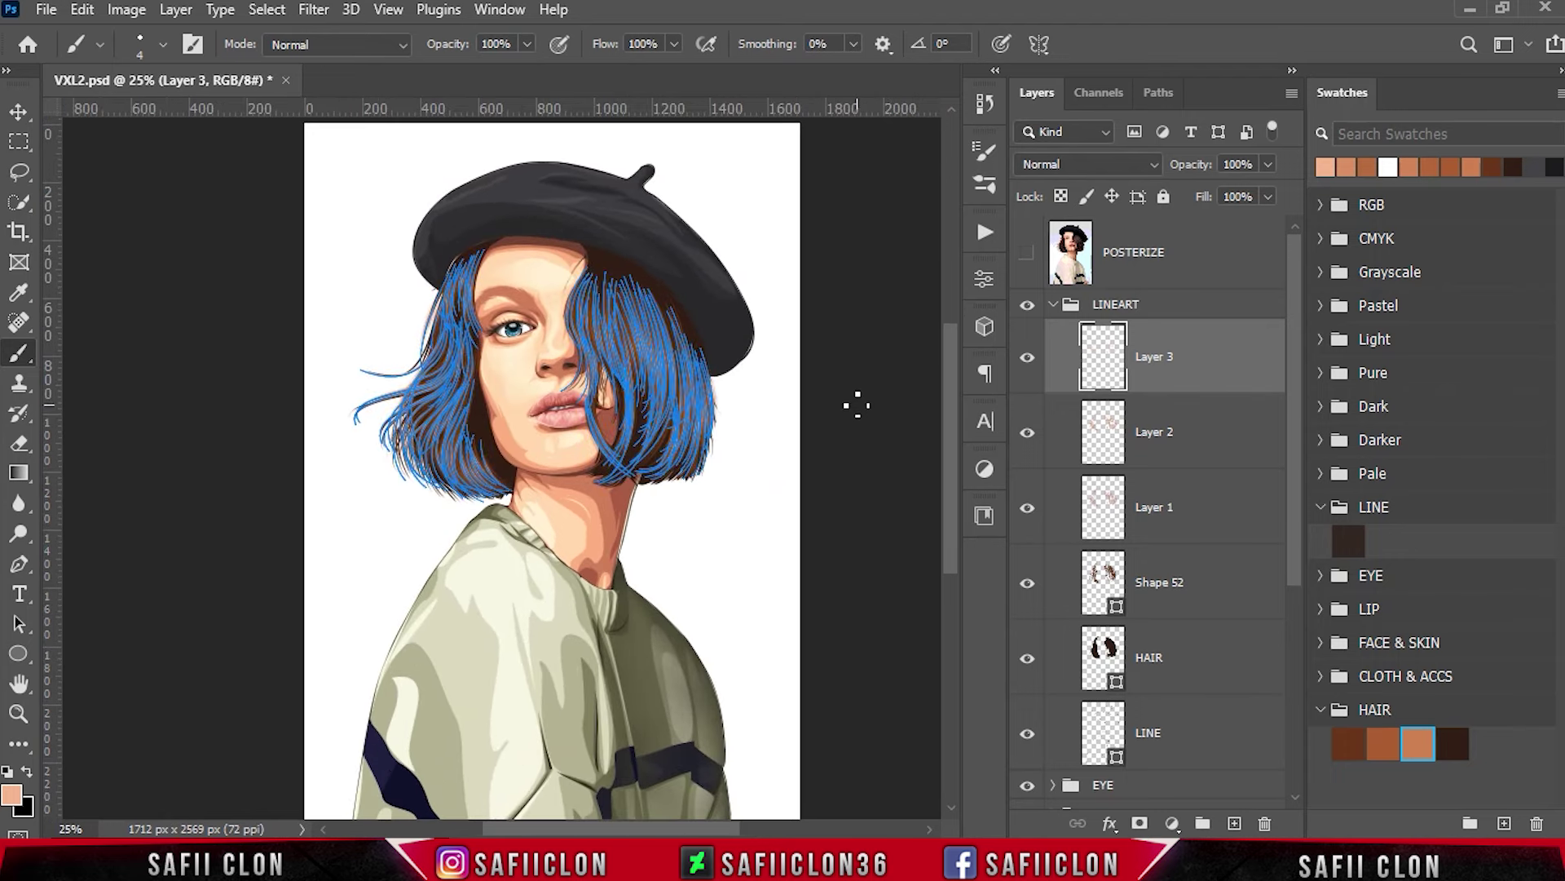
Select all the blue hair guide path anchors and delete them.
left_click(29, 568)
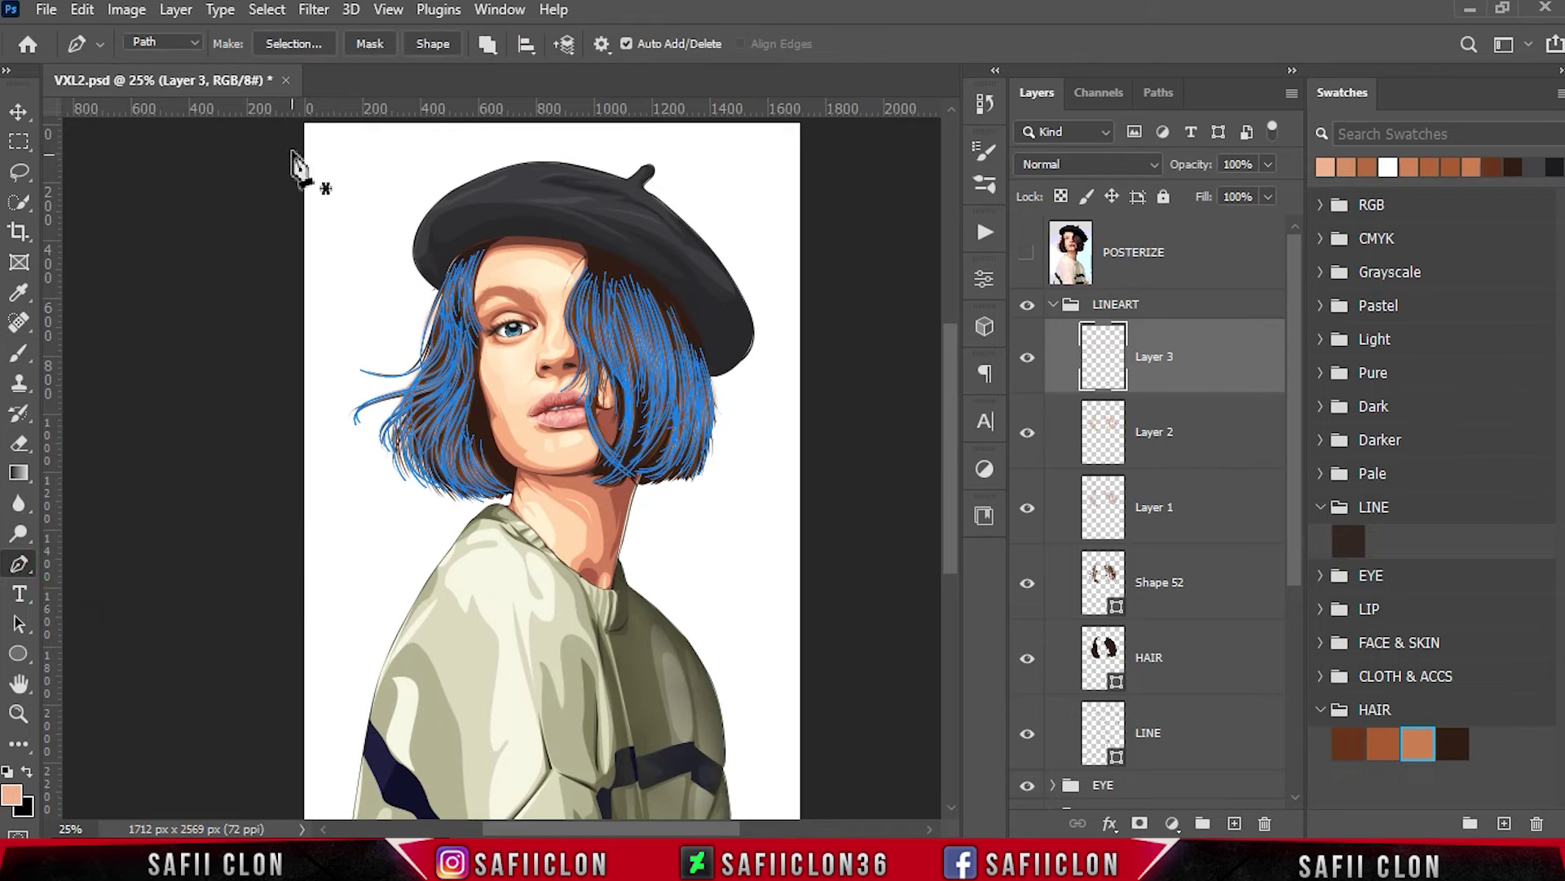
left_click_drag(290, 124, 868, 644)
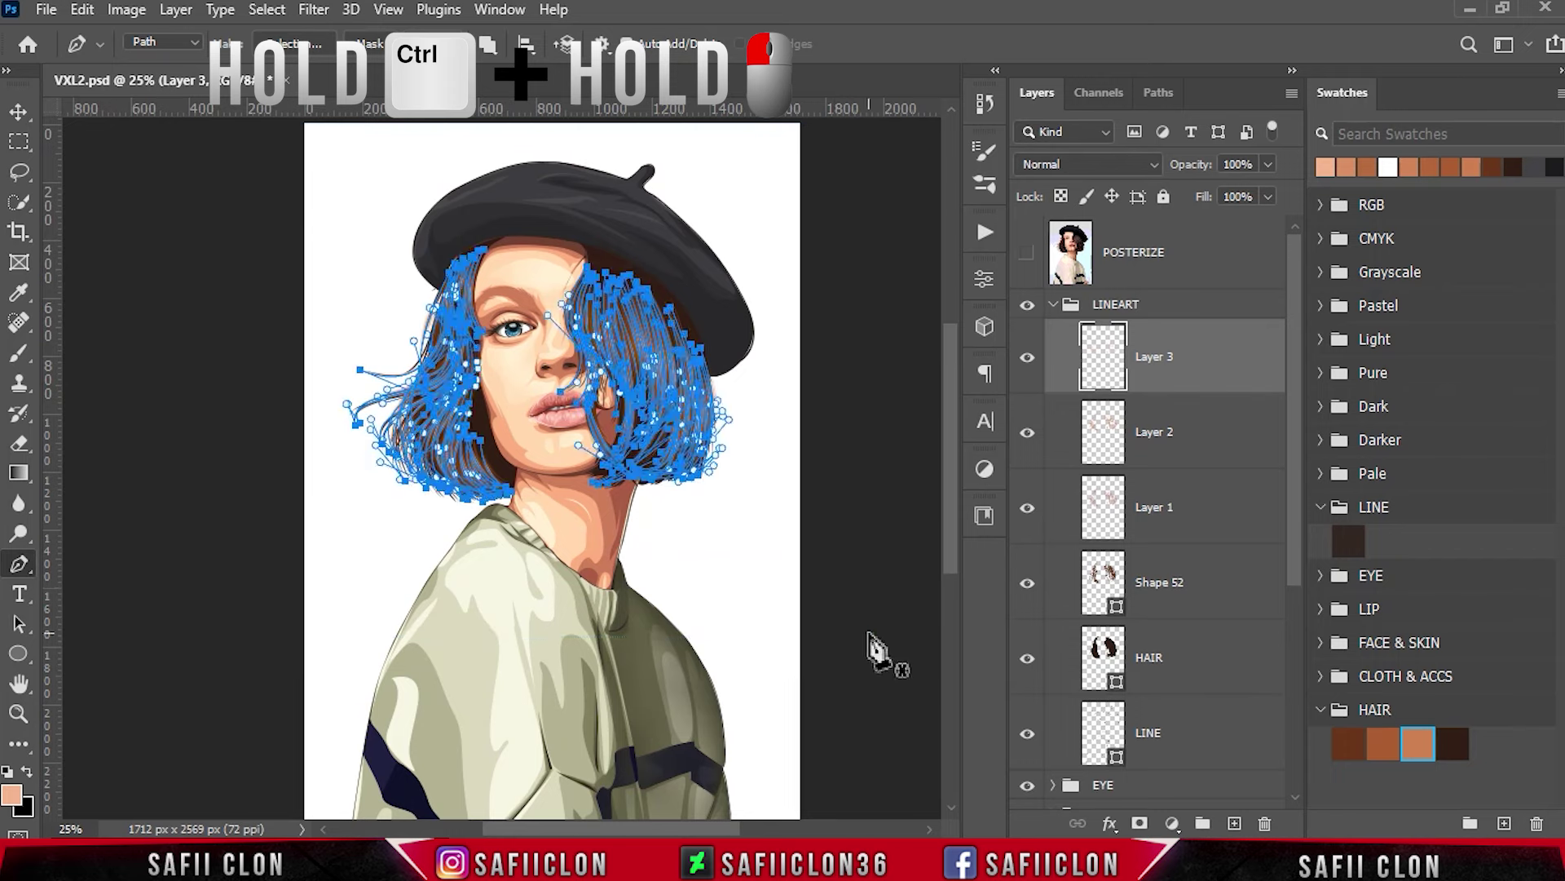
key("Delete")
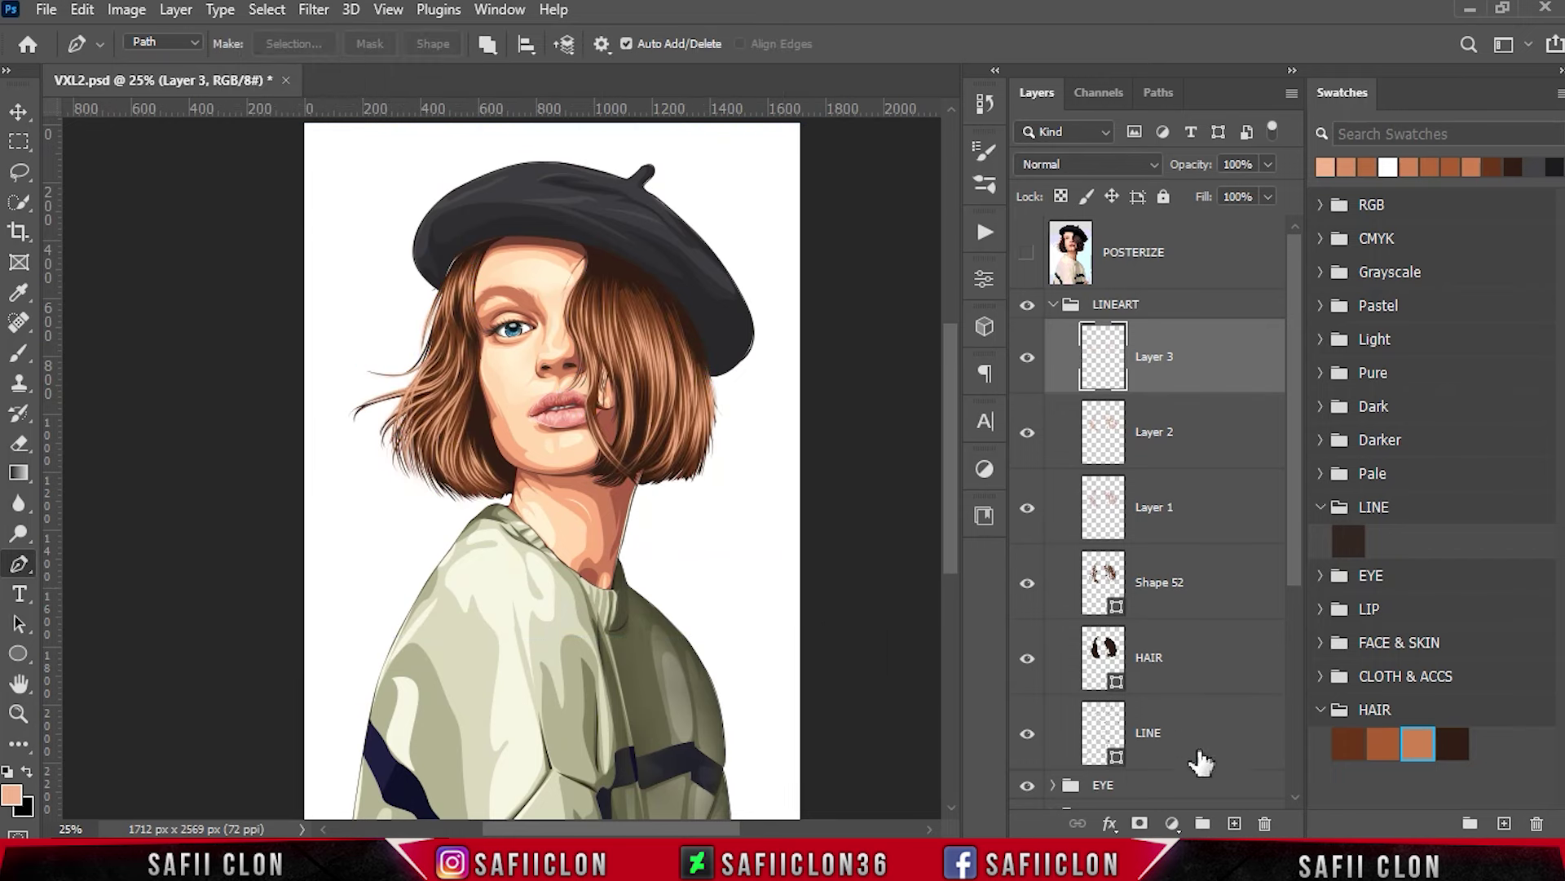
Add Layer 4 and set the Pen tool to Path mode with Combine Shapes.
left_click(1237, 823)
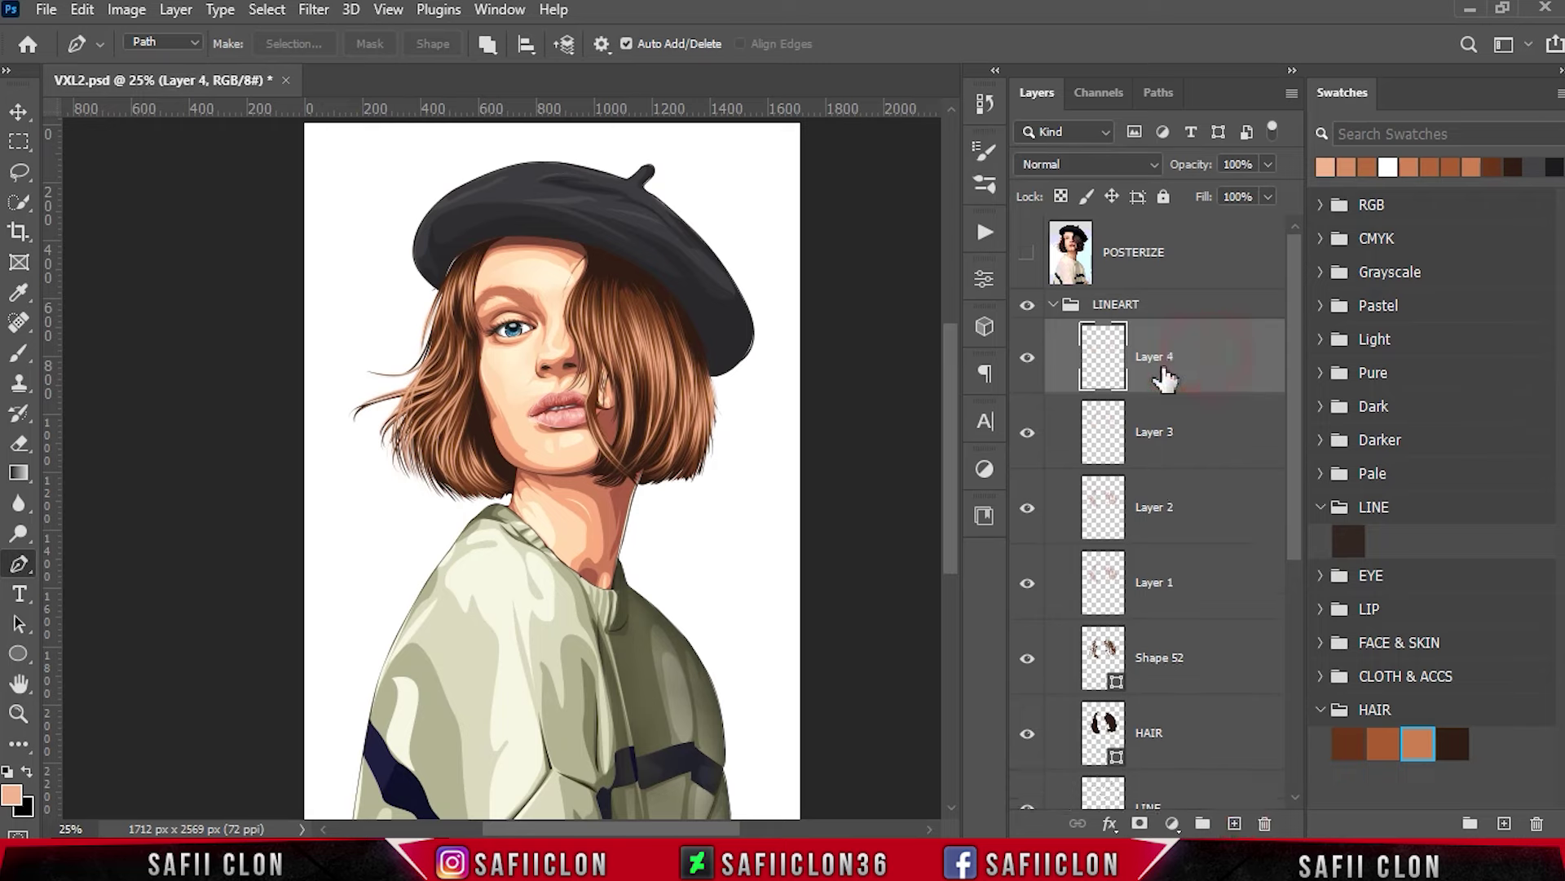
left_click(163, 42)
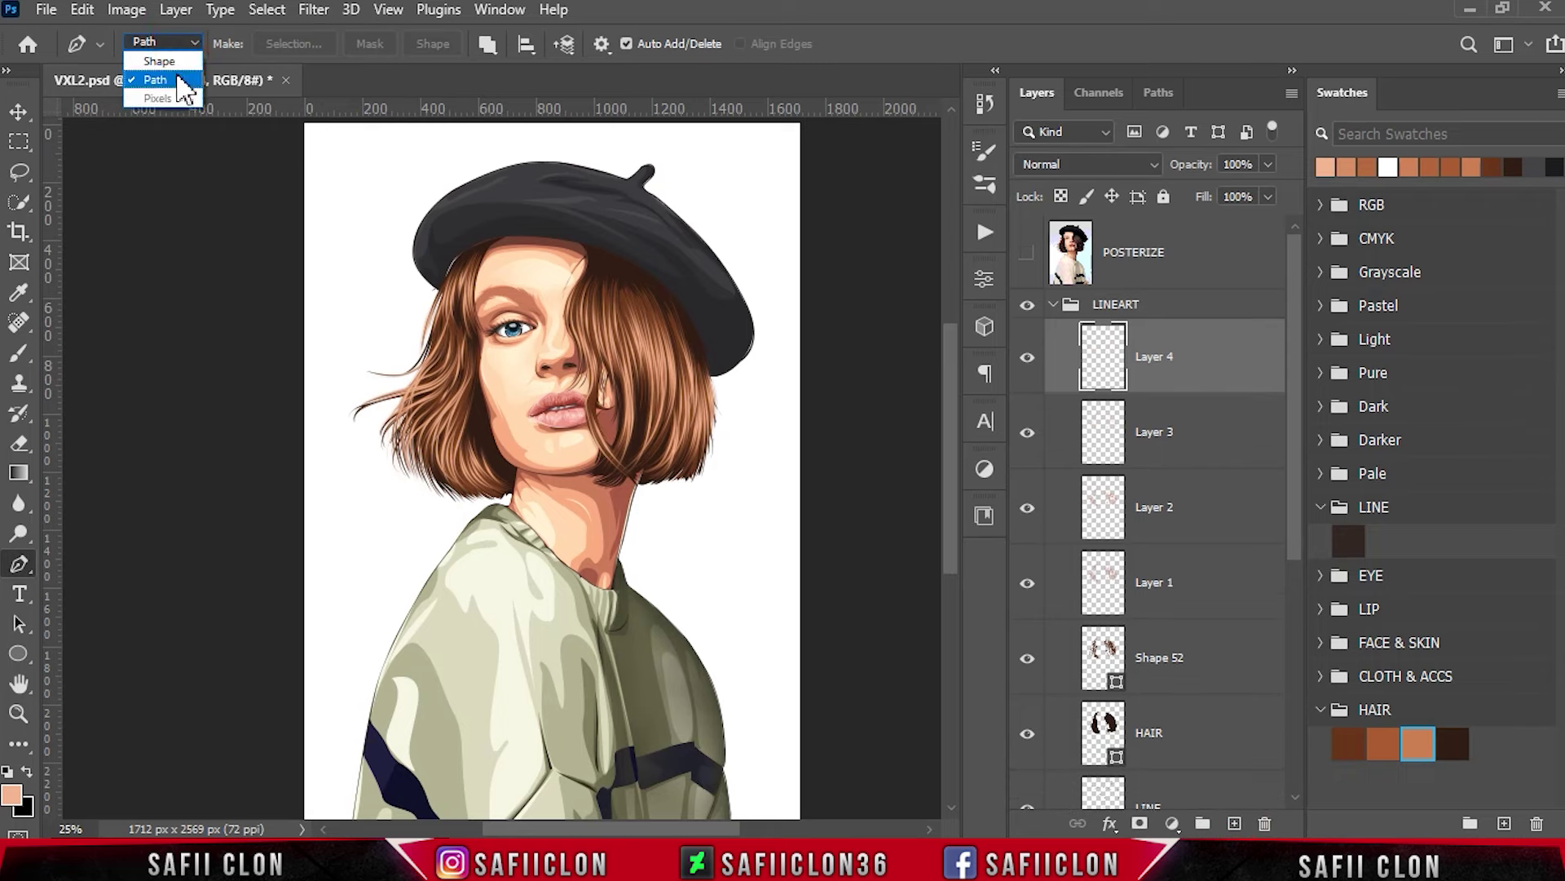
left_click(181, 82)
left_click(488, 44)
left_click(563, 96)
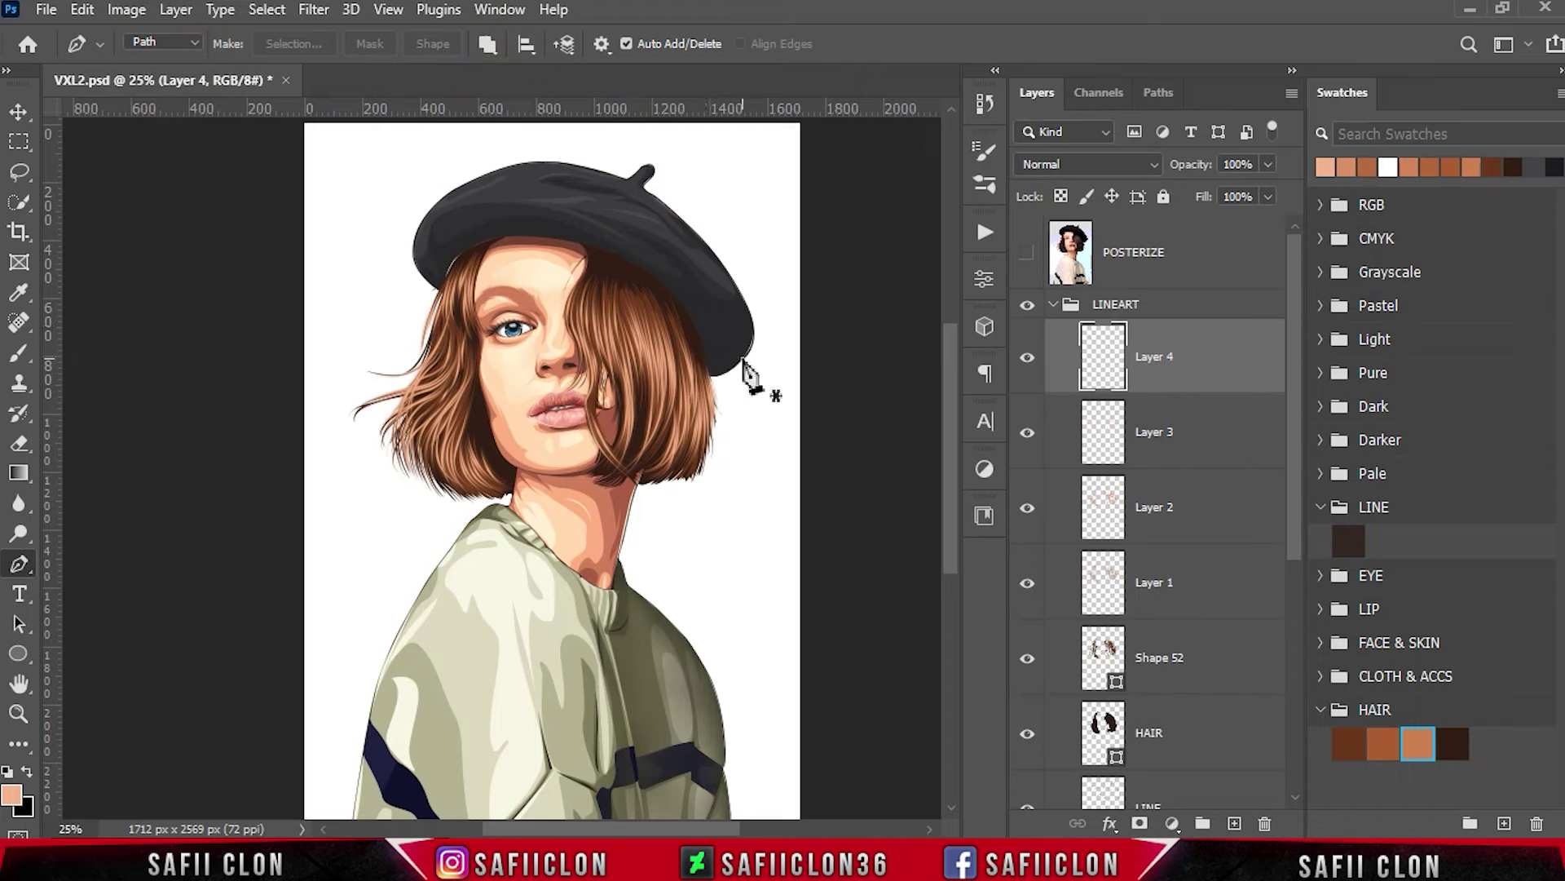
Show the POSTERIZE reference photo to guide the strand tracing.
scroll(764, 367, "up", 1)
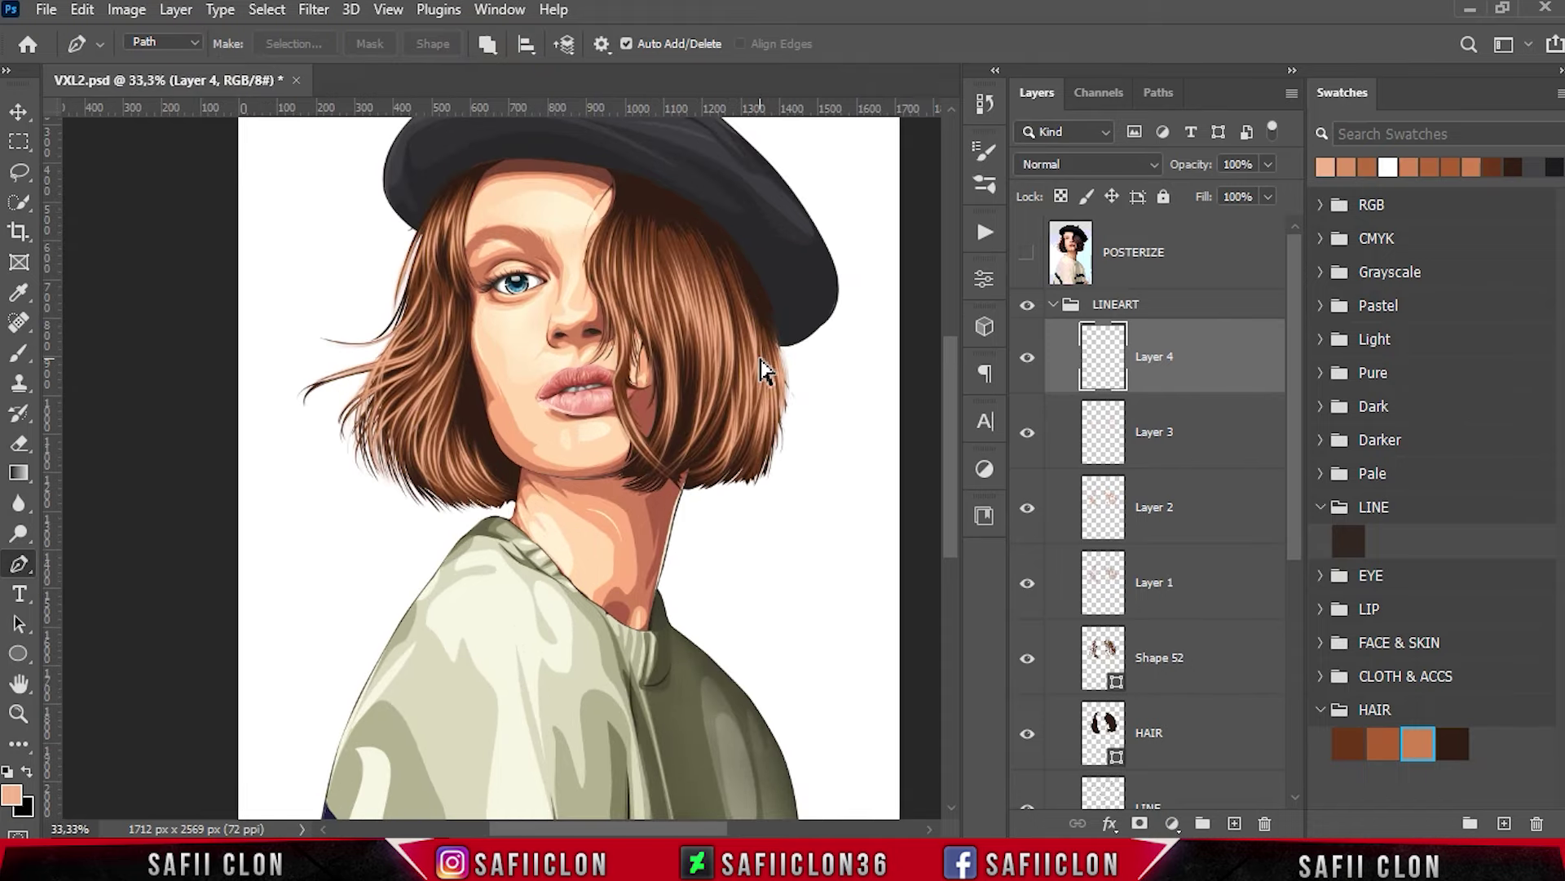
scroll(760, 359, "up", 1)
scroll(758, 359, "up", 3)
scroll(775, 432, "up", 2)
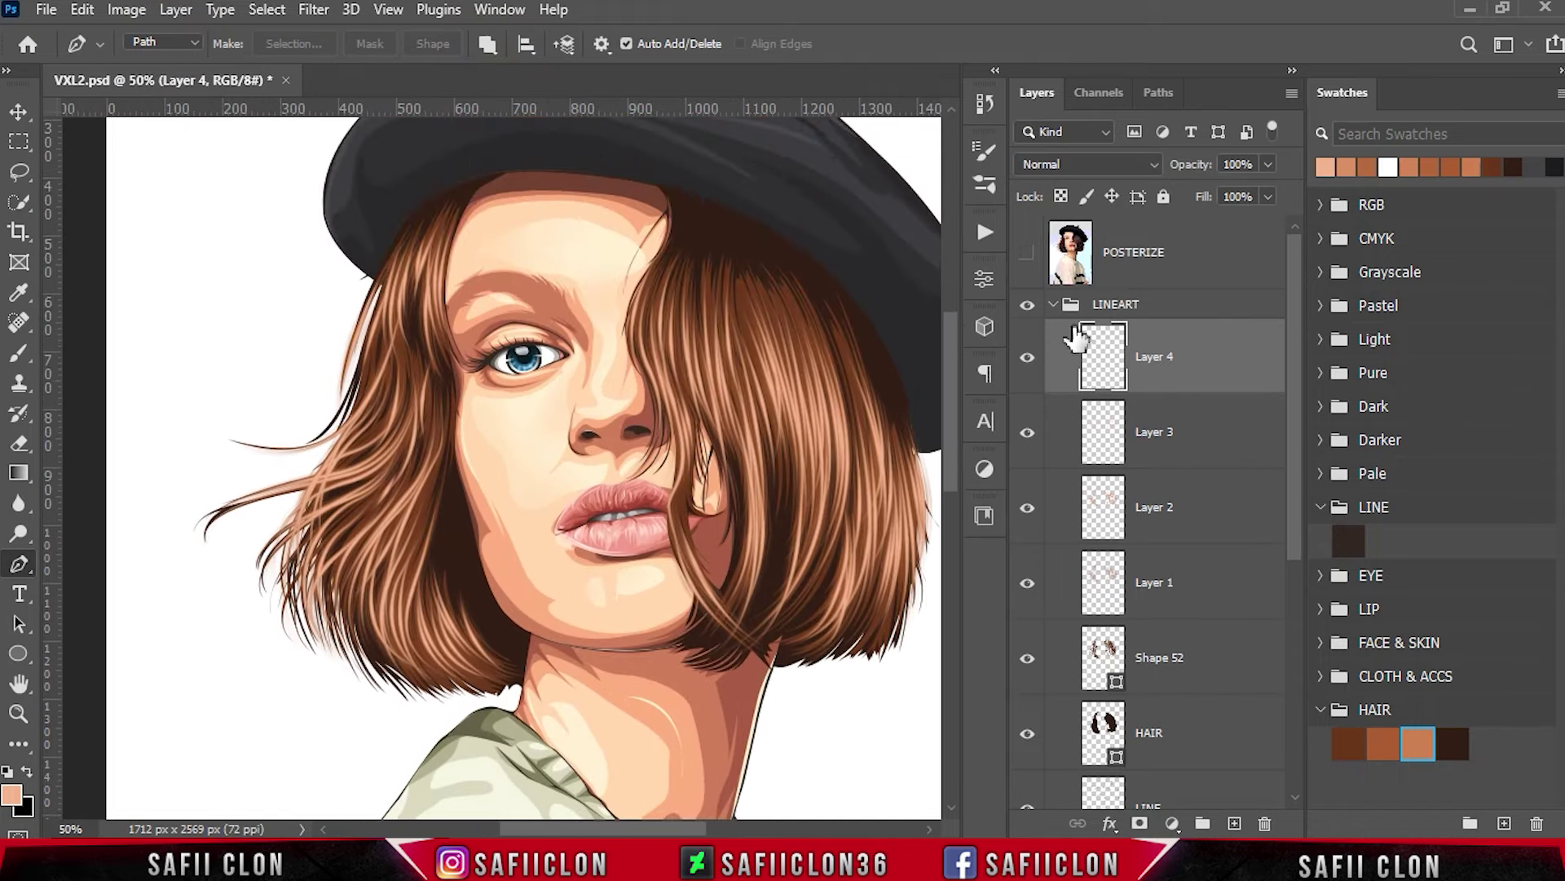
left_click(1028, 254)
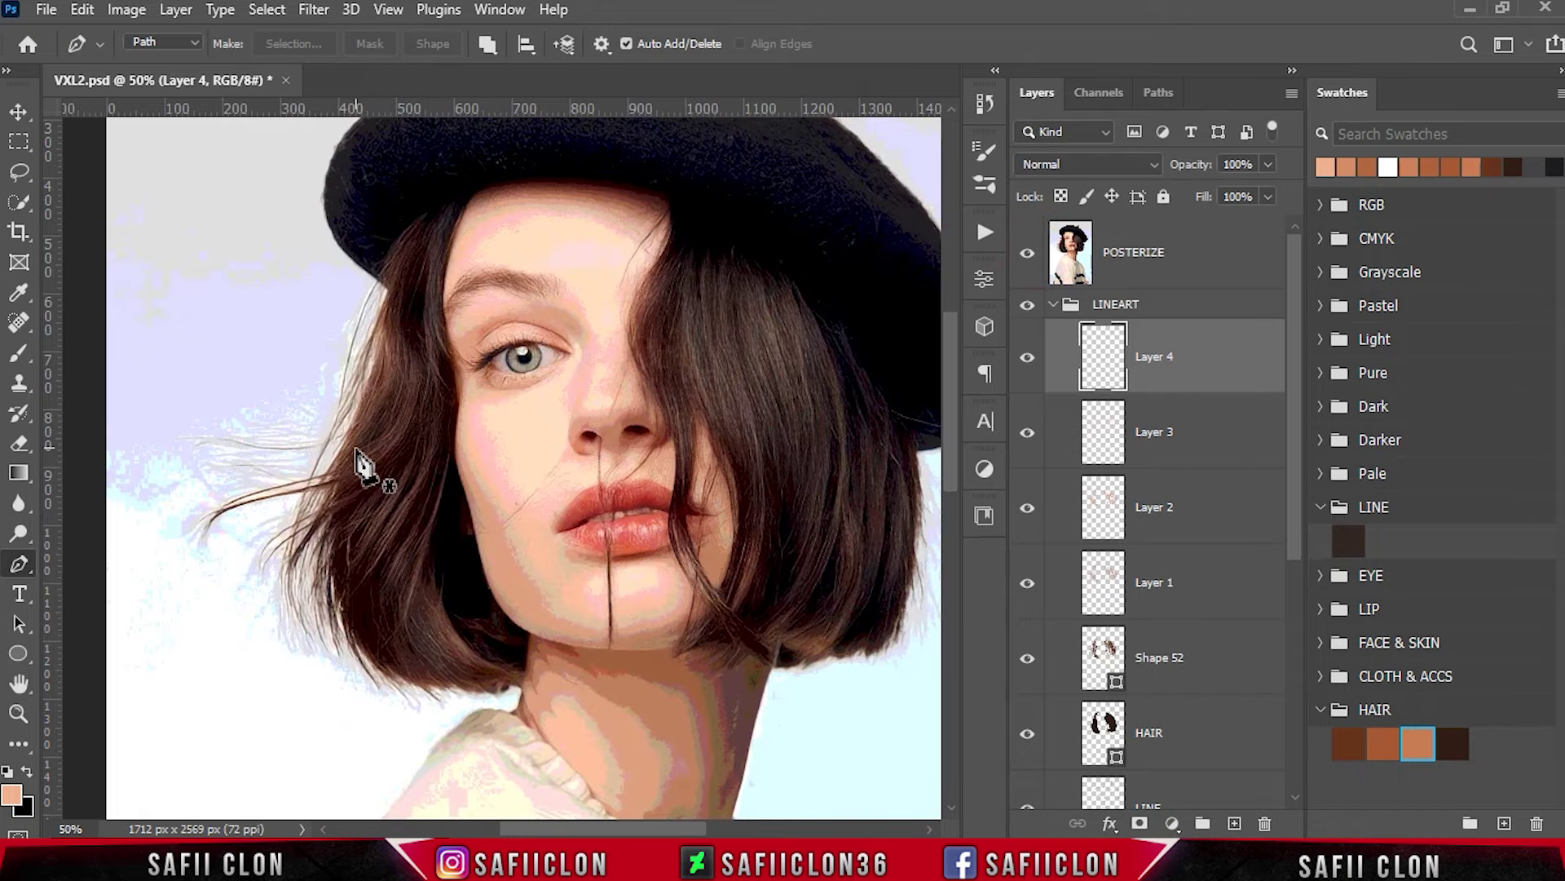
Trace curved strand paths from the hat edge down through the left side of the hair.
left_click(366, 377)
left_click_drag(221, 439, 77, 402)
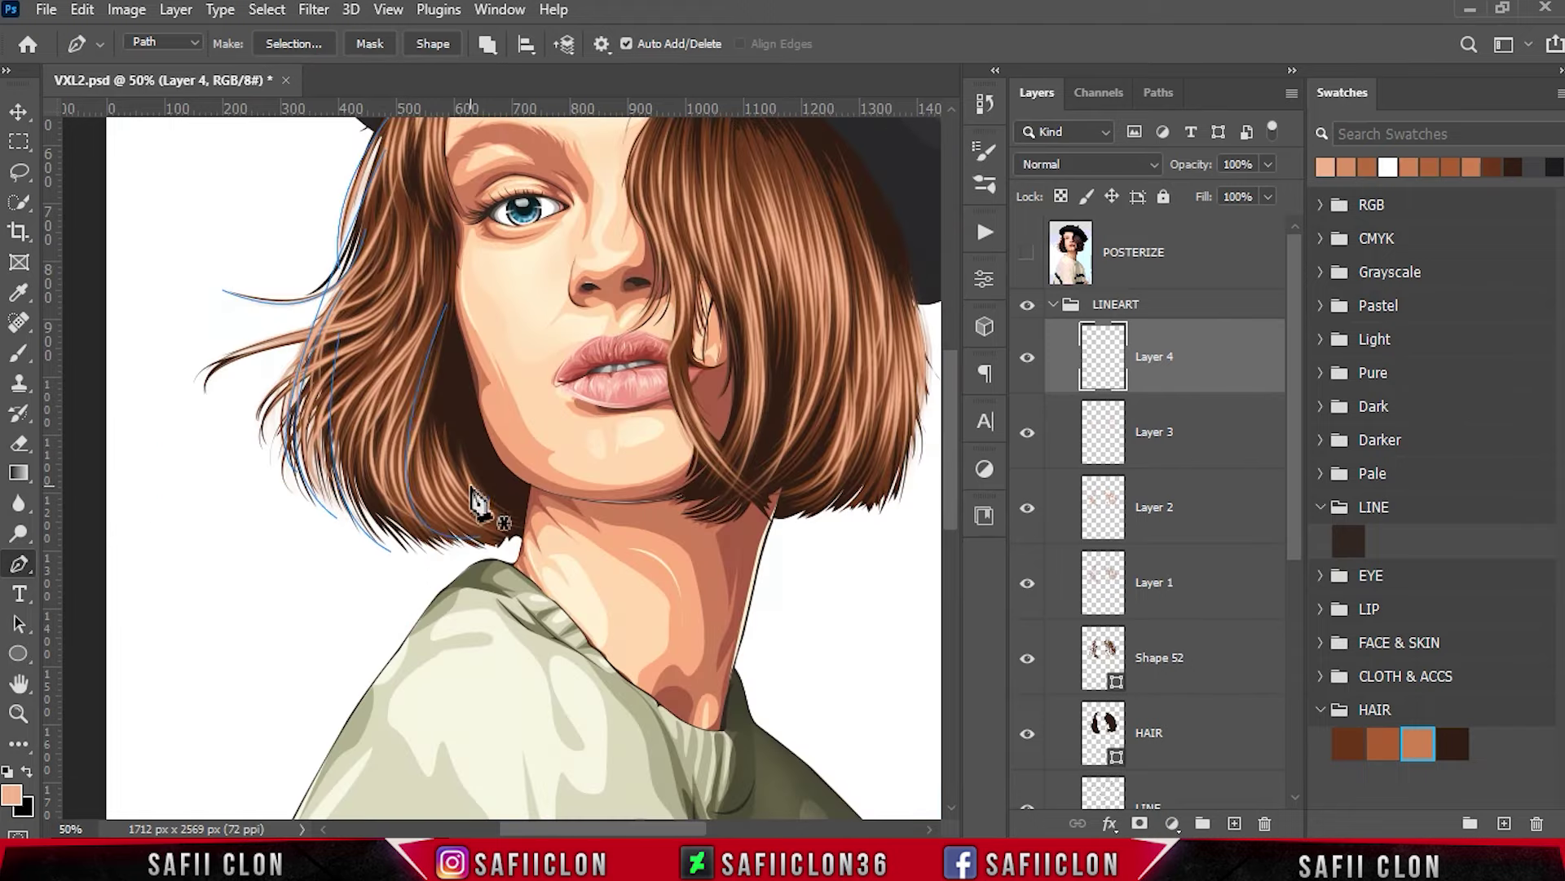
scroll(559, 549, "up", 2)
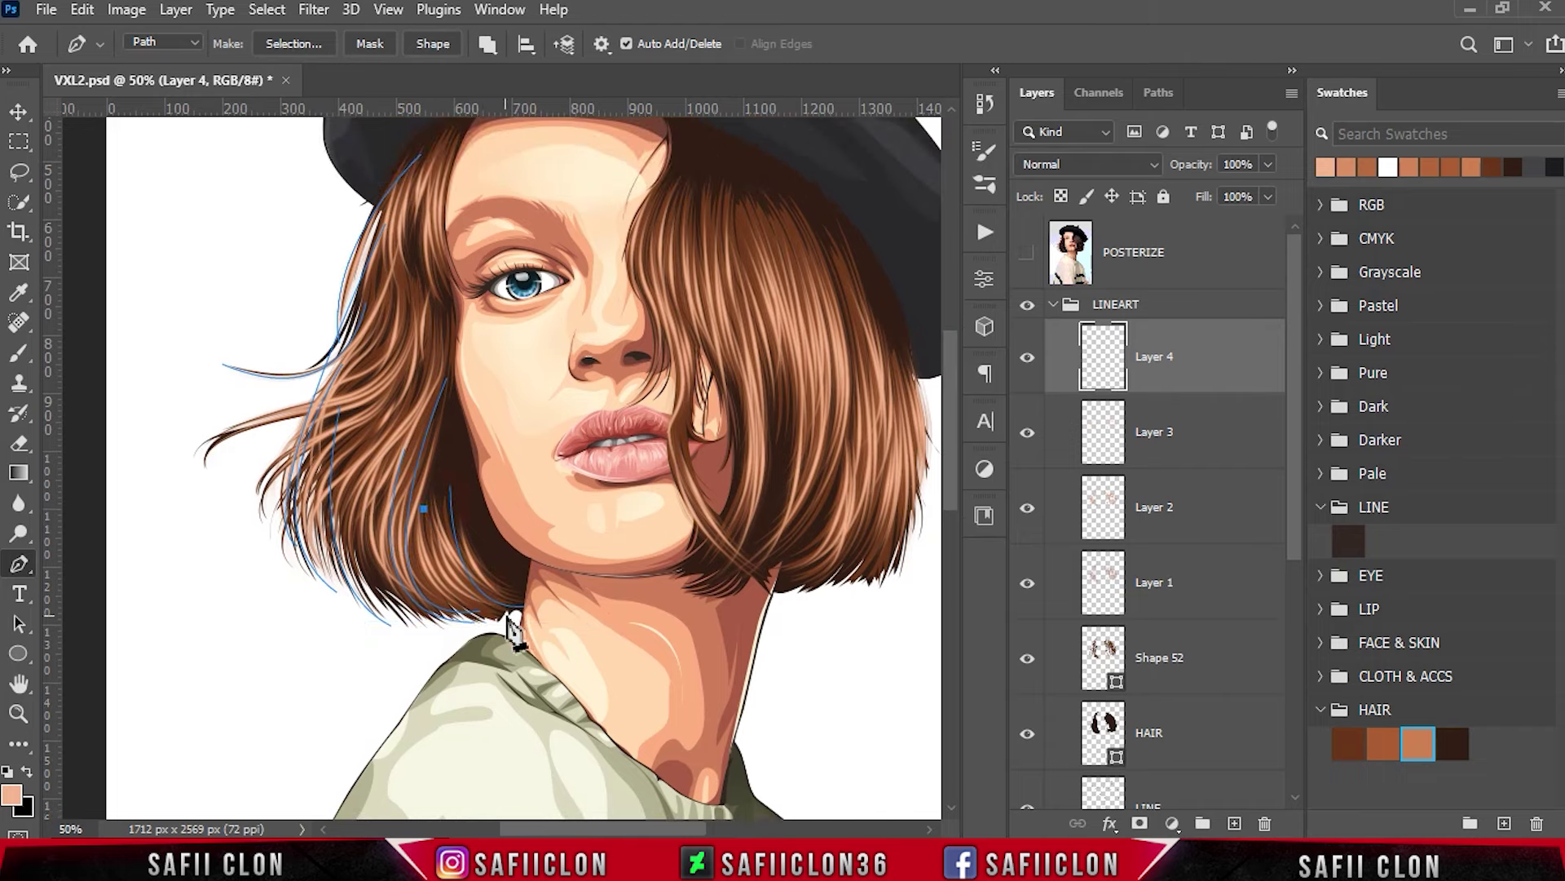
scroll(633, 587, "up", 2)
left_click_drag(393, 518, 336, 563)
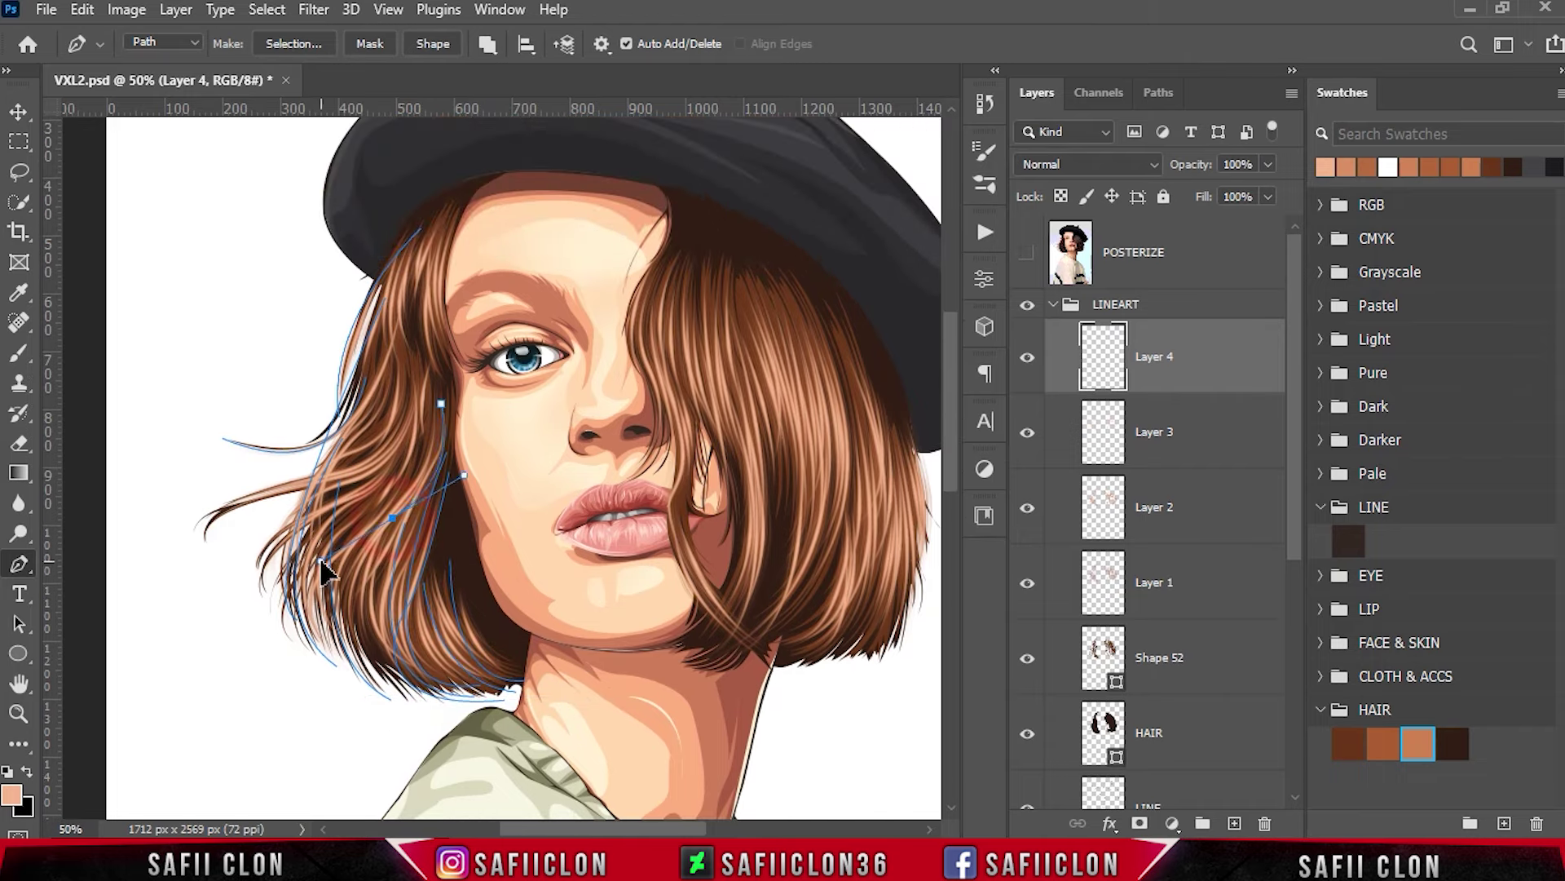
left_click(464, 193)
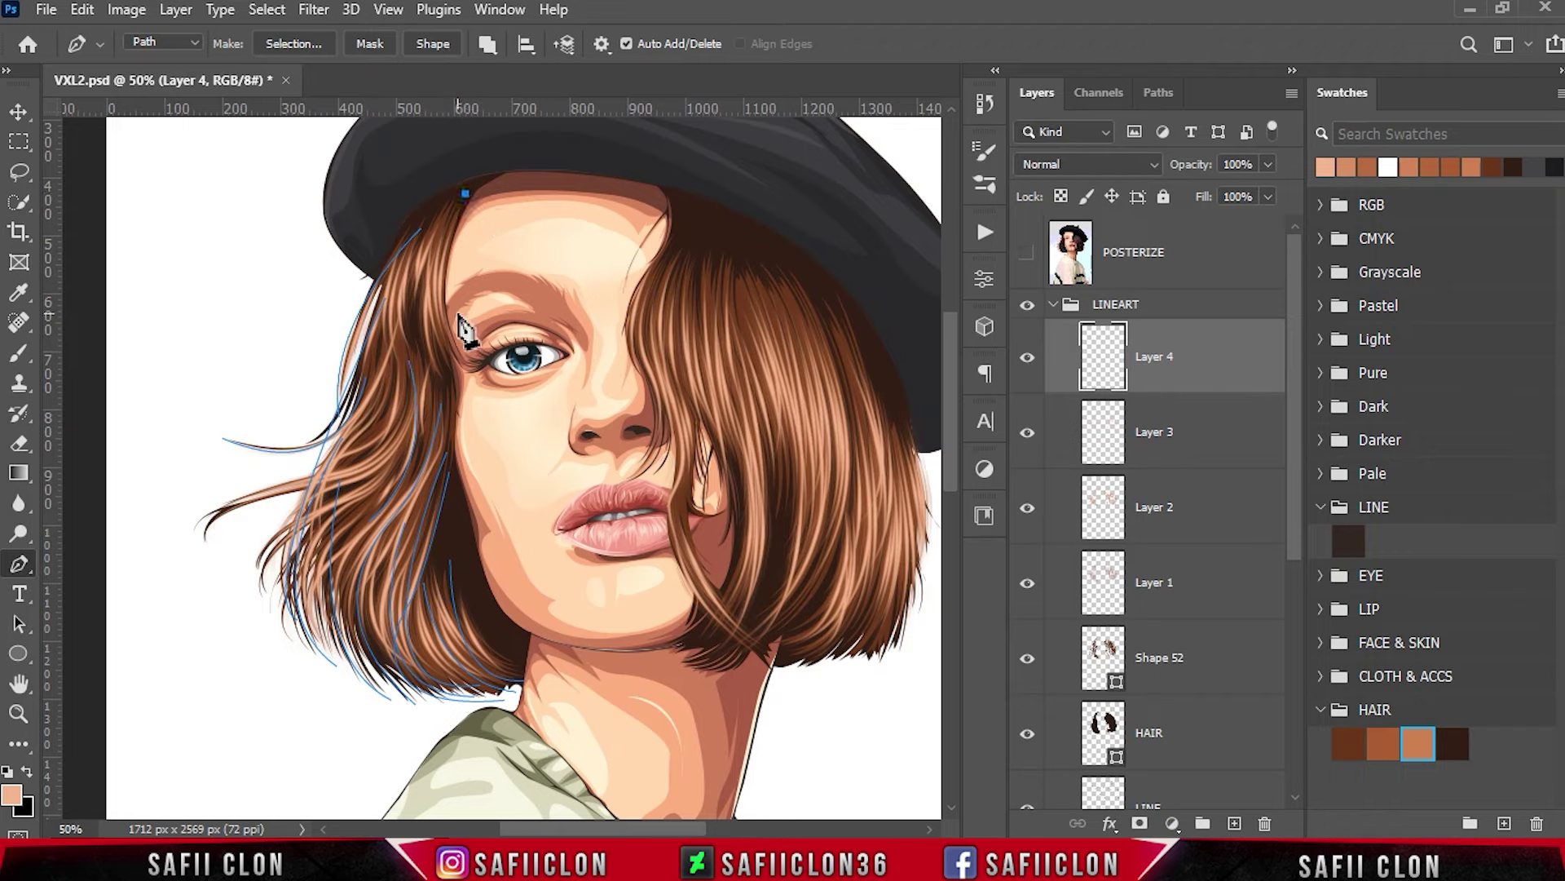
left_click_drag(454, 391, 521, 452)
left_click(571, 397, "ctrl")
left_click(402, 362)
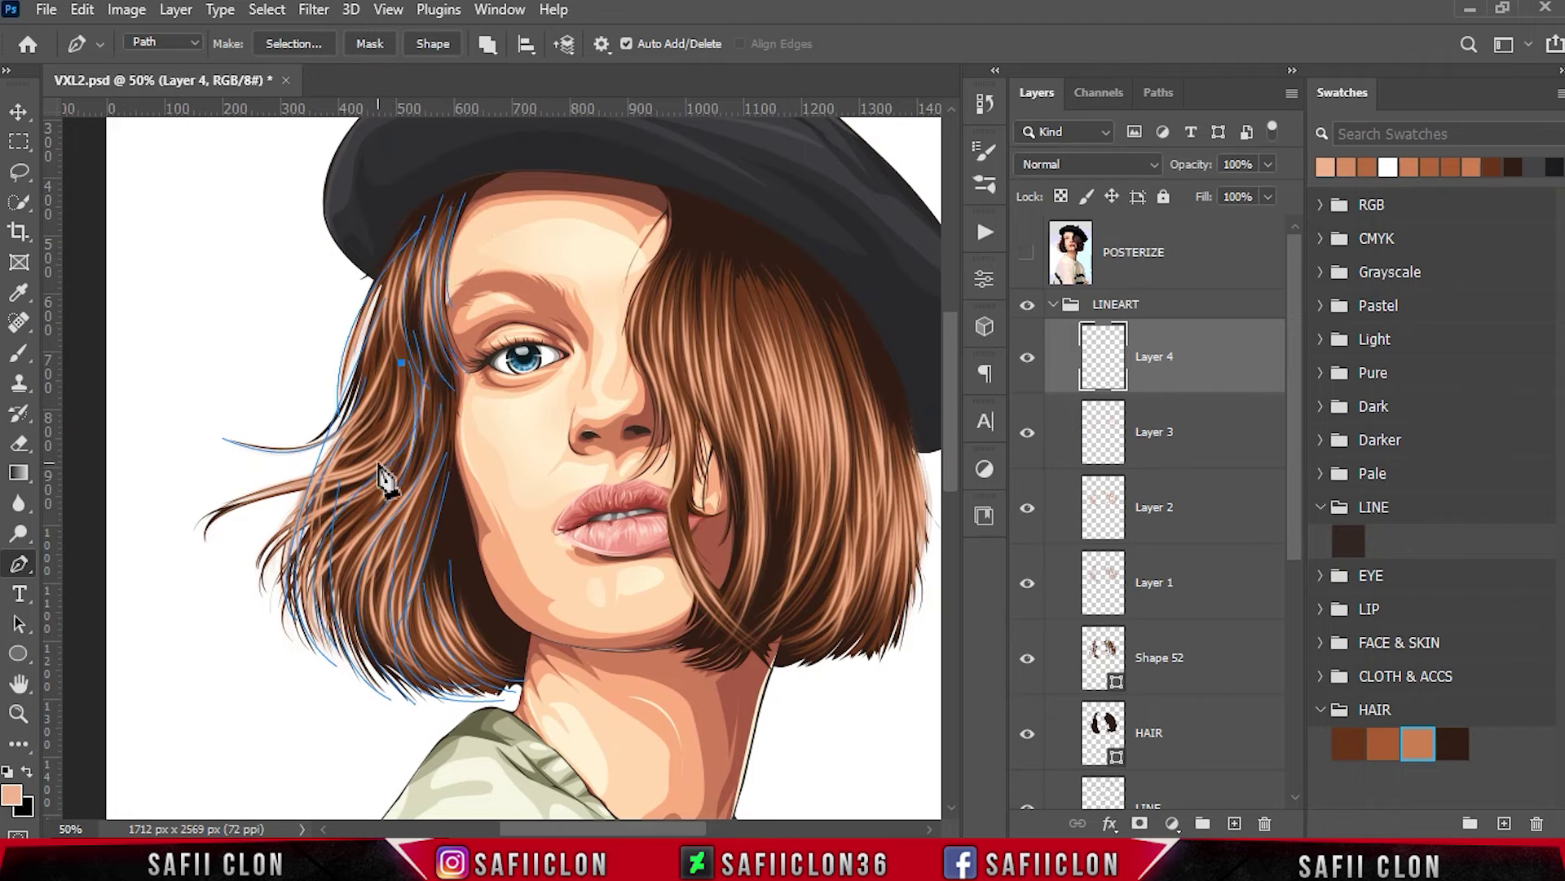
left_click_drag(223, 568, 257, 622)
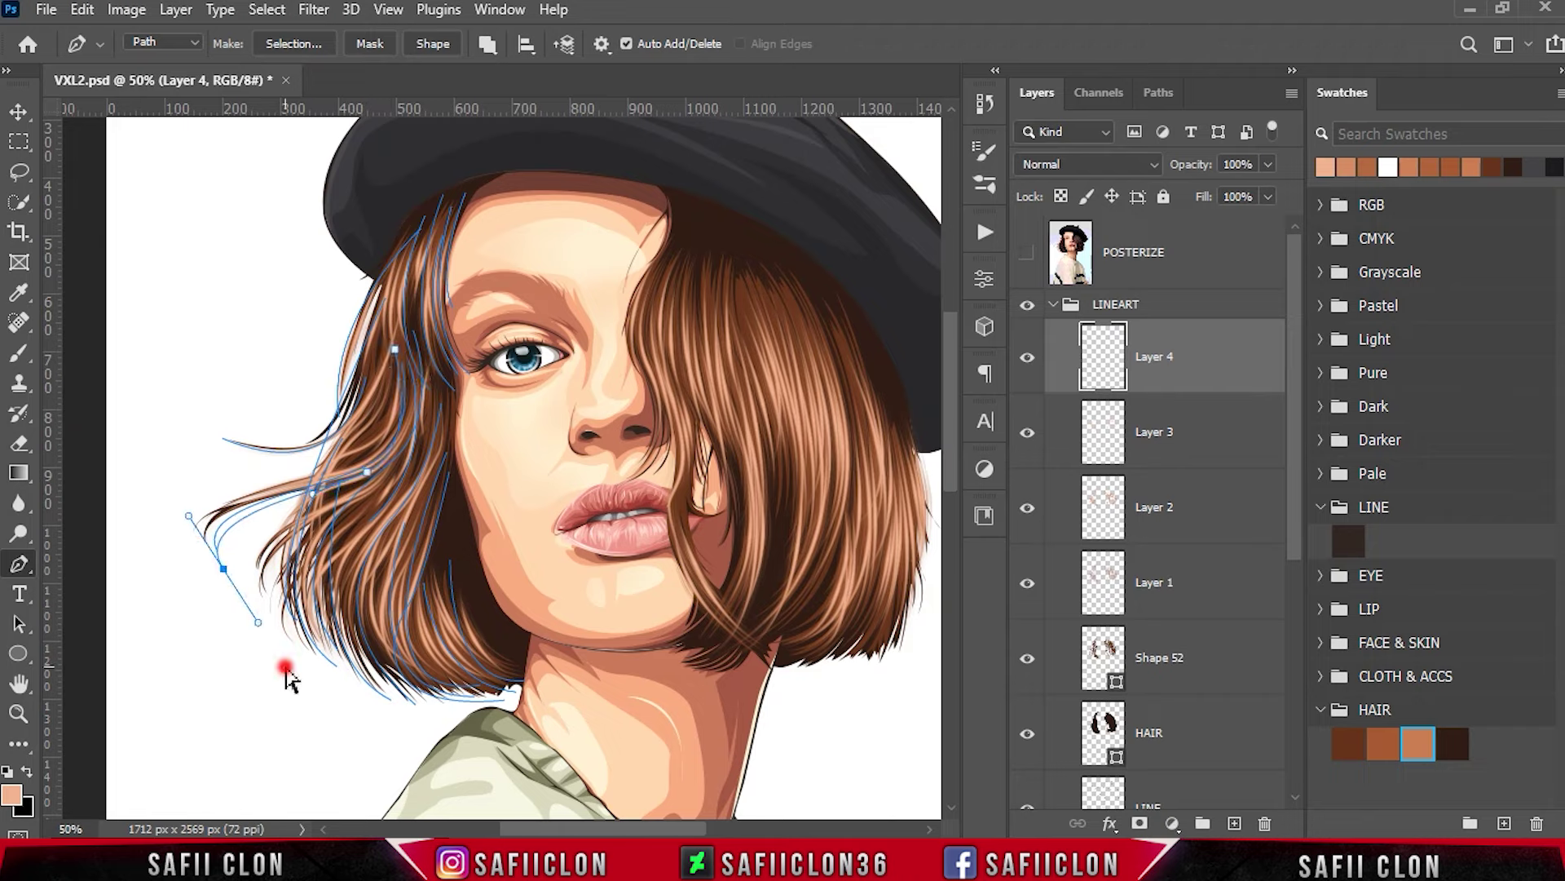
left_click(395, 762, "ctrl")
left_click(407, 233)
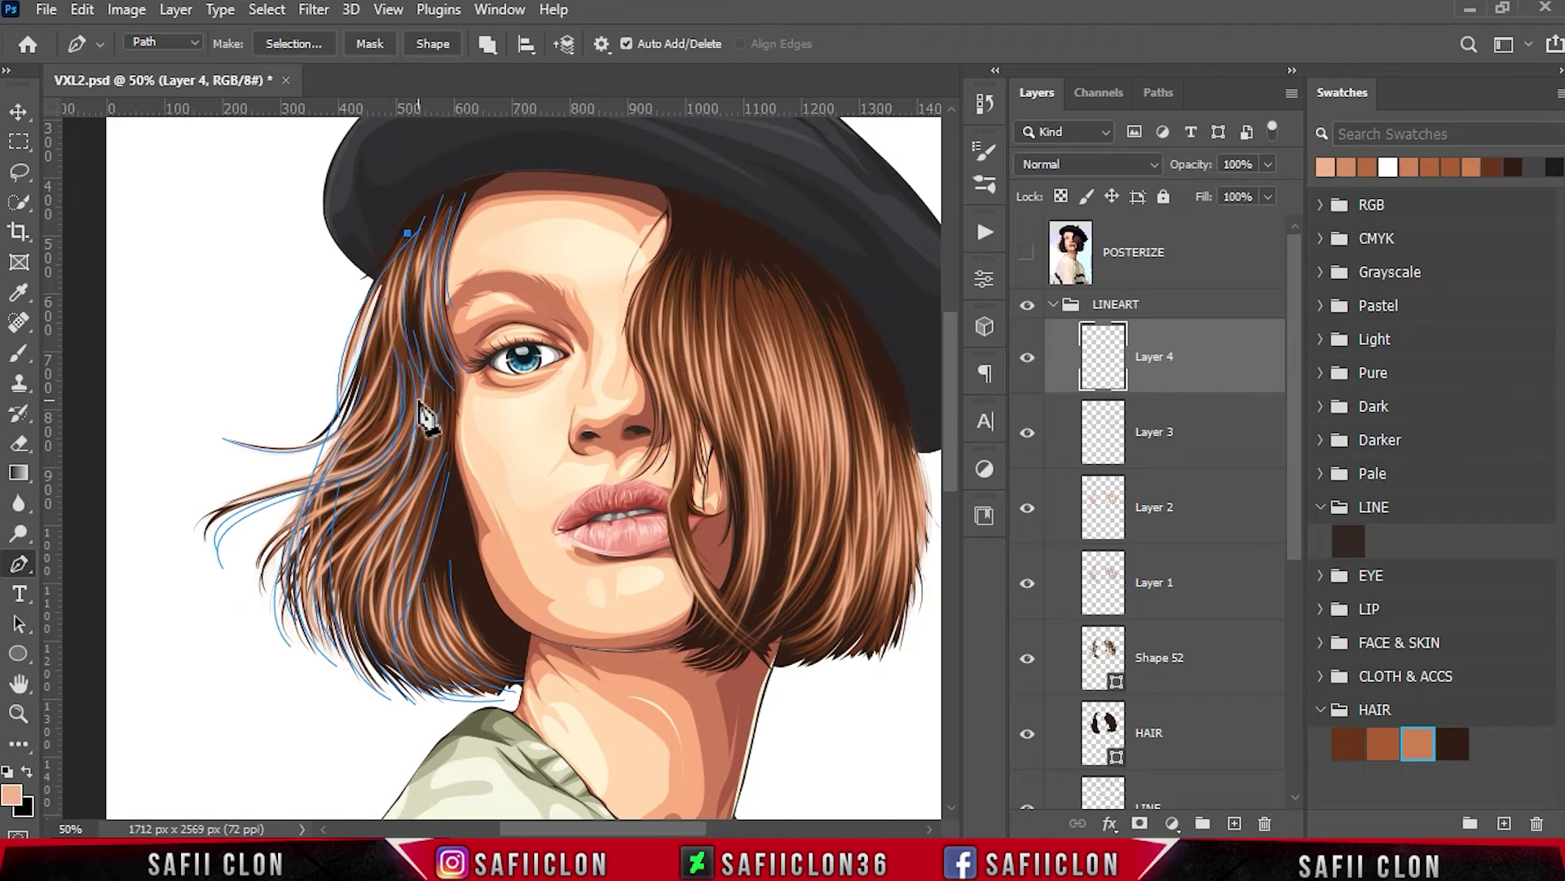
left_click_drag(346, 282, 383, 257)
Trace curved strands from the hat down past the nose and into the right hair.
left_click(668, 224, "ctrl")
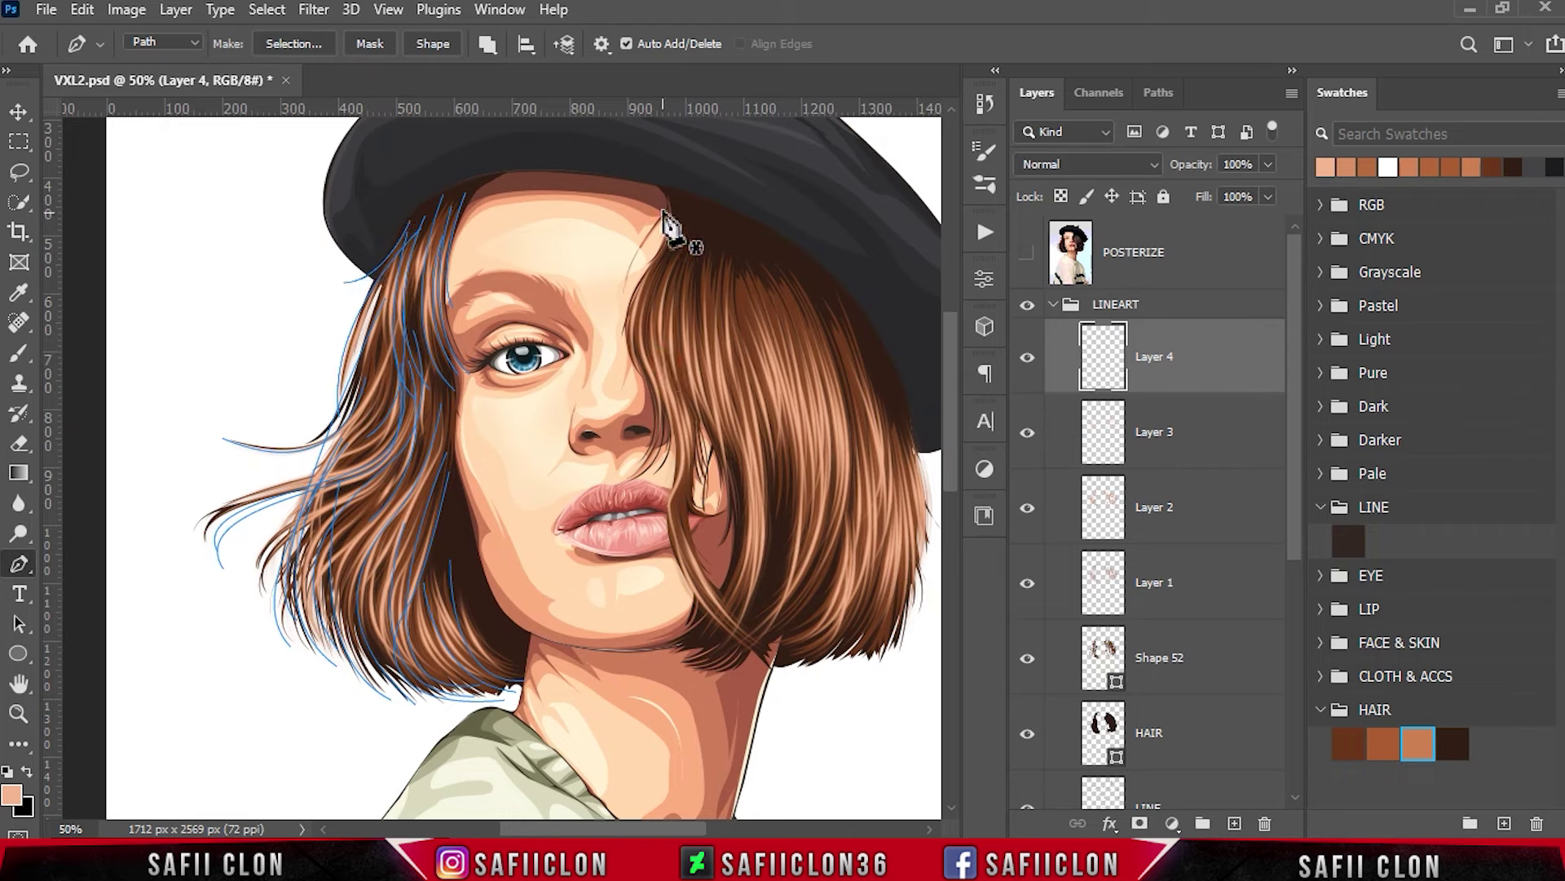
left_click_drag(628, 371, 724, 343)
left_click(636, 314, "ctrl")
left_click(638, 344)
mouse_move(655, 465)
left_mouse_down()
mouse_move(659, 490)
mouse_move(773, 487)
left_mouse_up()
left_click(754, 640, "ctrl")
left_click(677, 404)
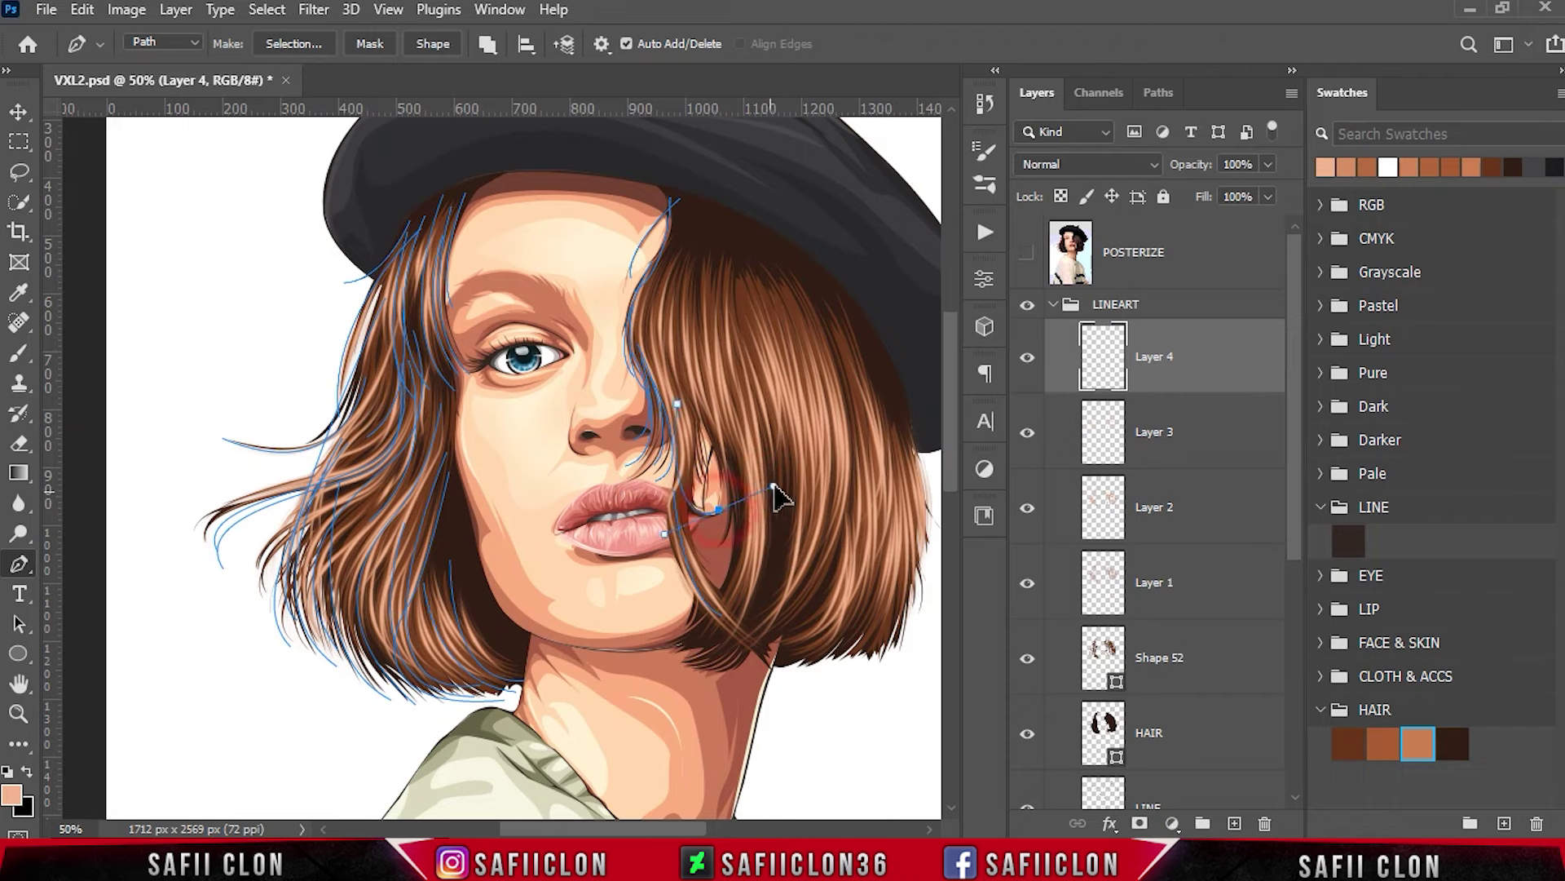
left_click(700, 287, "ctrl")
left_click(739, 456)
left_click_drag(640, 643, 531, 630)
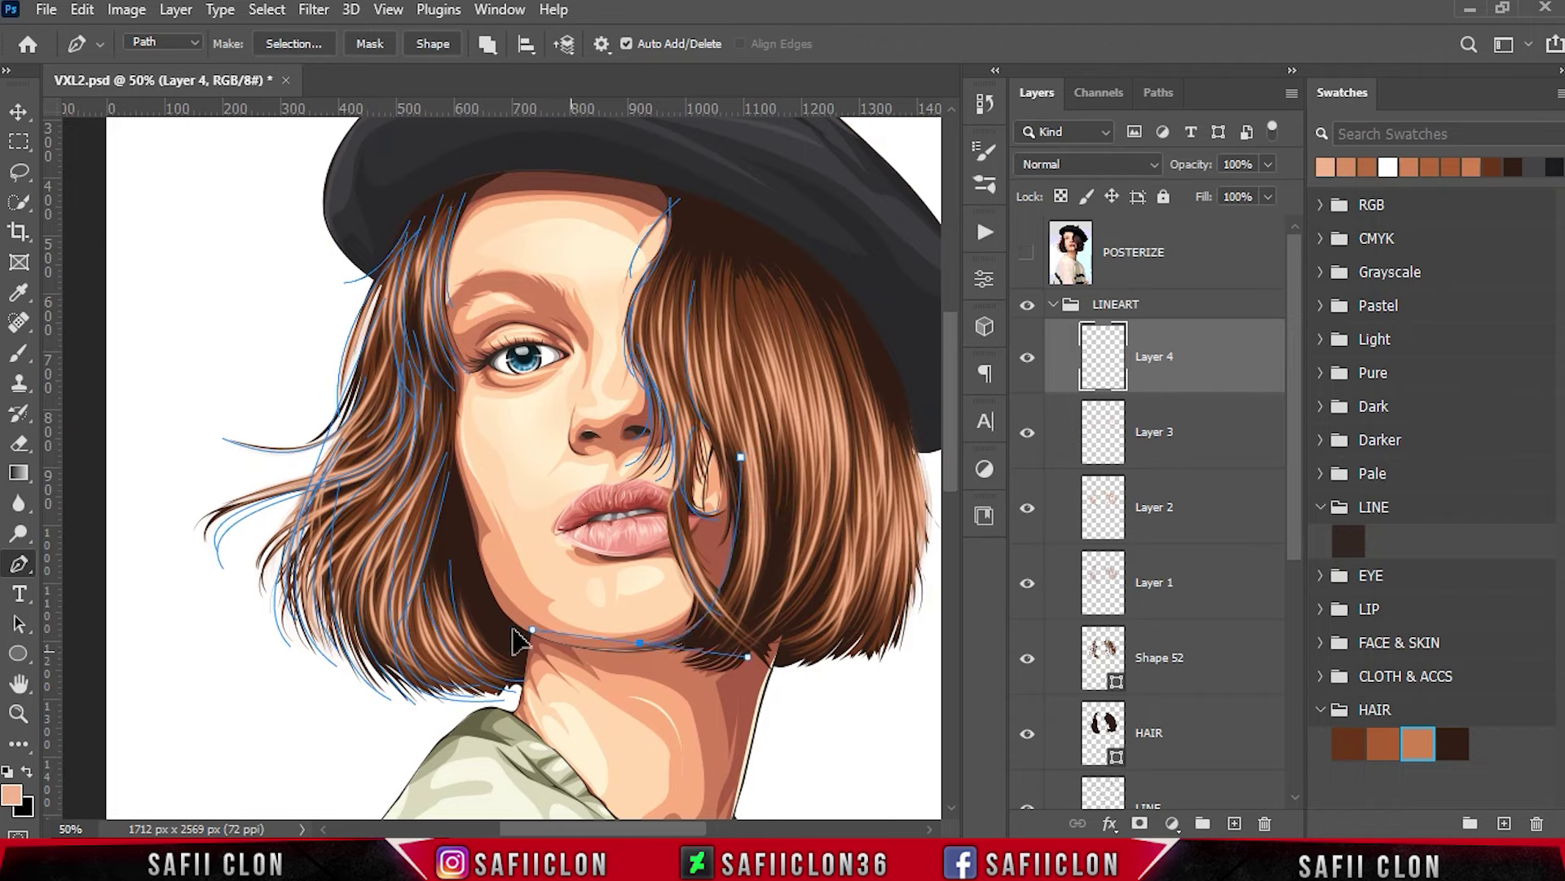
left_click(770, 441, "ctrl")
Trace more curved strand paths down the far right hair to the tips.
left_click(745, 332)
left_click_drag(775, 542, 832, 469)
left_click(888, 489, "ctrl")
left_click(795, 331)
scroll(815, 456, "down", 3)
left_click(755, 456)
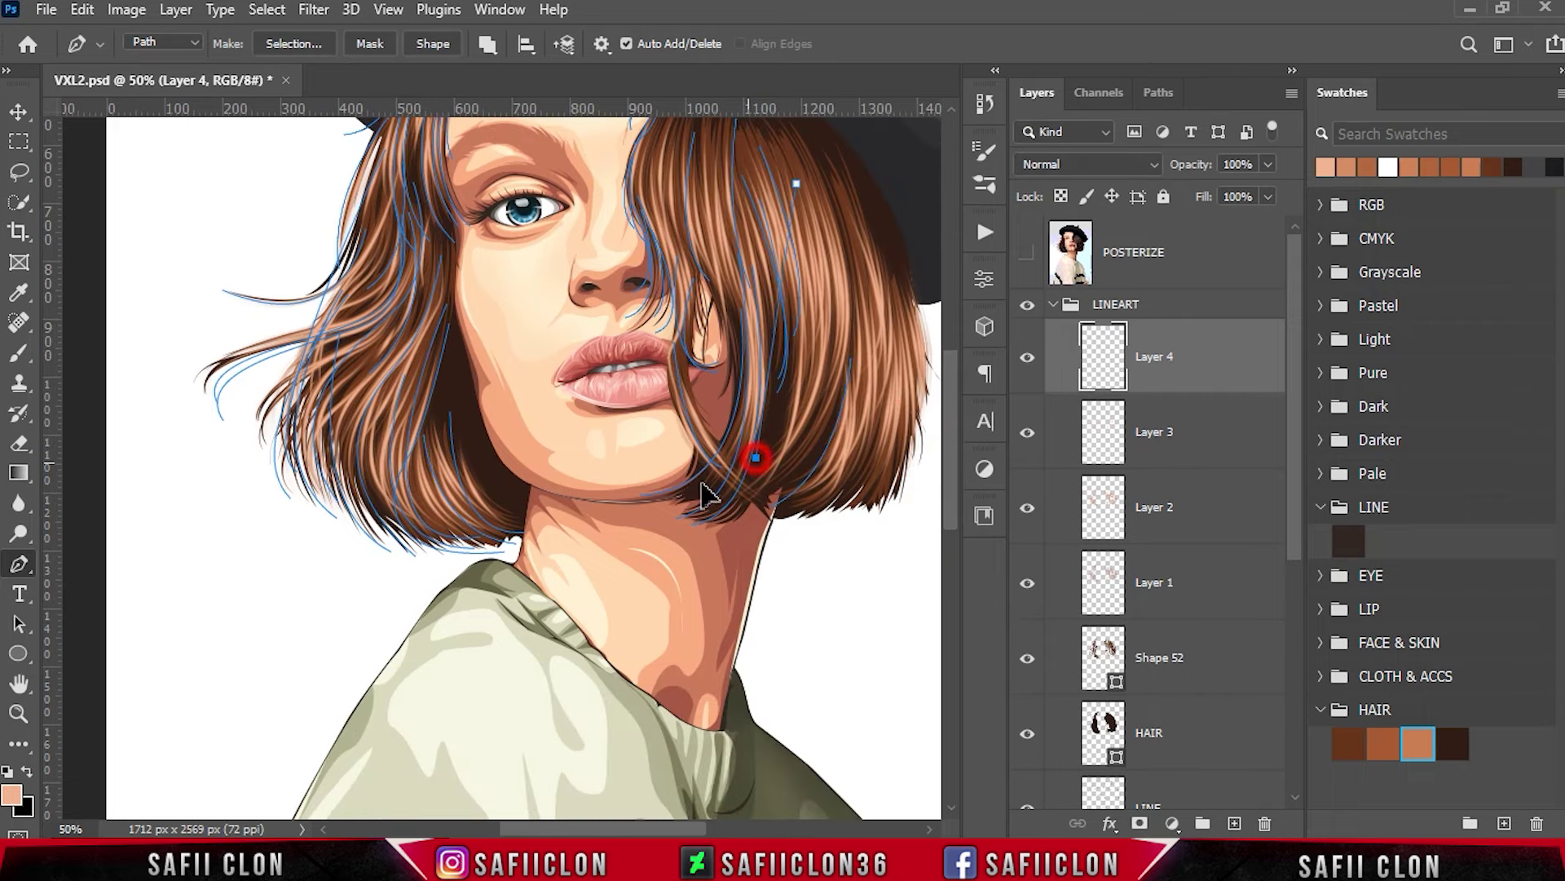
scroll(703, 493, "up", 2)
left_click(914, 420)
left_click_drag(894, 605, 901, 656)
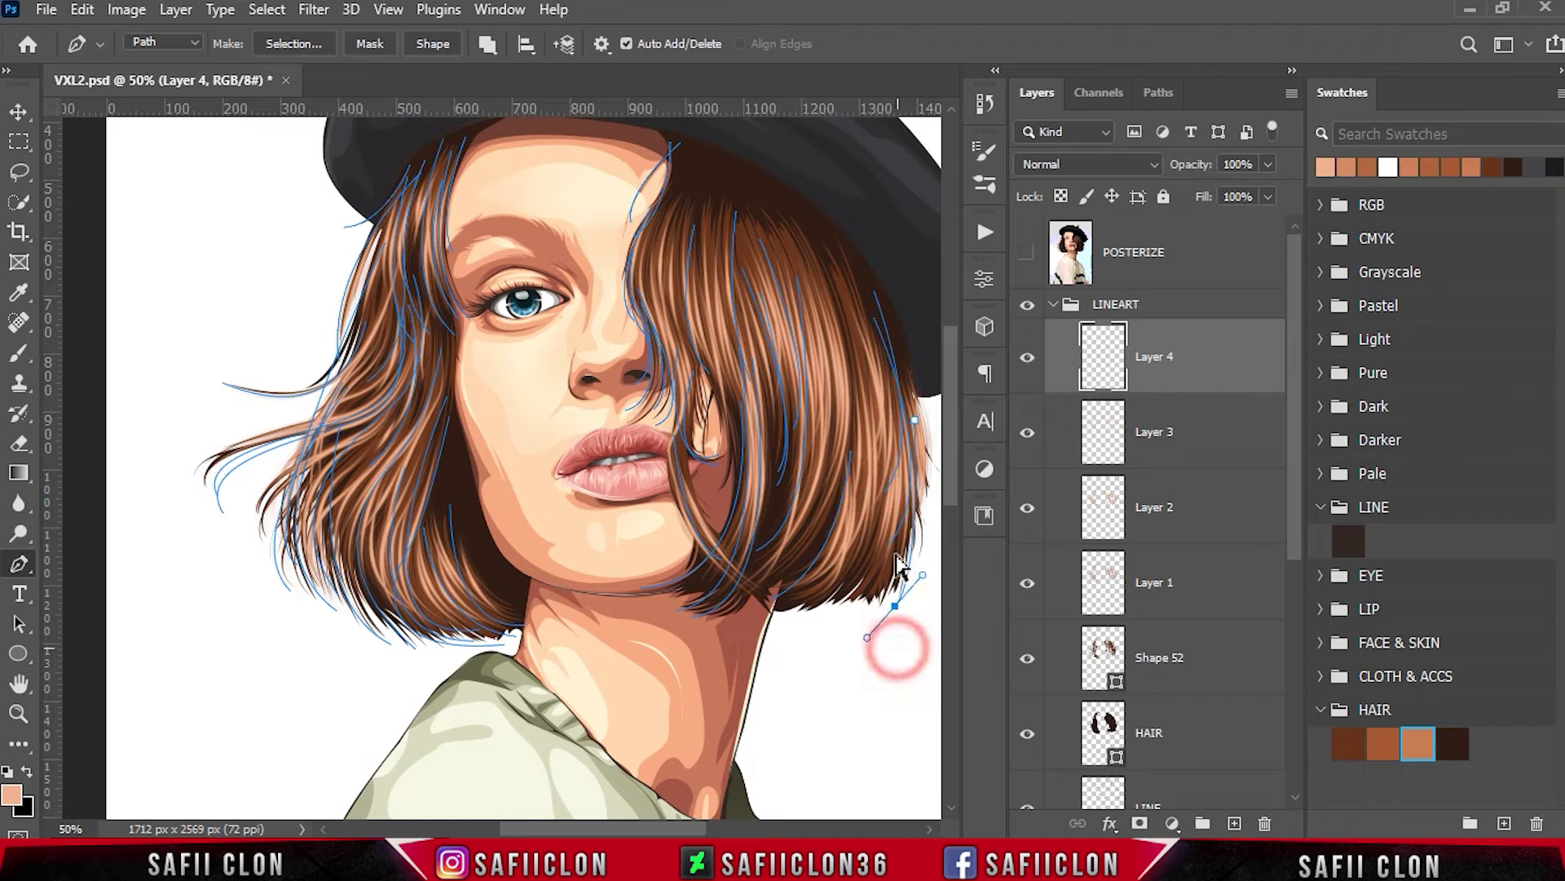
left_click(864, 664, "ctrl")
left_click(828, 320)
left_click_drag(761, 593, 669, 644)
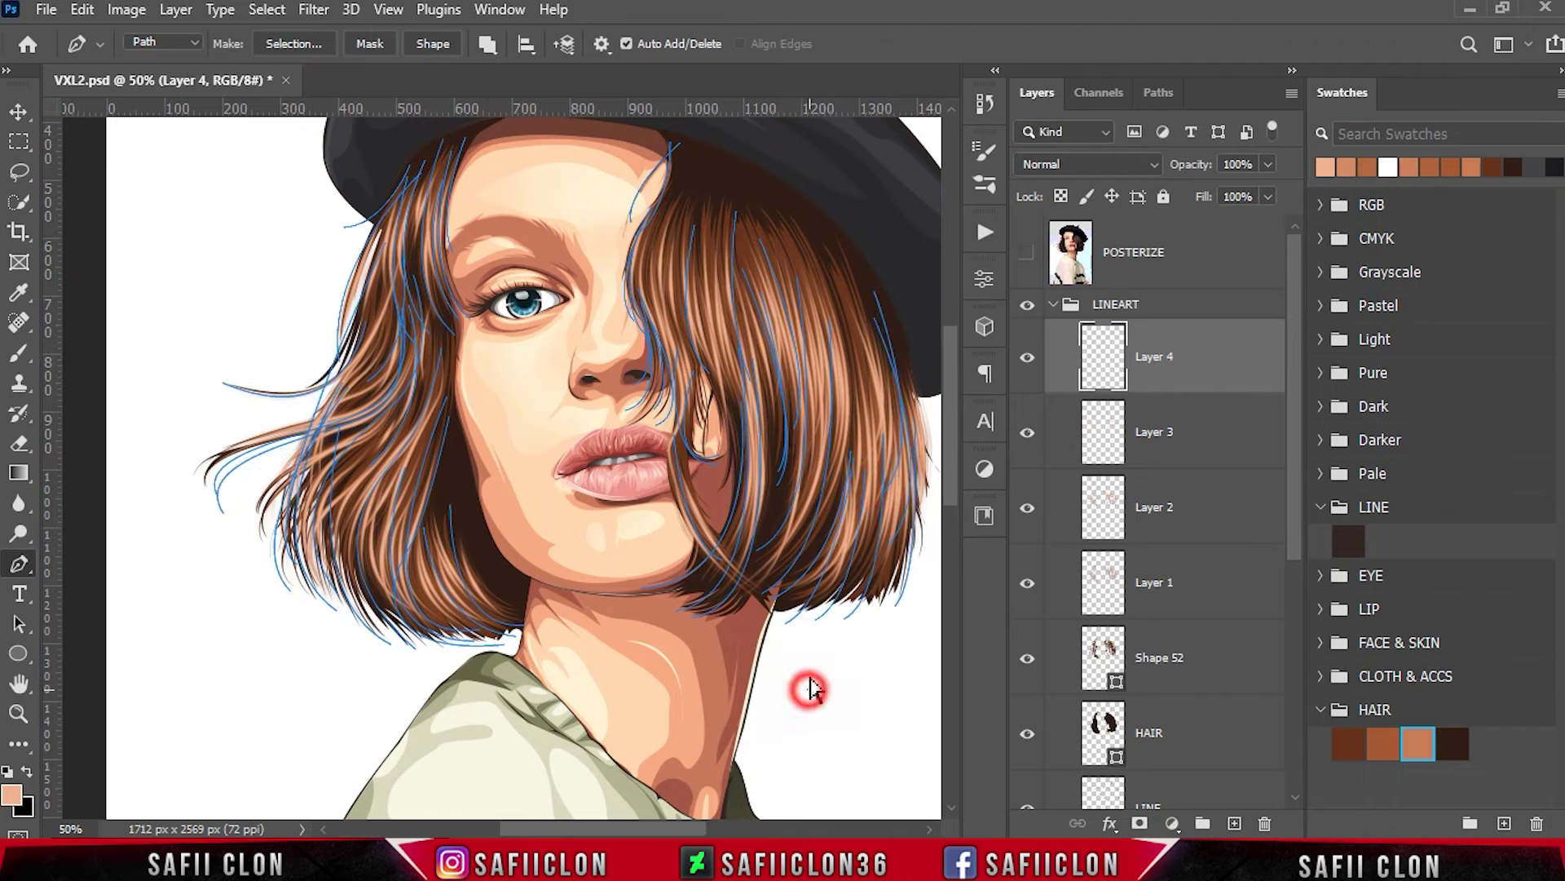
left_click(737, 393, "ctrl")
left_click(805, 211)
left_click_drag(802, 515, 710, 585)
left_click(832, 559, "ctrl")
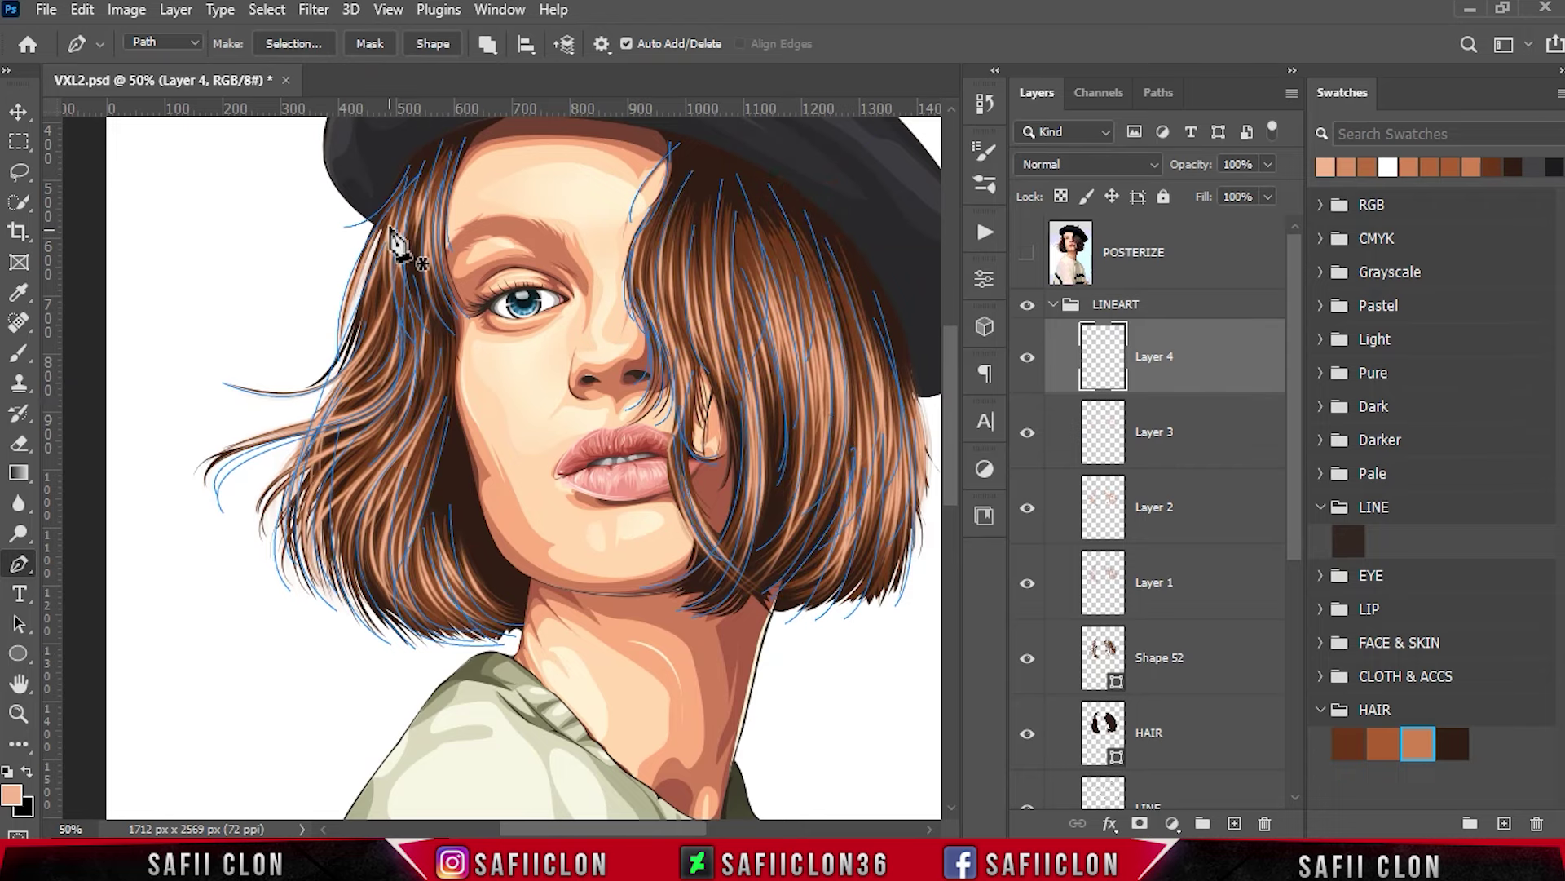
scroll(522, 383, "down", 1)
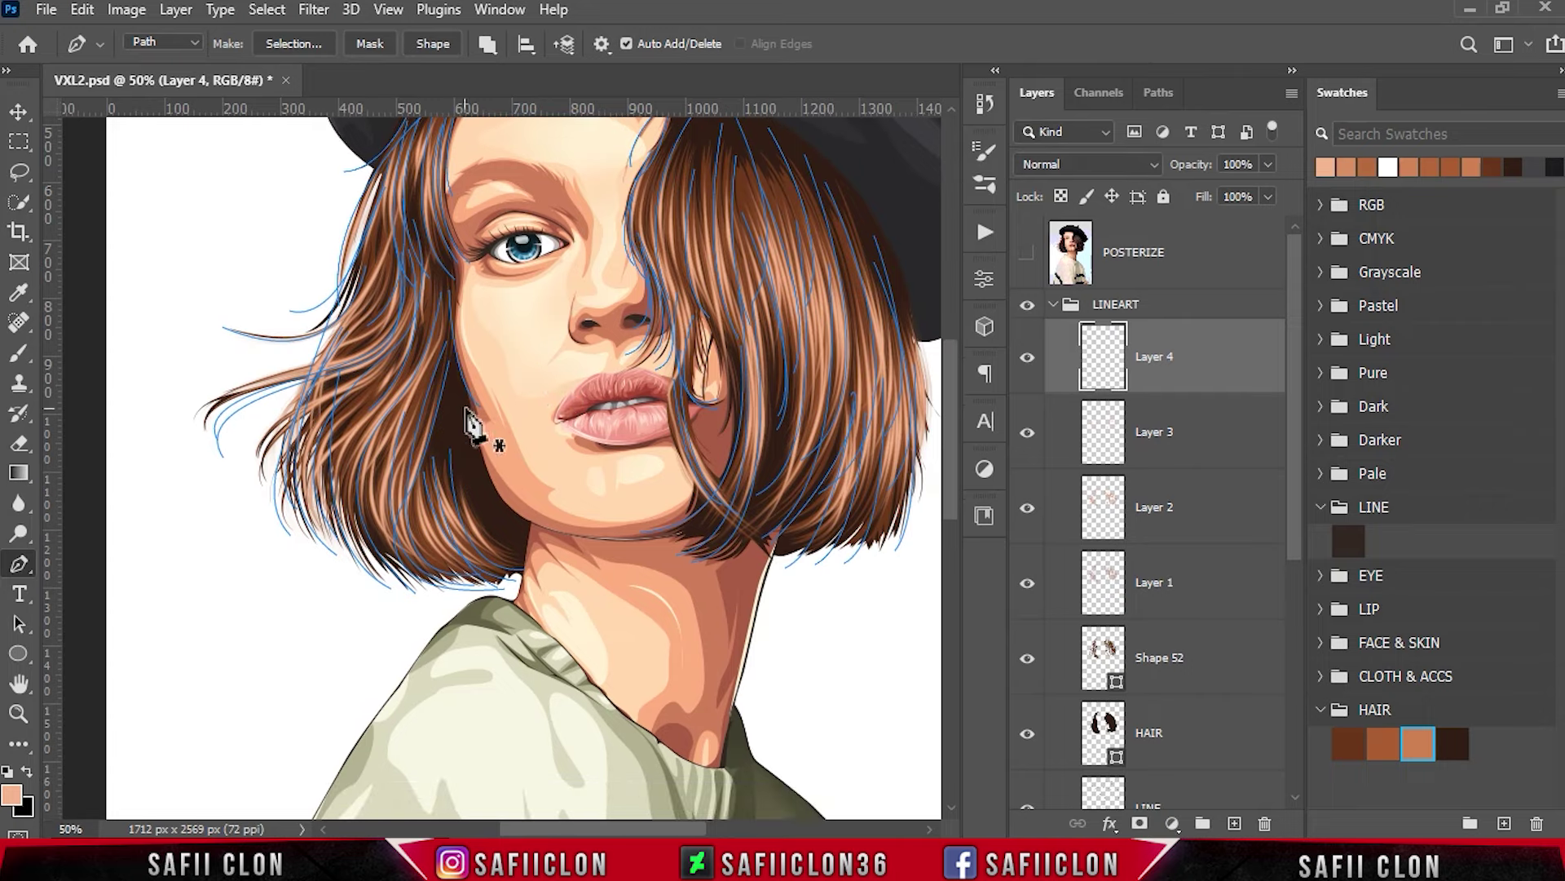
scroll(461, 422, "down", 2)
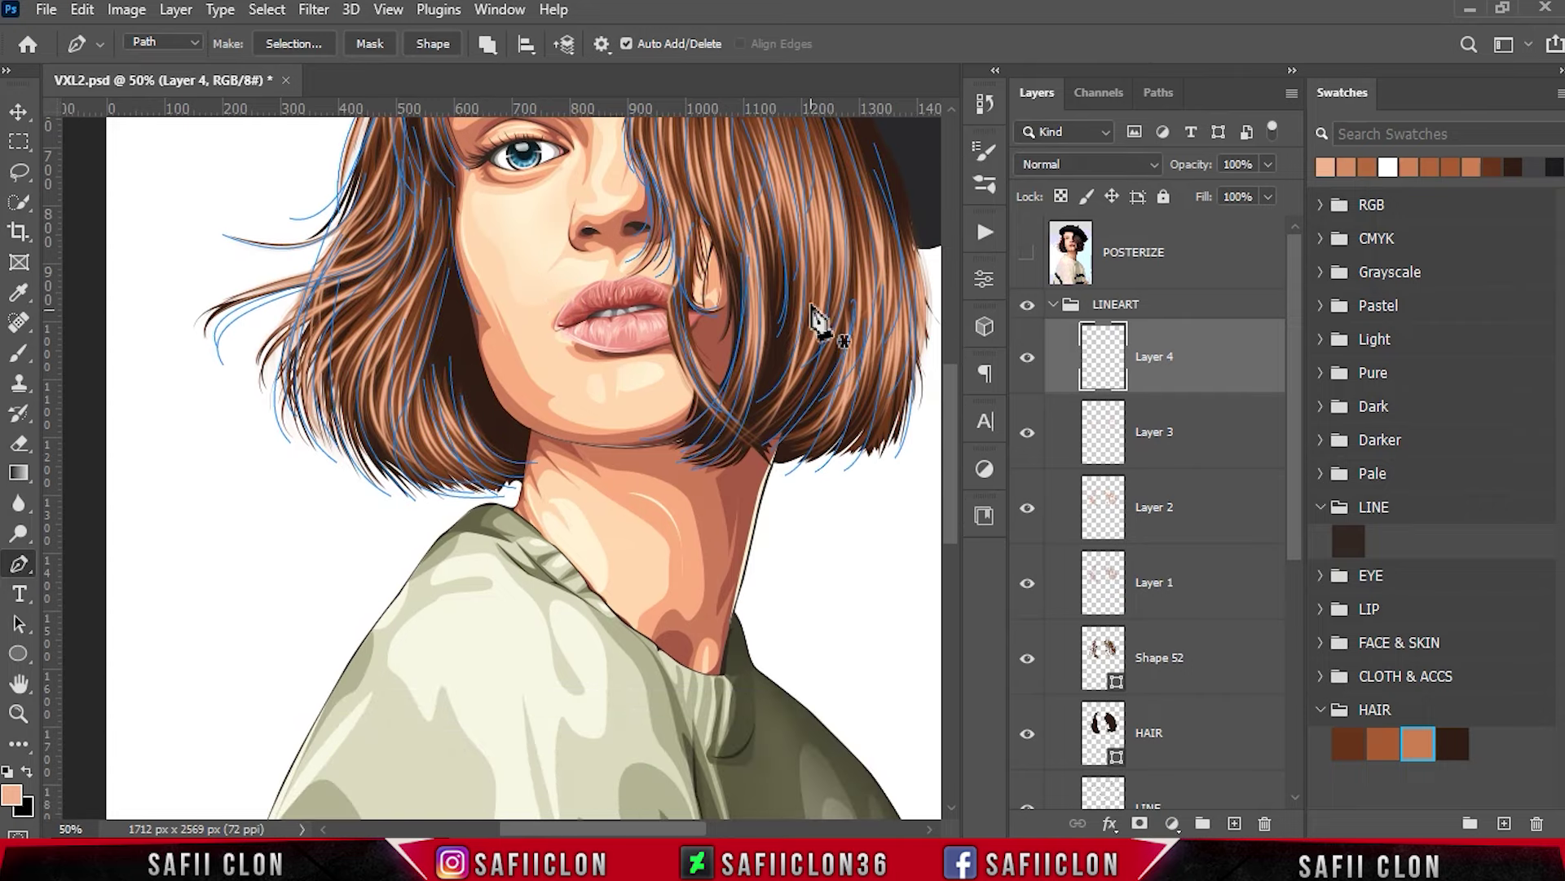
scroll(797, 525, "up", 1)
scroll(750, 563, "up", 2)
scroll(662, 508, "down", 1)
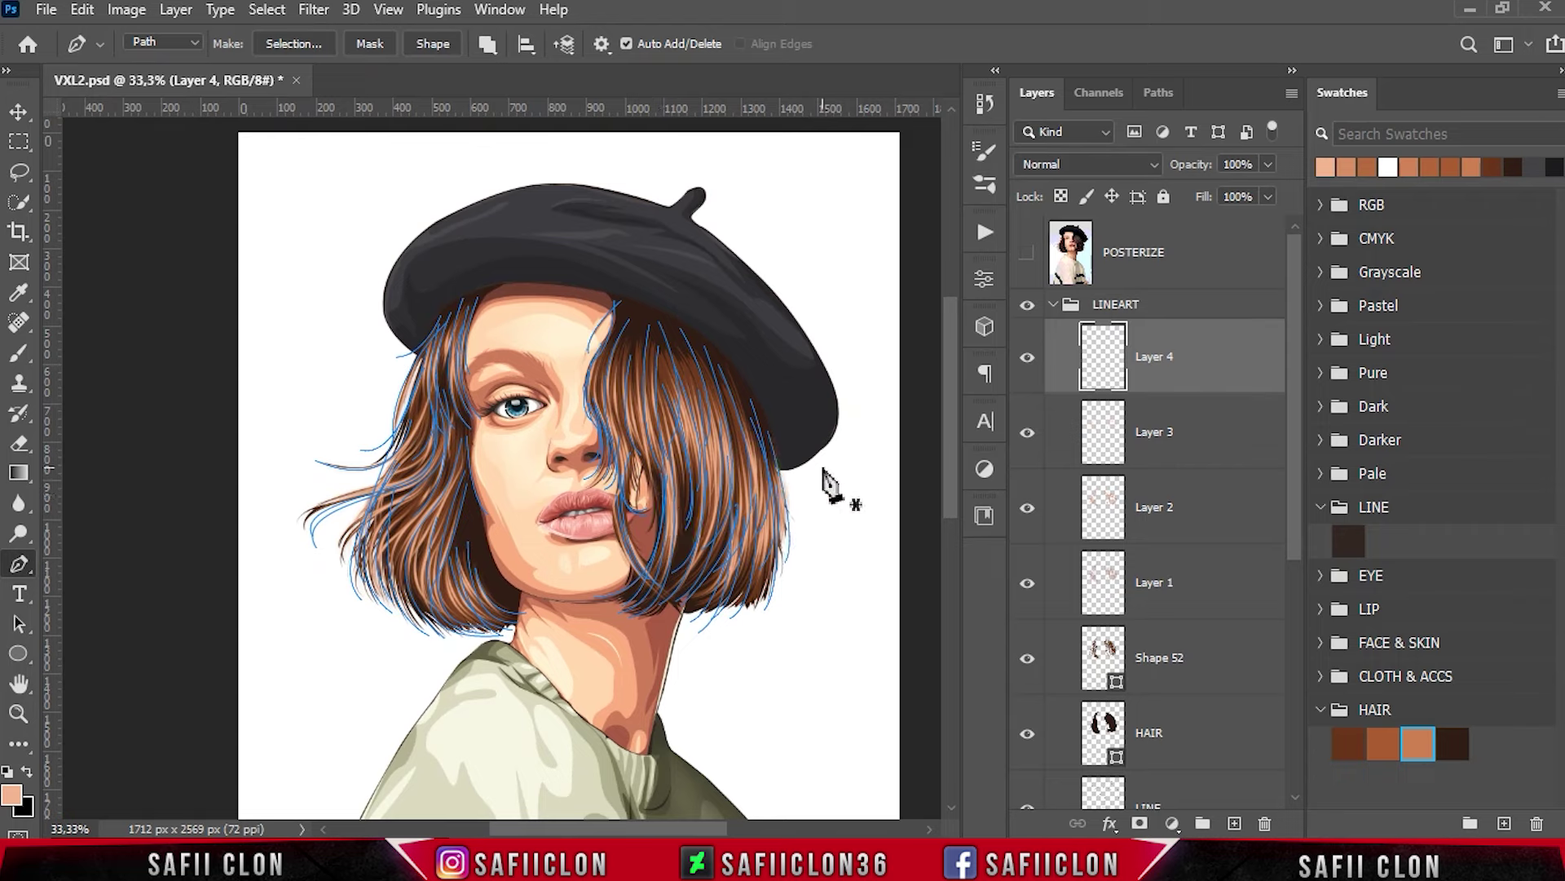
Stroke the traced paths onto Layer 4 with the Strands_01 brush.
right_click(30, 358)
left_click(82, 352)
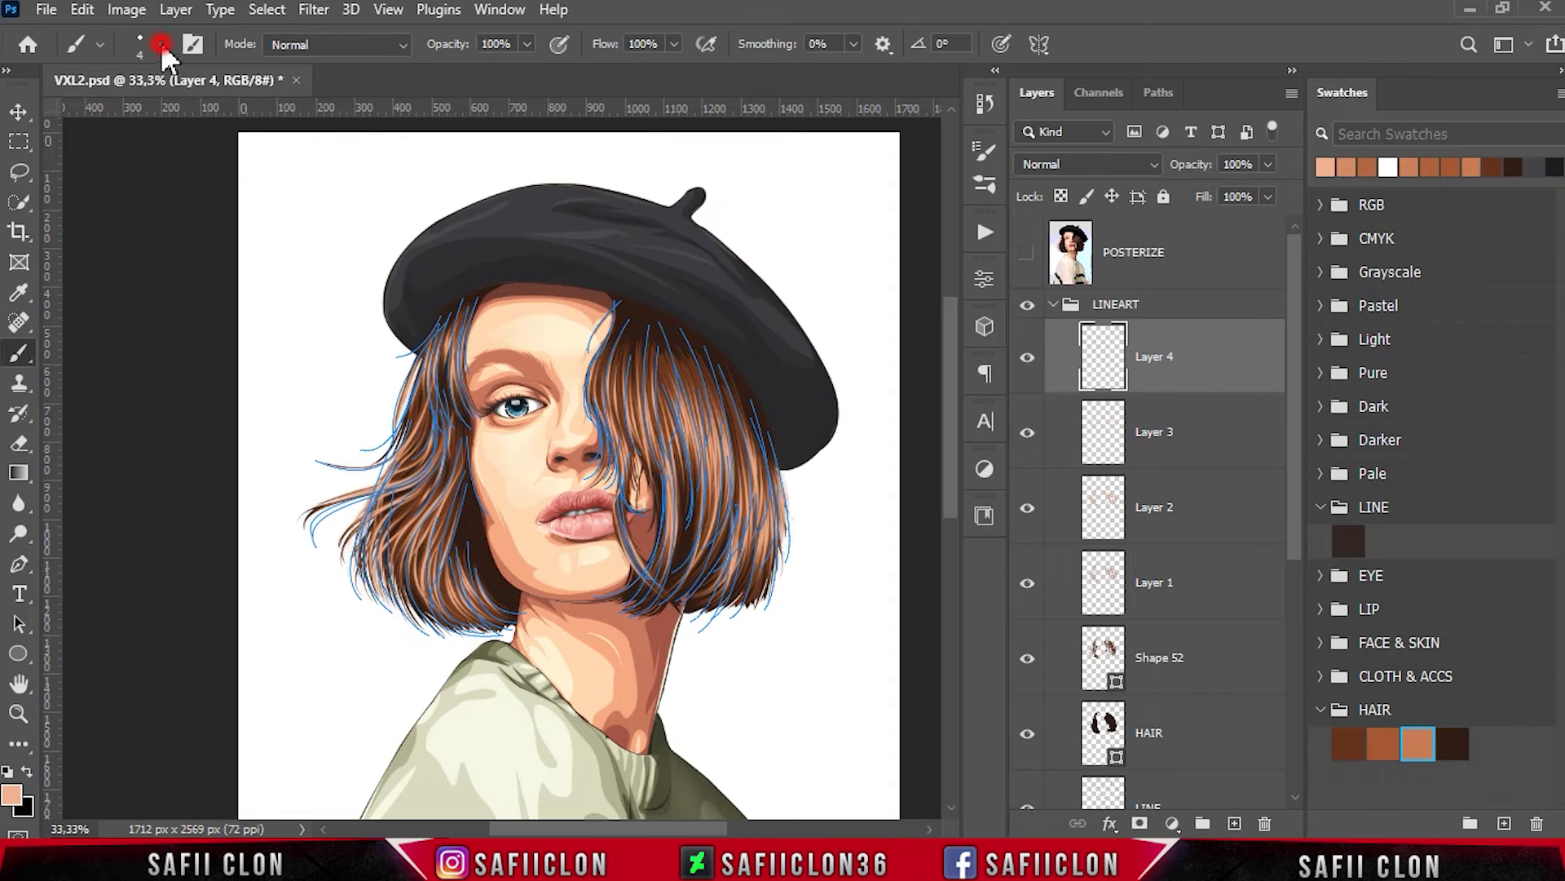
left_click(163, 44)
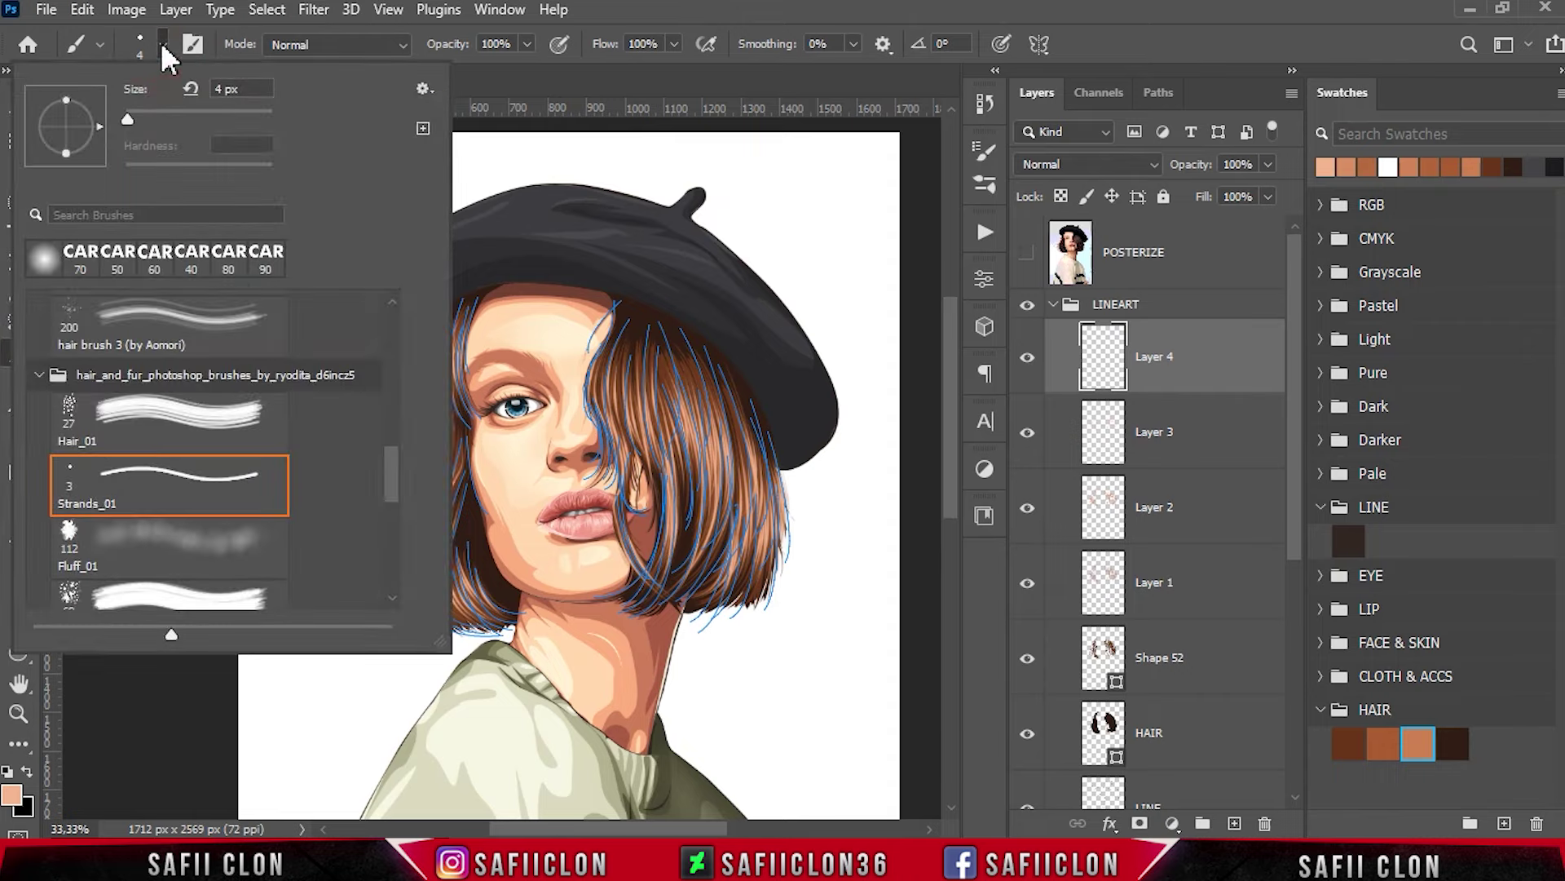
left_click(186, 479)
left_click_drag(129, 116, 131, 115)
left_click(155, 47)
key("Return")
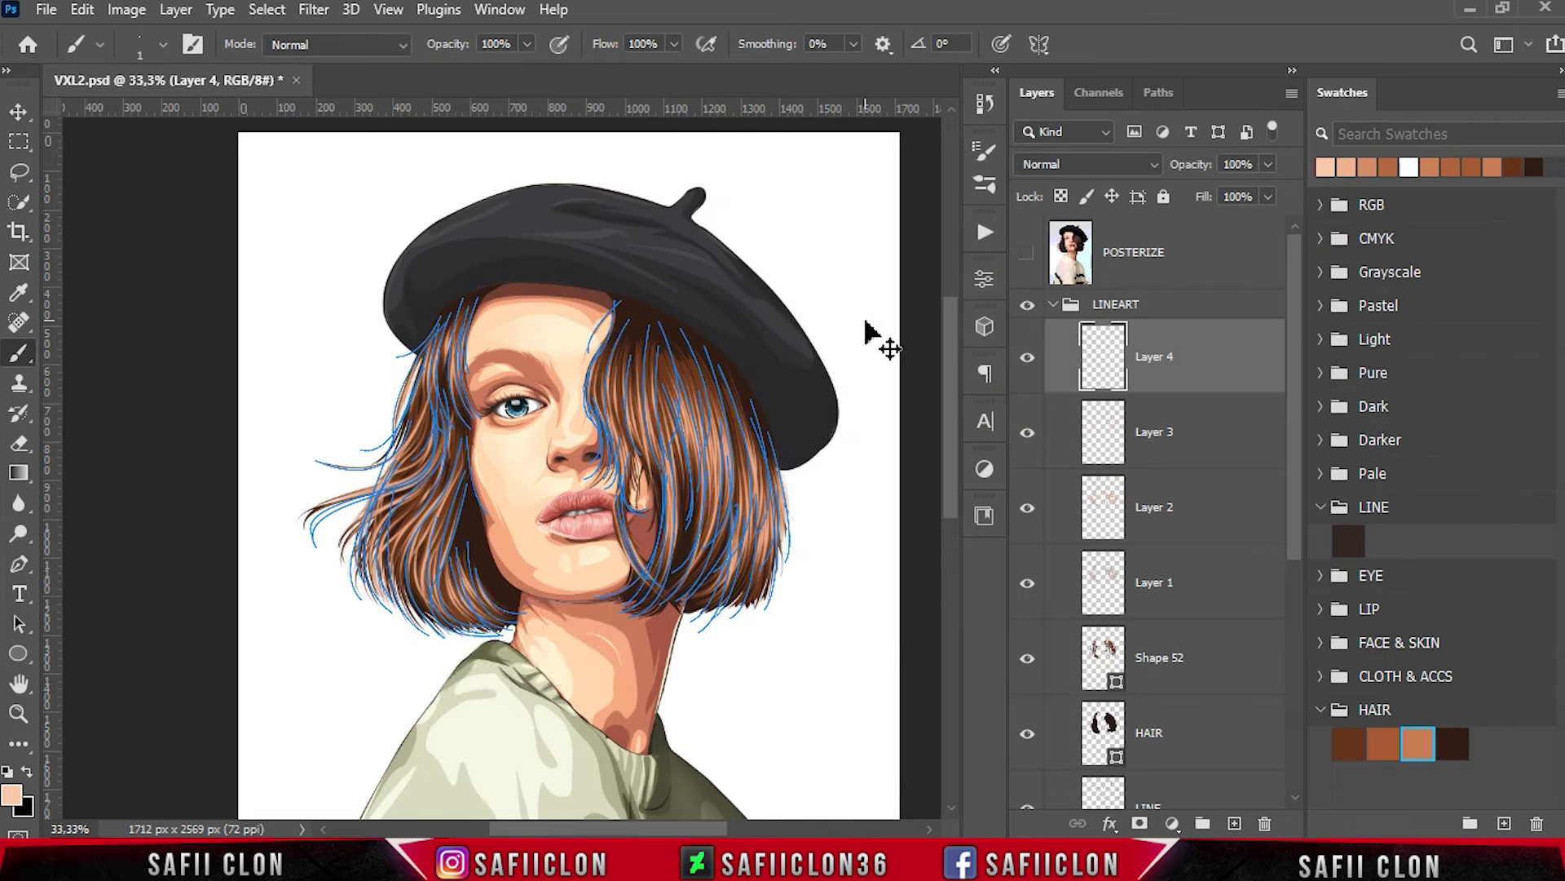
Hide the path outlines and toggle Layer 4 to check the new strands.
key("ctrl+h")
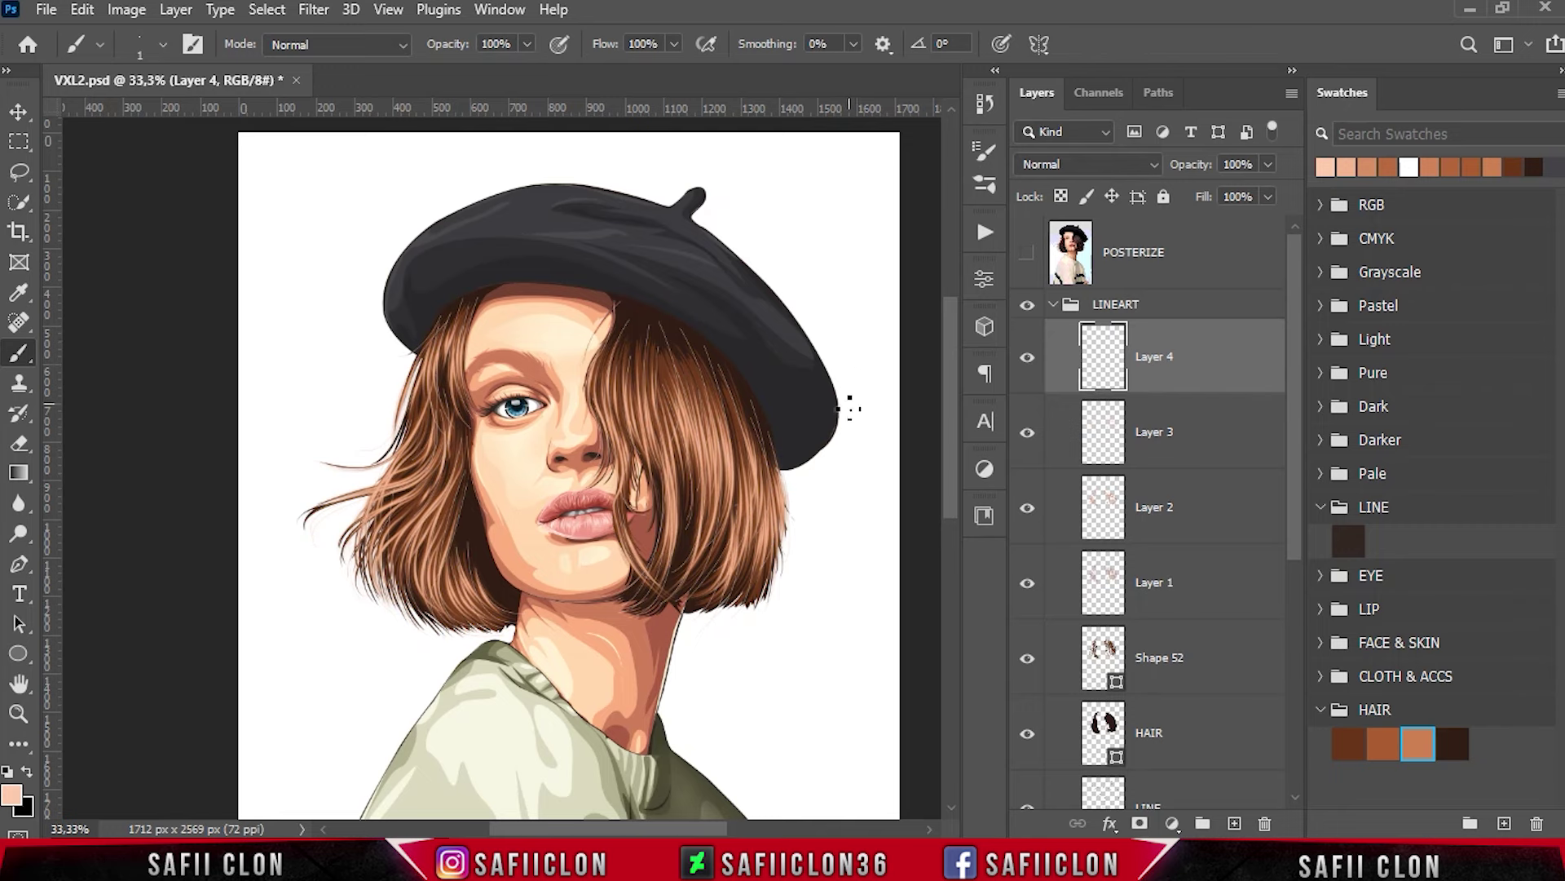
left_click(1028, 359)
left_click(1029, 360)
Add Layer 5 and set the Strands_01 brush to 4 px.
left_click(1235, 824)
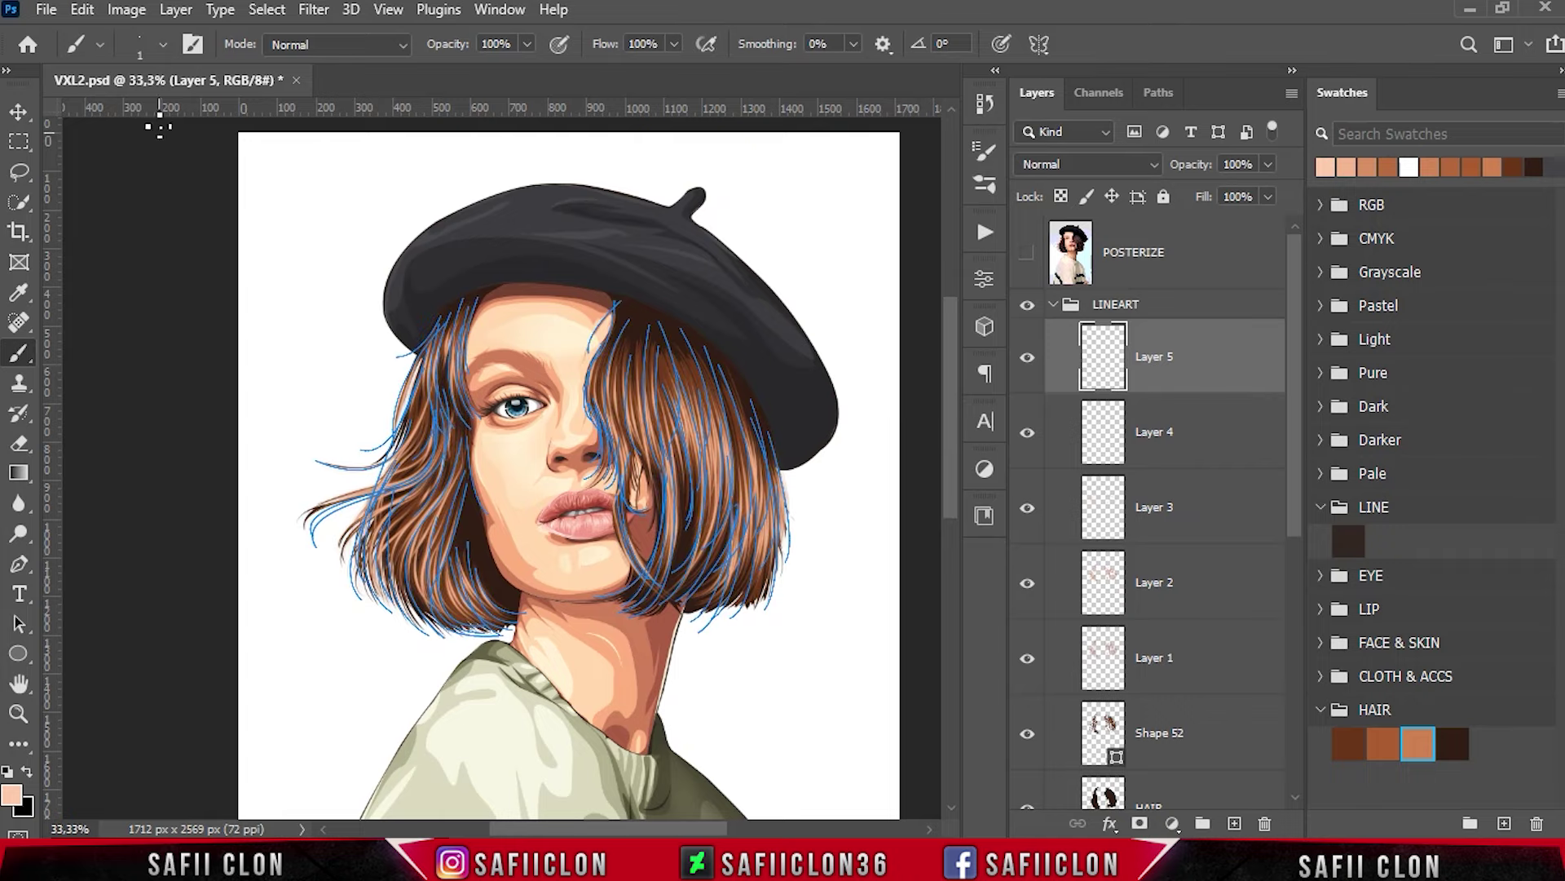
left_click(161, 45)
left_click_drag(388, 331, 390, 486)
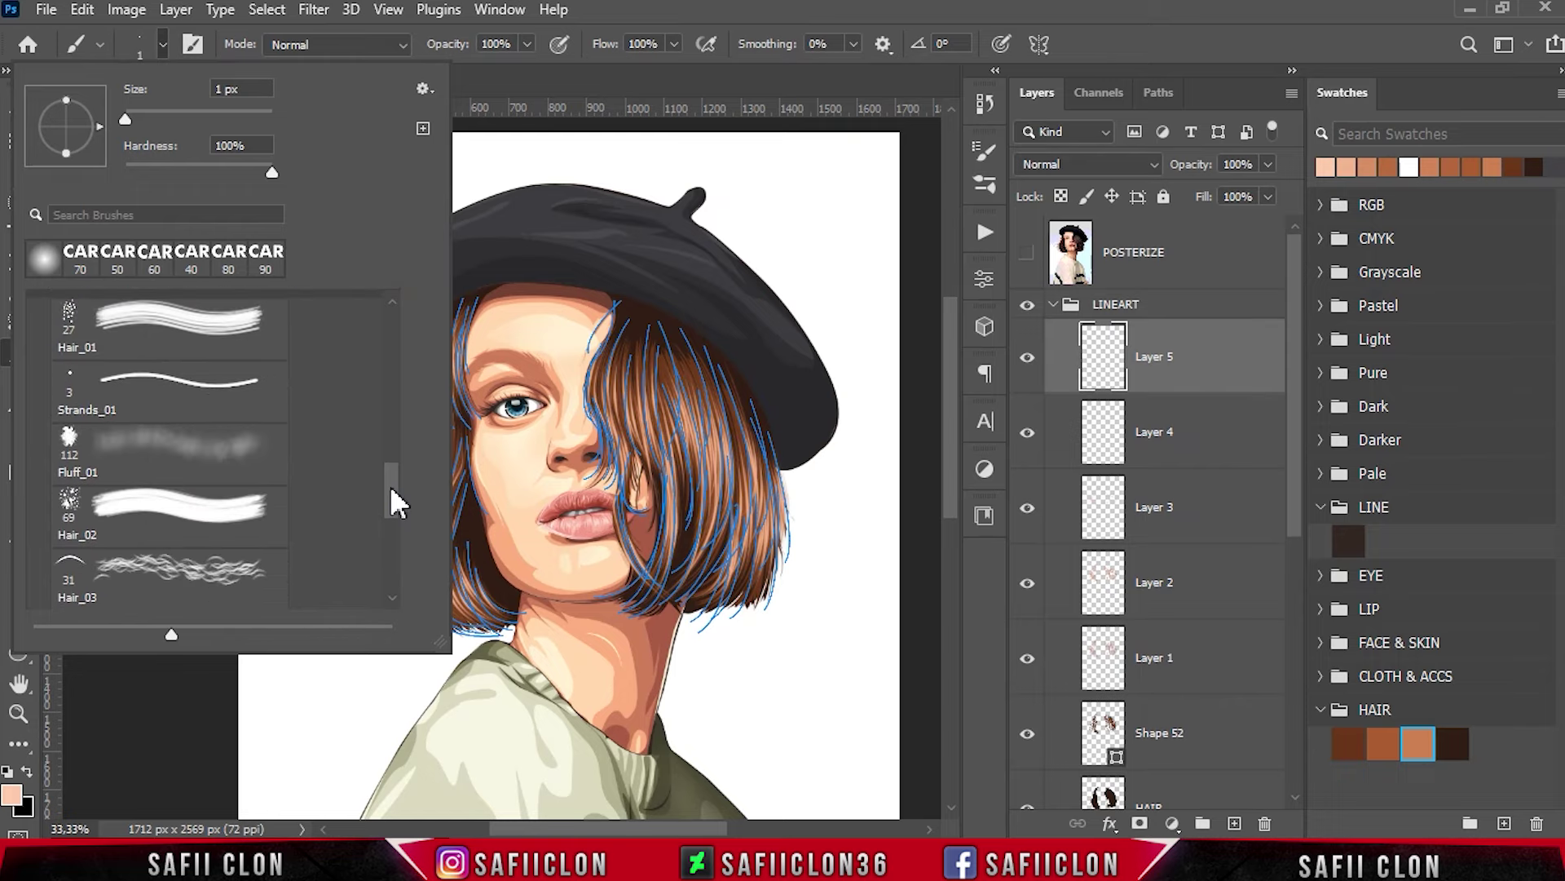
left_click(236, 395)
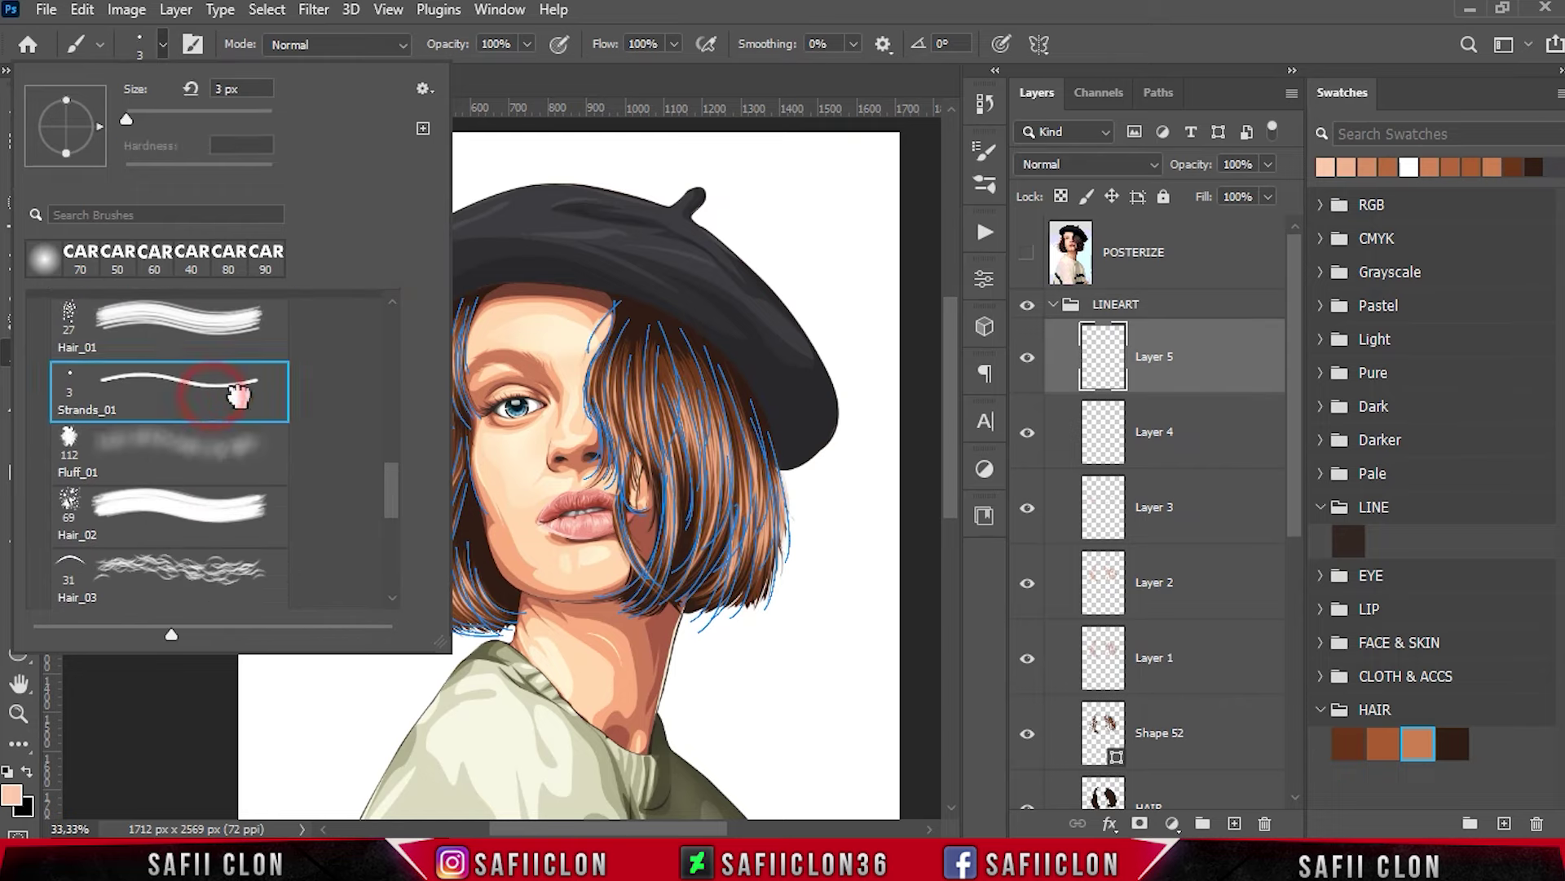
left_click(127, 116)
left_click(155, 46)
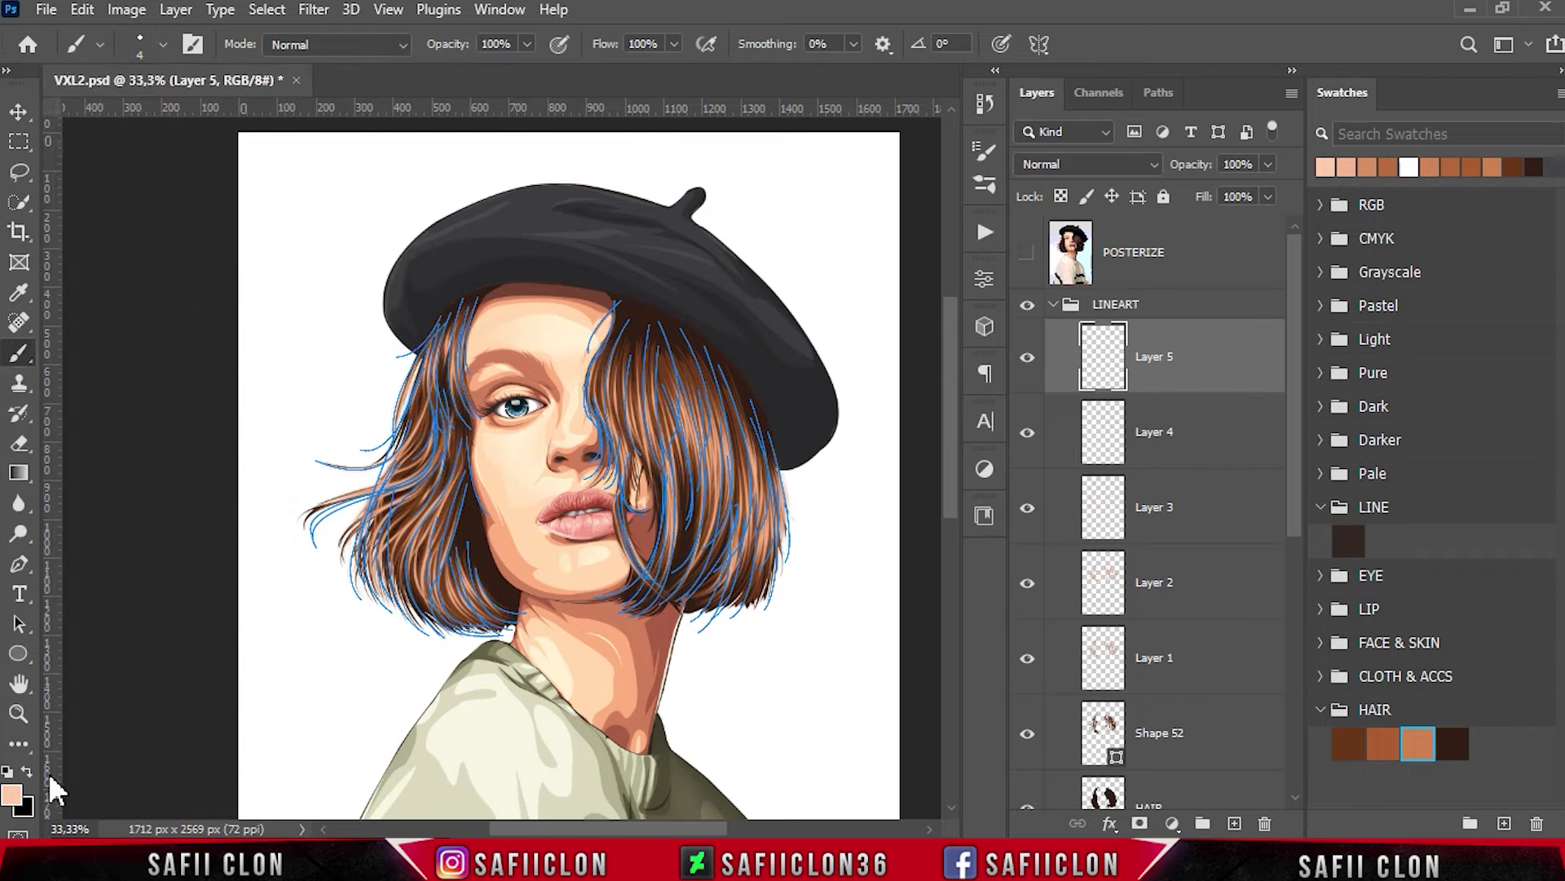
Choose a slightly lighter peach foreground colour and toggle Layer 5 to compare strands.
left_click(12, 795)
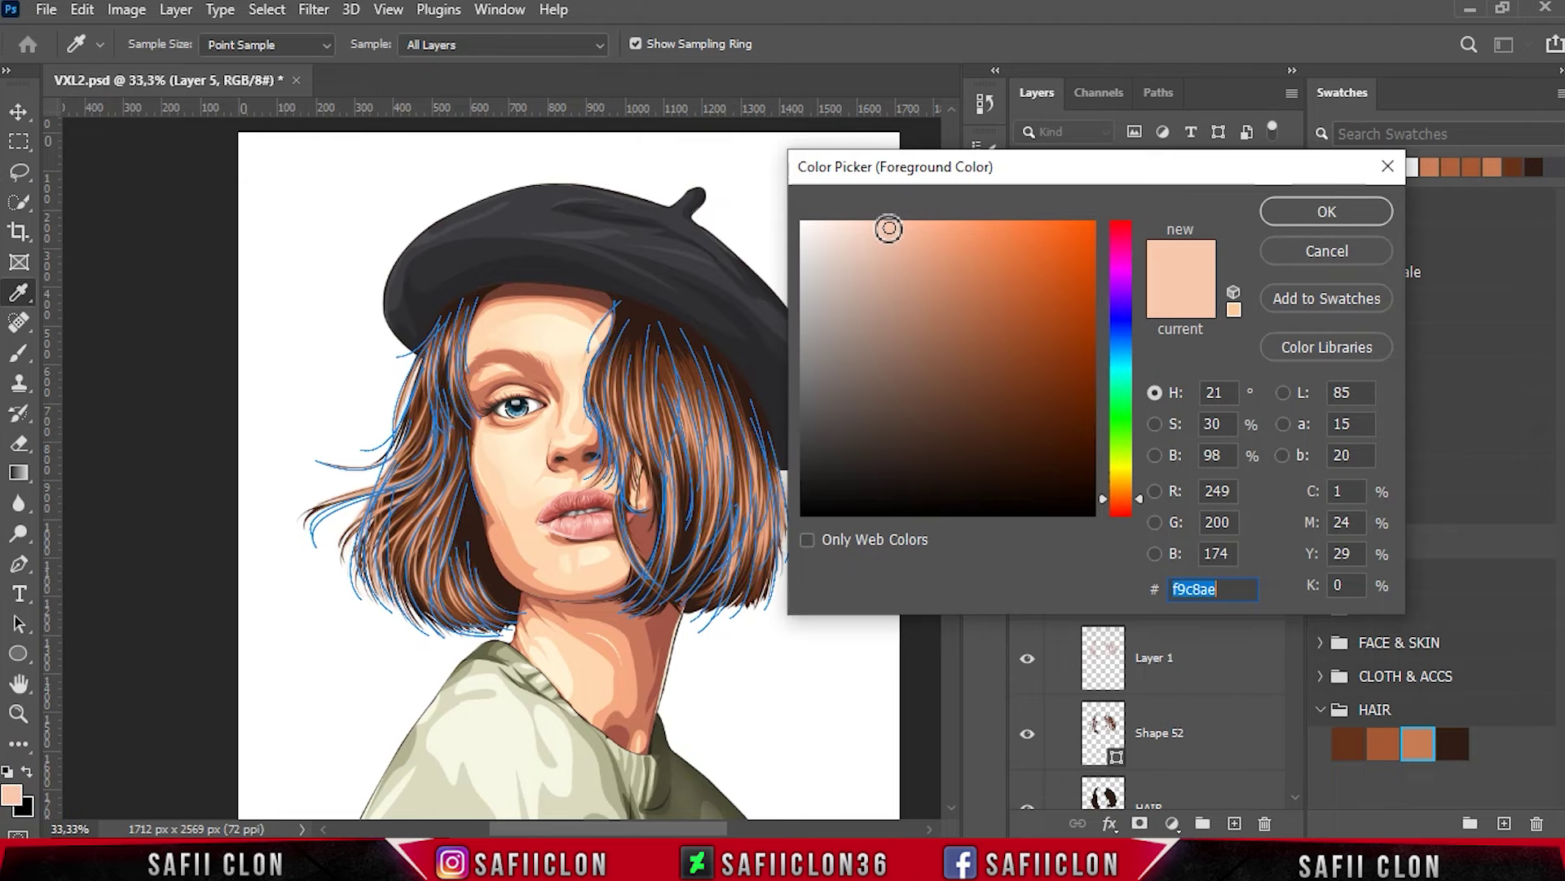
left_click(884, 228)
left_click(1303, 219)
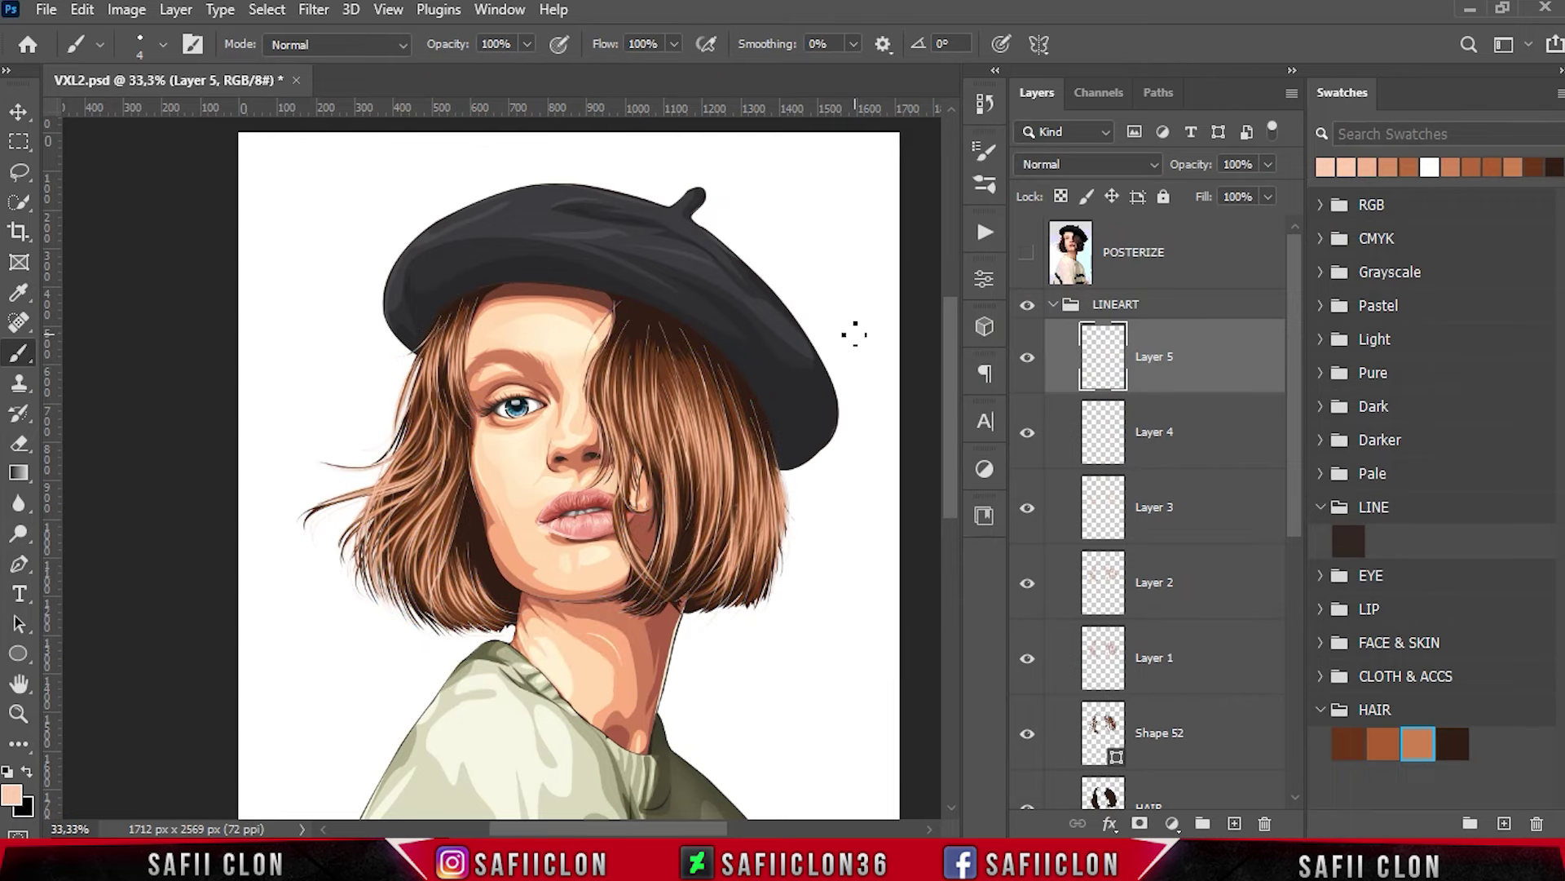
left_click(1028, 359)
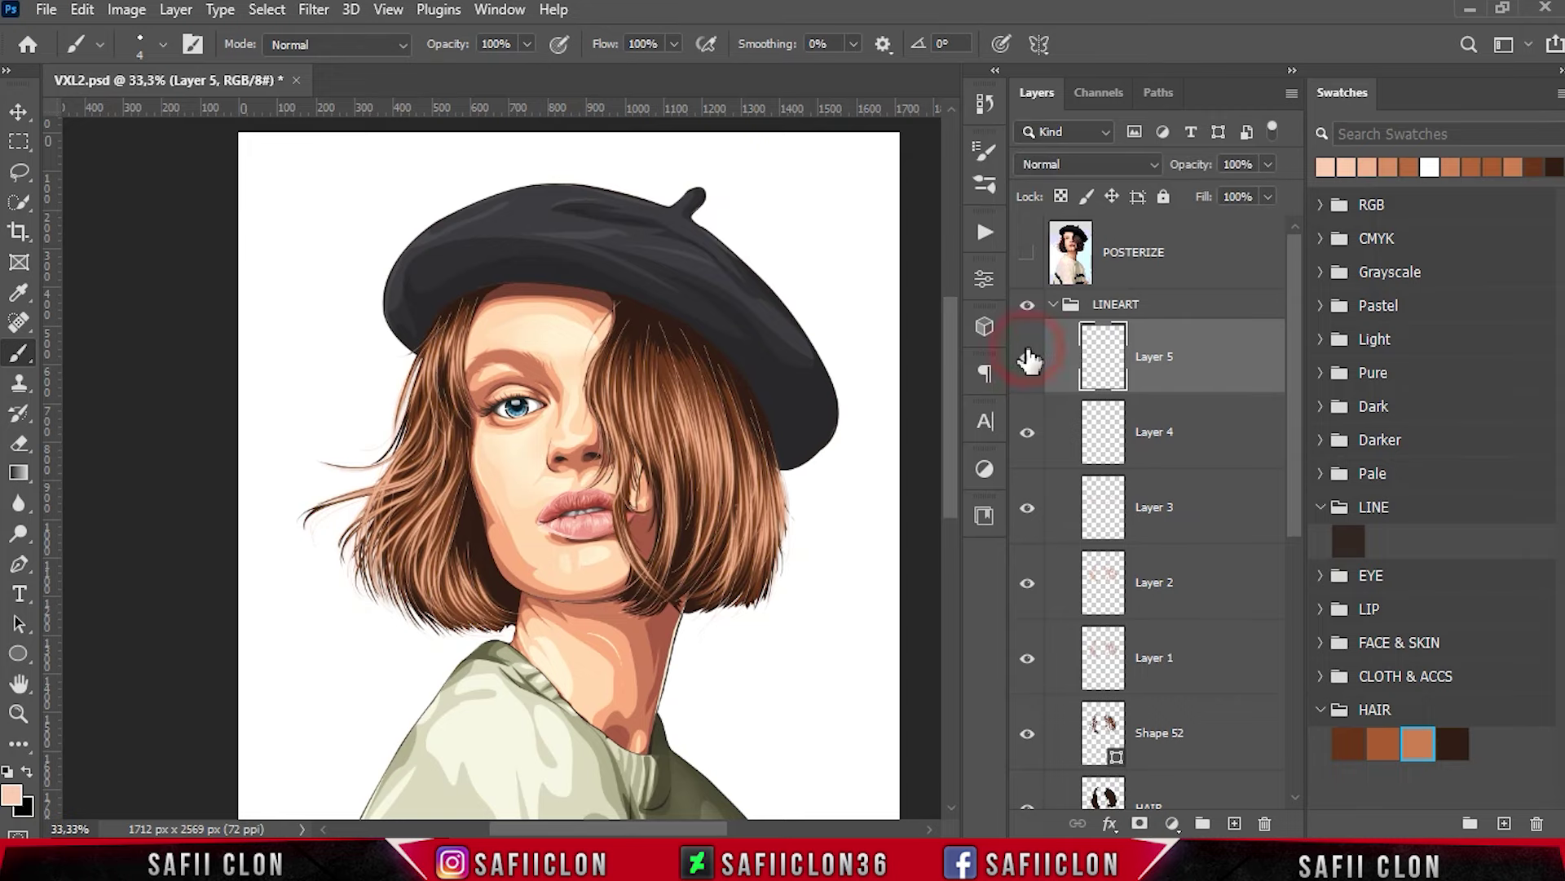
left_click(1029, 358)
left_click(1029, 358)
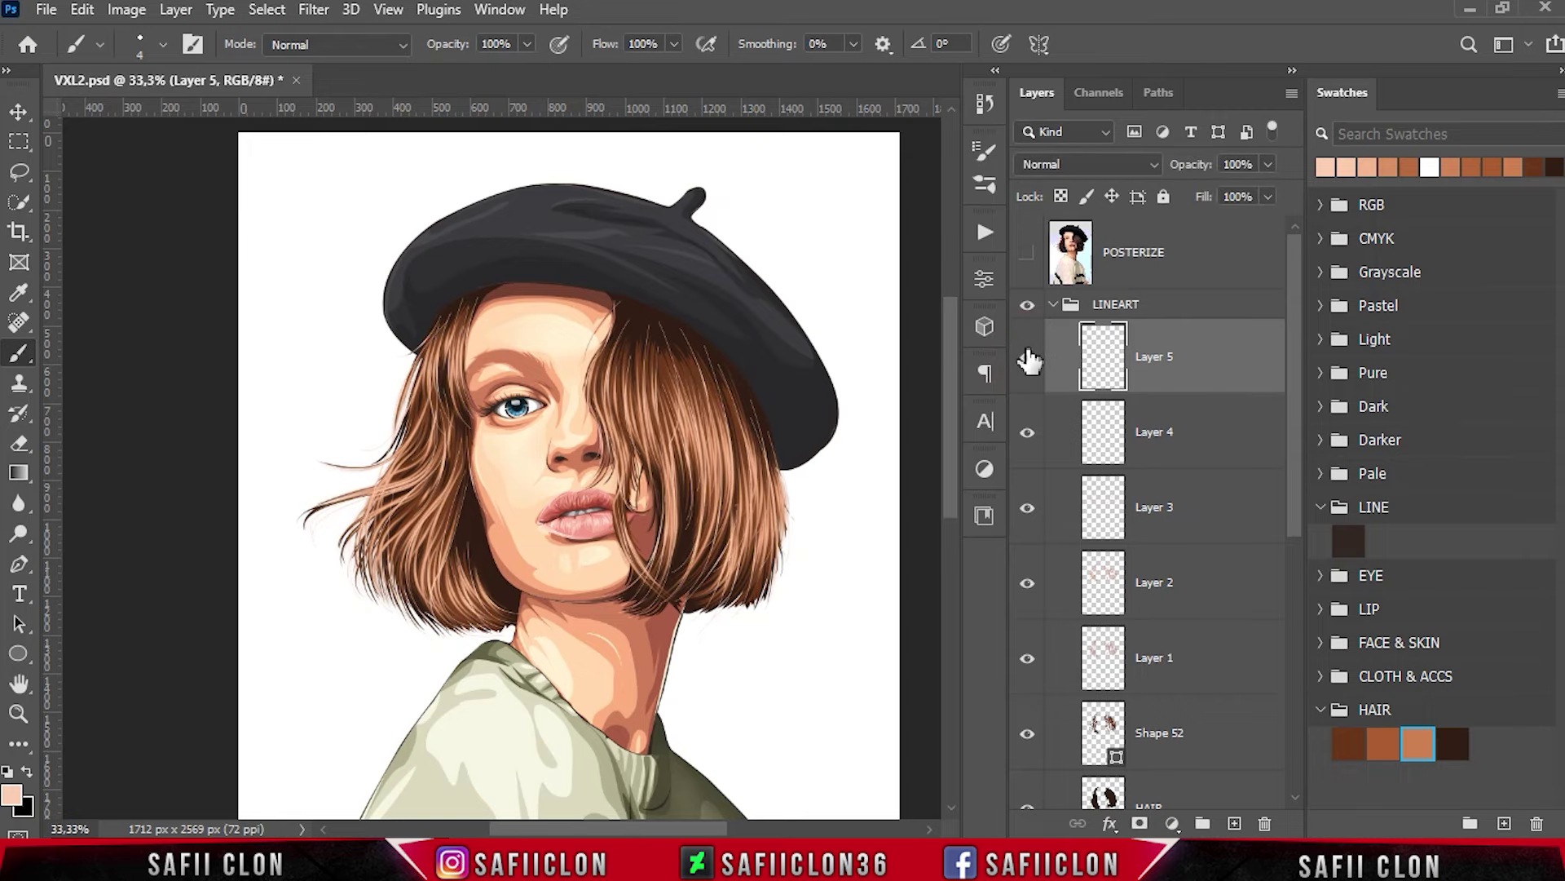
Zoom in on the face and make Layer 4 the working layer.
key("ctrl+plus")
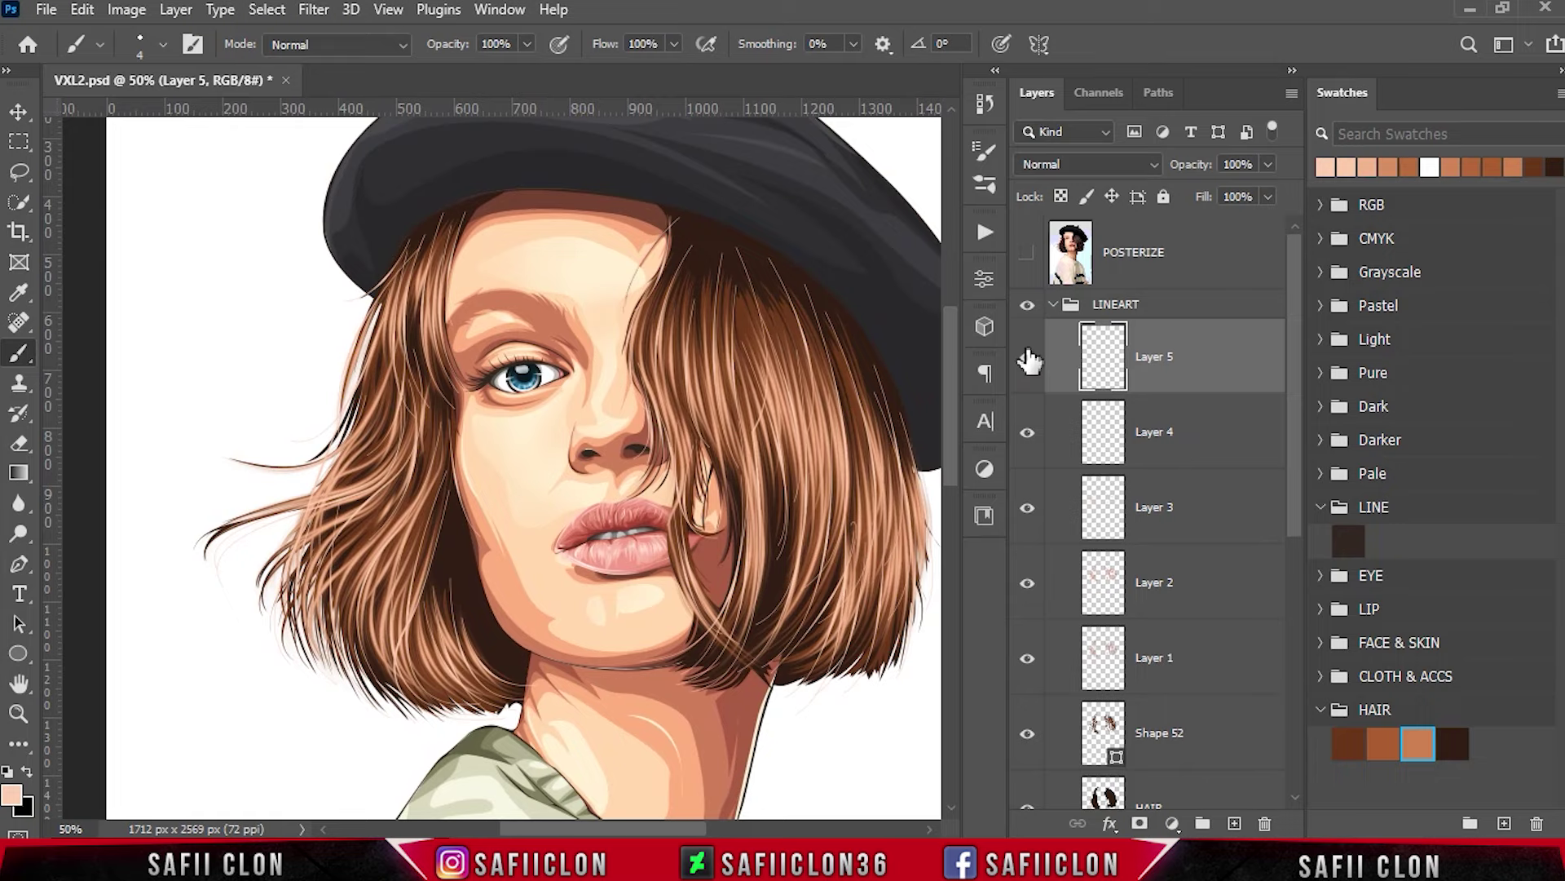
scroll(755, 652, "right", 2)
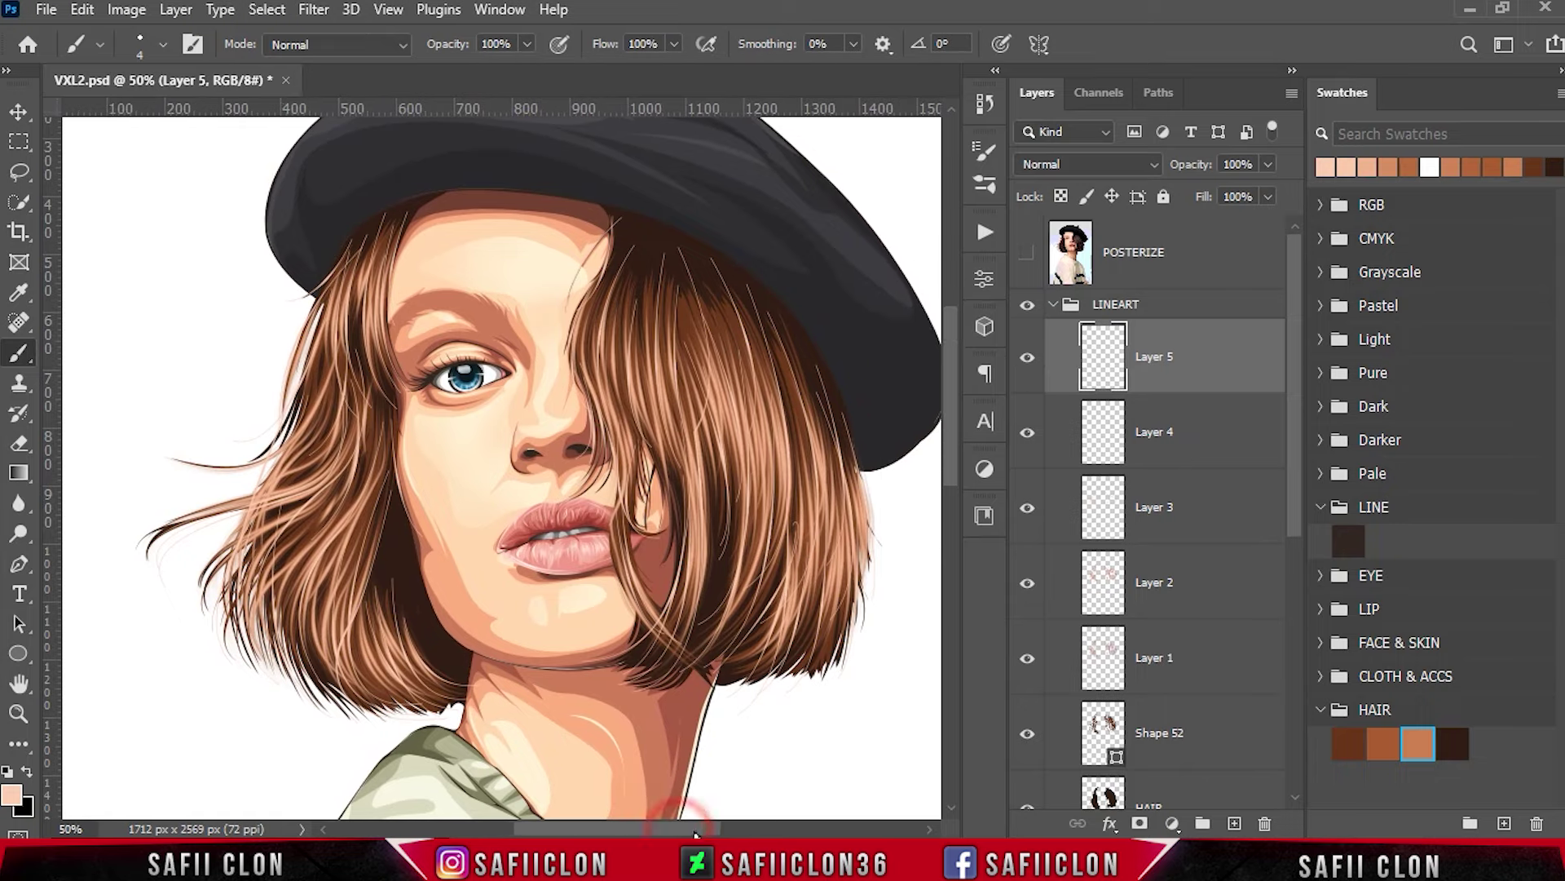
left_click(1075, 458)
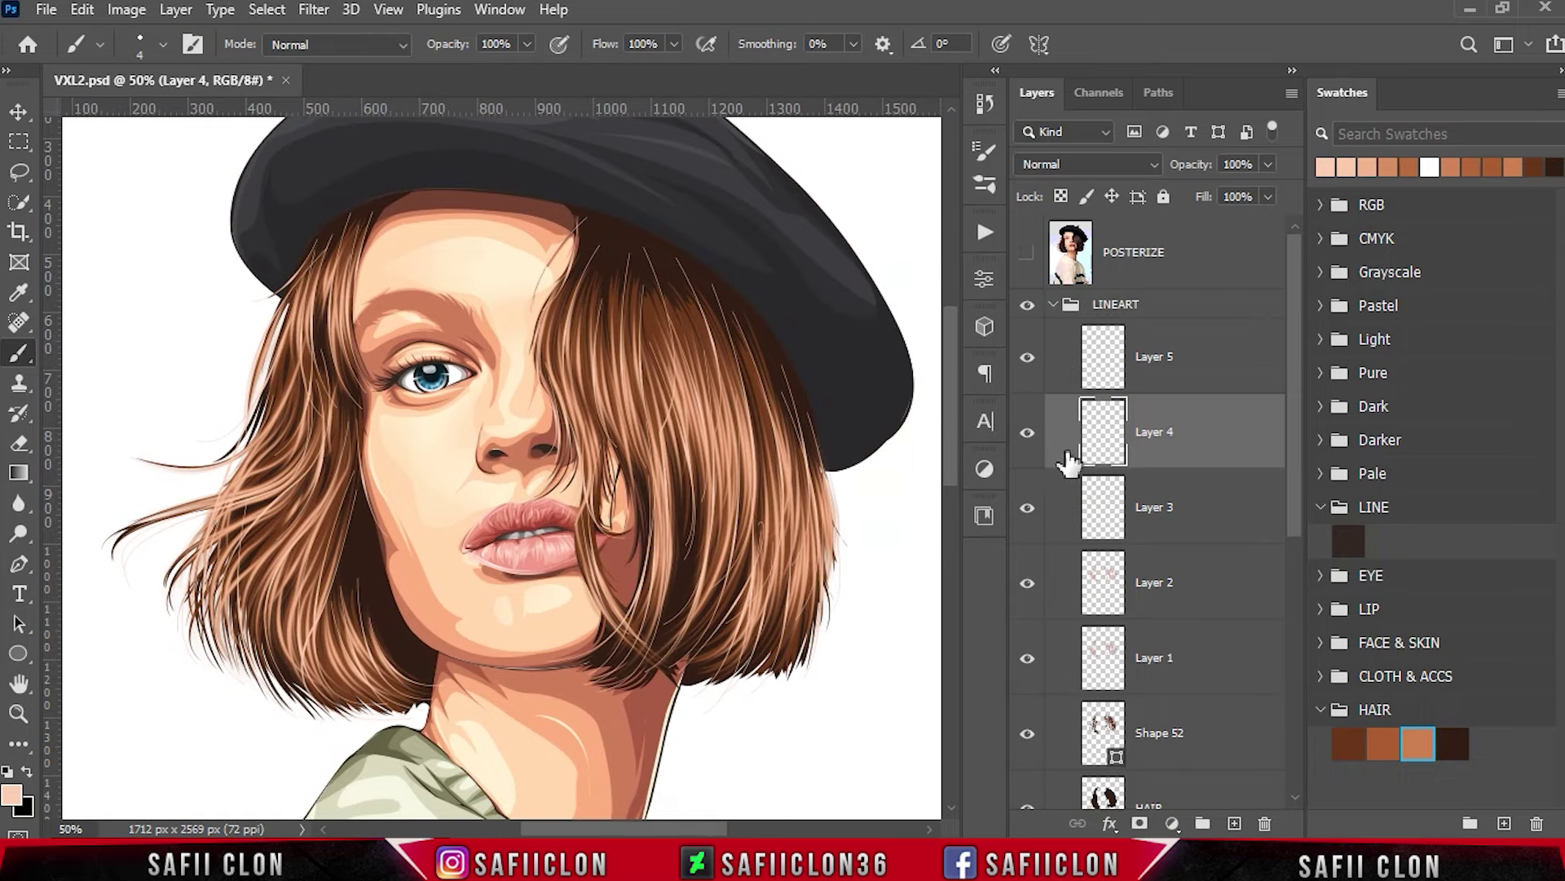
Add a layer mask to Layer 4 and pick the Soft Round brush.
left_click(1027, 432)
left_click(1140, 824)
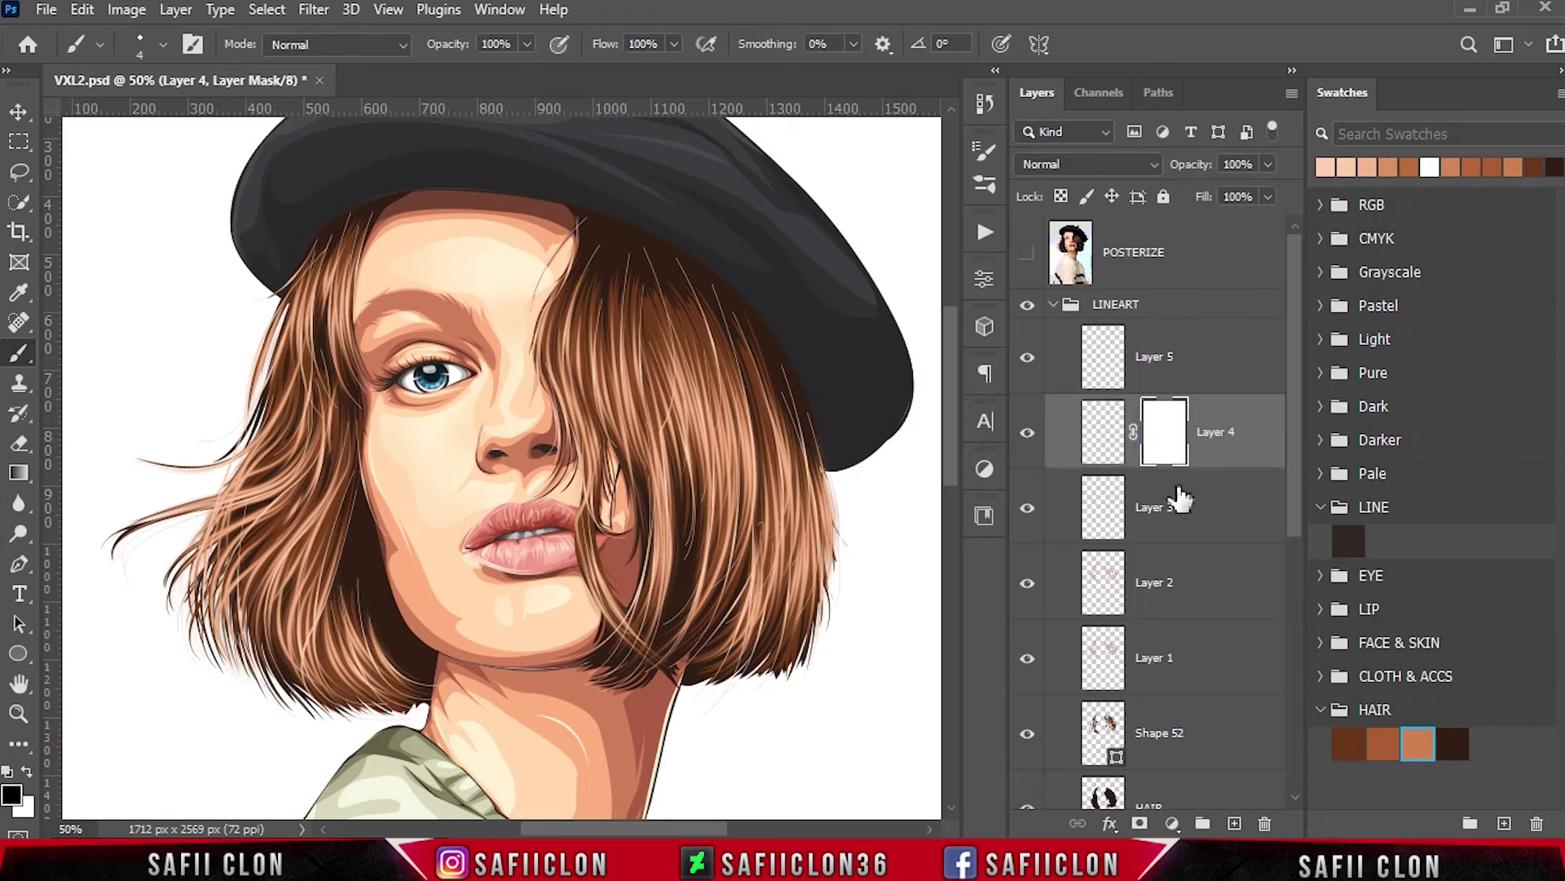
right_click(20, 352)
left_click(74, 350)
left_click(163, 45)
left_click_drag(383, 481, 390, 322)
left_click(244, 359)
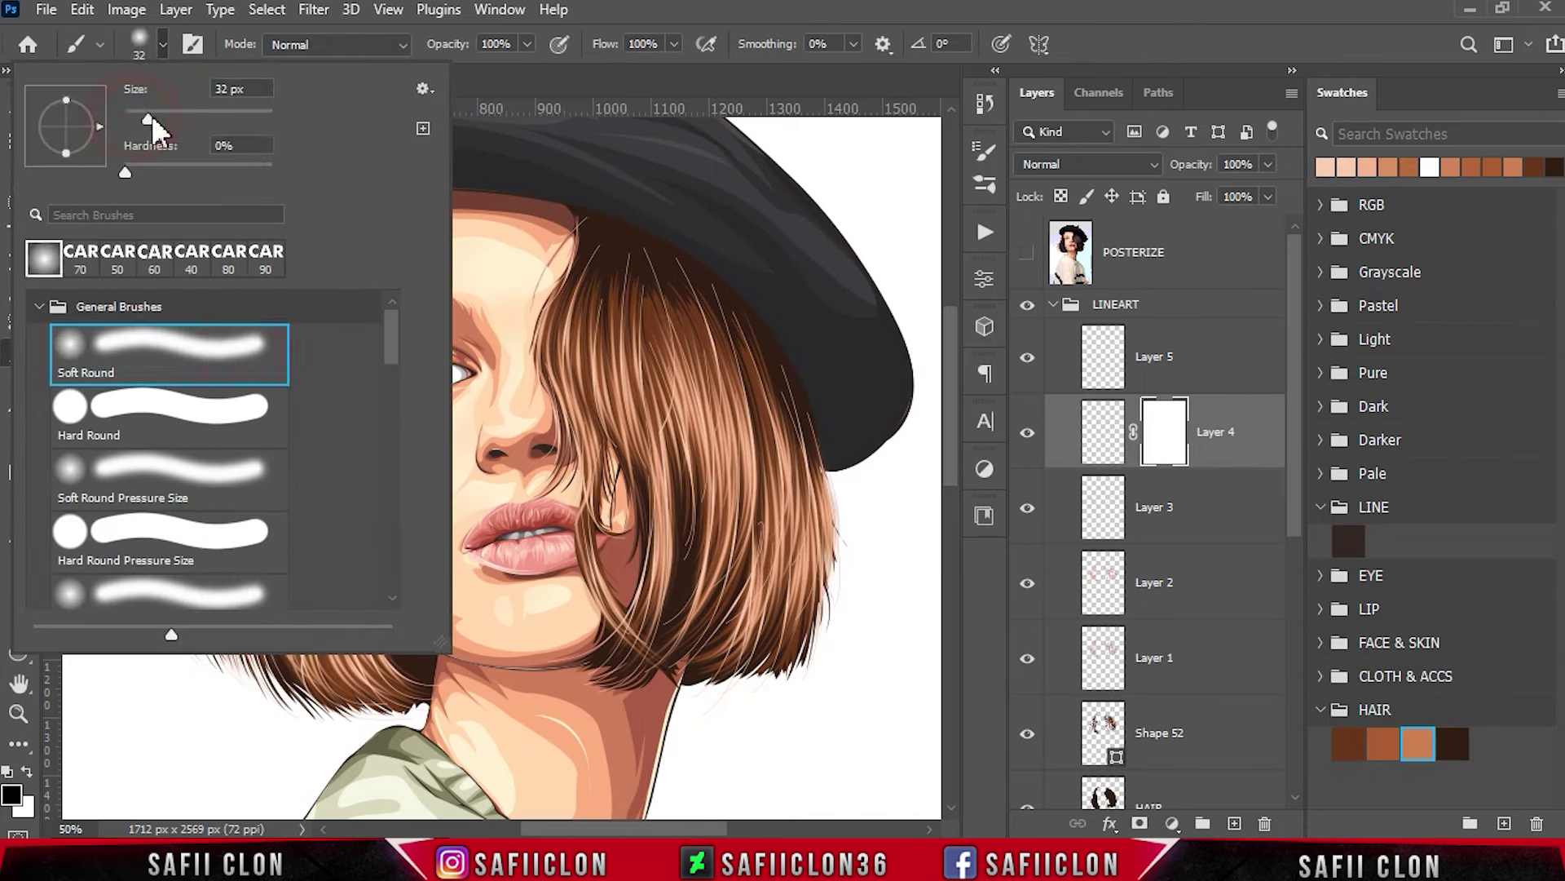
left_click(163, 45)
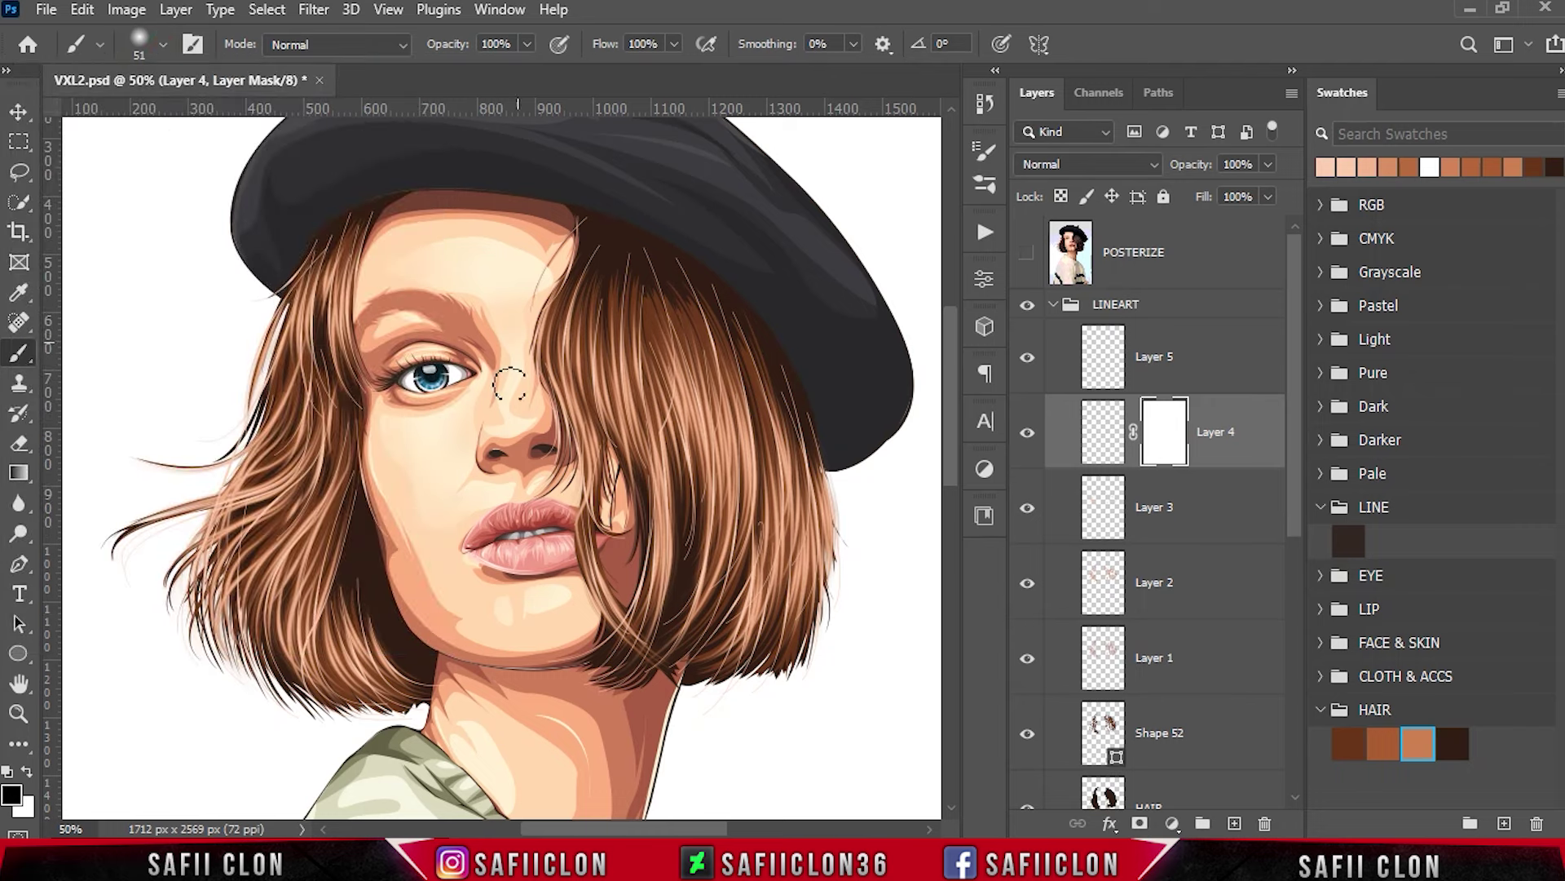
At 11% brush opacity, mask out Layer 4's strands under the hat and on the right.
left_click(527, 44)
left_click_drag(500, 69, 439, 69)
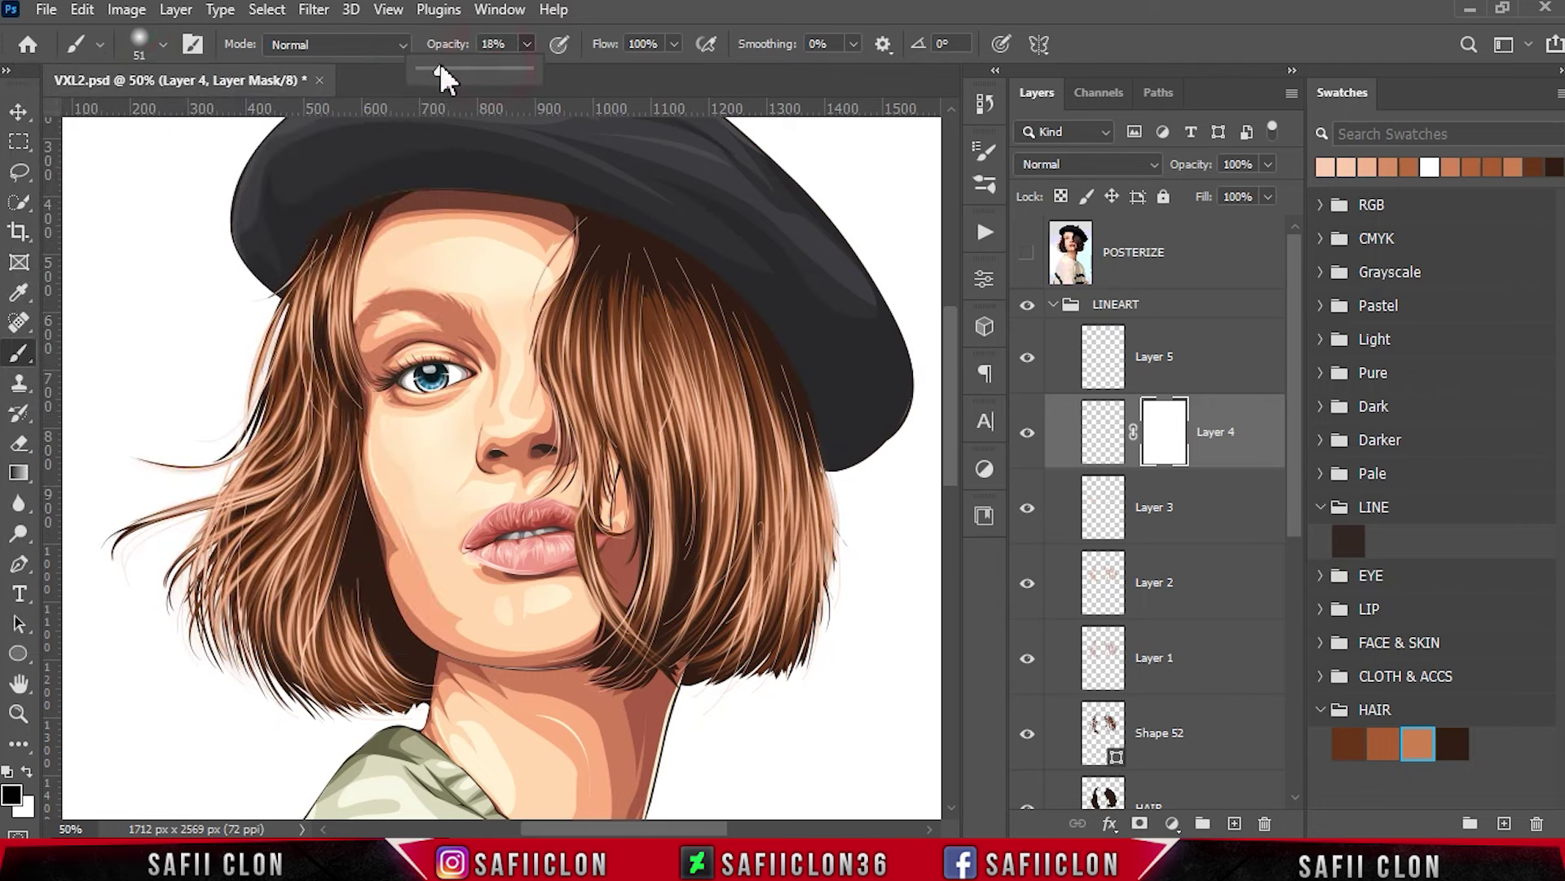
left_click(527, 44)
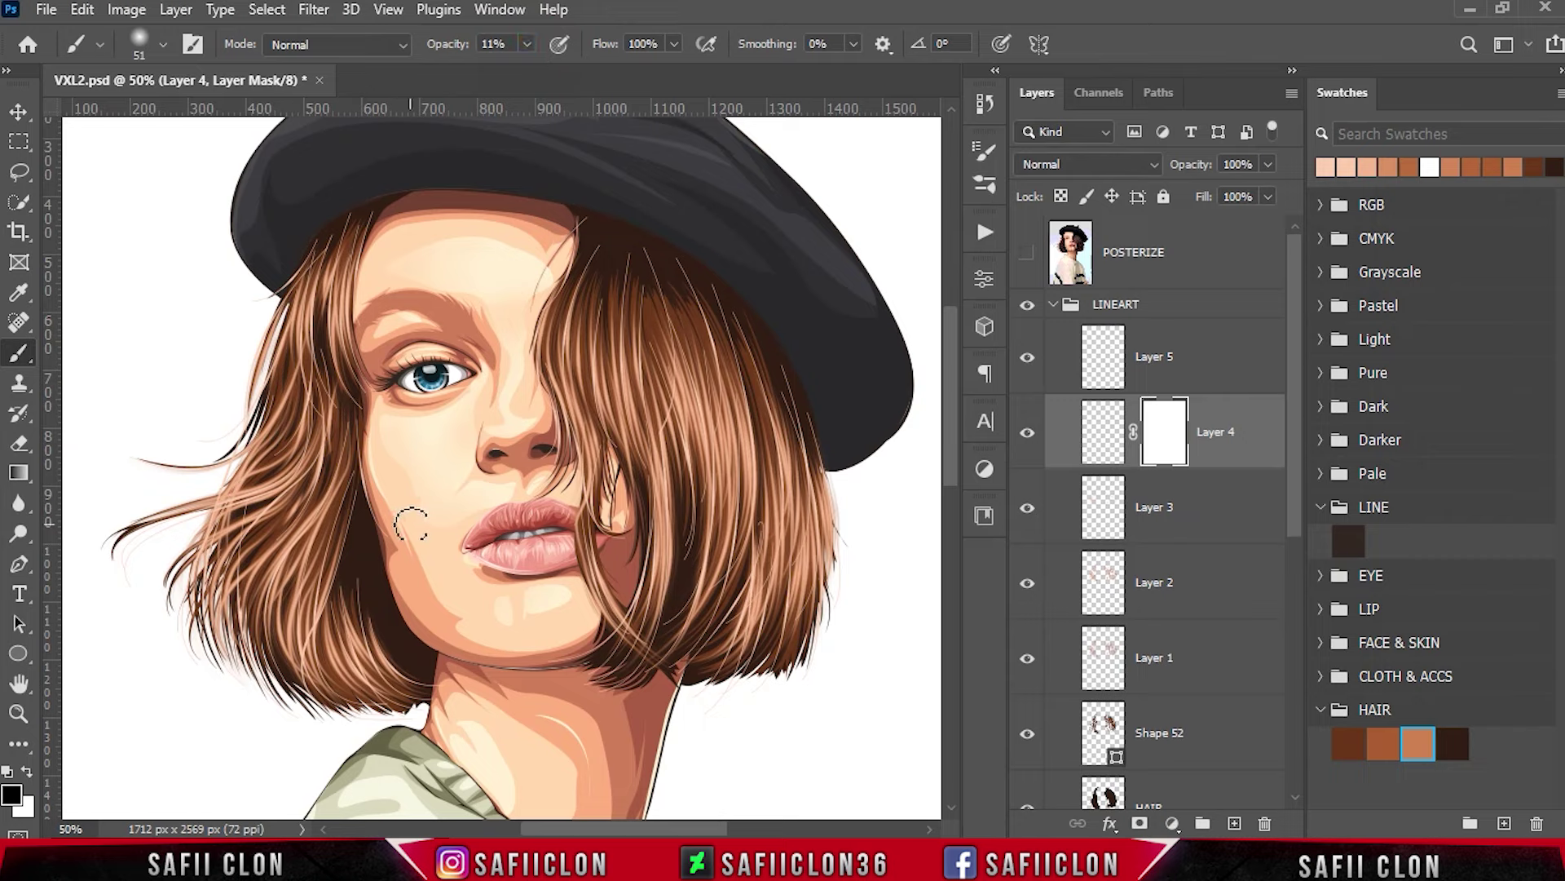
mouse_move(606, 262)
left_mouse_down()
mouse_move(715, 270)
mouse_move(751, 255)
mouse_move(822, 413)
mouse_move(762, 325)
mouse_move(585, 214)
mouse_move(825, 394)
left_mouse_up()
mouse_move(350, 234)
left_mouse_down()
mouse_move(354, 199)
mouse_move(325, 192)
mouse_move(392, 209)
mouse_move(350, 449)
mouse_move(367, 454)
mouse_move(252, 489)
mouse_move(321, 349)
mouse_move(334, 408)
left_mouse_up()
key("bracketleft")
key("bracketleft")
key("bracketleft")
key("bracketleft")
key("bracketleft")
key("bracketleft")
left_click_drag(752, 514, 762, 522)
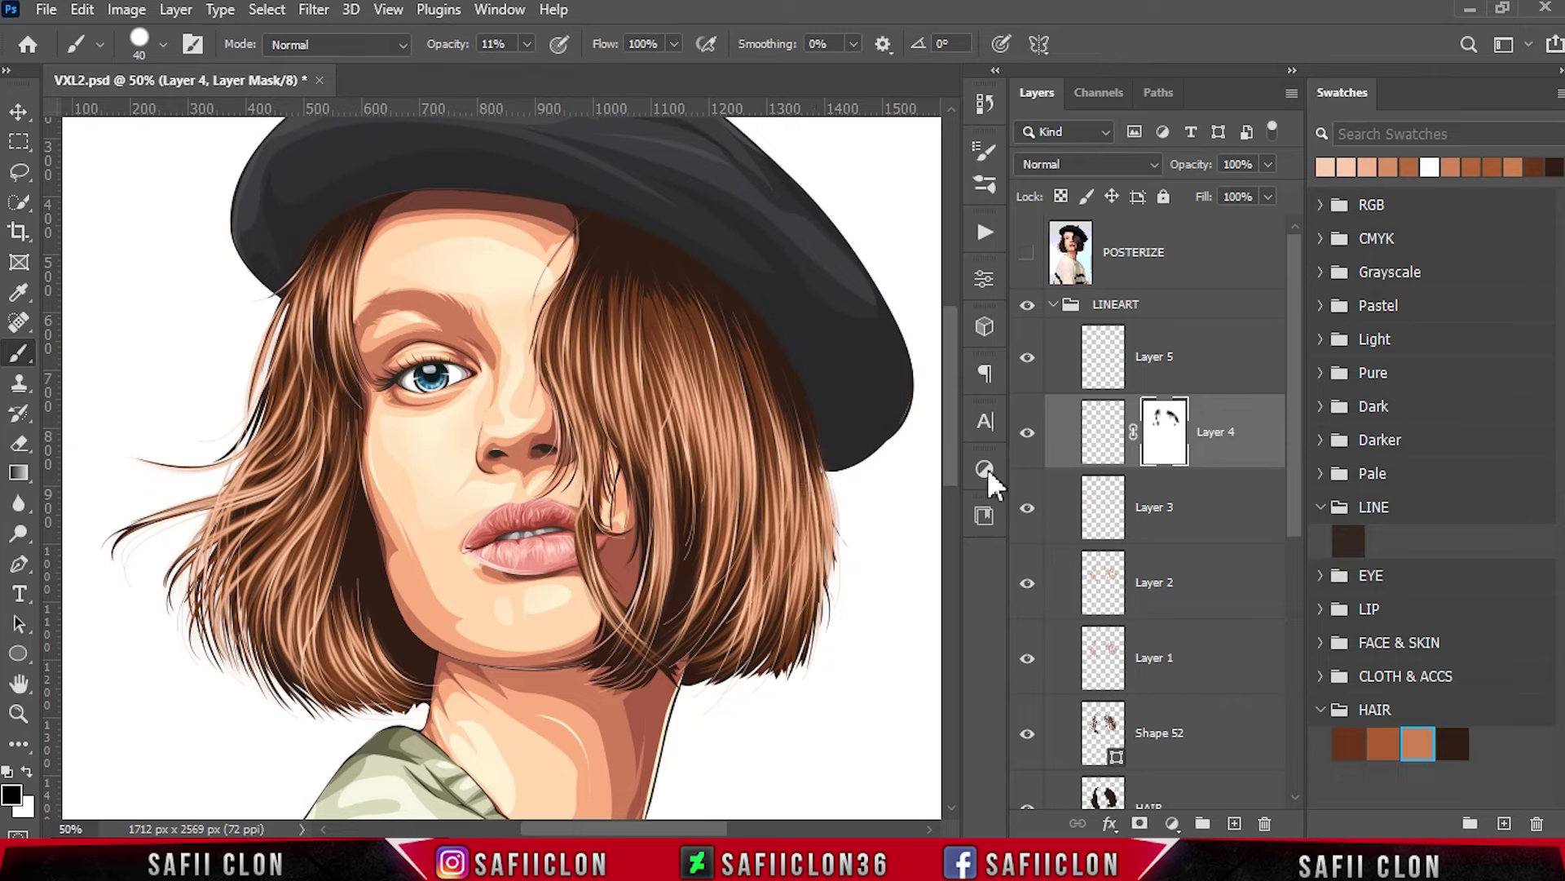
Toggle Layer 4 to compare the masked strands, then target Layer 5.
left_click(1027, 432)
left_click(1027, 433)
left_click(1208, 379)
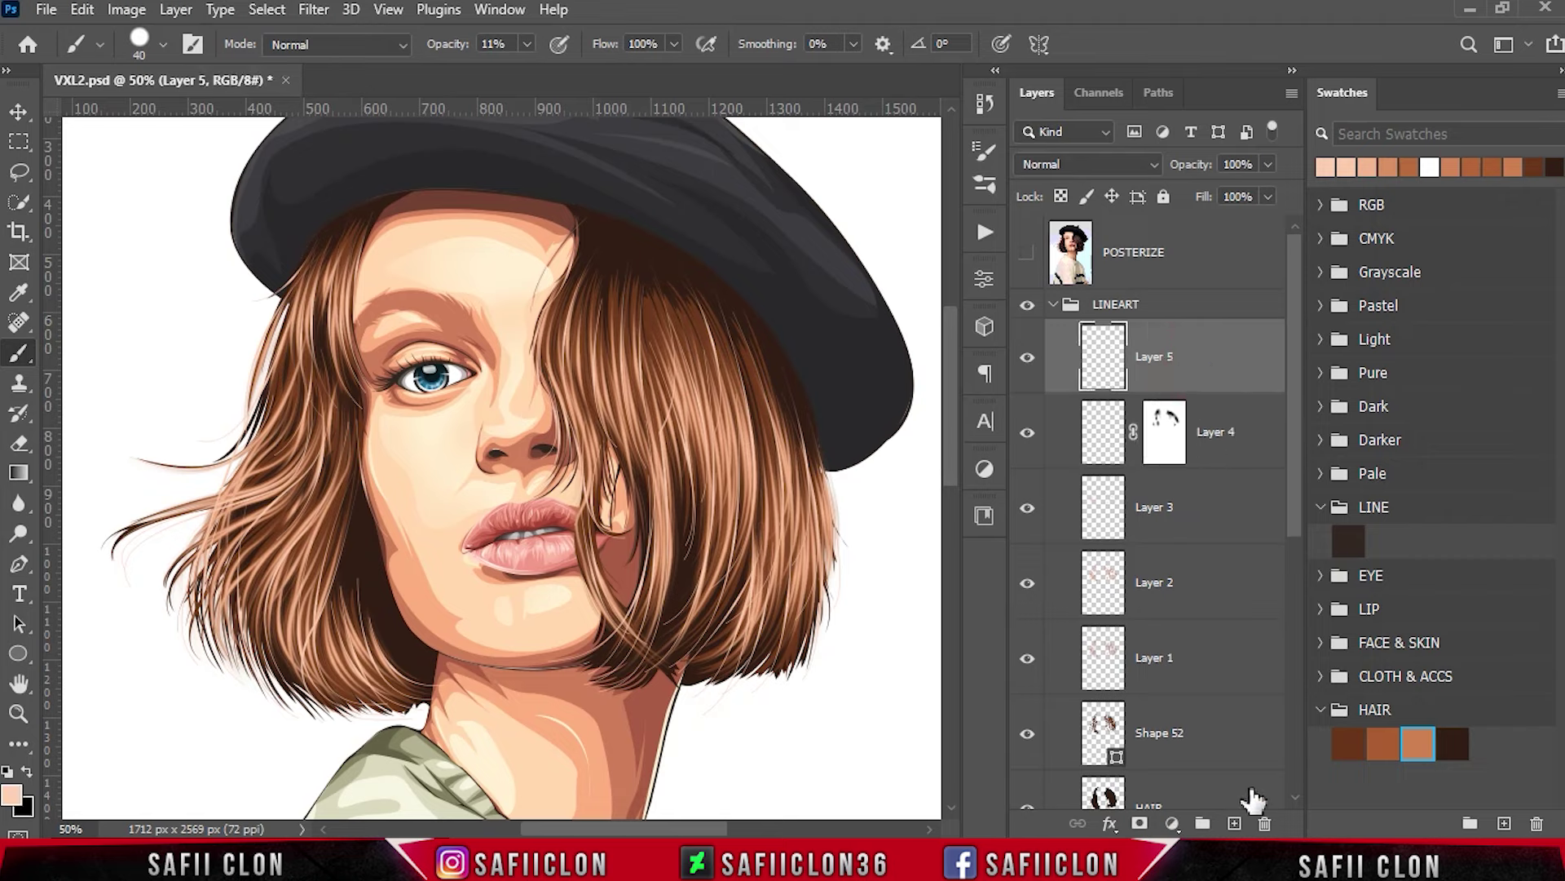
Add a new empty layer and choose the Soft Round brush at 10% opacity.
left_click(1236, 821)
right_click(20, 352)
left_click(98, 350)
left_click(159, 44)
left_click(189, 346)
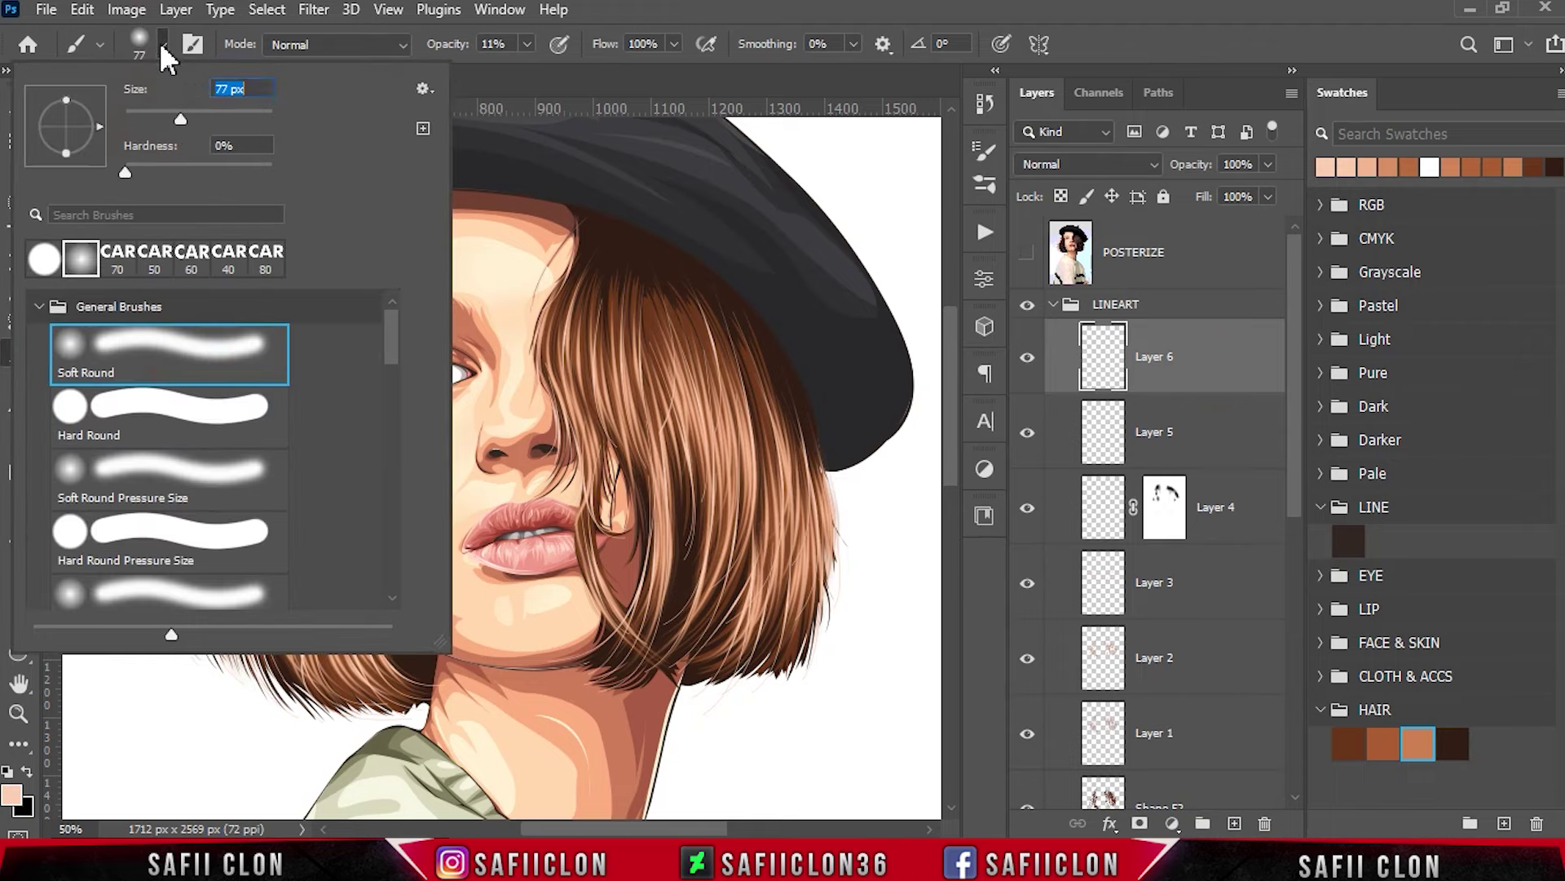
left_click(160, 45)
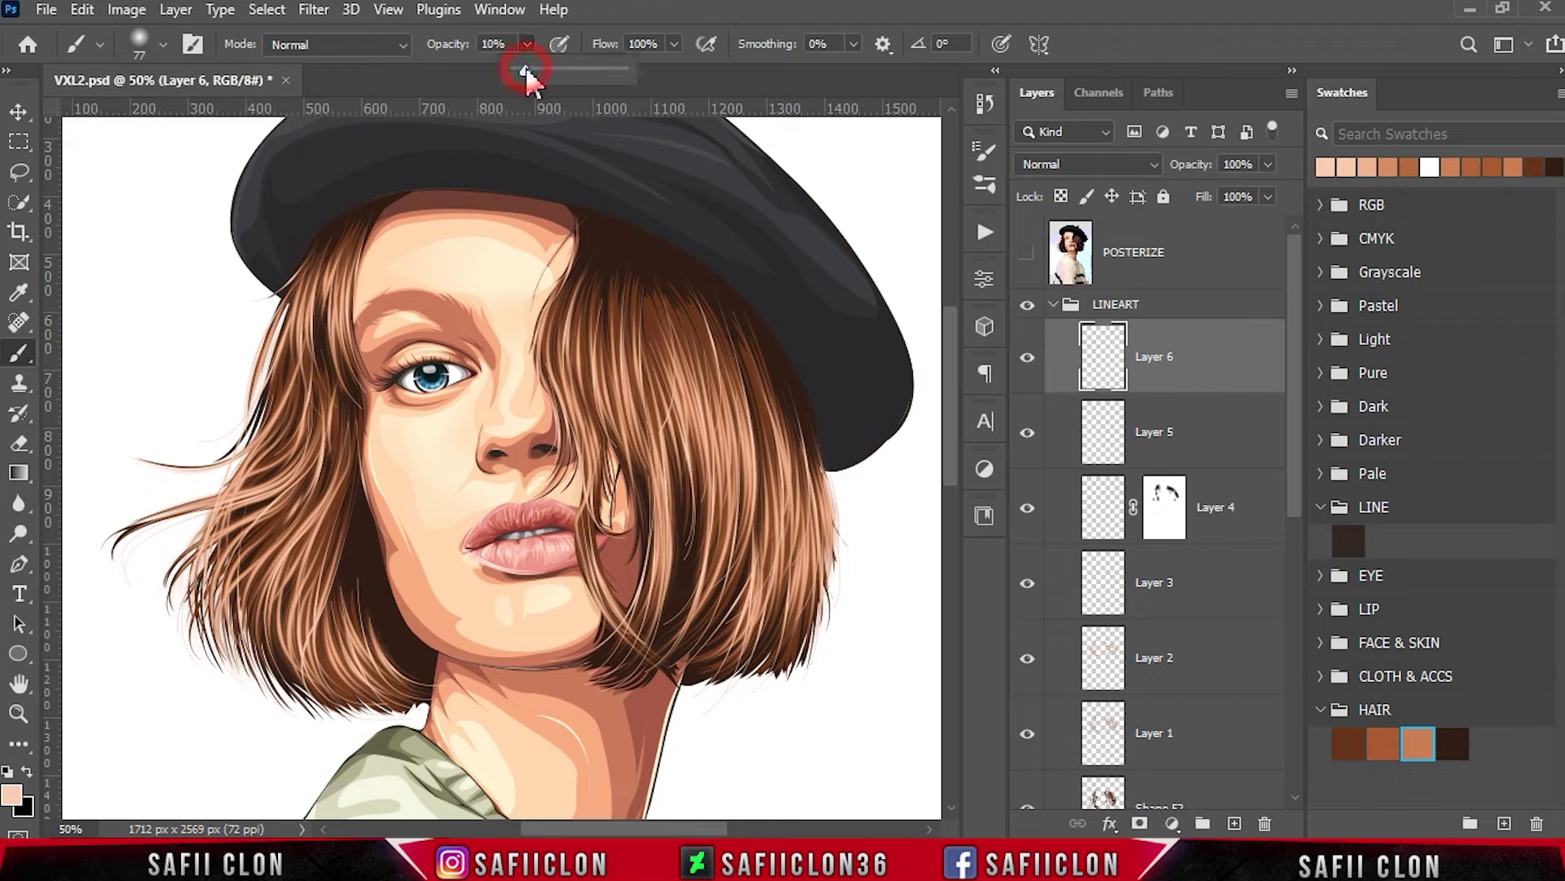
left_click_drag(525, 65, 528, 37)
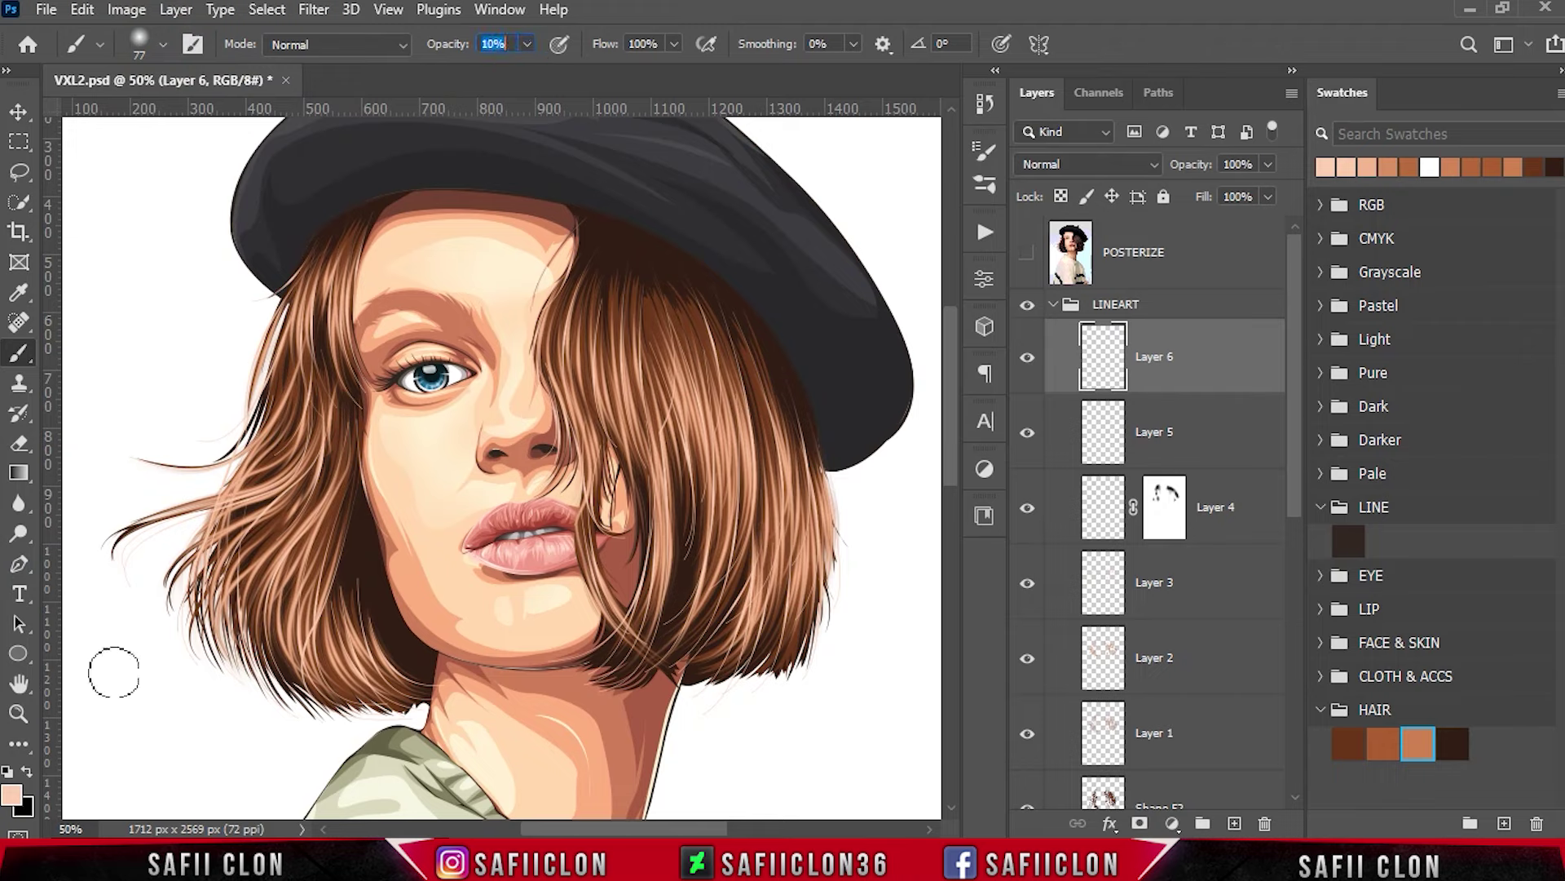
Set the foreground to dark brown #20120d and paint soft shadow along the hairline under the hat.
left_click(12, 795)
left_click(1456, 736)
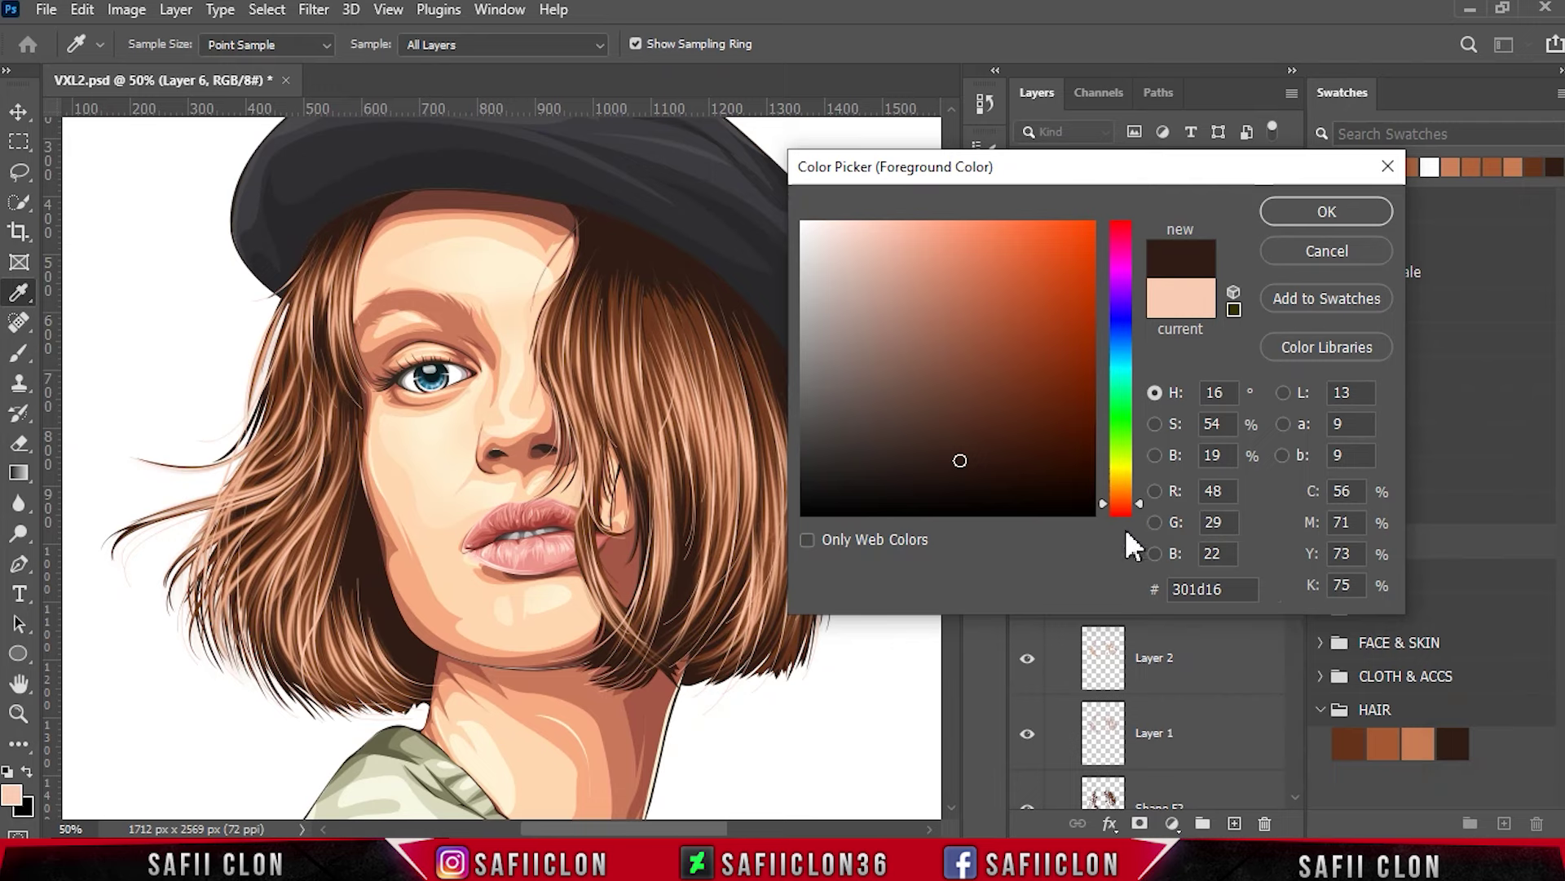
left_click(966, 466)
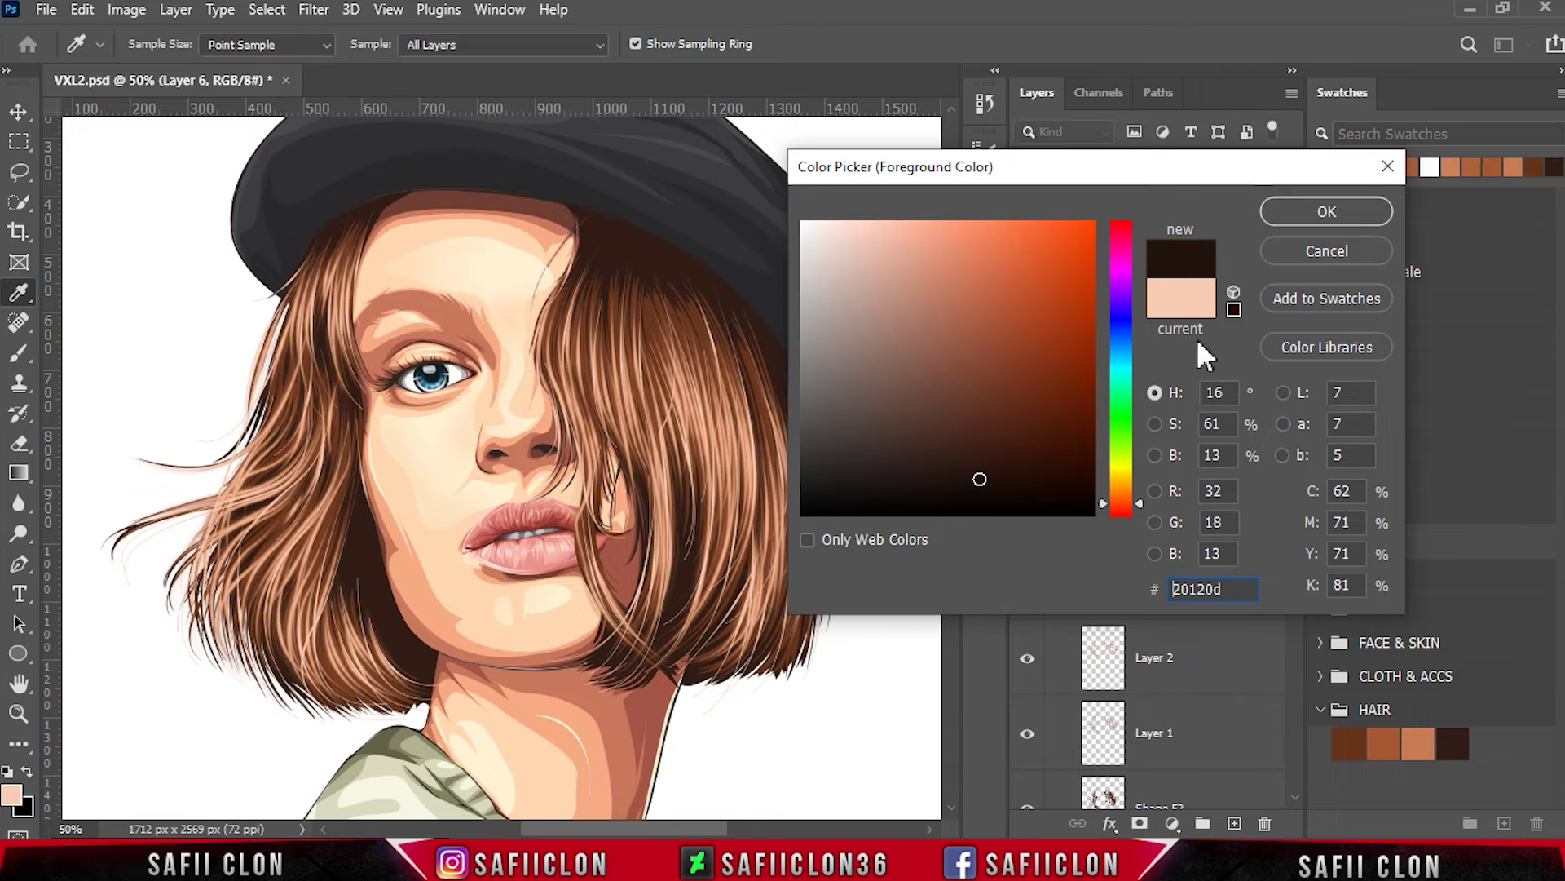
left_click(1329, 211)
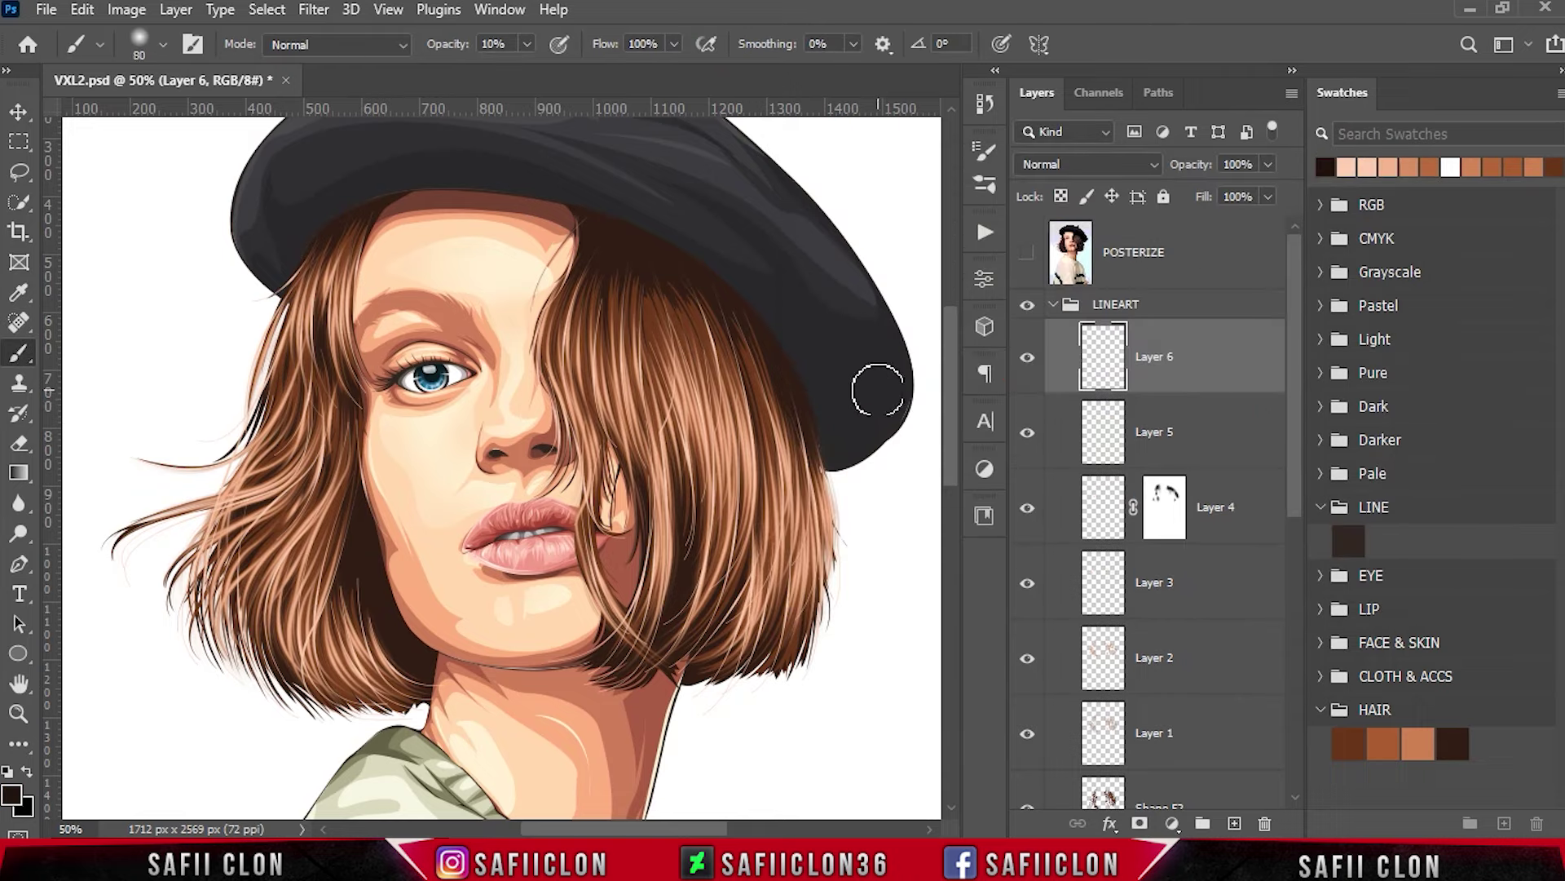
key("bracketright")
key("bracketright")
key("bracketright")
left_click(603, 200)
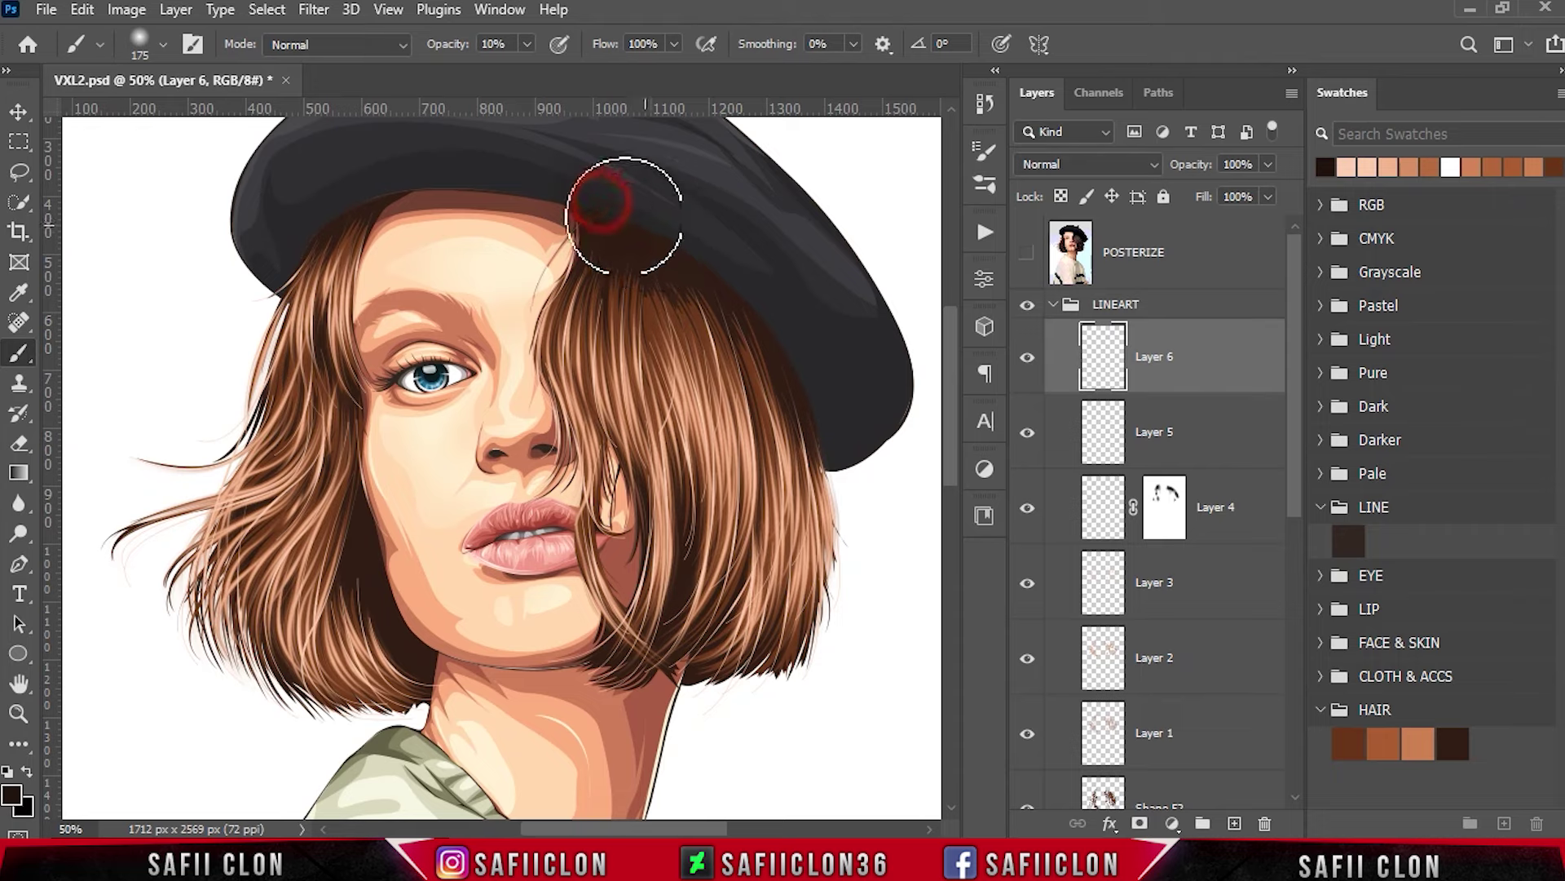
mouse_move(723, 281)
left_mouse_down()
mouse_move(599, 244)
mouse_move(762, 286)
left_mouse_up()
key("bracketleft")
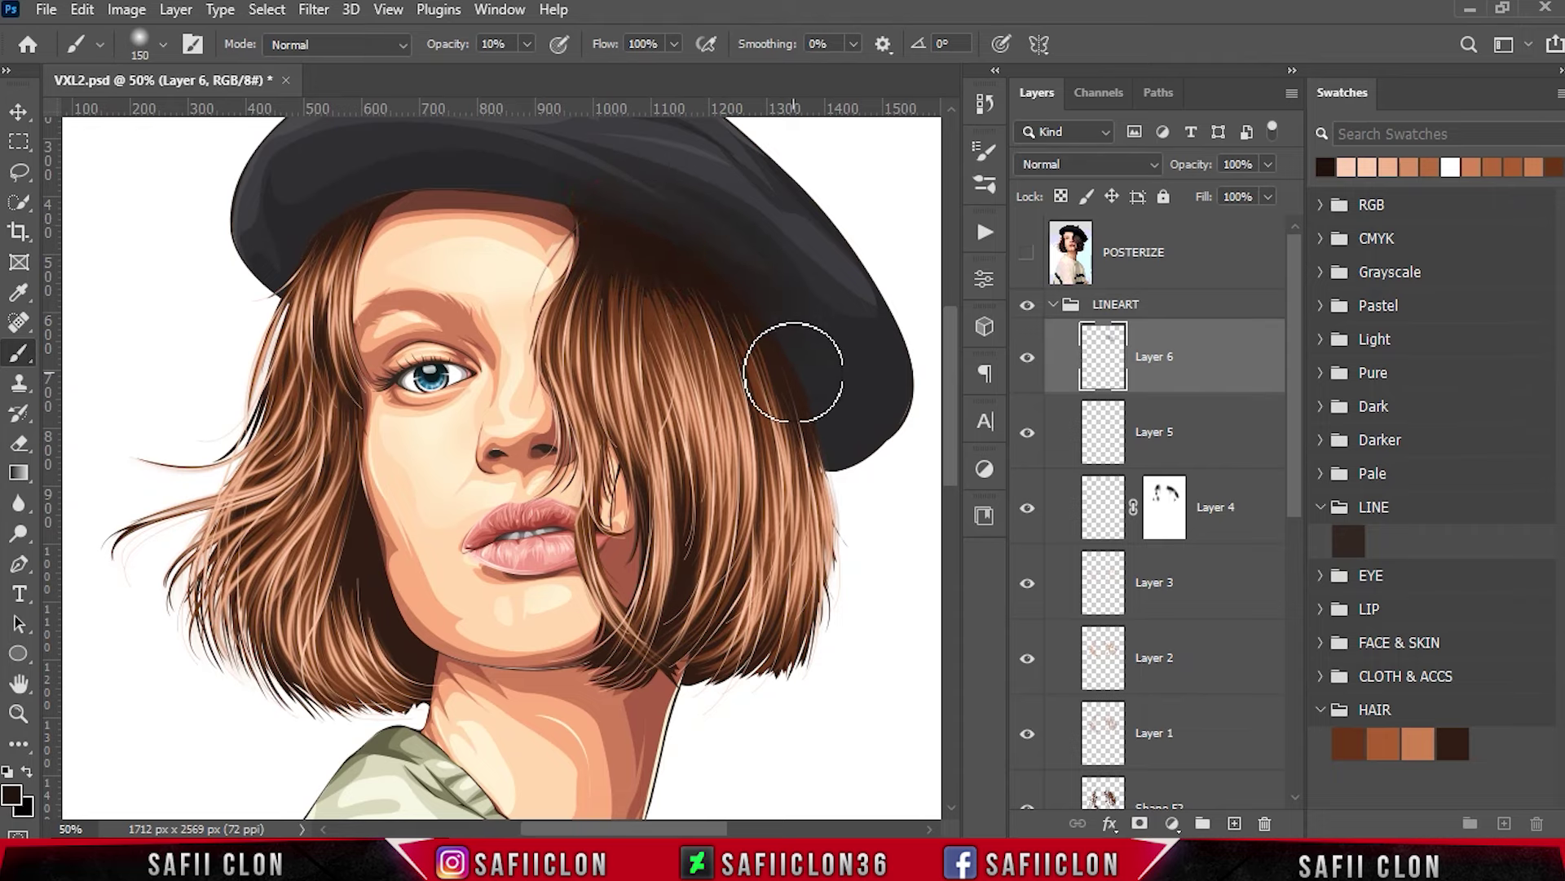
Move Layer 6 to just above HAIR and clip it to the hair as a clipping mask.
left_click_drag(1296, 304, 1299, 349)
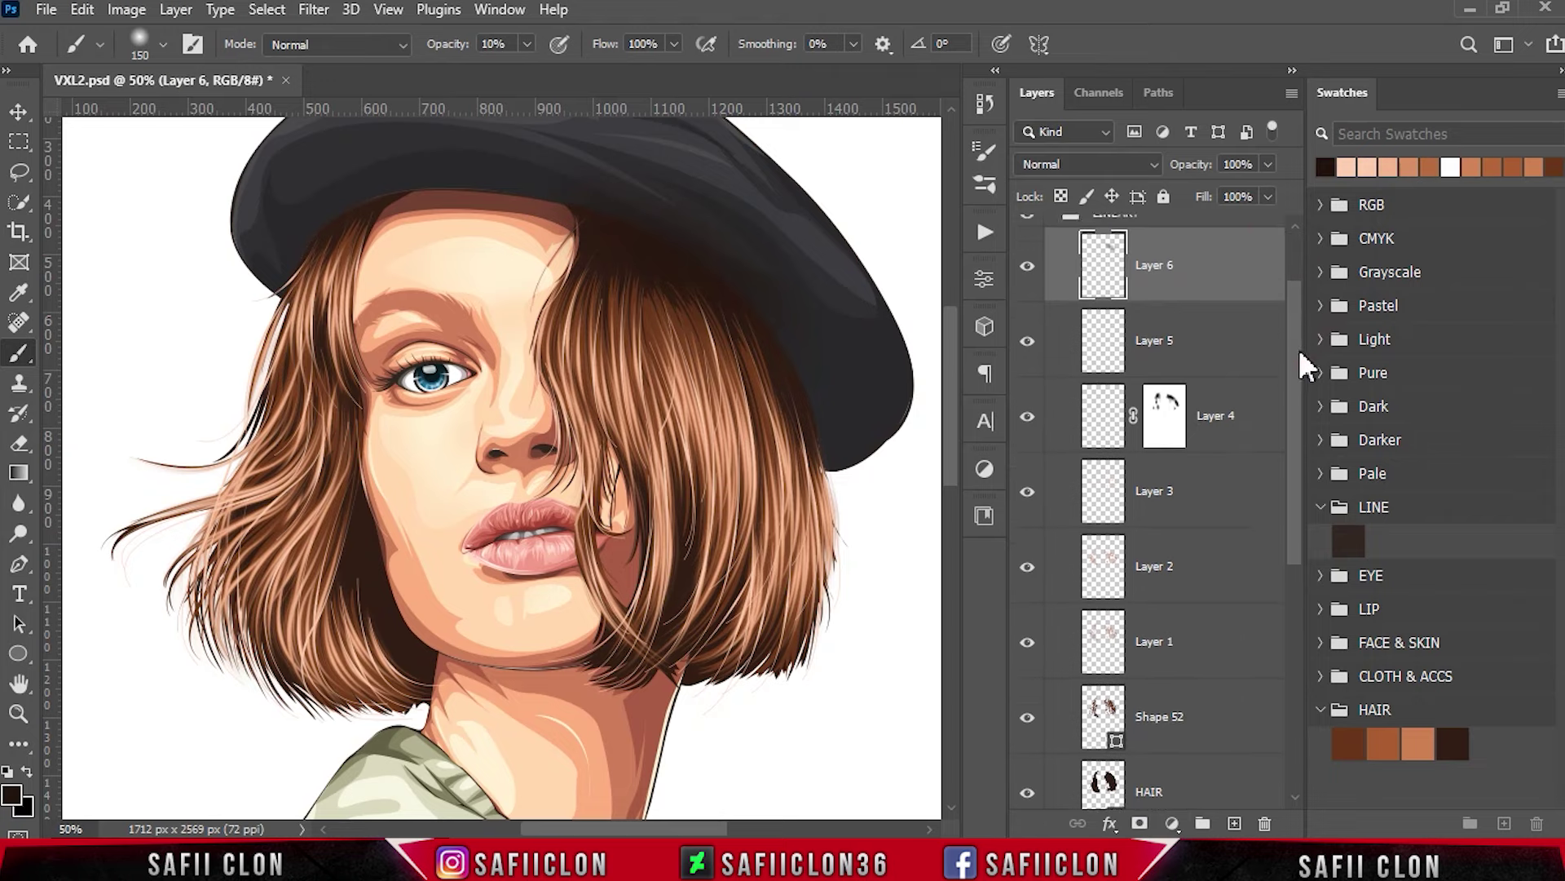
left_click_drag(1200, 265, 1189, 739)
scroll(1162, 706, "down", 1)
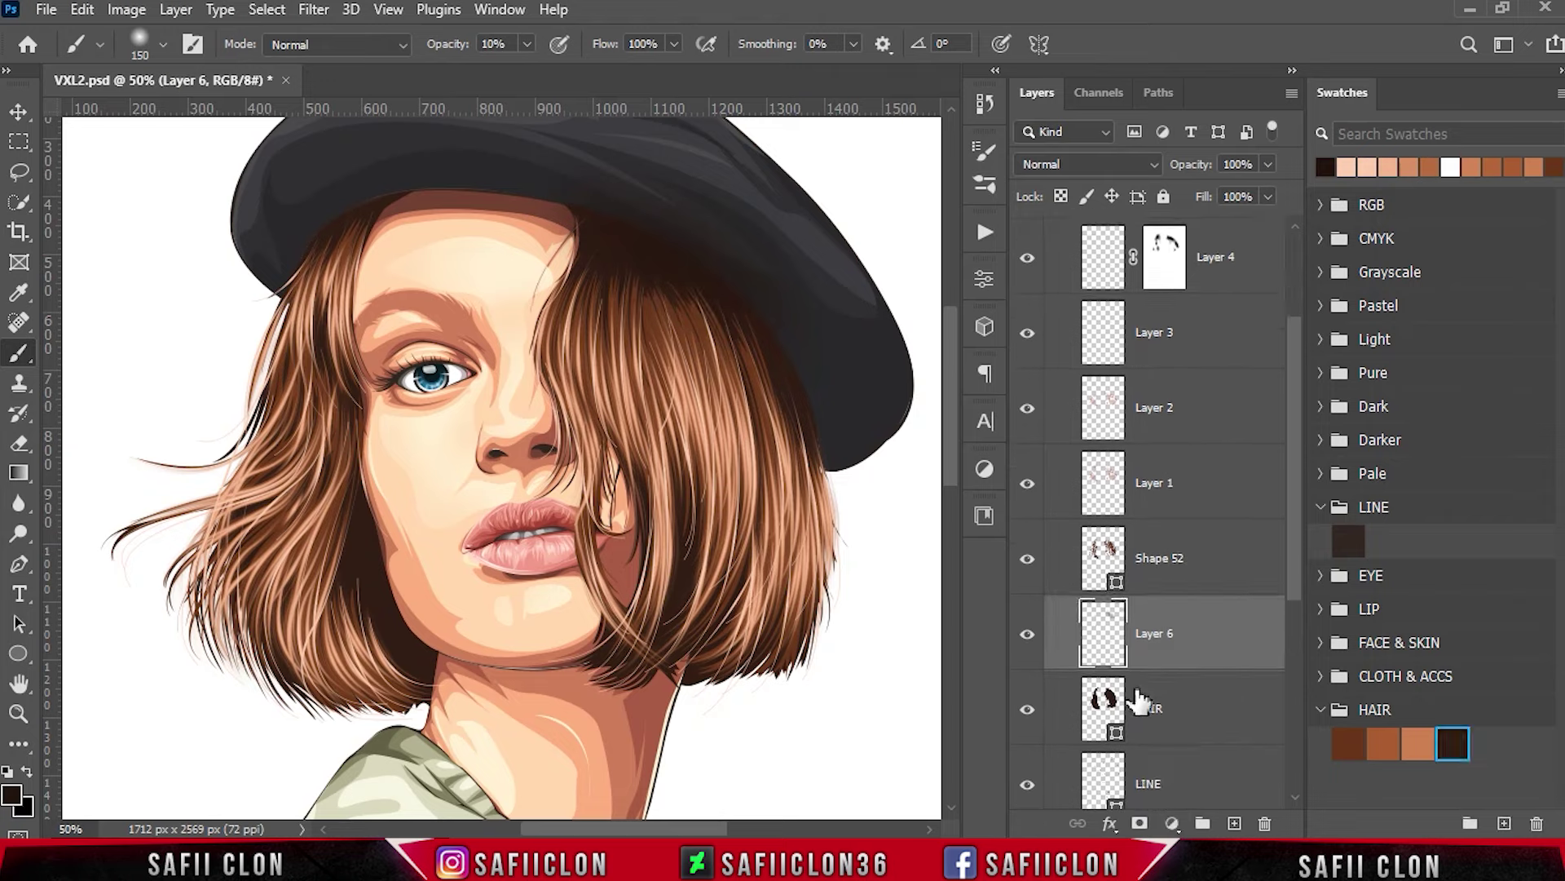
left_click(1029, 713)
left_click(1028, 709)
right_click(1211, 642)
left_click(1296, 441)
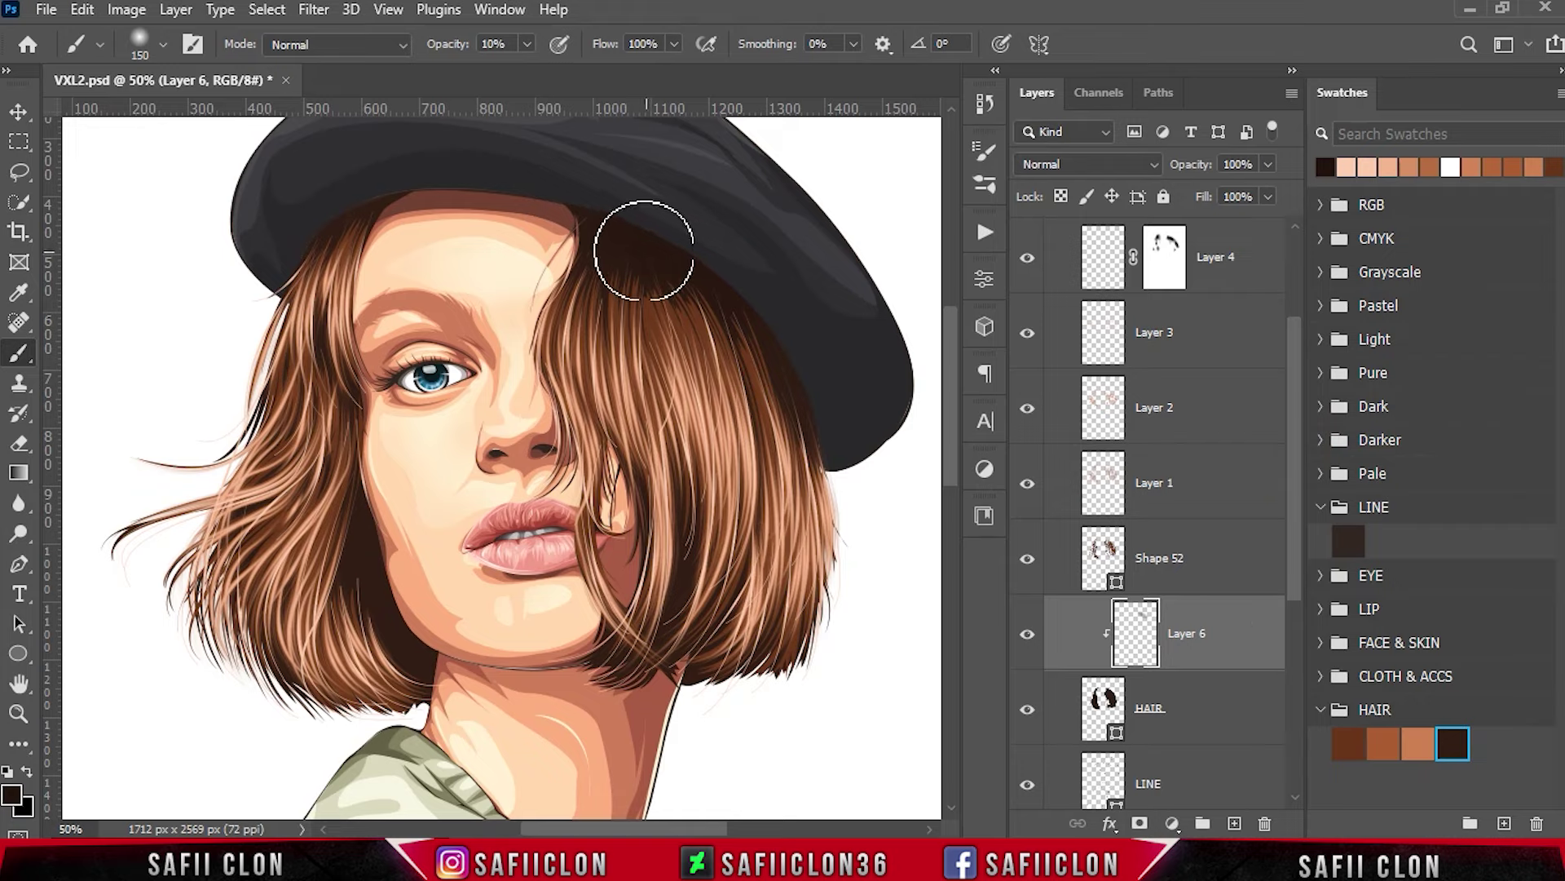
Paint more soft shadow on the left and right hair beneath the hat brim, then hide Layer 6 to compare.
left_click_drag(589, 211, 607, 245)
left_click_drag(353, 217, 363, 210)
left_click_drag(688, 569, 716, 552)
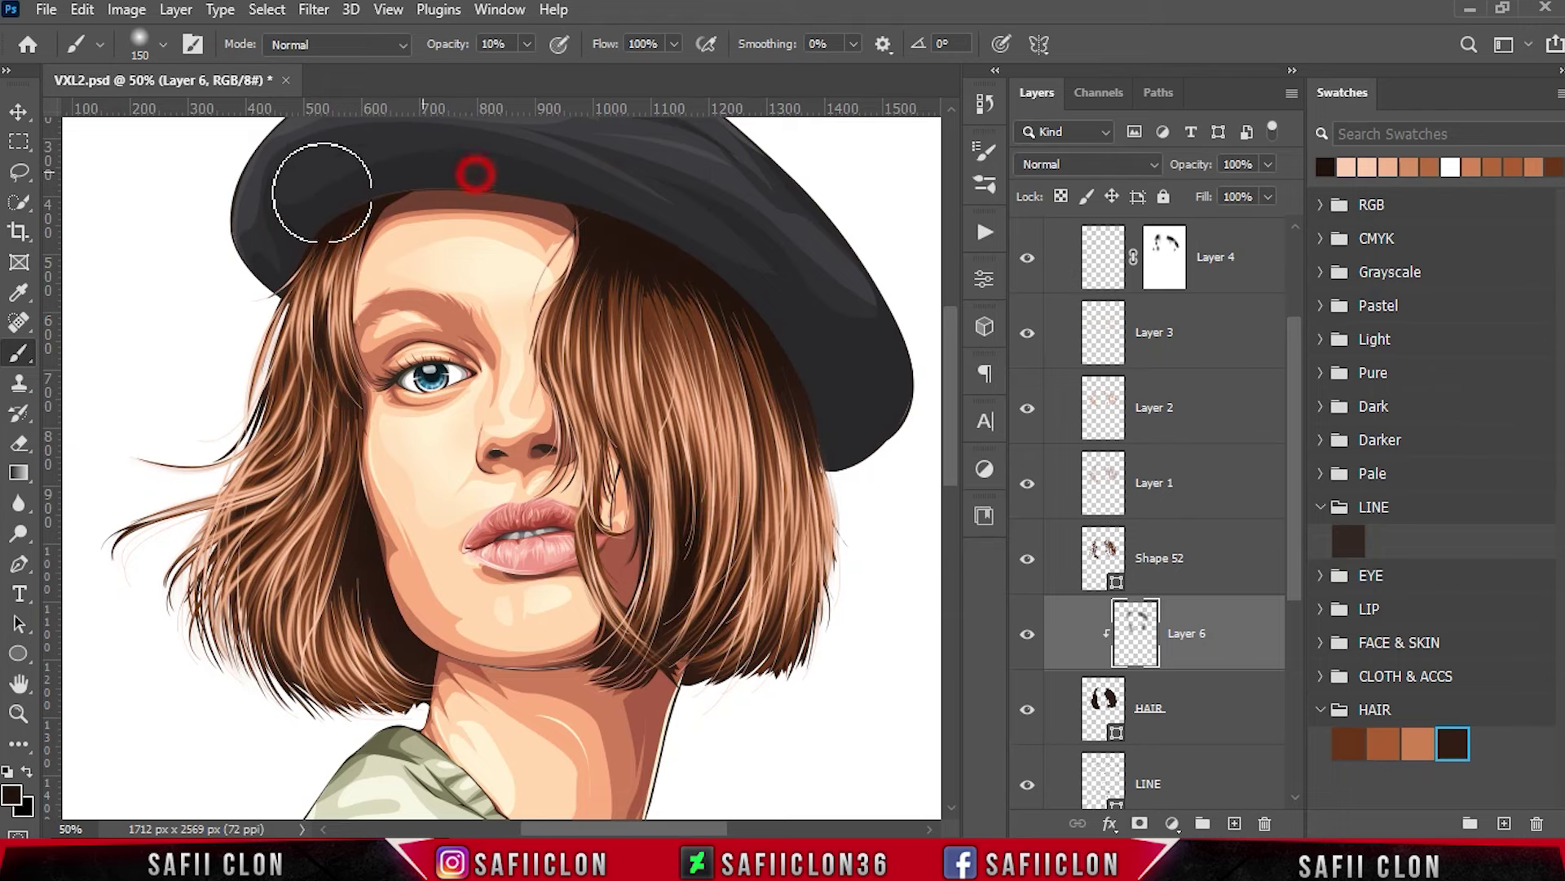
key("ctrl+minus")
key("ctrl+minus")
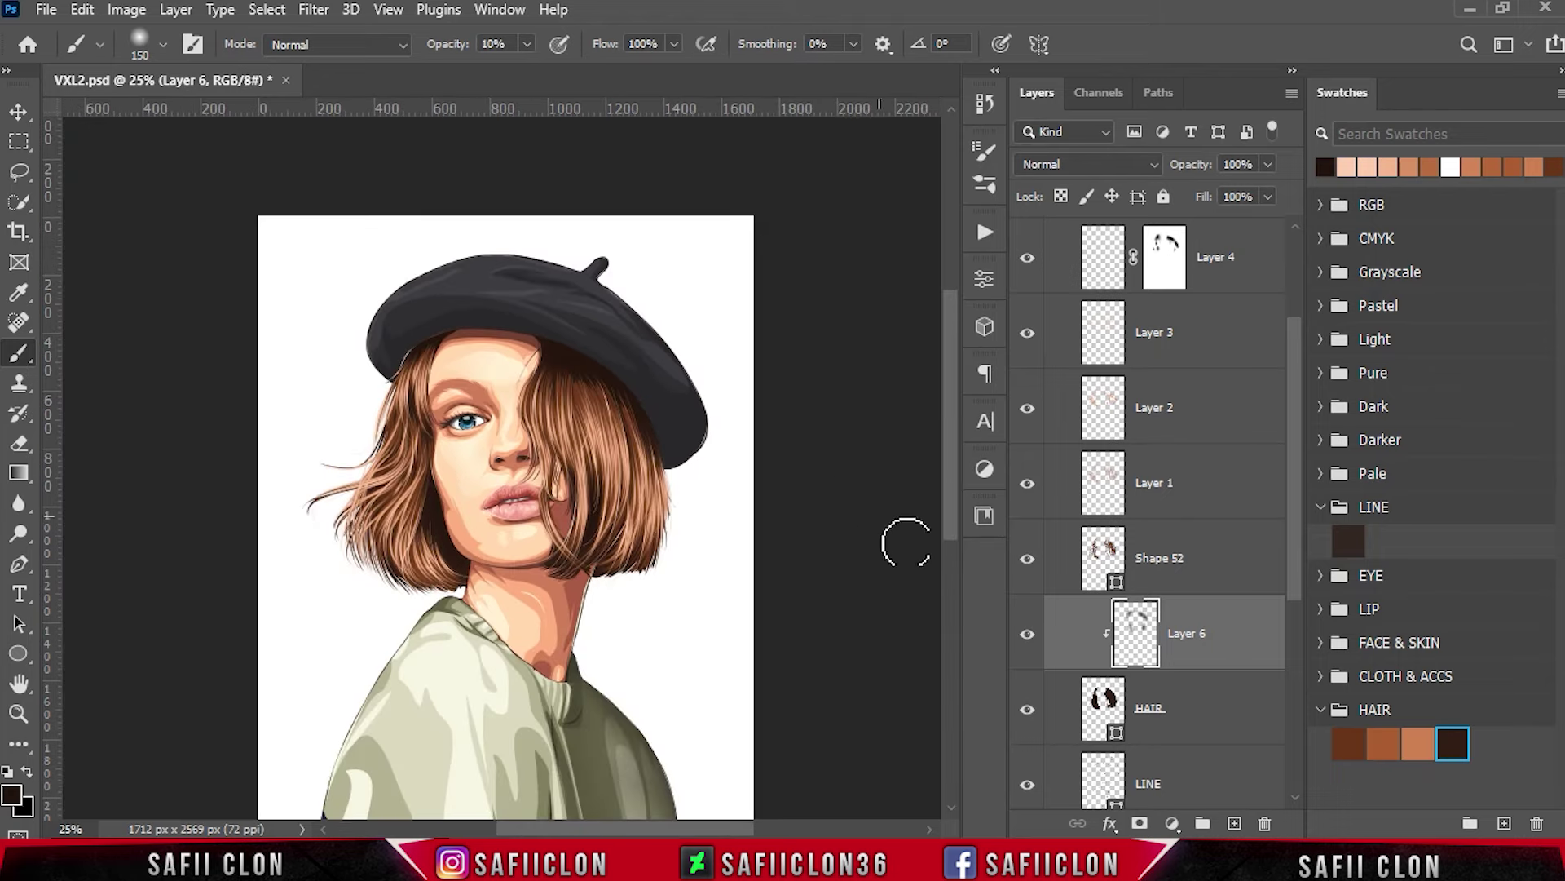
left_click(1029, 634)
Group Layer 5 through the HAIR layer into a new group named HAIR.
left_click(1029, 634)
left_click(1029, 634)
scroll(1293, 491, "up", 3)
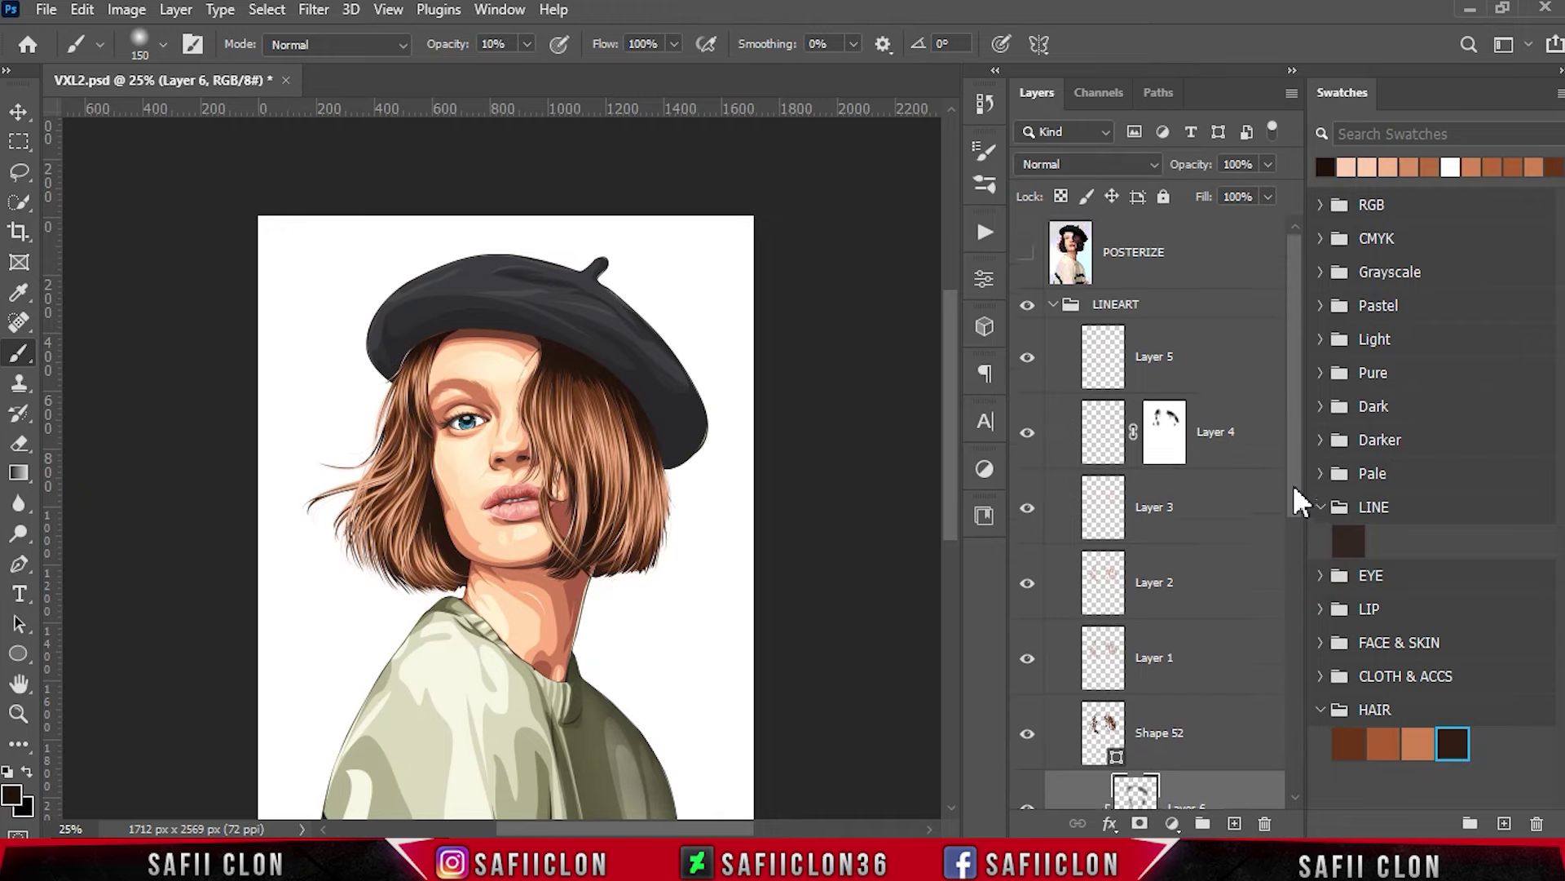
left_click(1234, 364)
scroll(1300, 424, "down", 3)
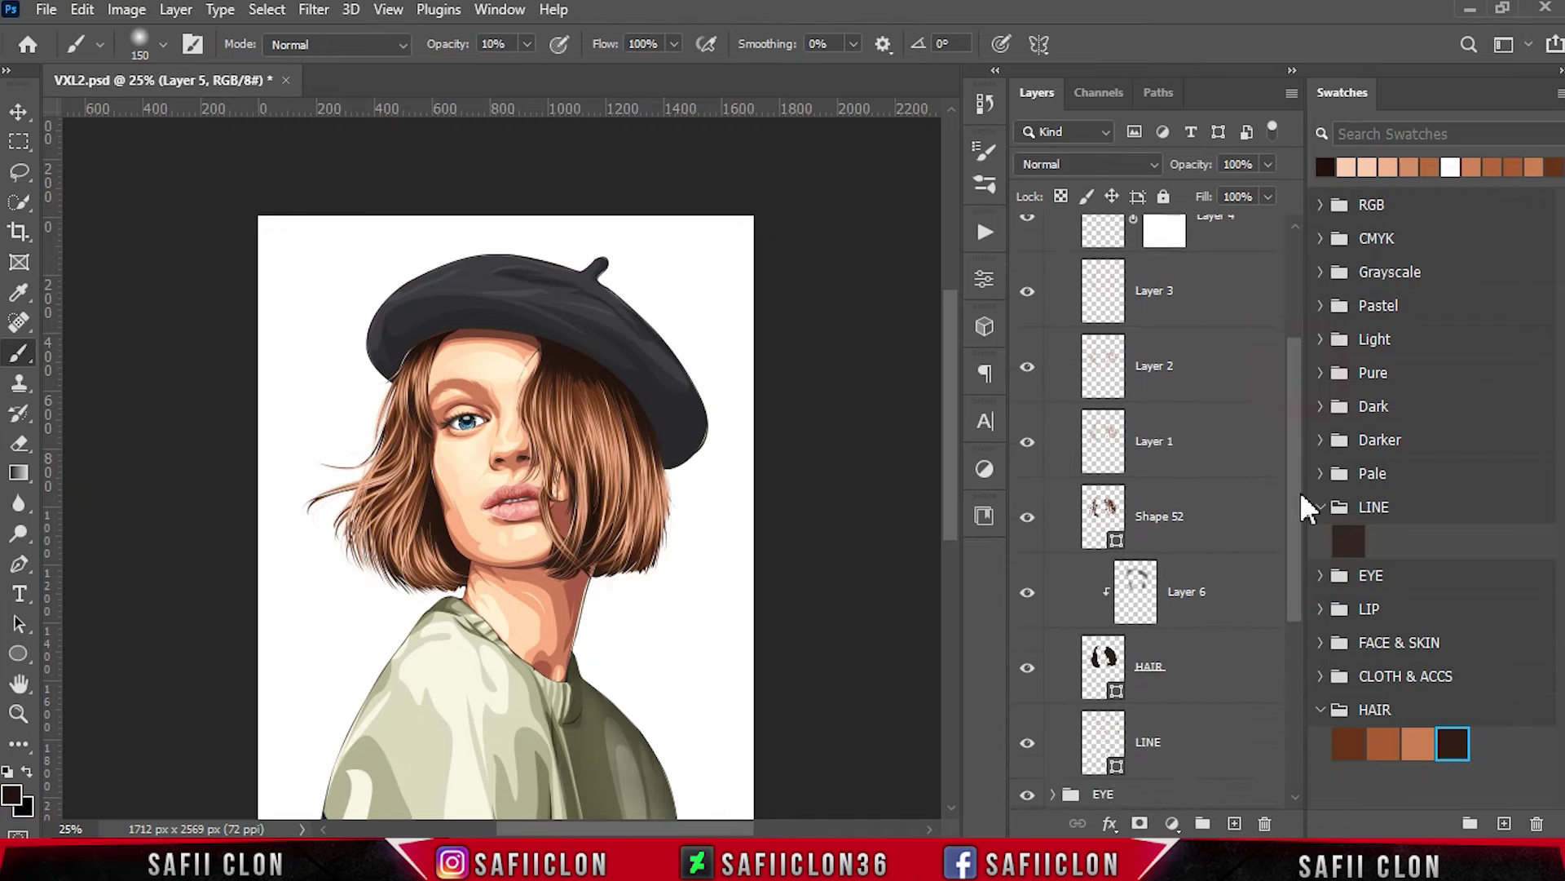
scroll(1280, 522, "down", 3)
left_click(1184, 508, "shift")
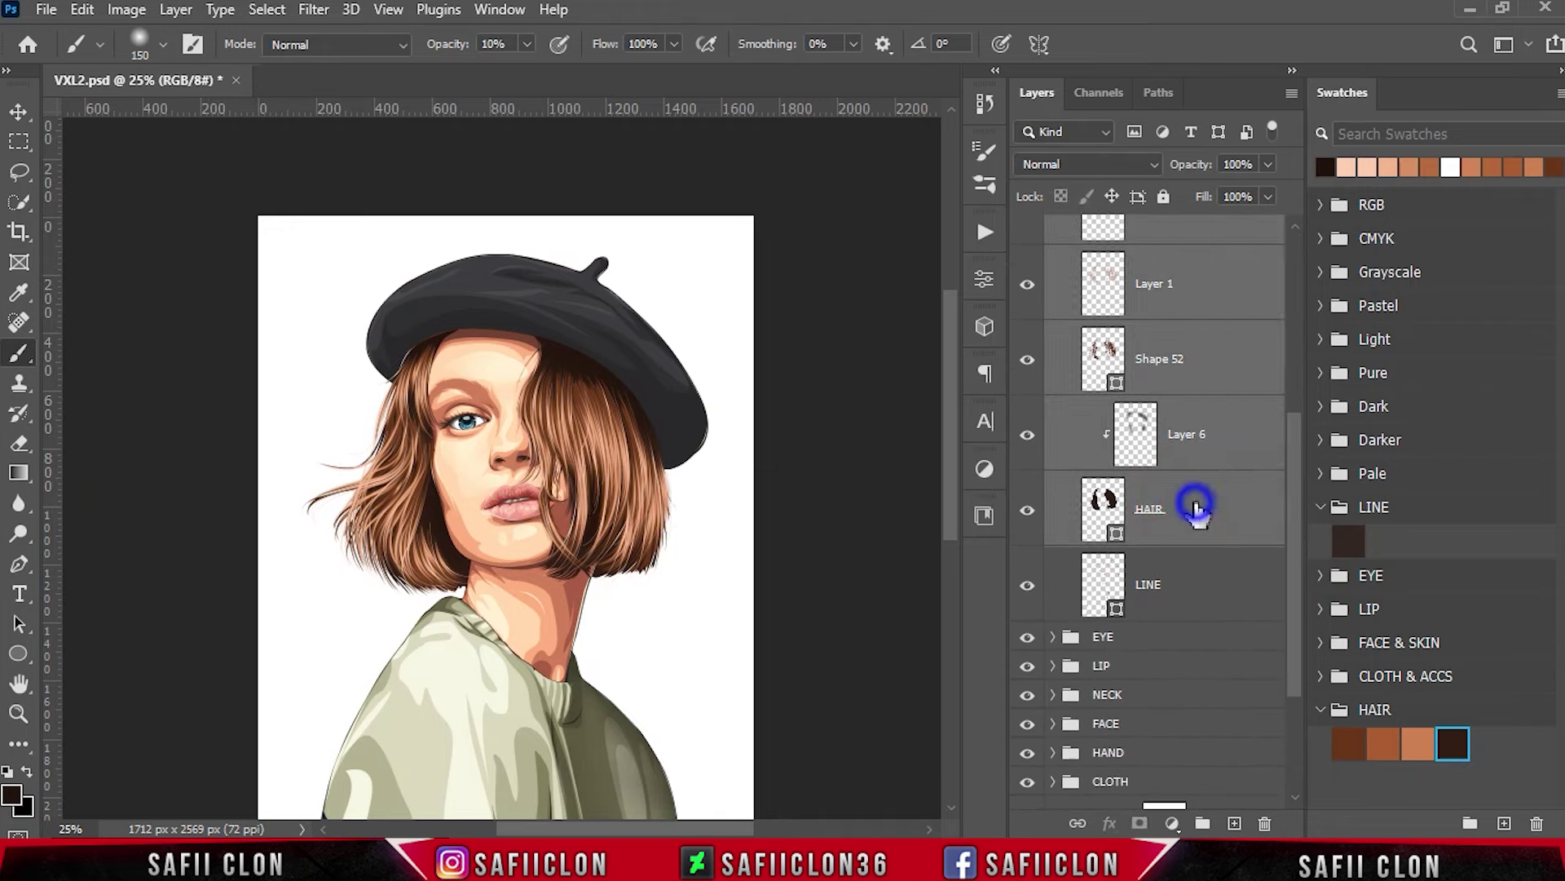
right_click(1184, 508)
left_click(1253, 160)
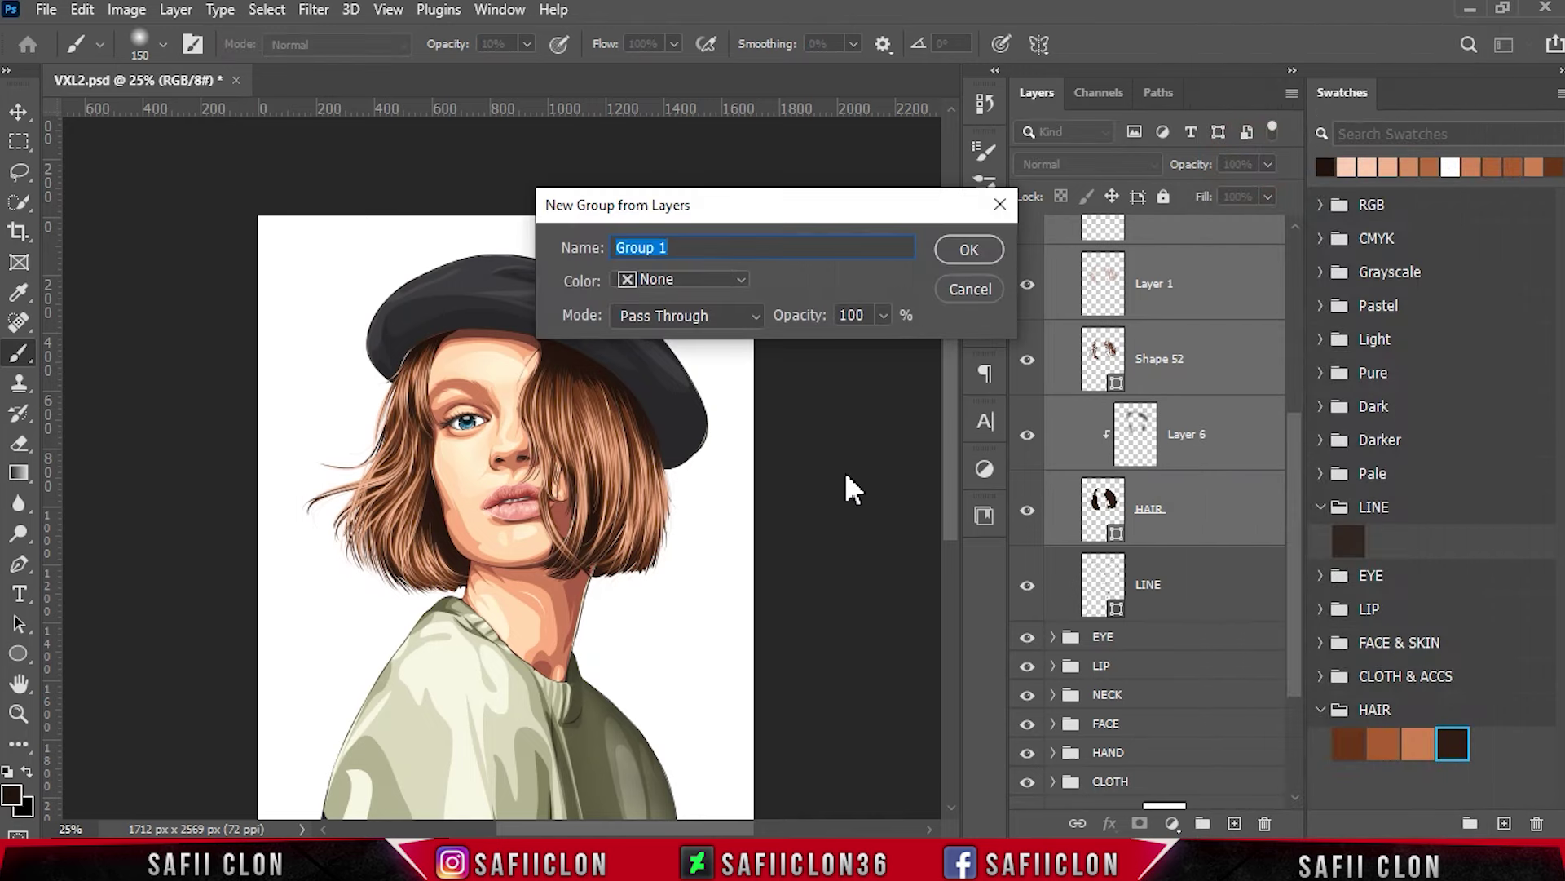
type("HAIR")
left_click(965, 249)
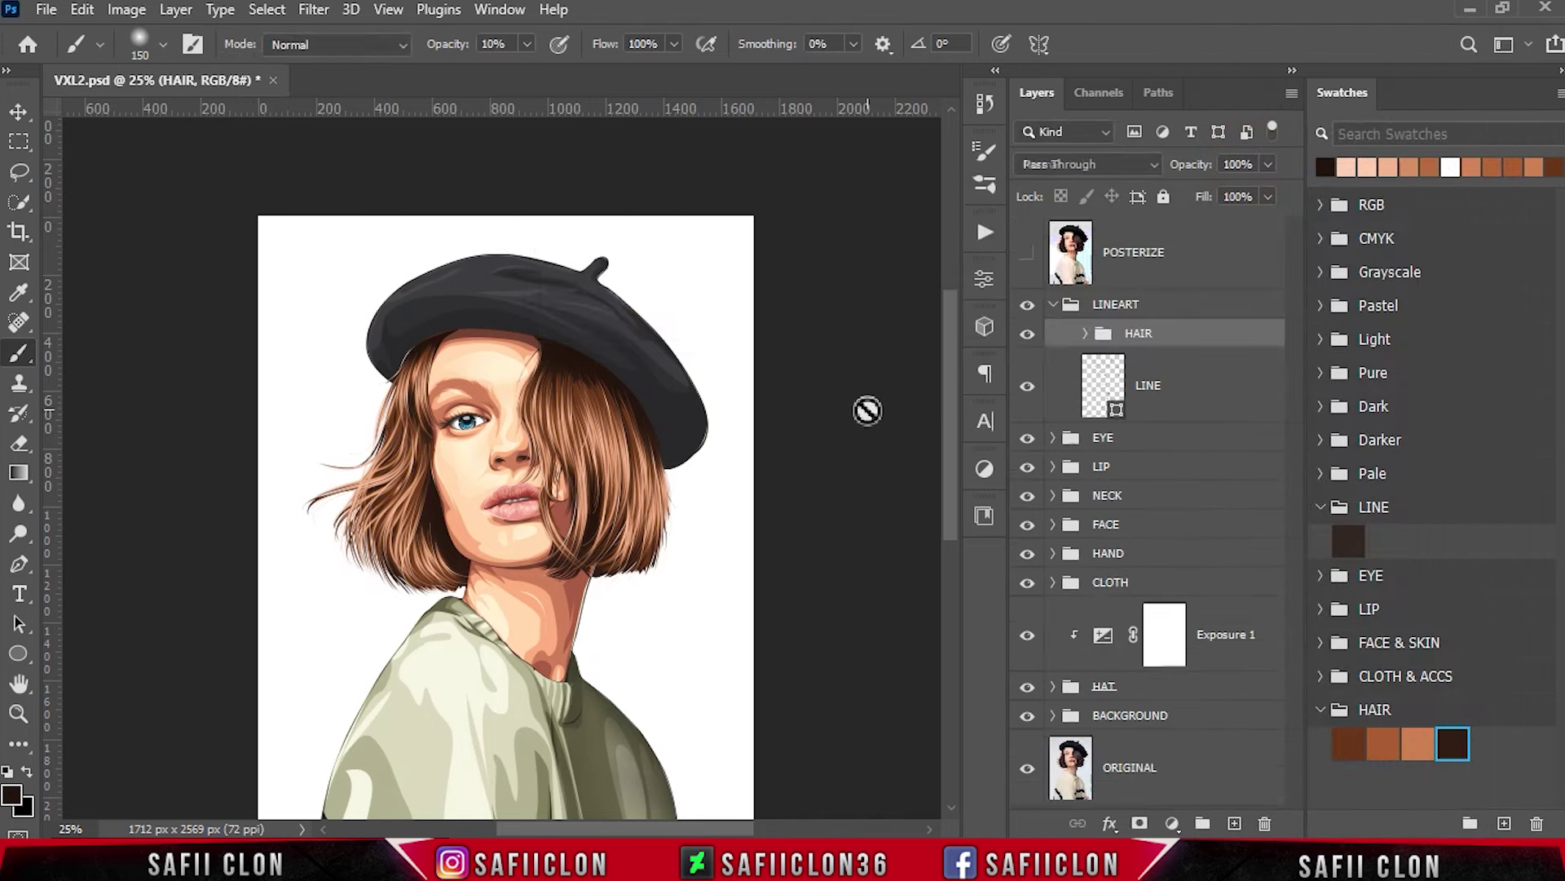
Check the HAIR group's visibility, frame the whole portrait, and save the file.
left_click(1027, 333)
left_click(1027, 333)
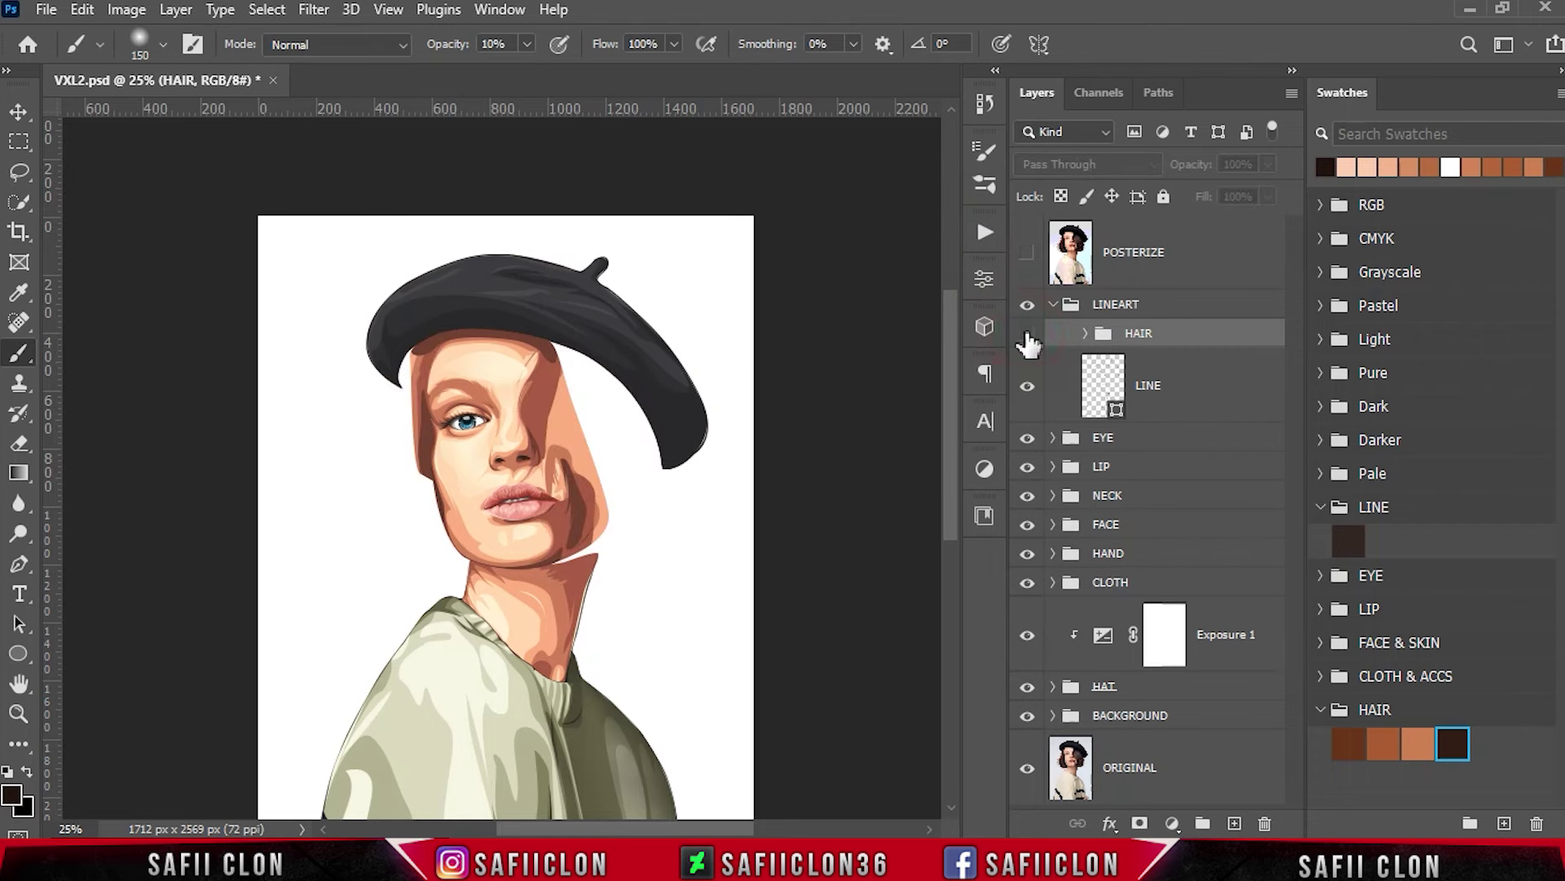
key("ctrl+minus")
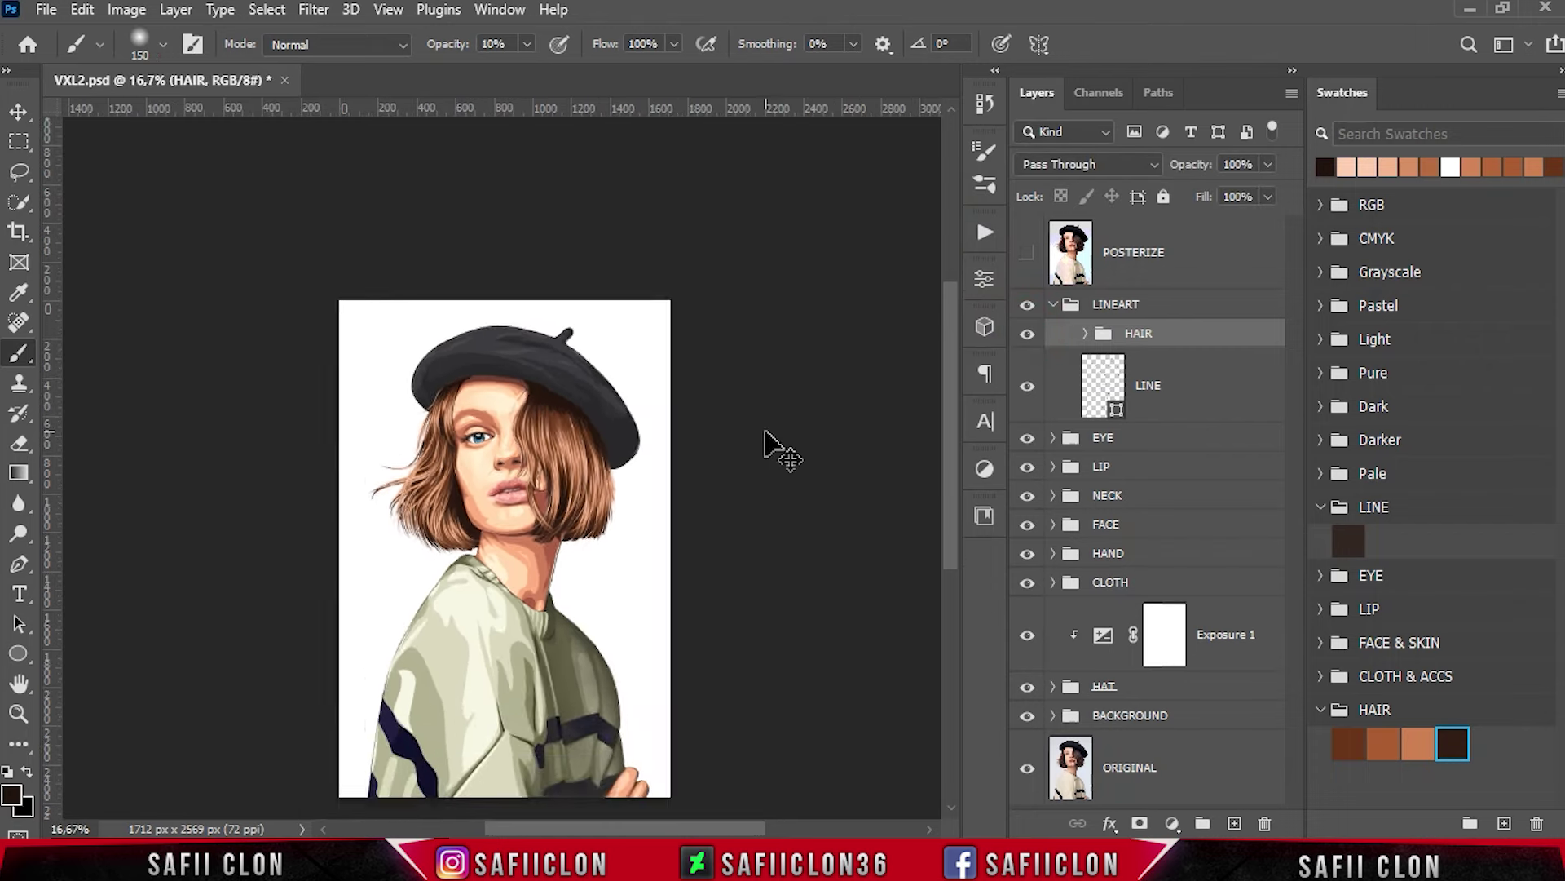
key("ctrl+minus")
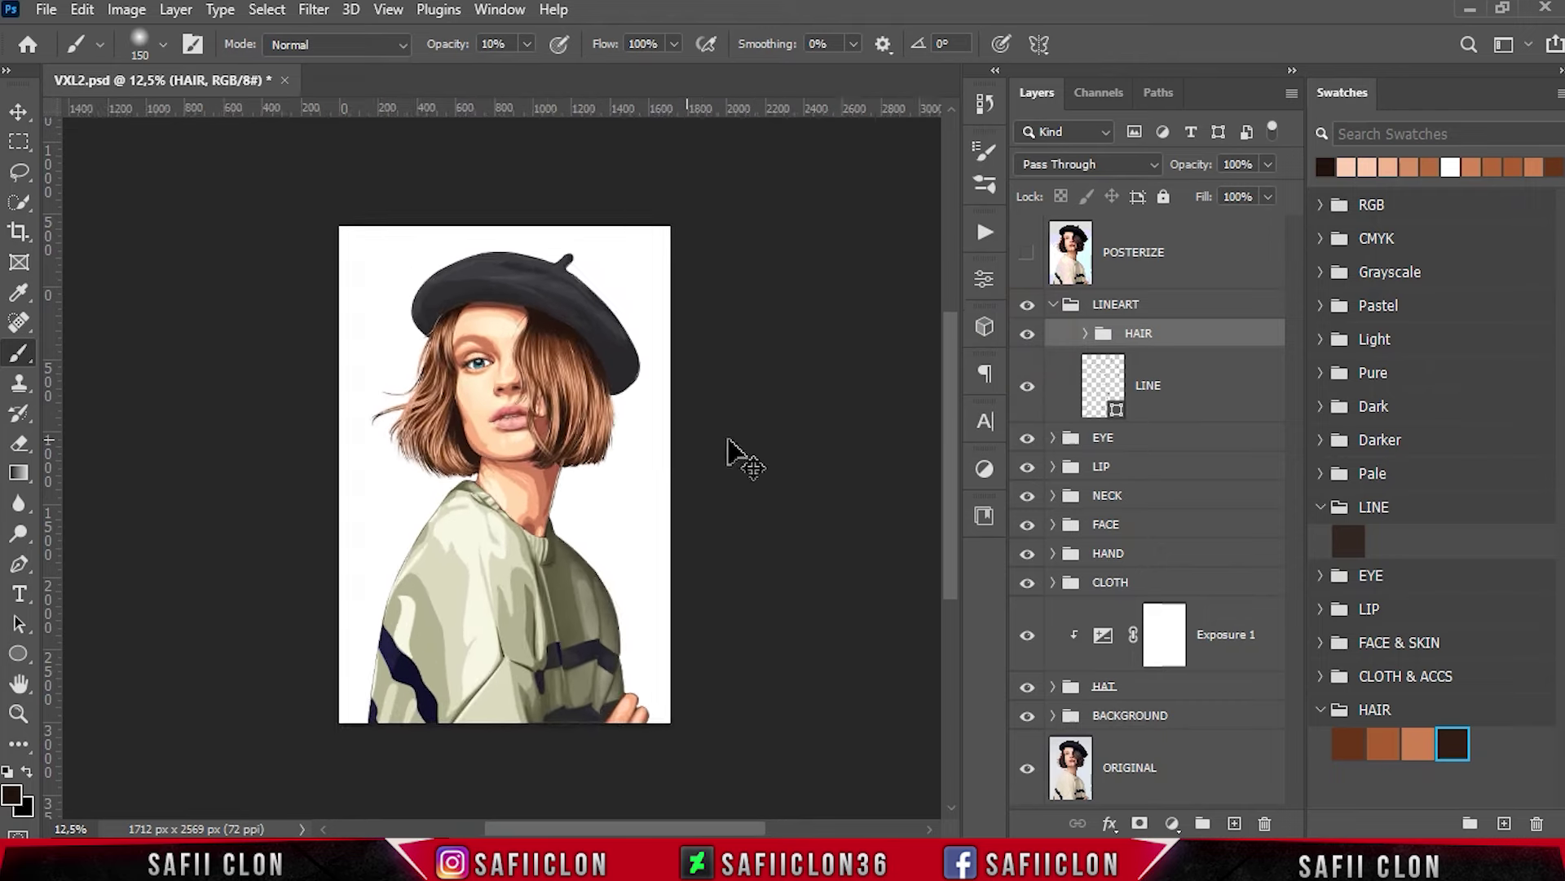
key("ctrl+plus")
key("ctrl+minus")
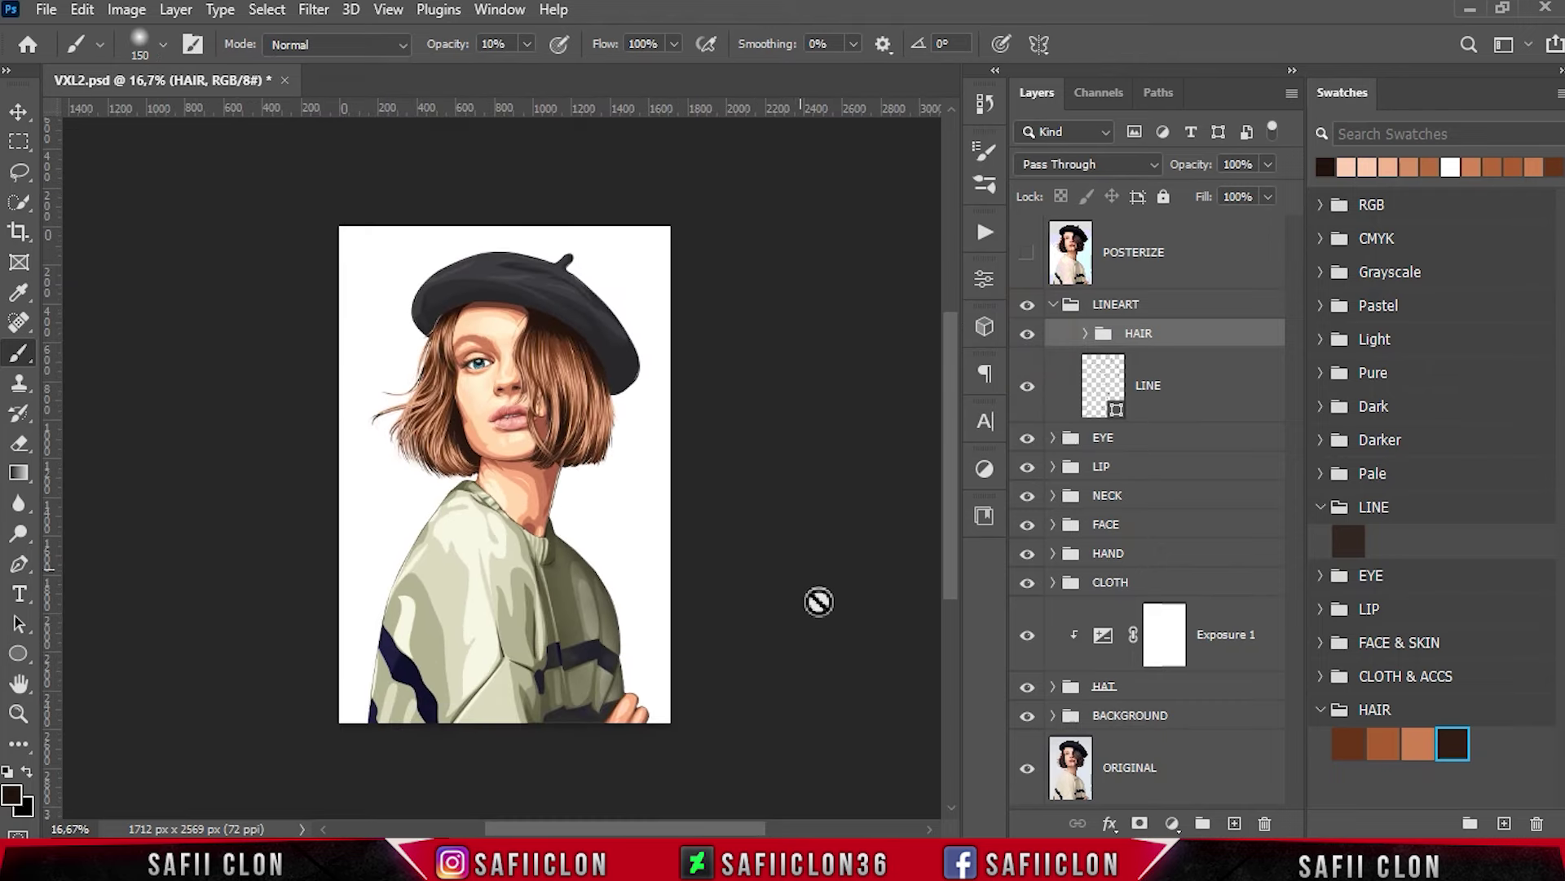
key("ctrl+s")
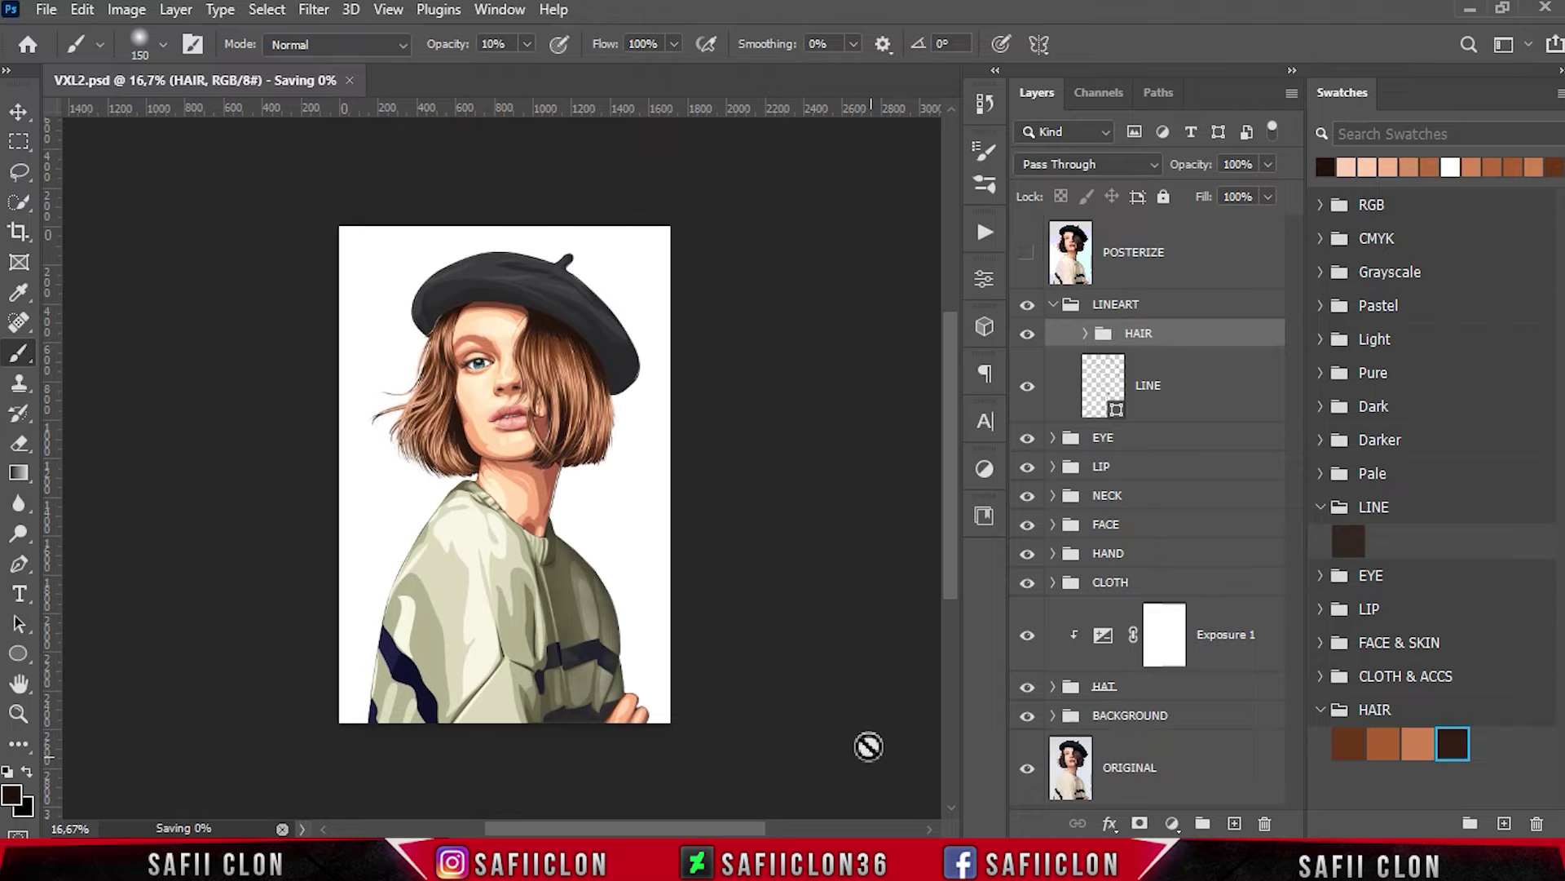